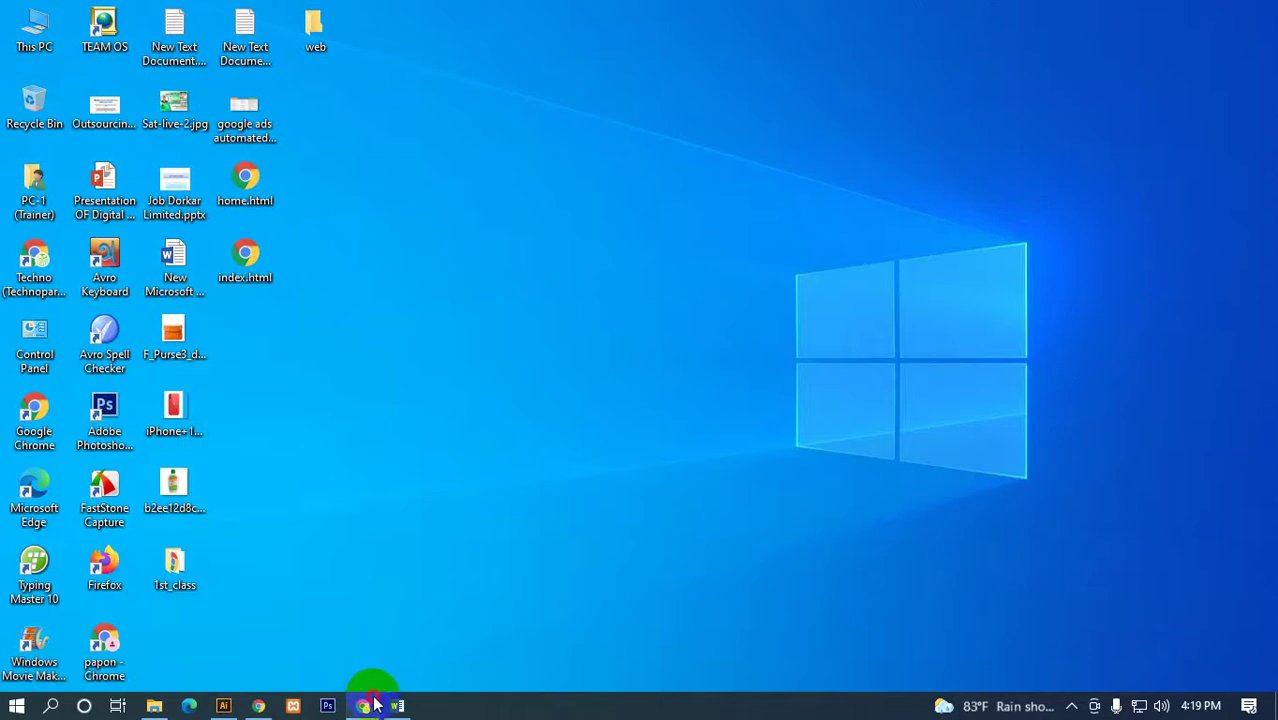
- Search Google in Chrome for 'X banner Design' and show the image results
click(363, 706)
click(666, 50)
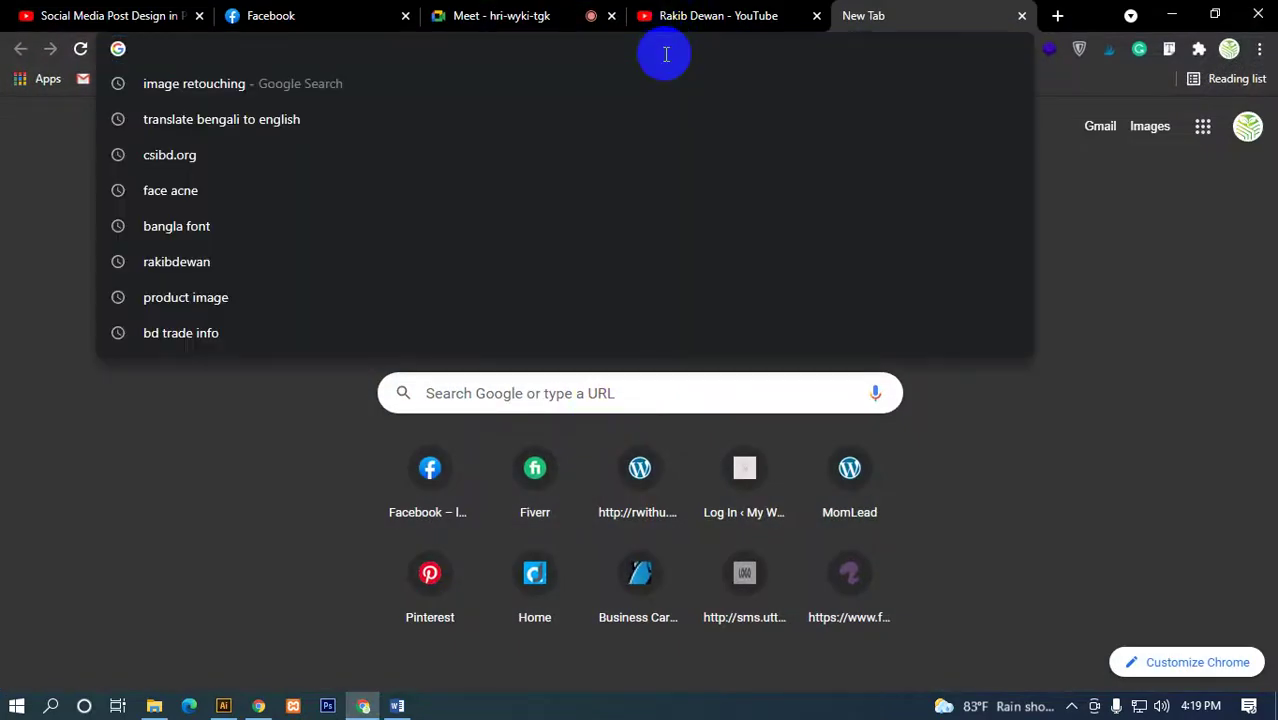
text(X banne)
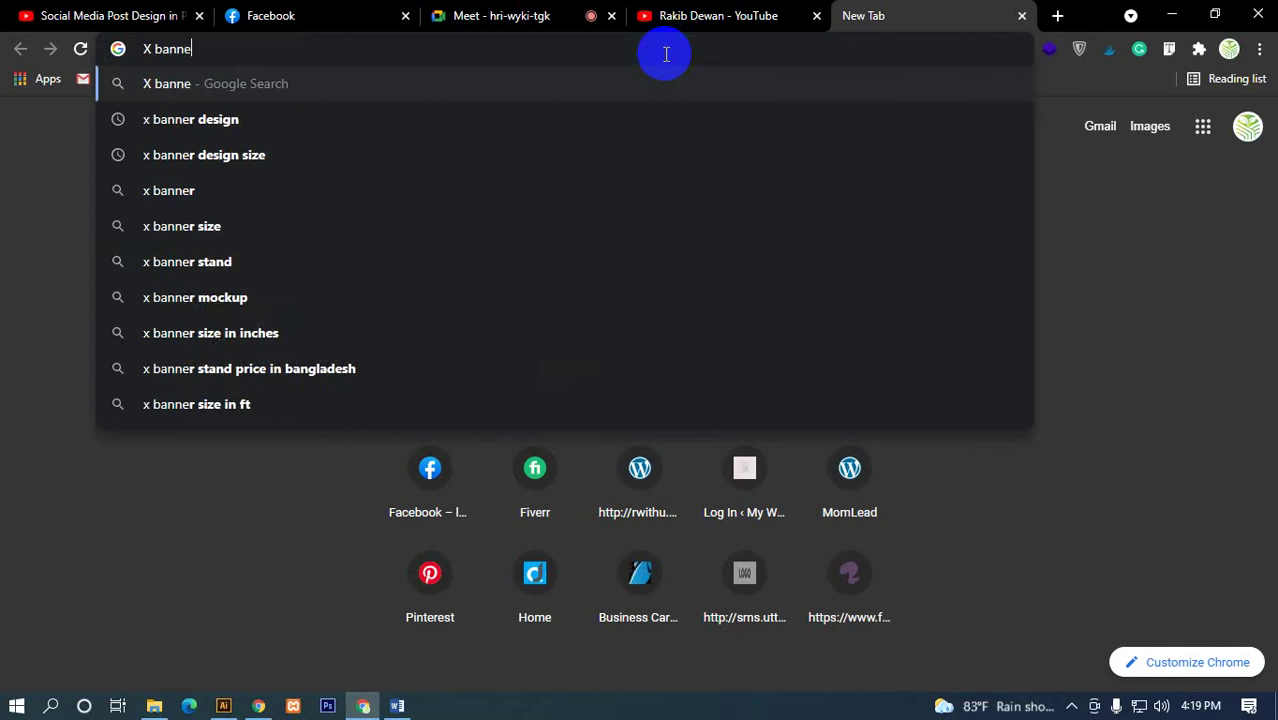
text(r Des)
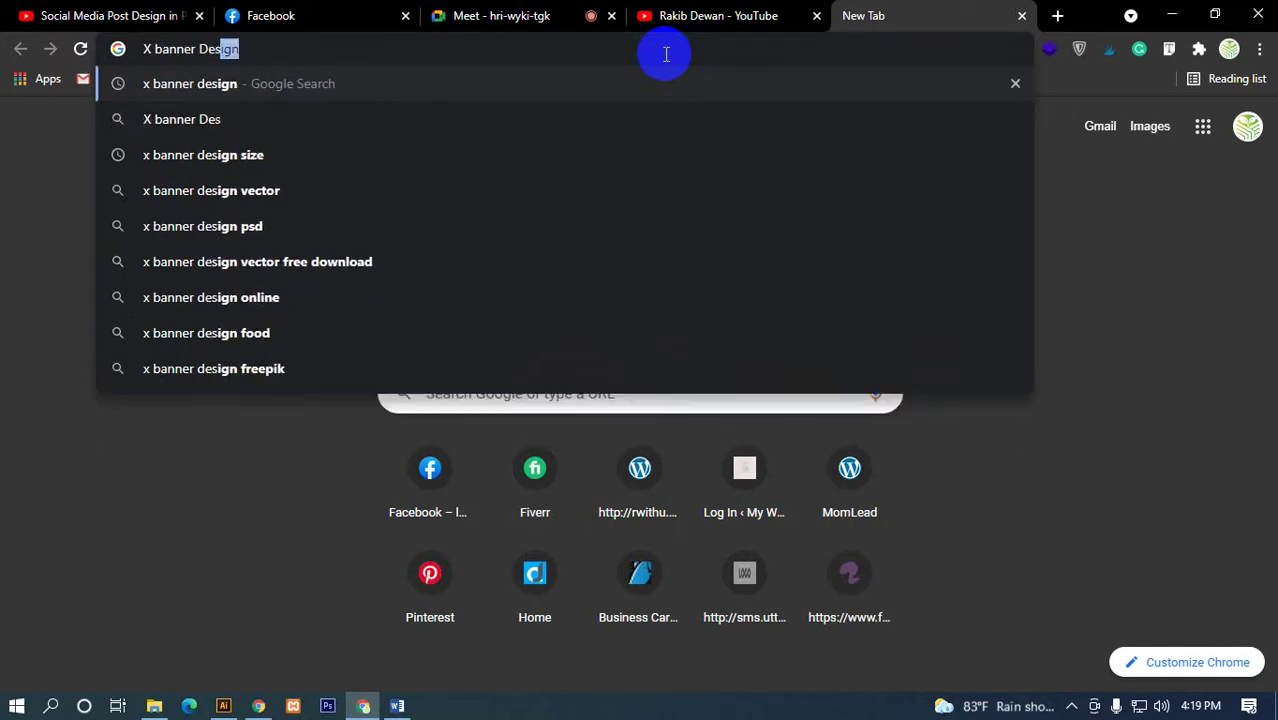
text(ign)
key(Return)
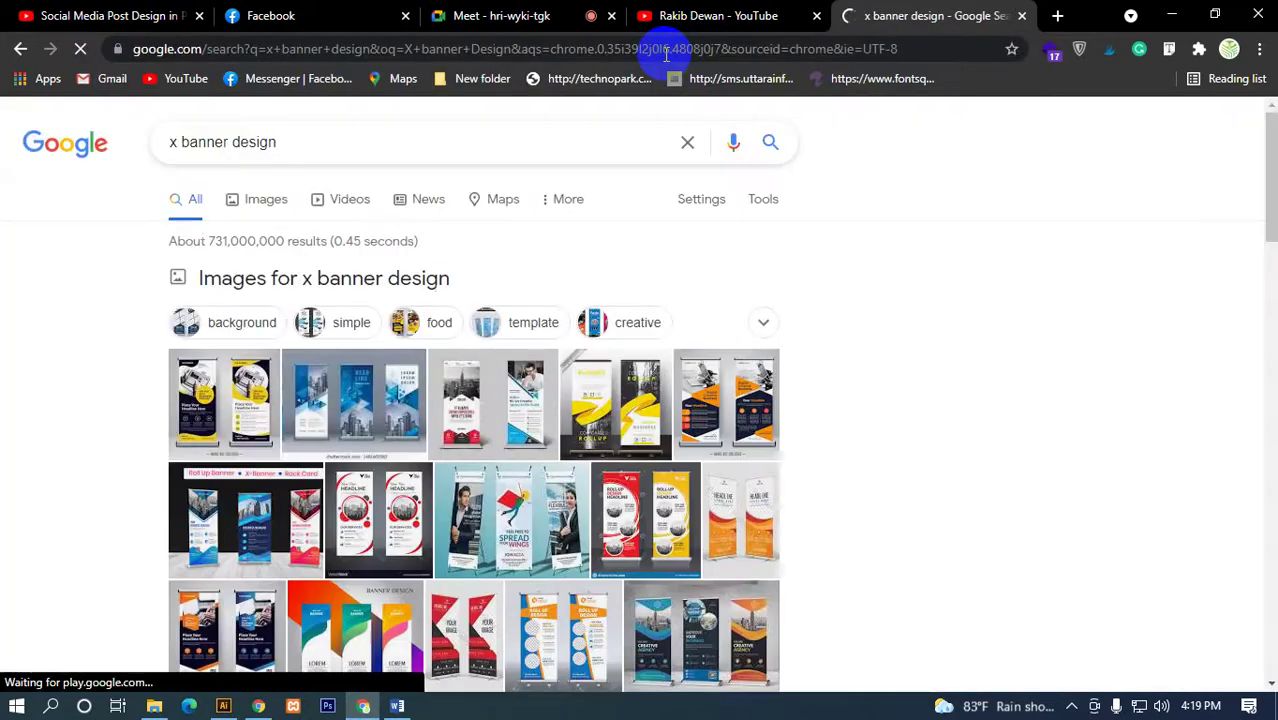
click(263, 205)
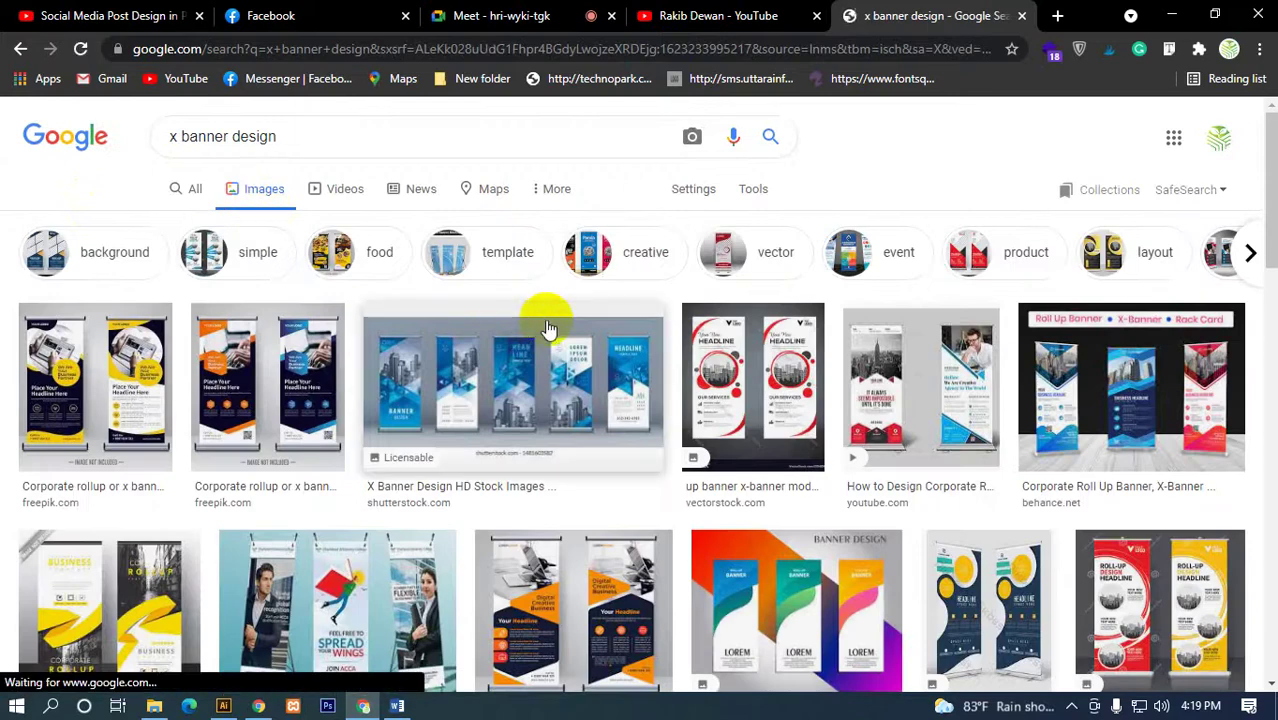
- Scroll through the x banner design image results and back up
scroll(548, 328, down, 3)
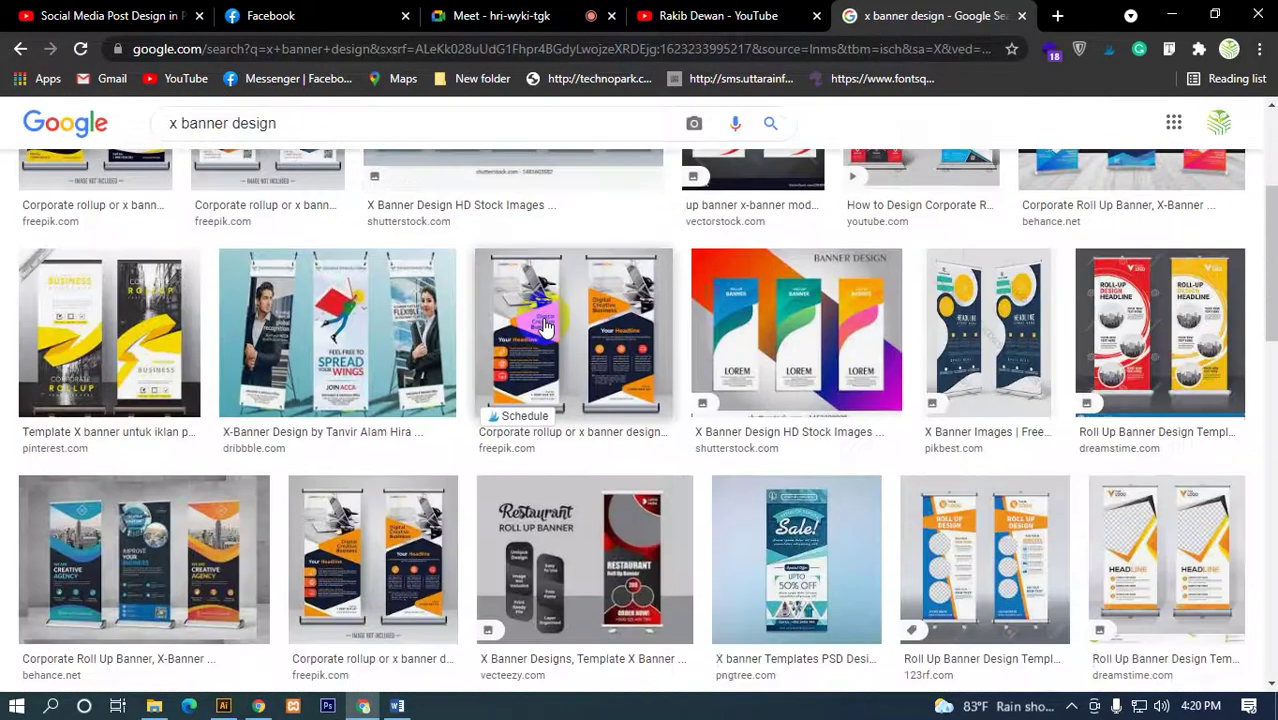
scroll(548, 328, down, 3)
scroll(548, 328, down, 3)
scroll(545, 328, down, 3)
scroll(545, 328, down, 3)
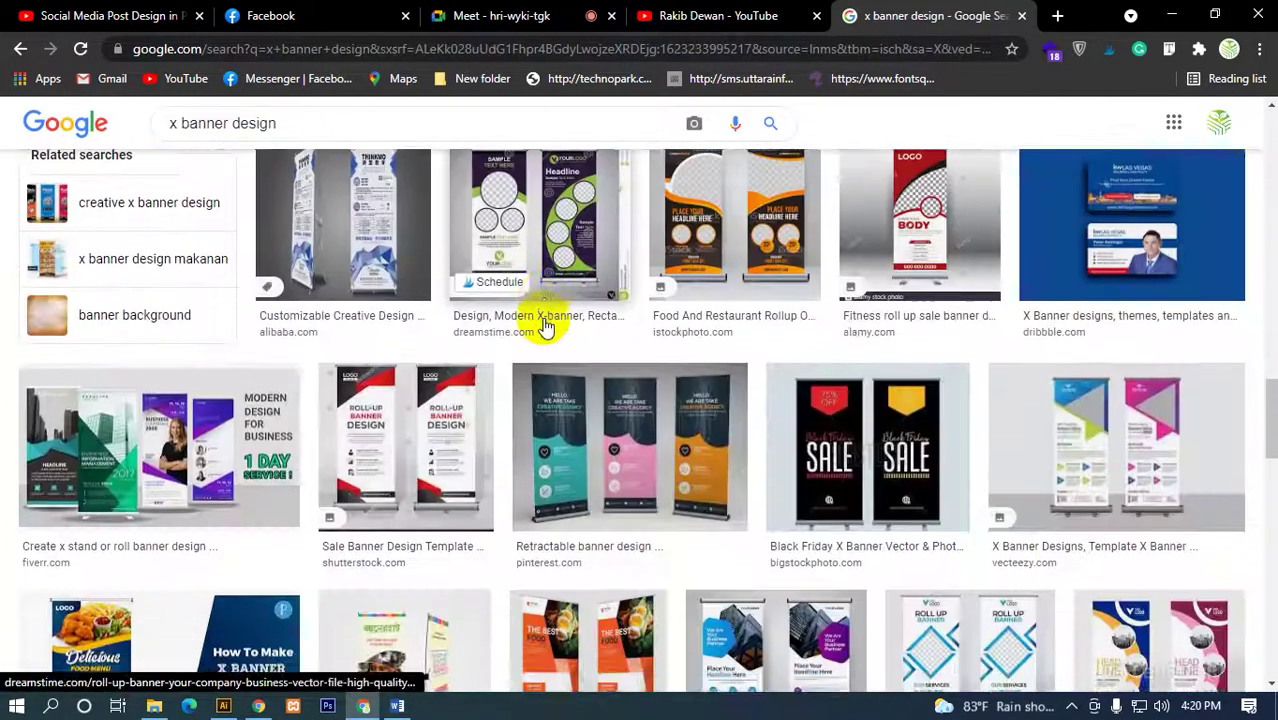
scroll(545, 325, down, 3)
scroll(545, 323, down, 3)
scroll(545, 323, up, 5)
scroll(545, 323, up, 5)
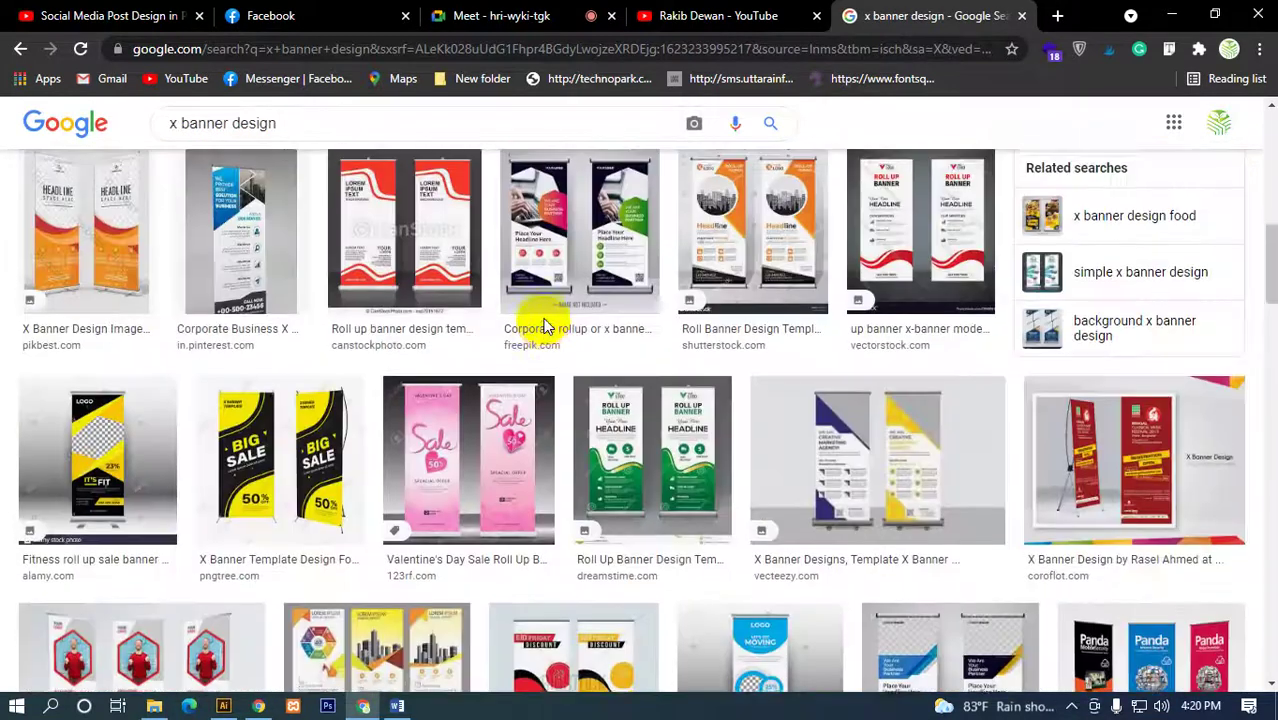
scroll(545, 323, up, 5)
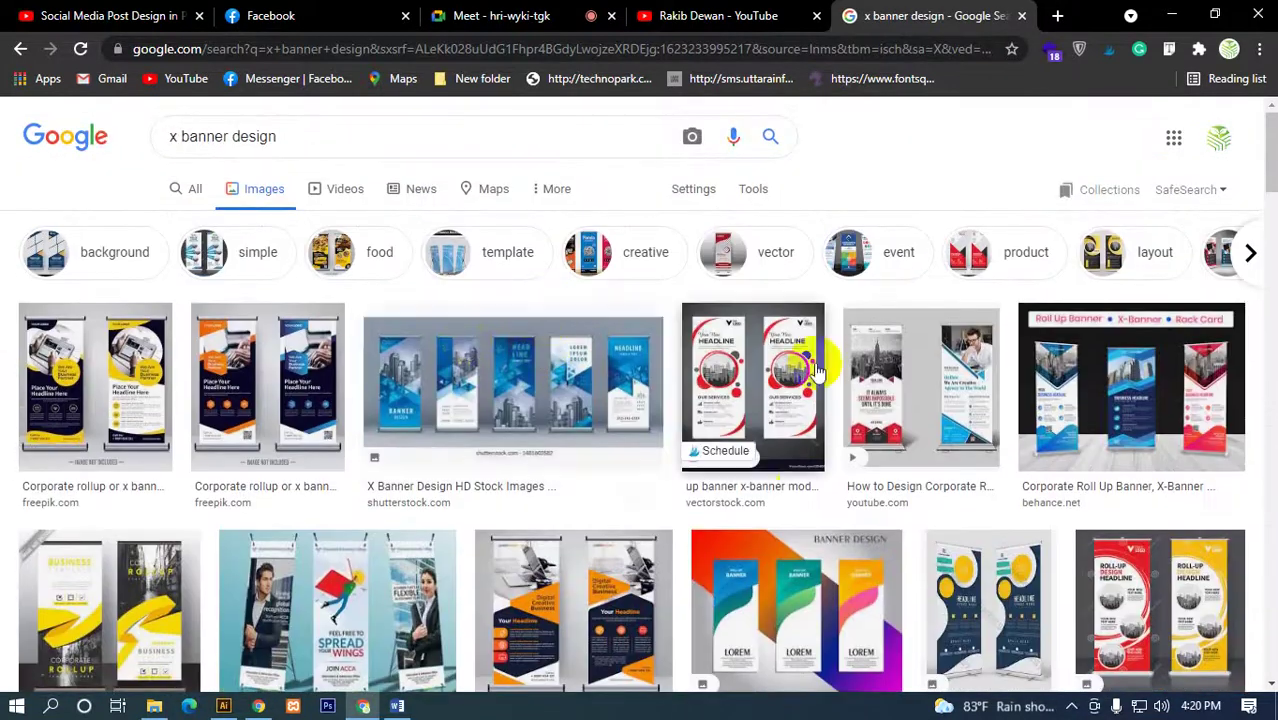
- Preview the first corporate roll-up banner result
scroll(585, 391, down, 5)
scroll(580, 395, up, 5)
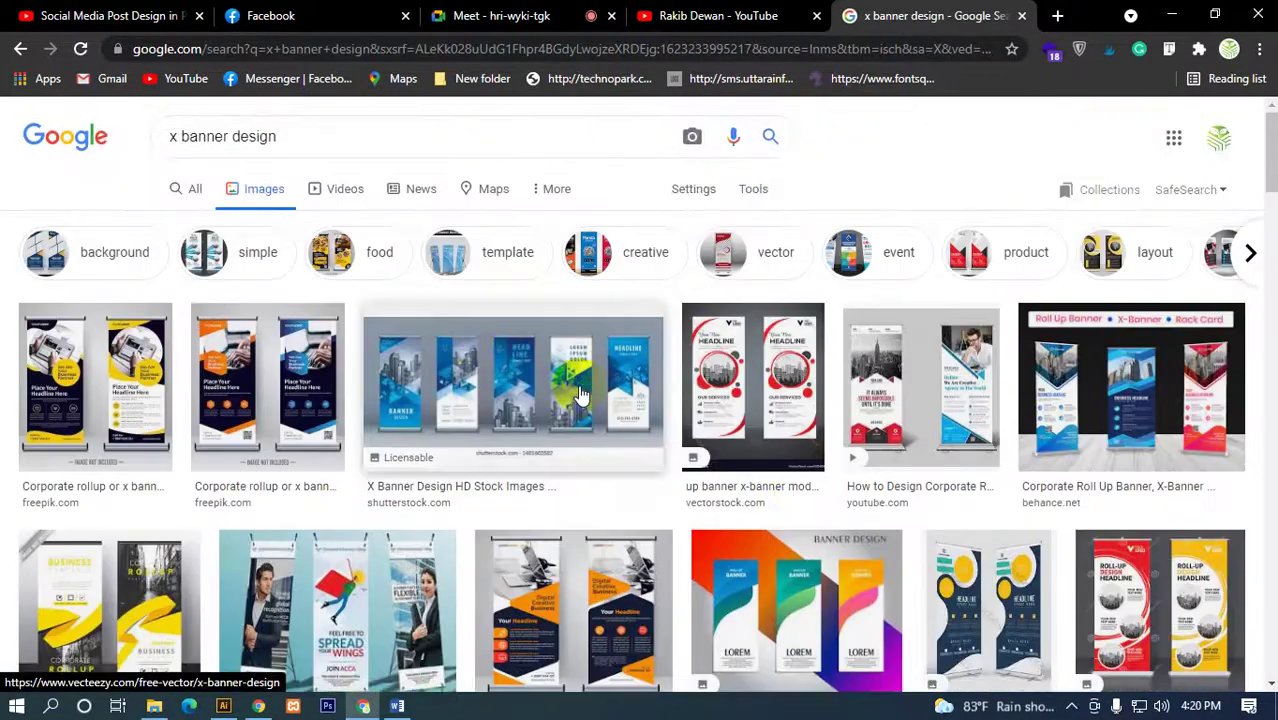
click(160, 395)
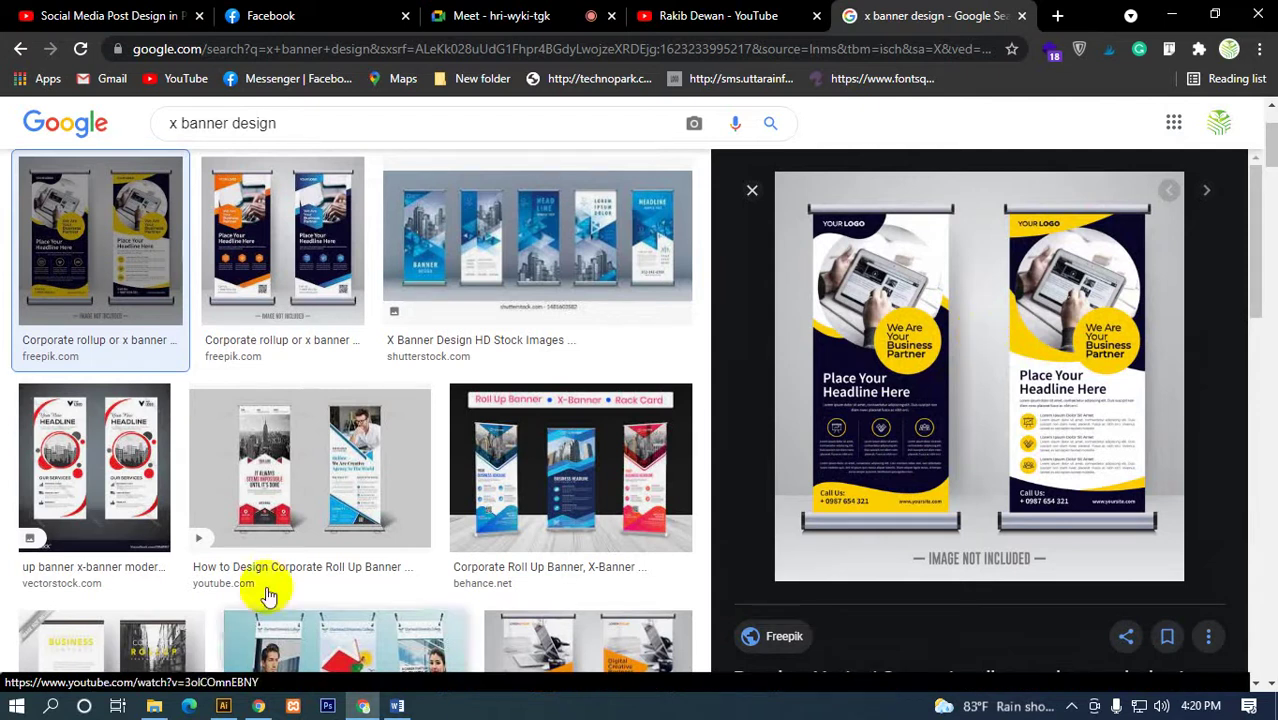
scroll(300, 443, down, 1)
- Preview the Dribbble X-Banner design and the orange and navy Freepik roll-up banner
scroll(340, 440, down, 2)
click(340, 440)
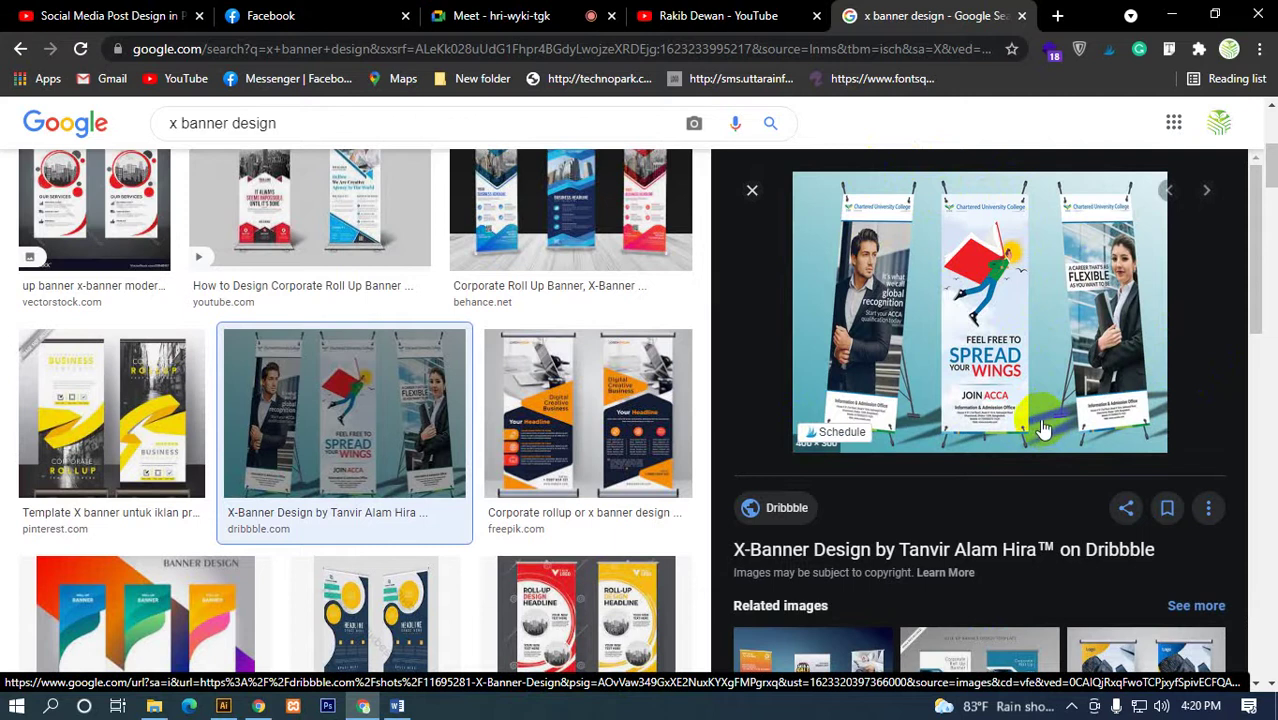
scroll(425, 510, down, 3)
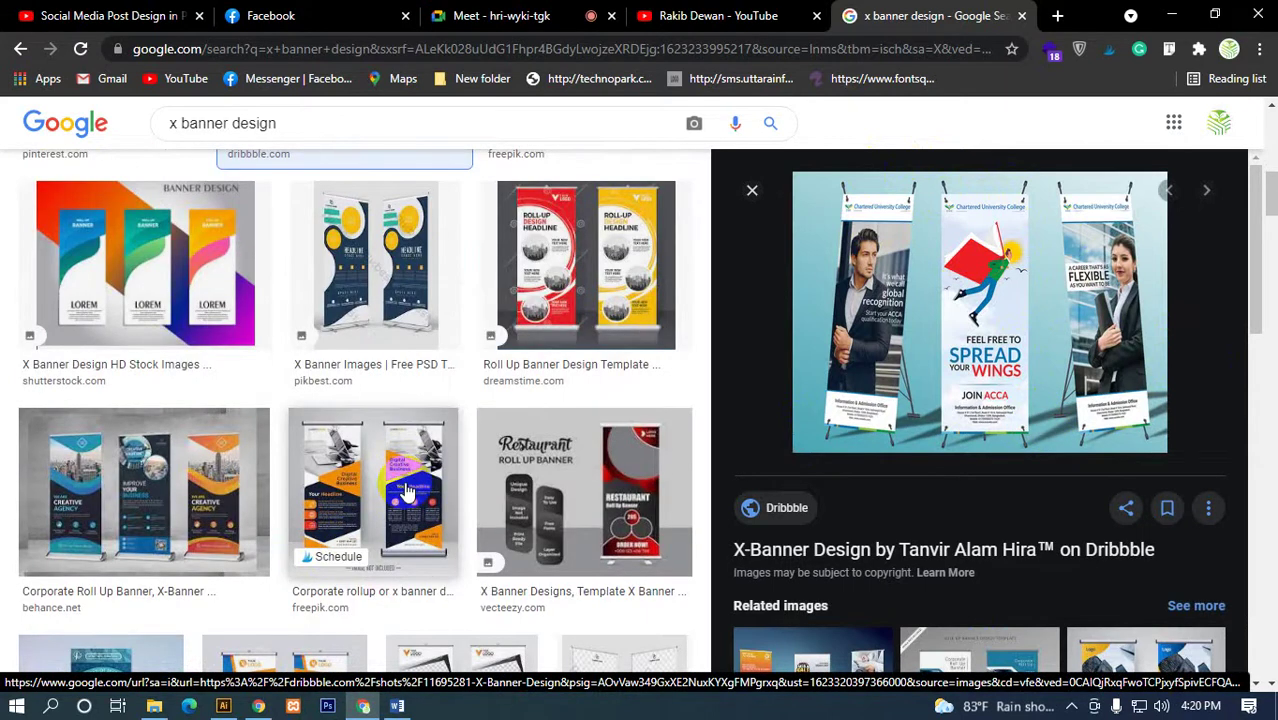
click(403, 482)
scroll(587, 478, down, 3)
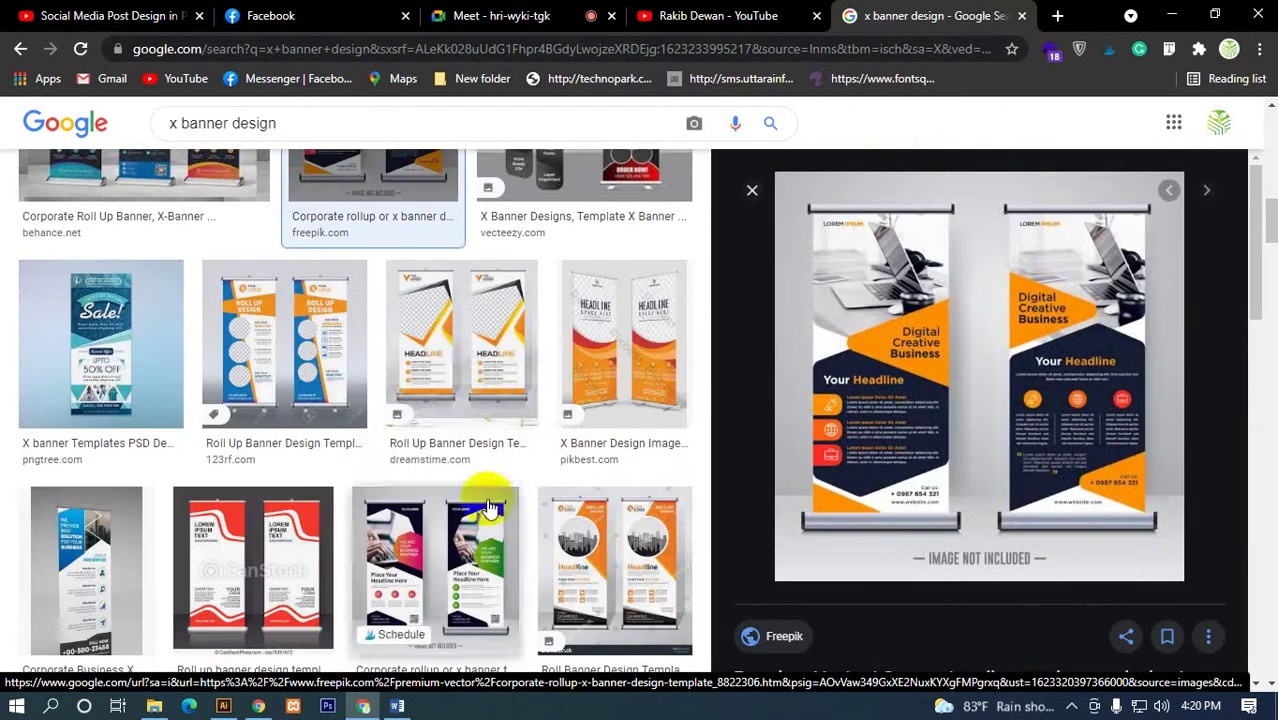
- Preview another Freepik roll-up, the green Dreamstime banner and the yellow Big Sale banner
scroll(505, 465, down, 1)
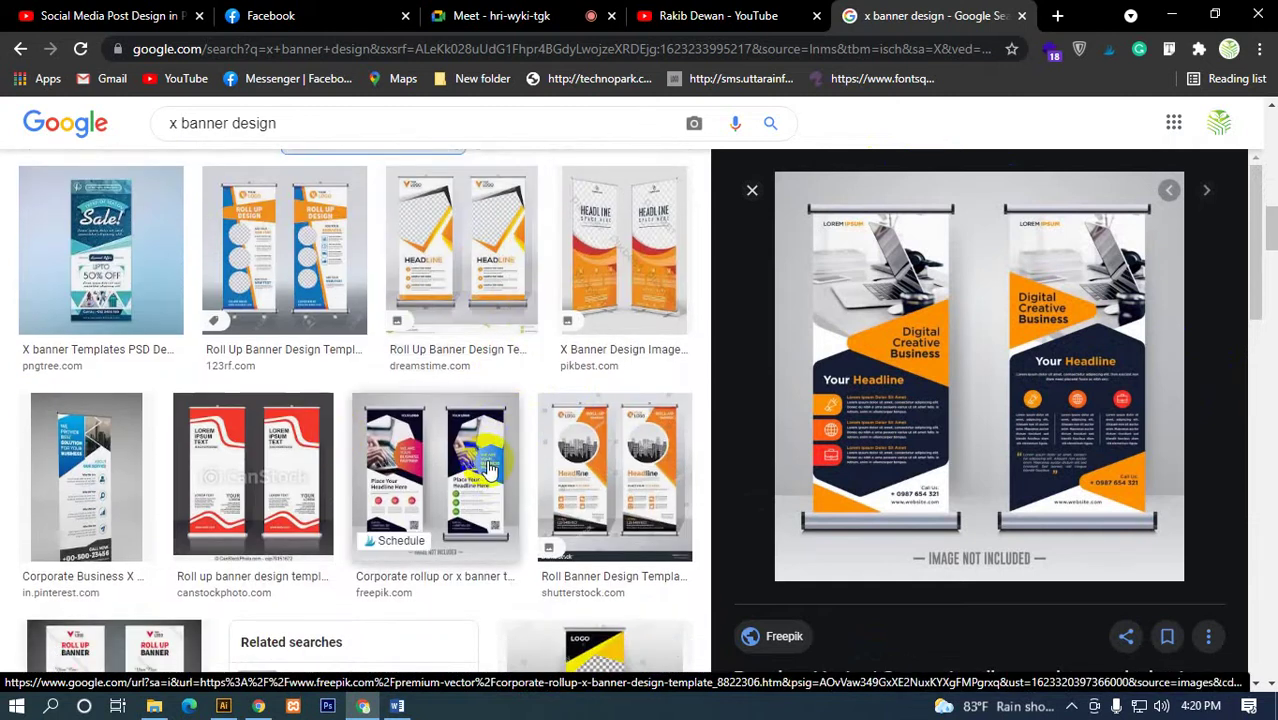
click(485, 460)
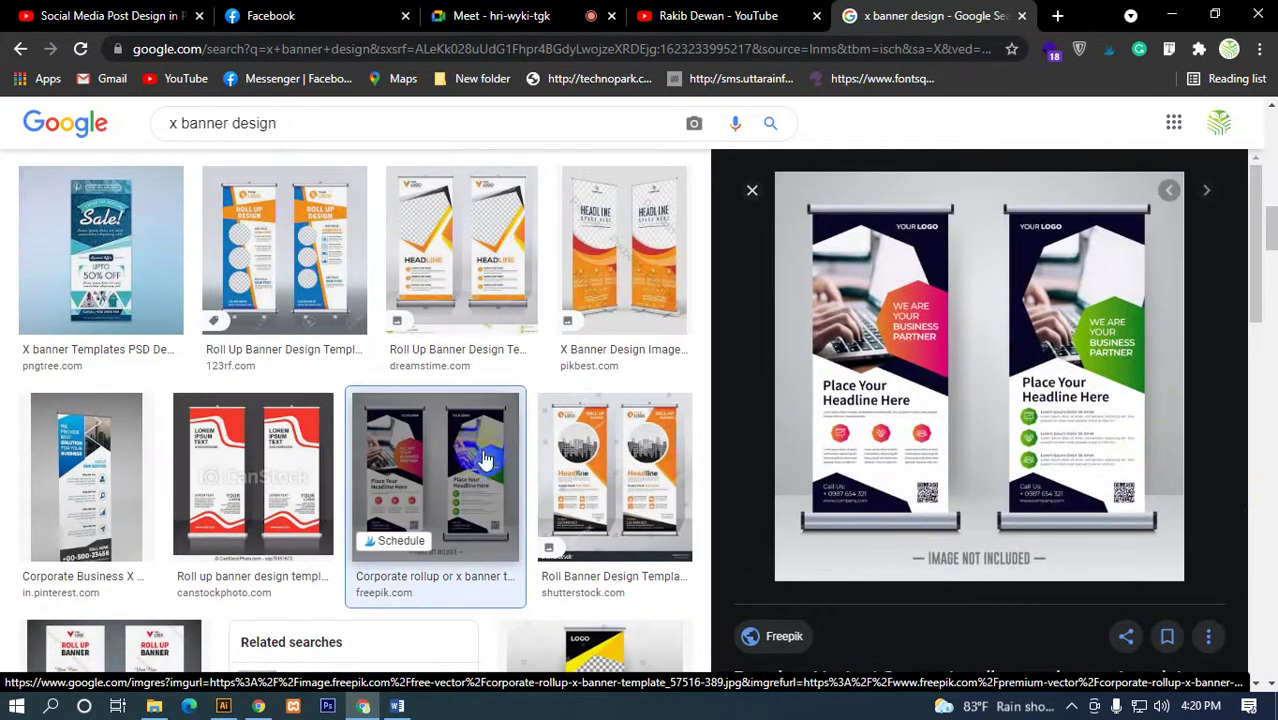
scroll(488, 459, down, 3)
scroll(484, 457, down, 1)
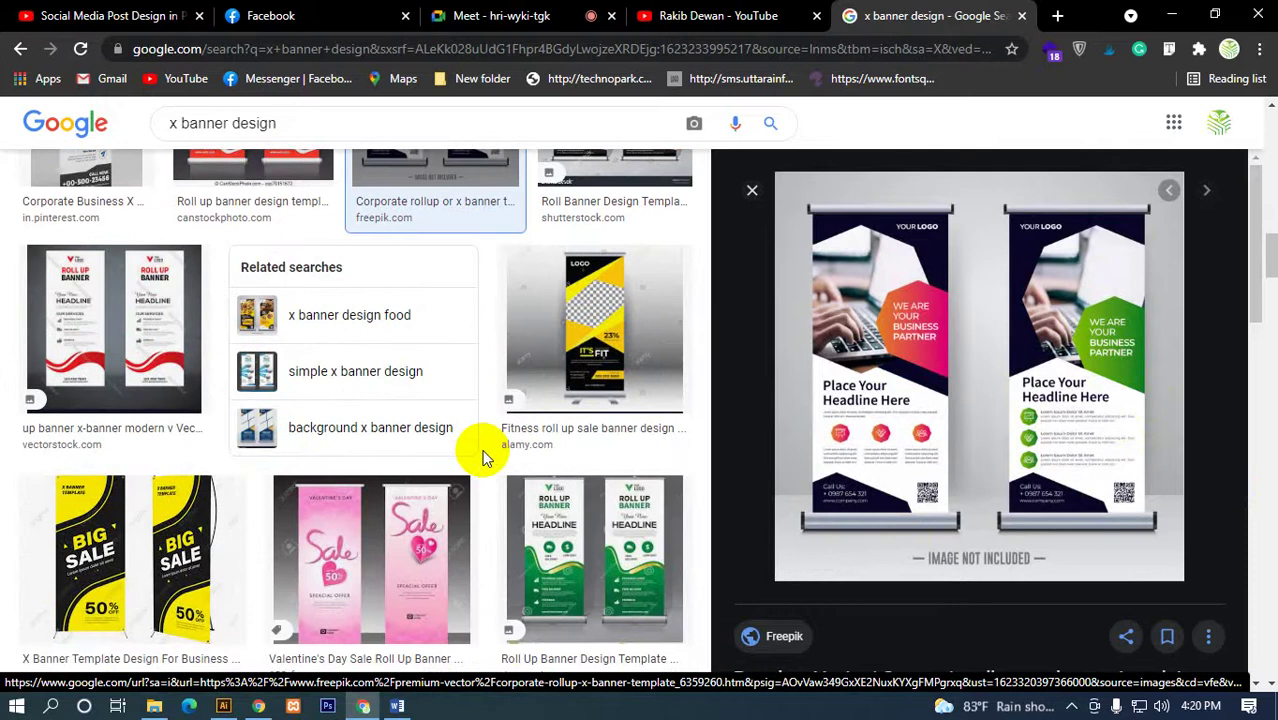
click(560, 535)
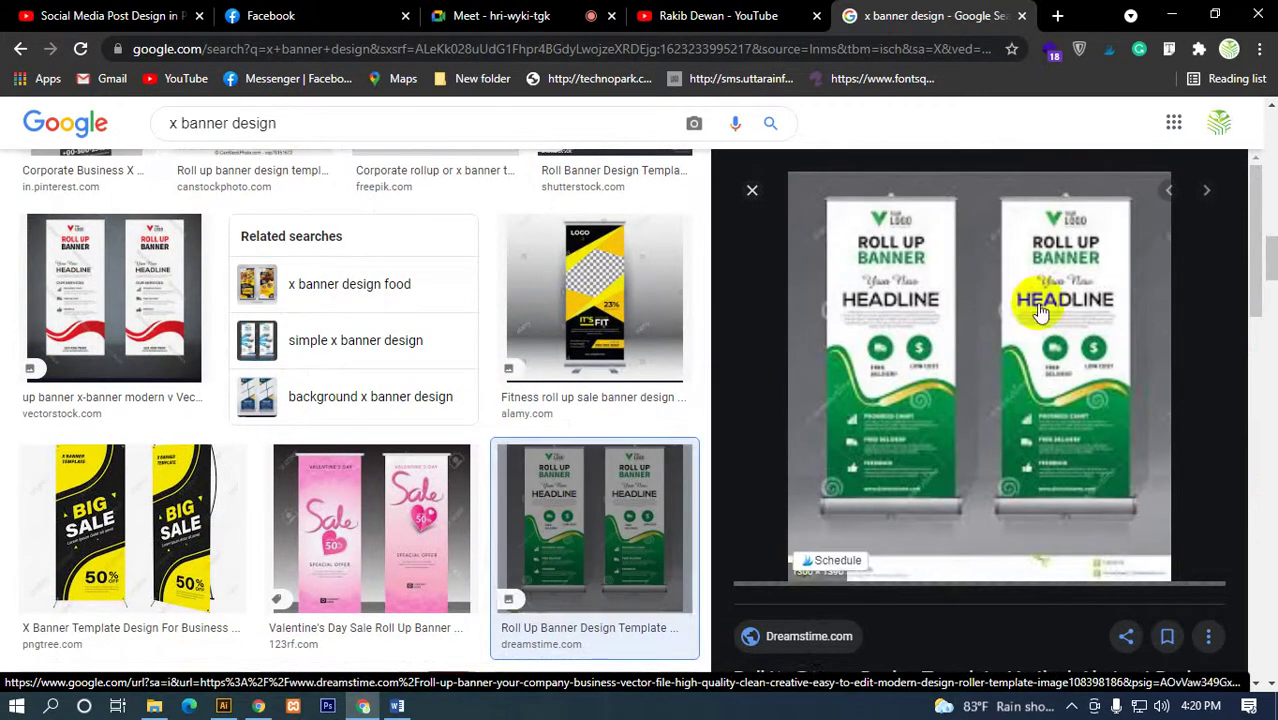
click(137, 525)
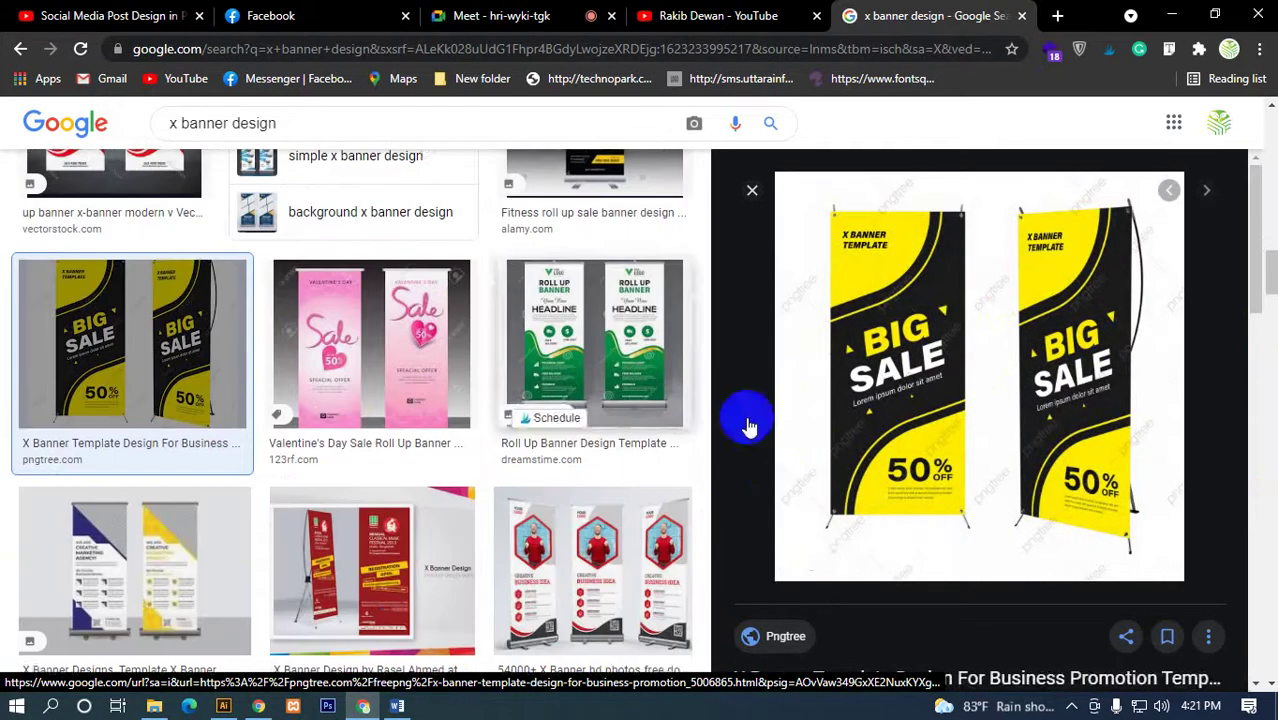
- Close the large image preview
scroll(565, 432, down, 3)
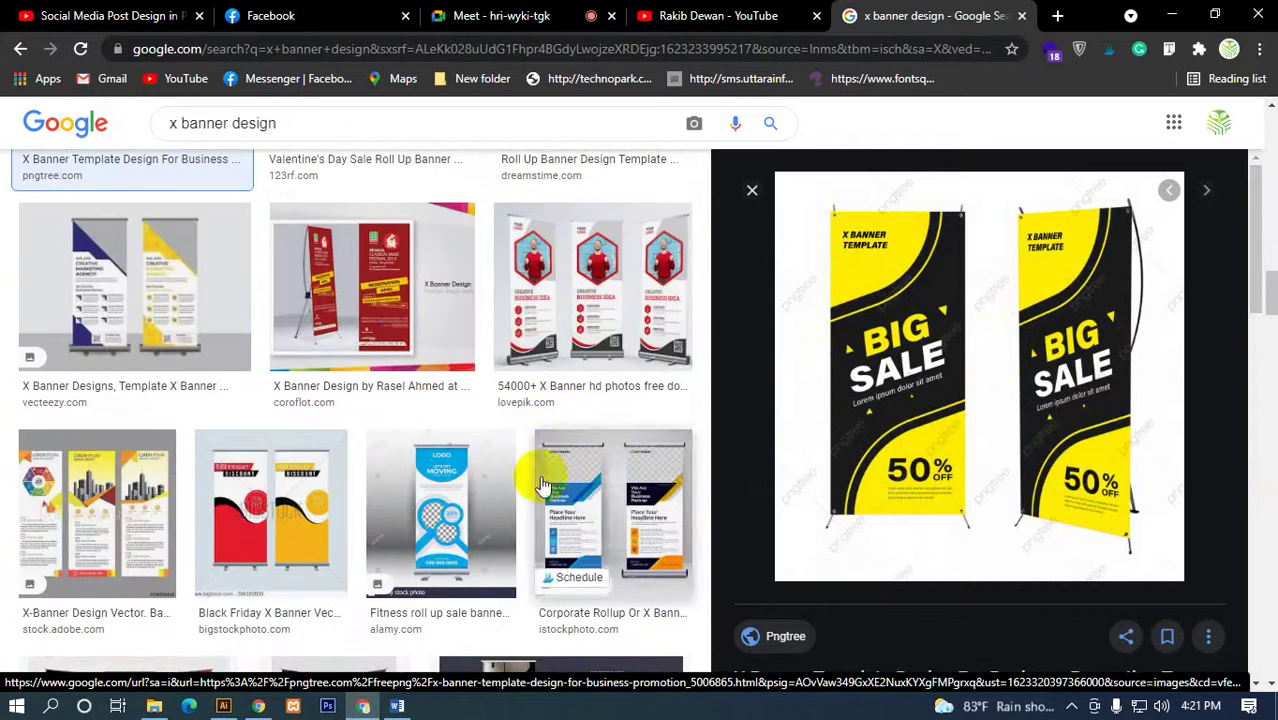
scroll(410, 432, down, 3)
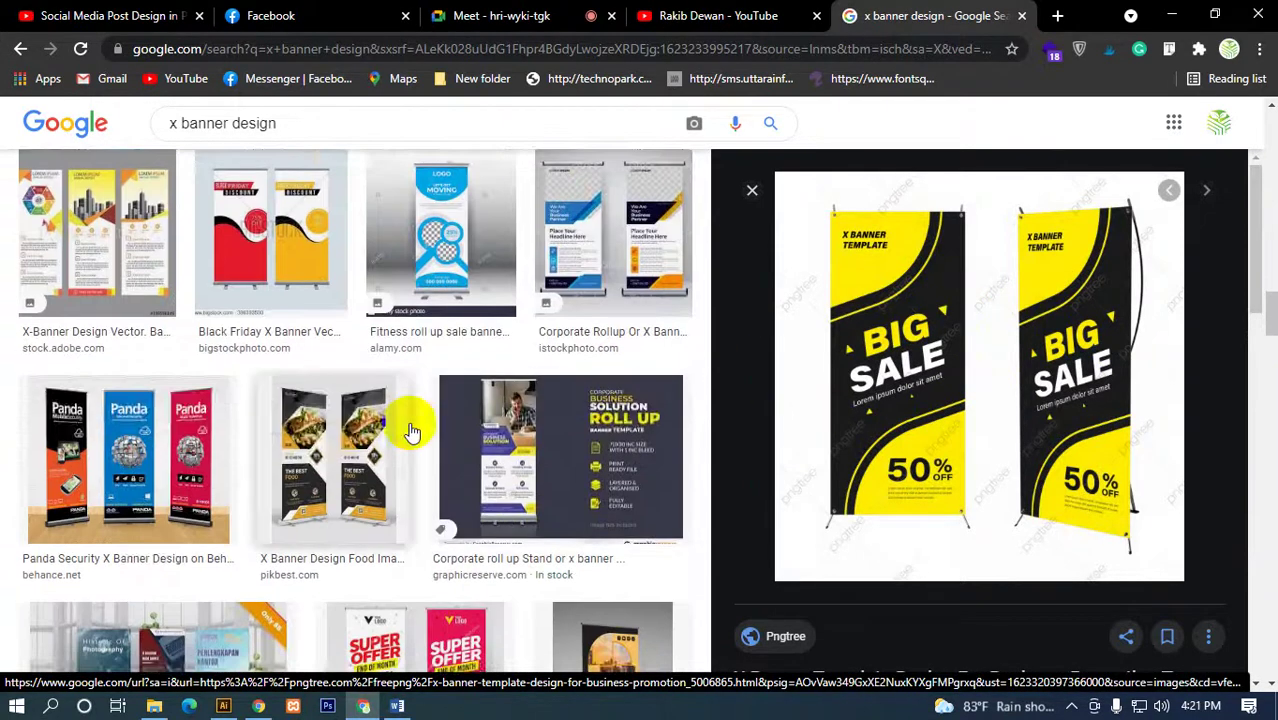
scroll(410, 432, down, 4)
click(752, 190)
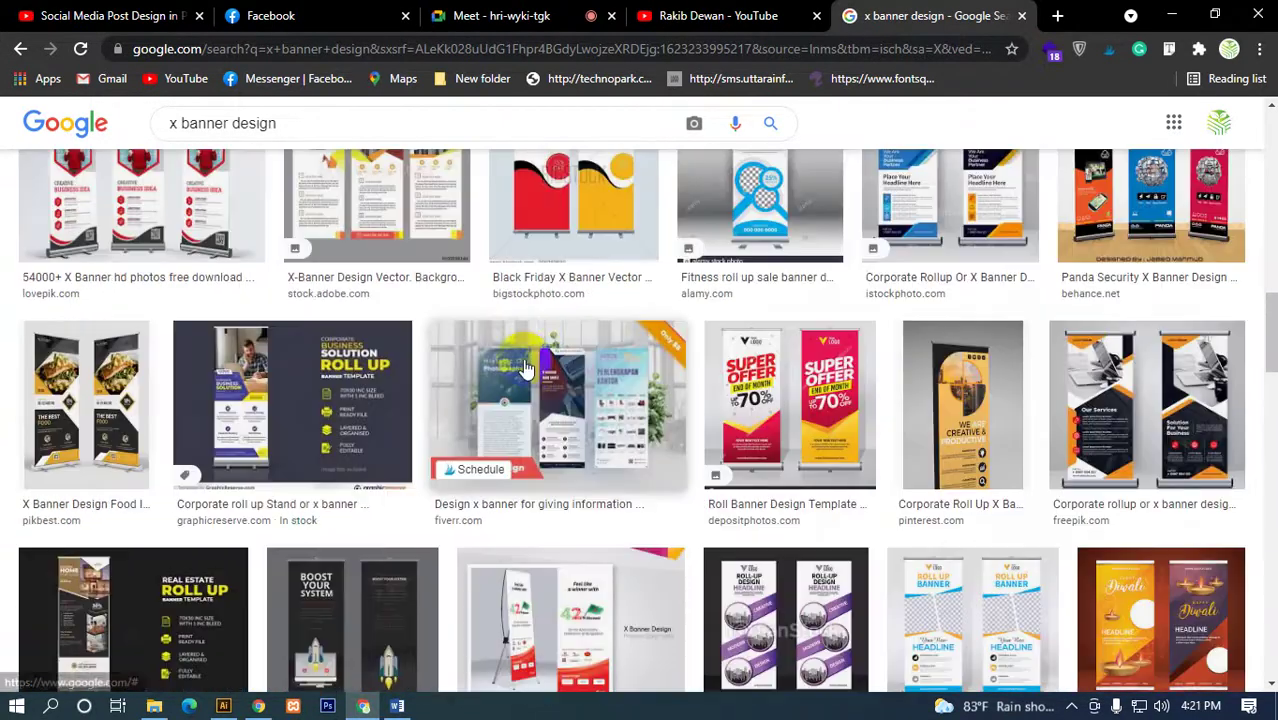
- Scroll up and down through the full-width grid of banner results
scroll(525, 368, up, 3)
scroll(525, 368, up, 2)
scroll(525, 368, up, 2)
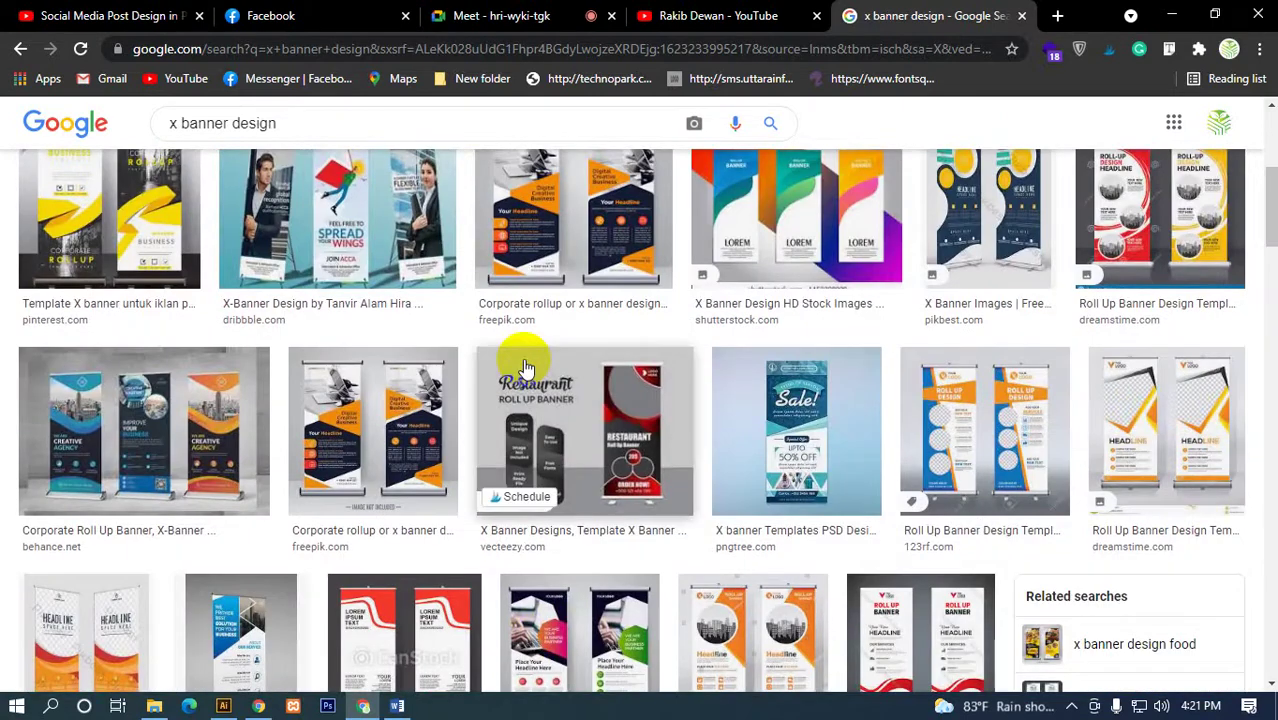
scroll(525, 368, up, 3)
scroll(525, 368, down, 3)
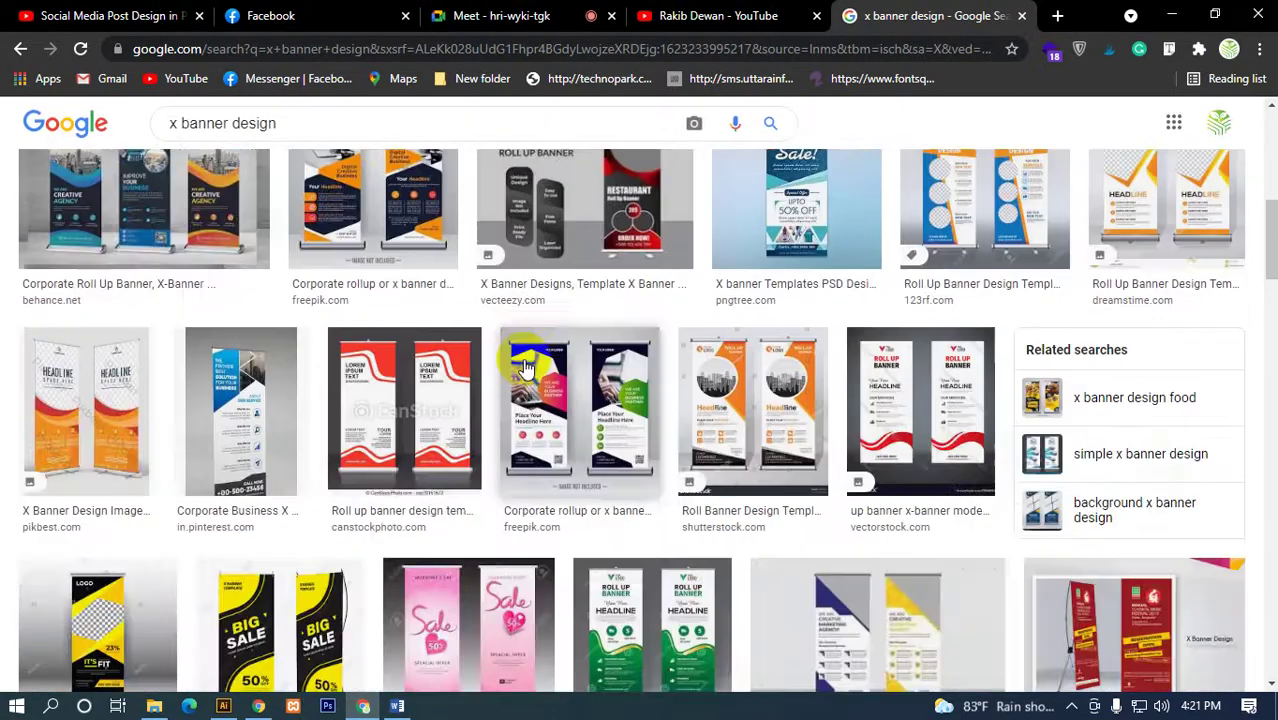
scroll(525, 368, down, 3)
scroll(525, 368, down, 5)
scroll(525, 368, down, 5)
scroll(525, 368, up, 5)
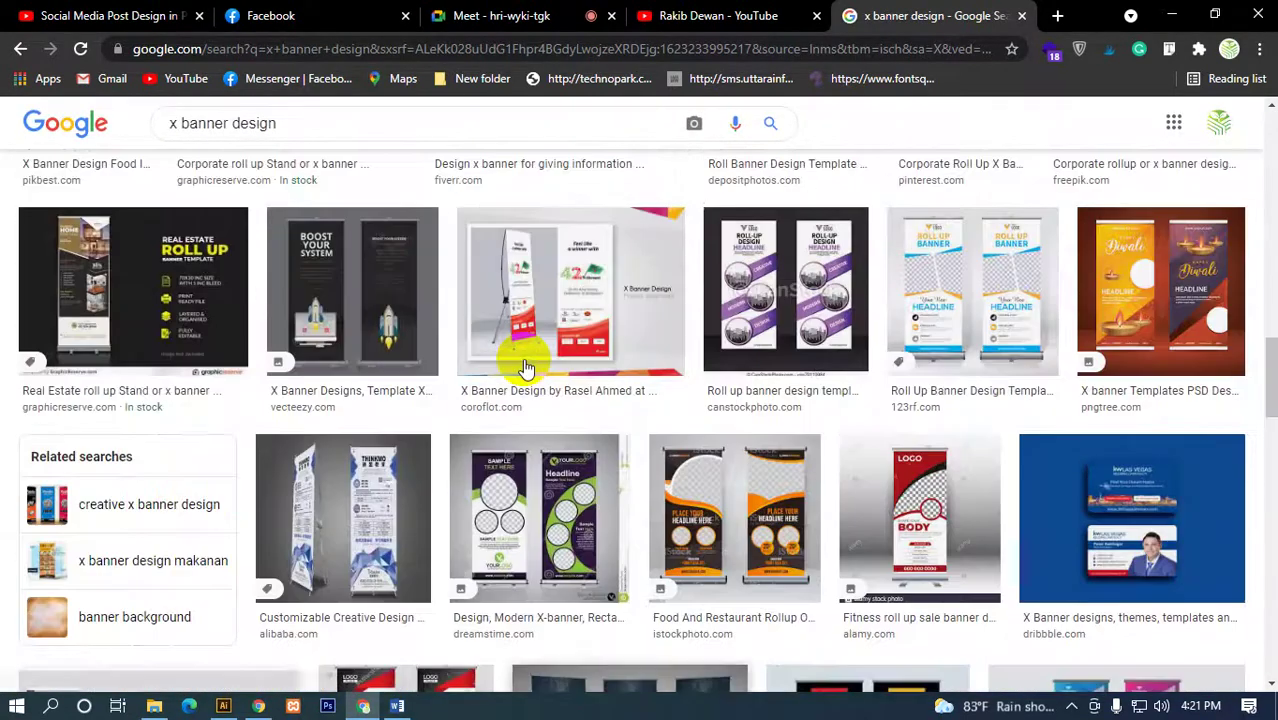
scroll(525, 368, down, 5)
scroll(525, 368, up, 5)
scroll(525, 368, up, 5)
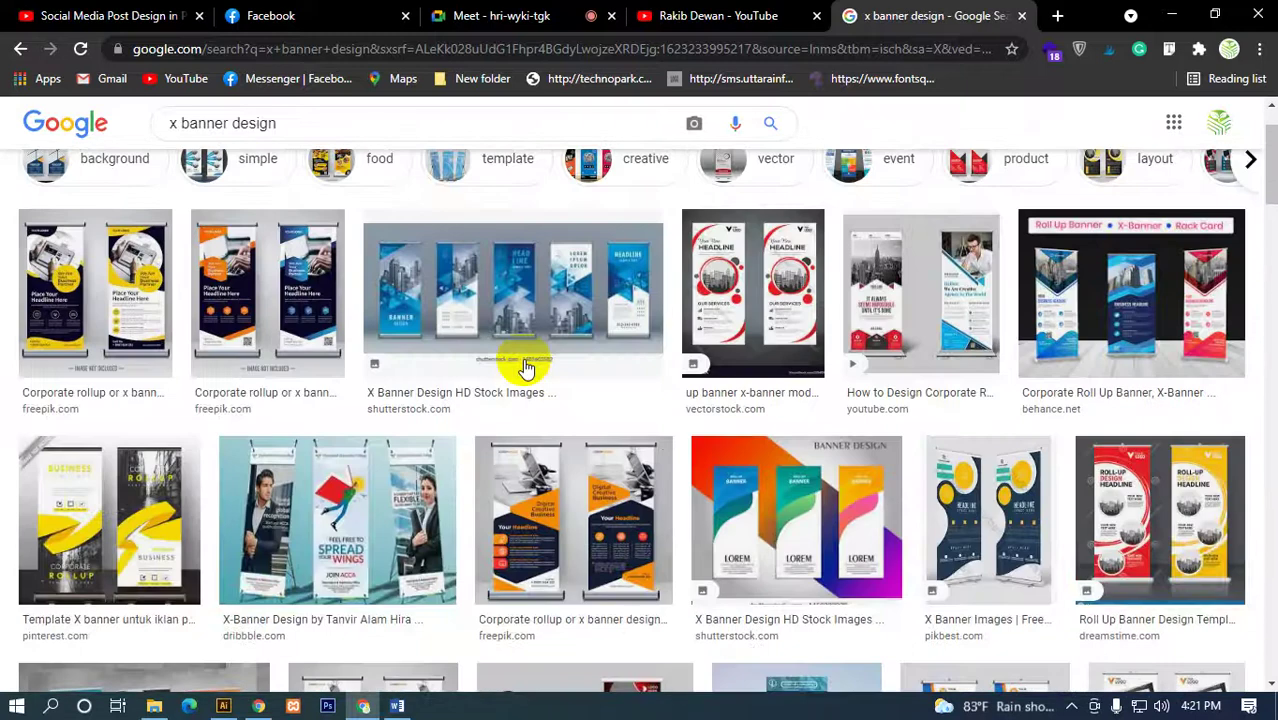
scroll(525, 368, up, 2)
scroll(525, 368, down, 3)
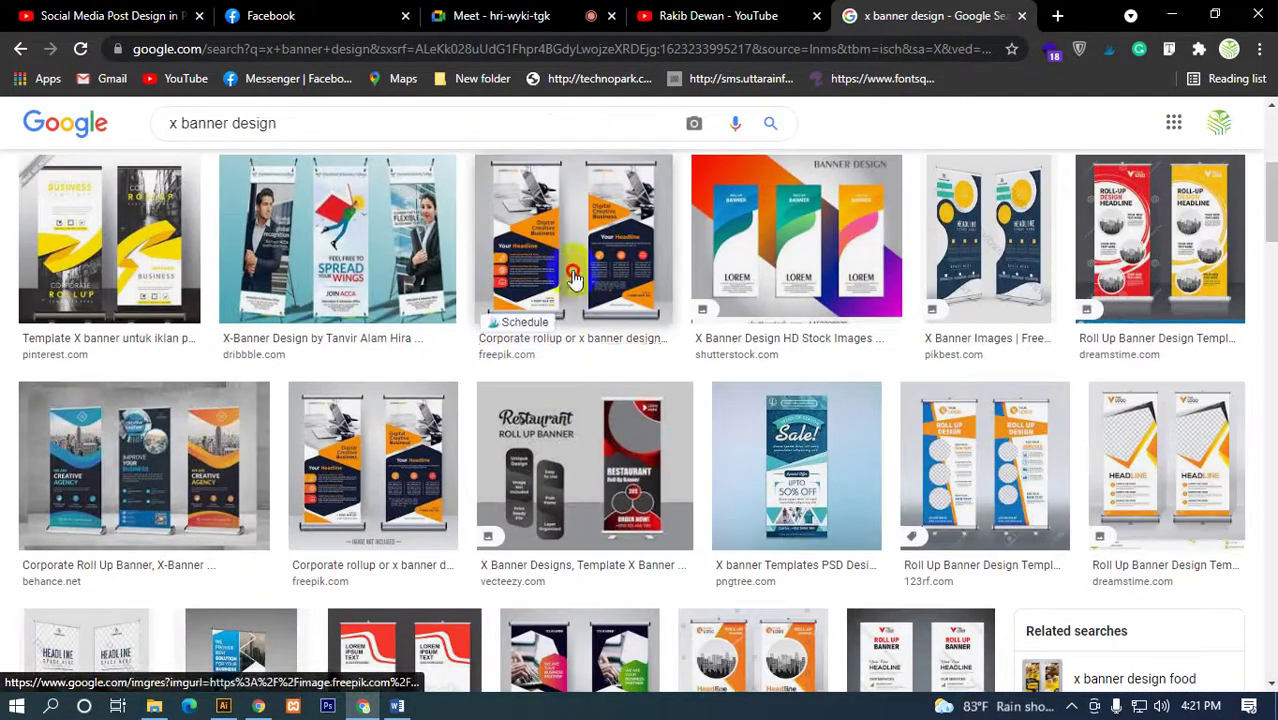
click(525, 305)
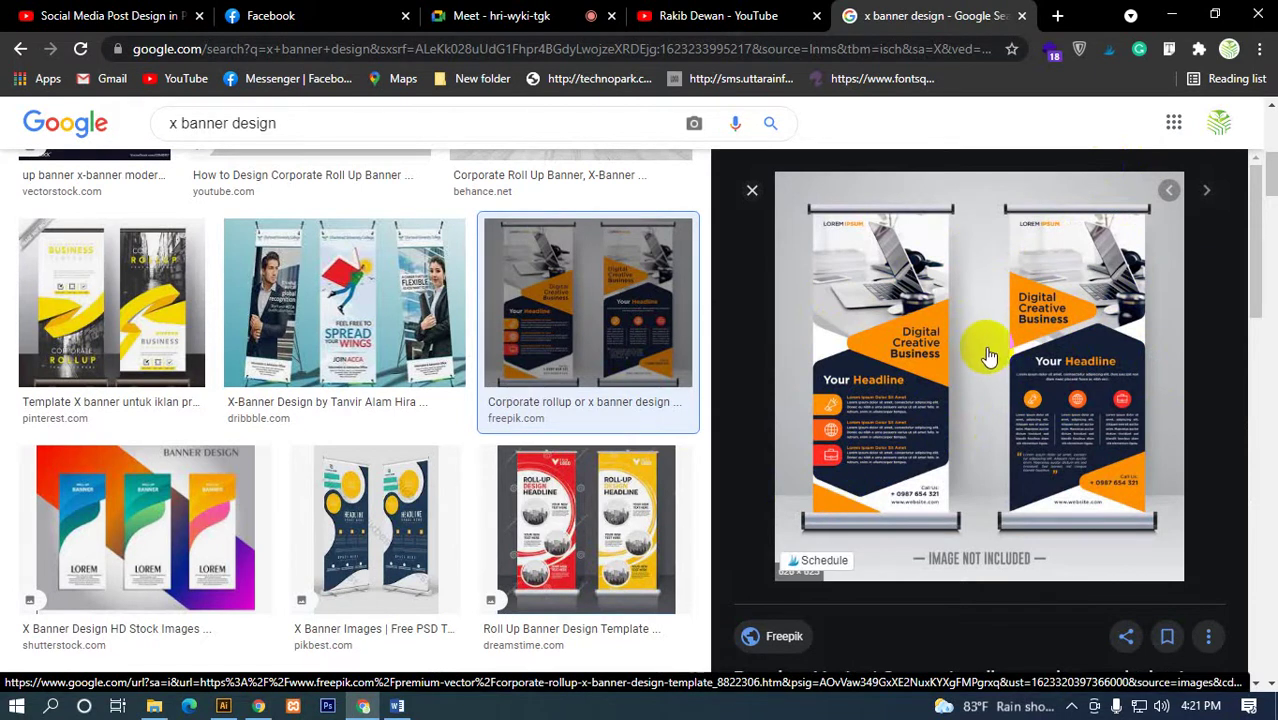
click(752, 190)
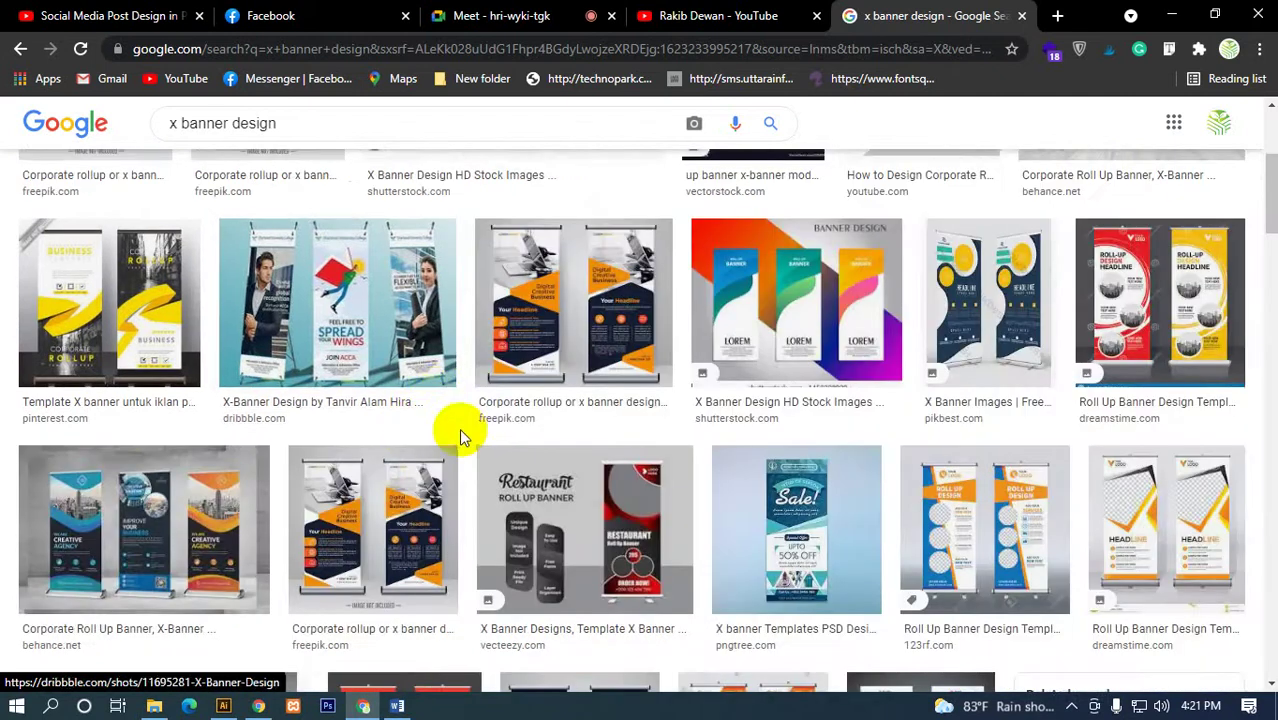
scroll(459, 428, down, 2)
scroll(459, 428, down, 1)
scroll(460, 432, down, 2)
scroll(462, 438, down, 1)
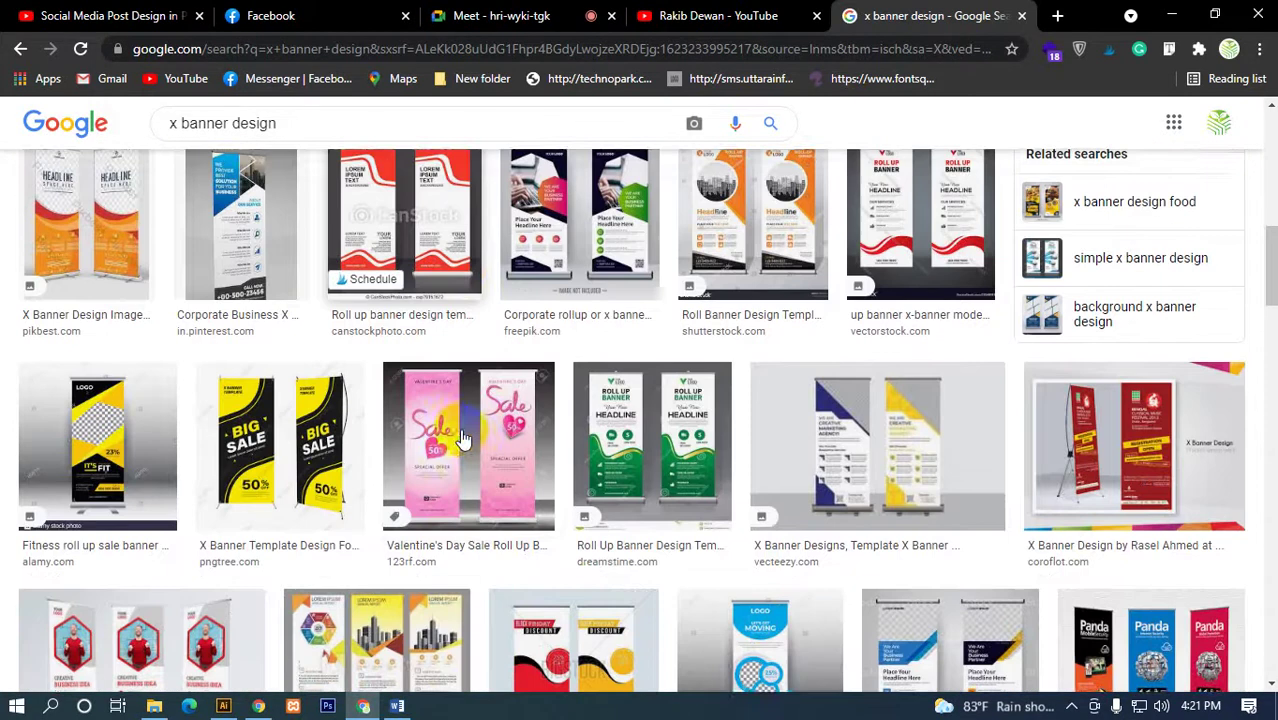
click(648, 445)
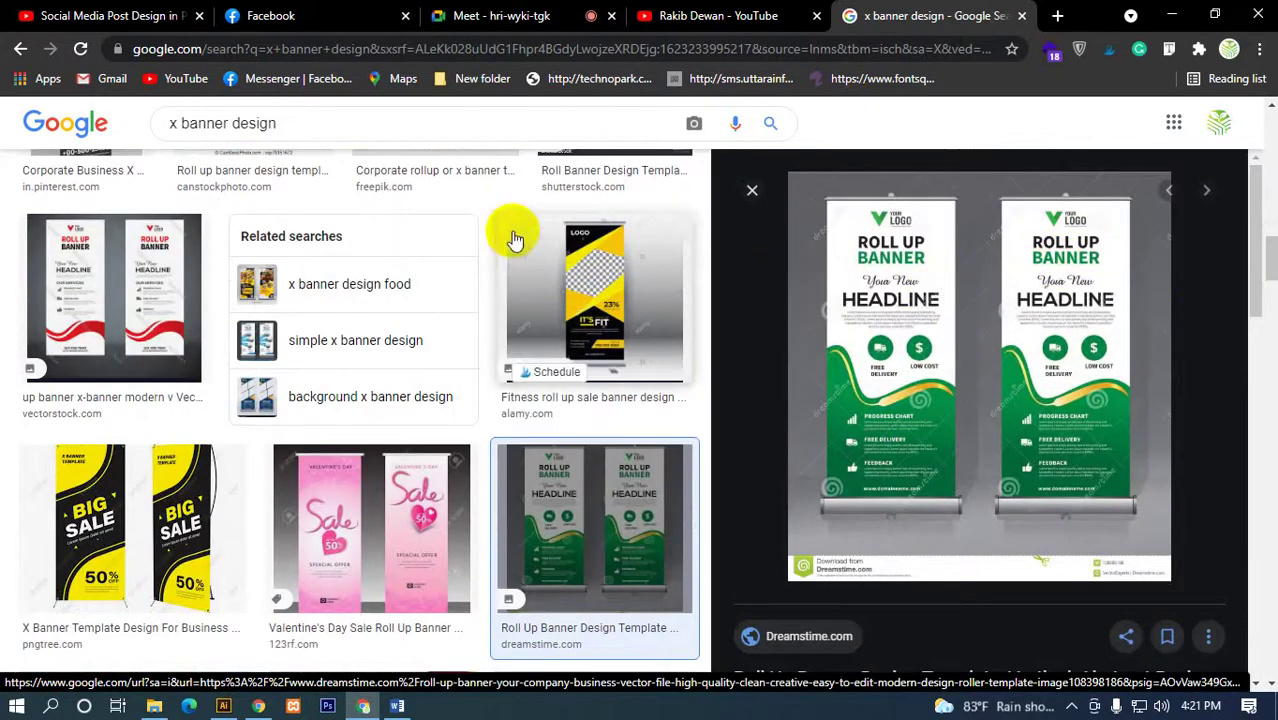
click(751, 191)
scroll(887, 410, down, 3)
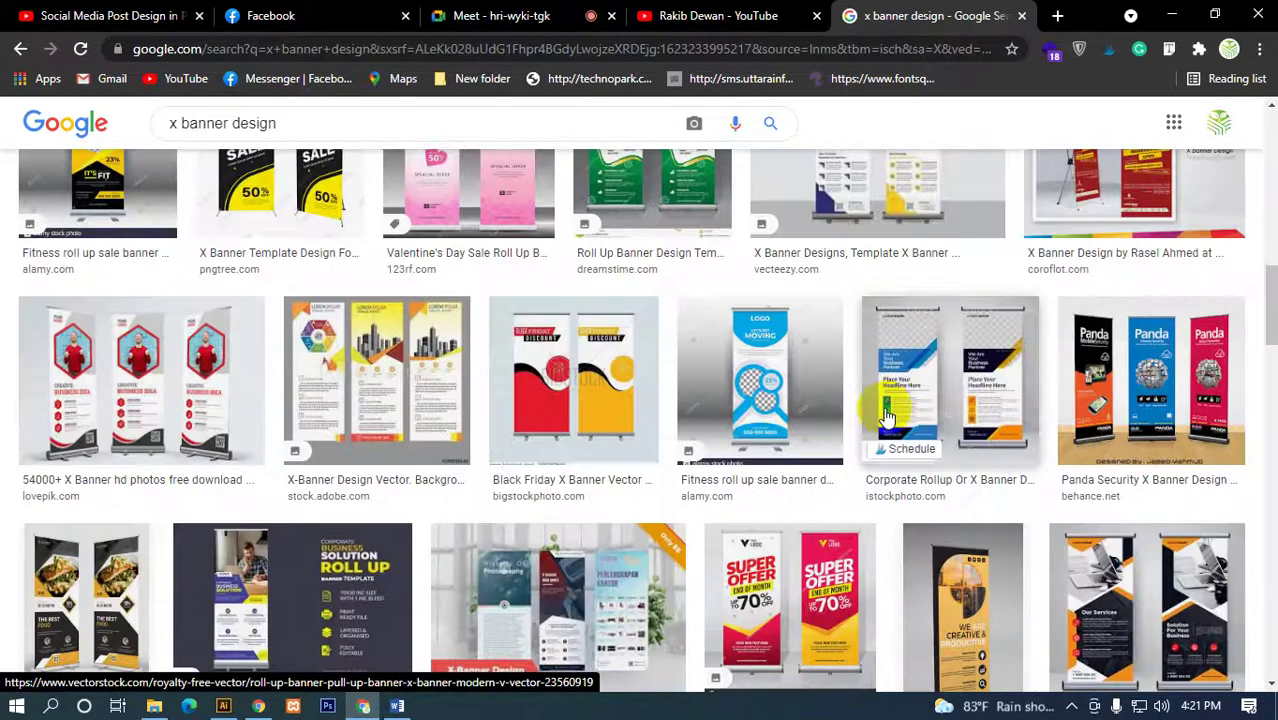
scroll(658, 378, down, 2)
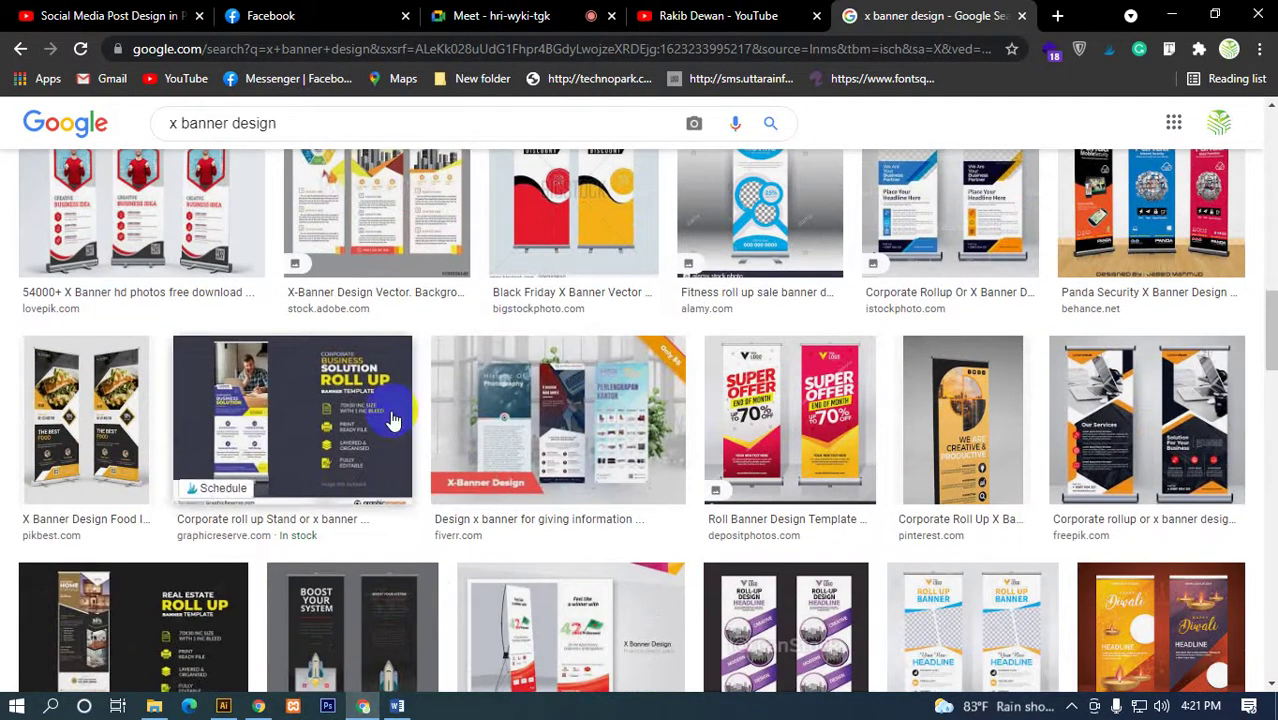
scroll(1058, 418, down, 1)
scroll(1058, 418, down, 2)
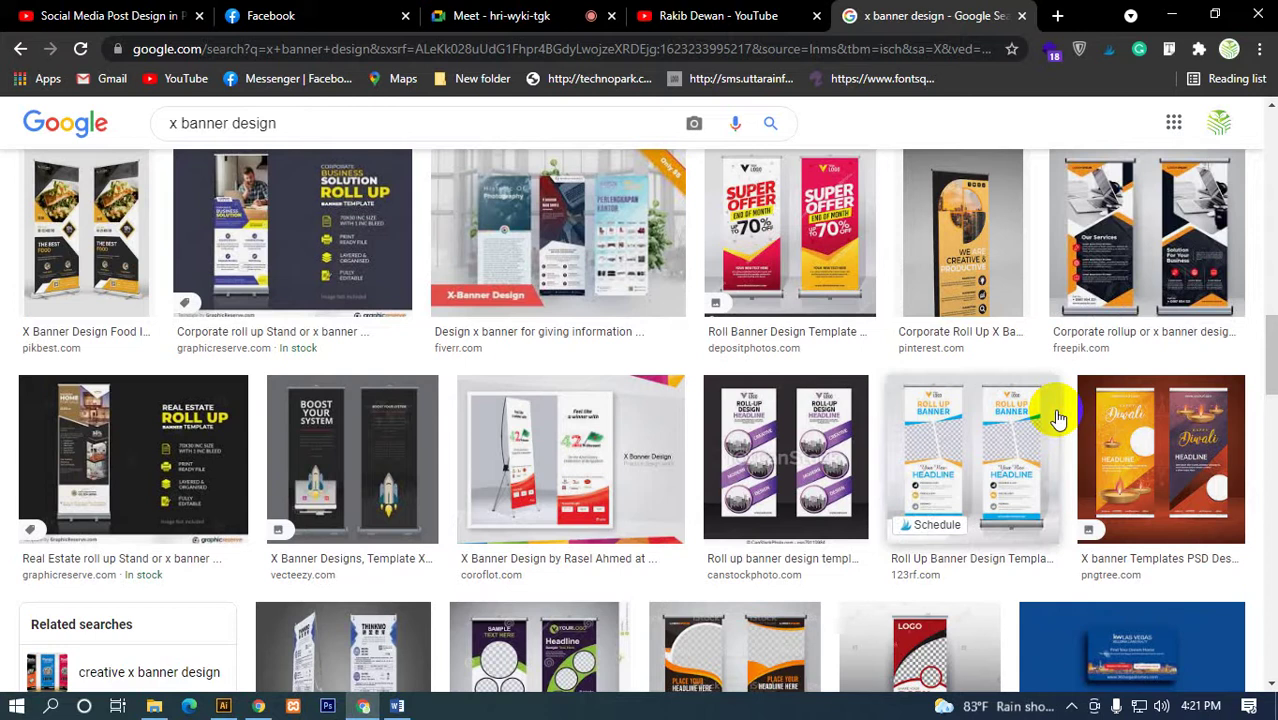
click(320, 225)
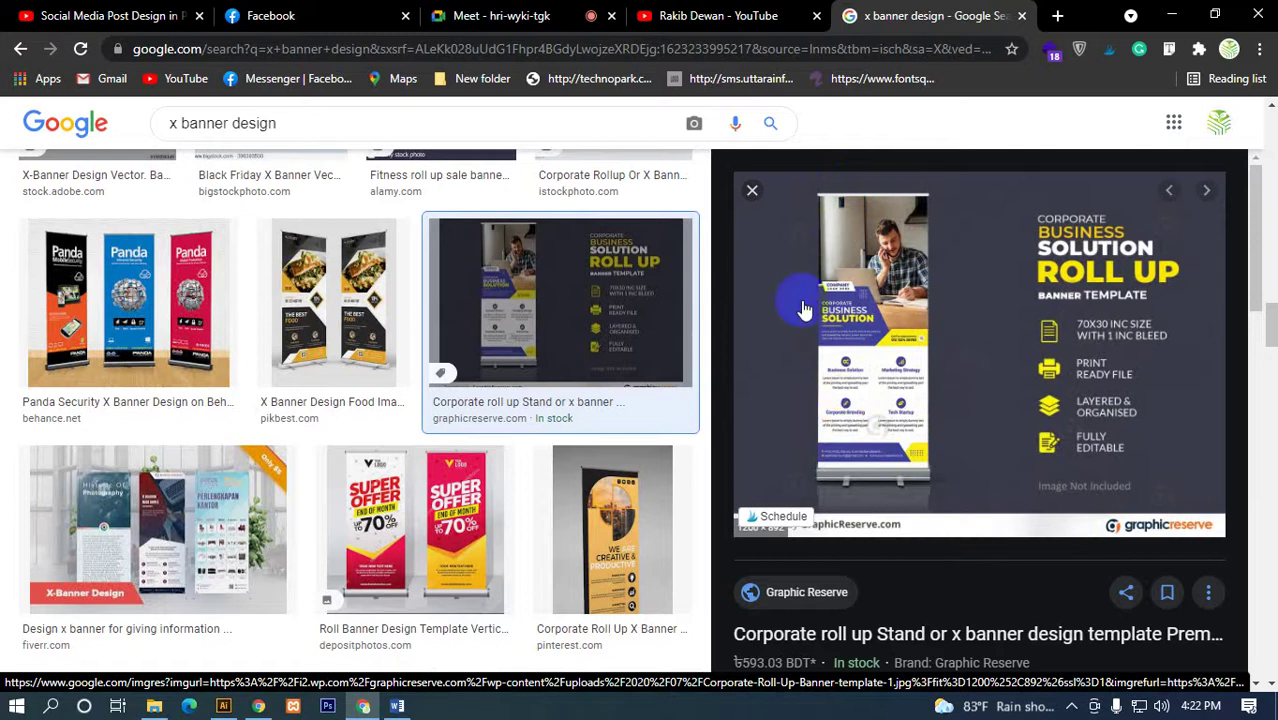
click(746, 195)
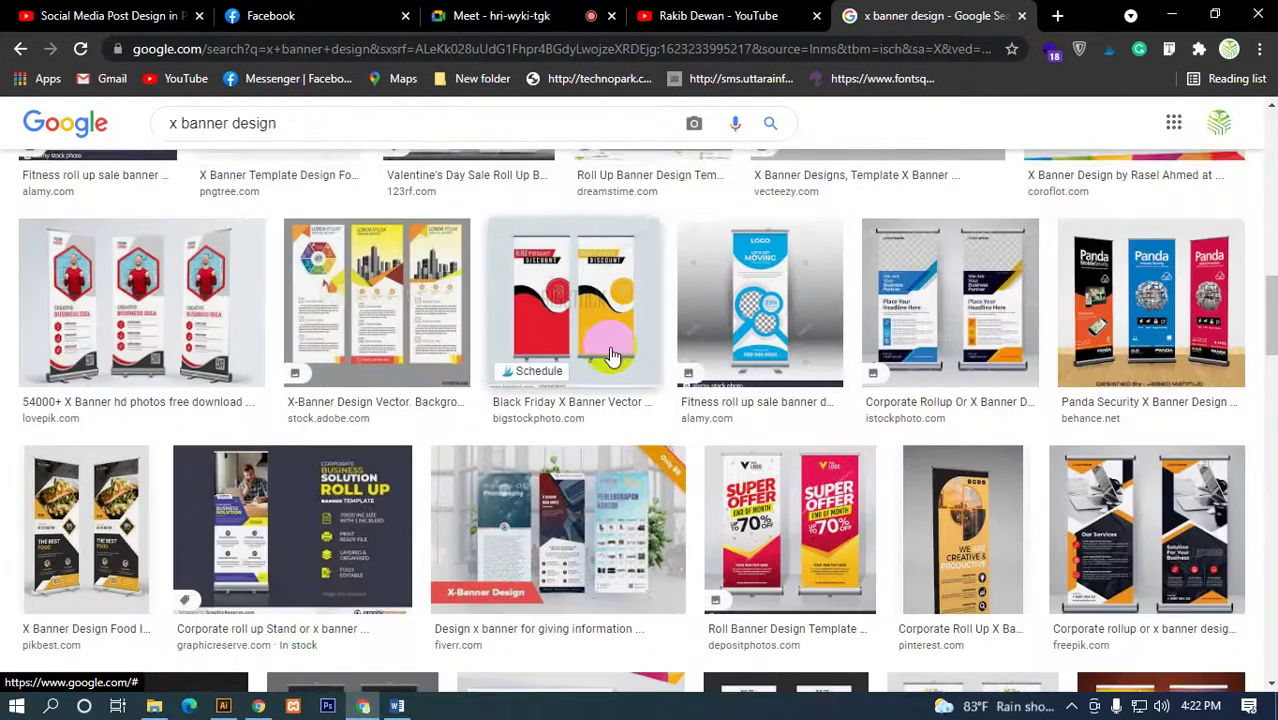
scroll(608, 350, down, 5)
scroll(608, 350, down, 5)
scroll(608, 352, down, 1)
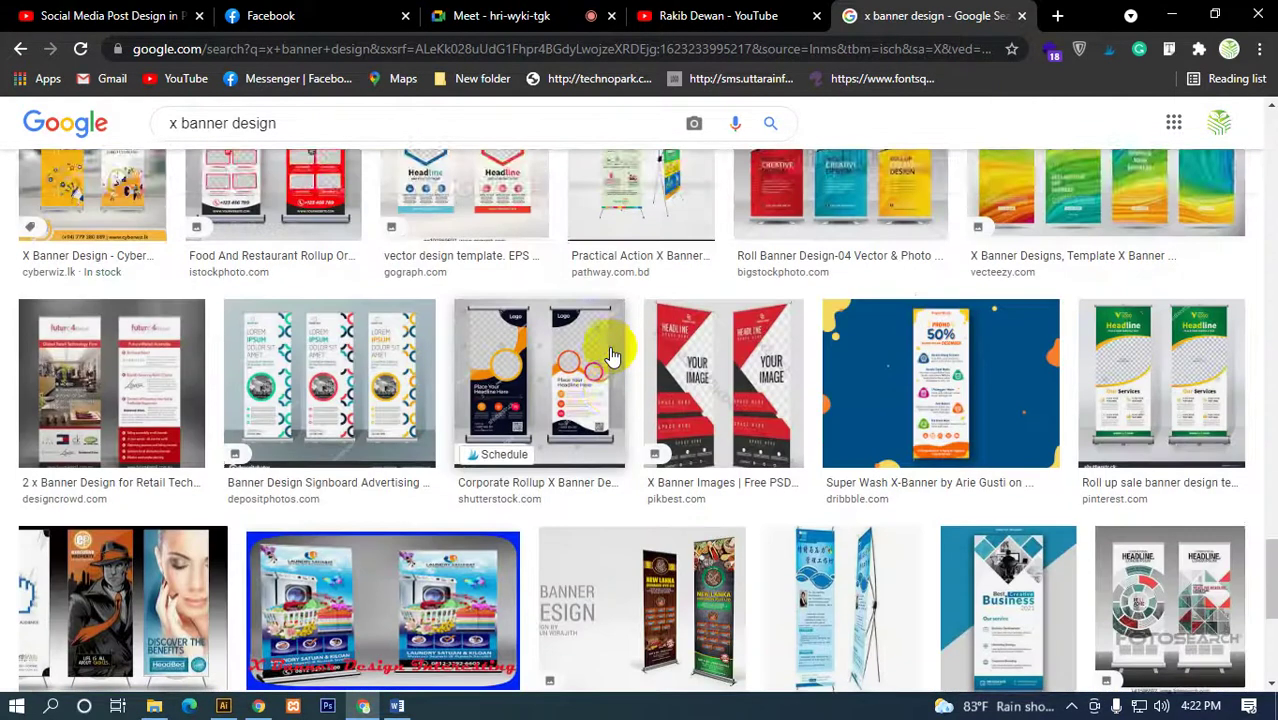
scroll(610, 355, down, 5)
scroll(612, 355, down, 5)
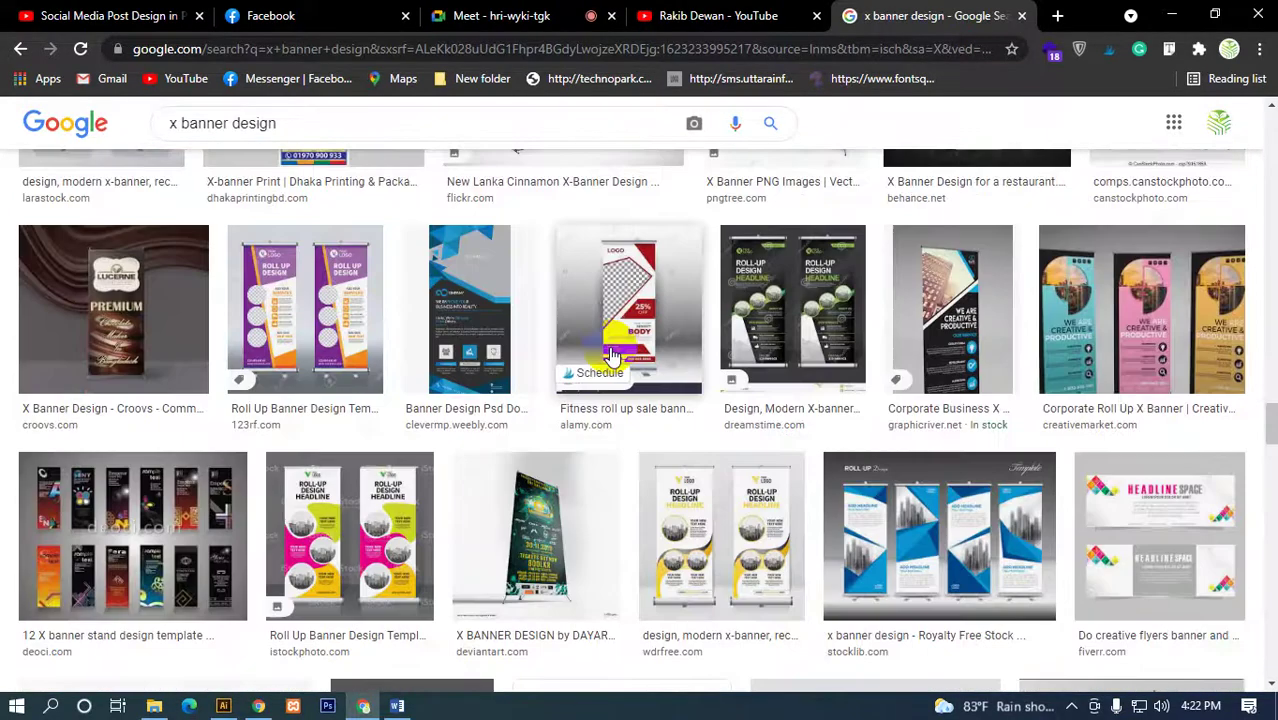
scroll(612, 355, down, 5)
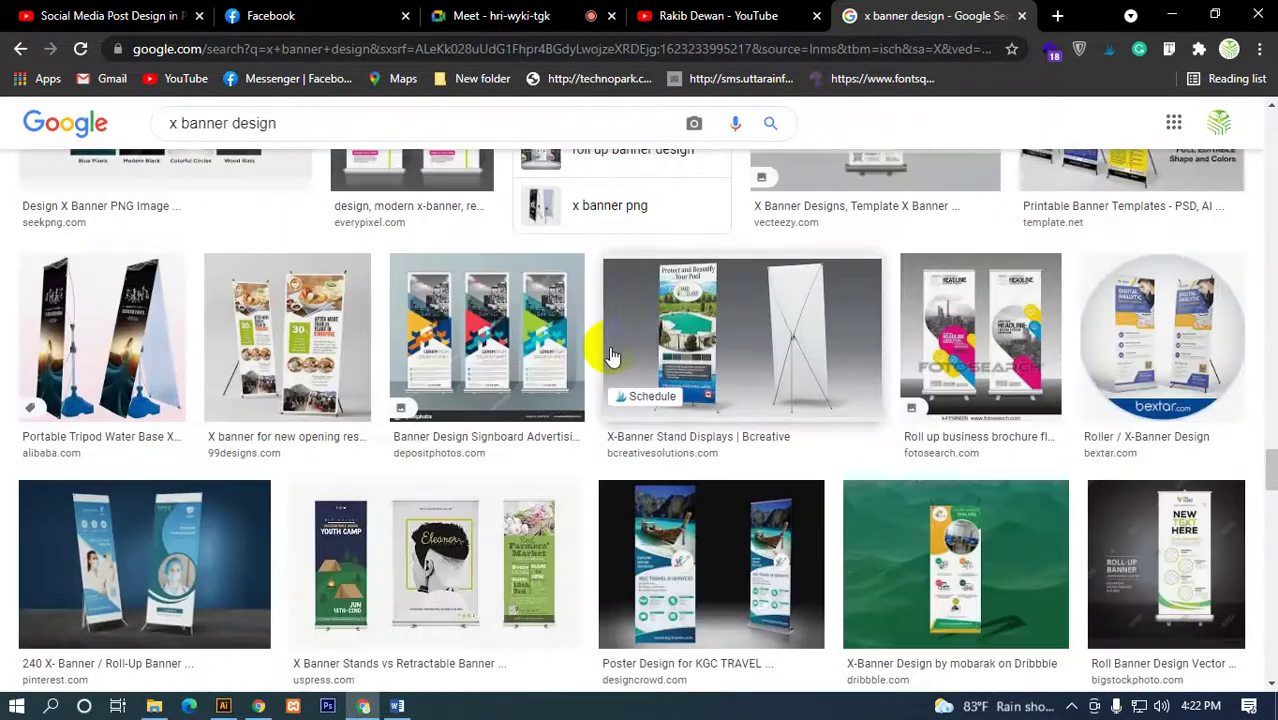
scroll(612, 355, down, 3)
scroll(612, 355, down, 3)
scroll(612, 355, down, 4)
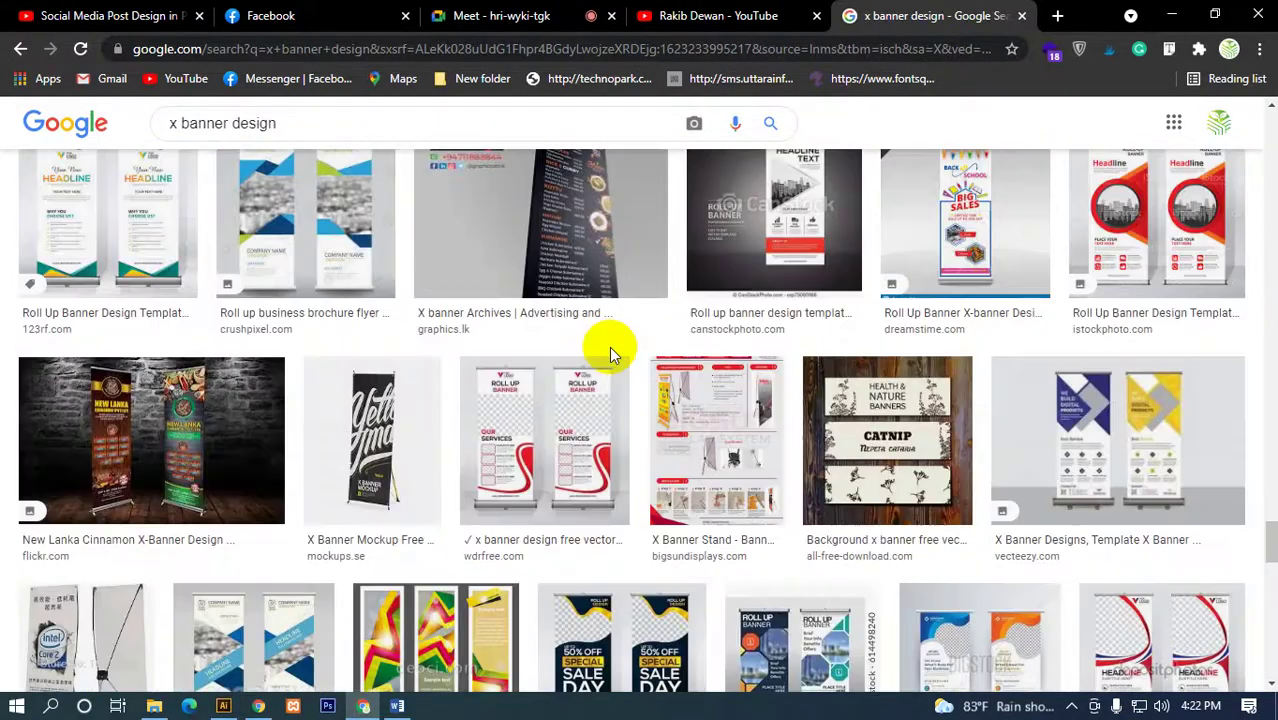
scroll(612, 355, up, 6)
scroll(612, 355, up, 5)
scroll(609, 352, up, 5)
scroll(609, 352, up, 5)
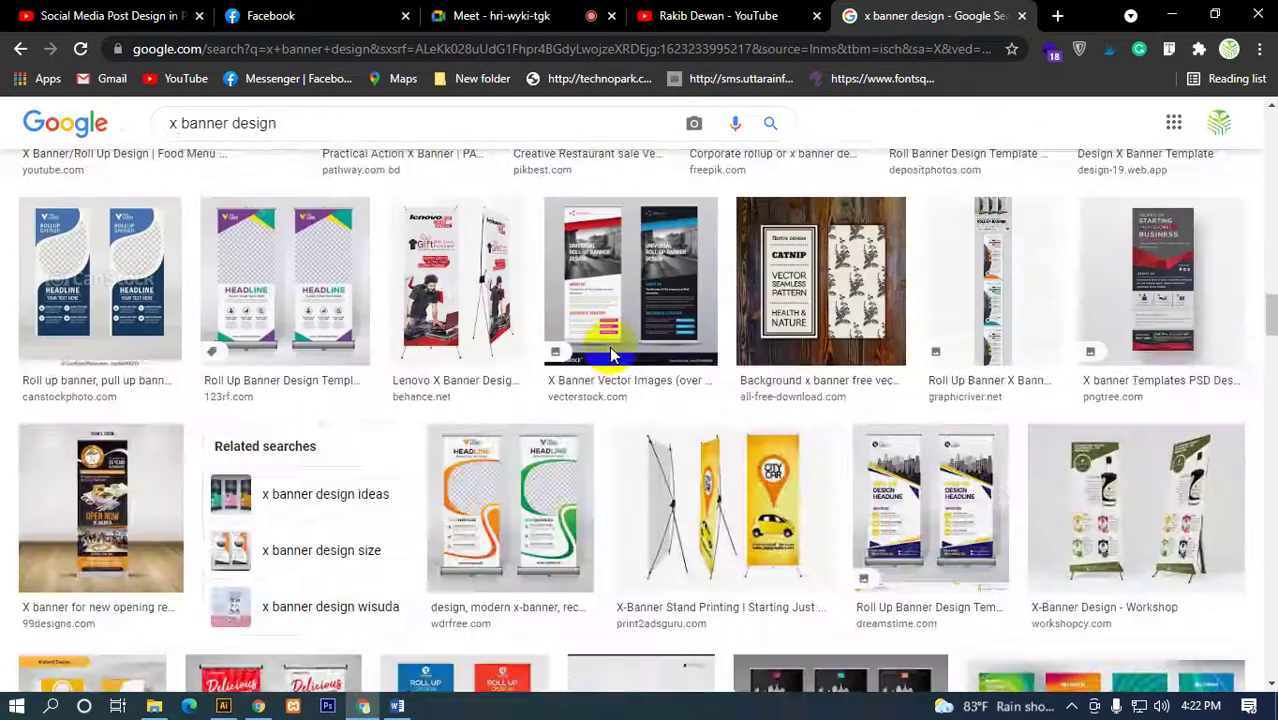
scroll(609, 352, up, 5)
scroll(609, 352, up, 5)
scroll(612, 355, down, 5)
scroll(612, 355, down, 3)
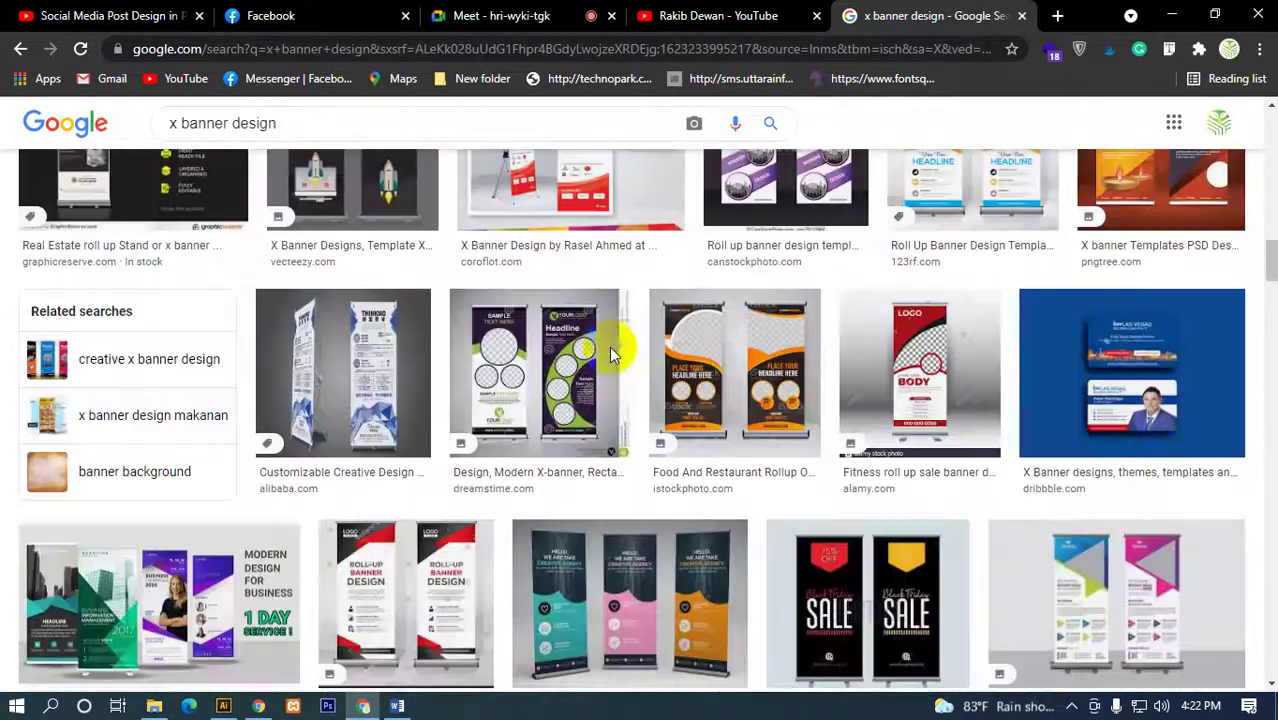
click(1158, 460)
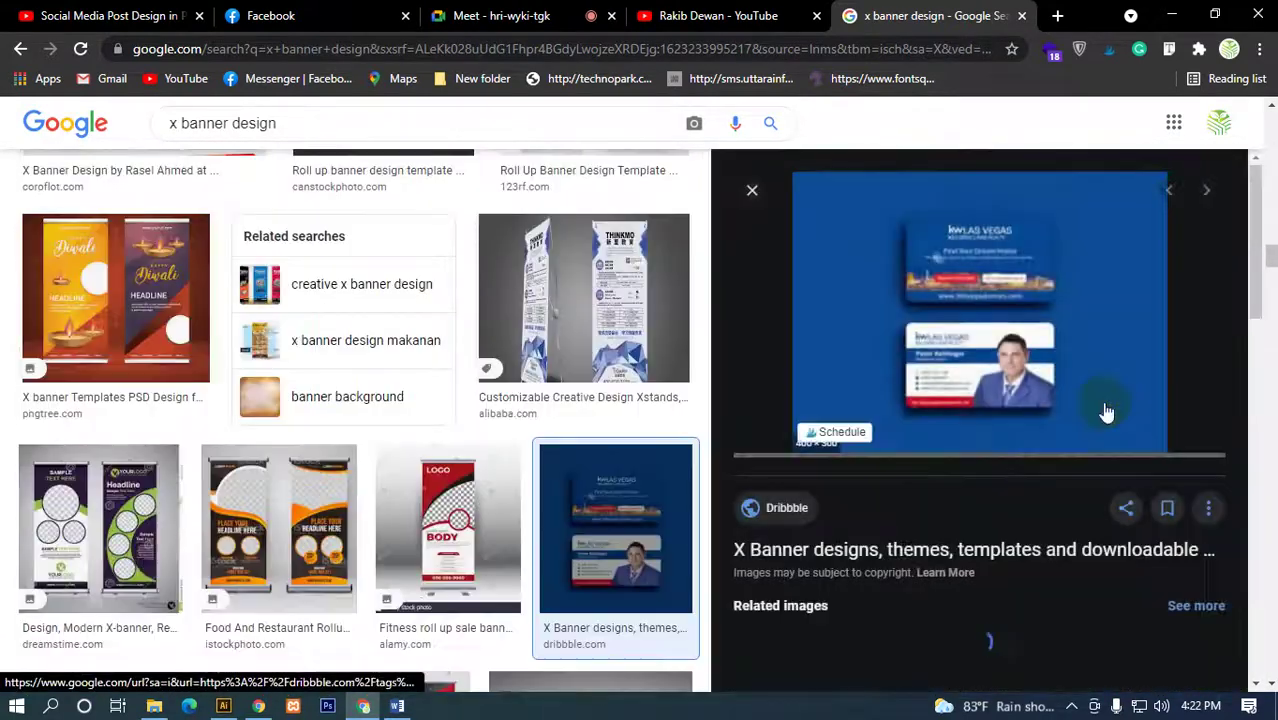
scroll(930, 362, down, 2)
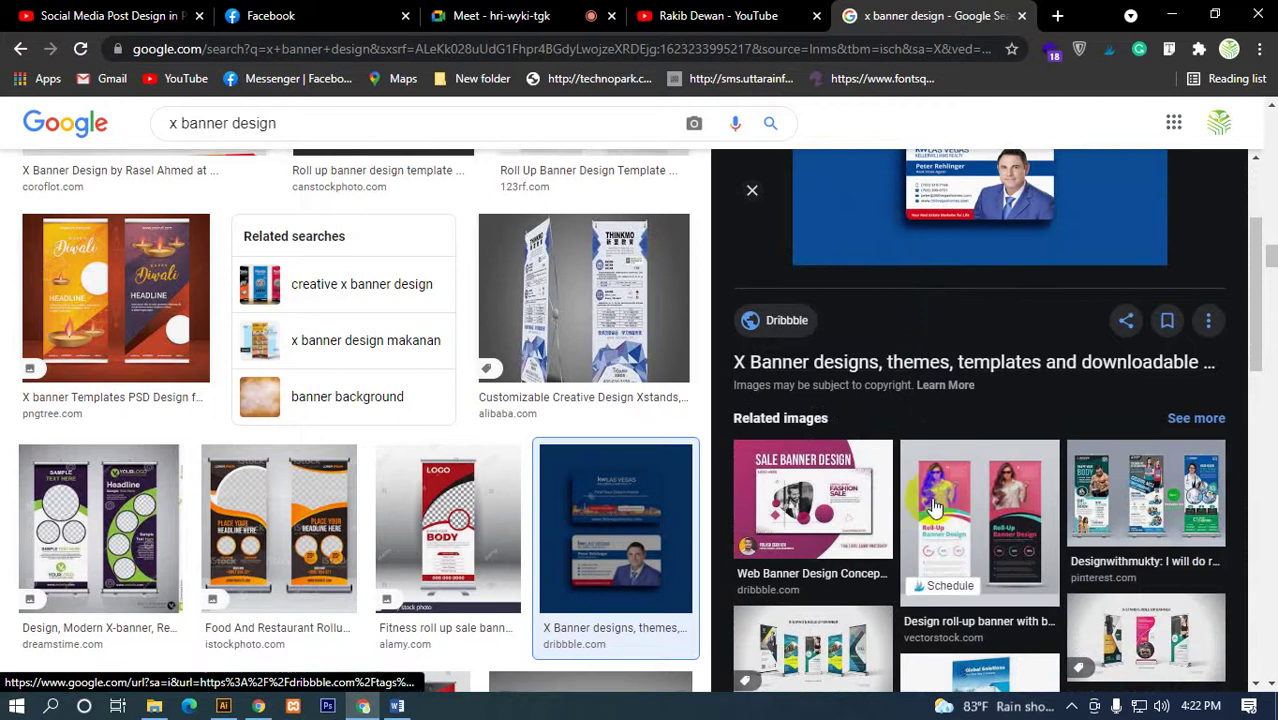
click(765, 203)
mouse_move(786, 302)
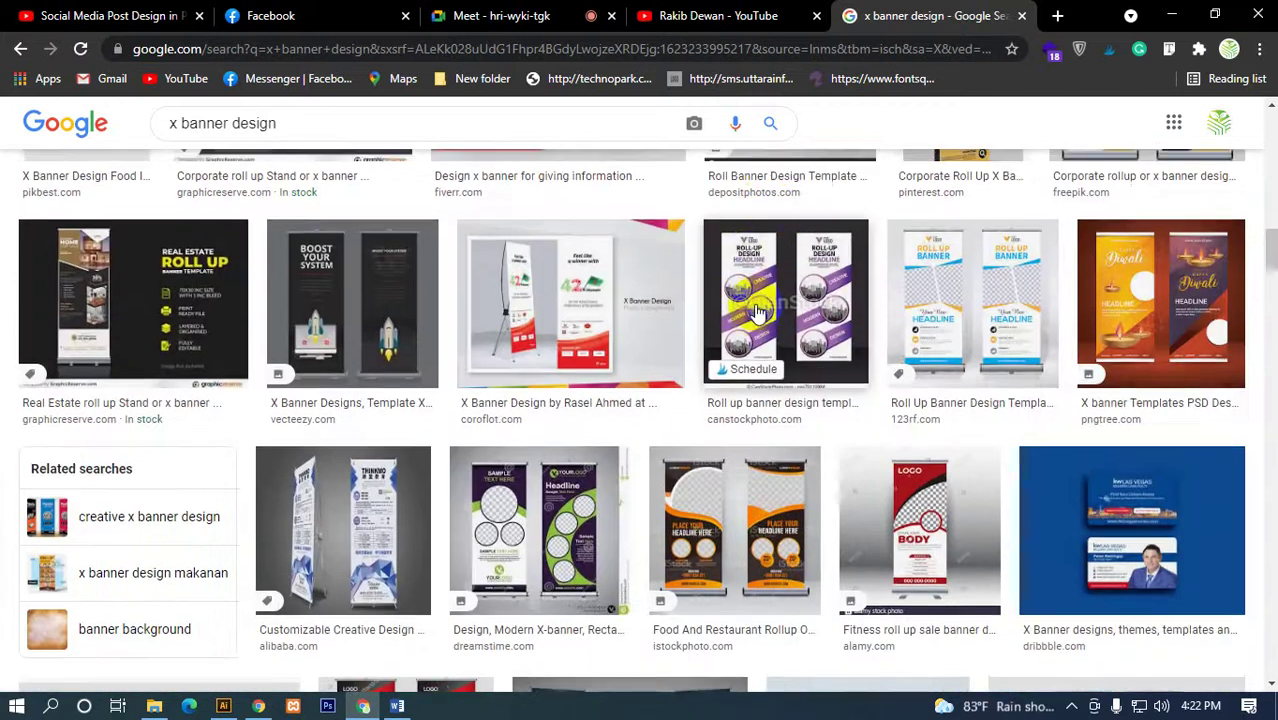
scroll(762, 220, up, 3)
scroll(757, 300, up, 3)
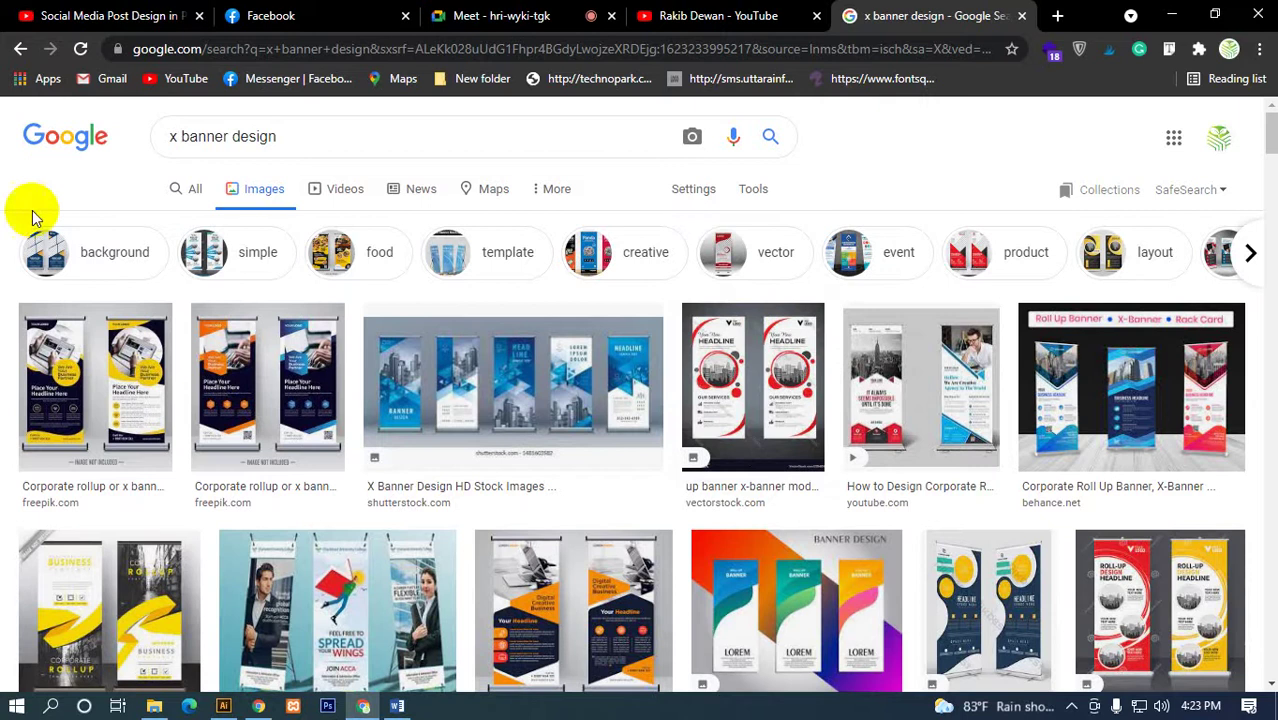
- Search for 'x banner design size' and show all web results
click(312, 138)
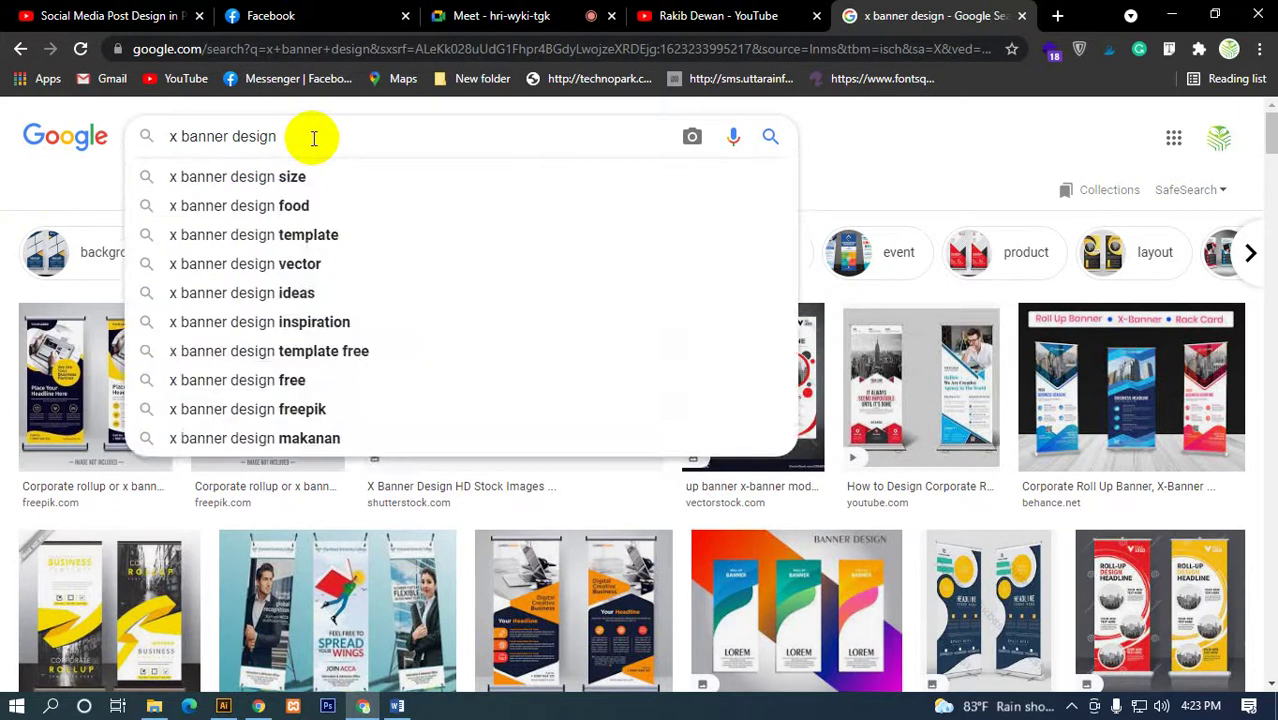
text( Si)
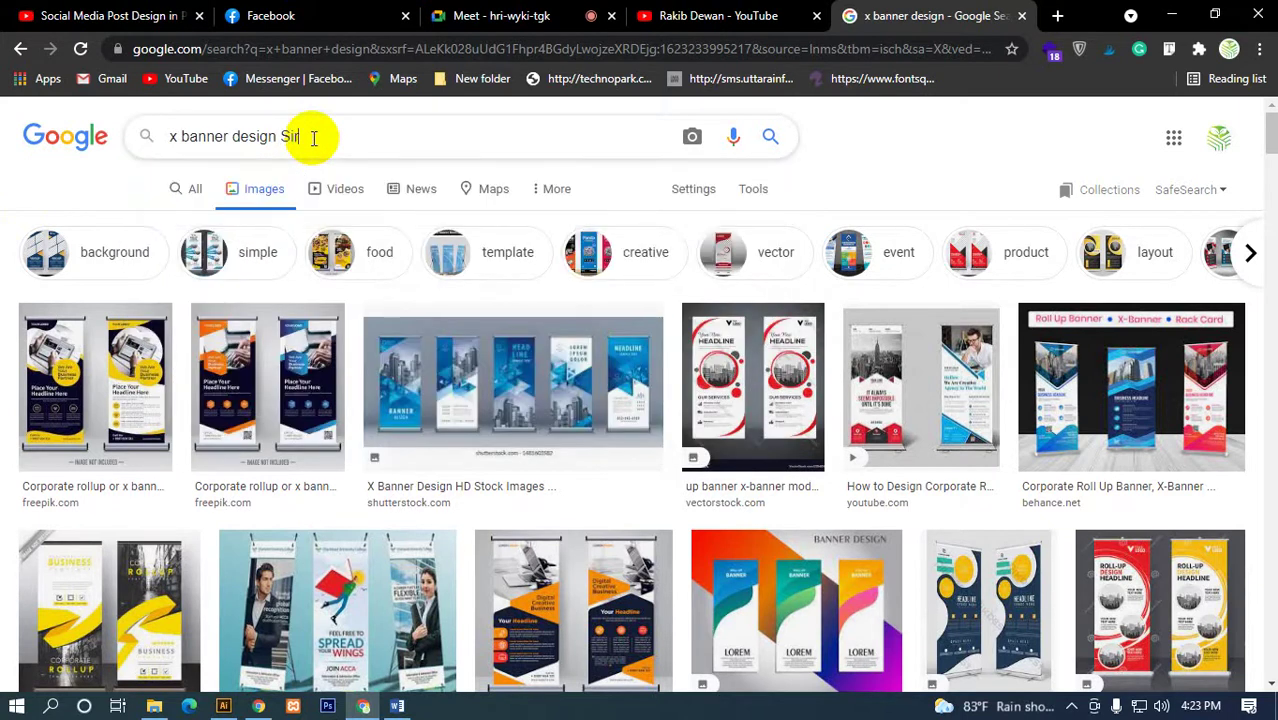
key(Down)
key(Return)
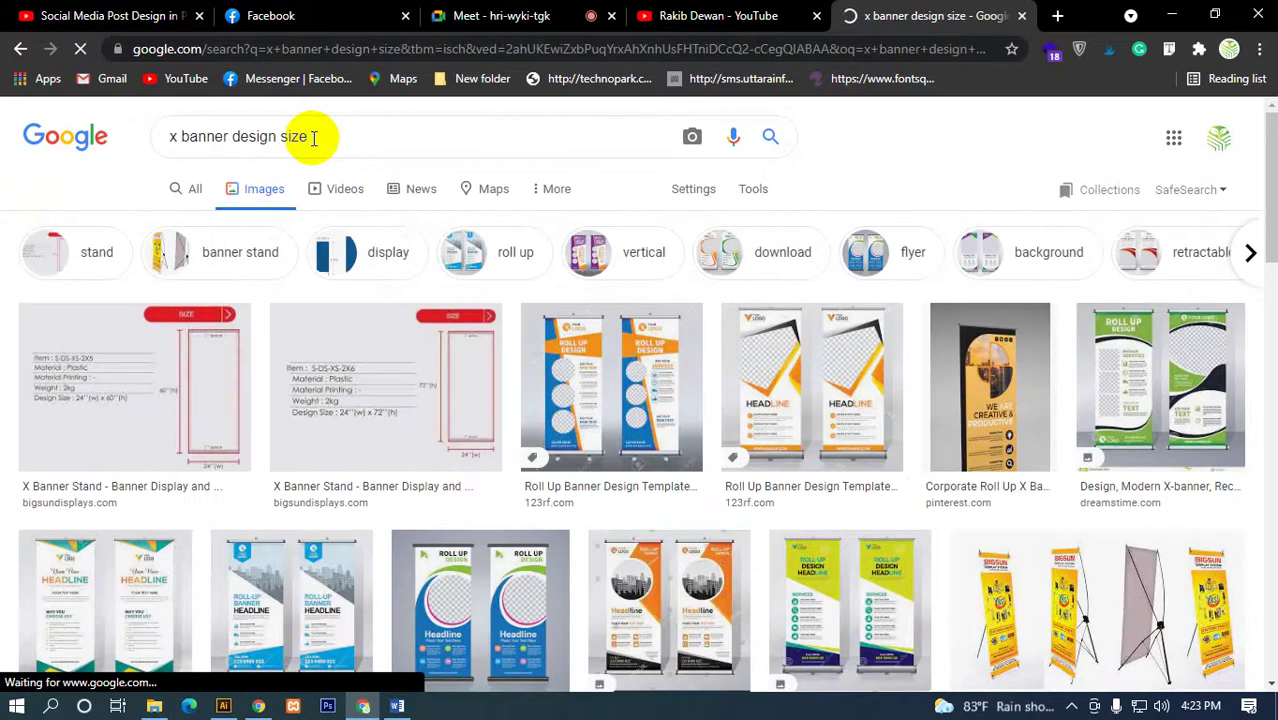
click(188, 188)
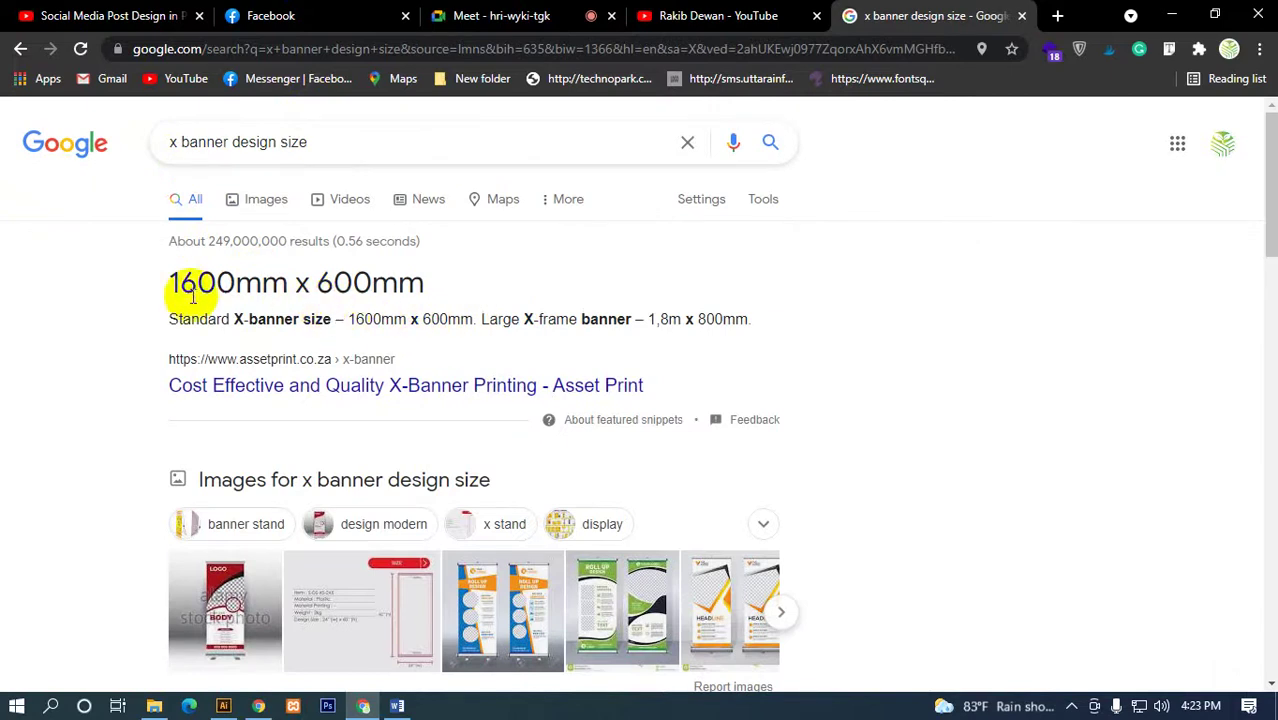
- Highlight the 1600mm x 600mm size answer and its heading
drag(157, 280, 491, 274)
click(373, 272)
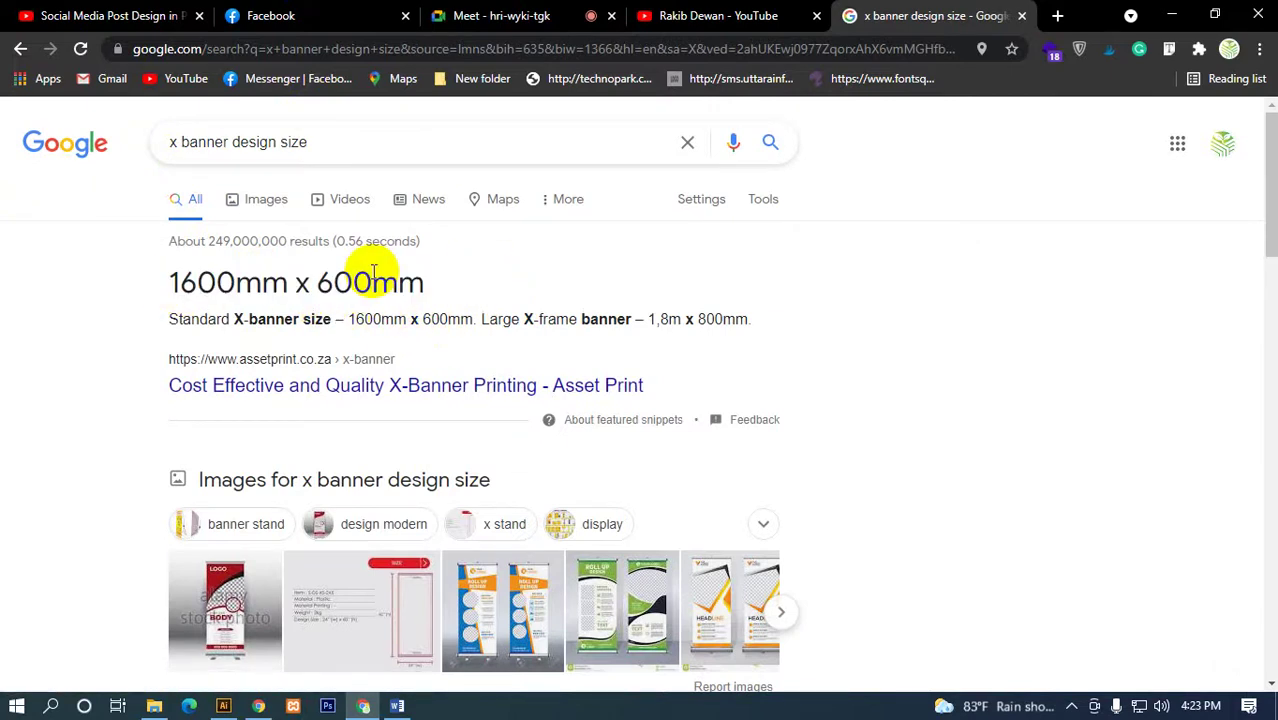
drag(261, 285, 372, 288)
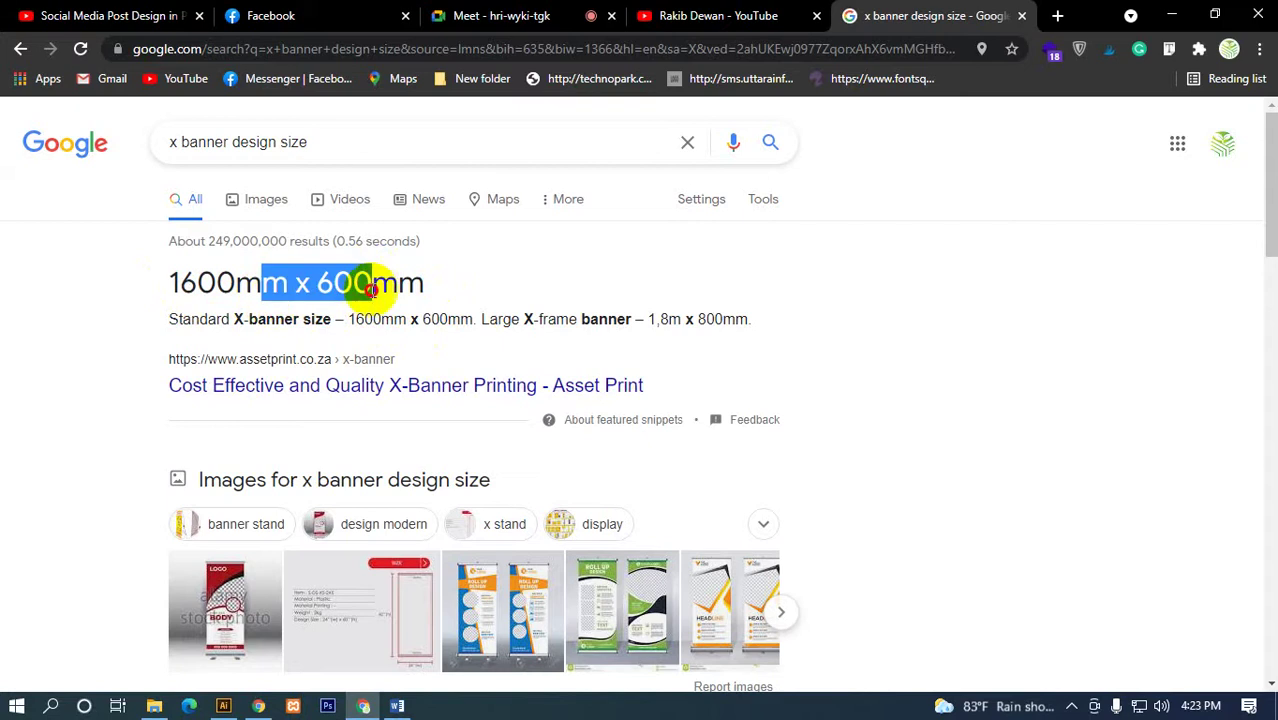
scroll(388, 287, down, 5)
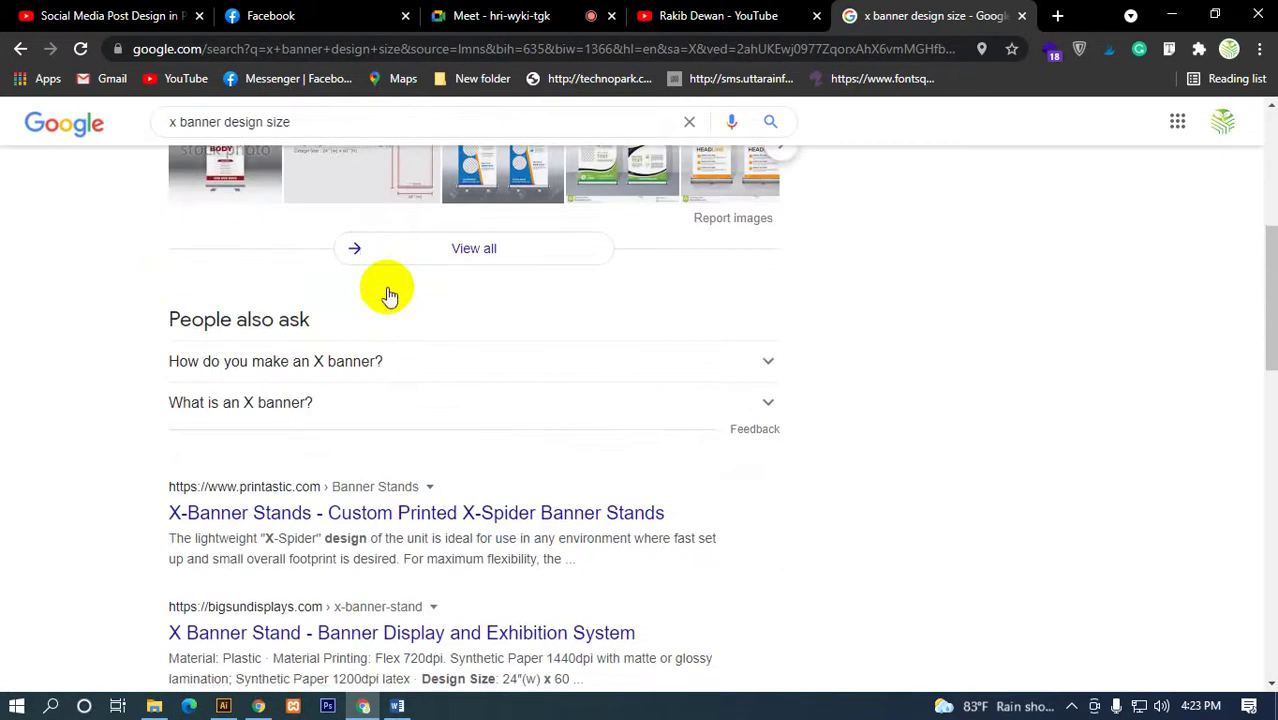
scroll(388, 287, up, 5)
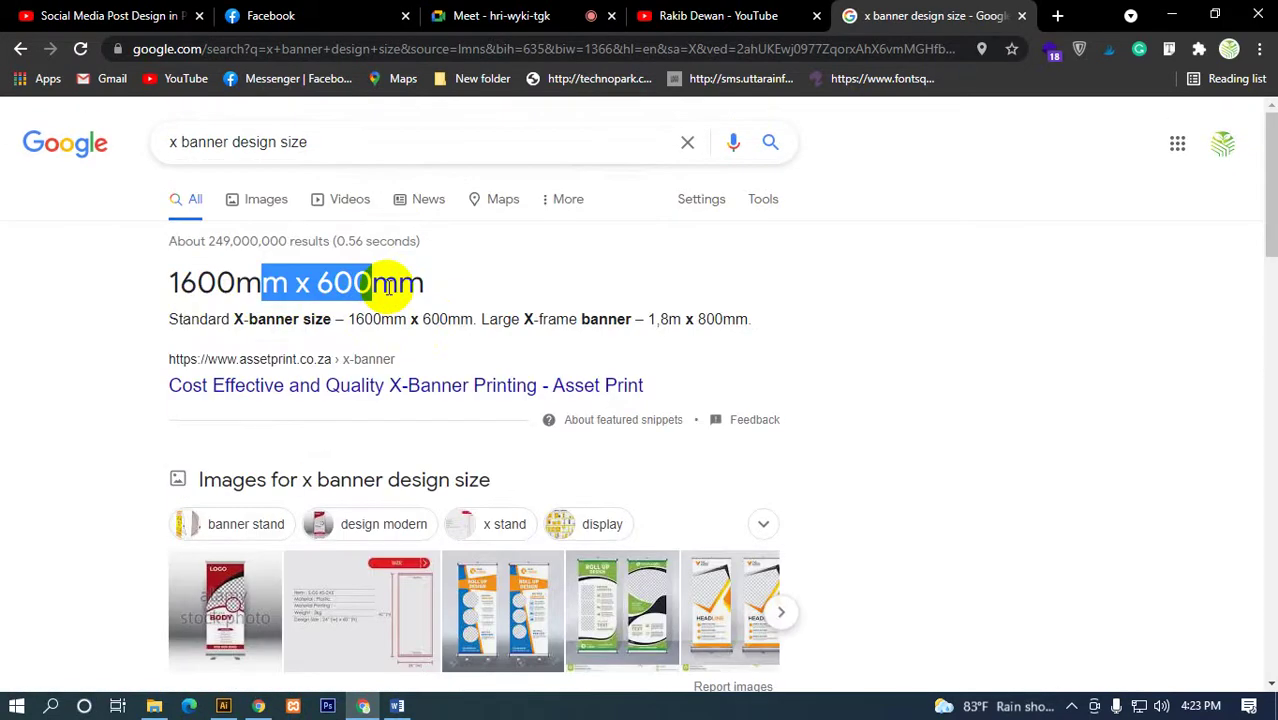
click(442, 319)
- Highlight the standard size and X-frame banner phrase, then view image results
drag(356, 319, 698, 322)
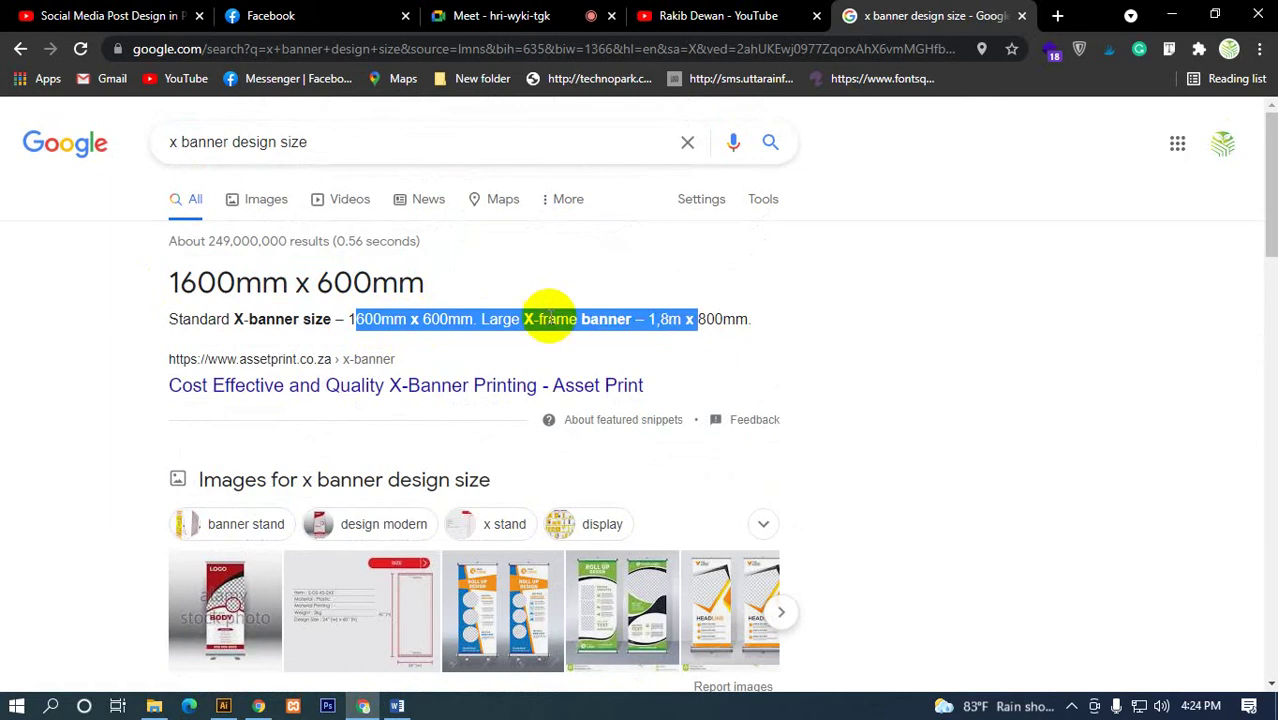
click(507, 316)
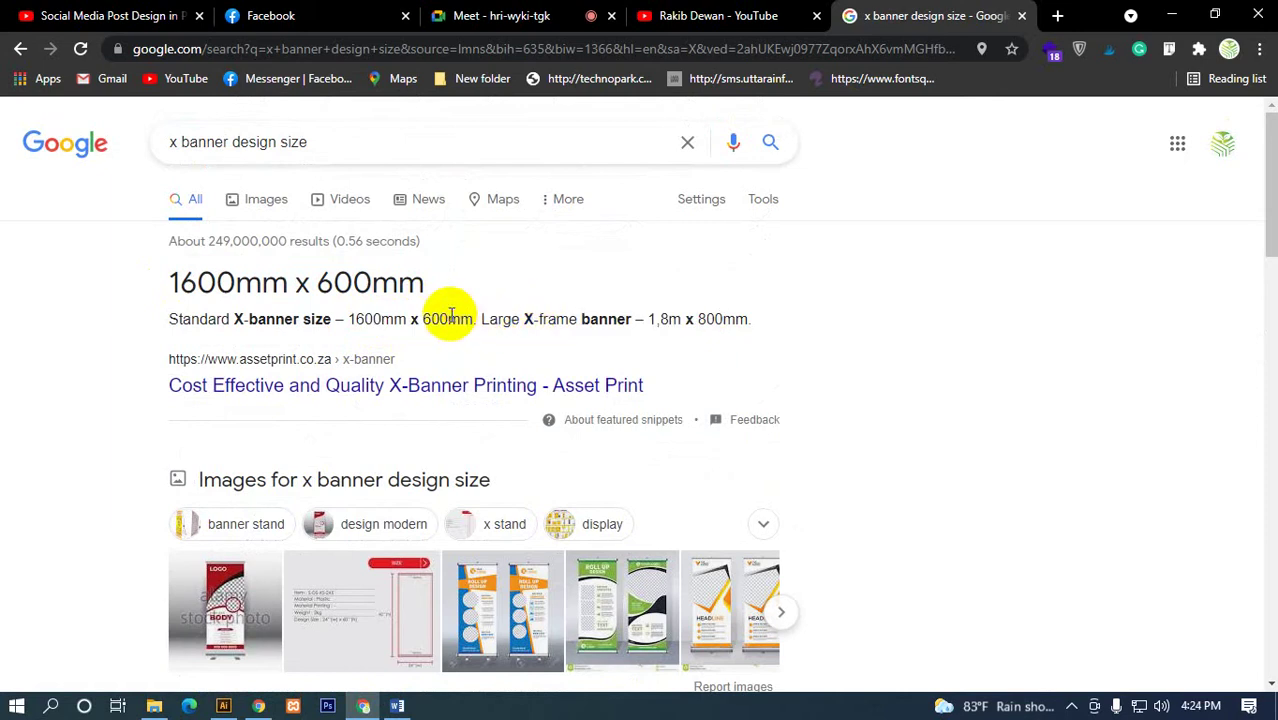
drag(521, 319, 648, 319)
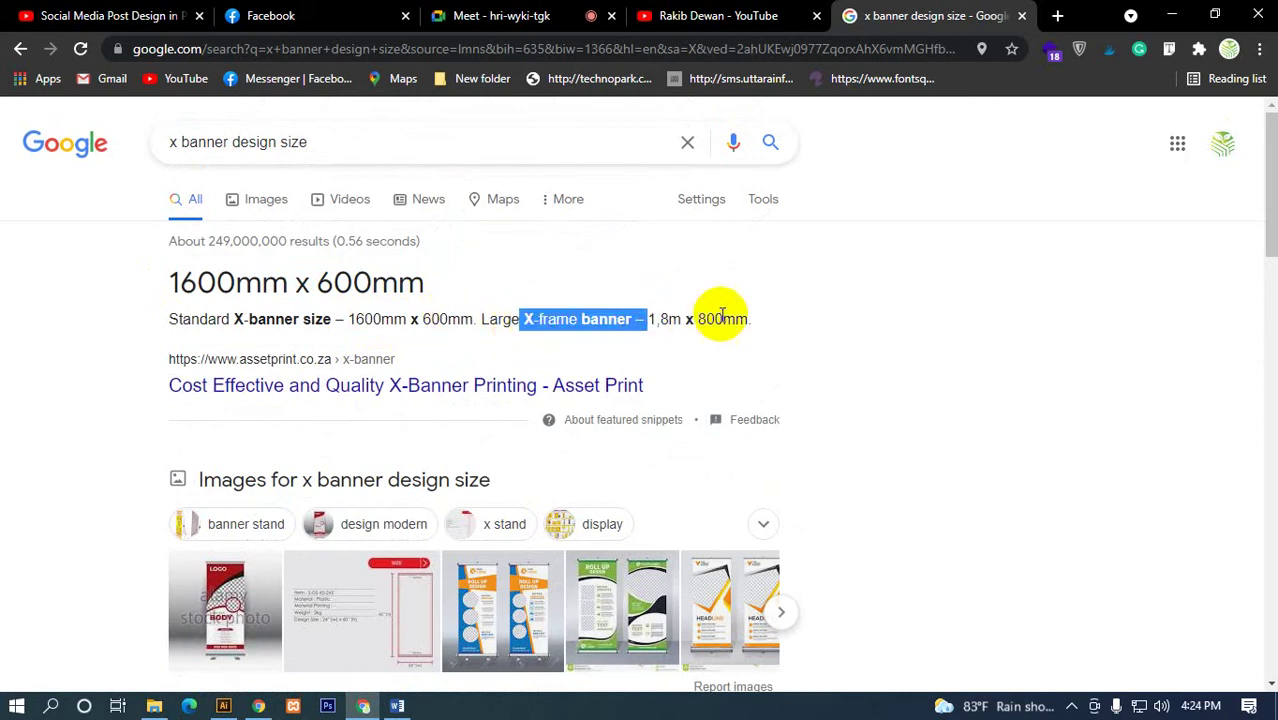
click(690, 321)
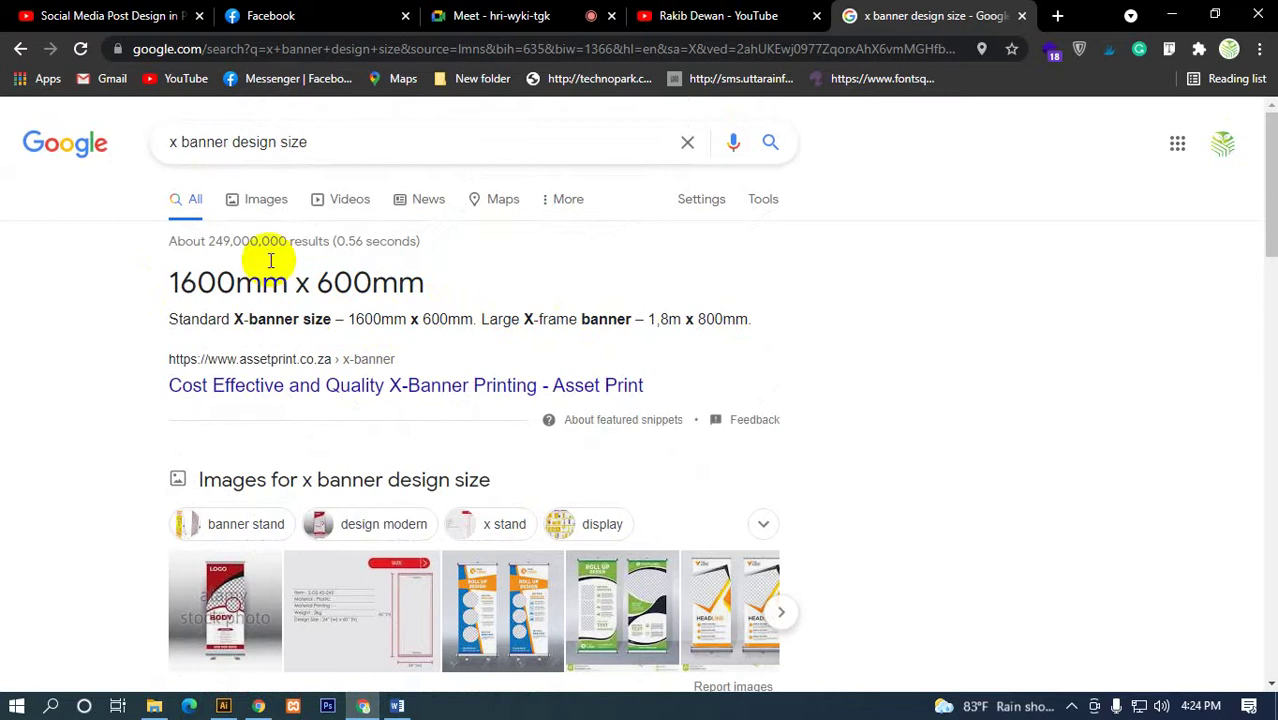
click(262, 197)
scroll(362, 342, down, 1)
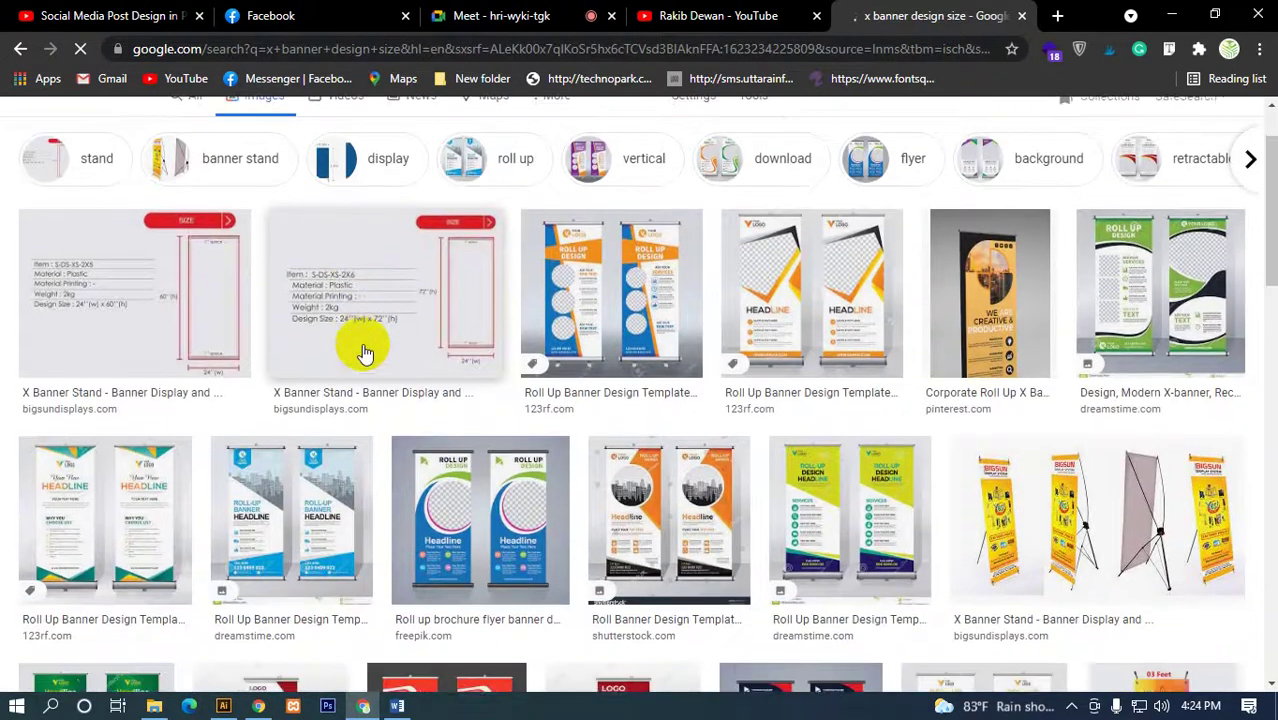
scroll(362, 342, down, 2)
scroll(365, 350, down, 1)
scroll(365, 352, down, 1)
scroll(365, 352, down, 1)
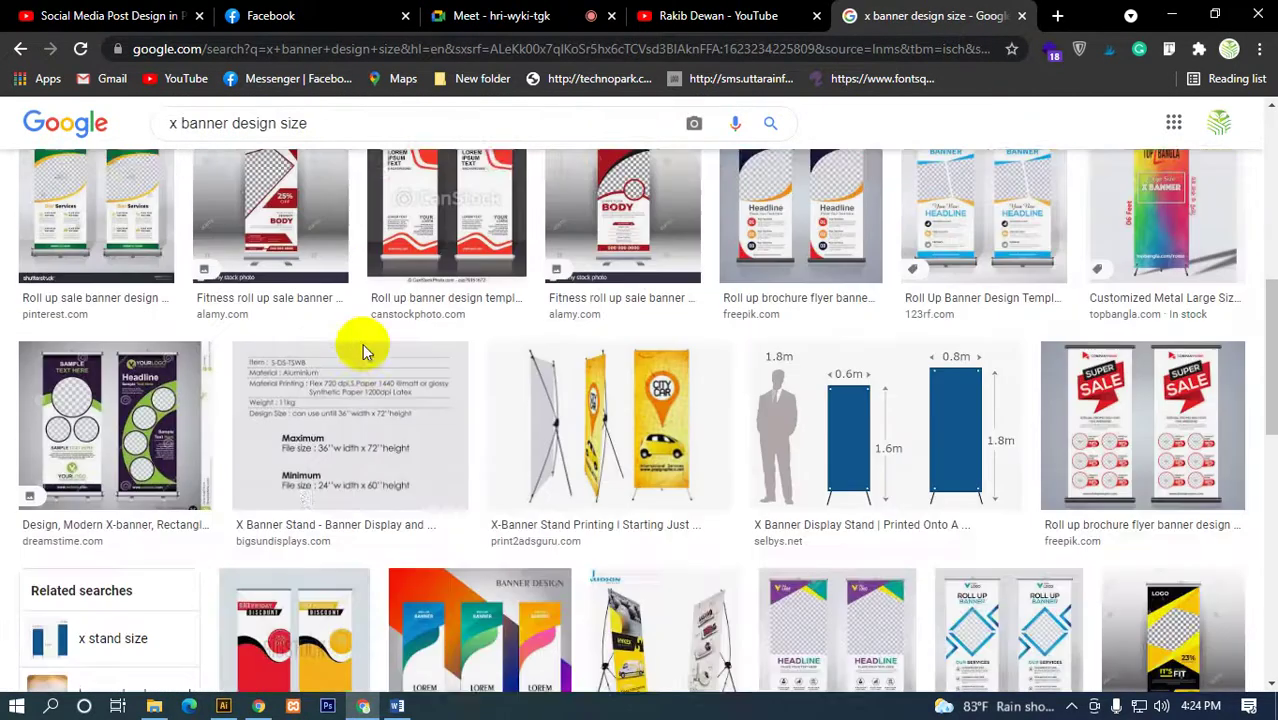
scroll(365, 352, down, 1)
scroll(365, 352, down, 1)
scroll(365, 352, down, 2)
scroll(365, 352, up, 2)
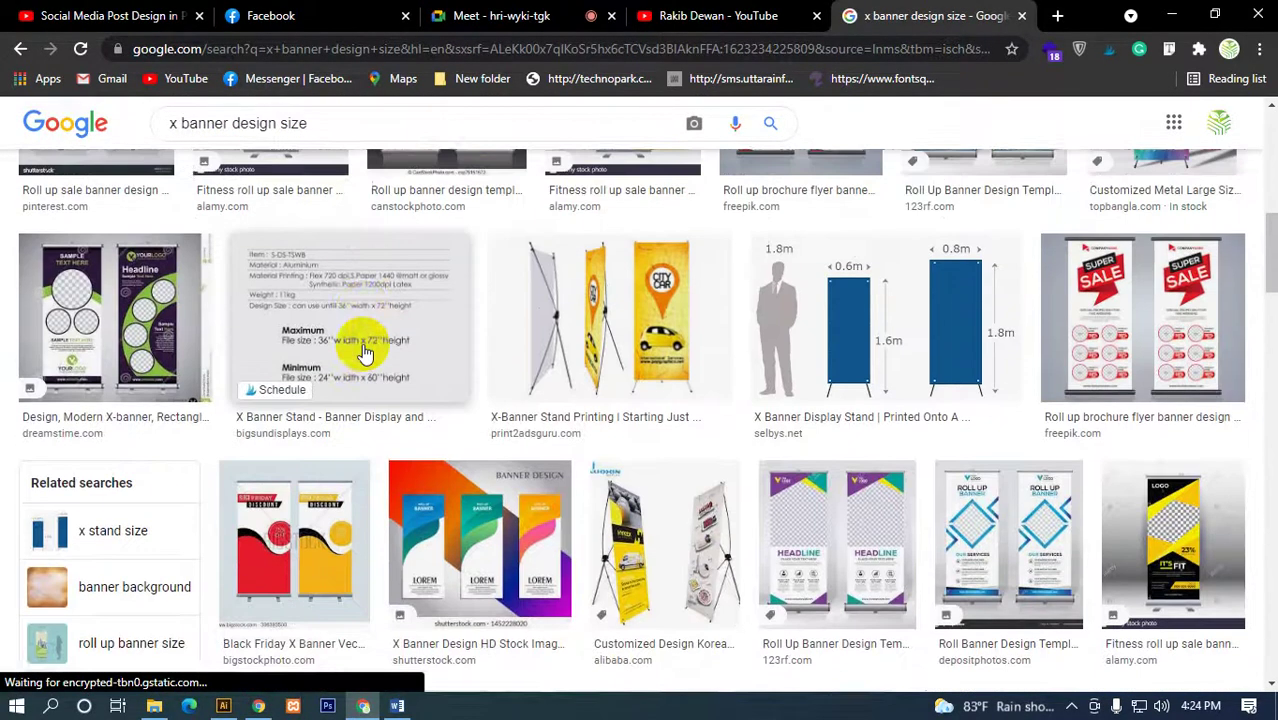
scroll(365, 352, up, 2)
scroll(365, 352, up, 4)
scroll(365, 352, up, 2)
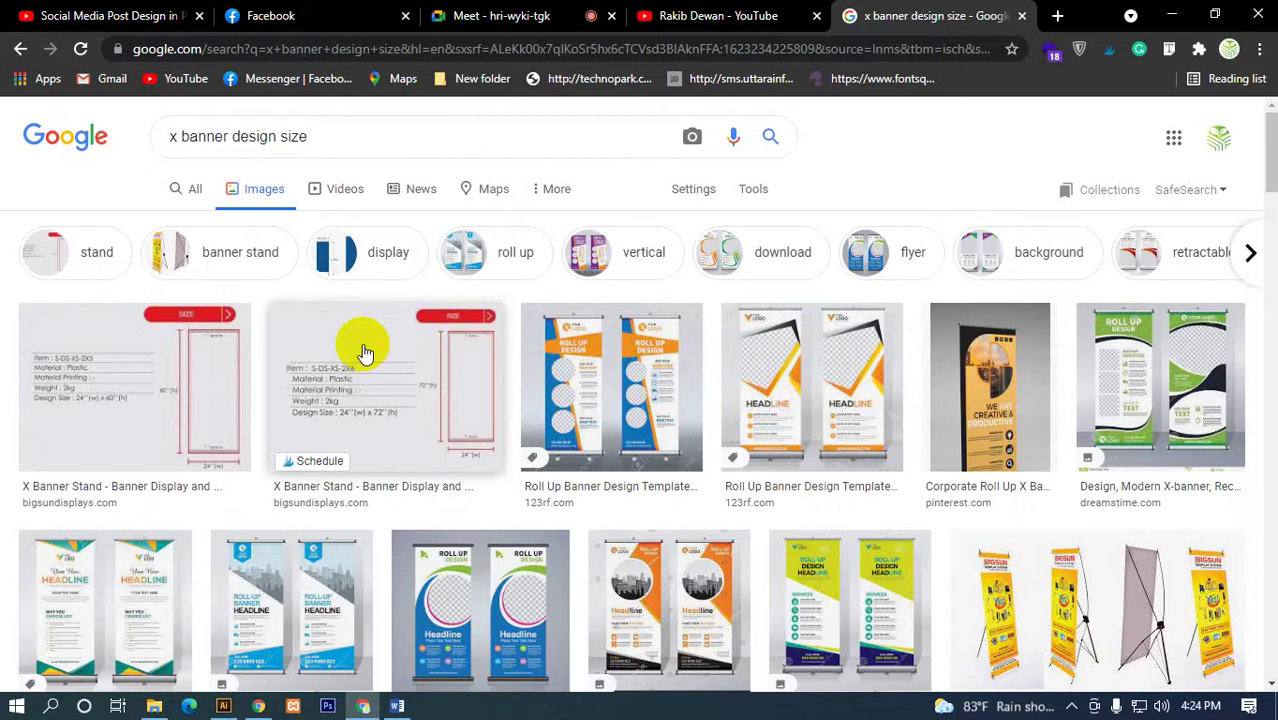
- Return to web results and select the 1600mm x 600mm size heading
click(198, 189)
drag(430, 281, 137, 273)
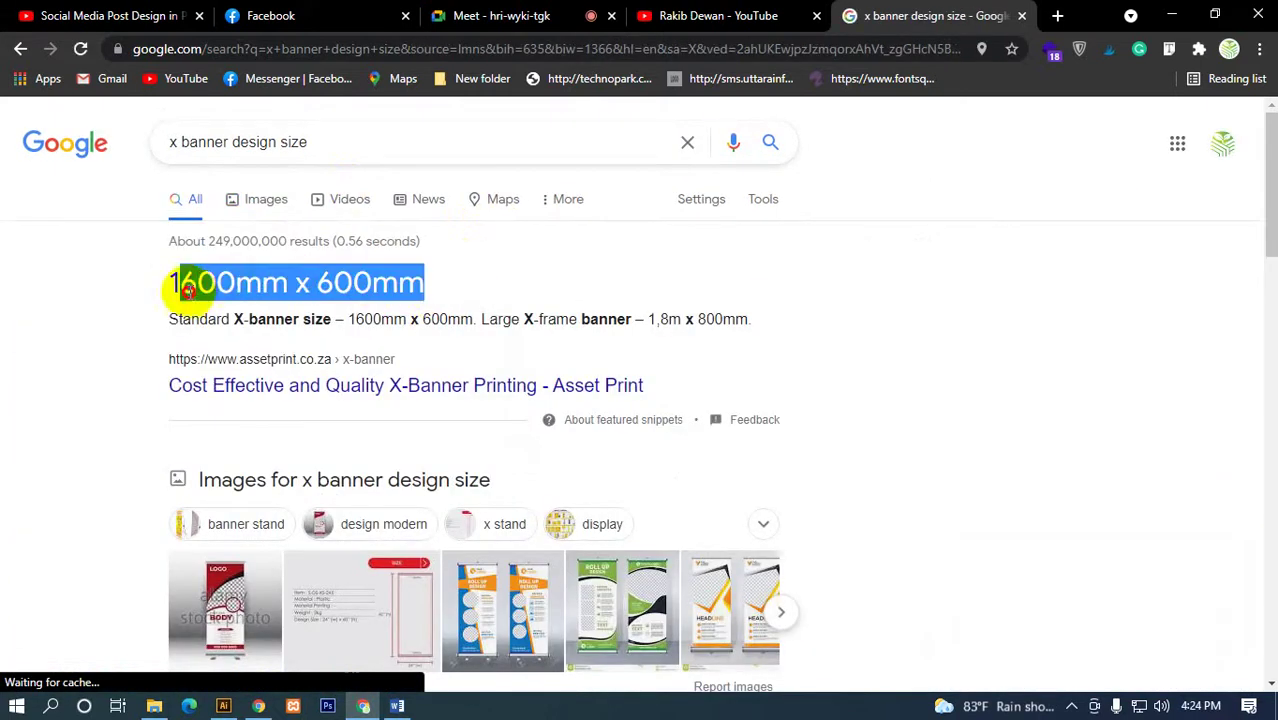
click(255, 283)
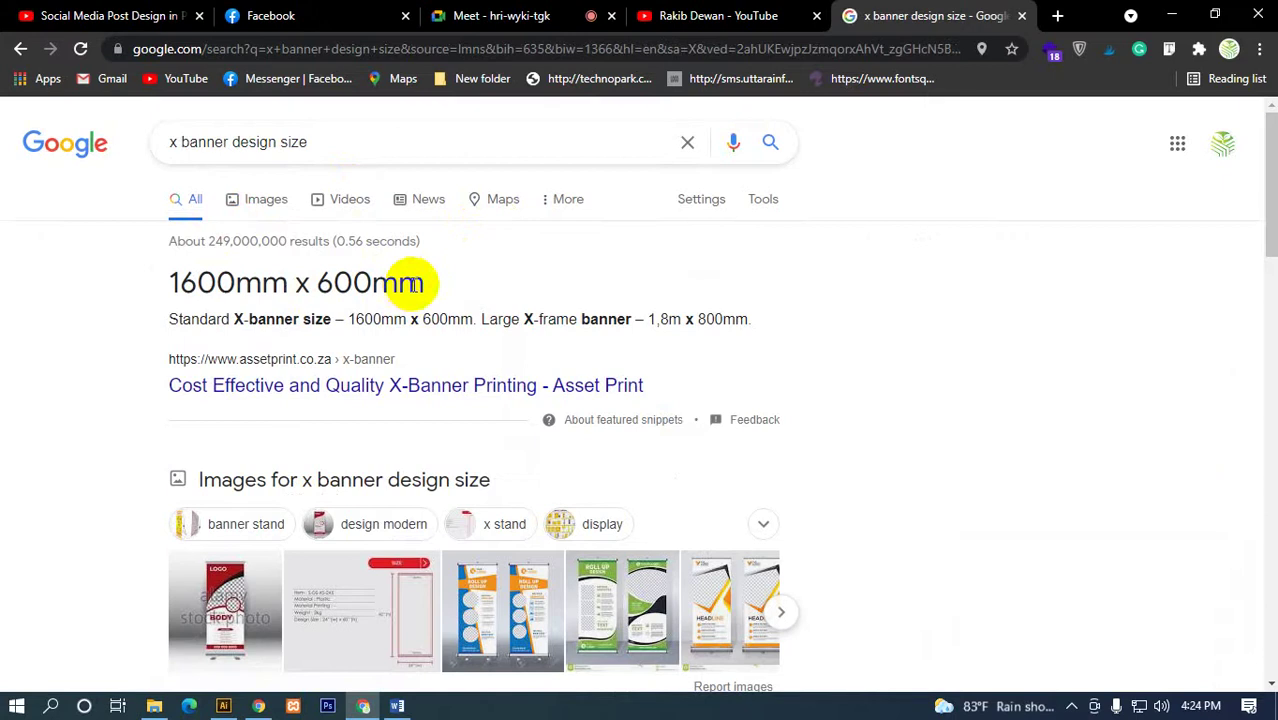
drag(447, 283, 152, 296)
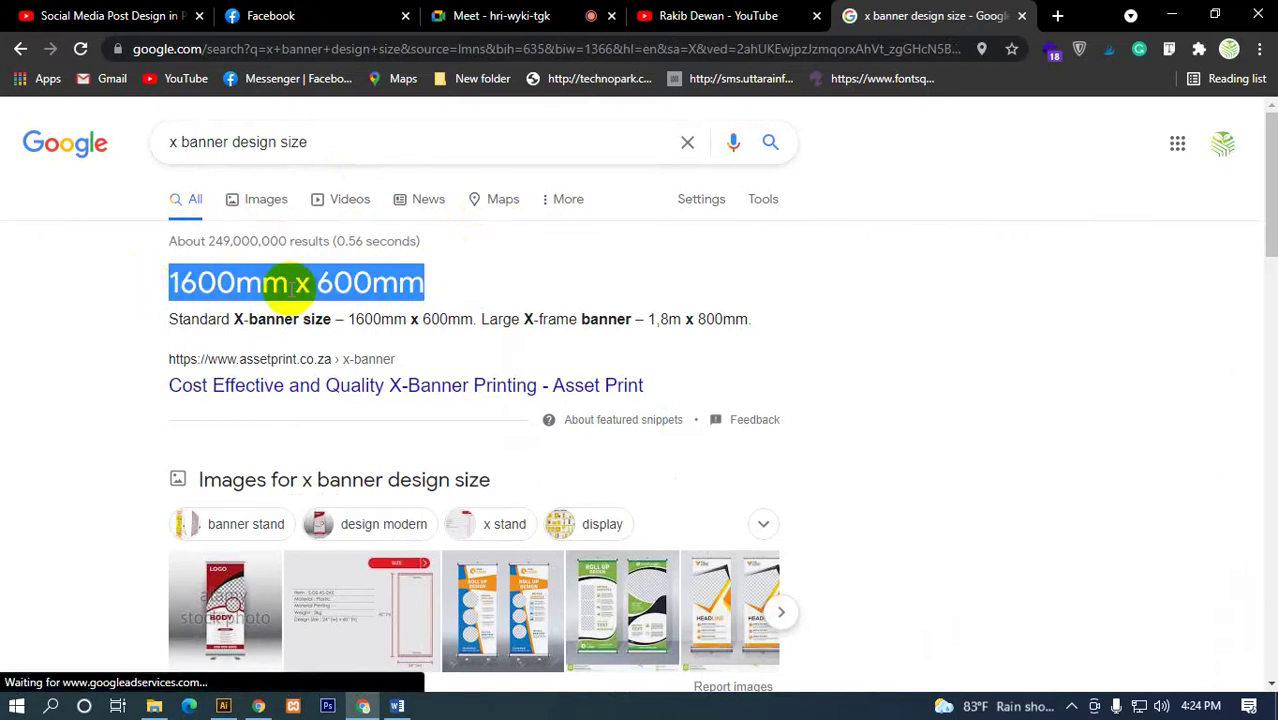
click(291, 287)
drag(430, 284, 167, 293)
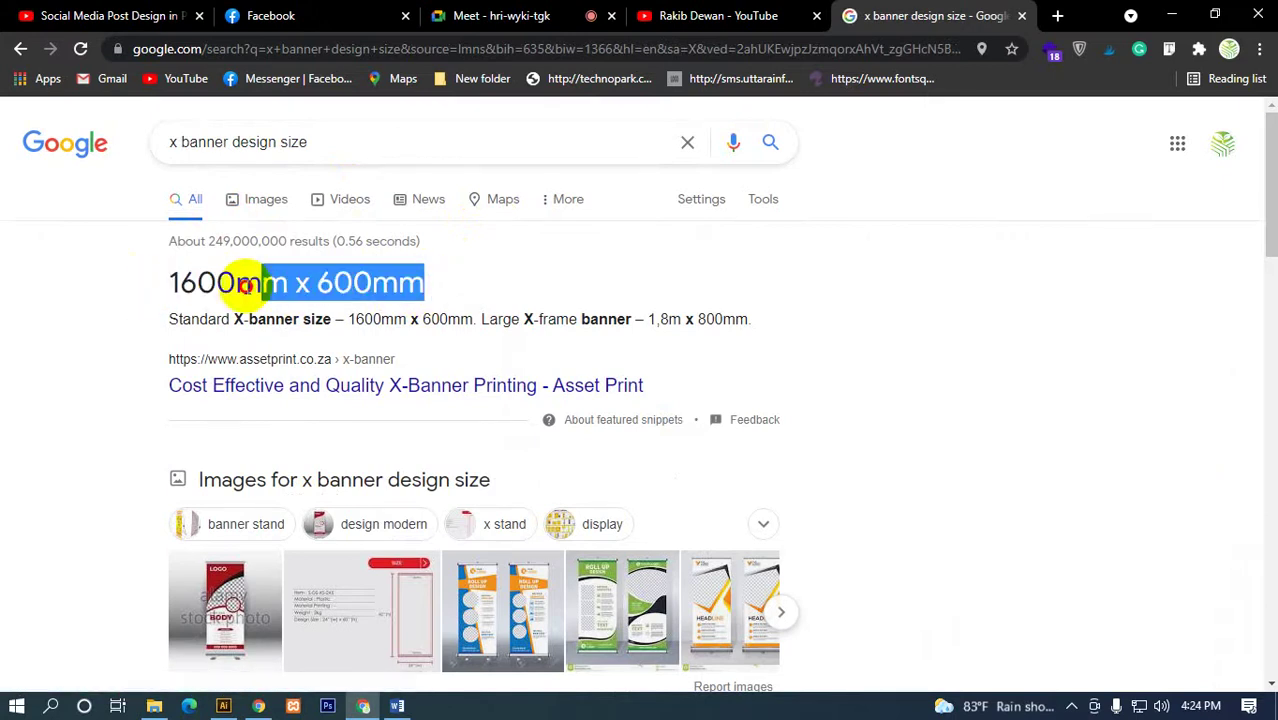
click(350, 280)
drag(170, 284, 422, 278)
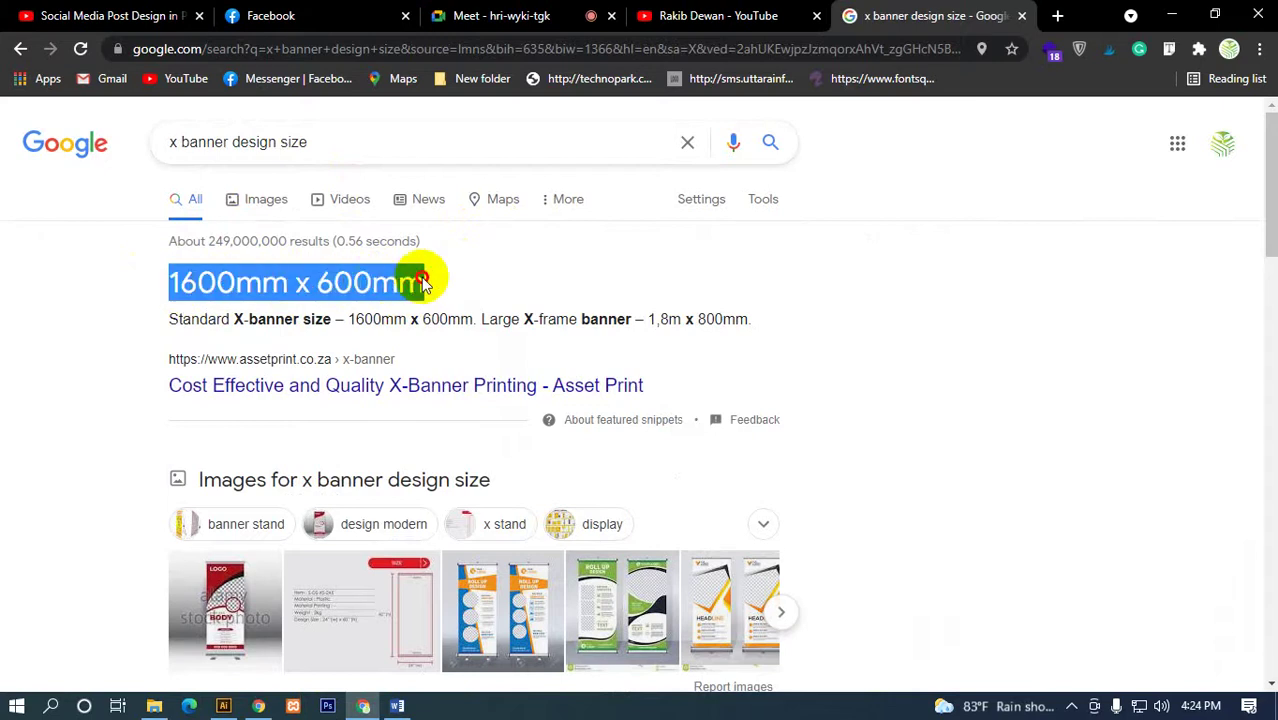
click(385, 280)
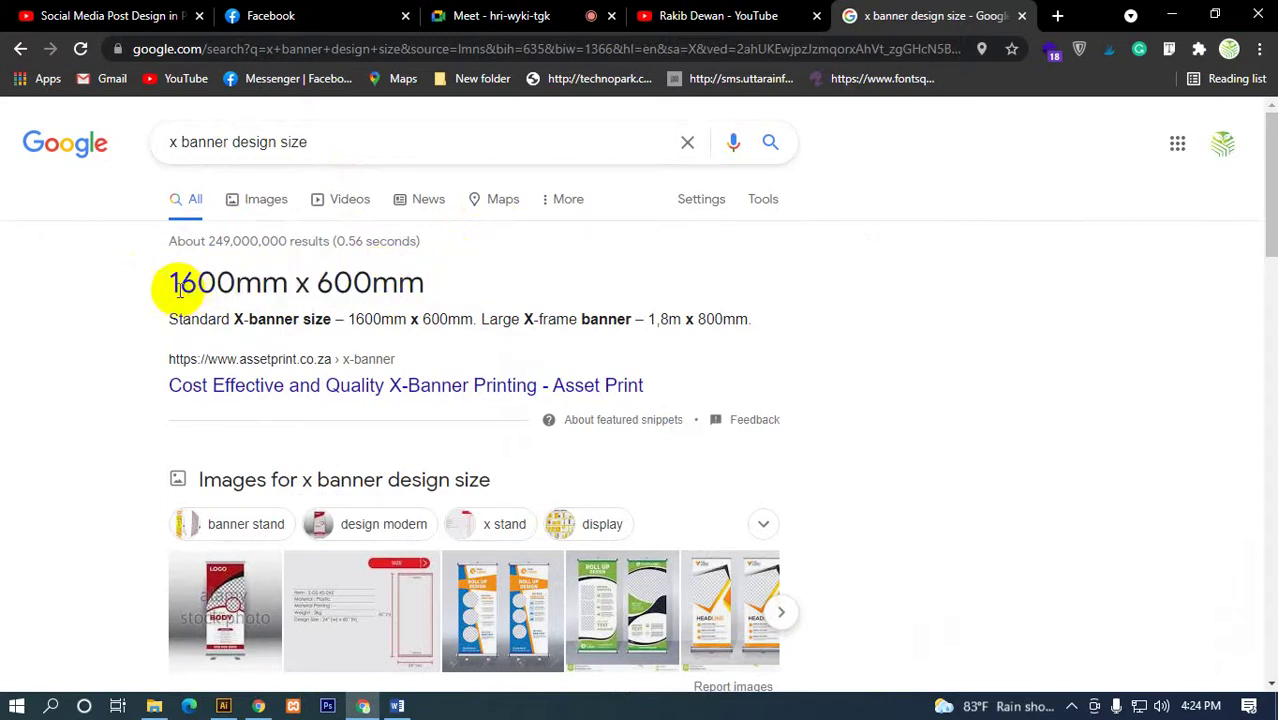
drag(172, 284, 448, 282)
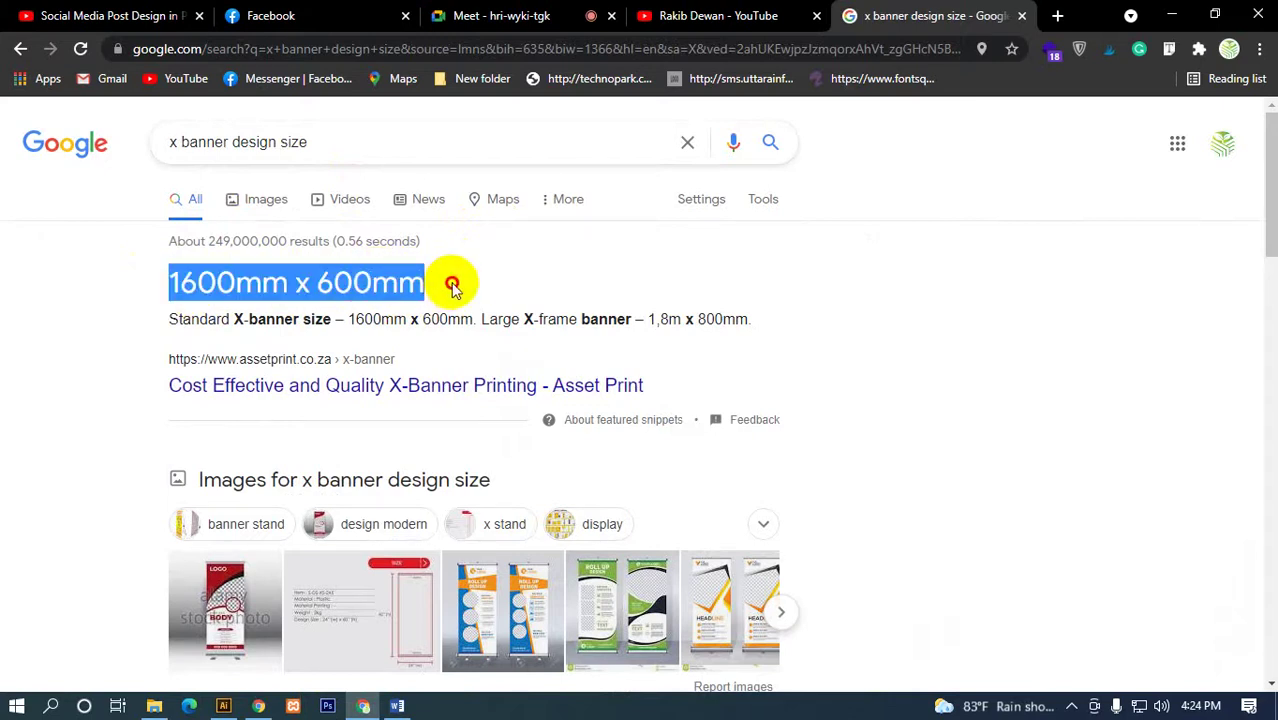
- Copy the 1600mm x 600mm size heading to the clipboard
triple_click(329, 288)
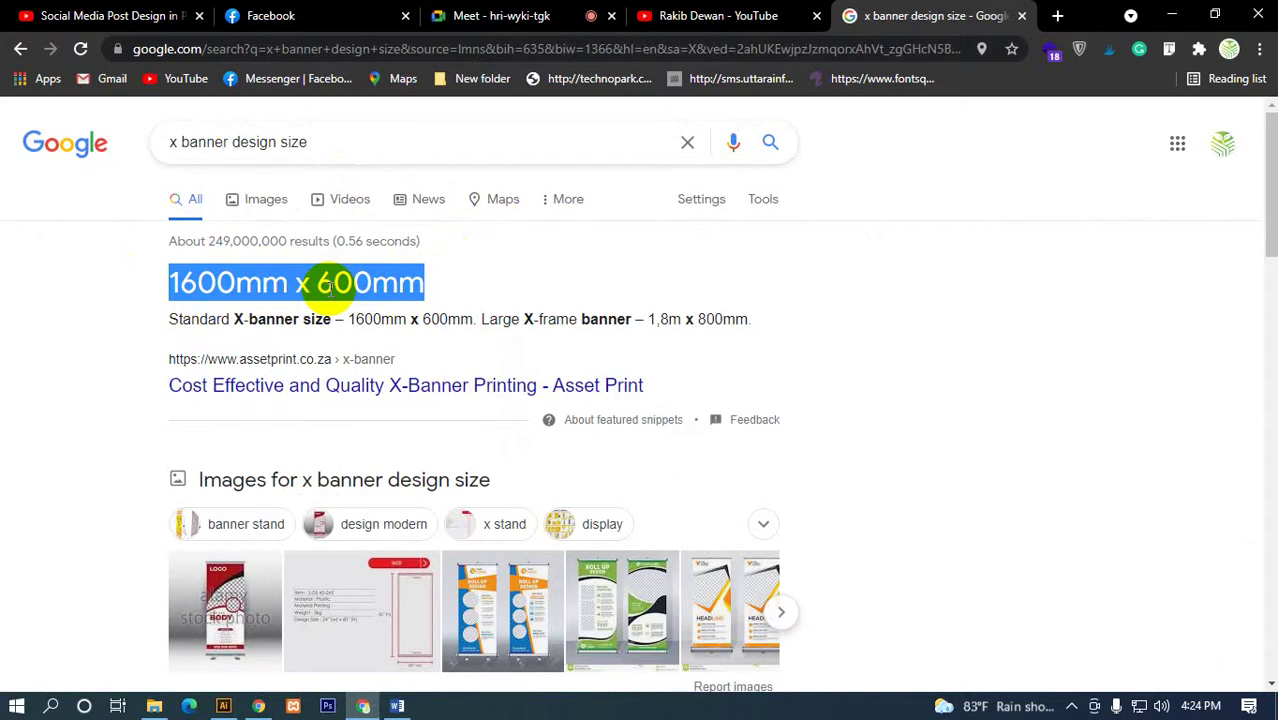
right_click(331, 289)
click(348, 304)
triple_click(330, 288)
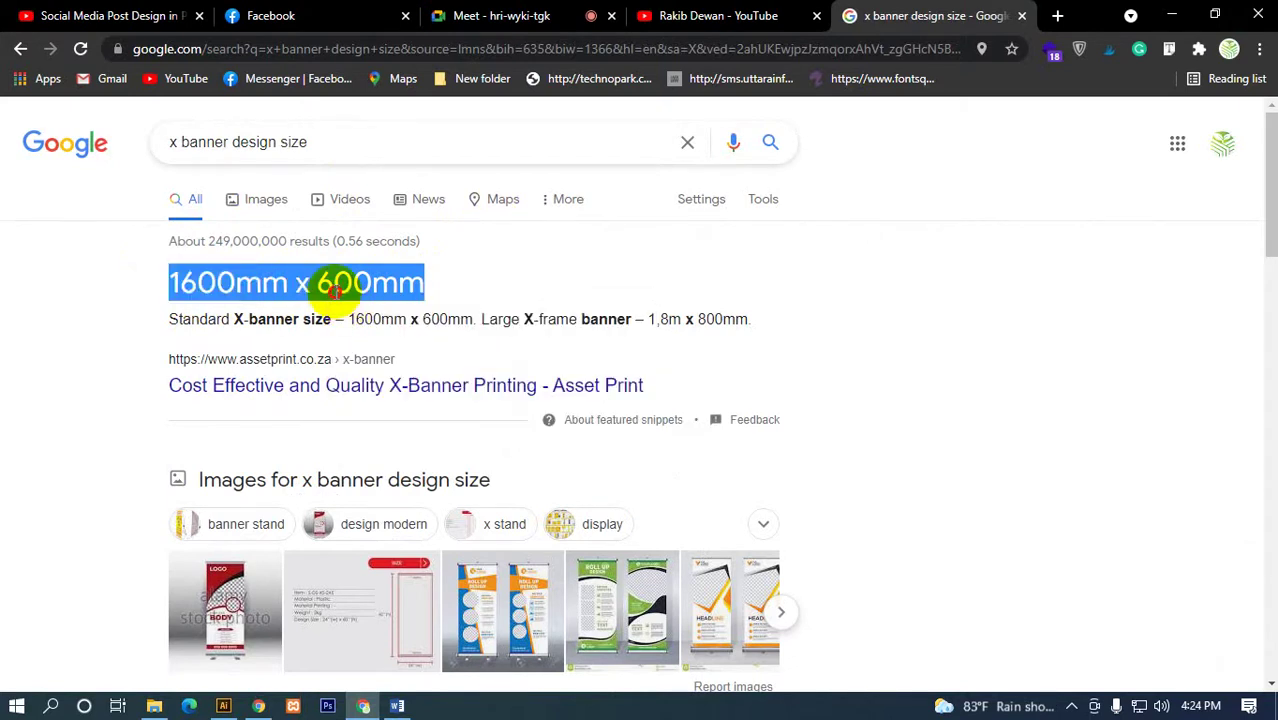
triple_click(336, 290)
- Scroll down to the Related searches list
scroll(336, 292, down, 4)
scroll(336, 294, down, 2)
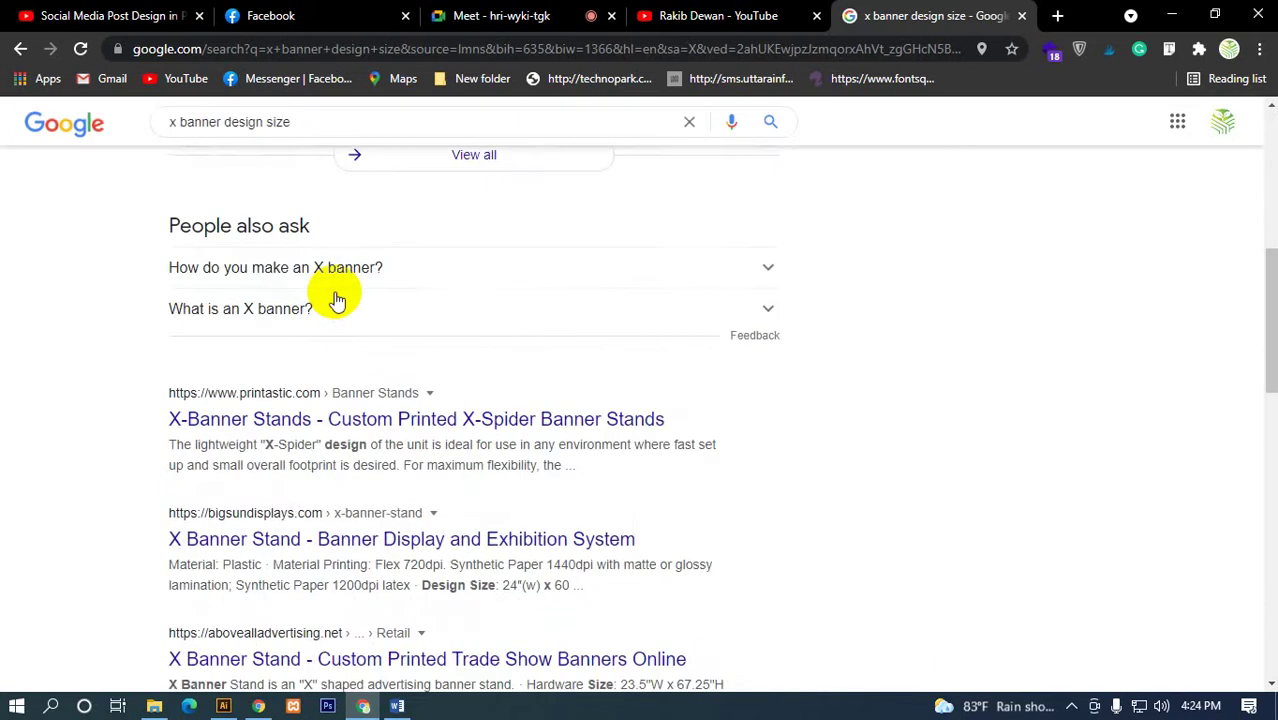
scroll(336, 296, down, 5)
scroll(336, 298, down, 5)
scroll(336, 298, down, 1)
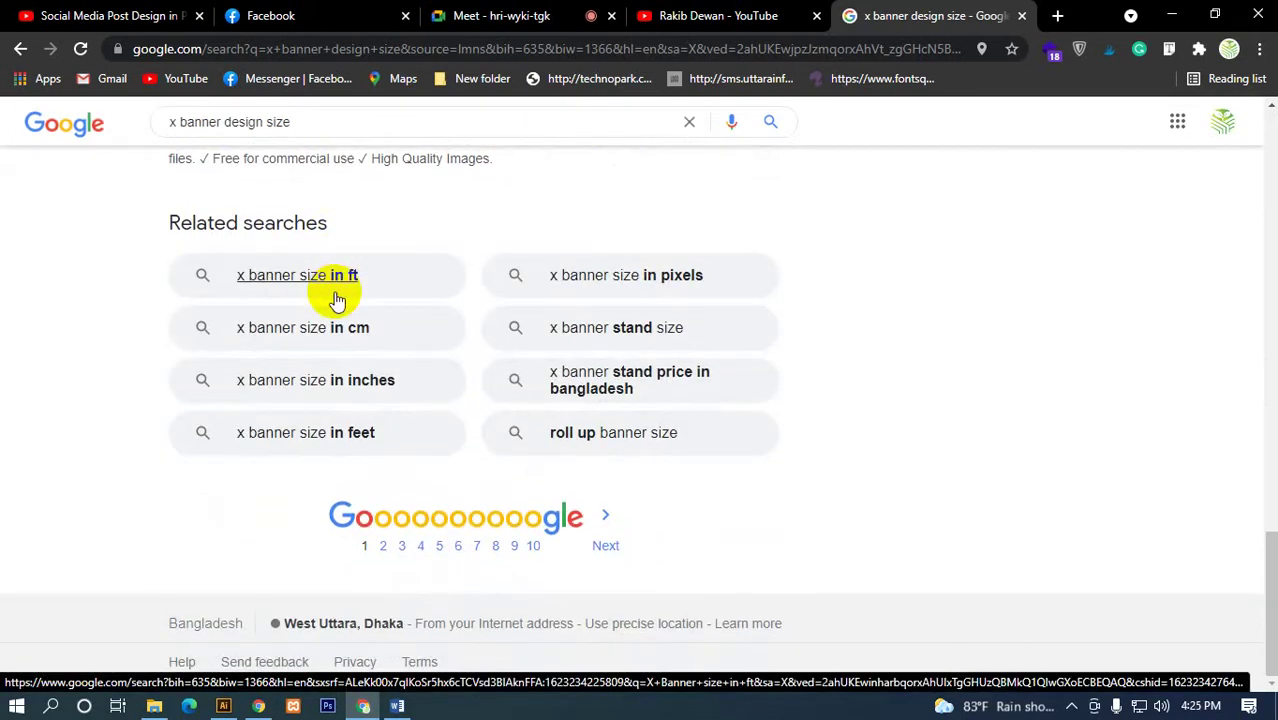
- Open the 'x banner size in inches' search and select its snippet text
click(352, 378)
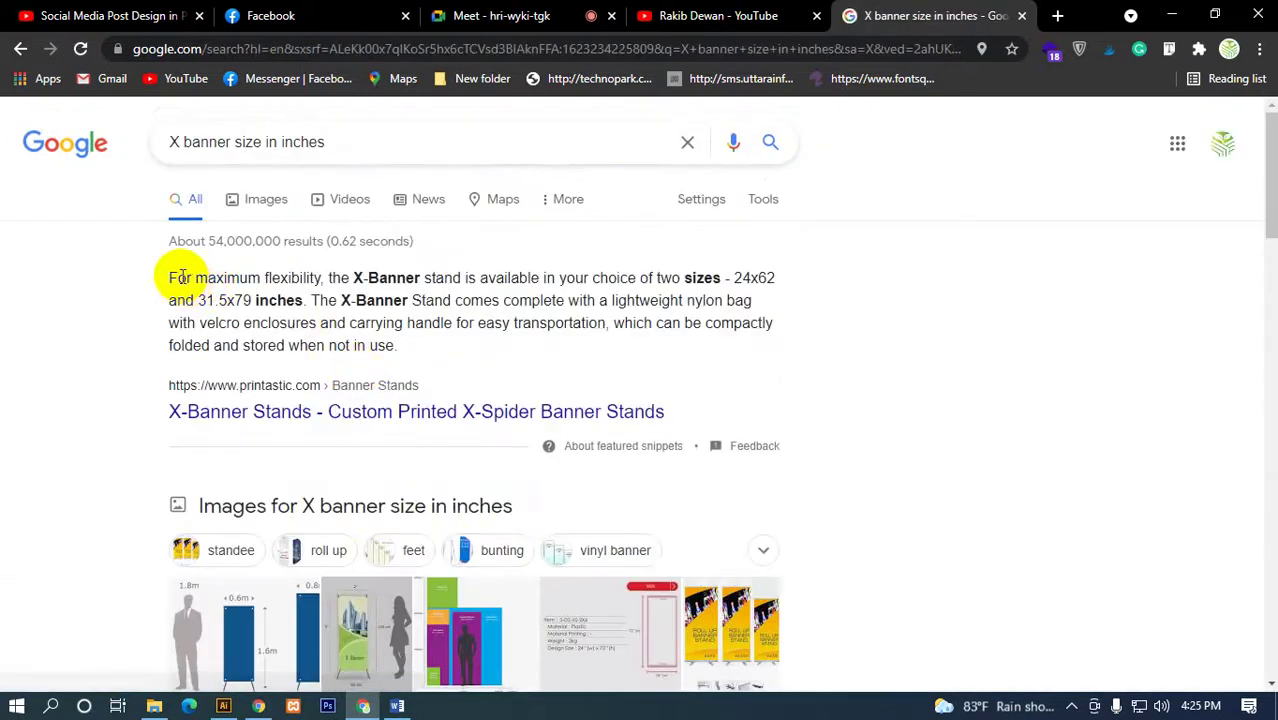
drag(177, 278, 750, 279)
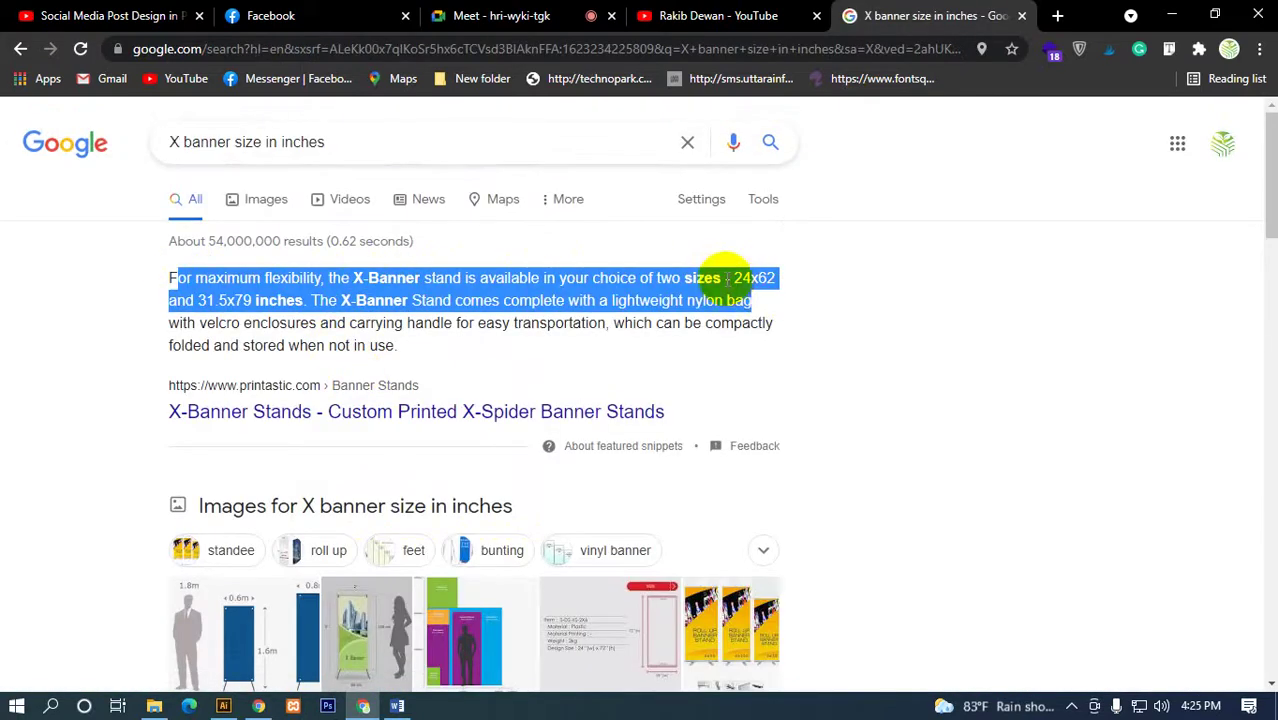
click(727, 279)
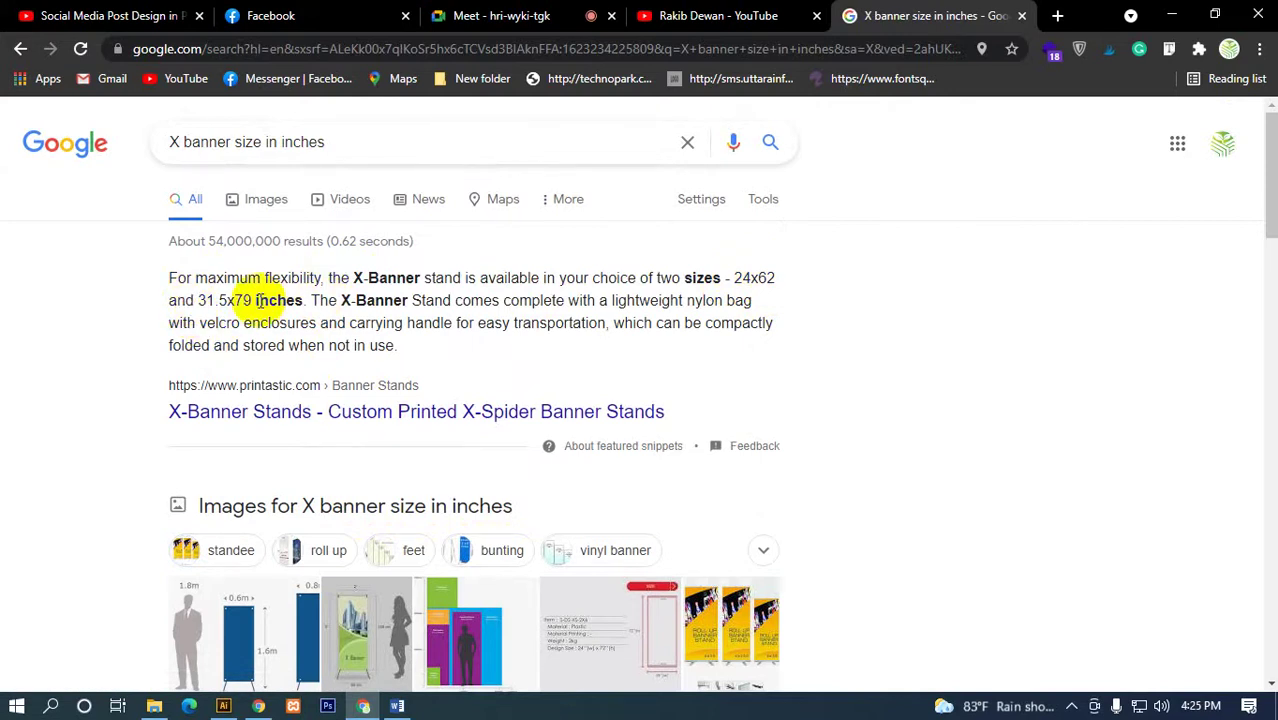
drag(258, 300, 568, 314)
click(471, 294)
- Review the snippet's 24x62 and 31.5x79 inch sizes, highlighting and scrolling
scroll(258, 408, down, 3)
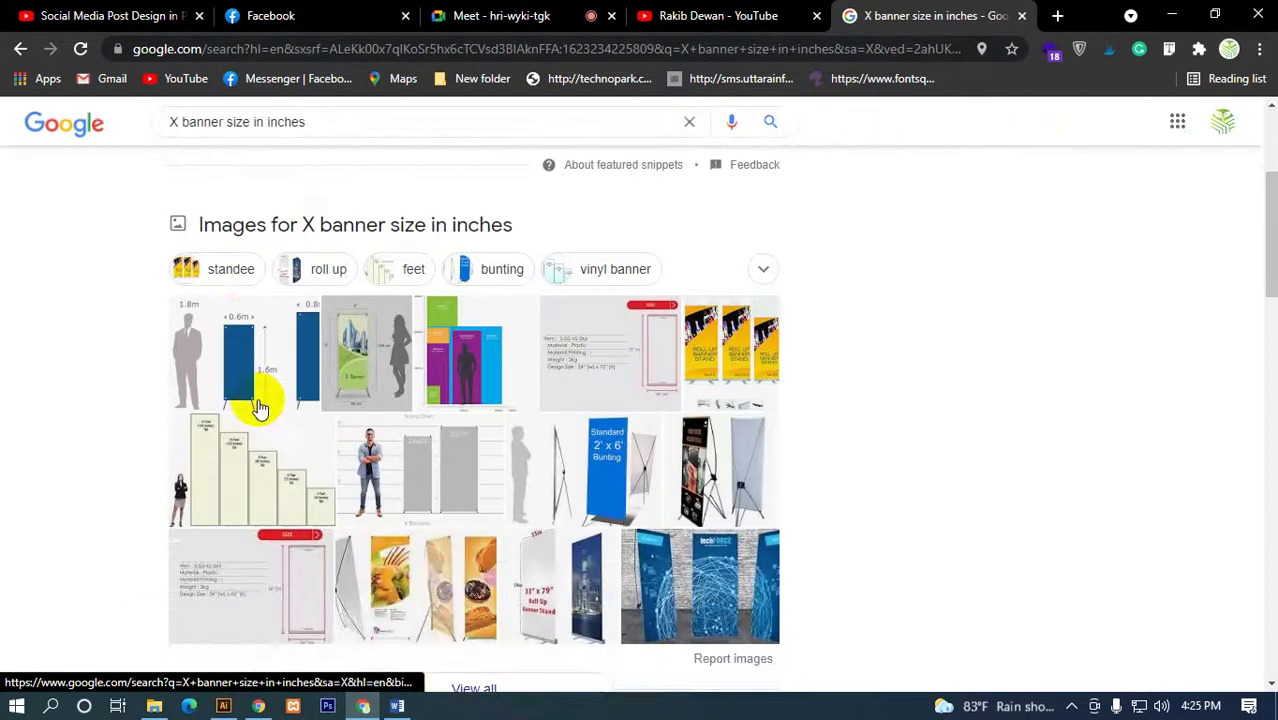
scroll(258, 408, up, 2)
scroll(258, 408, down, 1)
scroll(258, 408, up, 1)
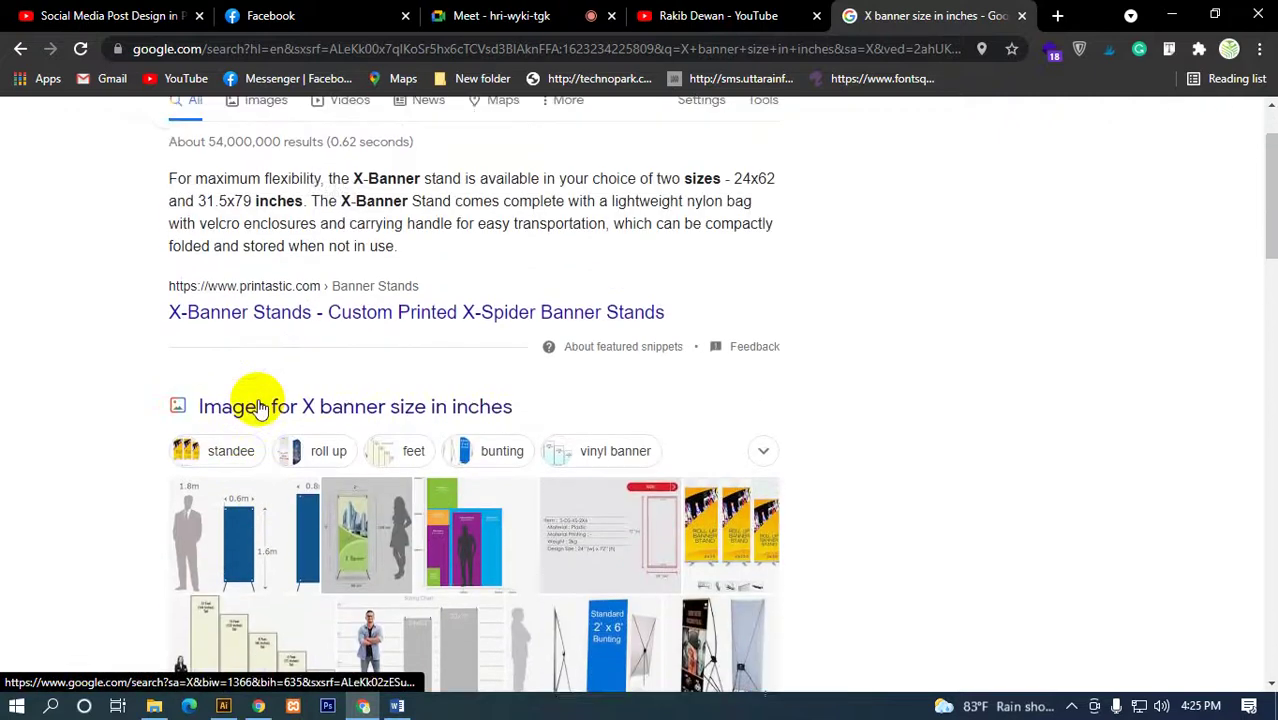
scroll(258, 408, up, 1)
drag(285, 277, 169, 278)
click(503, 293)
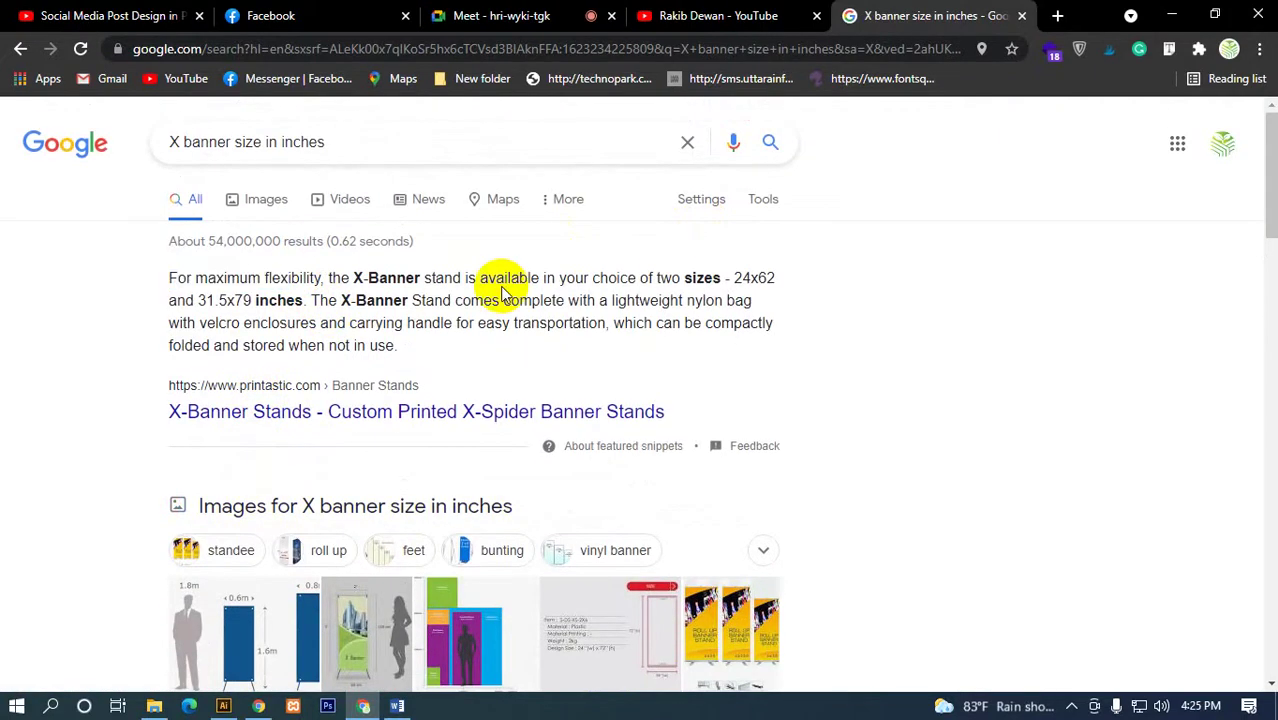
drag(296, 300, 545, 288)
click(510, 286)
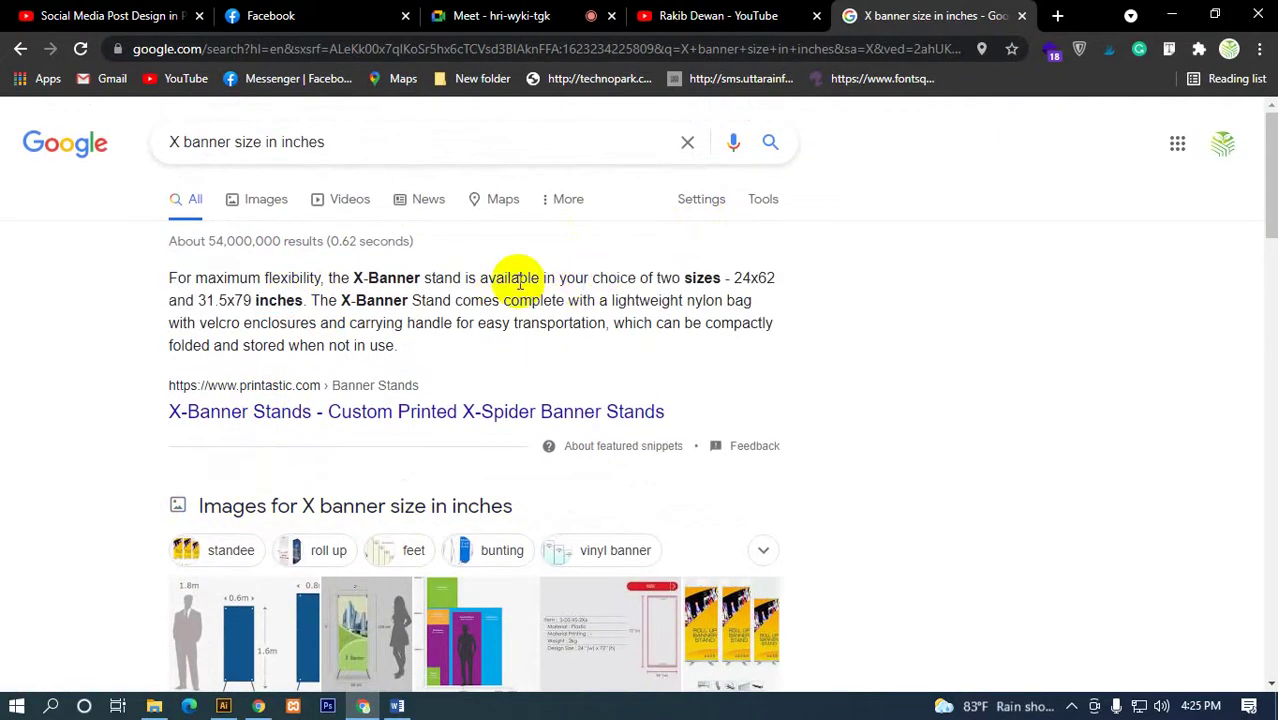
scroll(519, 290, down, 4)
scroll(519, 290, down, 5)
scroll(519, 290, up, 5)
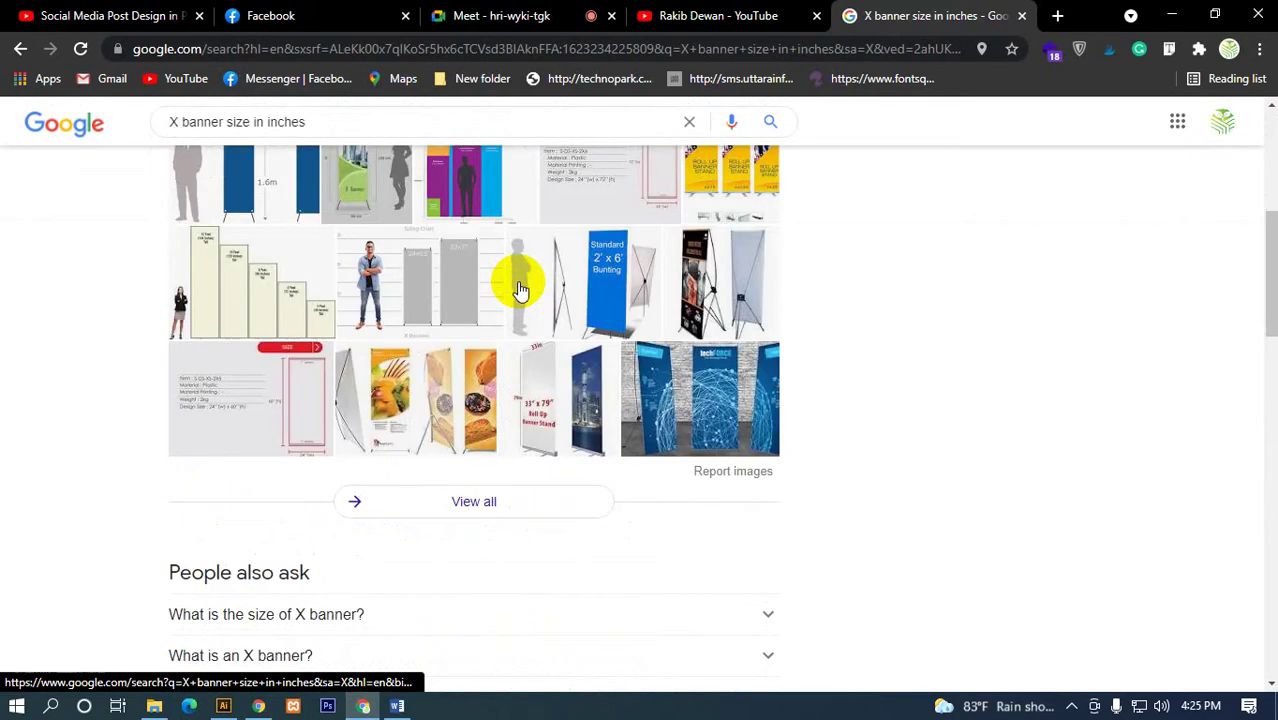
- Open the full X banner size image results and preview the bunting, stand diagram and 5x2 ft images
click(593, 285)
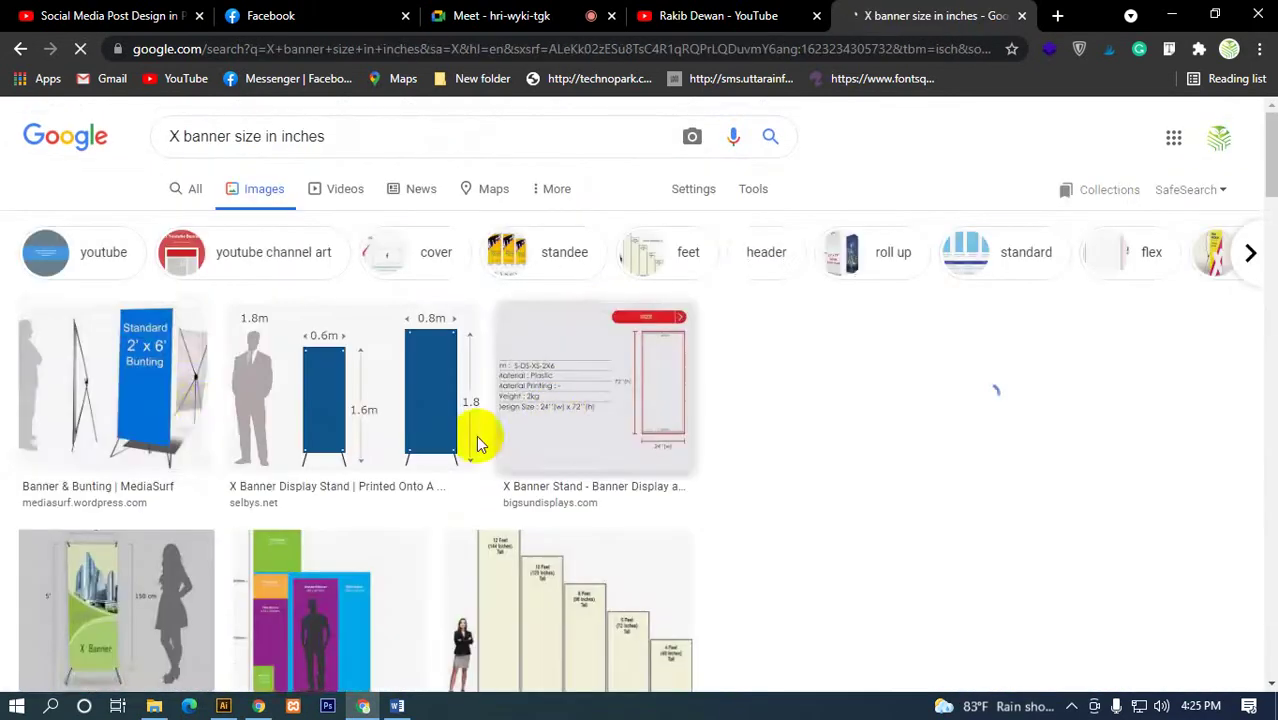
click(178, 360)
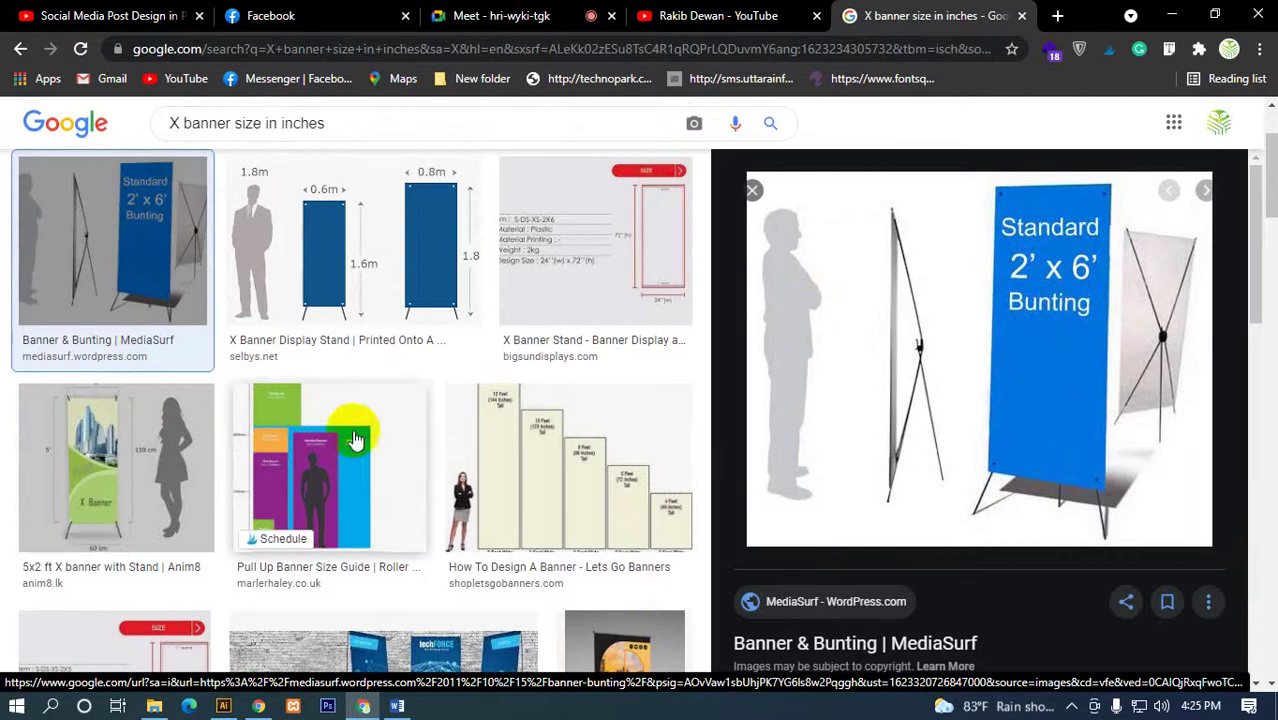
scroll(242, 465, down, 1)
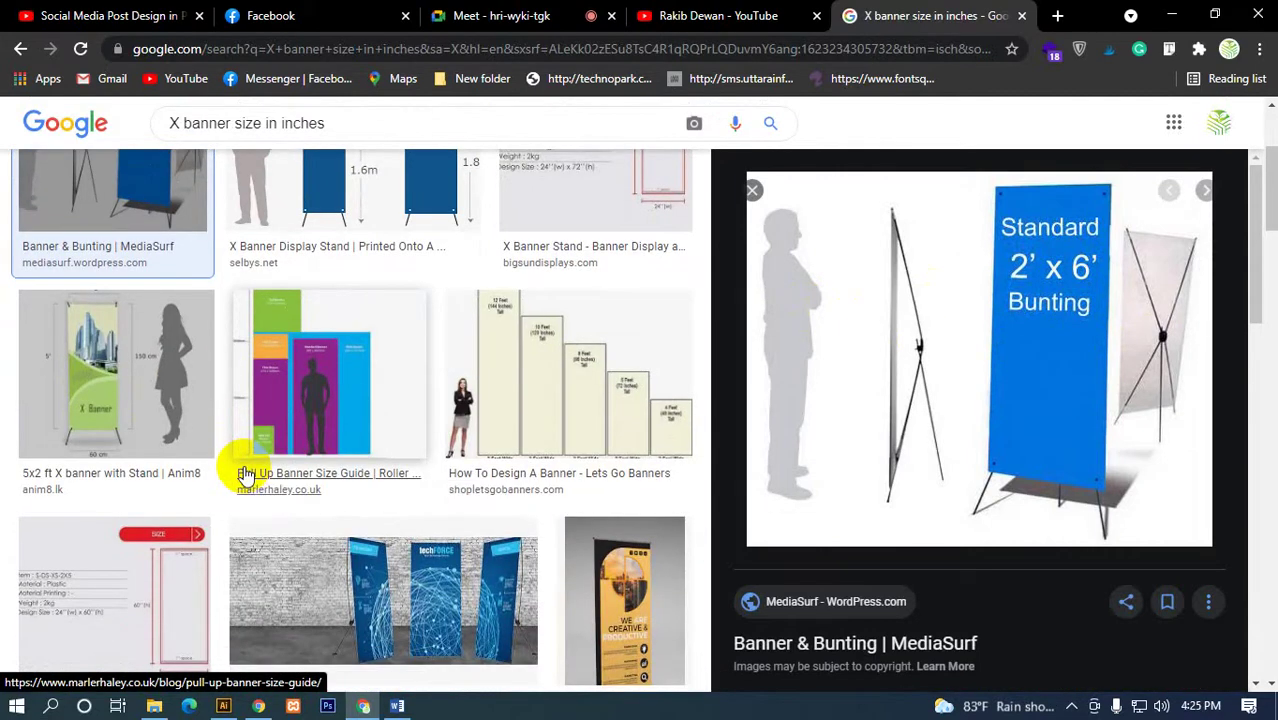
scroll(401, 468, down, 1)
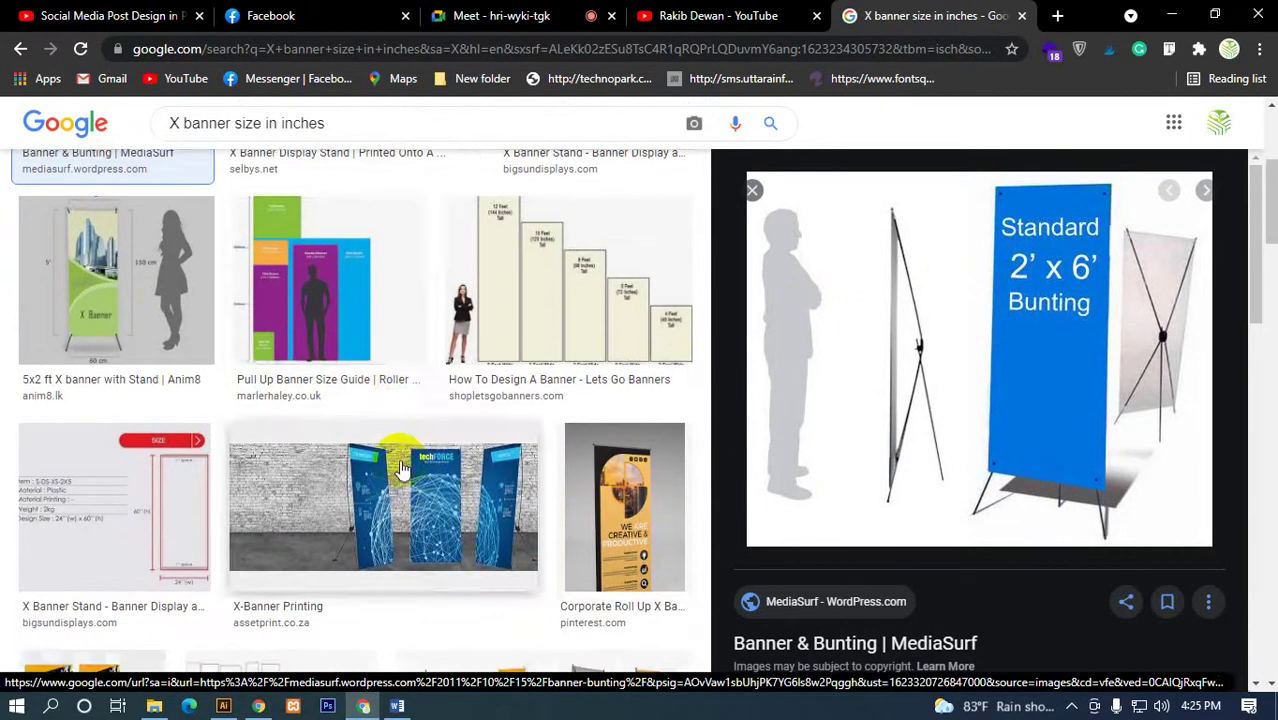
scroll(395, 475, down, 2)
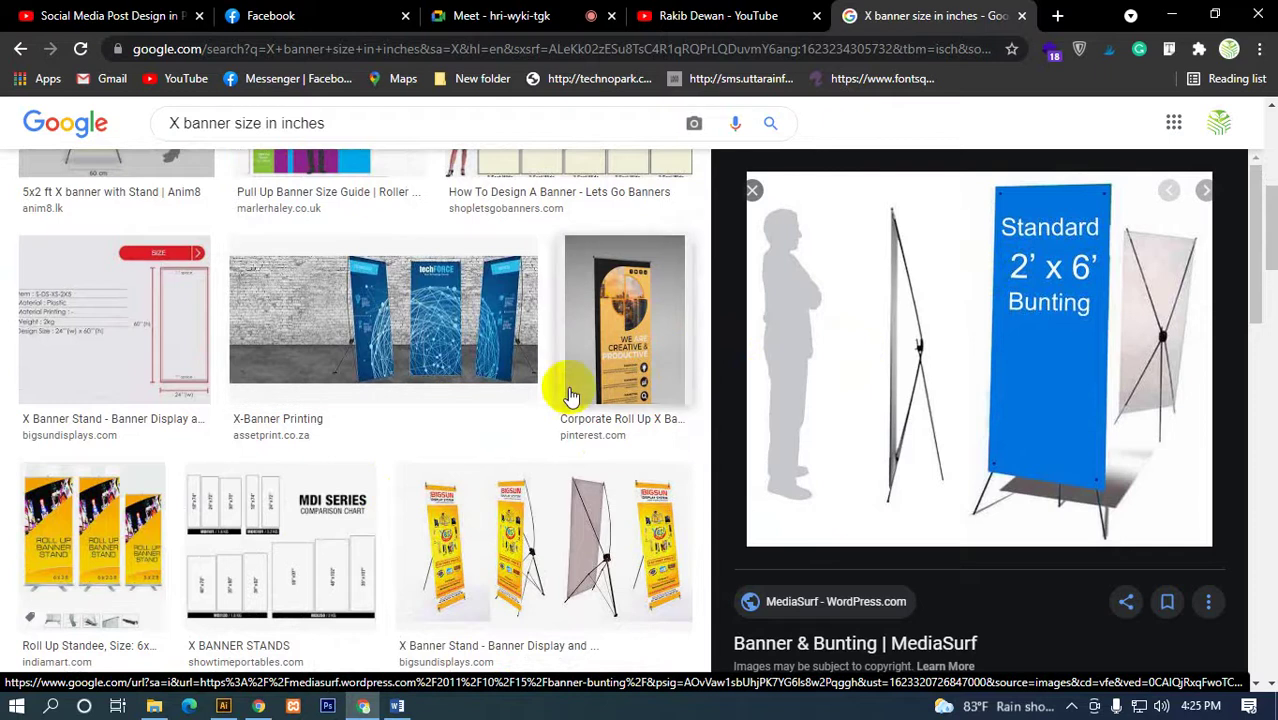
scroll(570, 397, up, 5)
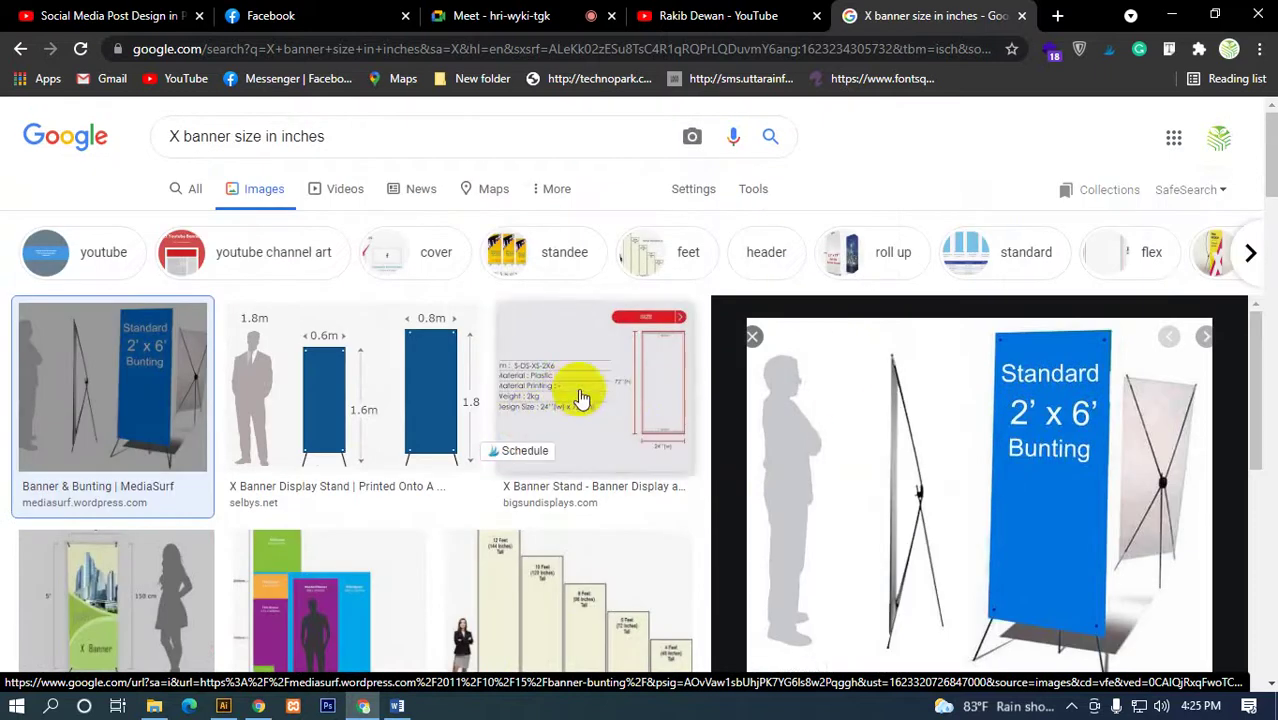
click(581, 398)
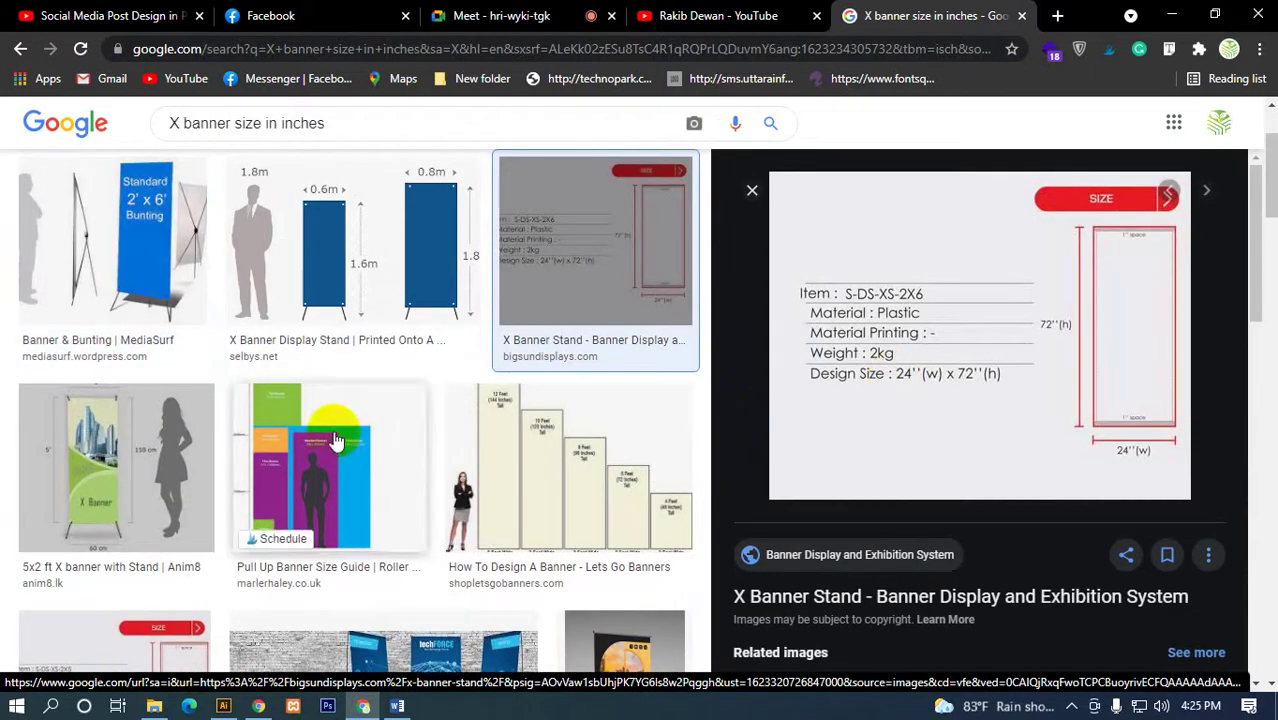
click(125, 448)
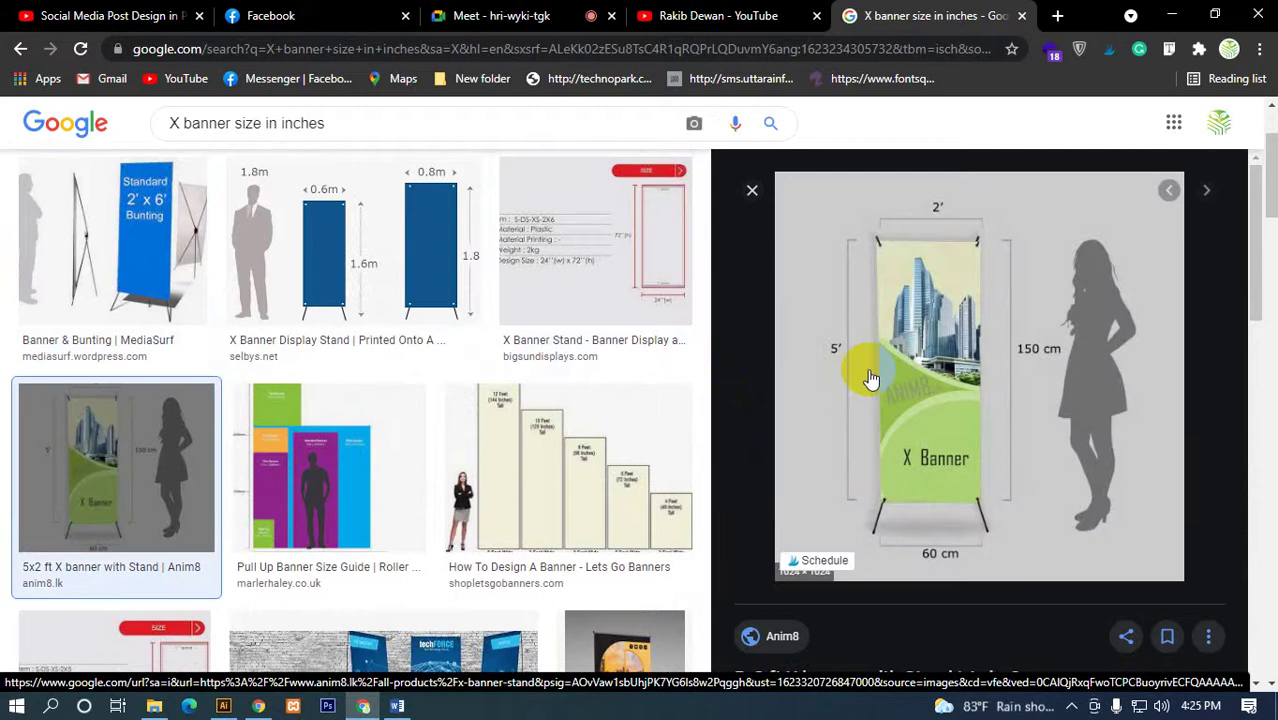
mouse_move(930, 375)
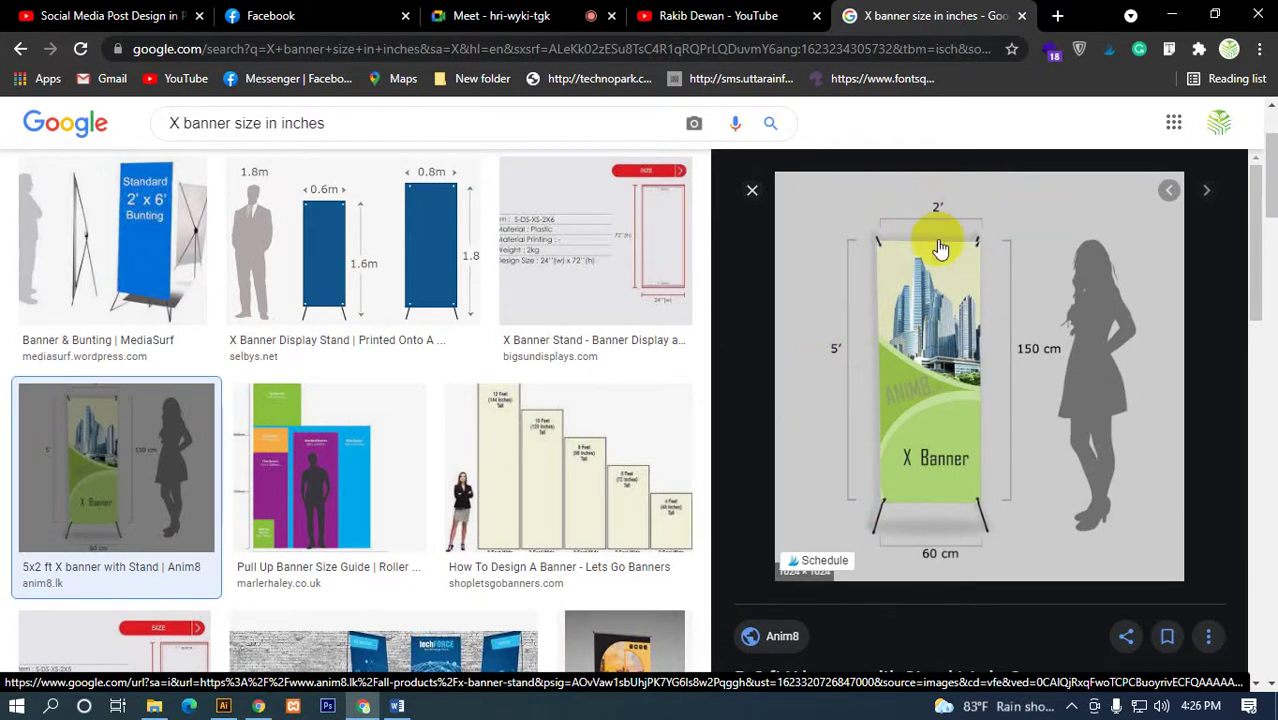
- Scroll down the results, preview the How To Design A Banner size chart, then close it
scroll(456, 434, down, 5)
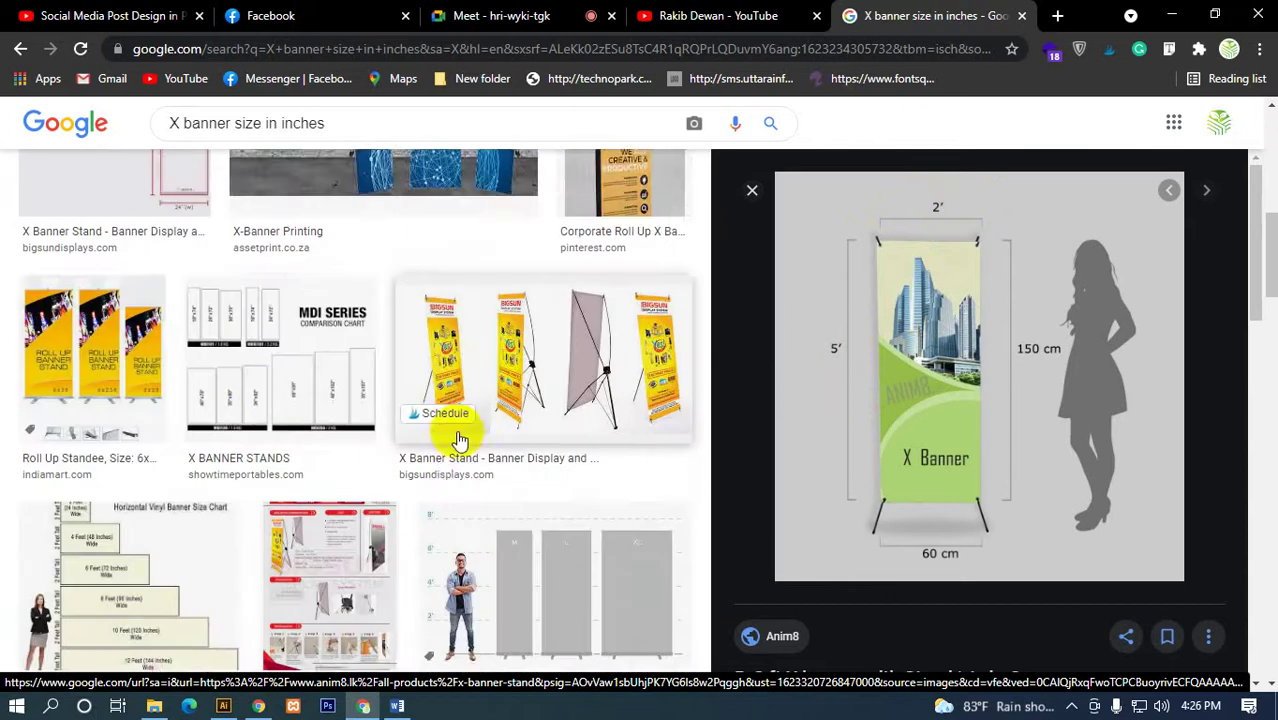
scroll(456, 440, down, 5)
scroll(458, 446, down, 5)
scroll(458, 450, down, 4)
scroll(458, 450, down, 1)
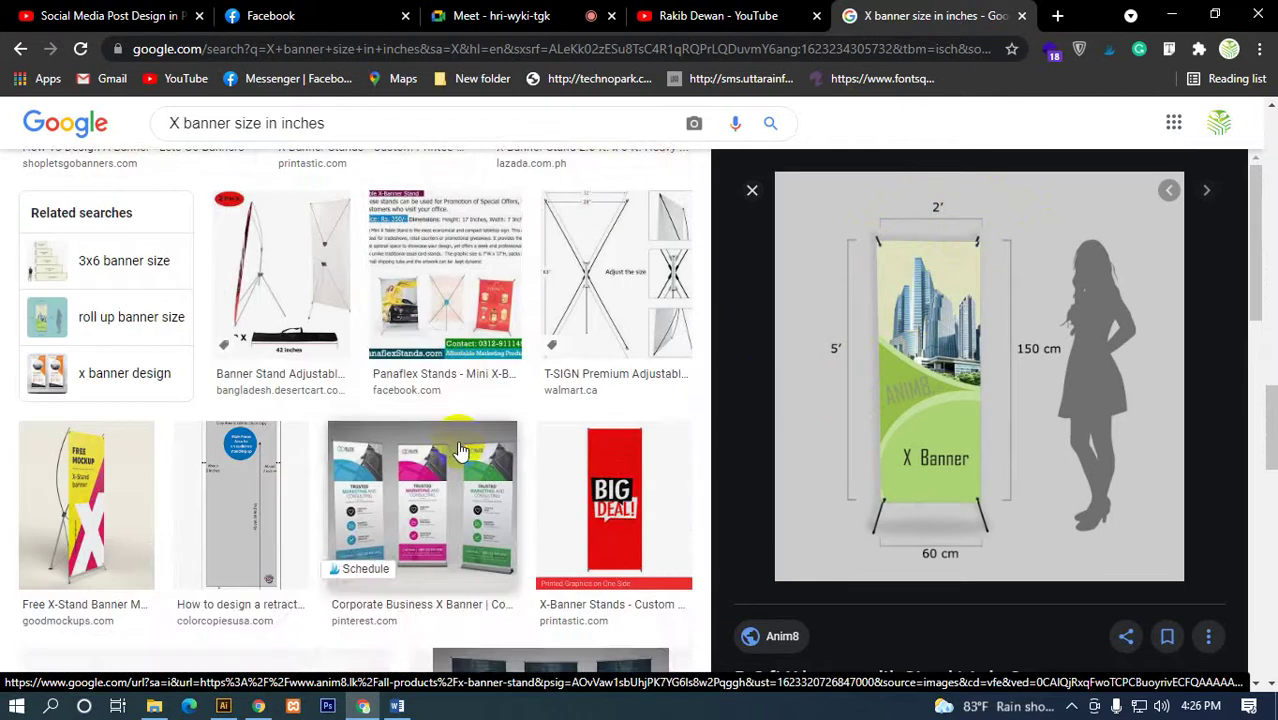
scroll(458, 450, down, 4)
scroll(458, 450, down, 4)
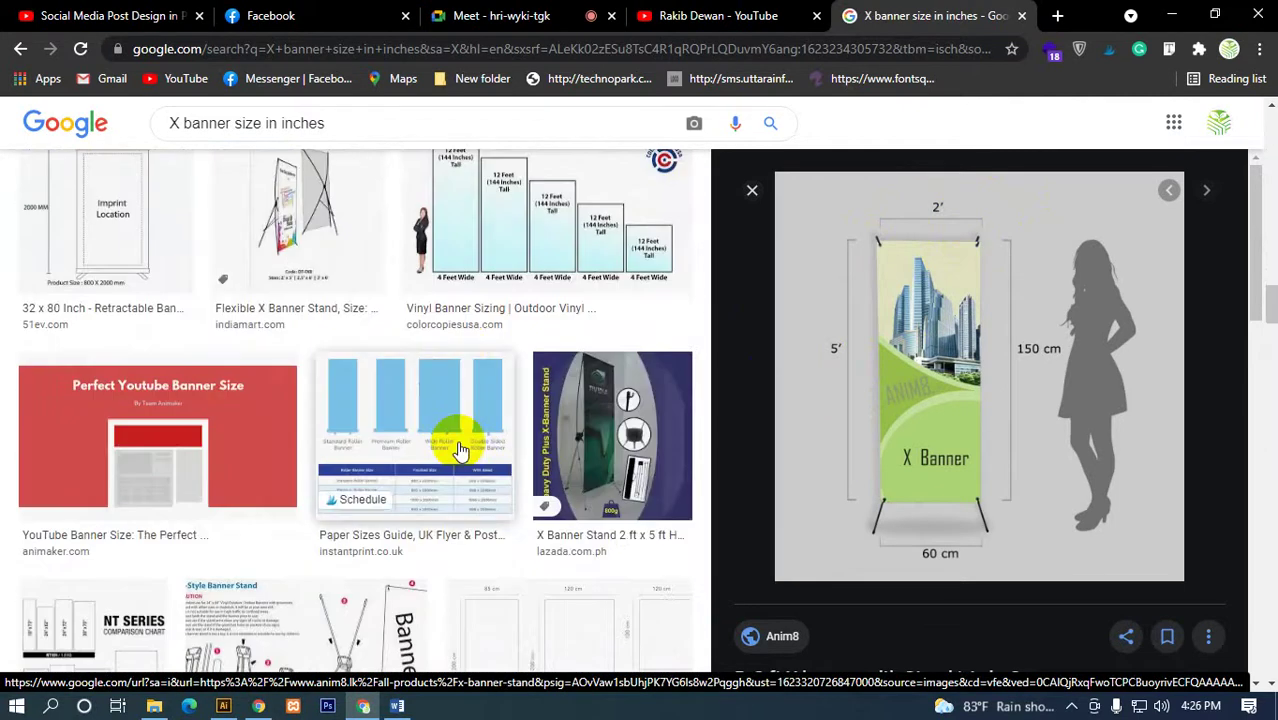
scroll(458, 450, down, 1)
scroll(458, 450, down, 2)
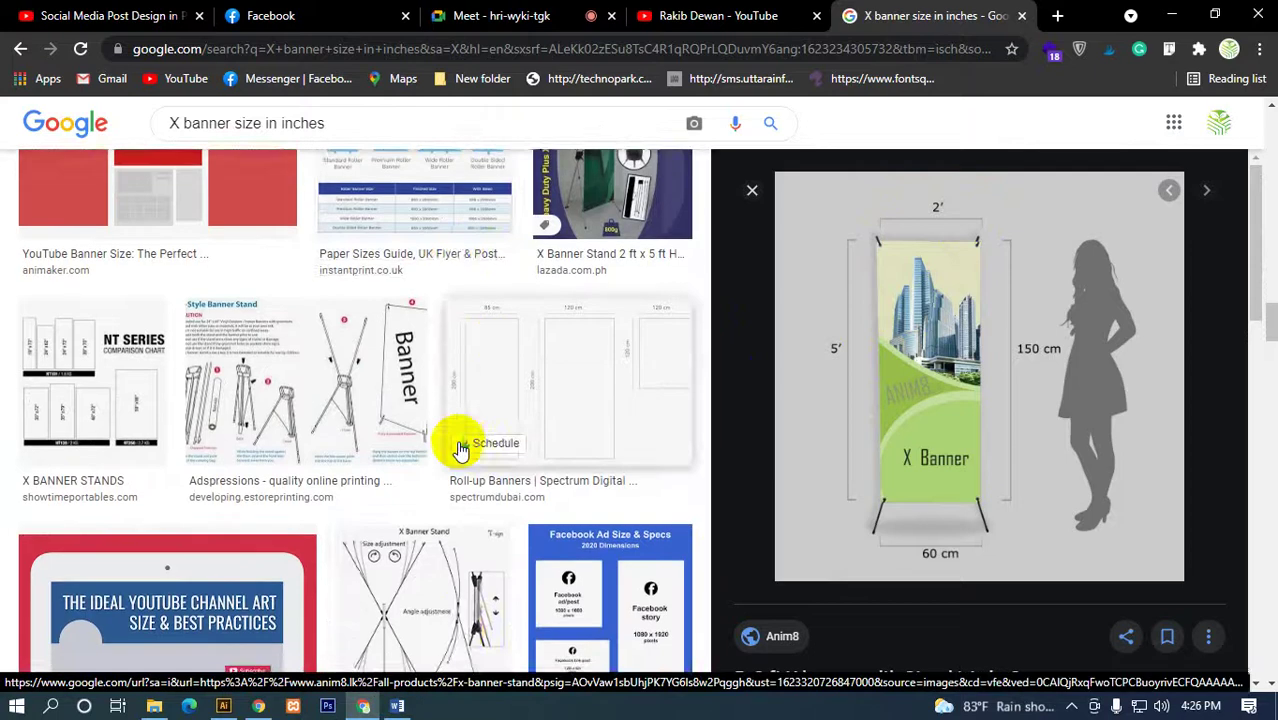
scroll(458, 450, down, 1)
scroll(459, 450, down, 3)
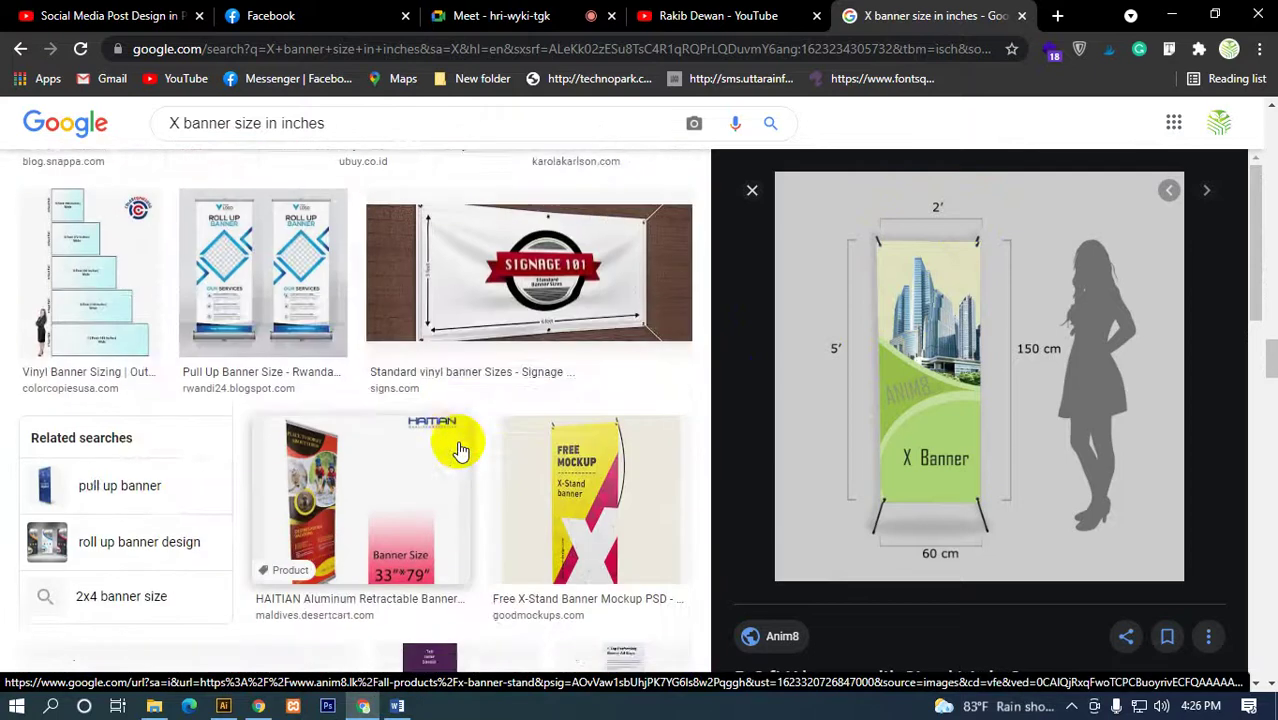
scroll(459, 450, down, 2)
scroll(459, 450, down, 2)
scroll(459, 450, down, 3)
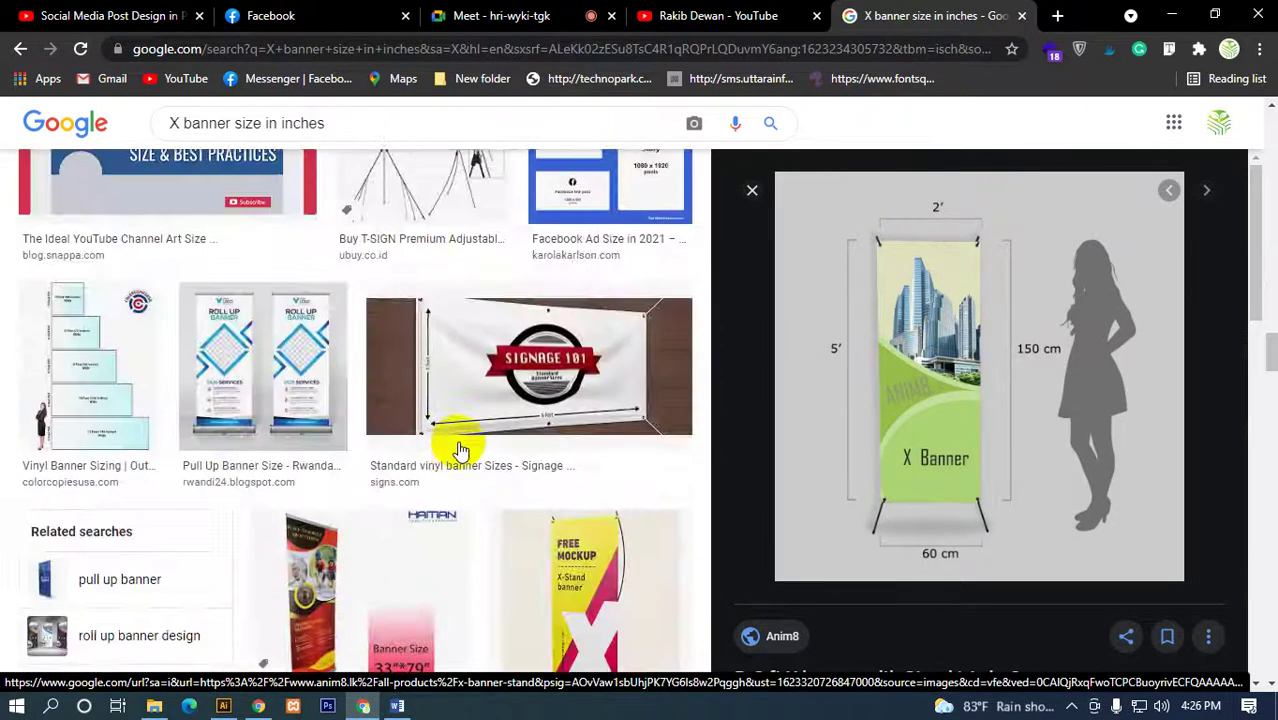
scroll(459, 450, down, 2)
scroll(459, 450, down, 2)
scroll(459, 450, down, 2)
scroll(459, 450, up, 5)
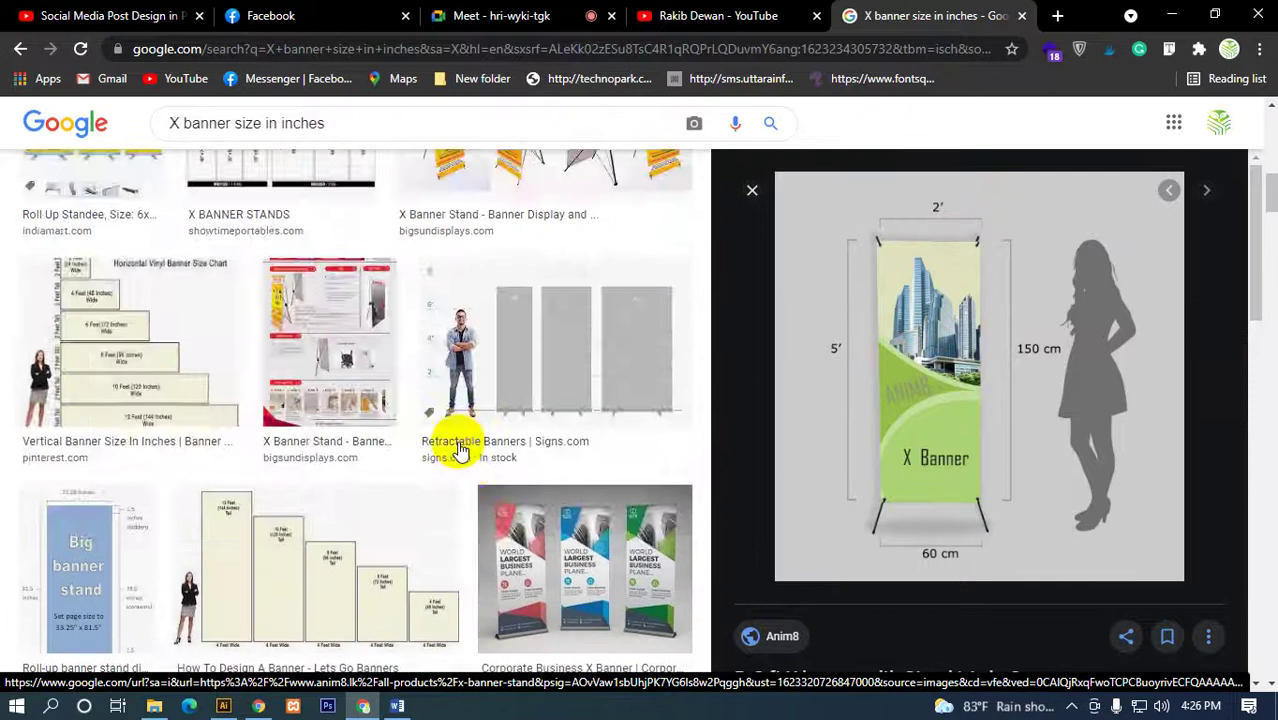
scroll(459, 450, up, 10)
scroll(459, 450, down, 5)
scroll(459, 450, down, 3)
click(459, 450)
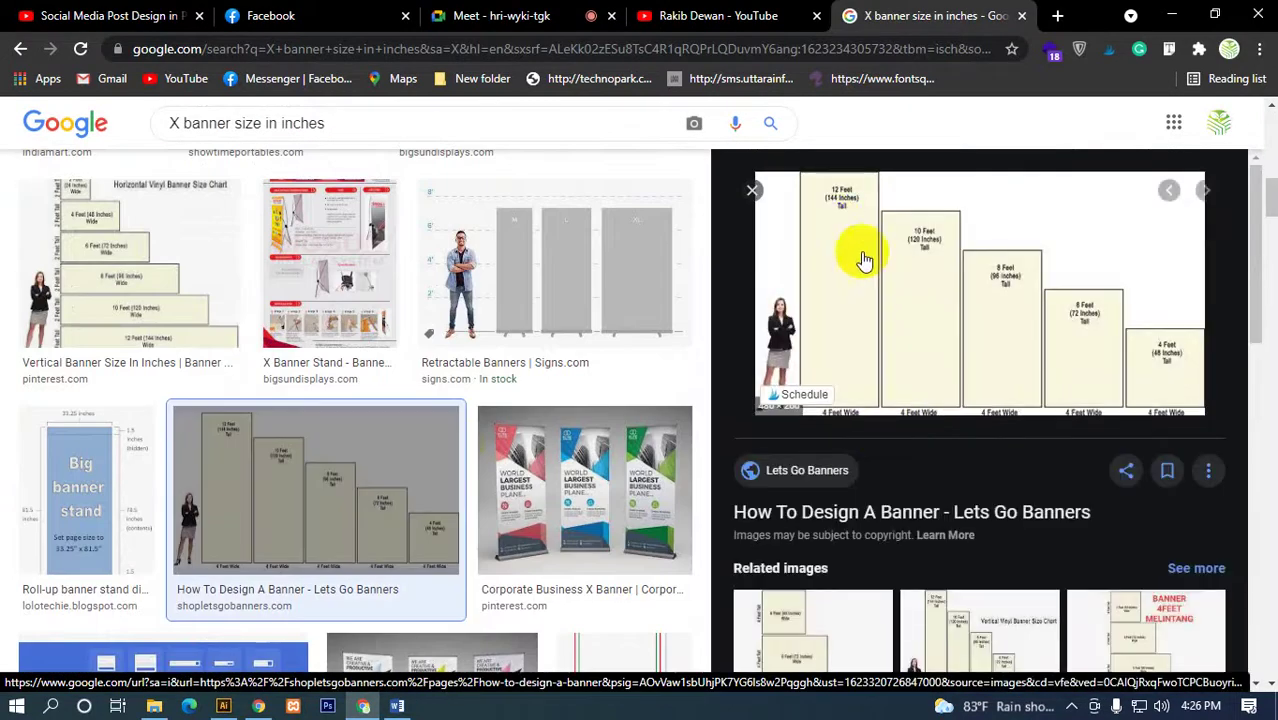
click(752, 190)
- Scroll up and down through the X banner image results to review them
scroll(408, 505, up, 3)
scroll(408, 505, up, 1)
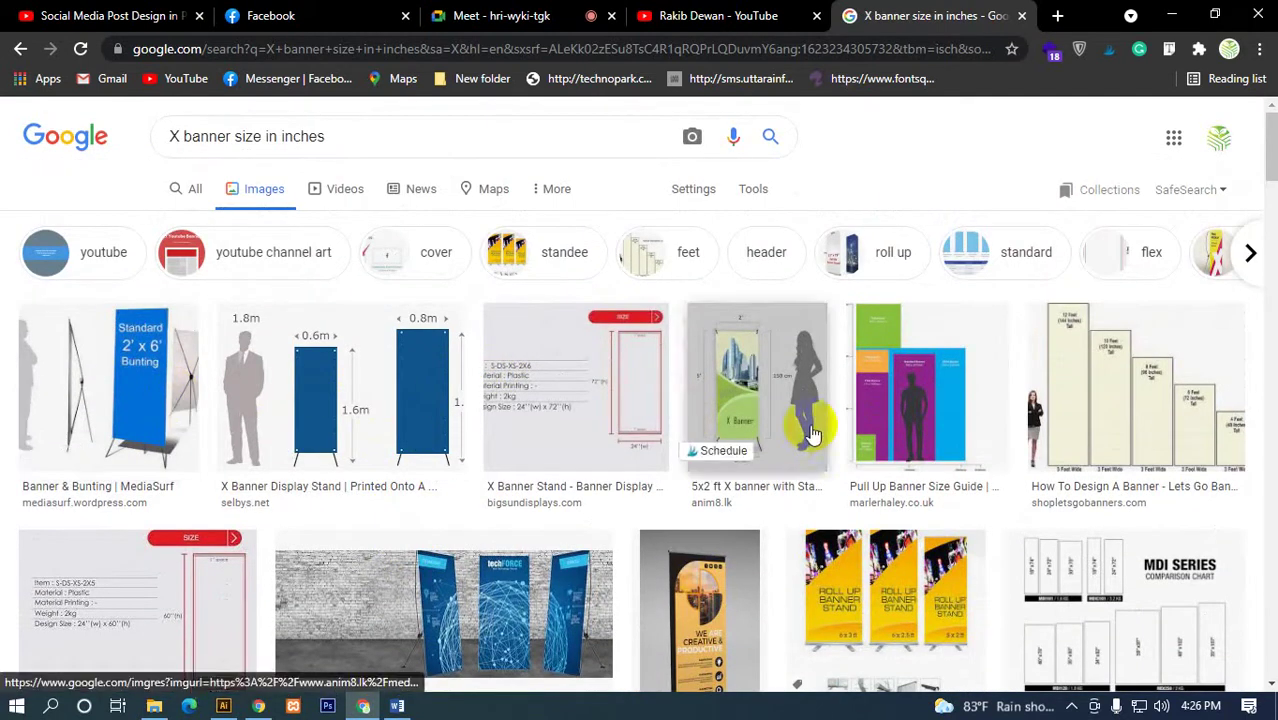
scroll(664, 410, down, 4)
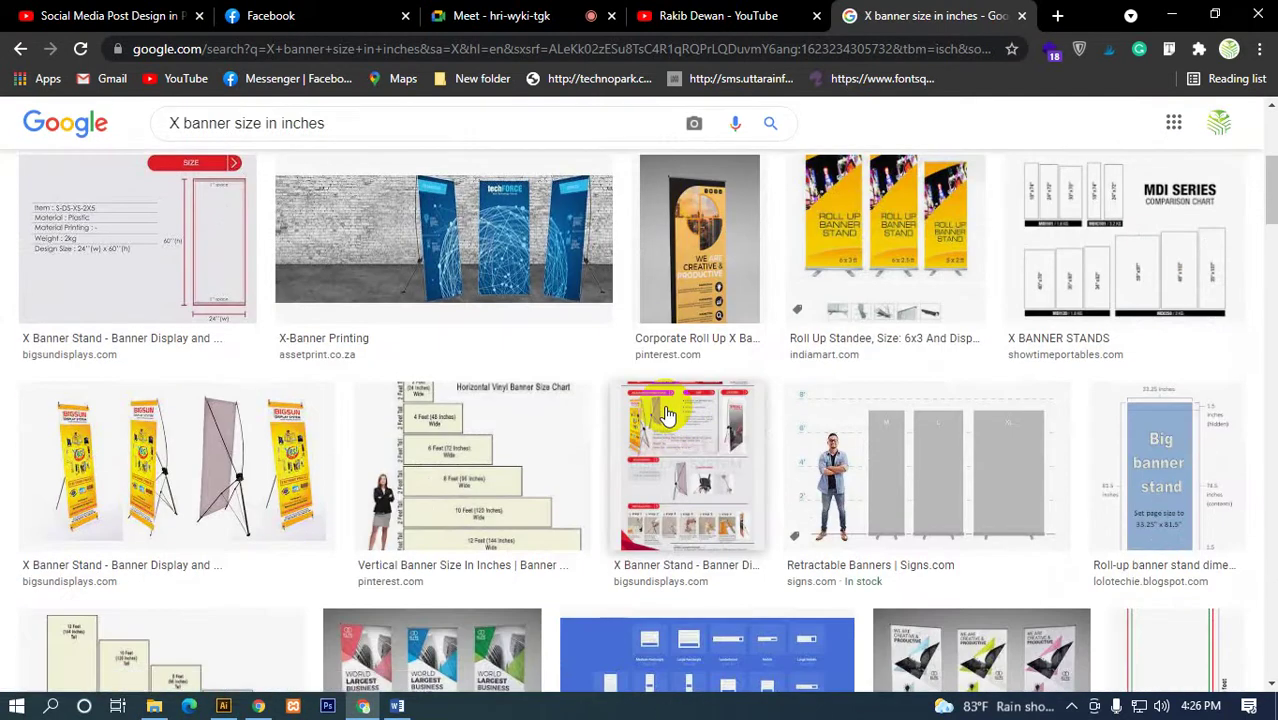
scroll(668, 415, down, 2)
scroll(668, 413, down, 4)
scroll(668, 415, down, 5)
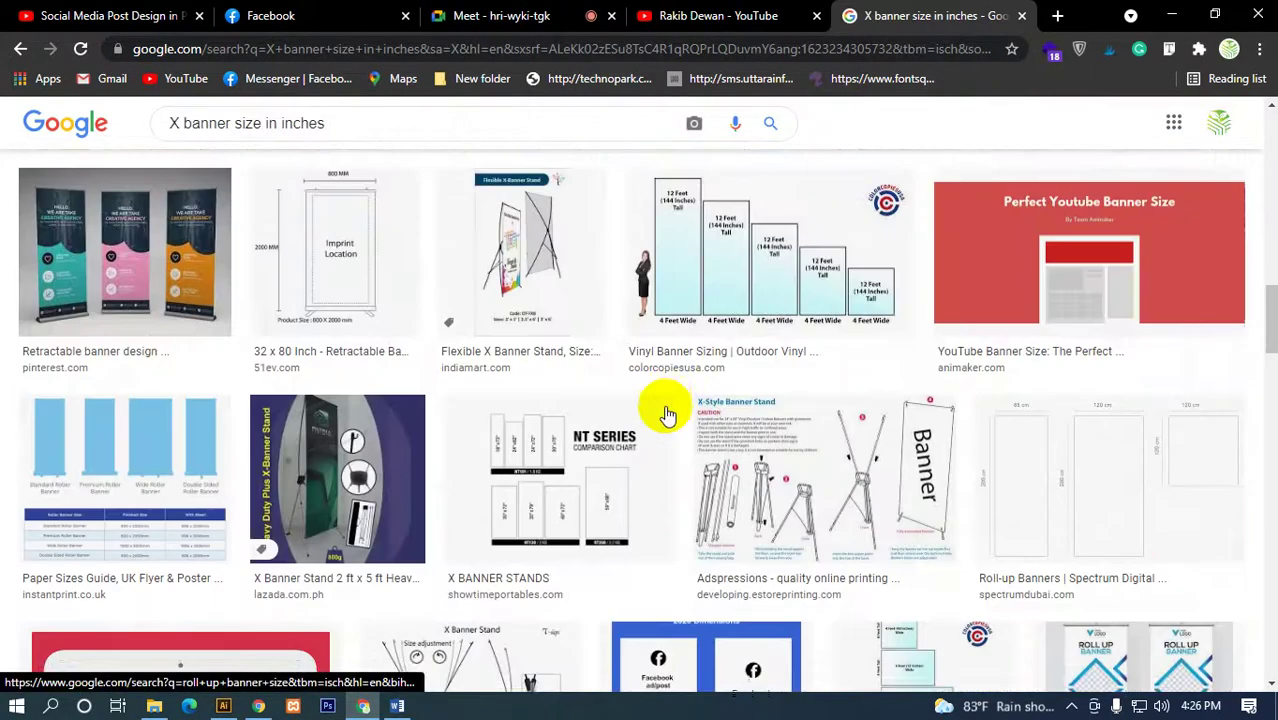
scroll(667, 415, down, 5)
scroll(667, 415, down, 5)
scroll(665, 414, up, 10)
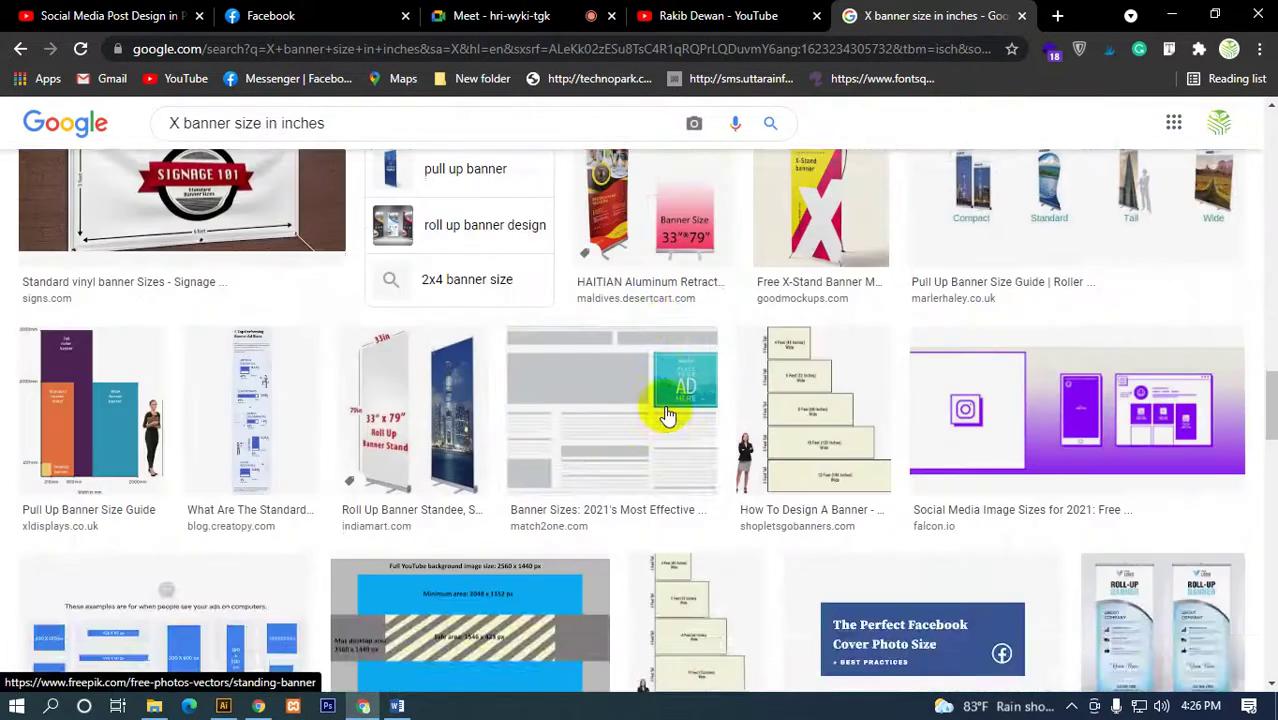
scroll(665, 414, up, 2)
scroll(1262, 282, down, 2)
scroll(1262, 282, up, 5)
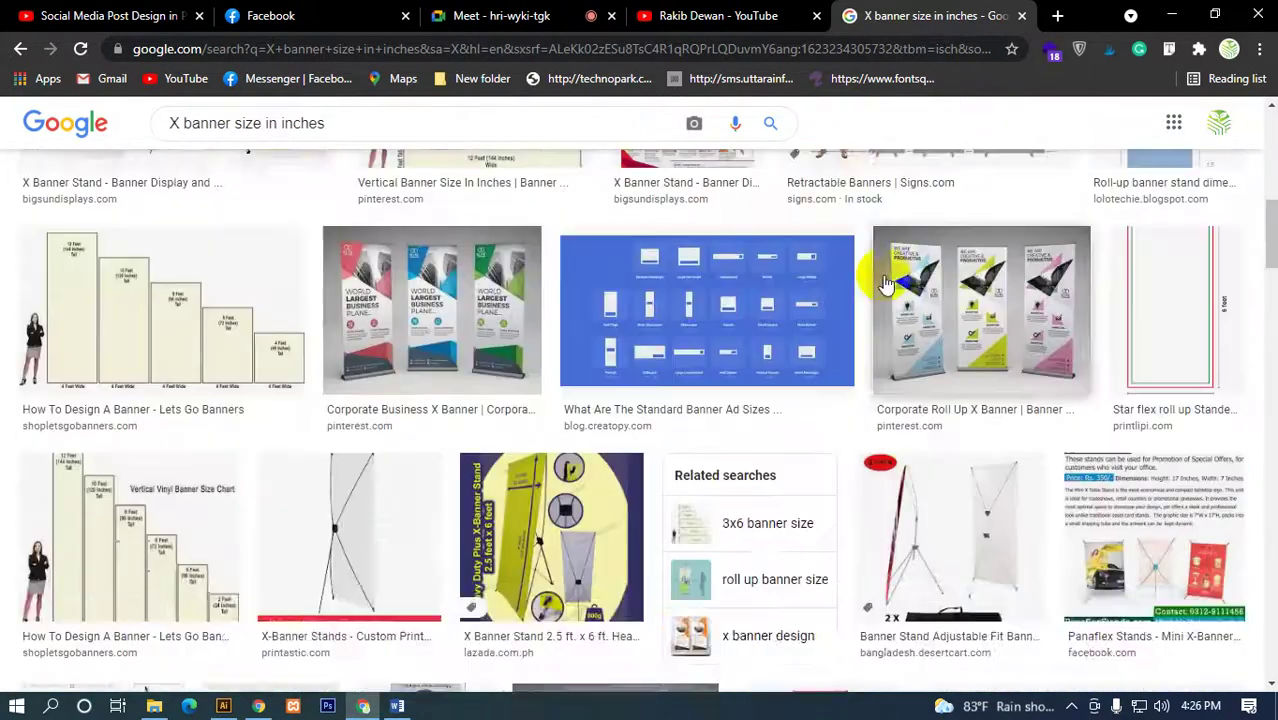
scroll(807, 171, up, 5)
scroll(990, 251, up, 3)
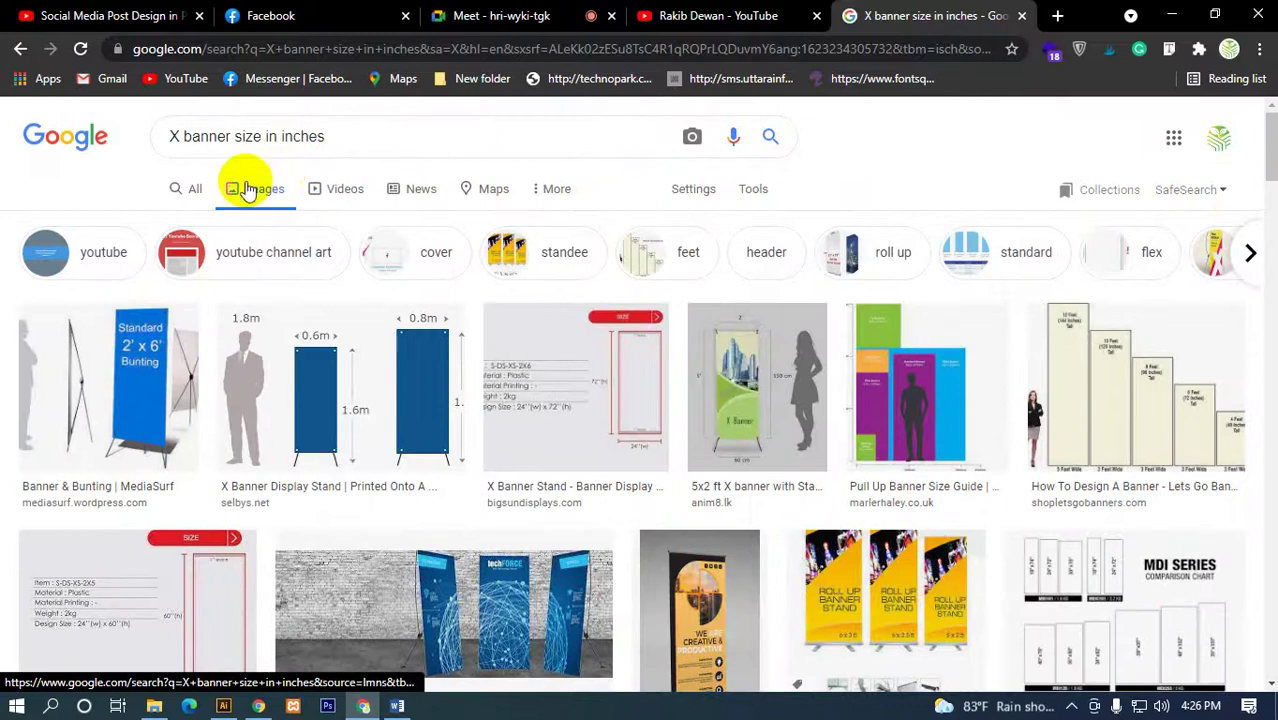
- Switch to All results, minimise Chrome and refresh the desktop several times
click(190, 189)
click(1168, 22)
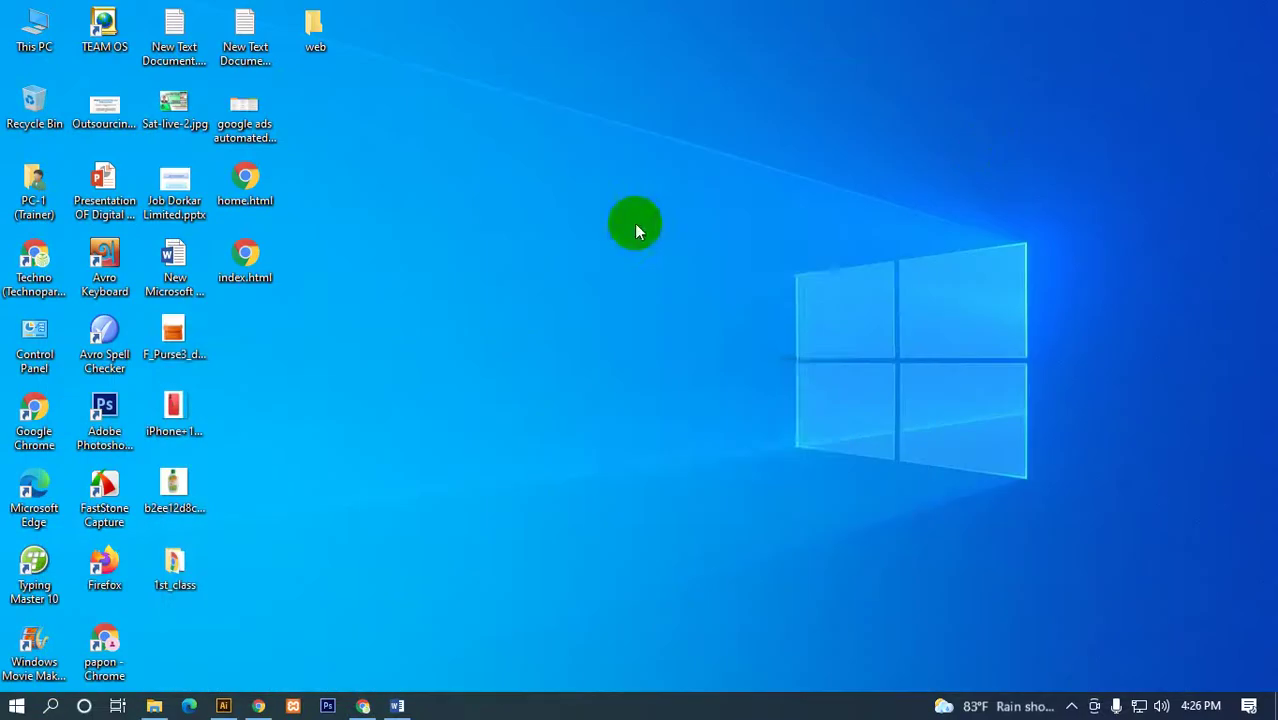
right_click(633, 222)
click(727, 285)
right_click(534, 131)
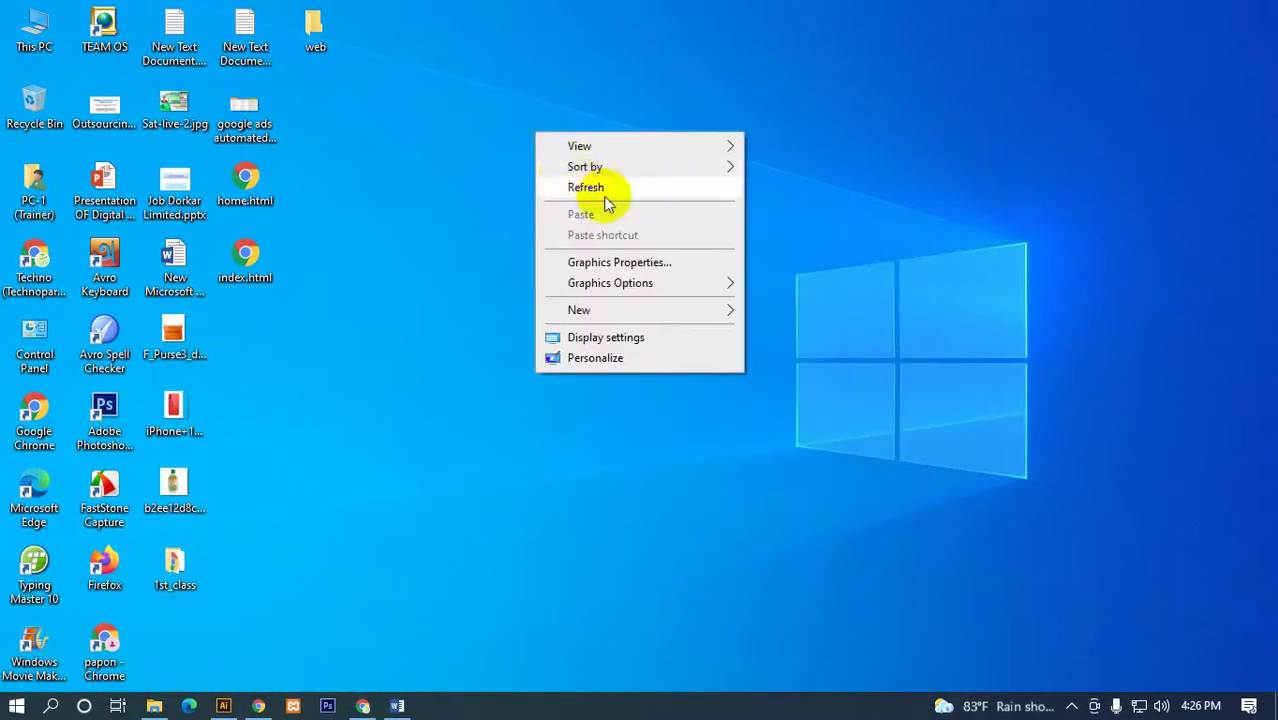
click(604, 198)
right_click(510, 102)
click(557, 156)
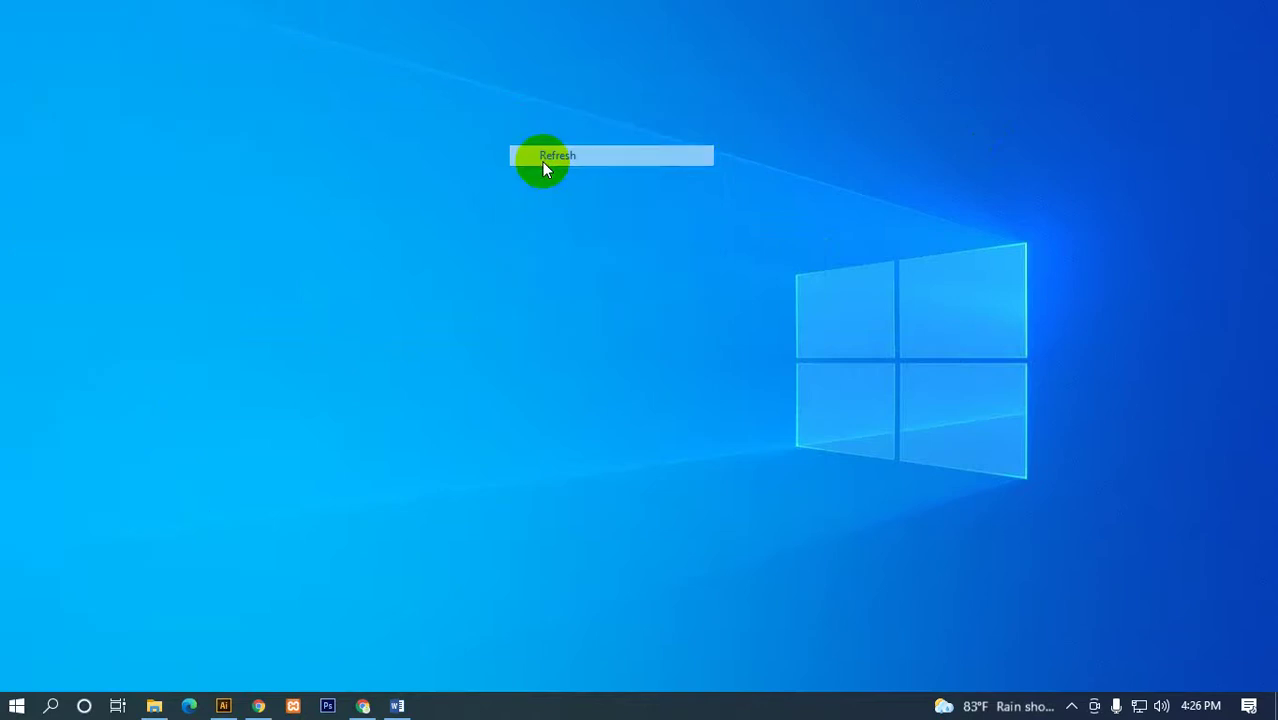
right_click(542, 162)
click(600, 216)
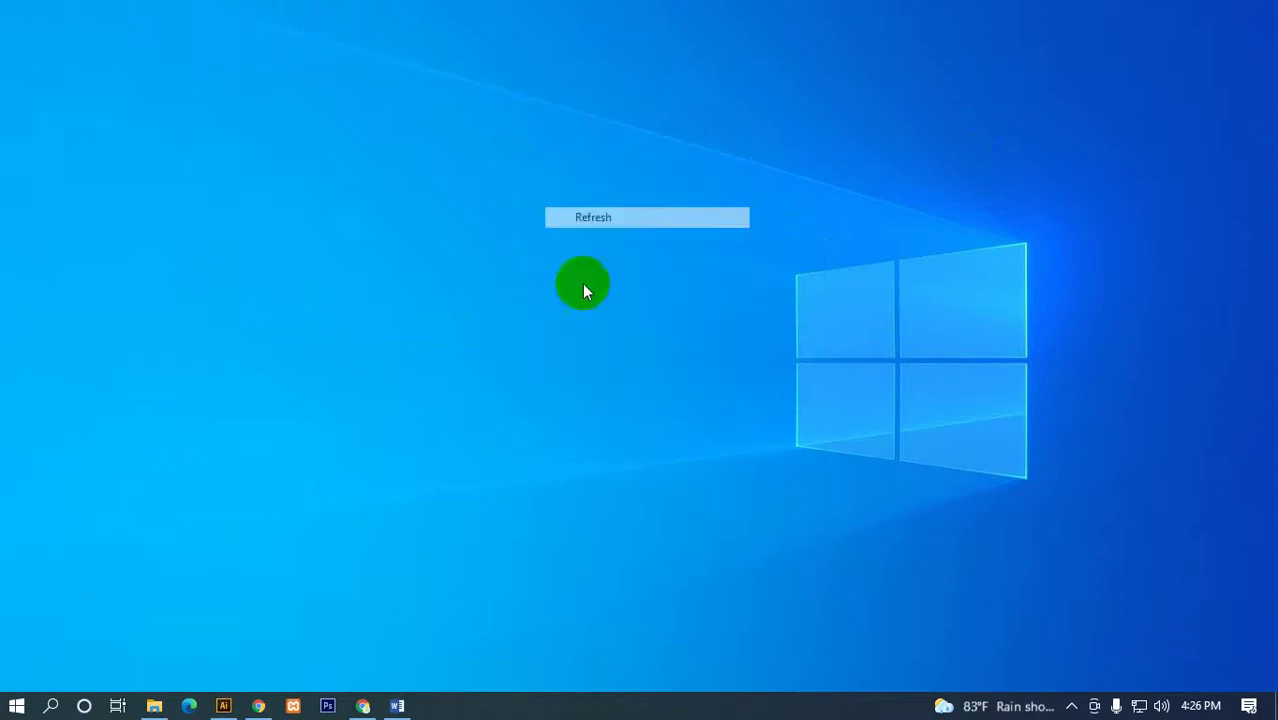
- Close Illustrator's Untitled-1 without saving and bring up File Explorer on Downloads
click(238, 706)
click(297, 80)
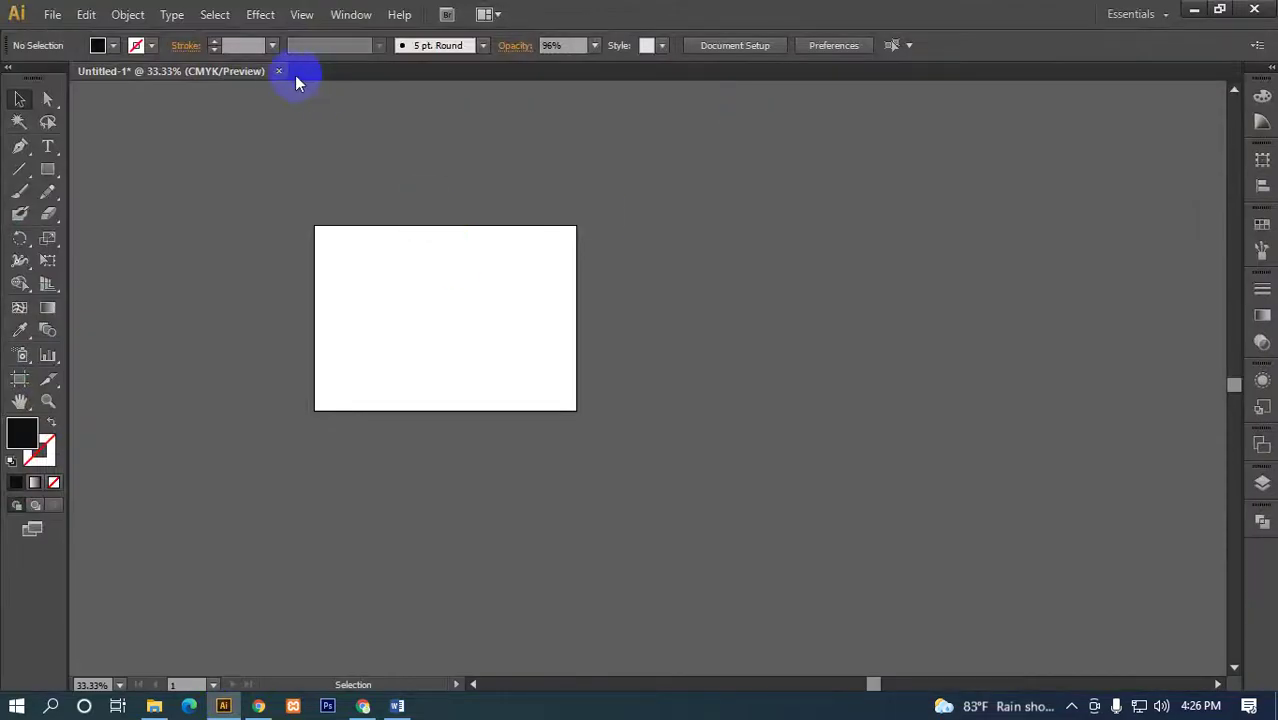
click(279, 72)
click(717, 379)
click(177, 707)
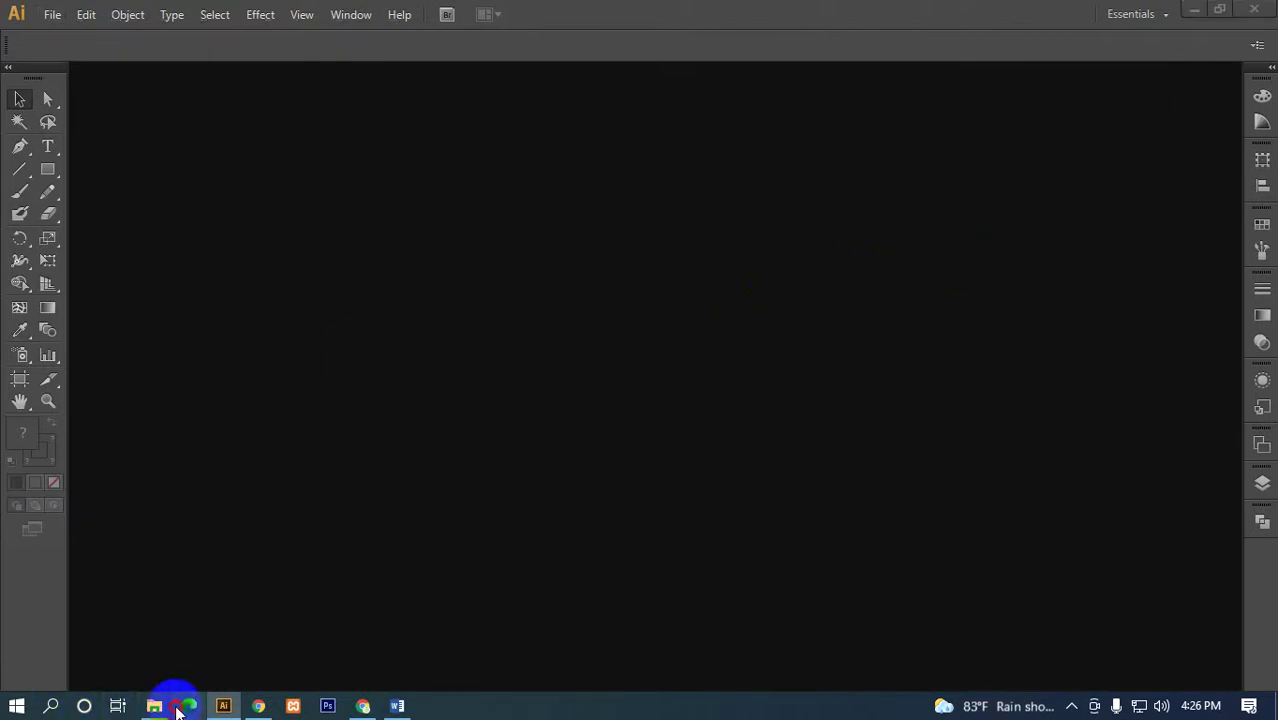
click(153, 706)
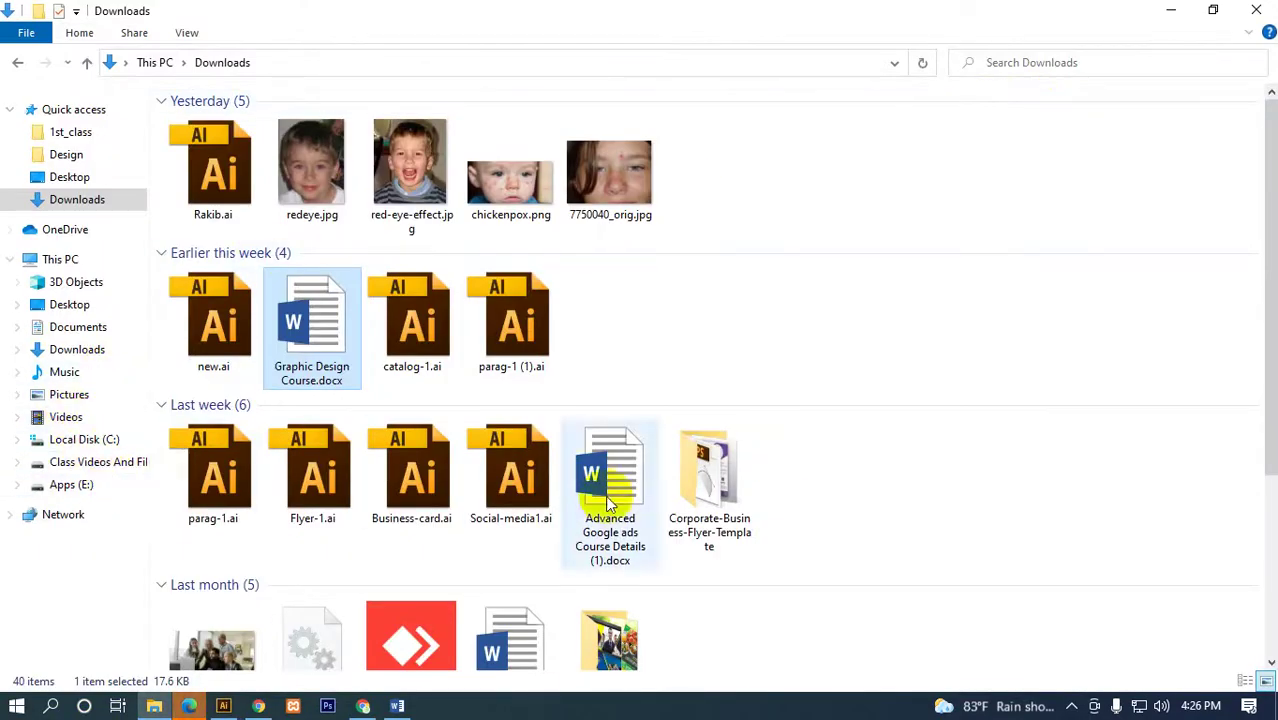
- Browse the Illustrator files and Corporate-Business-Flyer-Template folder in Downloads
click(400, 520)
click(494, 520)
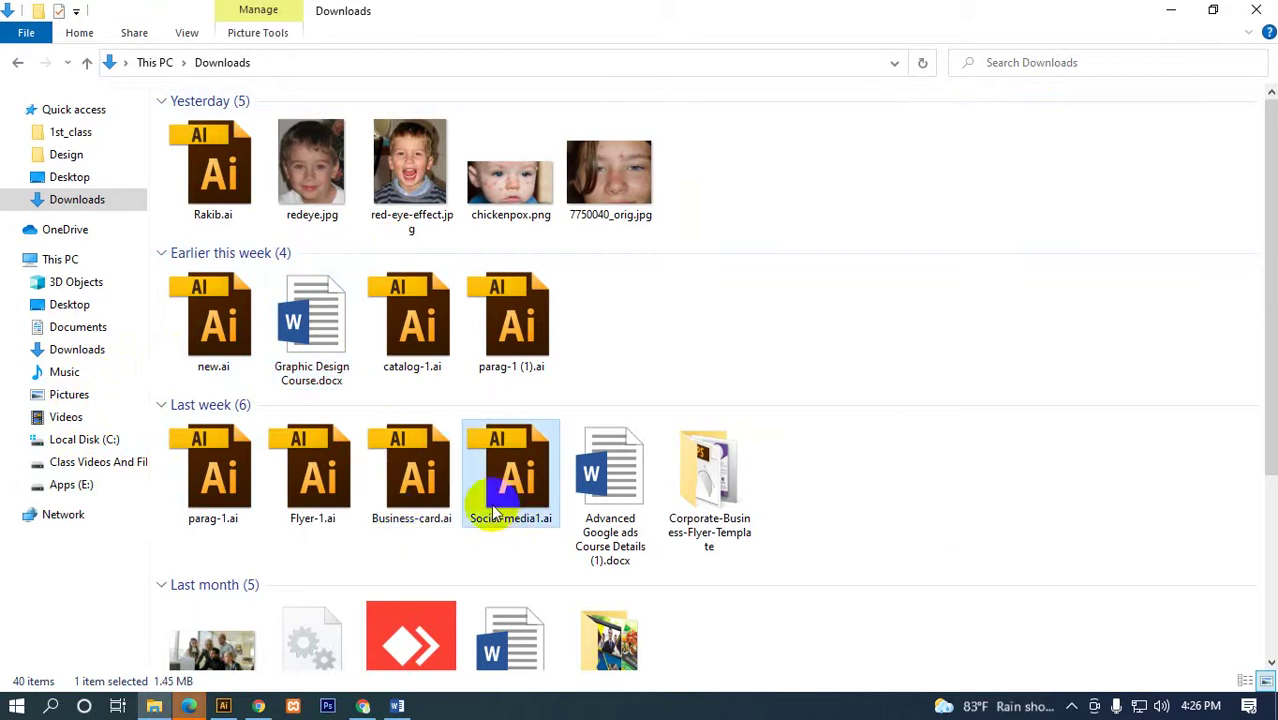
click(507, 340)
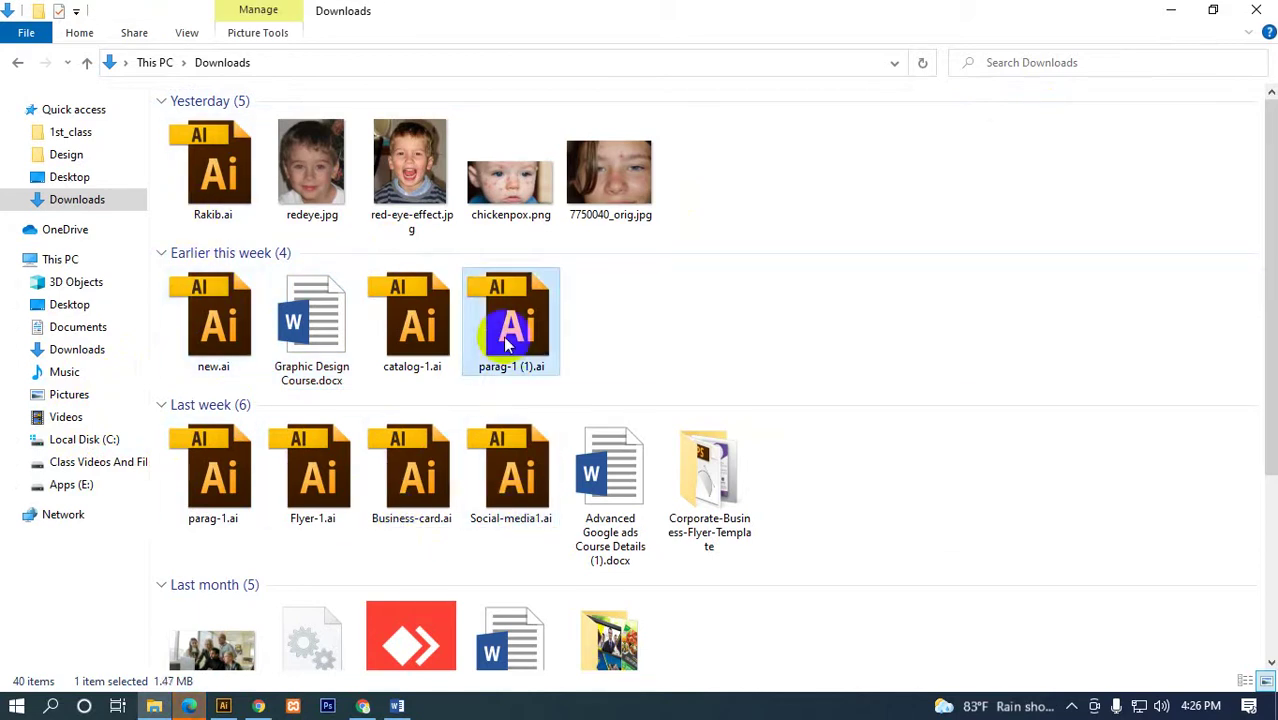
click(538, 474)
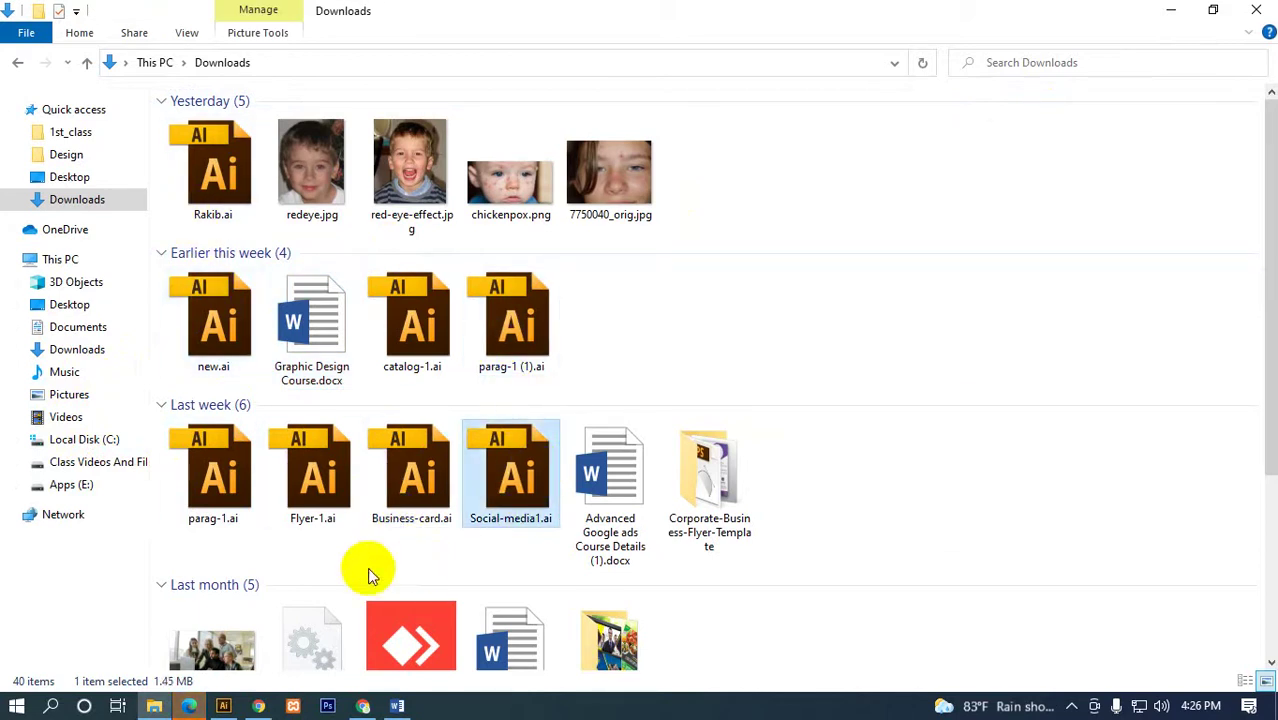
double_click(673, 533)
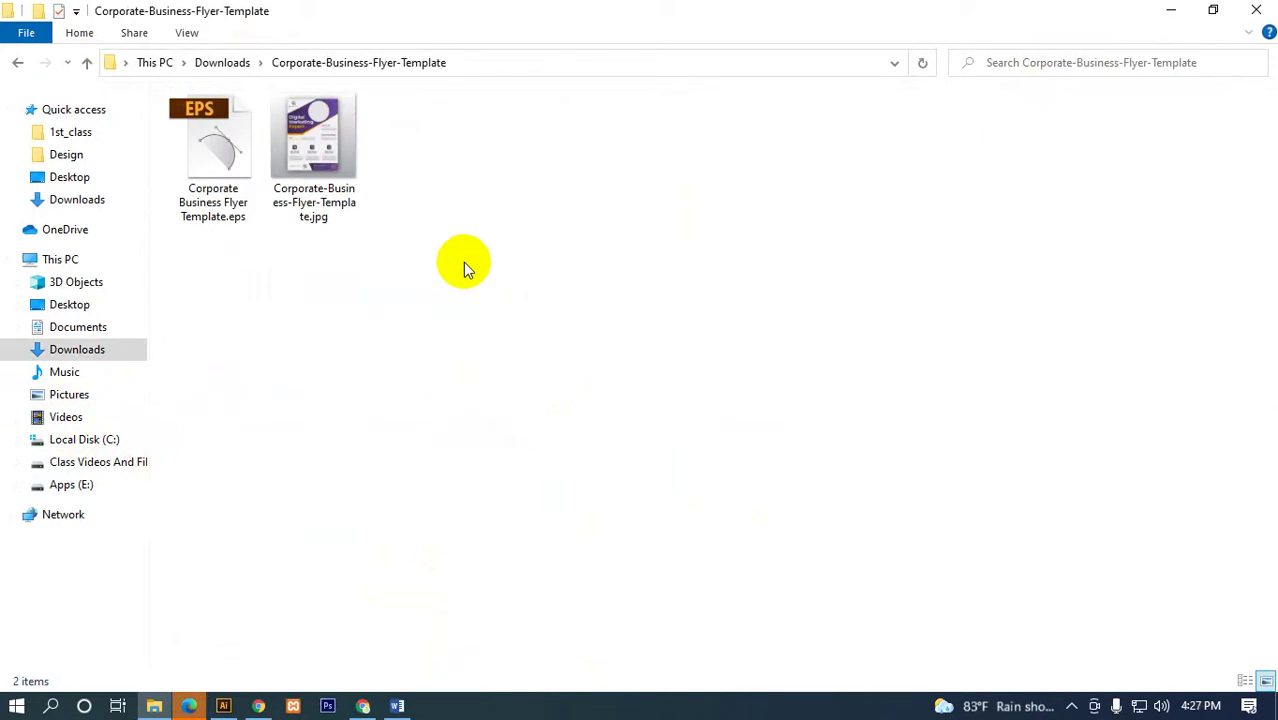
mouse_move(75, 300)
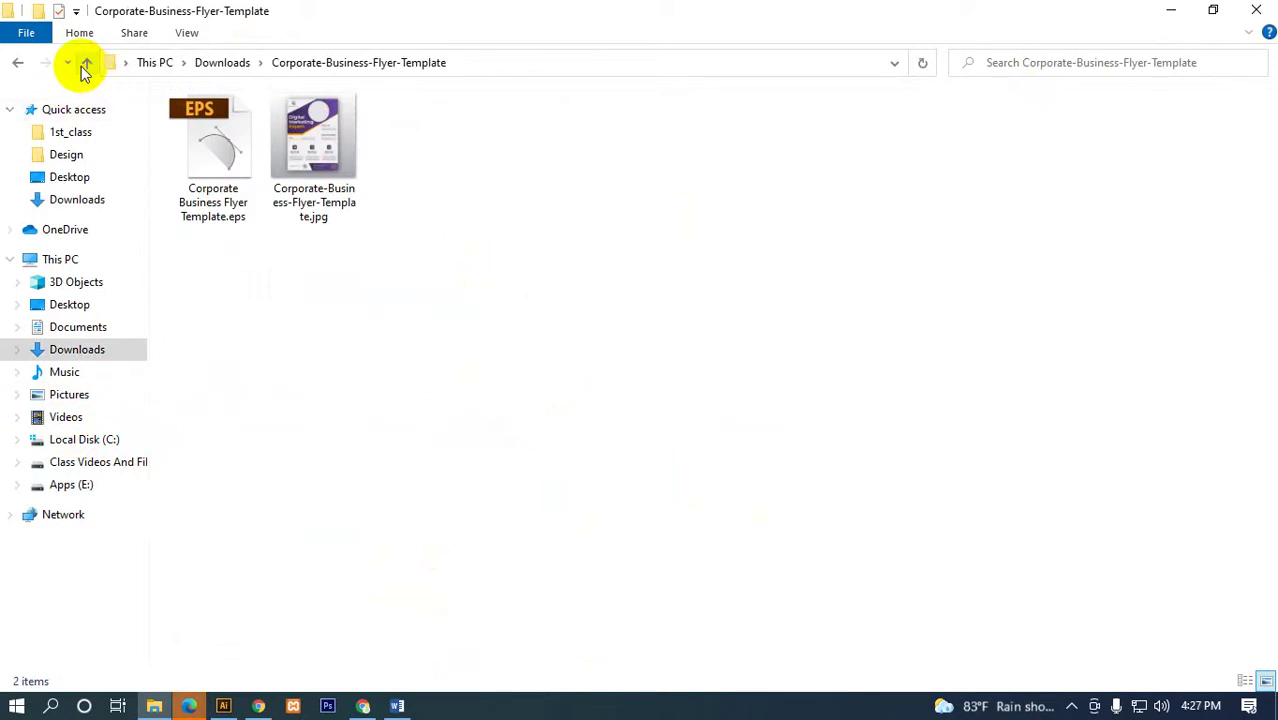
click(86, 64)
scroll(478, 549, down, 4)
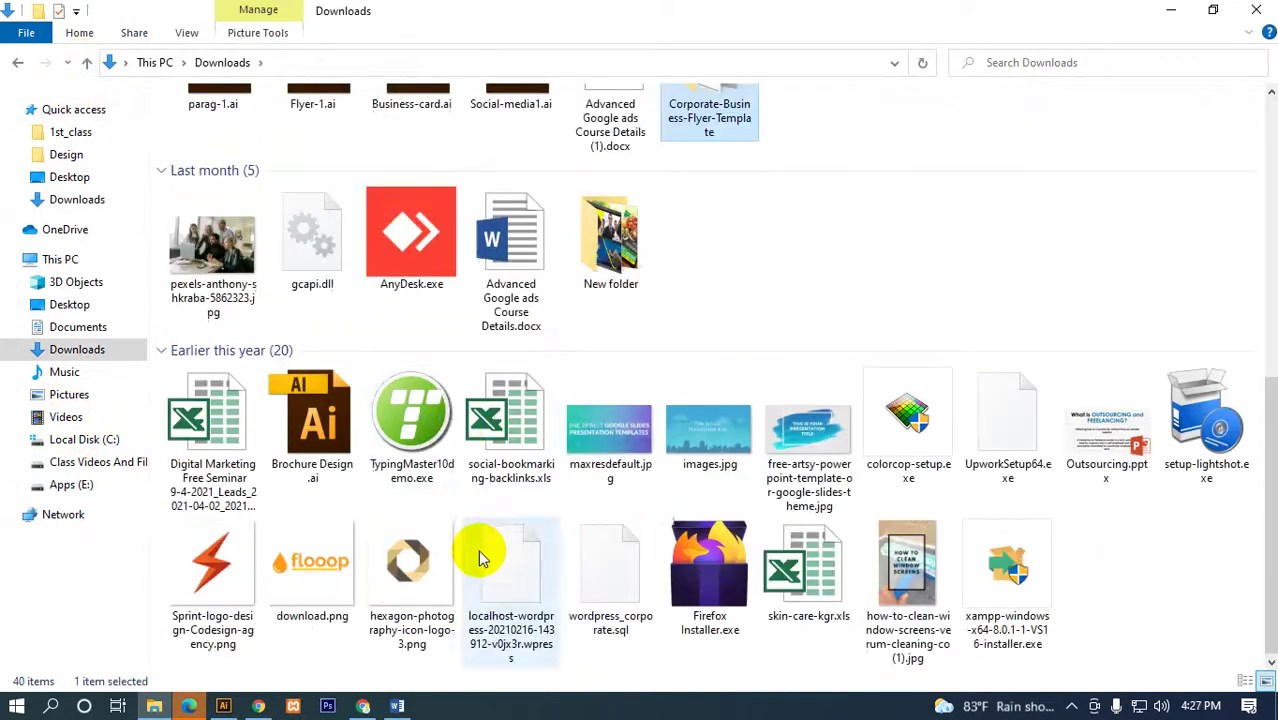
click(305, 455)
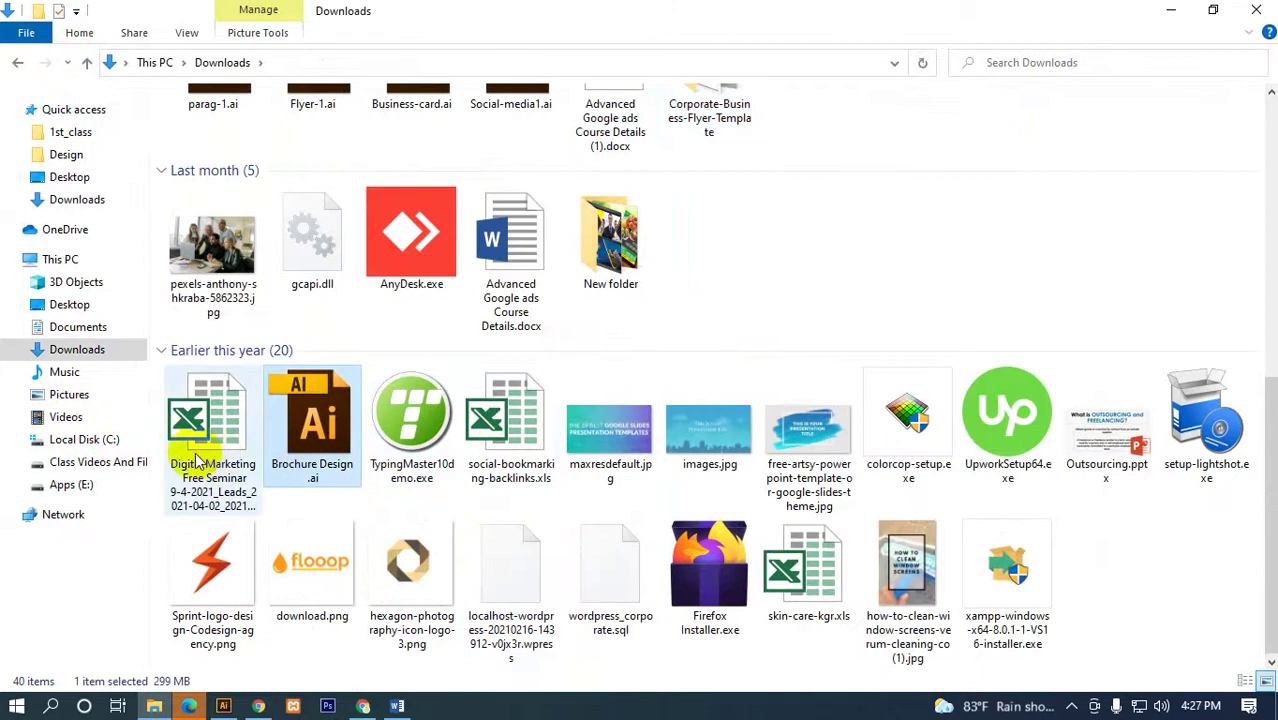
- Close the stray Edge window, then drag Corporate Flyer.ai from D:\Design onto Illustrator
click(190, 705)
click(1256, 12)
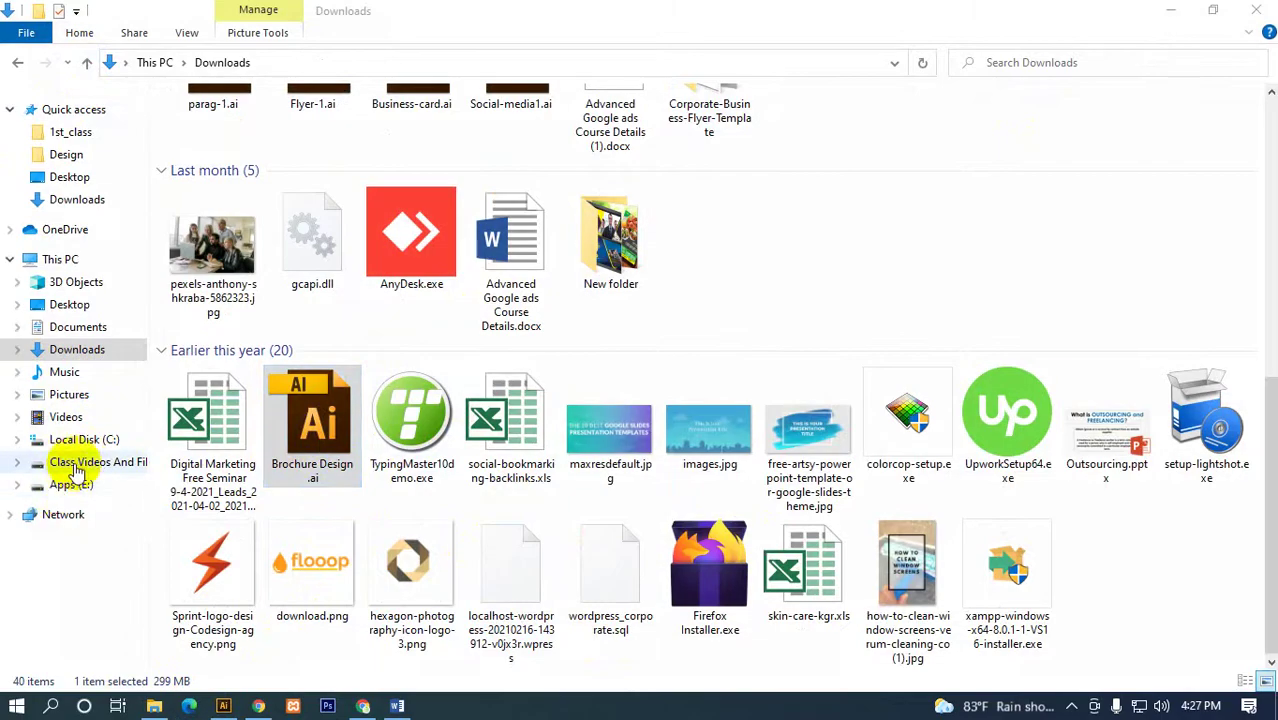
click(76, 465)
double_click(313, 145)
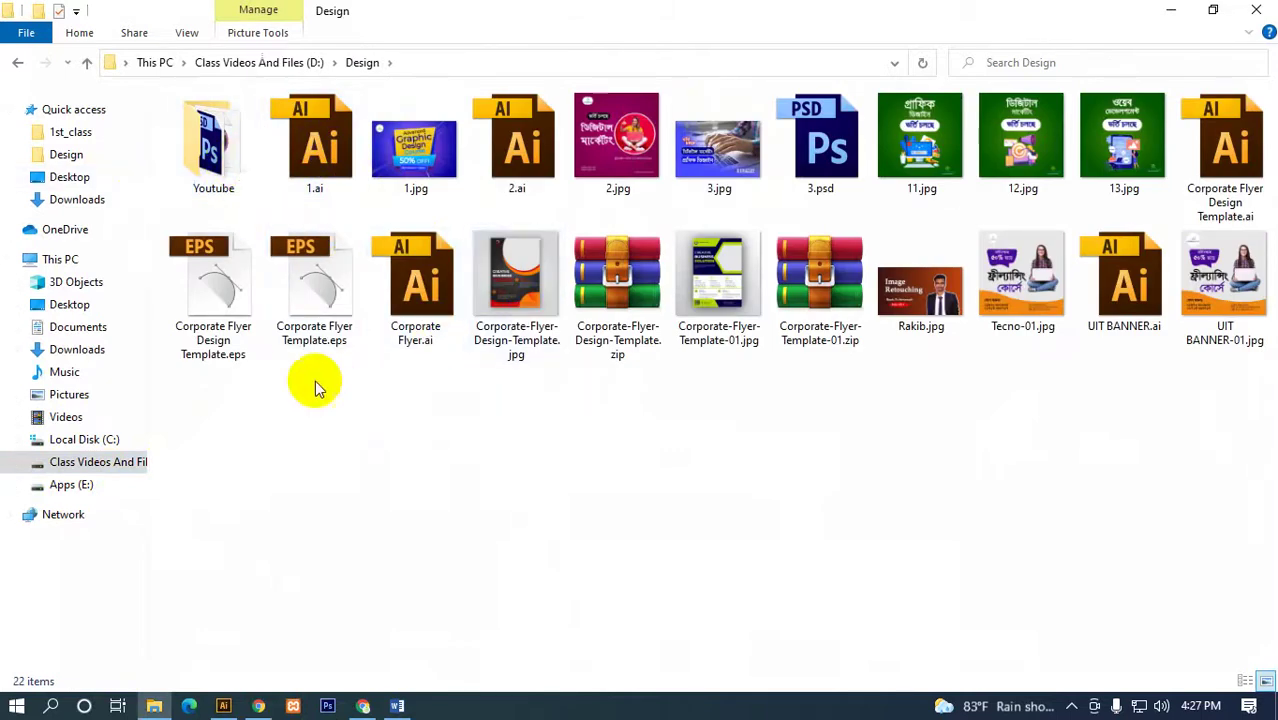
mouse_move(415, 285)
mouse_down()
mouse_move(222, 706)
mouse_move(573, 108)
mouse_up()
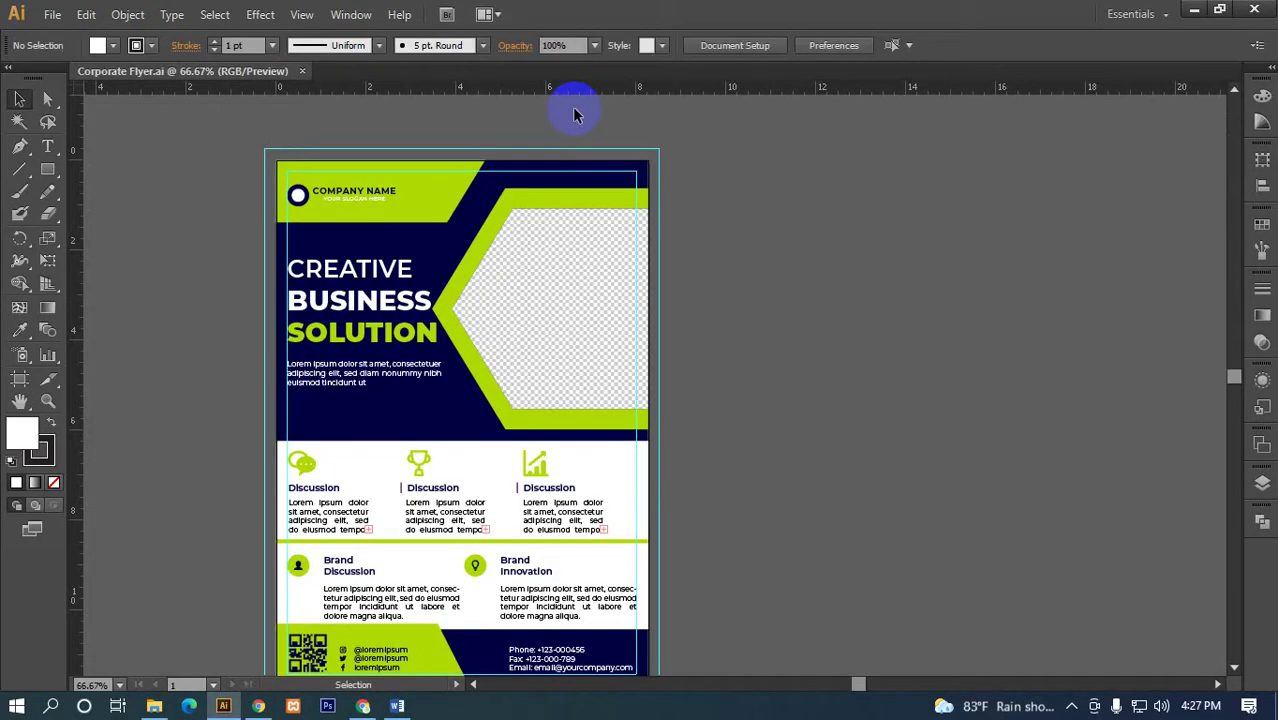
- Zoom and pan across the flyer to inspect its contact details and full page
scroll(588, 130, down, 2)
drag(452, 273, 492, 291)
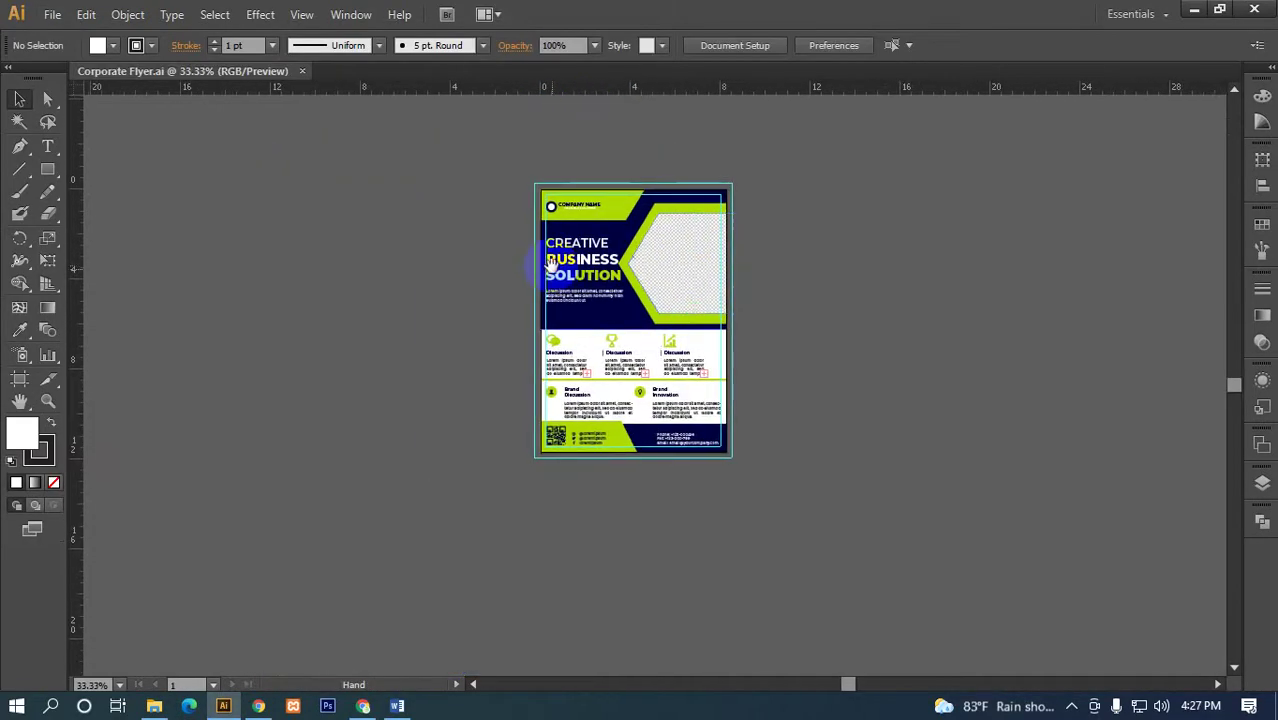
scroll(744, 291, up, 2)
mouse_move(856, 314)
mouse_down()
mouse_move(913, 308)
mouse_move(828, 268)
mouse_up()
scroll(777, 571, up, 3)
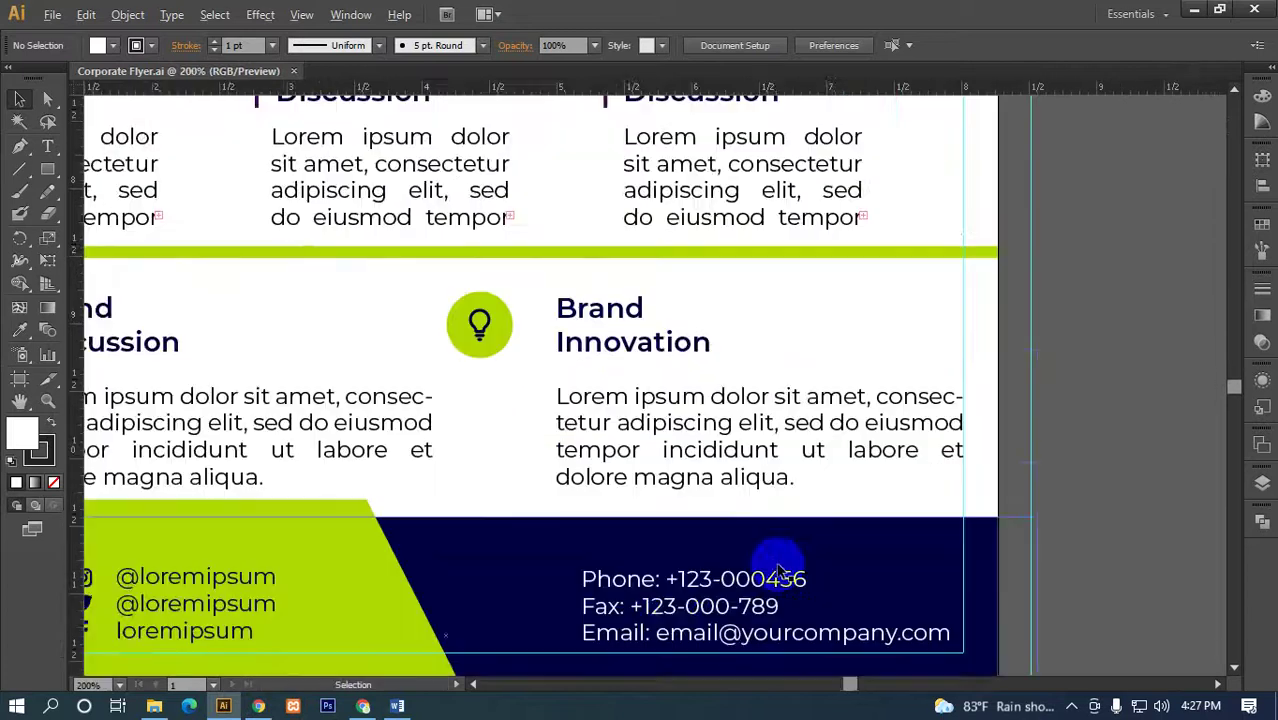
drag(777, 571, 607, 432)
scroll(602, 428, down, 1)
scroll(605, 422, down, 2)
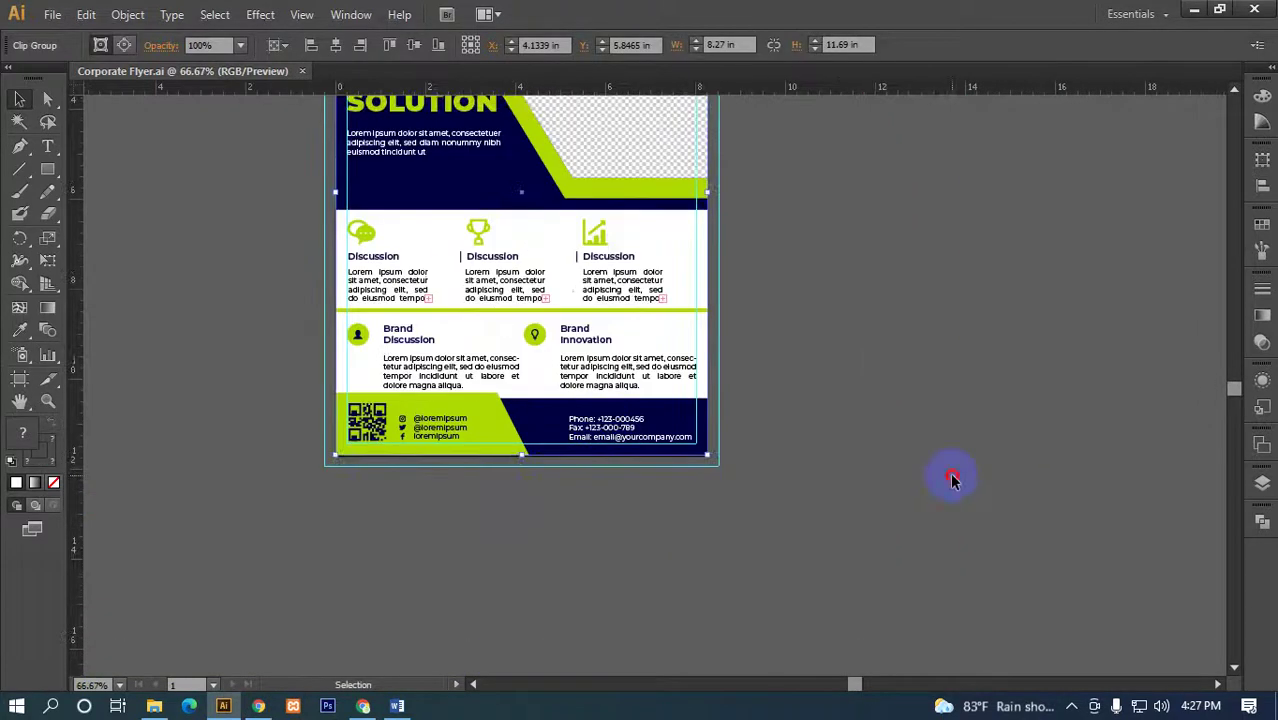
scroll(857, 305, up, 2)
scroll(857, 305, down, 1)
drag(812, 234, 806, 263)
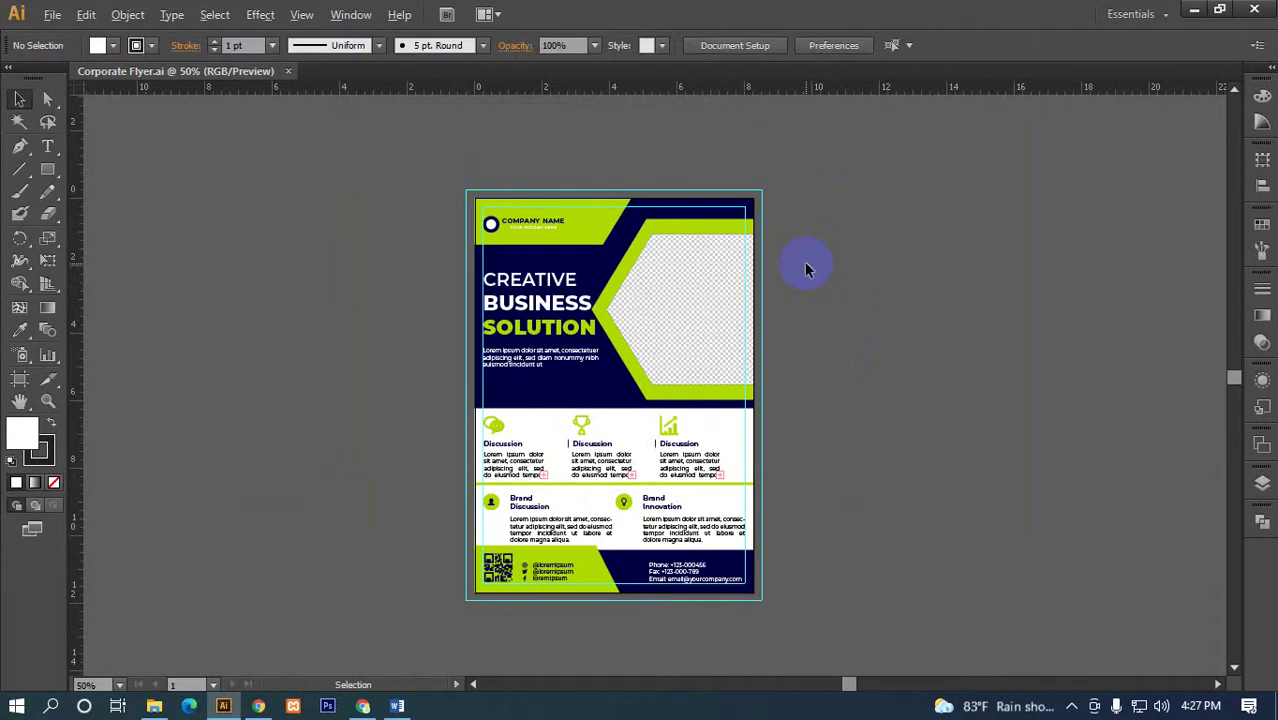
drag(839, 309, 839, 326)
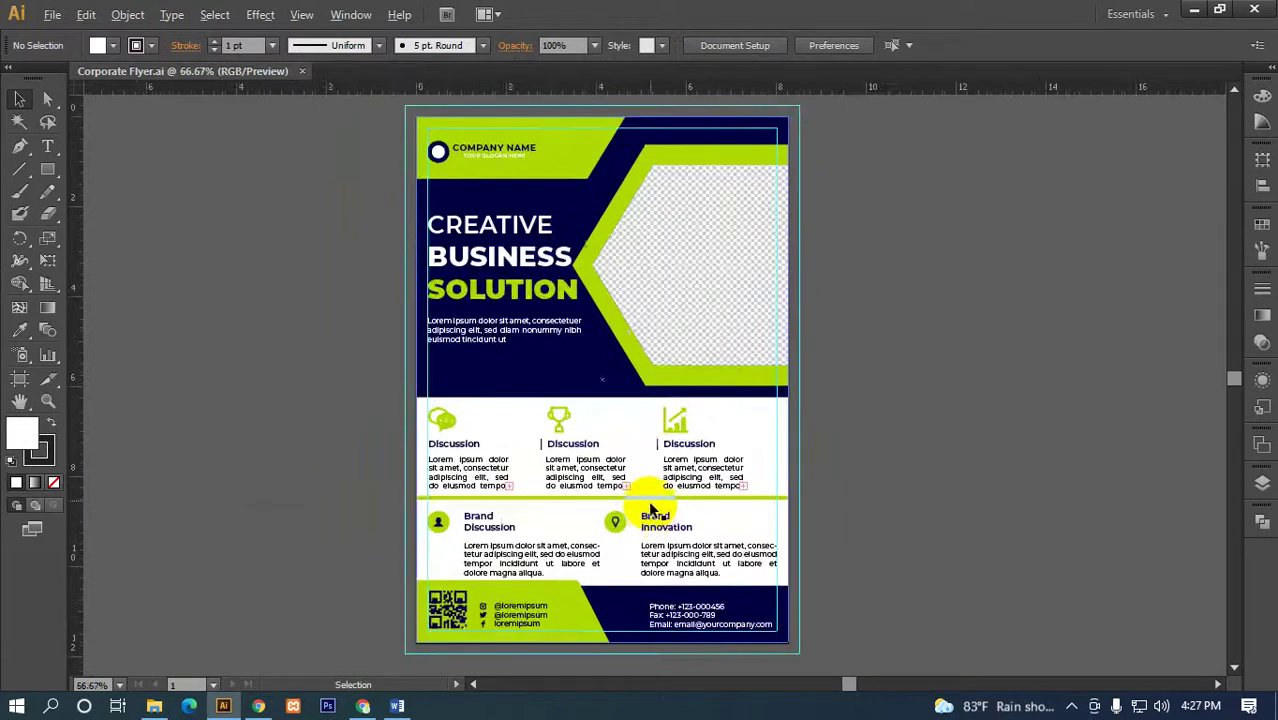
drag(896, 352, 859, 353)
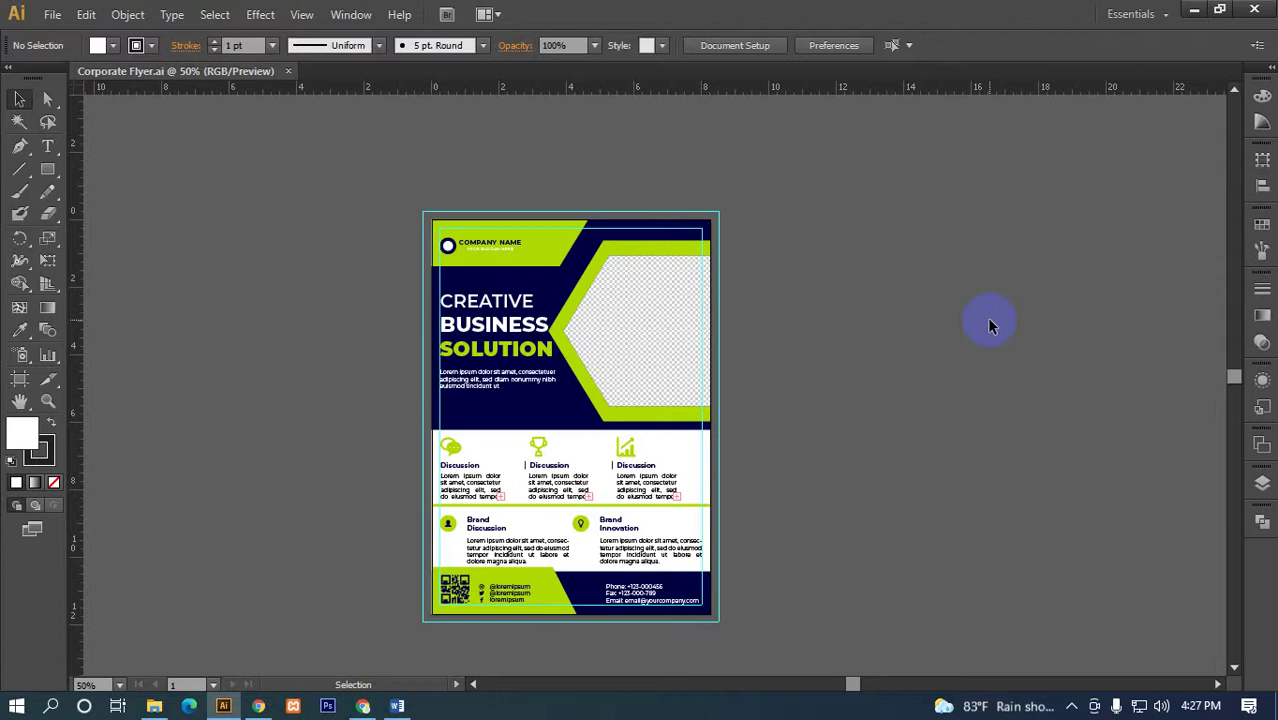
- Scroll around the flyer once more, then bring up the File menu
scroll(1023, 328, down, 4)
scroll(810, 480, right, 3)
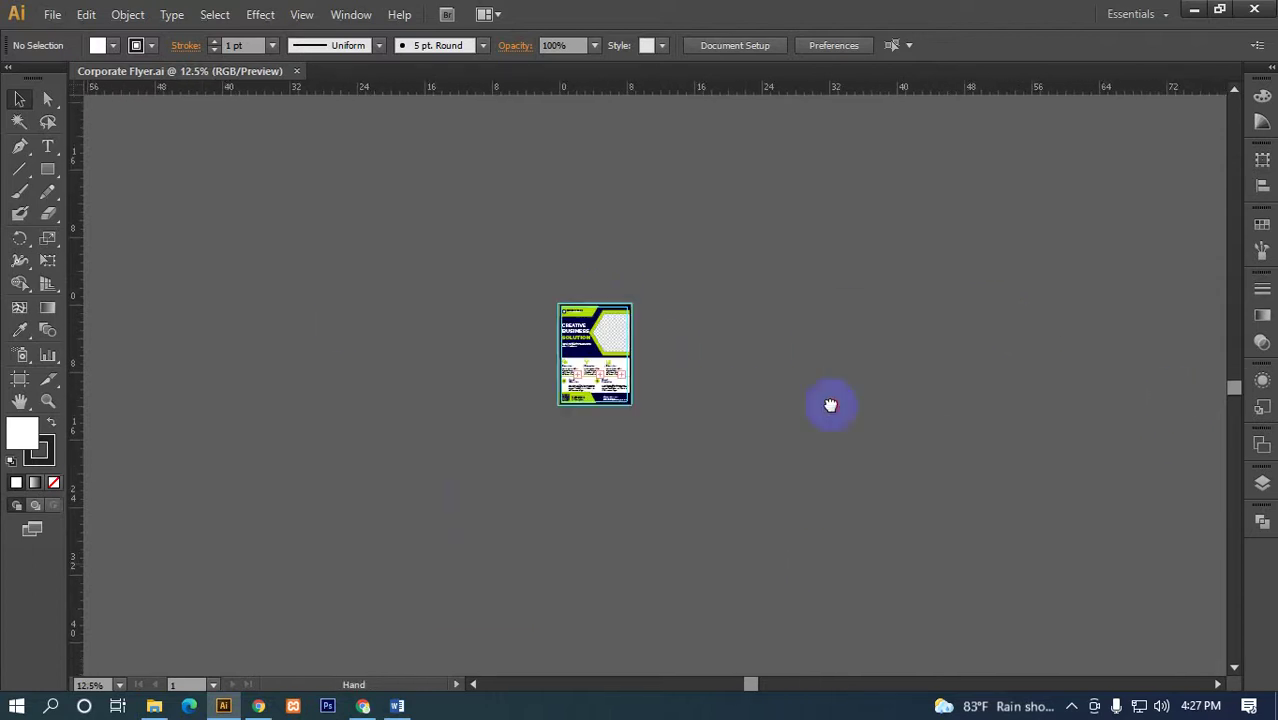
scroll(650, 300, up, 1)
scroll(650, 323, up, 3)
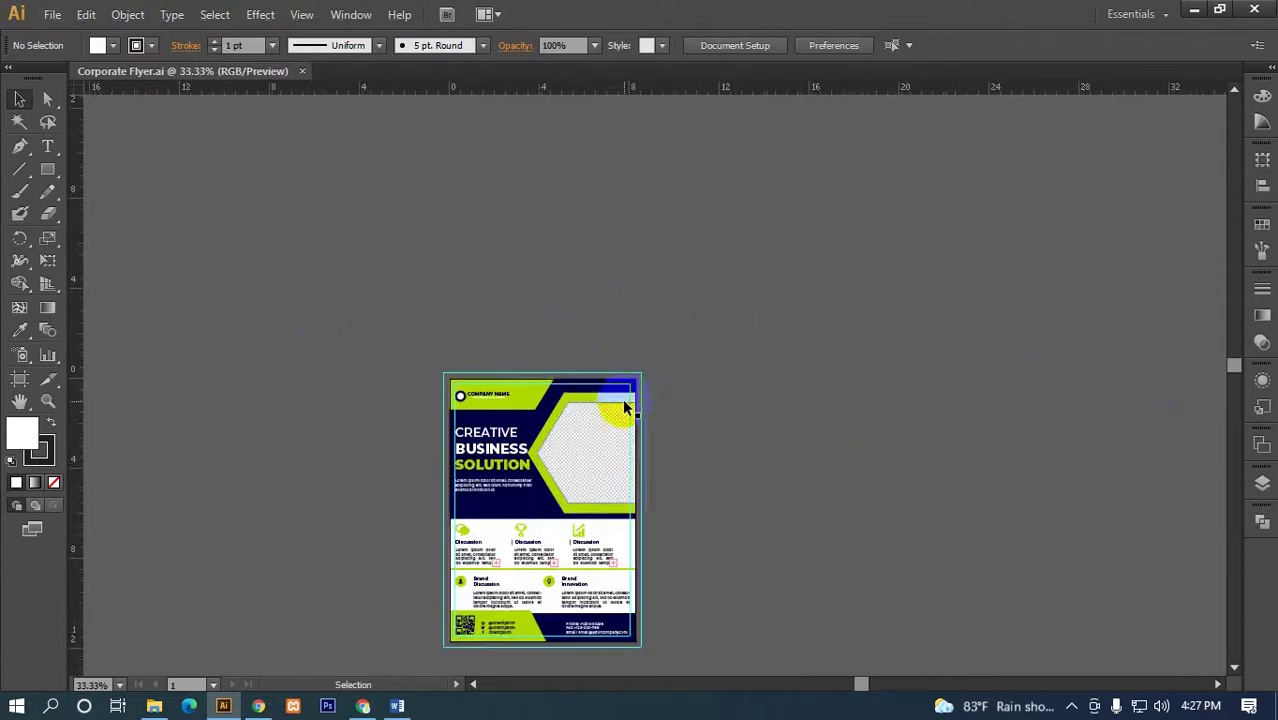
scroll(1004, 260, up, 3)
scroll(1101, 320, down, 1)
scroll(887, 385, down, 3)
scroll(862, 355, right, 4)
scroll(862, 355, up, 1)
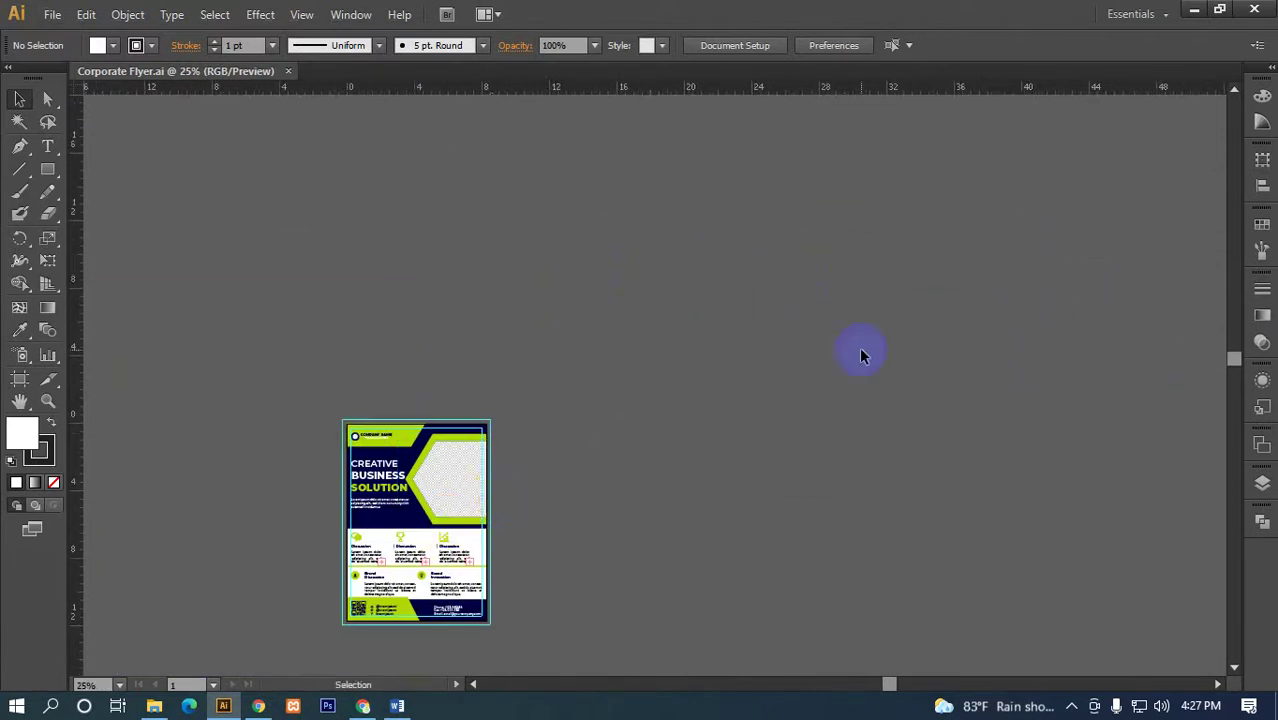
scroll(762, 428, left, 2)
scroll(457, 497, up, 3)
scroll(494, 494, right, 1)
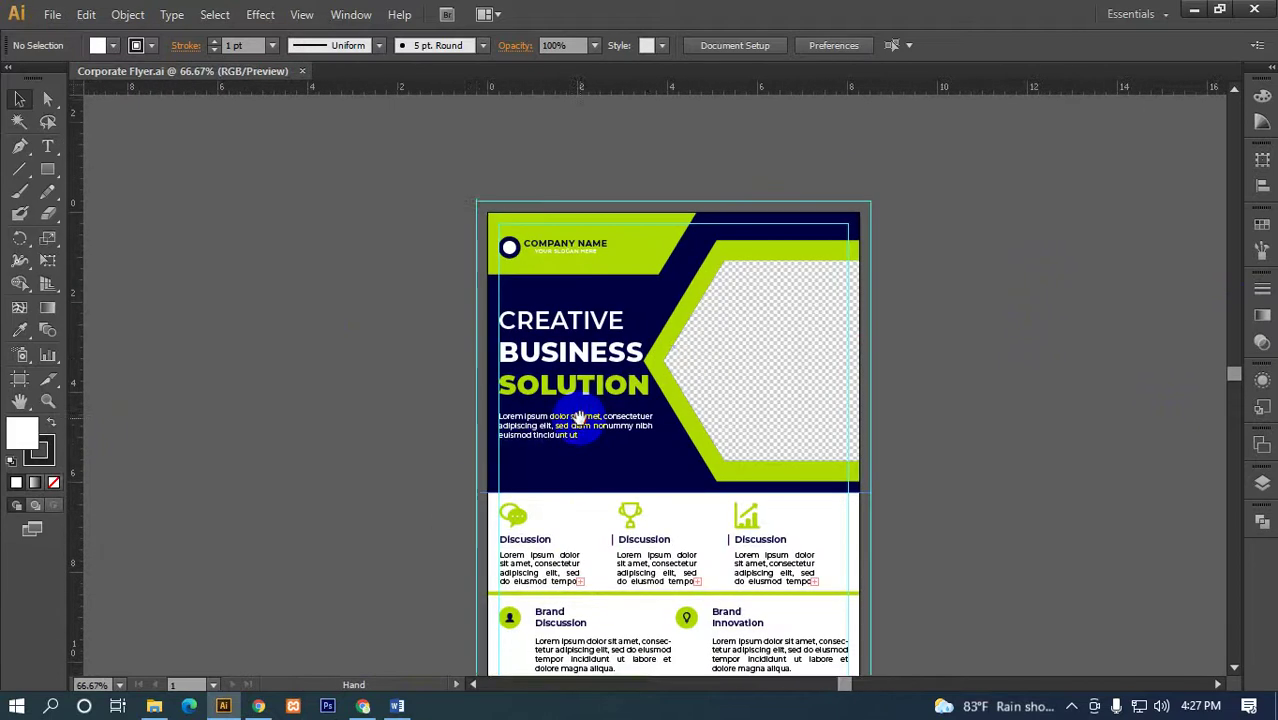
scroll(473, 319, right, 1)
scroll(593, 365, down, 1)
scroll(530, 300, down, 1)
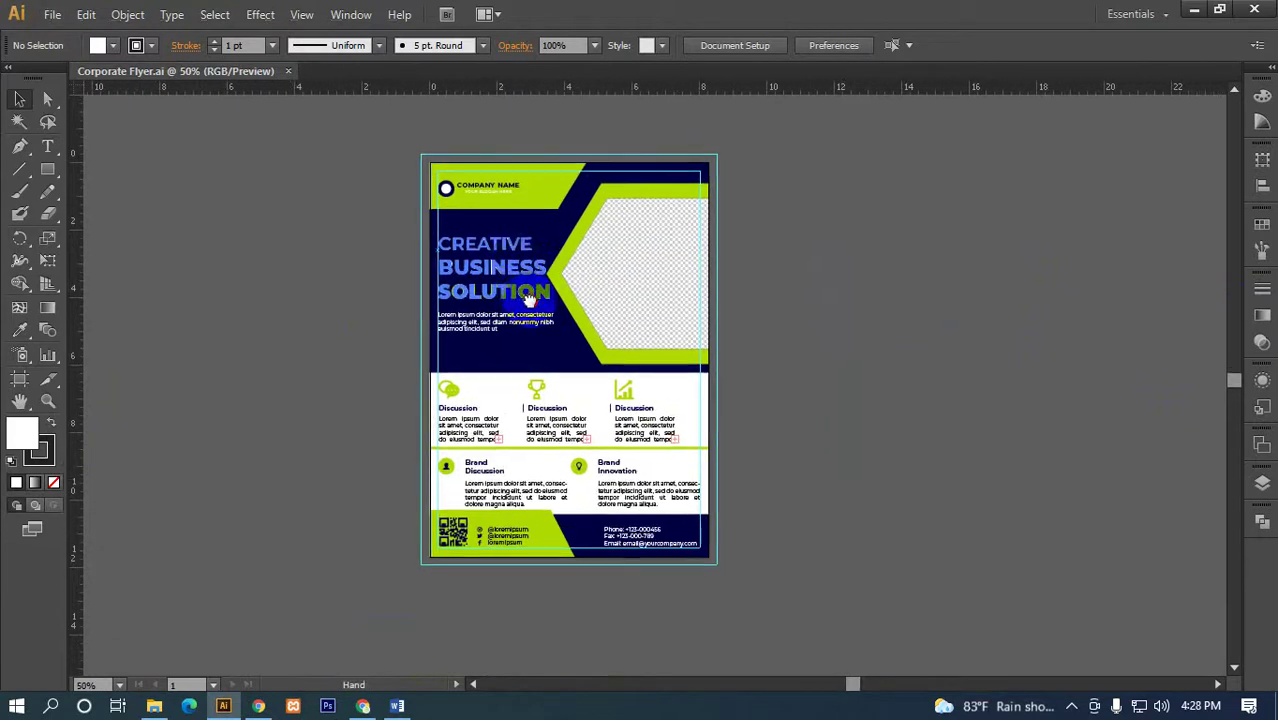
scroll(530, 300, up, 1)
scroll(518, 265, right, 1)
scroll(460, 326, left, 1)
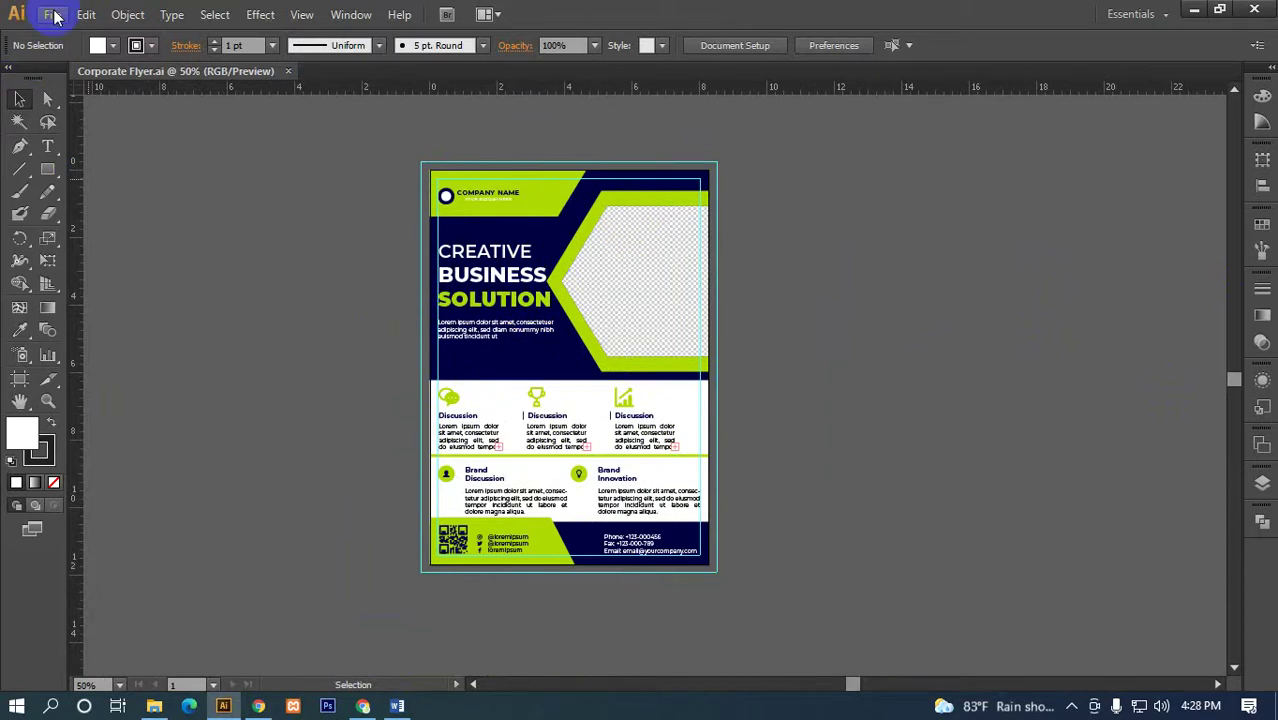
click(55, 16)
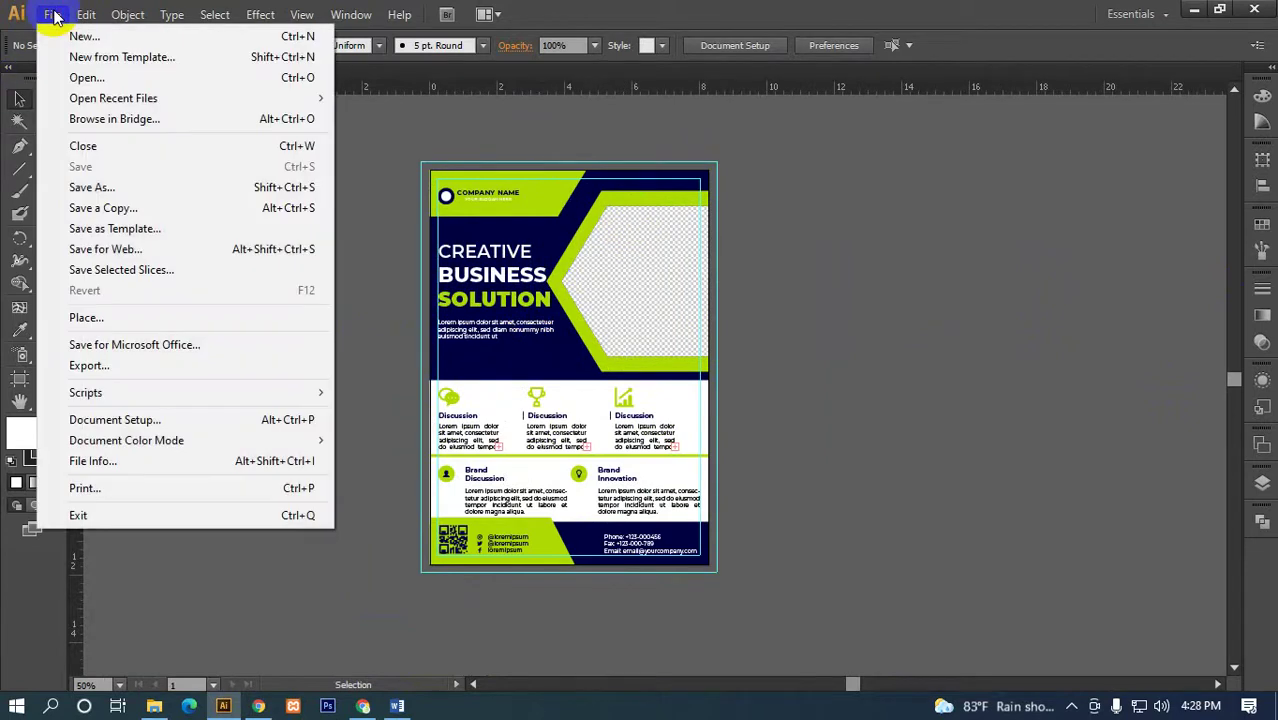
- Through Save As, keep Adobe Illustrator (*.AI) format and save as Corporate Flyer.ai
click(109, 189)
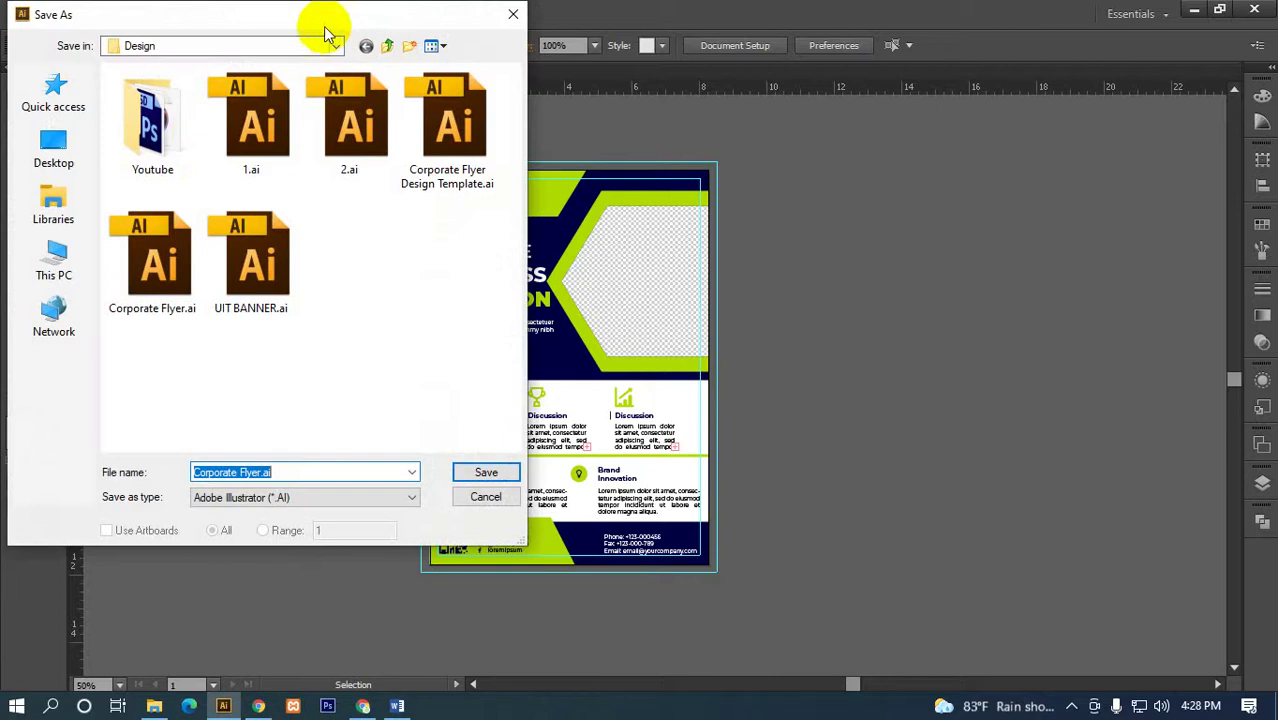
mouse_move(323, 26)
mouse_down()
mouse_move(391, 45)
mouse_move(703, 22)
mouse_up()
click(698, 493)
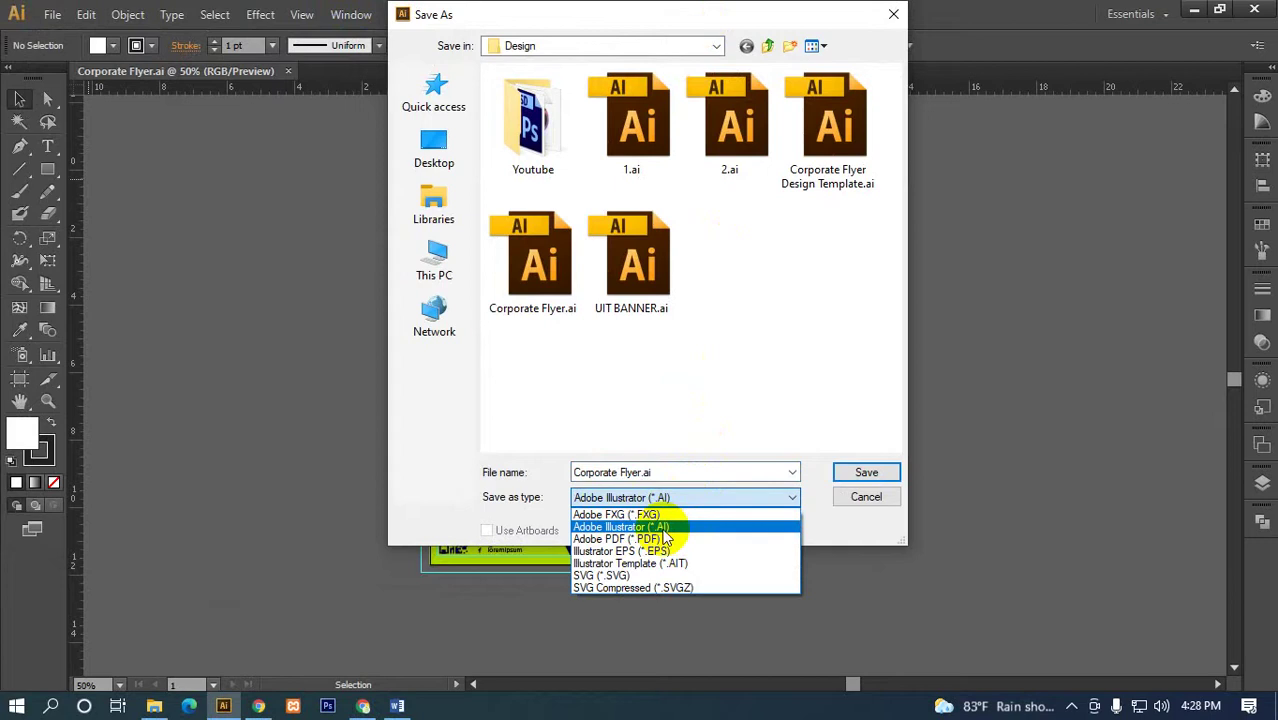
click(662, 528)
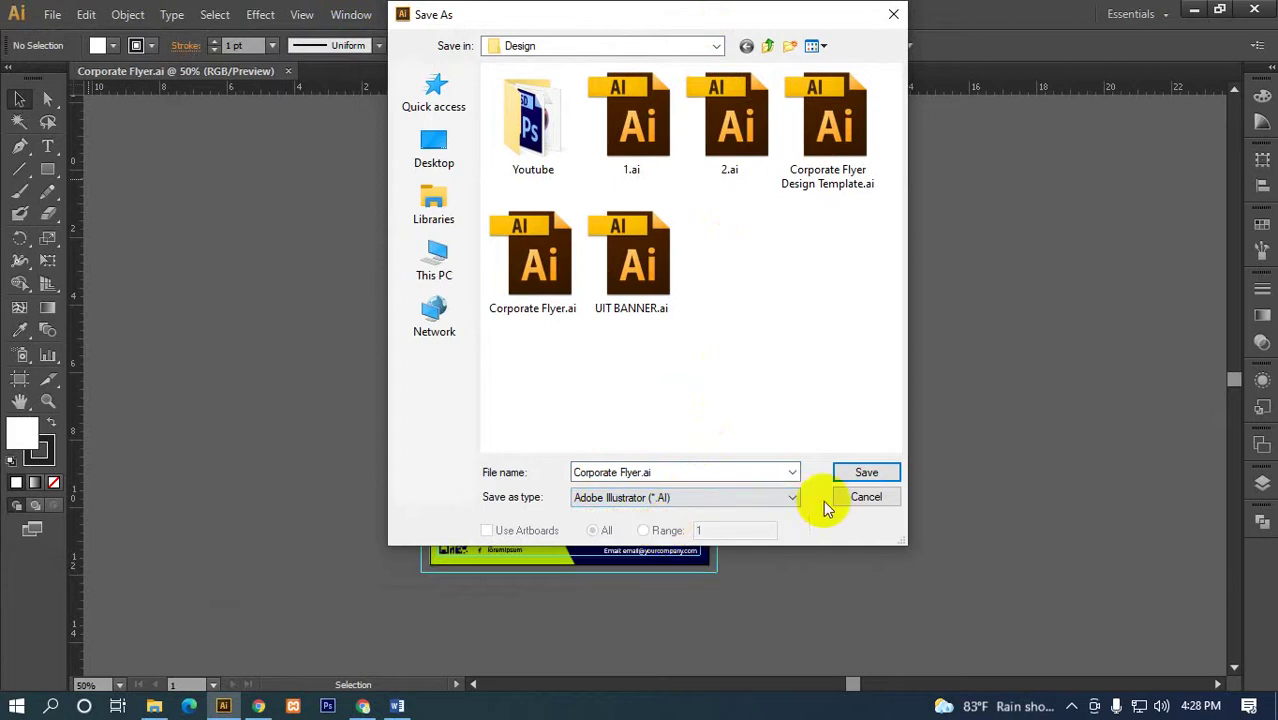
click(862, 476)
- Select the flyer's clip group and release its clipping mask
scroll(435, 432, up, 3)
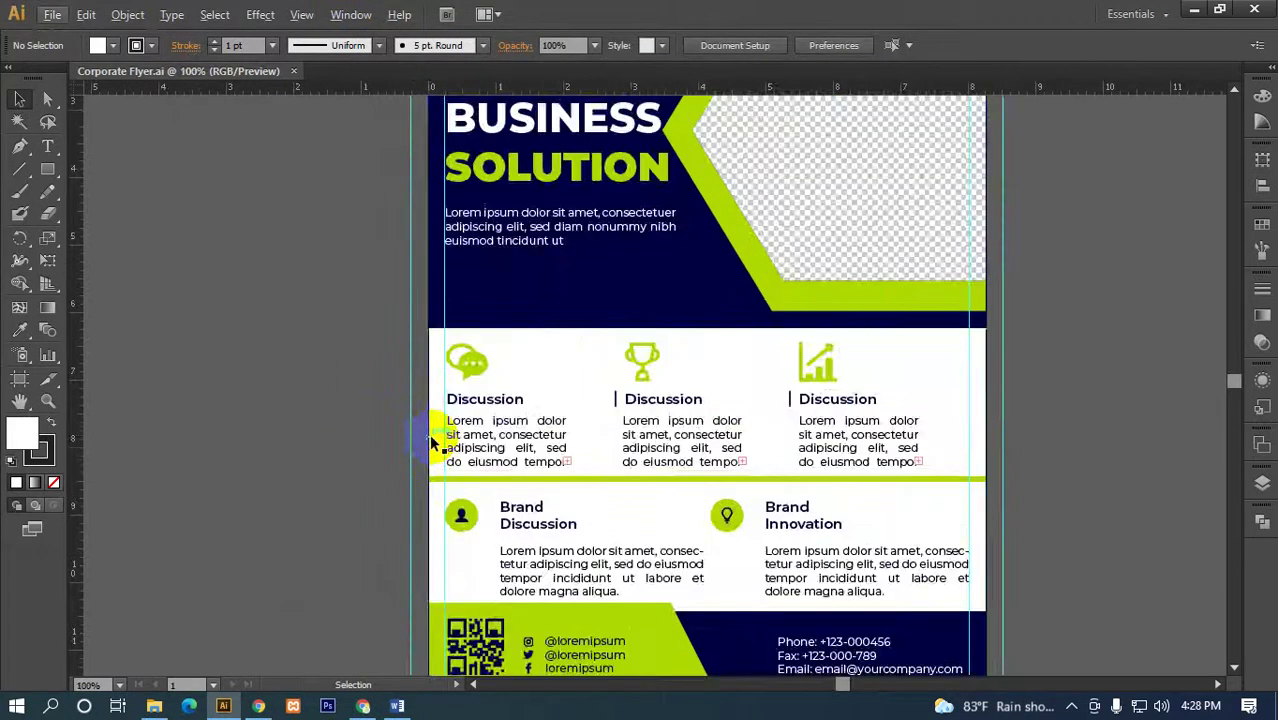
scroll(550, 346, down, 2)
drag(584, 285, 503, 382)
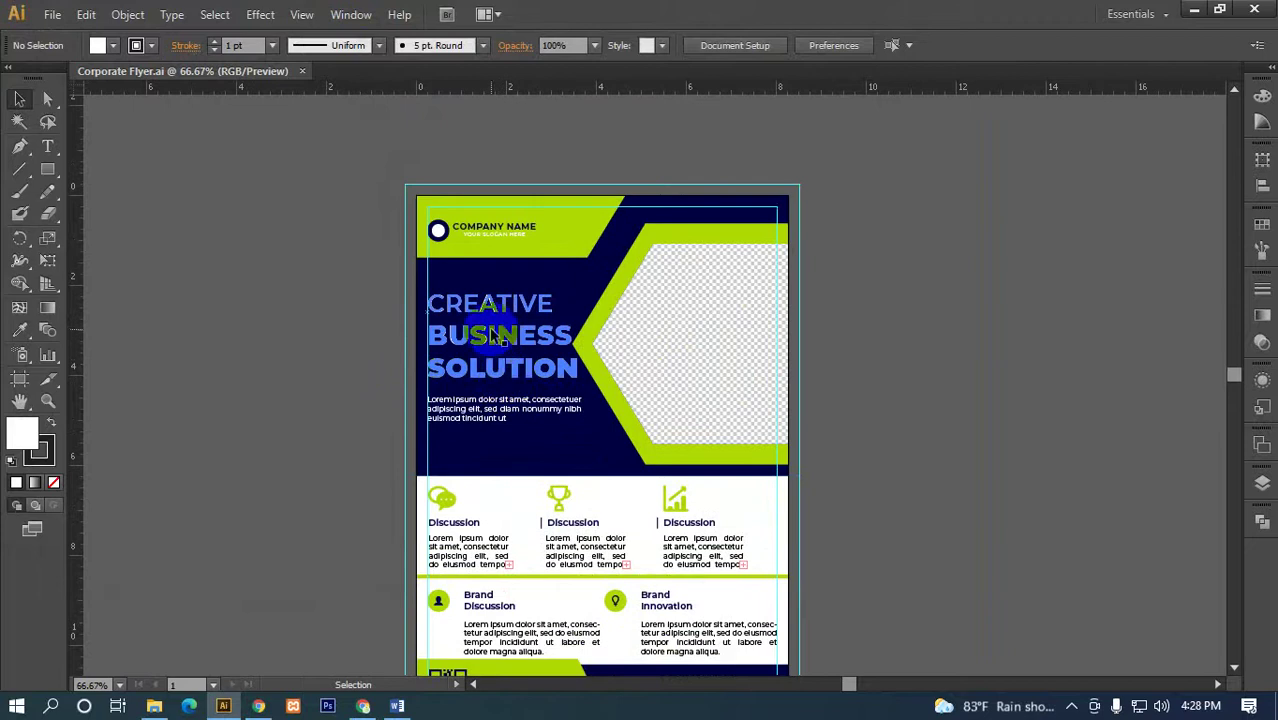
click(497, 372)
scroll(471, 442, down, 3)
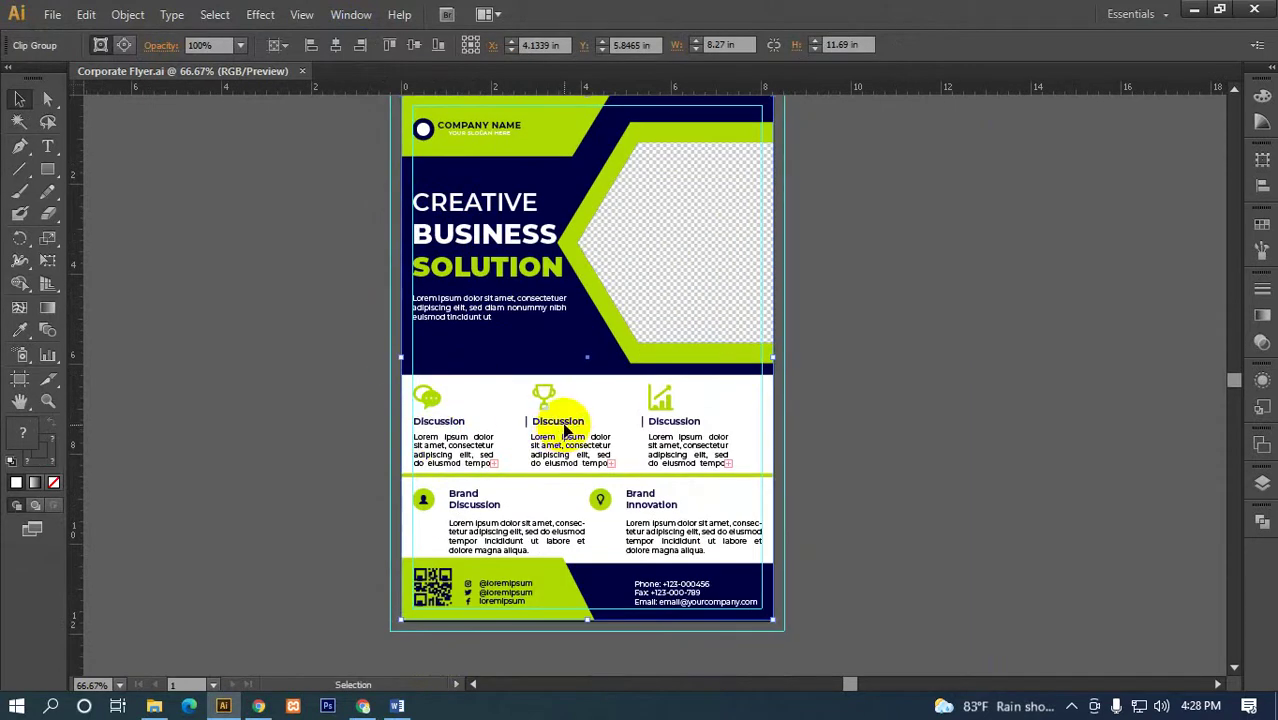
scroll(685, 443, down, 2)
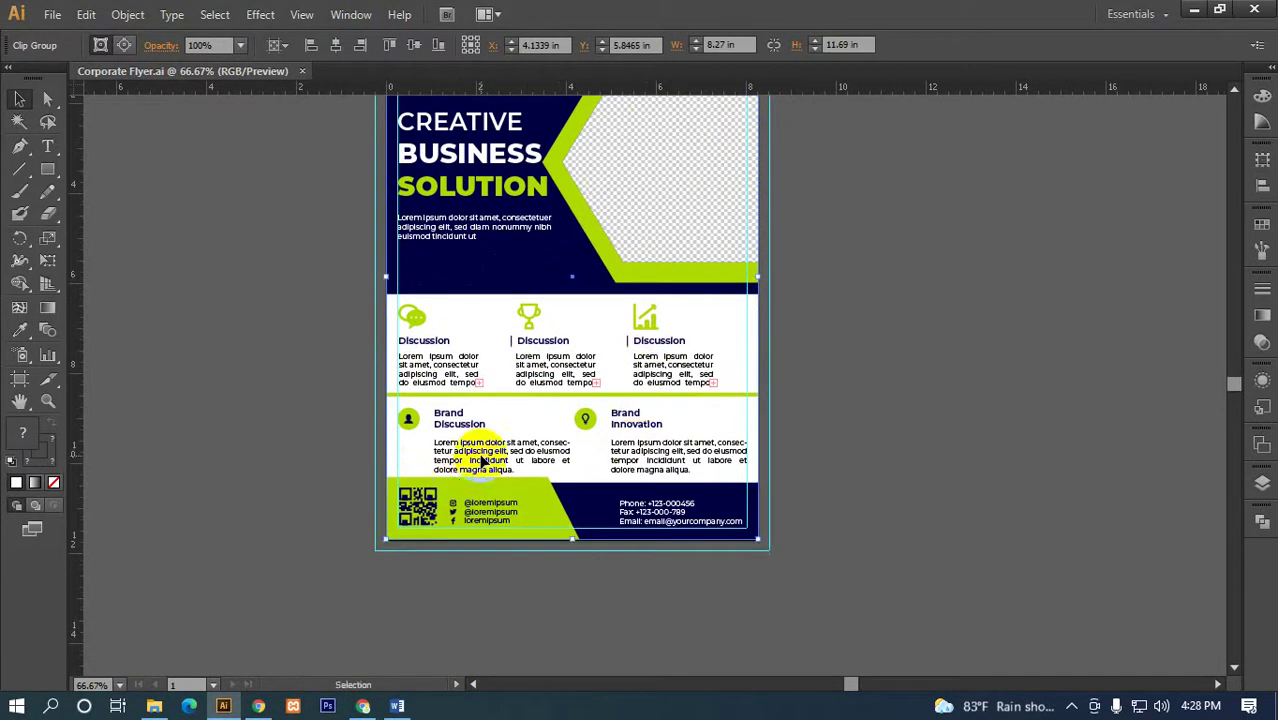
scroll(560, 403, down, 2)
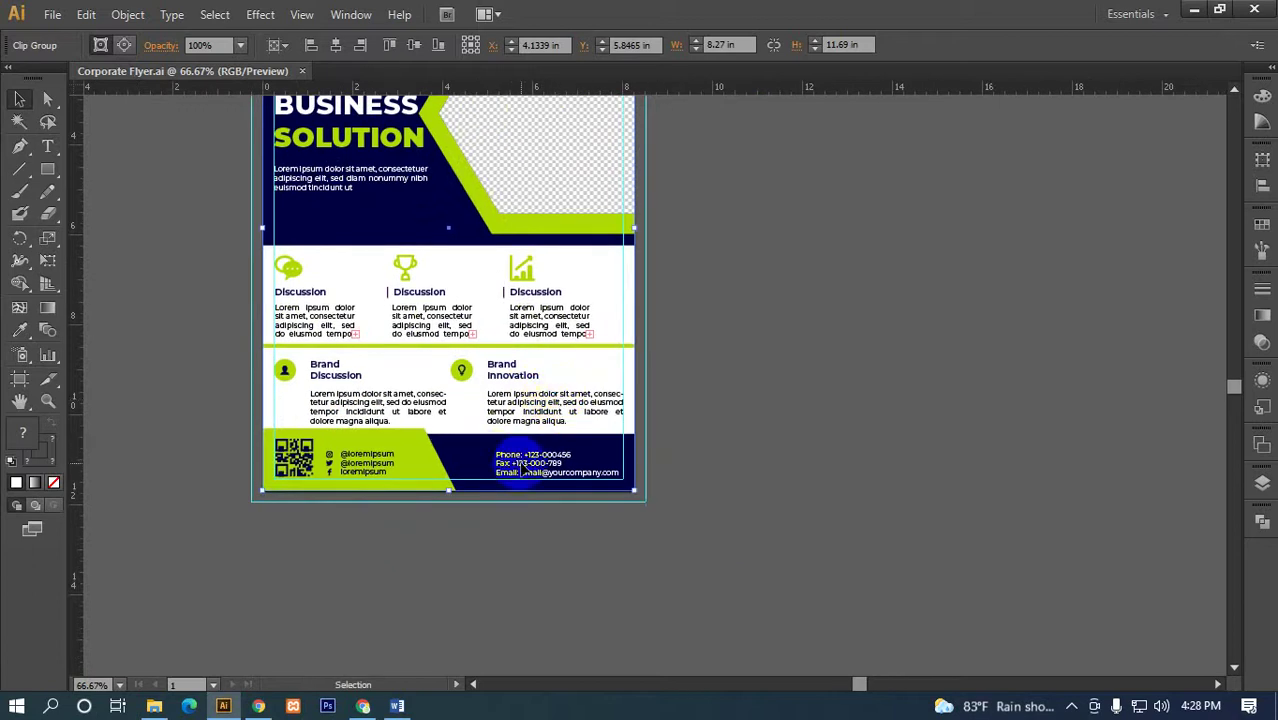
scroll(520, 400, up, 2)
scroll(528, 385, up, 2)
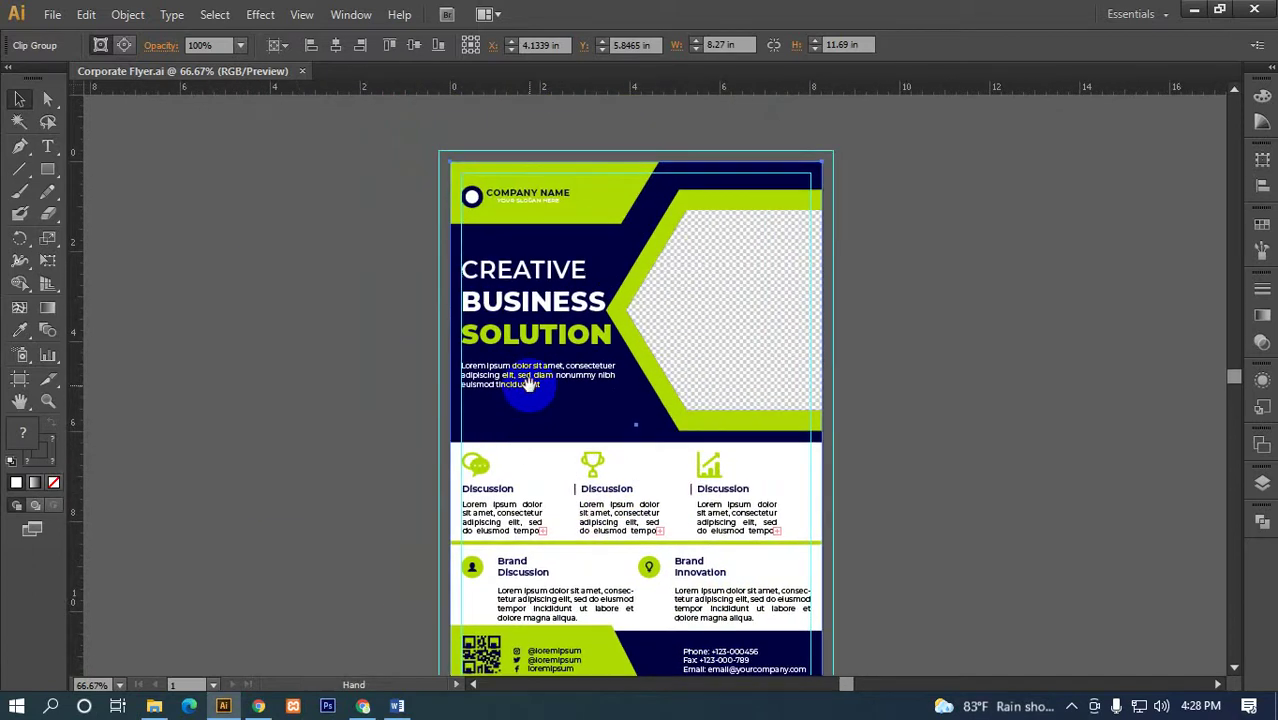
right_click(510, 320)
click(560, 427)
click(298, 420)
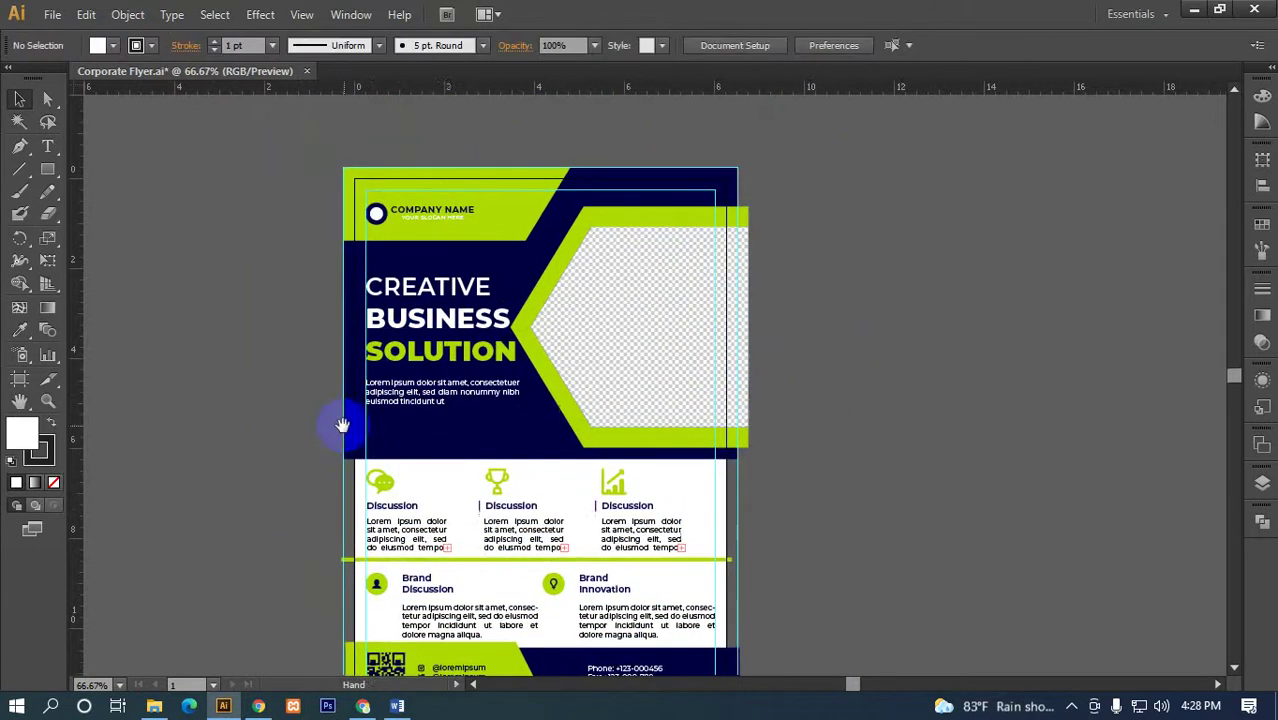
click(529, 348)
scroll(500, 345, up, 1)
scroll(445, 340, up, 1)
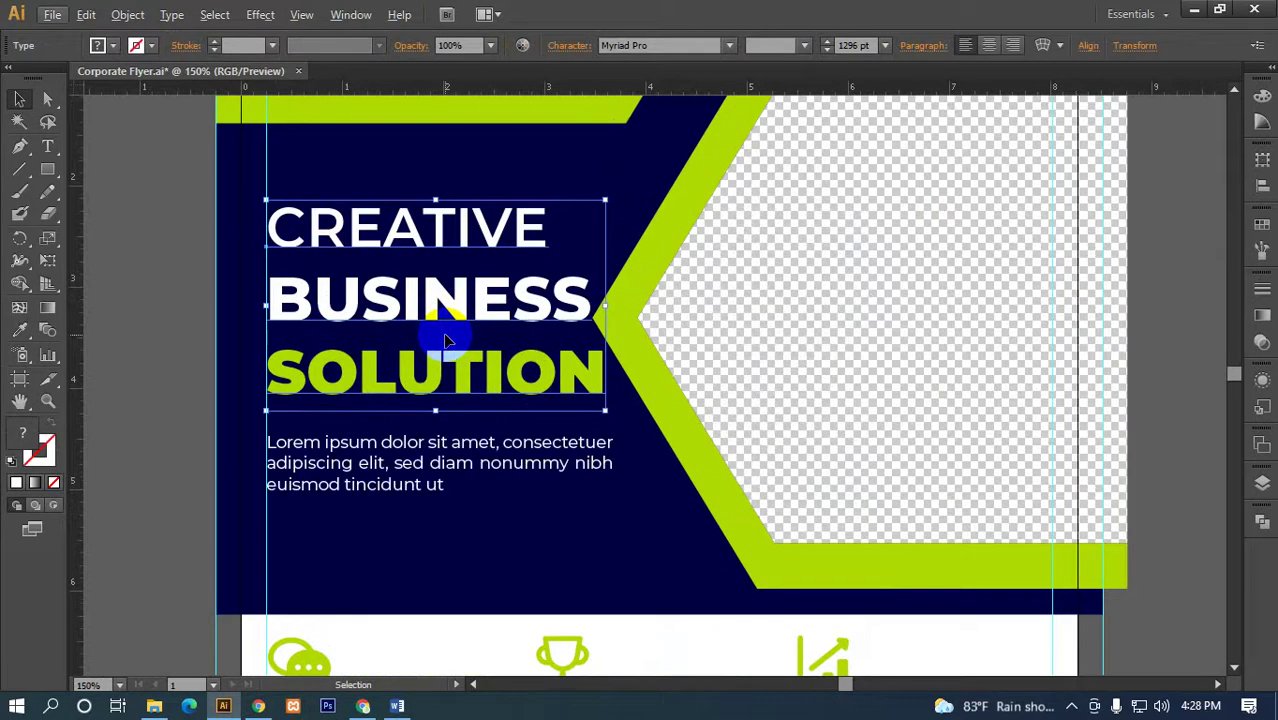
scroll(447, 340, up, 1)
scroll(450, 338, up, 1)
drag(412, 377, 595, 441)
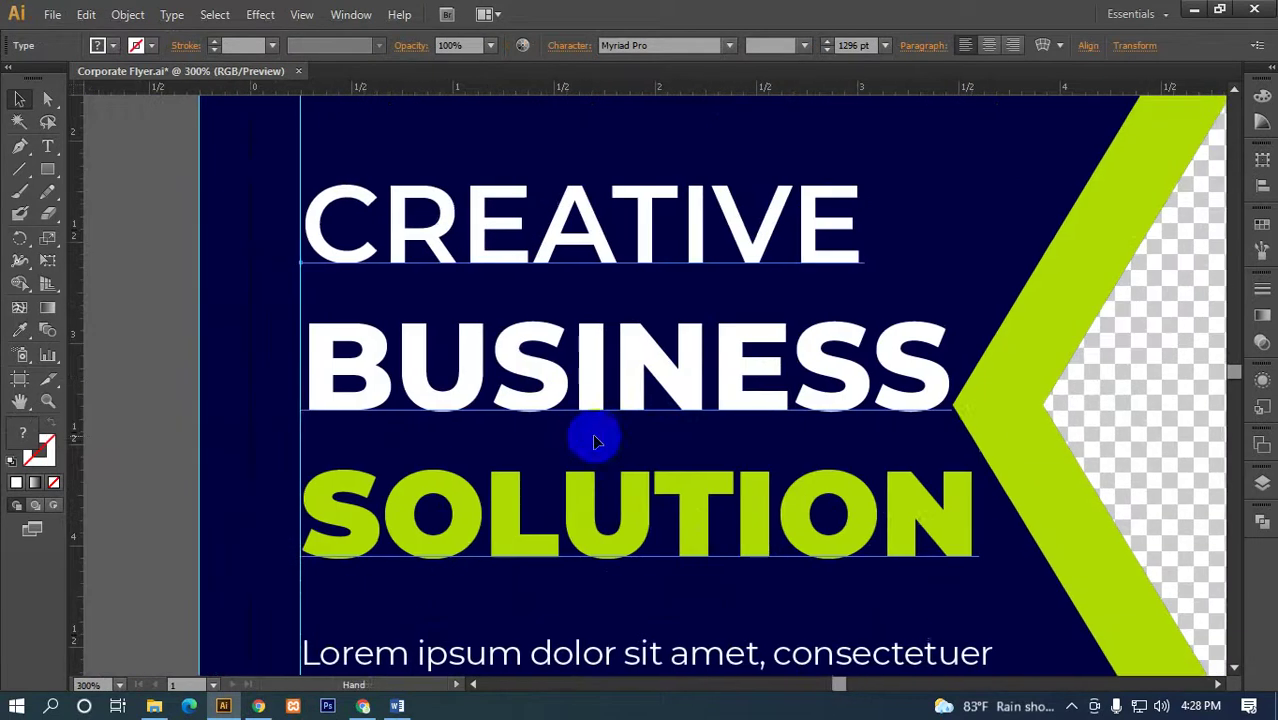
scroll(540, 380, down, 1)
scroll(460, 358, left, 1)
scroll(437, 370, up, 2)
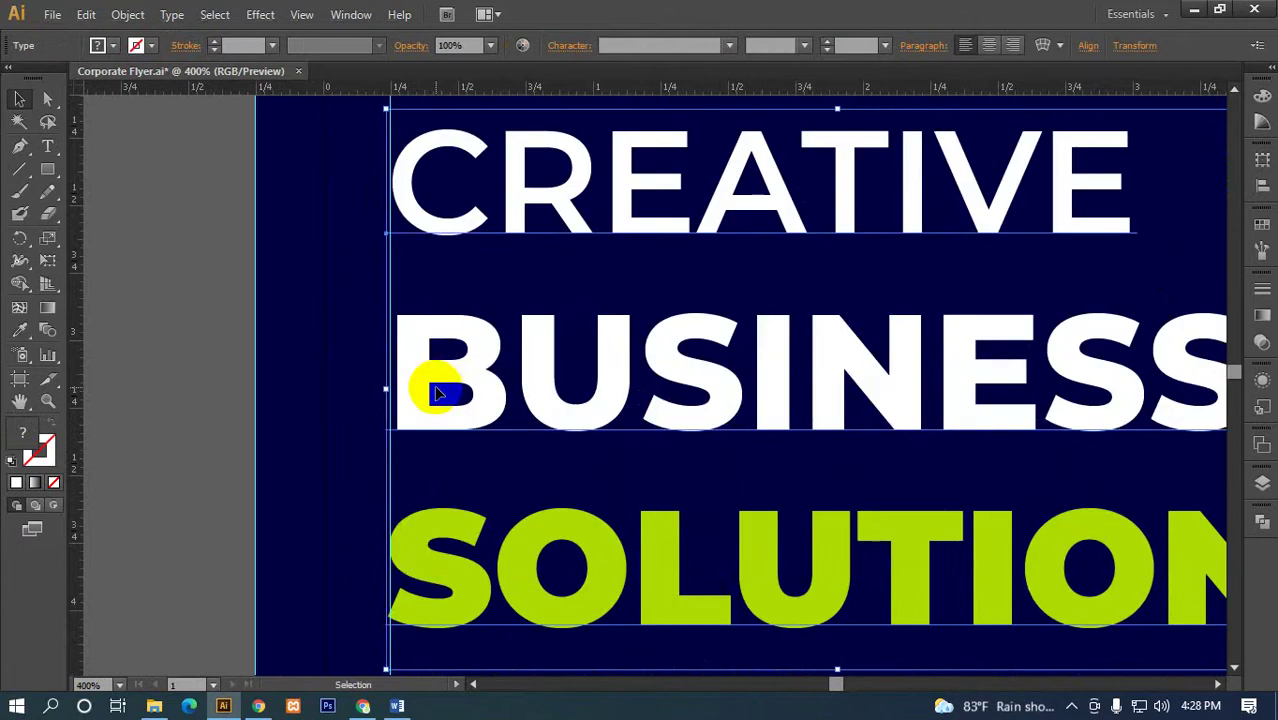
scroll(440, 391, down, 2)
scroll(440, 391, down, 1)
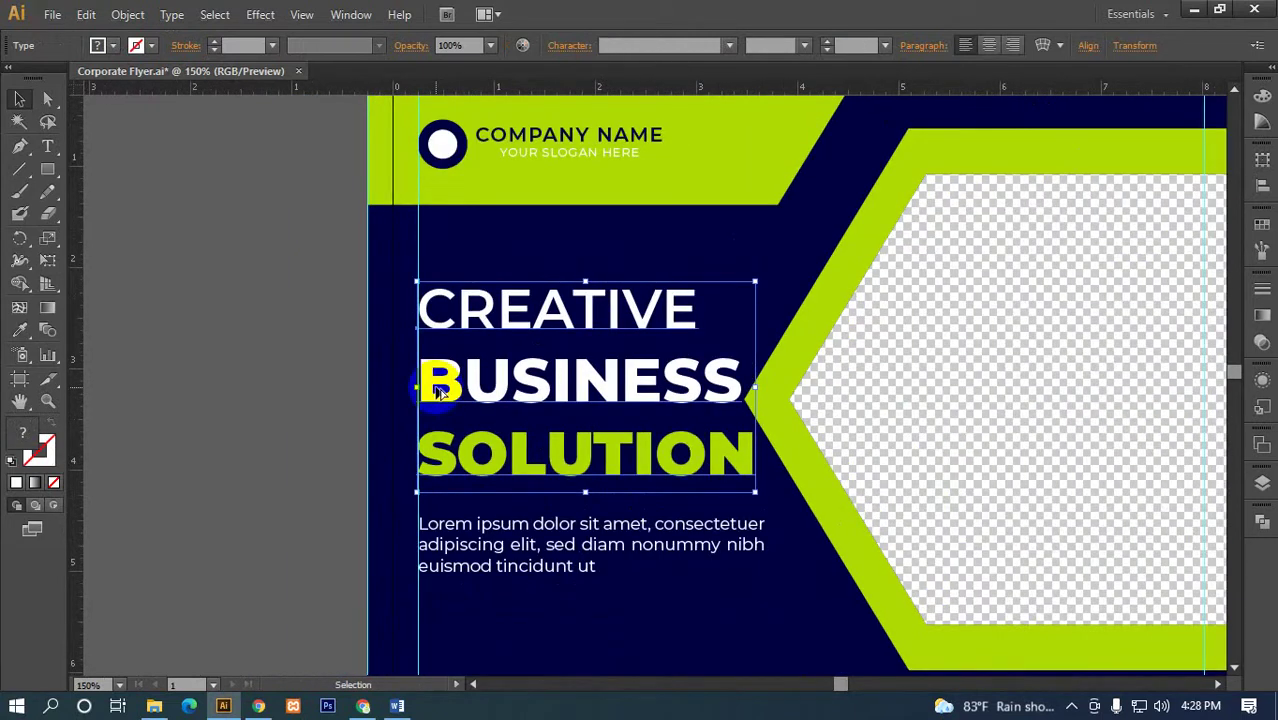
scroll(440, 391, up, 1)
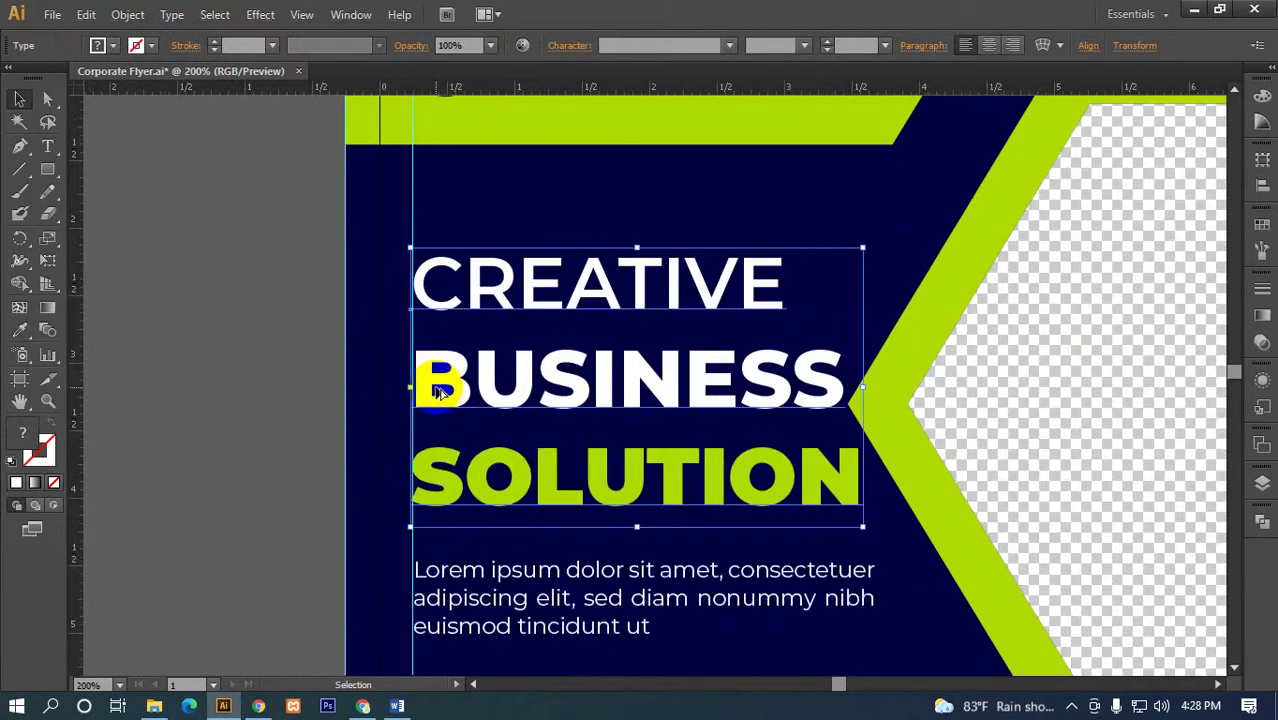
scroll(440, 391, down, 4)
scroll(485, 406, down, 3)
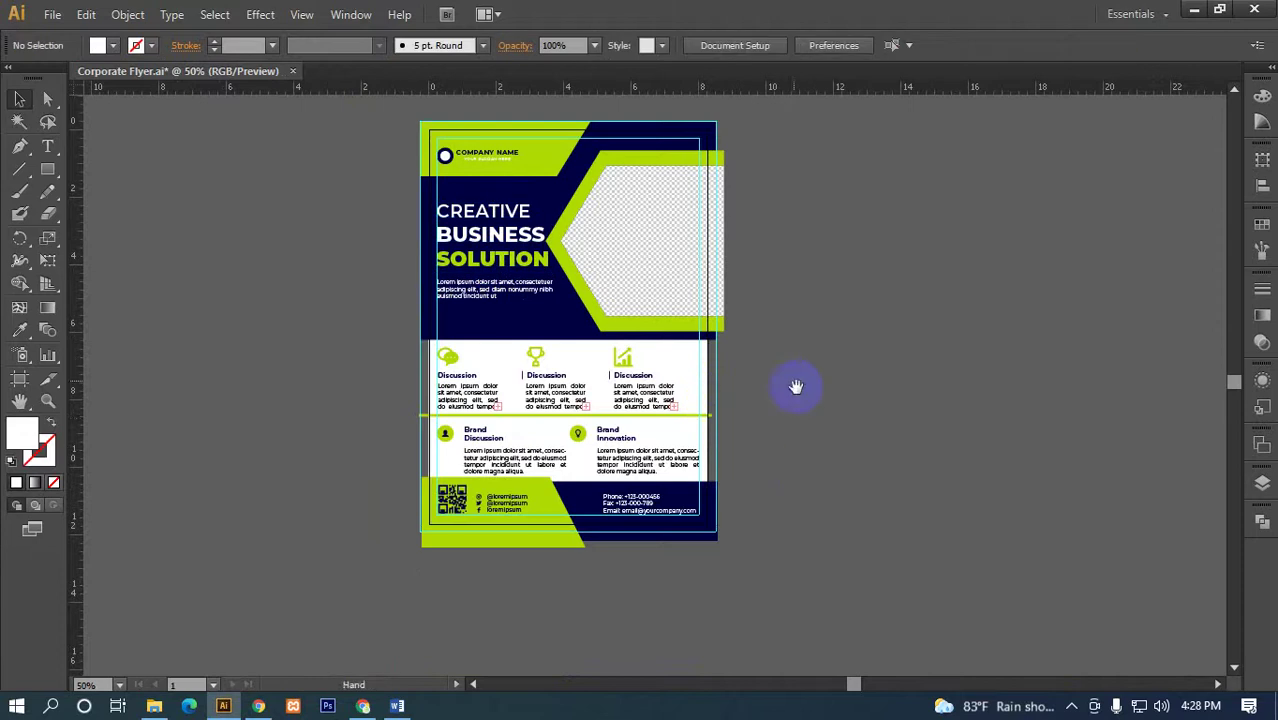
drag(796, 386, 803, 462)
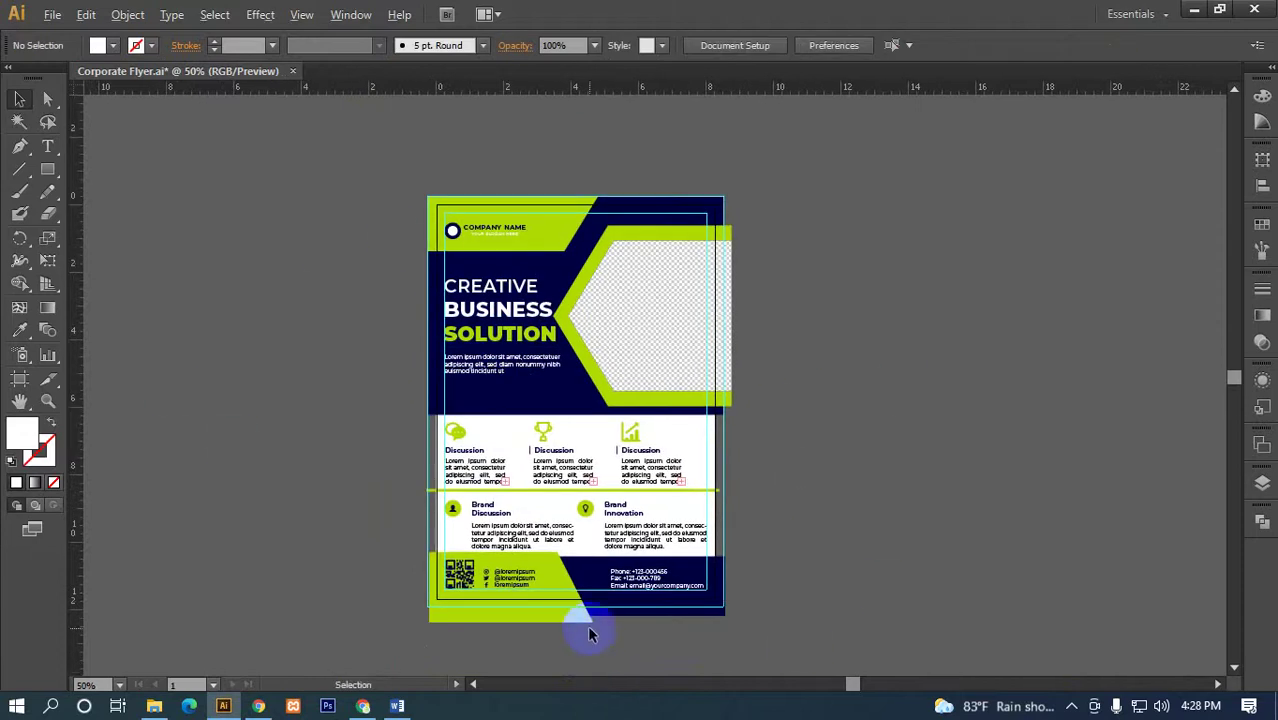
scroll(588, 633, up, 1)
drag(536, 248, 573, 334)
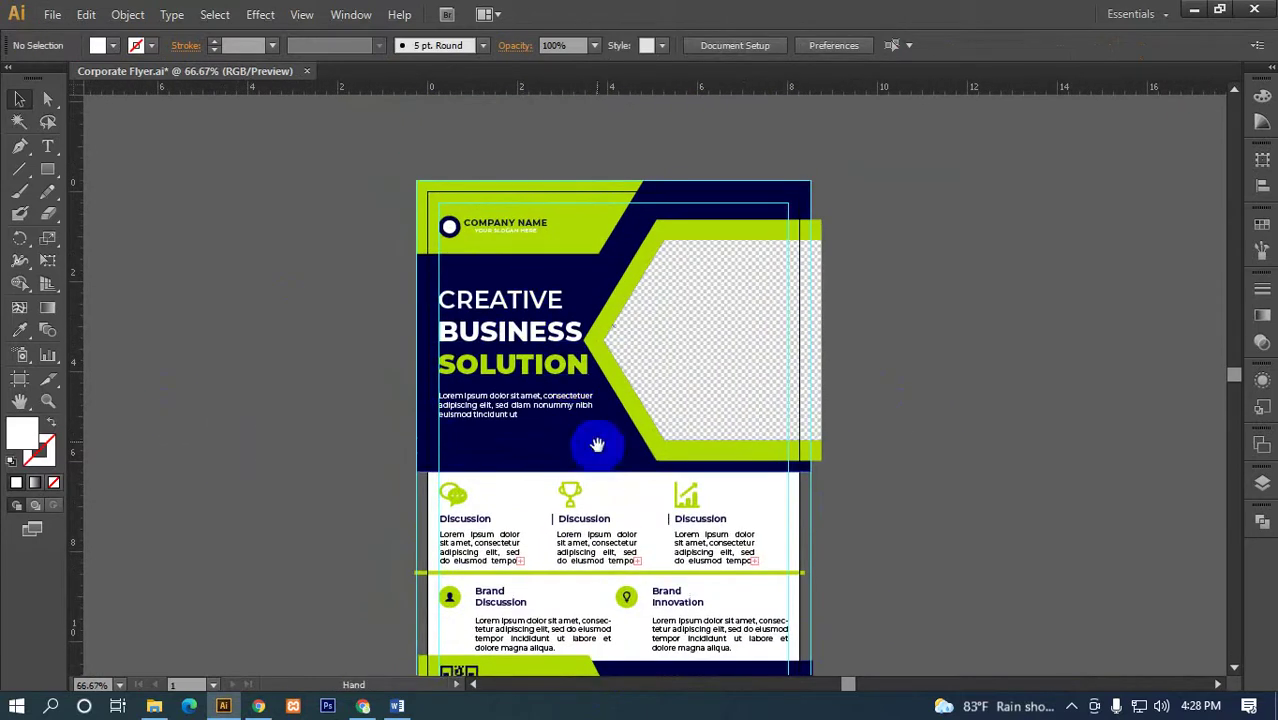
drag(597, 444, 517, 371)
click(432, 303)
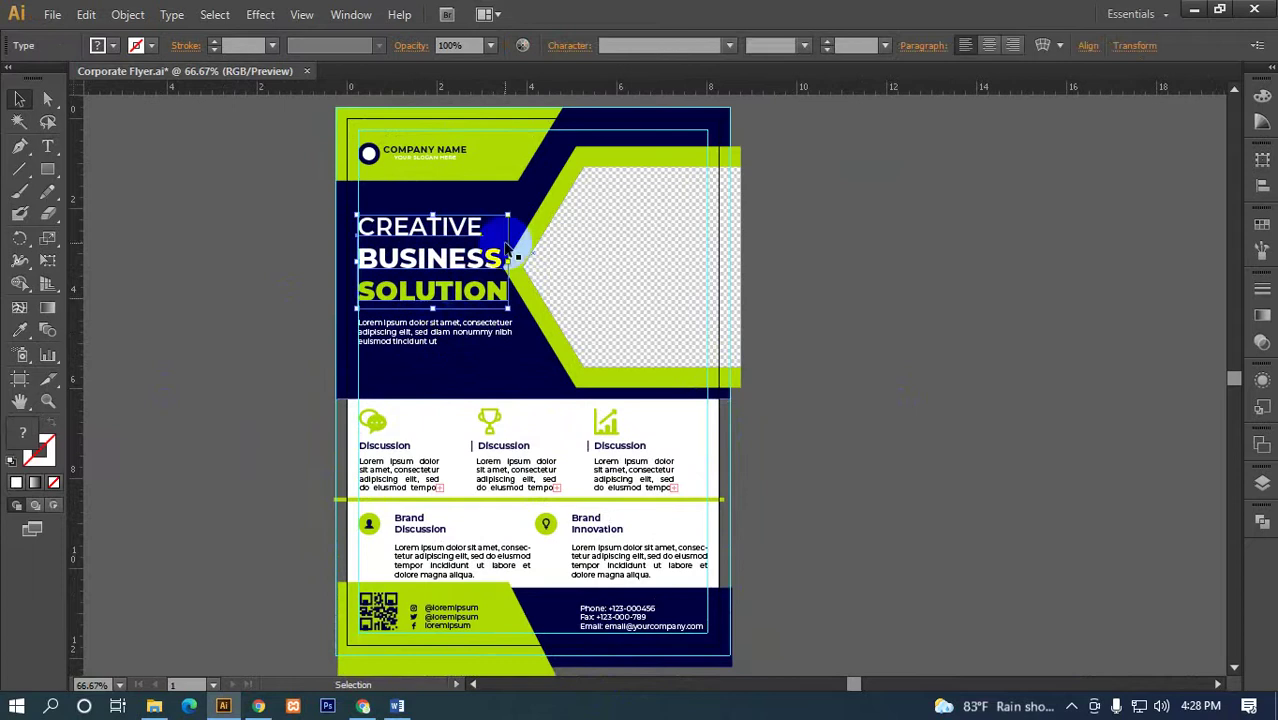
click(455, 332)
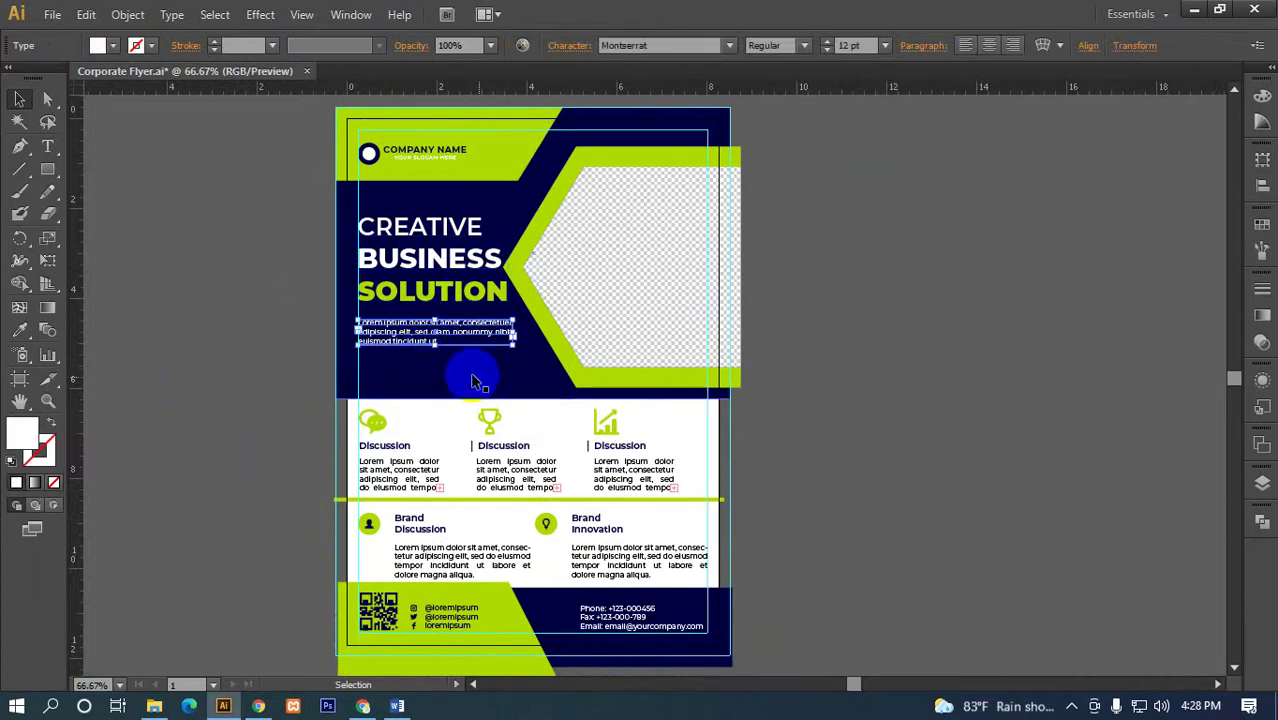
click(516, 474)
click(634, 476)
click(758, 487)
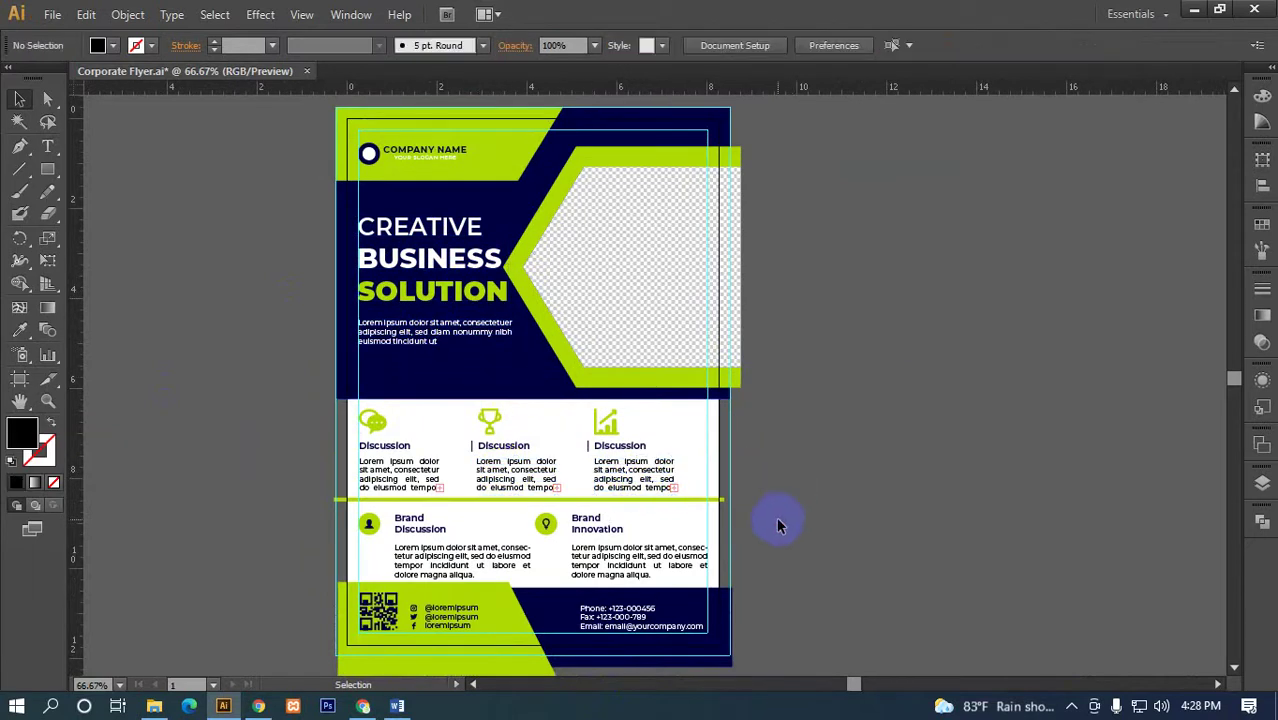
drag(776, 517, 698, 526)
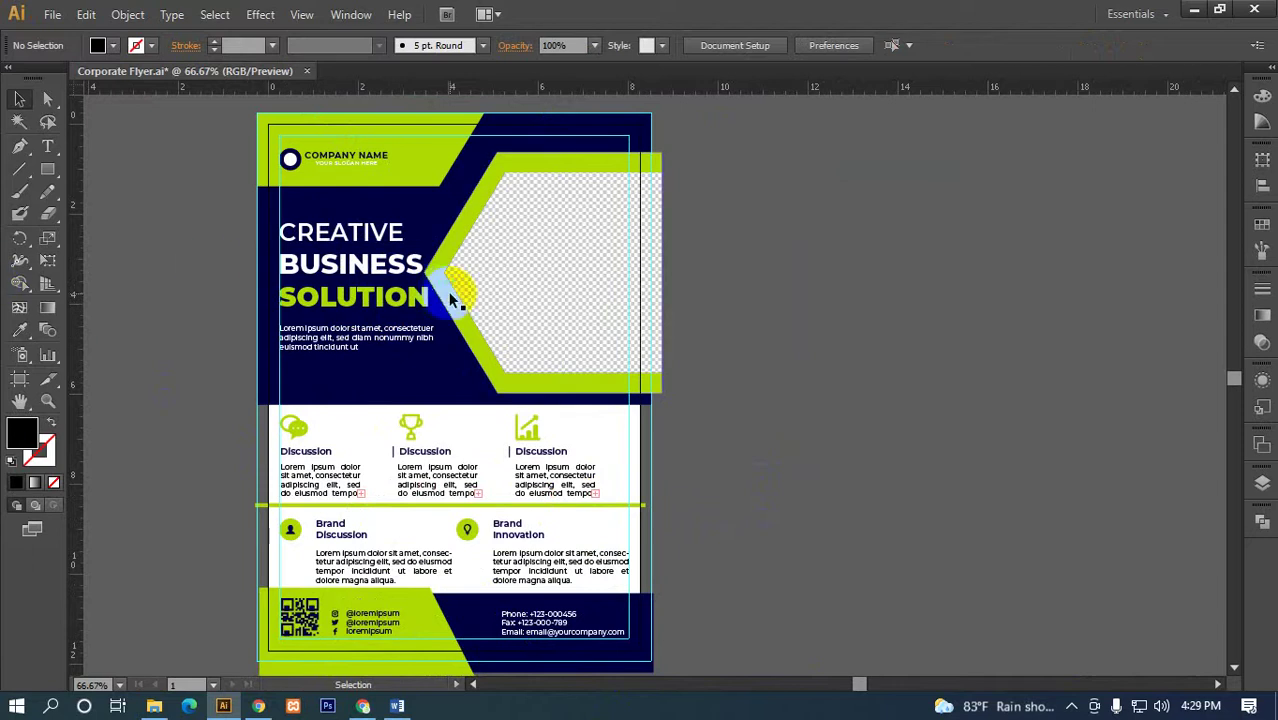
click(400, 295)
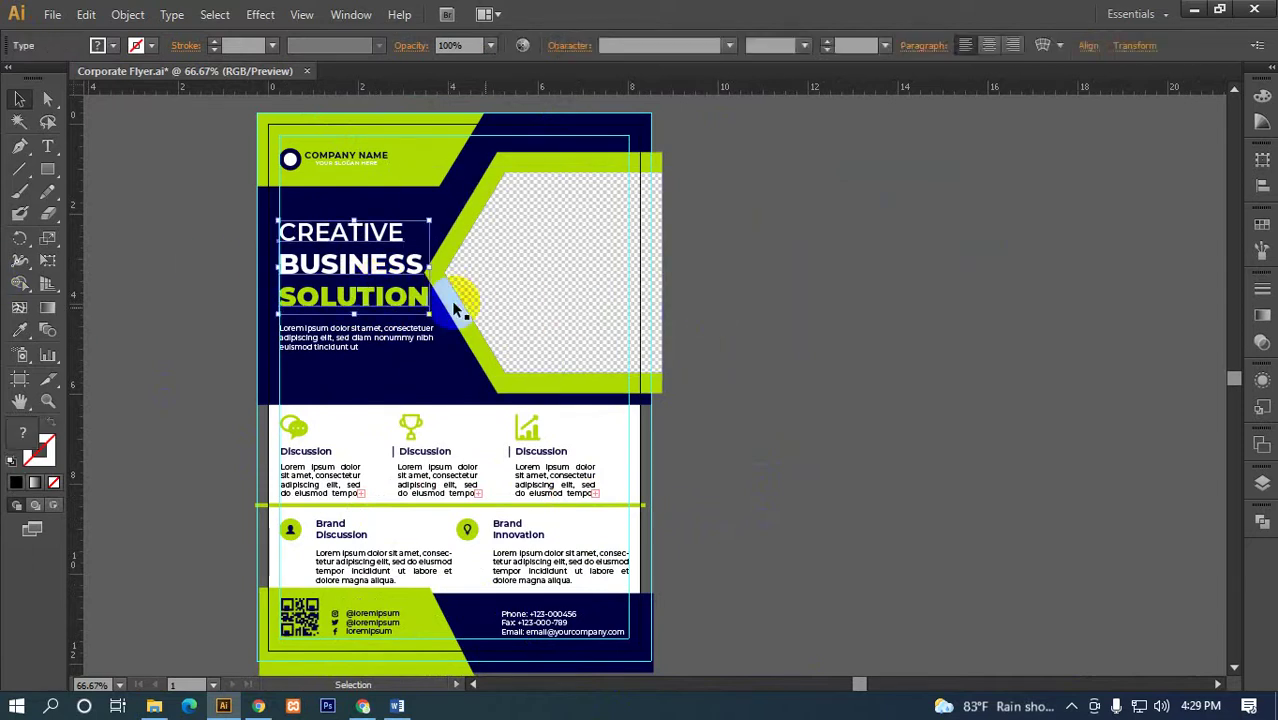
click(816, 337)
drag(786, 378, 841, 365)
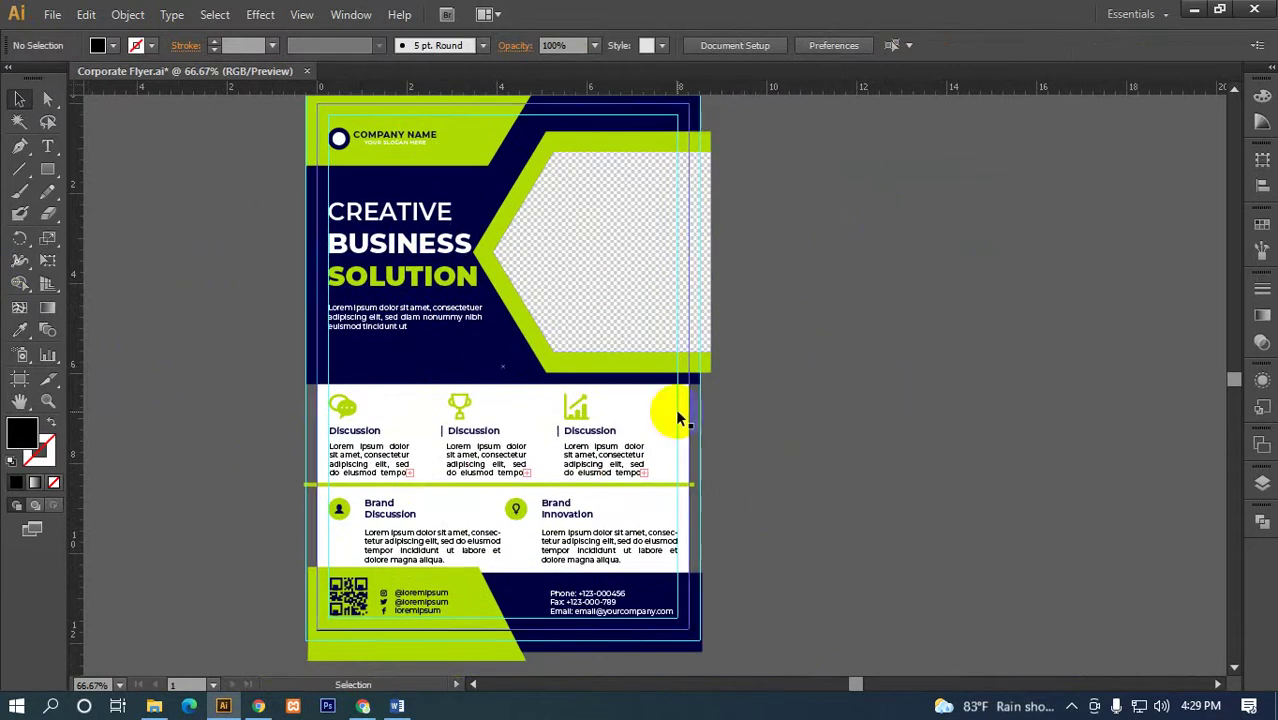
click(375, 318)
click(946, 445)
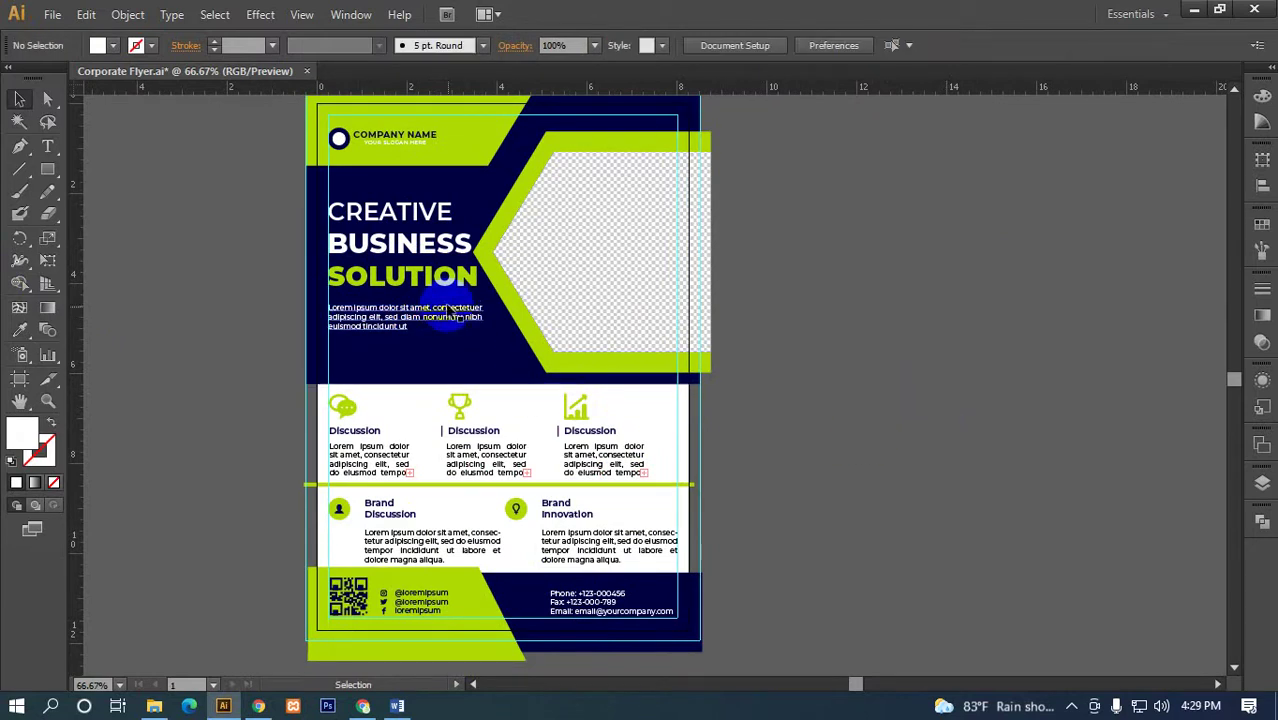
drag(322, 292, 505, 350)
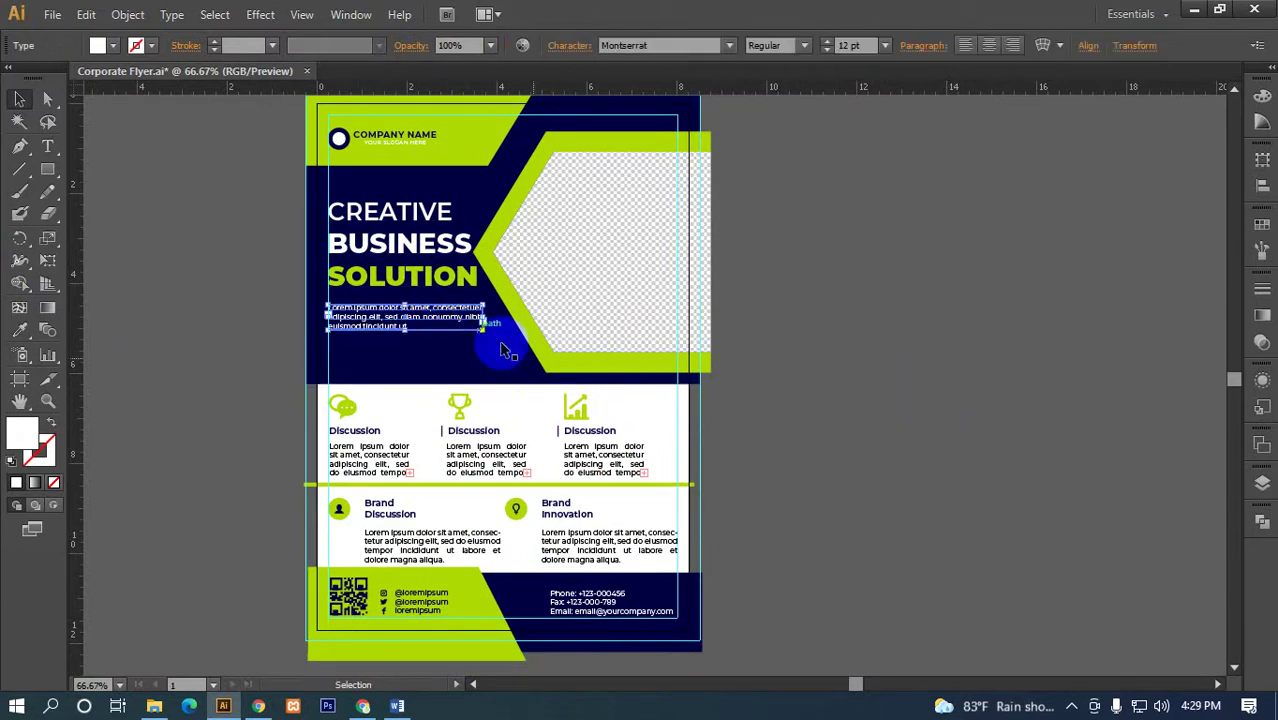
click(797, 404)
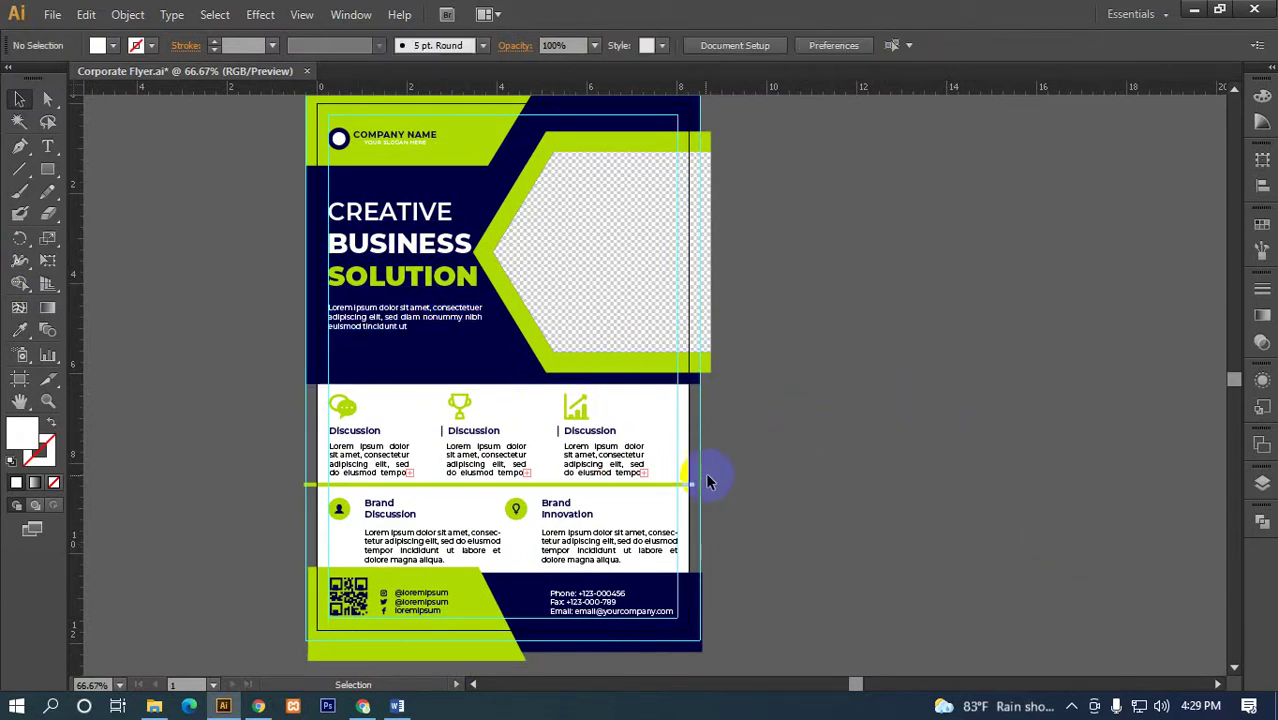
drag(488, 319, 540, 325)
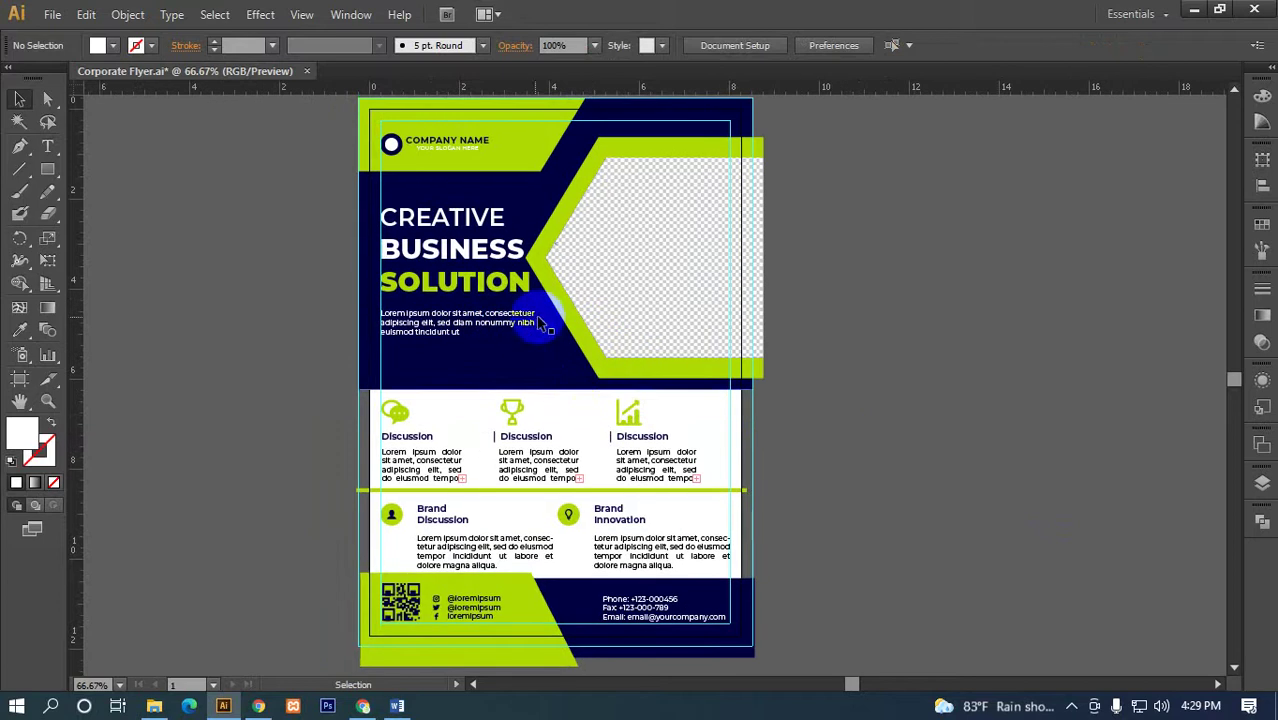
click(450, 265)
click(171, 343)
click(410, 272)
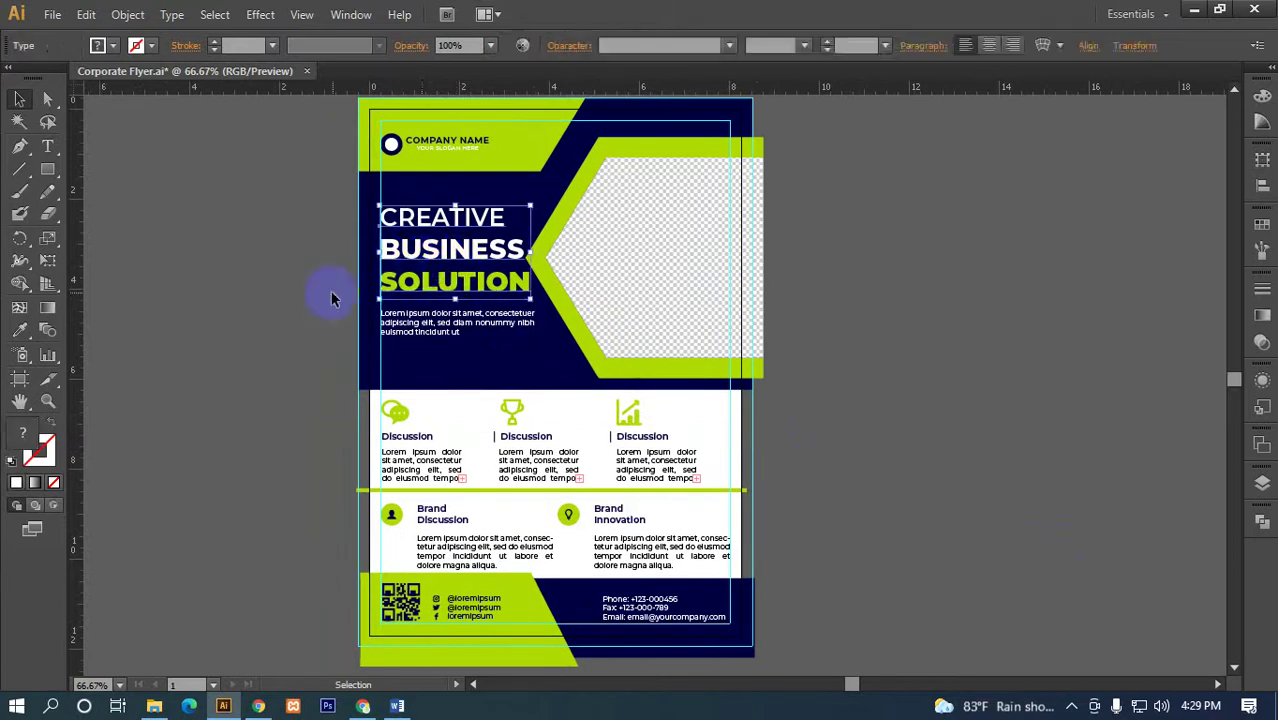
click(340, 268)
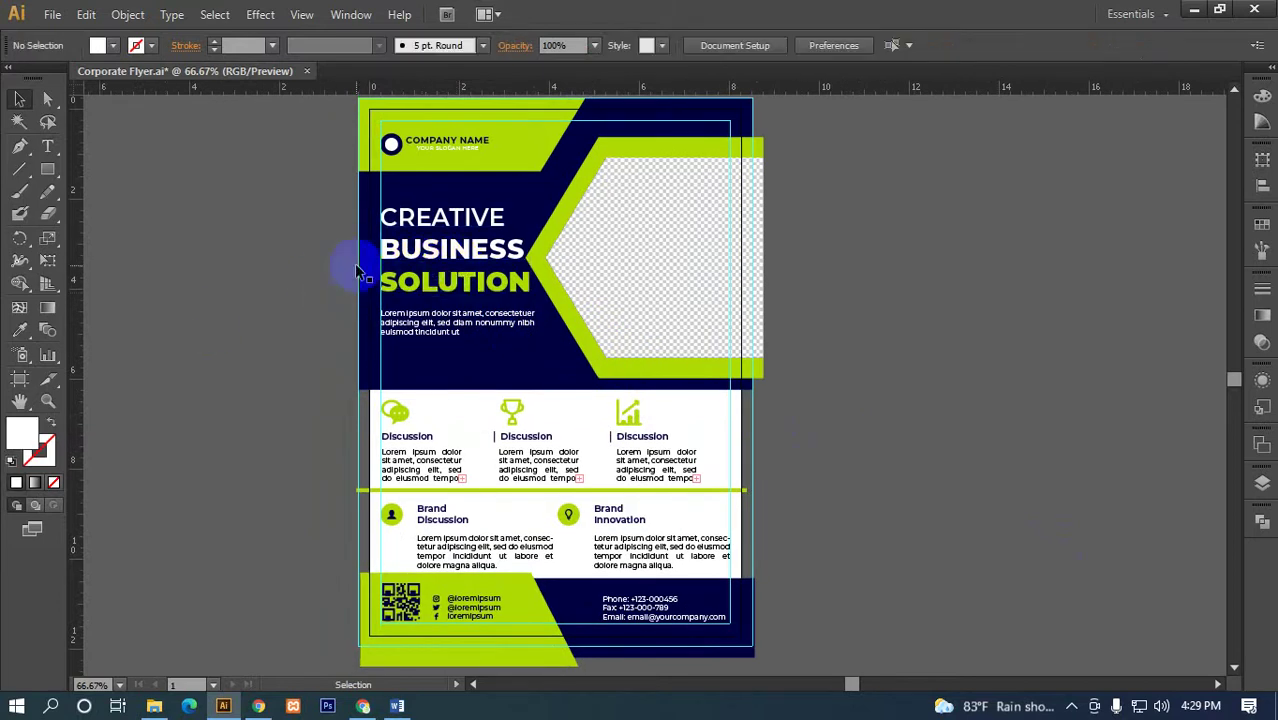
click(472, 256)
click(179, 306)
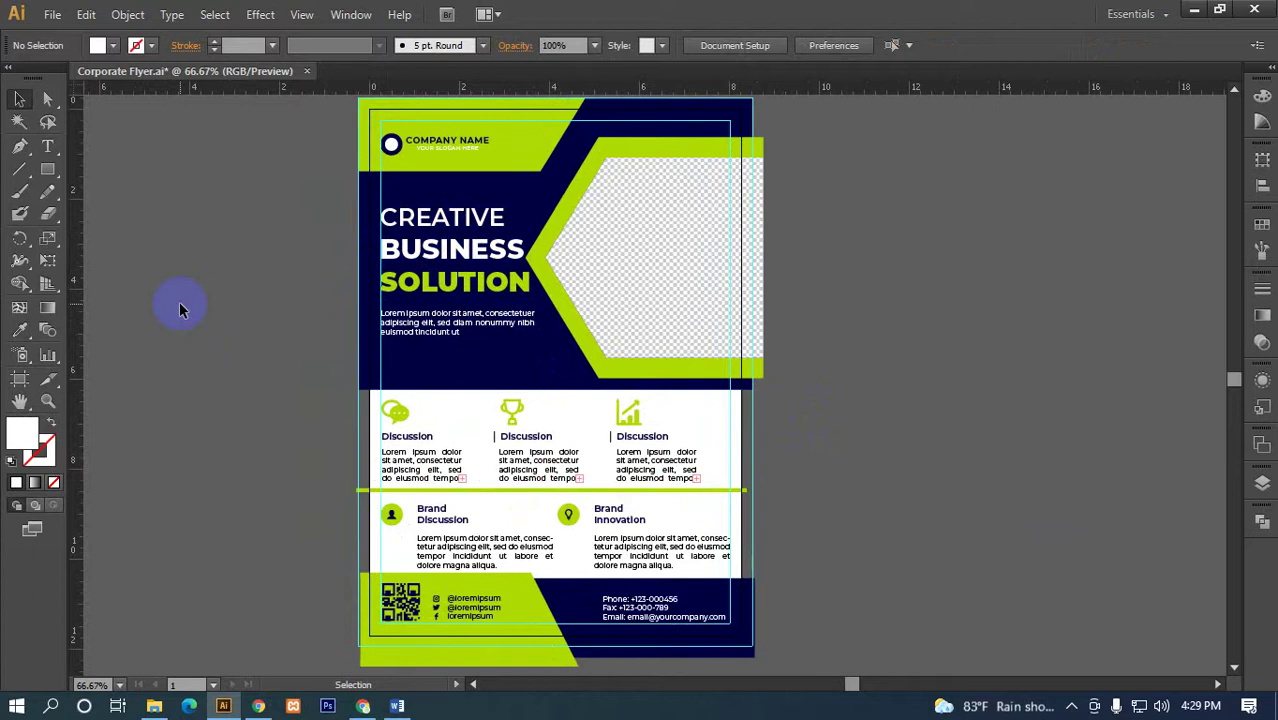
drag(216, 320, 394, 391)
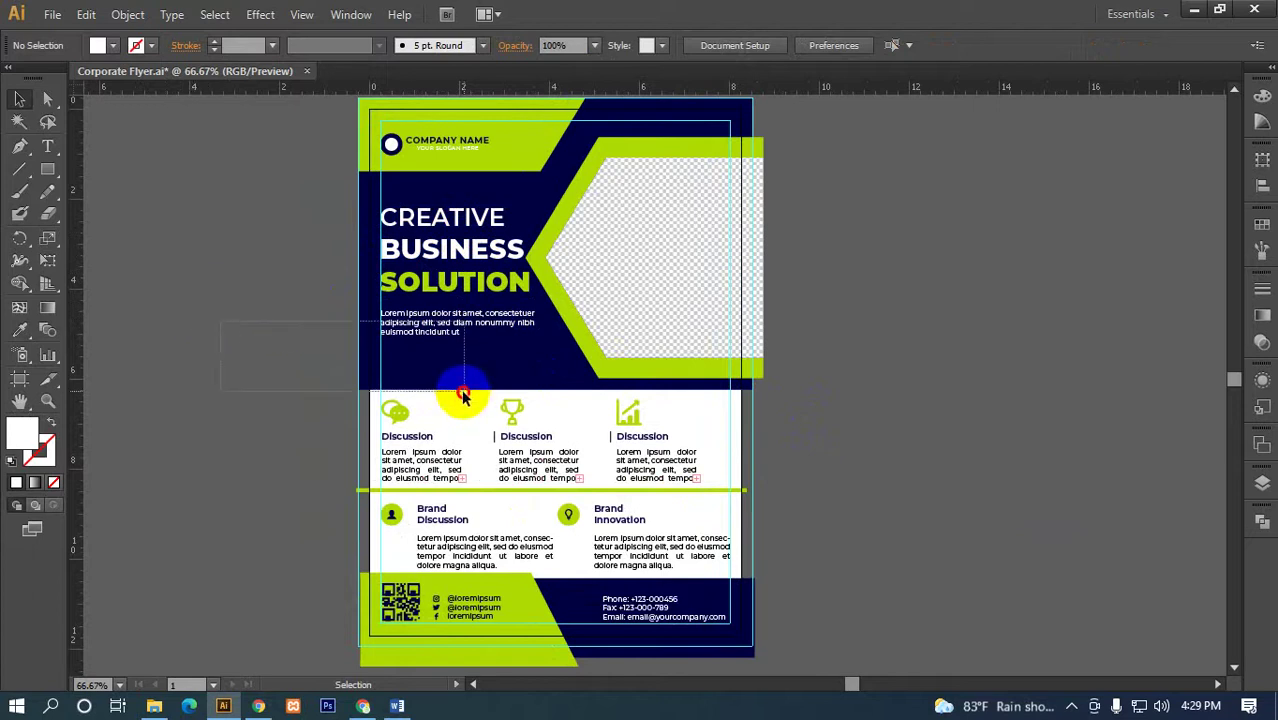
click(262, 391)
click(444, 258)
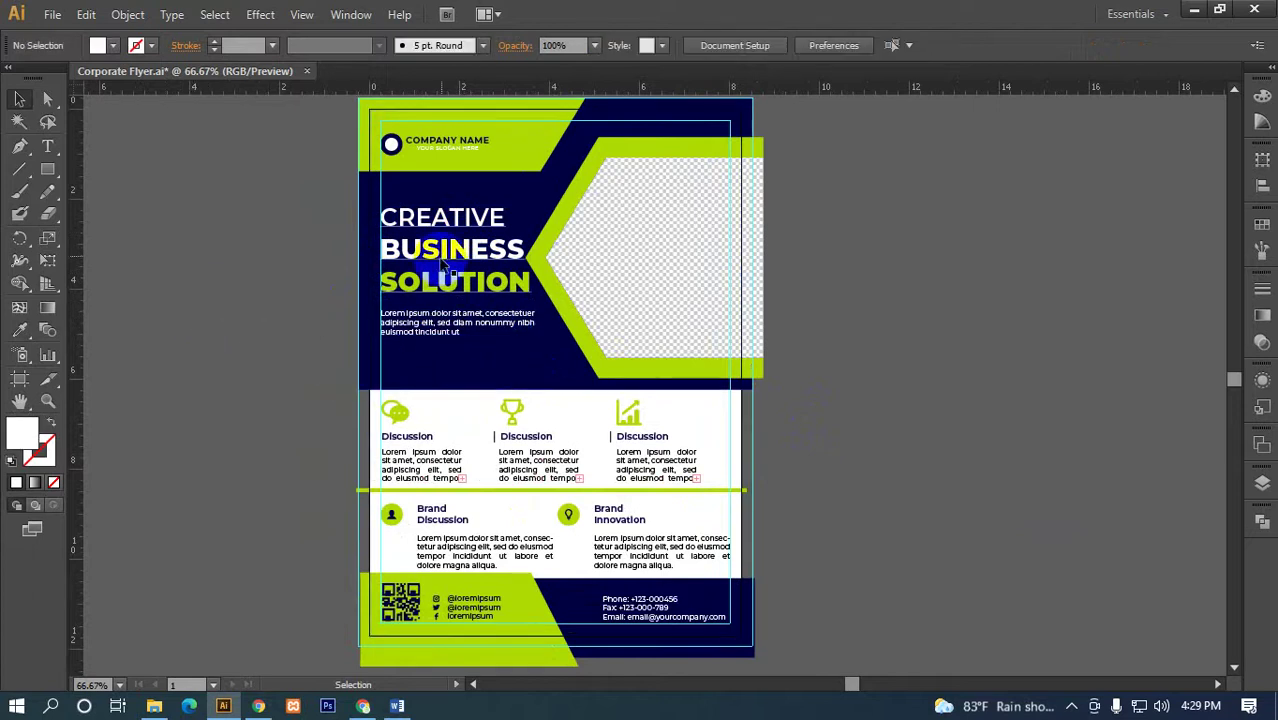
click(297, 323)
drag(322, 397, 272, 299)
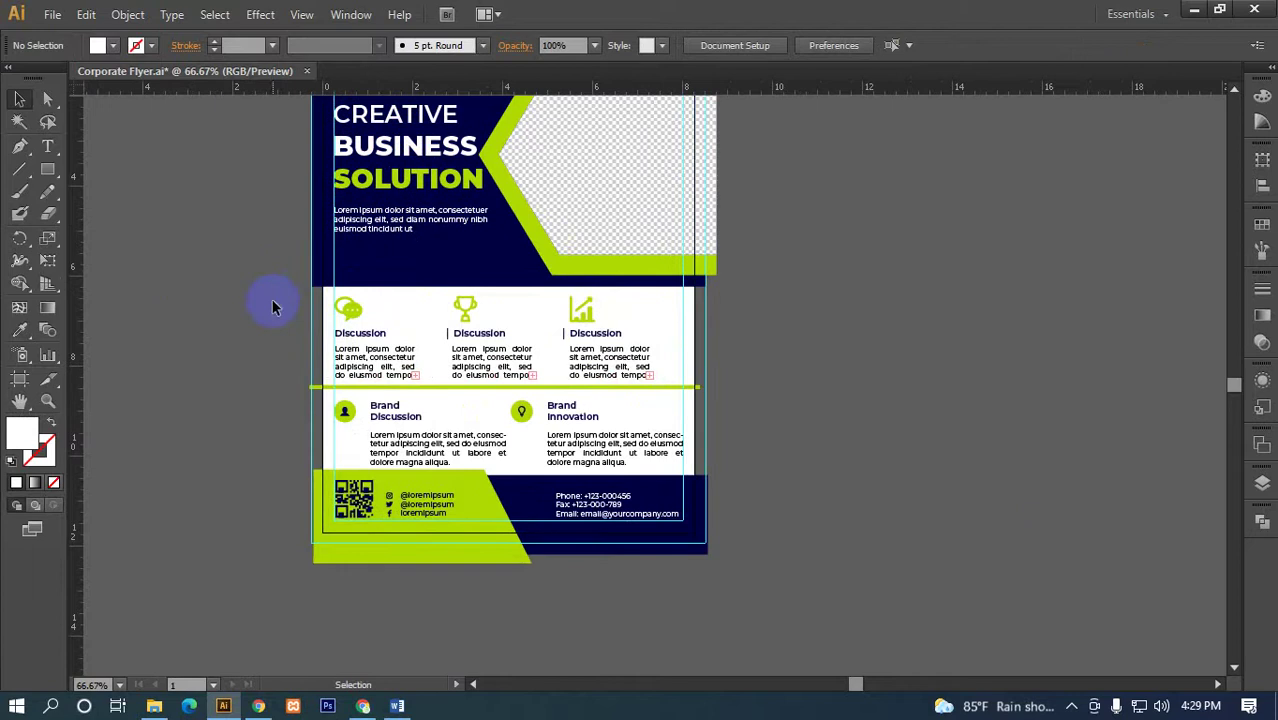
drag(445, 310, 479, 372)
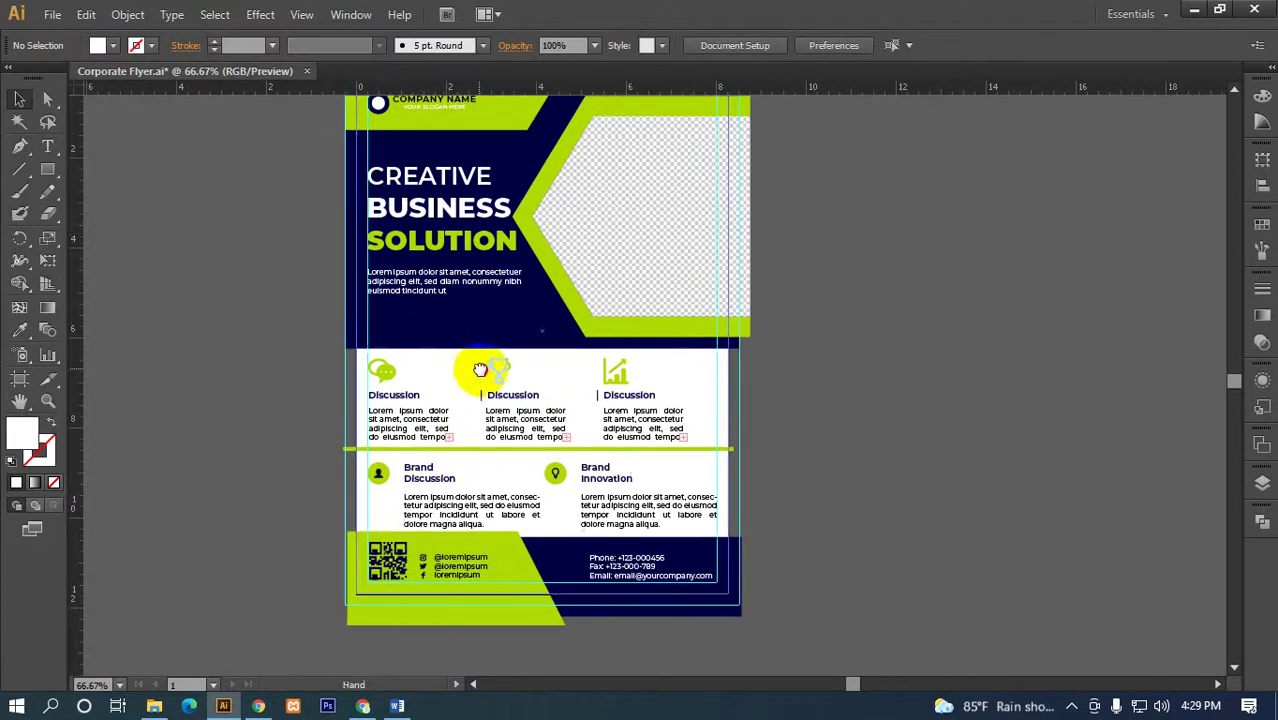
click(447, 250)
click(281, 322)
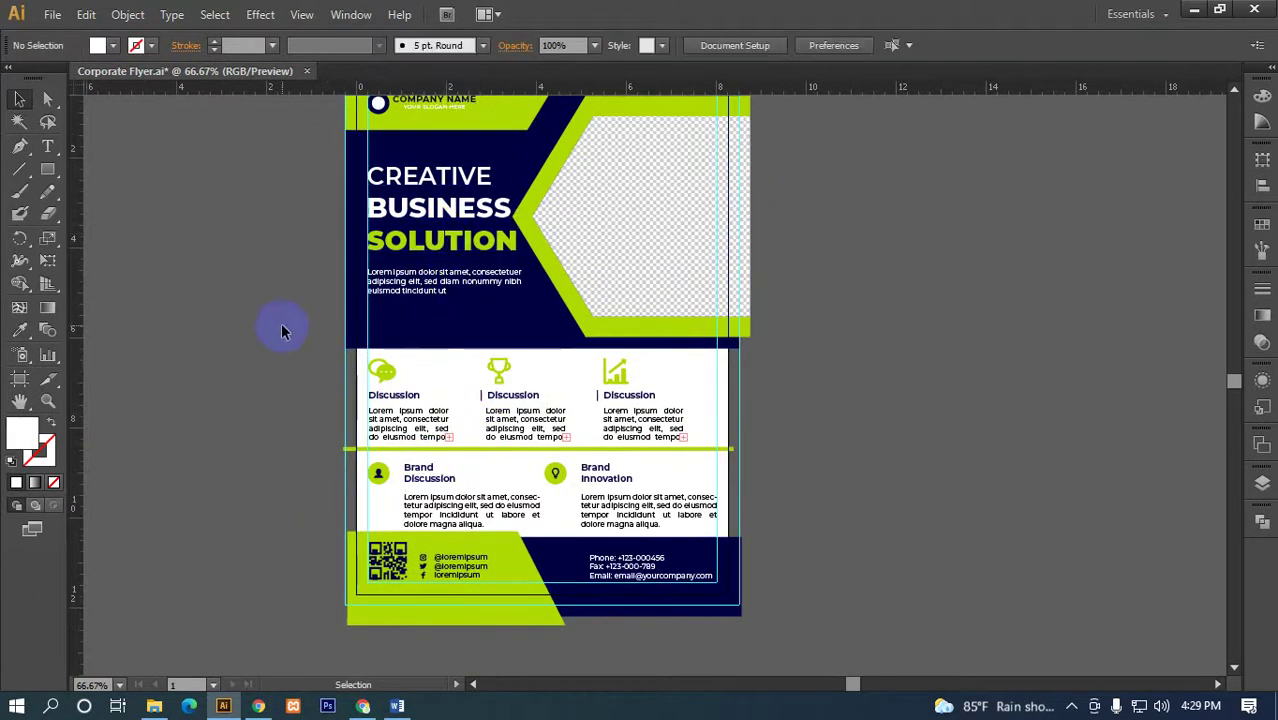
drag(281, 322, 282, 398)
click(421, 324)
click(242, 522)
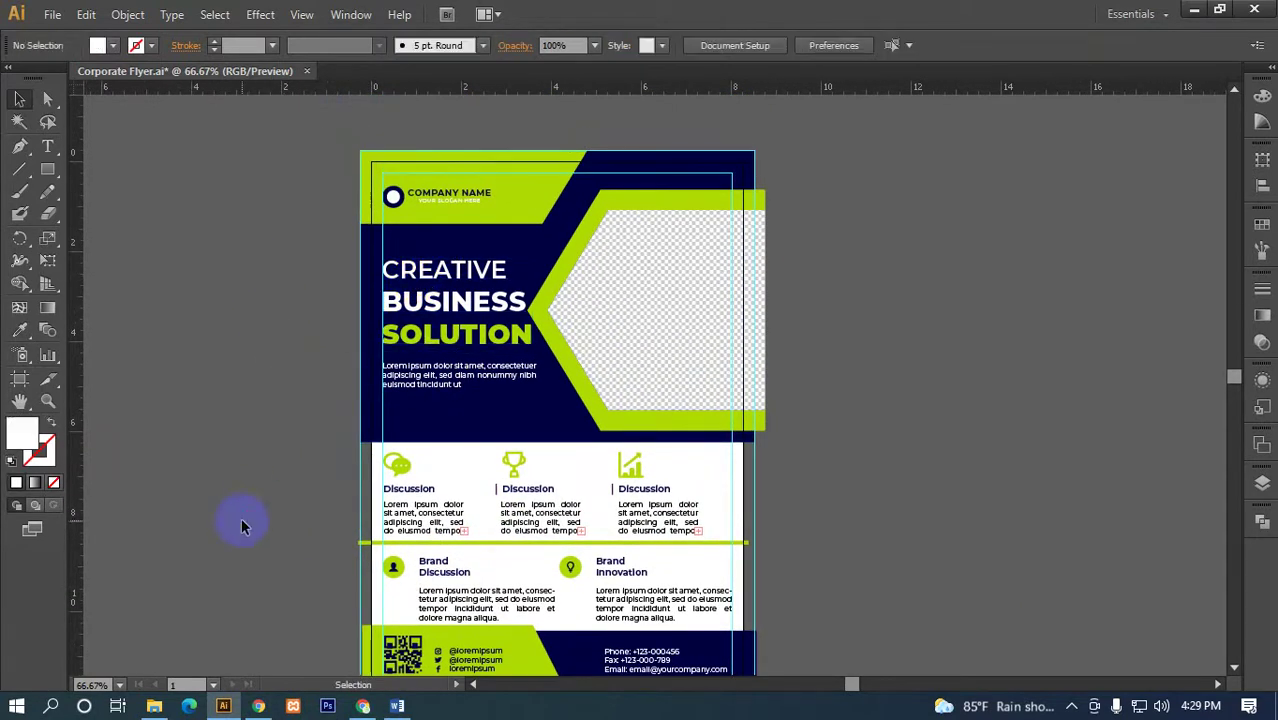
drag(322, 351, 317, 323)
mouse_move(503, 432)
mouse_down()
mouse_move(471, 362)
mouse_move(522, 419)
mouse_up()
- Nudge the headline text slightly upward and convert it to outlines
scroll(497, 352, up, 3)
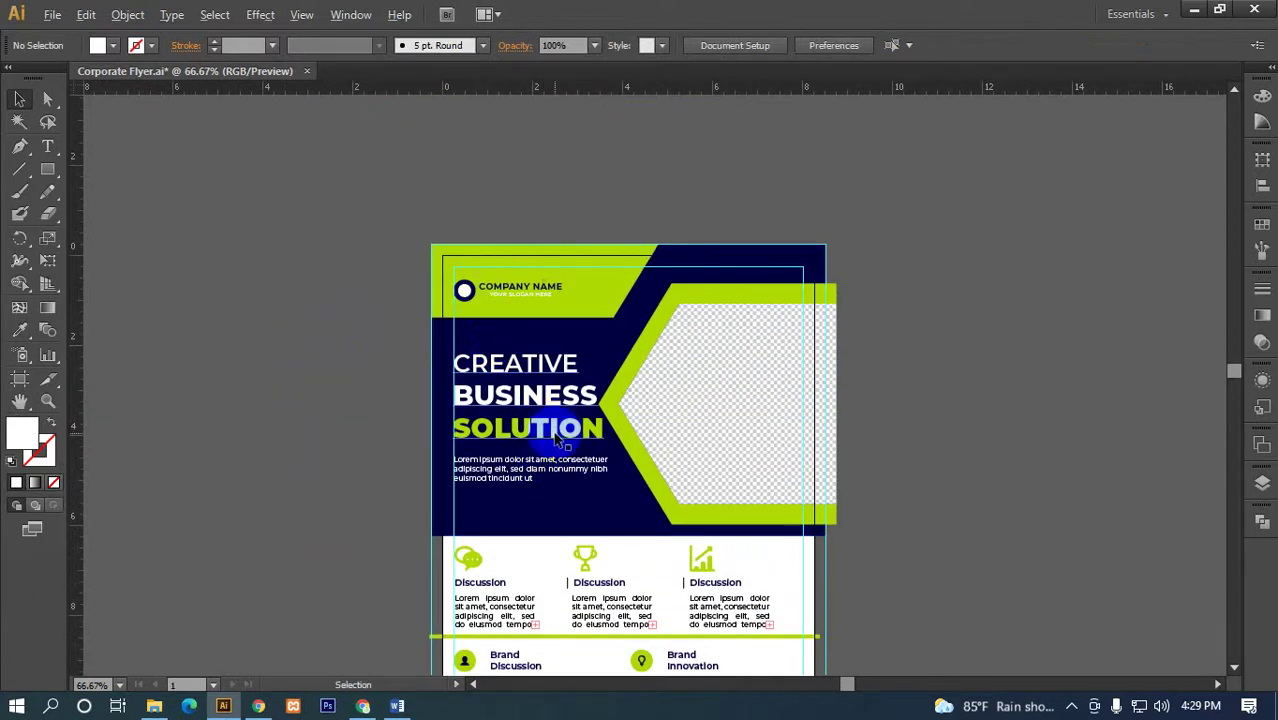
scroll(520, 390, up, 1)
scroll(556, 428, up, 1)
click(543, 405)
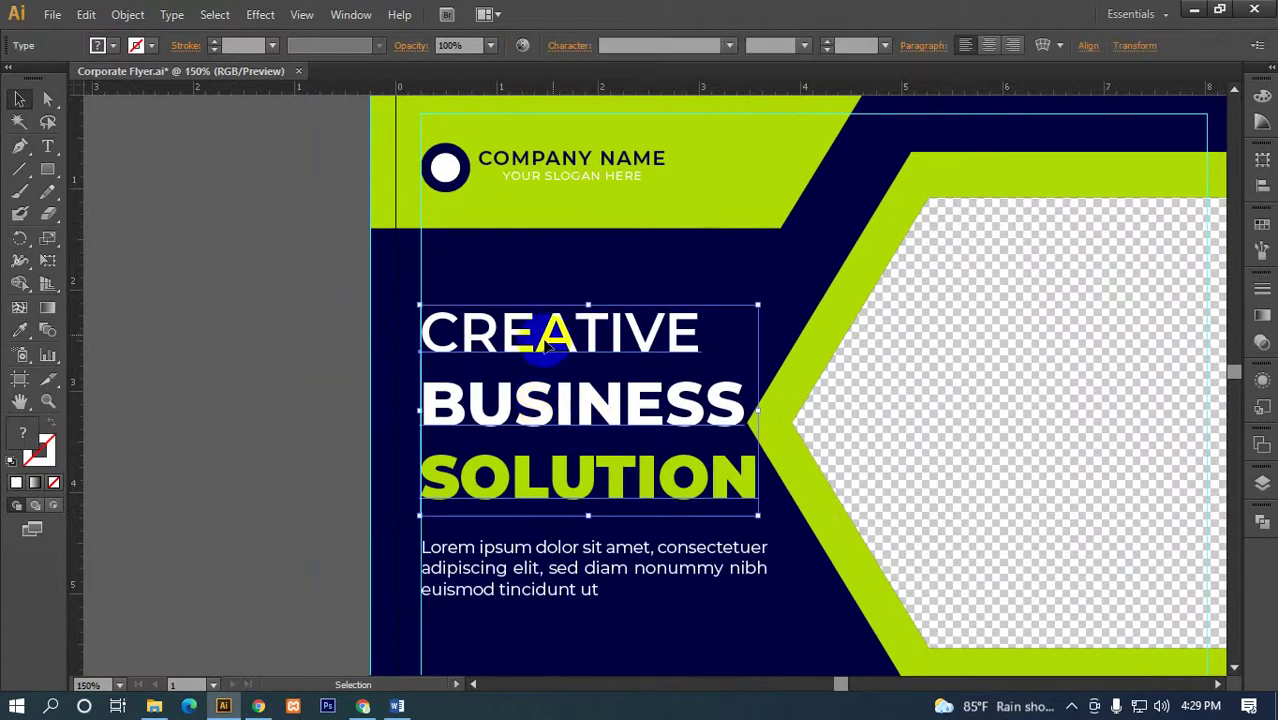
mouse_move(590, 406)
mouse_down()
mouse_move(575, 378)
mouse_move(590, 400)
mouse_up()
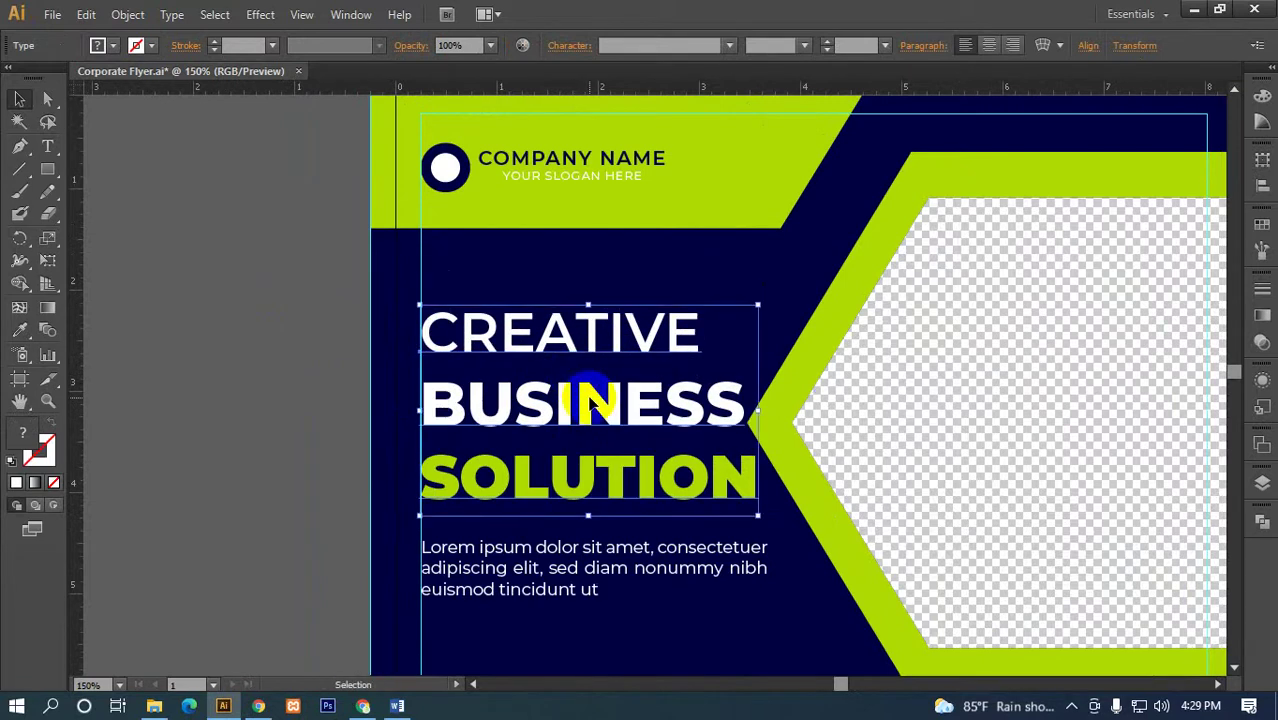
right_click(590, 402)
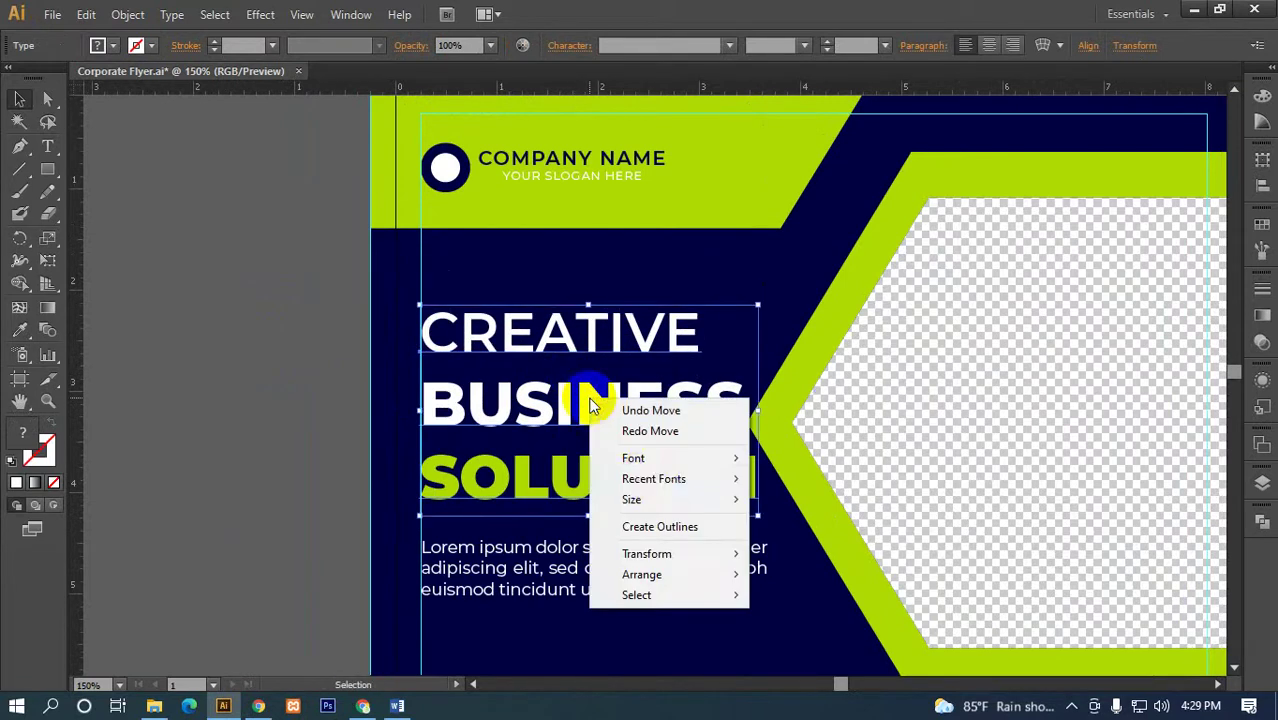
click(668, 537)
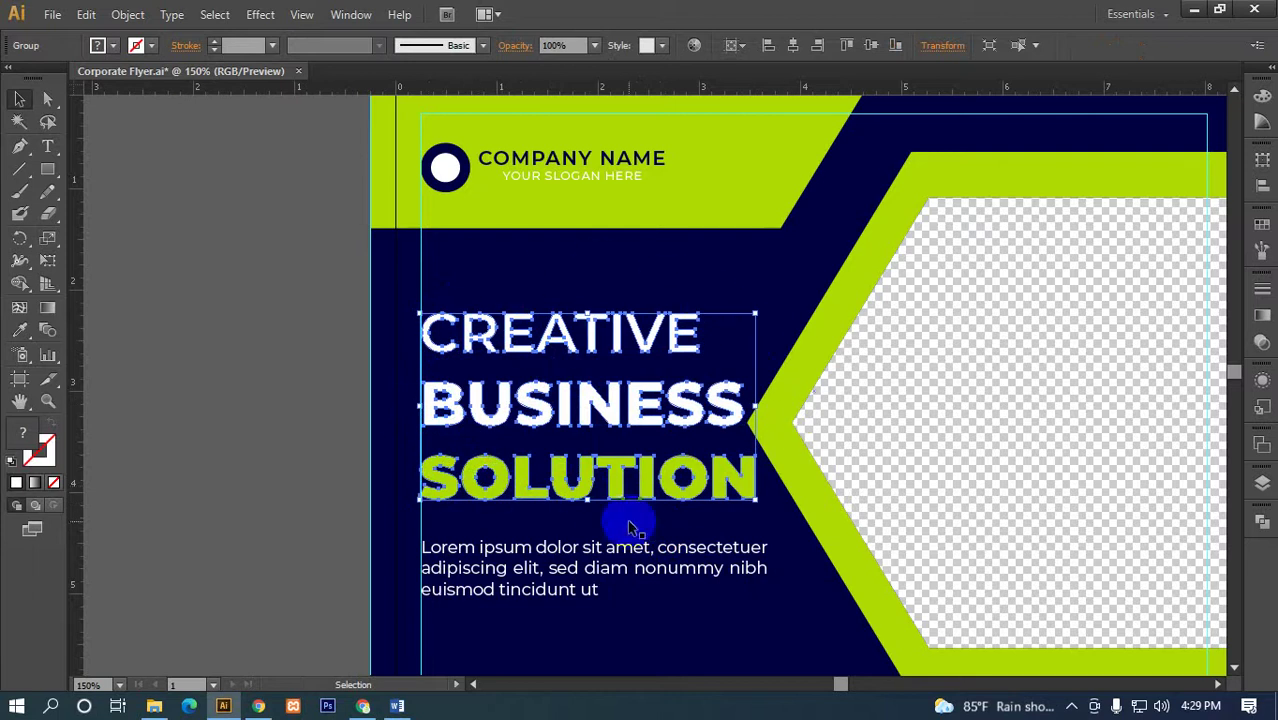
- Convert the intro paragraph to outlines
drag(565, 510, 494, 346)
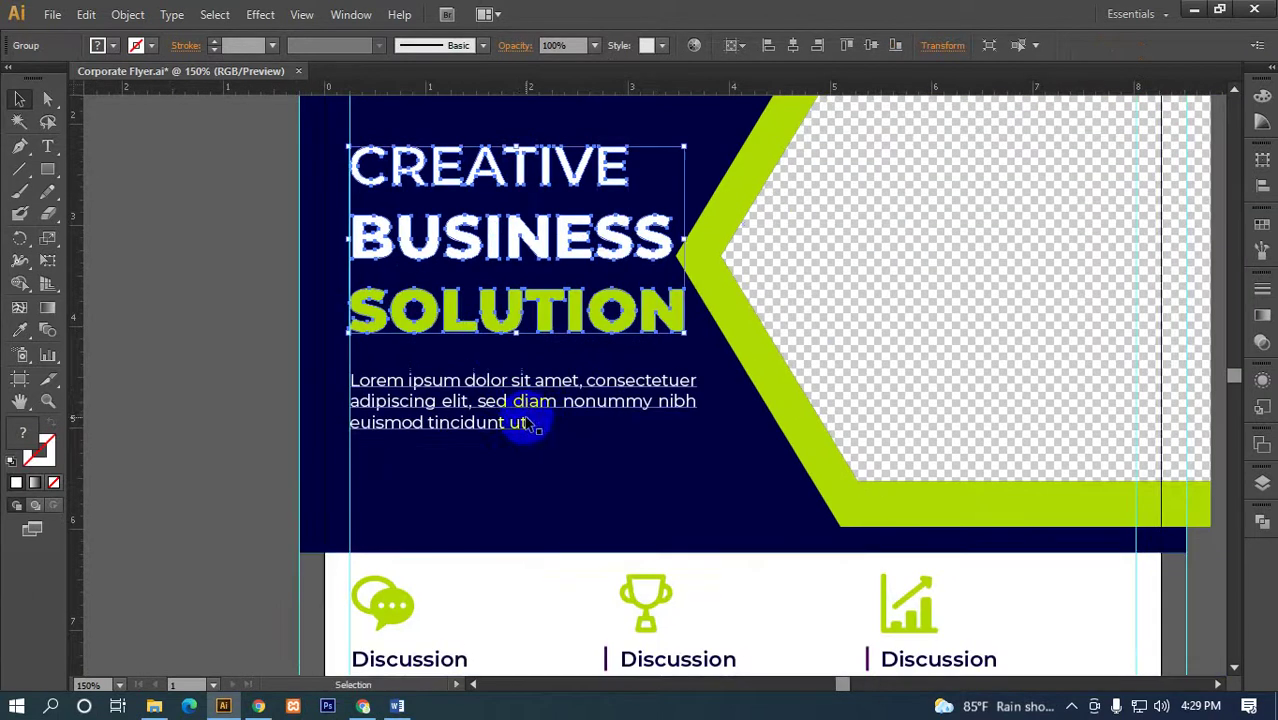
click(518, 382)
right_click(518, 392)
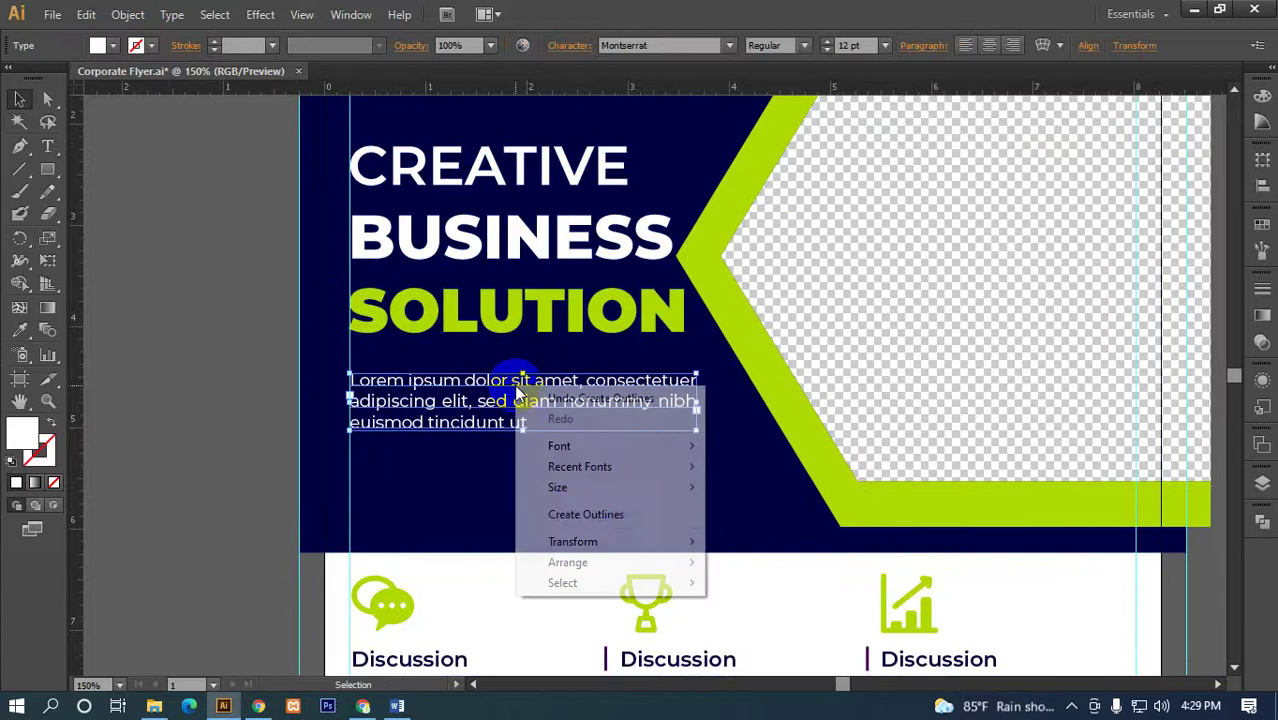
click(579, 511)
- Convert the first and second column body texts to outlines
mouse_move(527, 424)
mouse_down()
mouse_move(508, 315)
mouse_move(449, 167)
mouse_up()
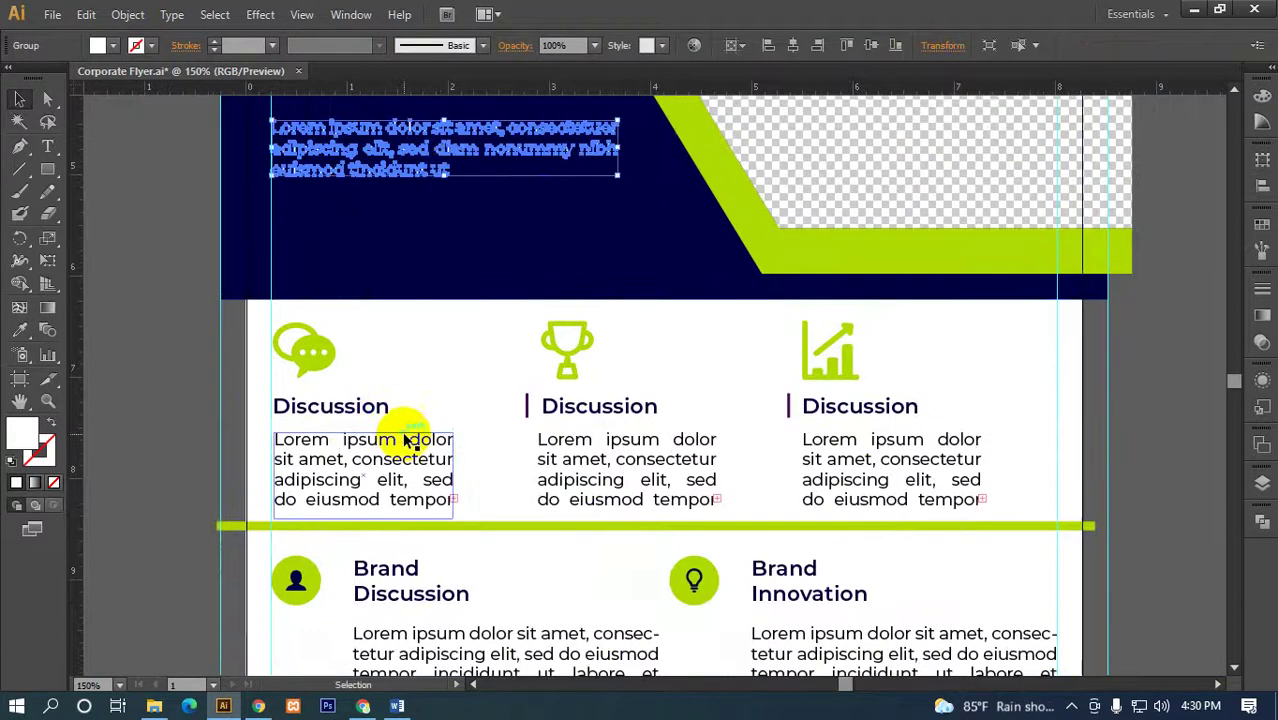
click(408, 428)
drag(425, 474, 462, 416)
right_click(452, 390)
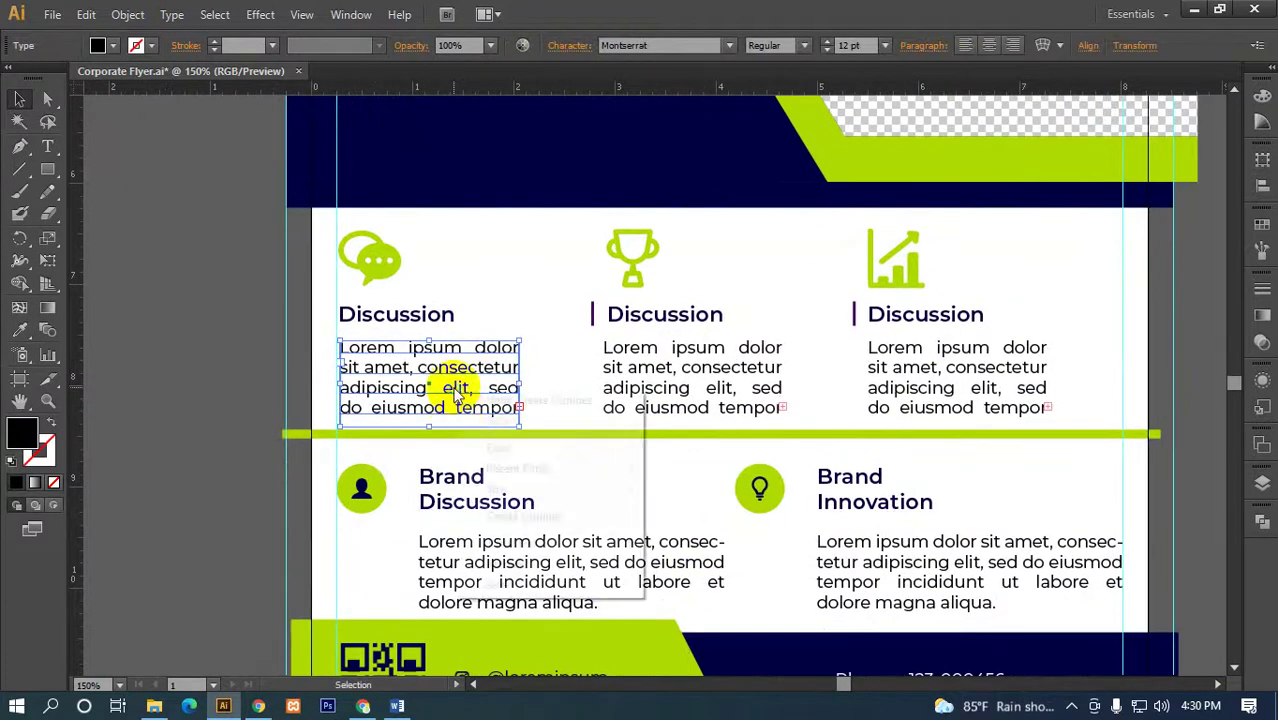
click(515, 514)
click(676, 352)
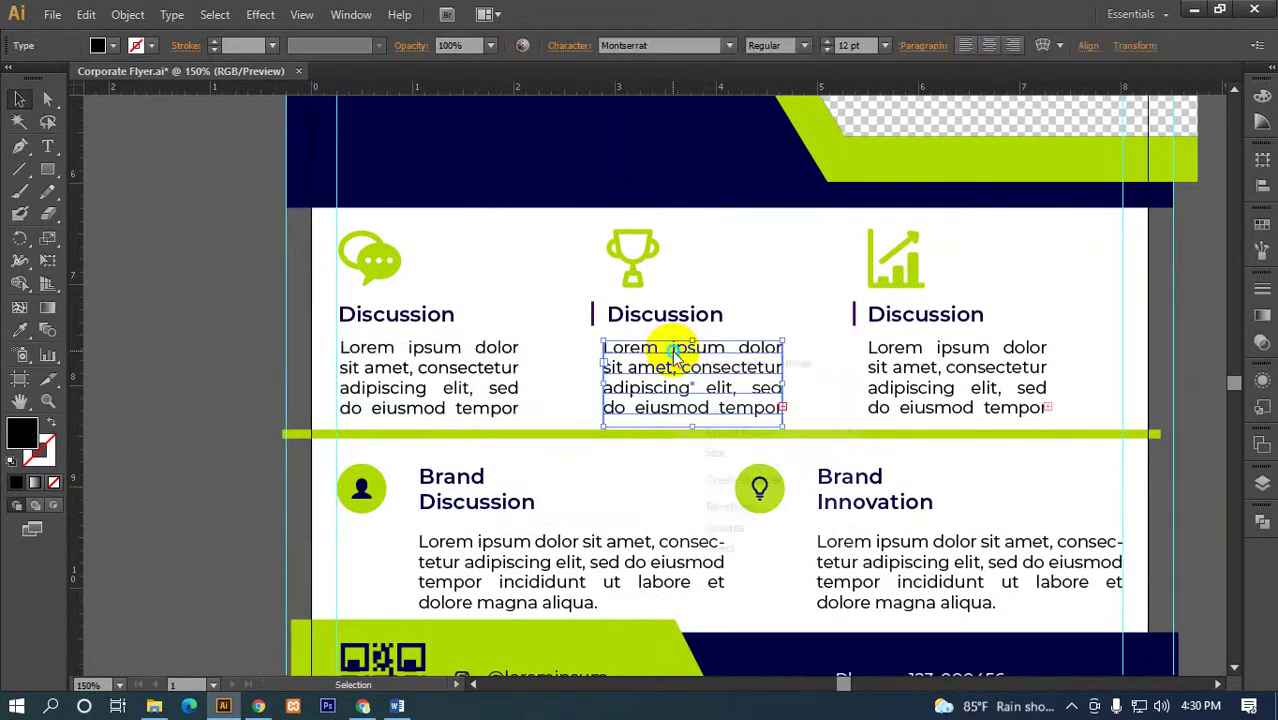
right_click(678, 352)
click(727, 479)
- Ungroup the column texts and outline the third column's text
right_click(925, 368)
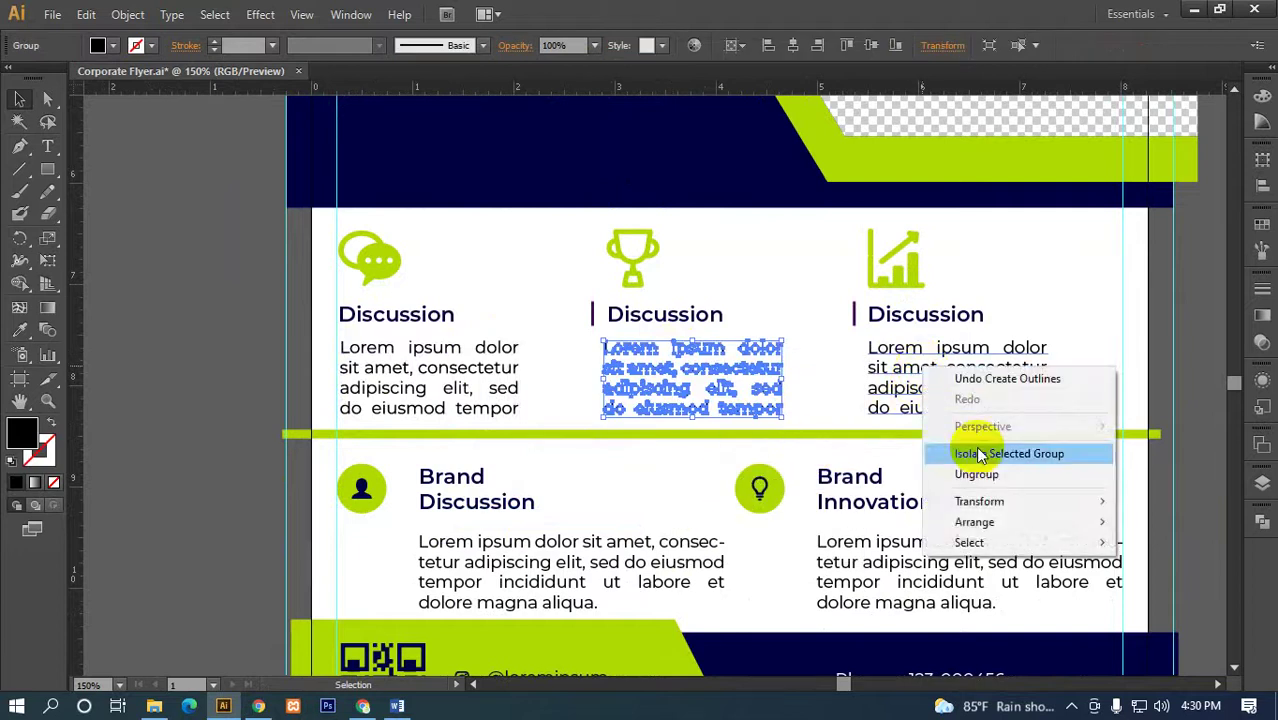
click(994, 479)
click(897, 370)
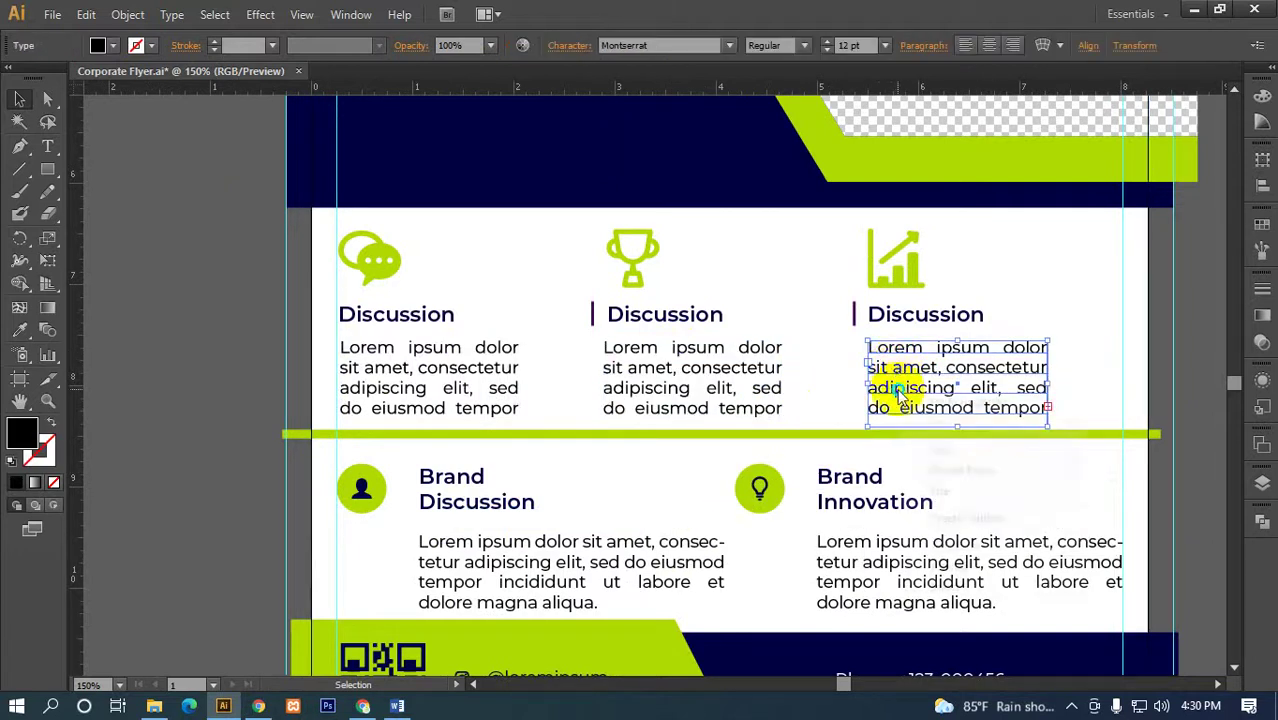
right_click(888, 372)
click(907, 516)
- Outline the Brand Innovation and Brand Discussion body paragraphs
scroll(812, 450, down, 3)
right_click(817, 398)
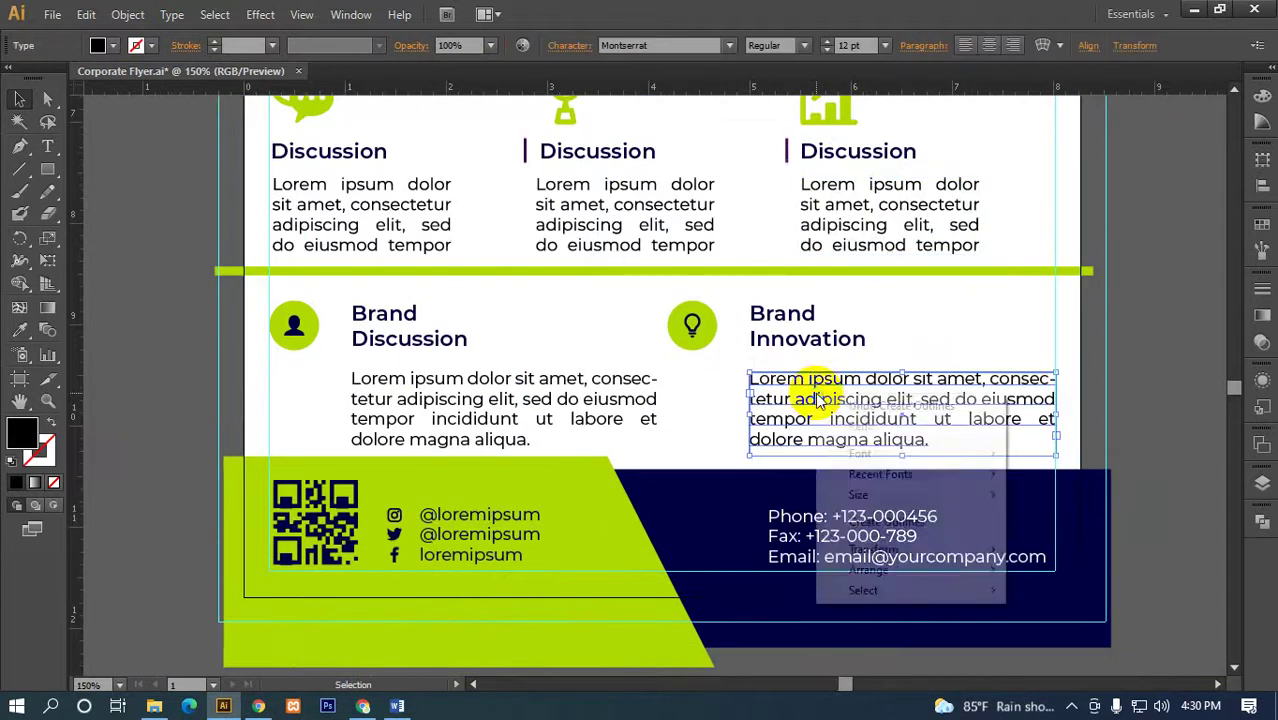
click(893, 515)
right_click(588, 385)
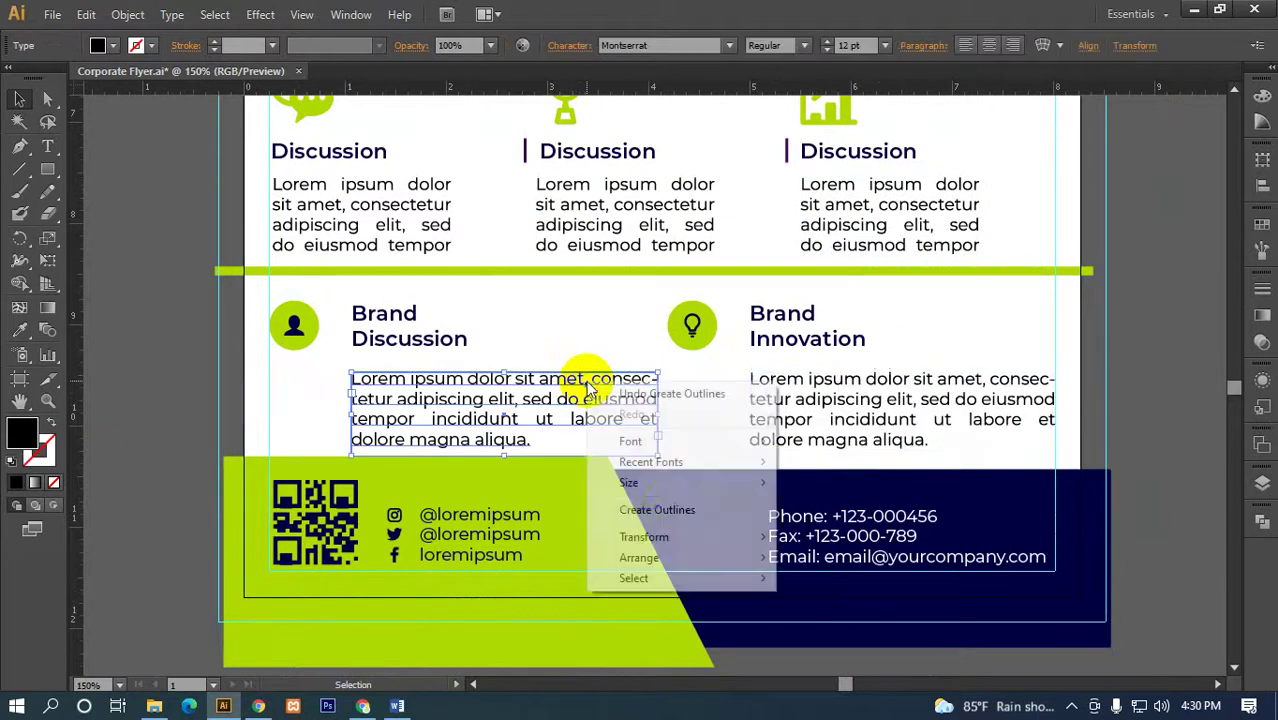
click(672, 511)
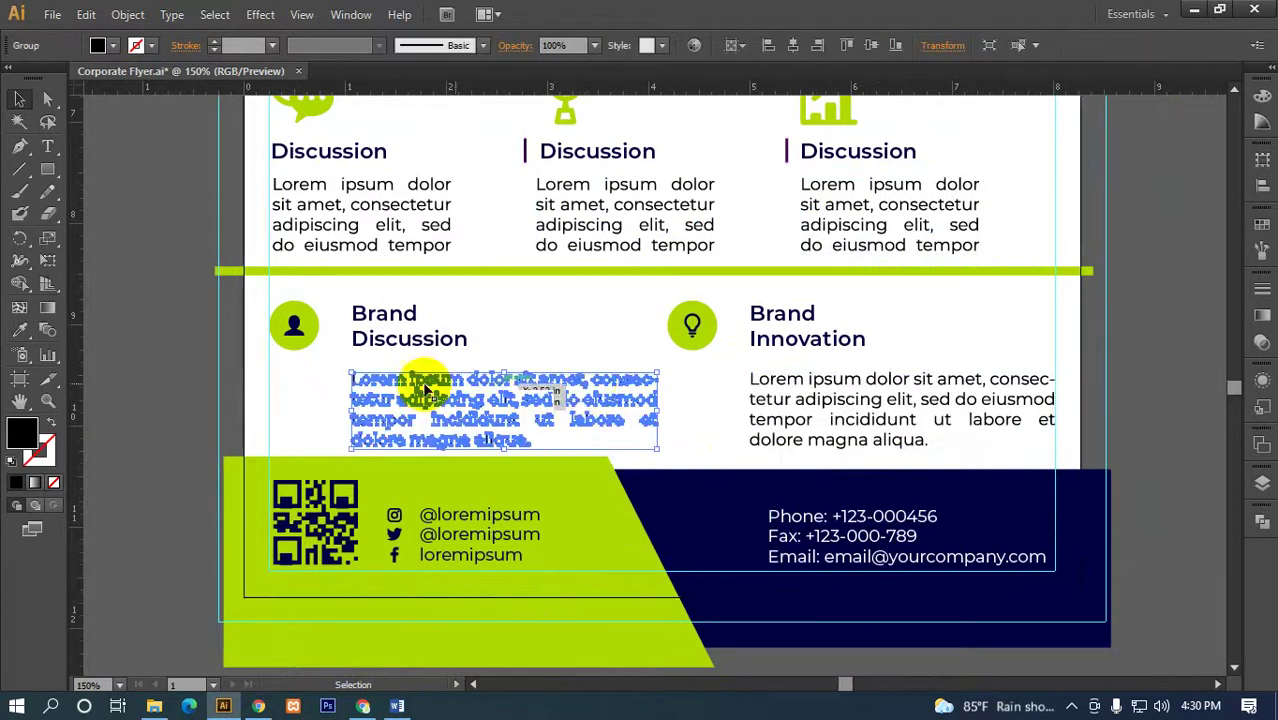
- Shorten the social handles block slightly and briefly isolate the green footer shape
scroll(570, 428, down, 1)
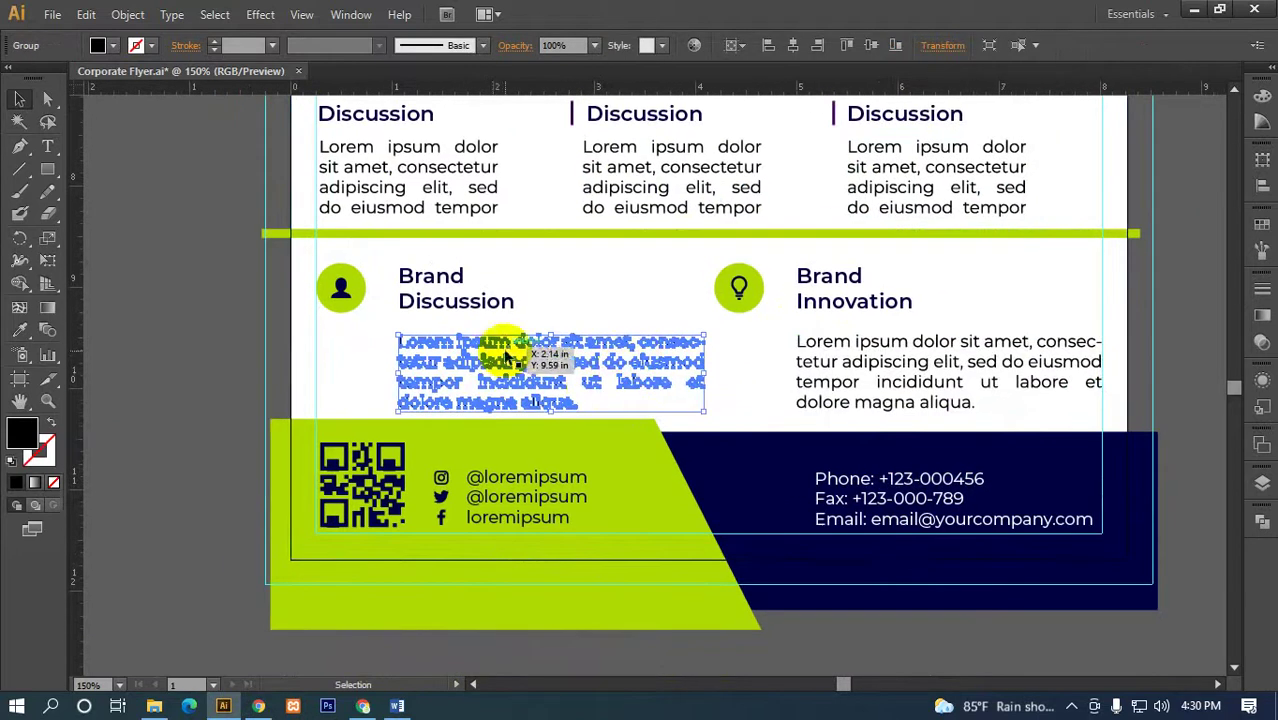
scroll(536, 484, right, 1)
click(538, 480)
scroll(536, 482, down, 1)
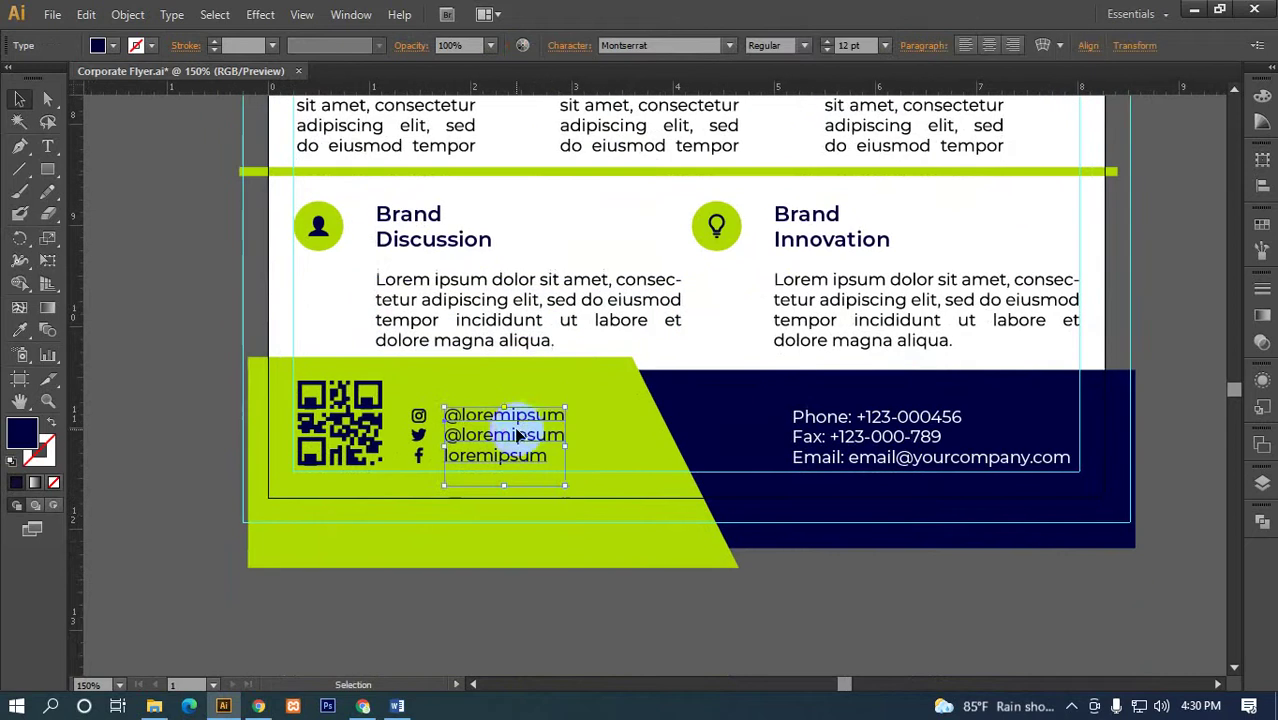
drag(504, 487, 505, 478)
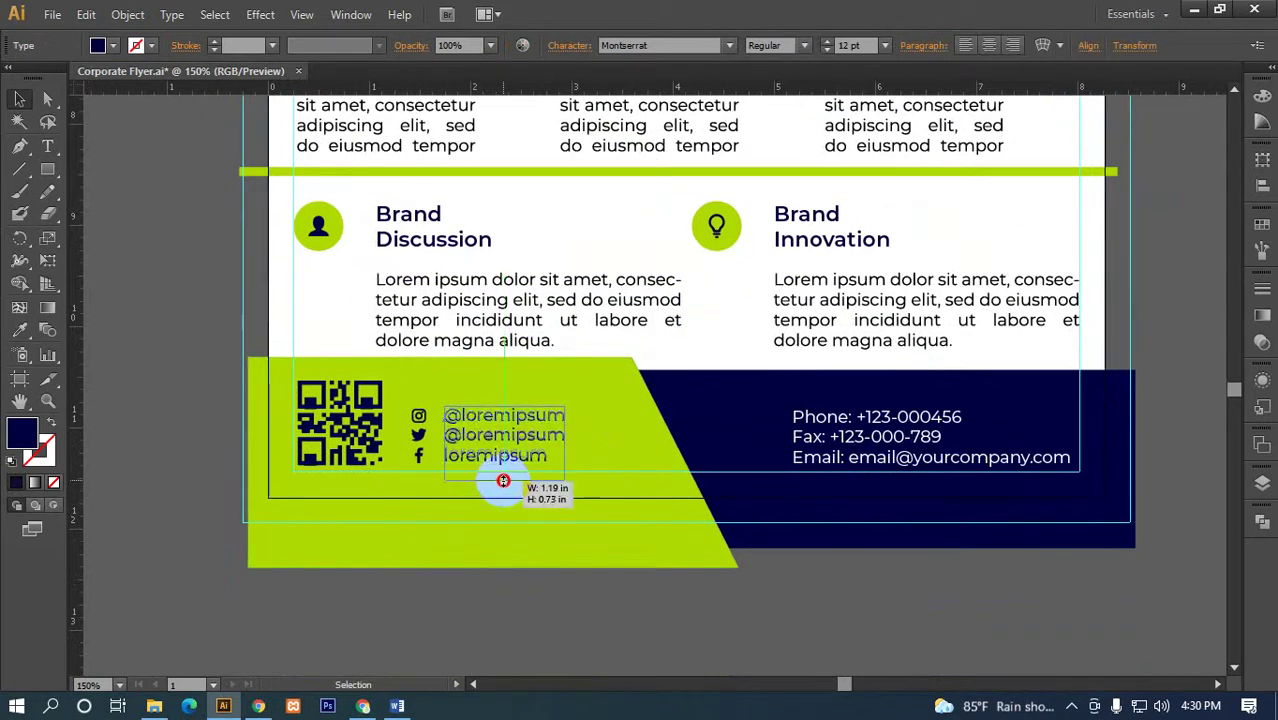
double_click(541, 474)
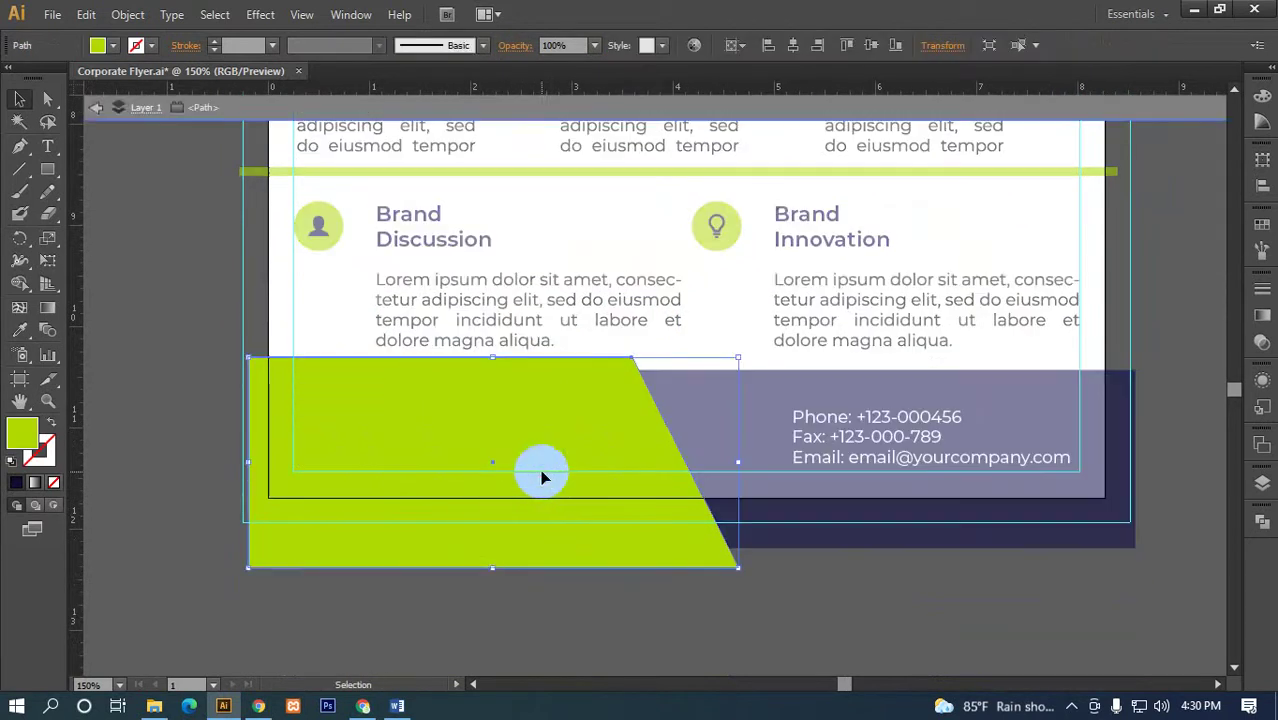
double_click(124, 482)
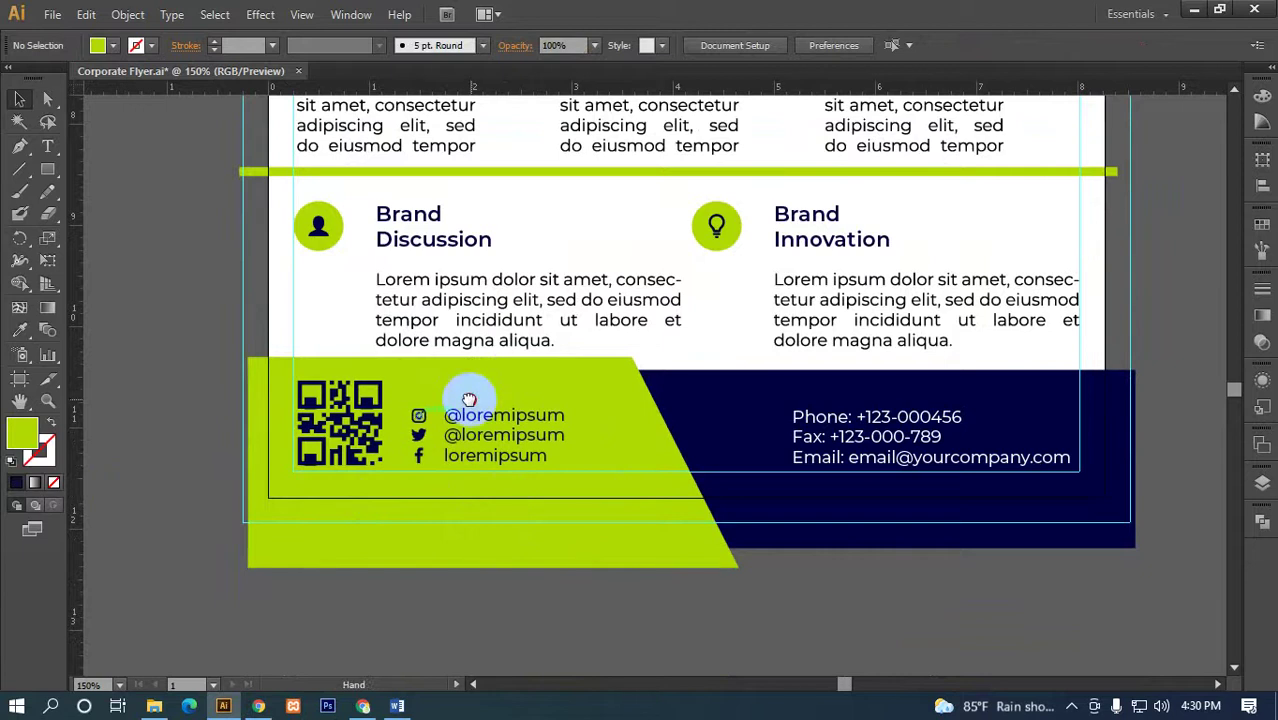
- Convert the social handles text to outlines
scroll(460, 380, right, 2)
scroll(430, 330, down, 1)
scroll(400, 360, right, 2)
click(388, 398)
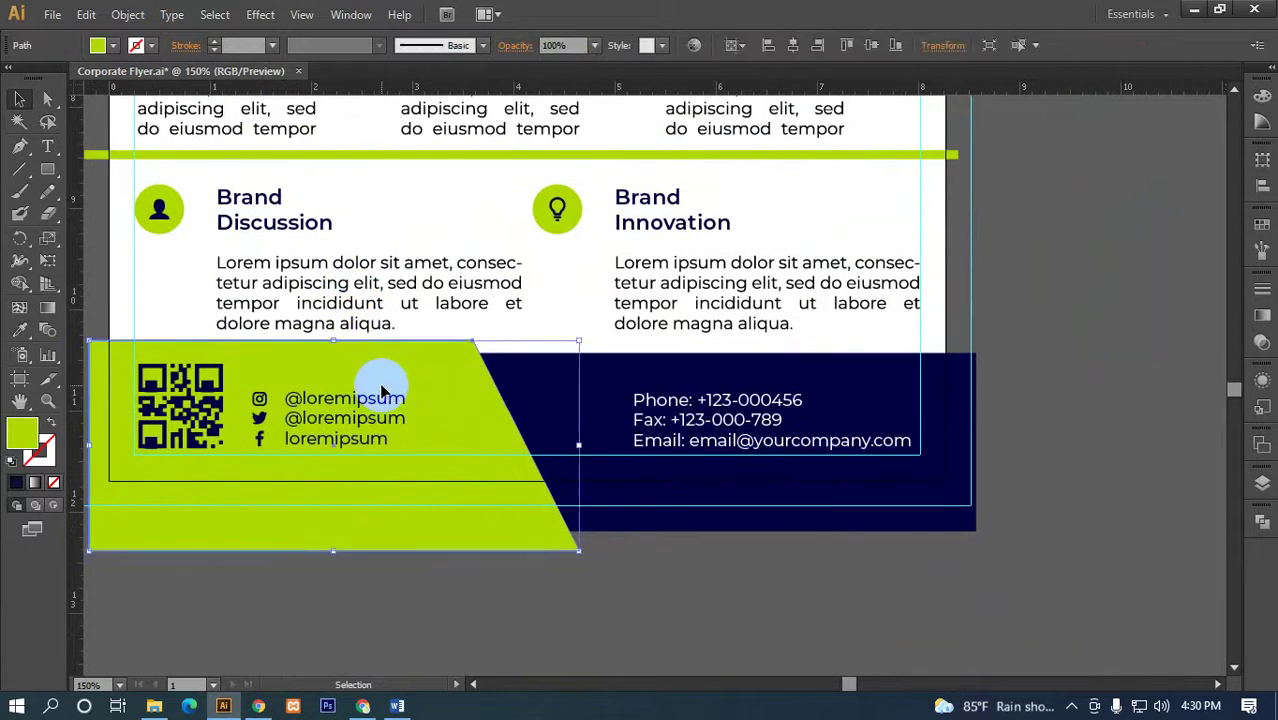
right_click(390, 400)
click(438, 524)
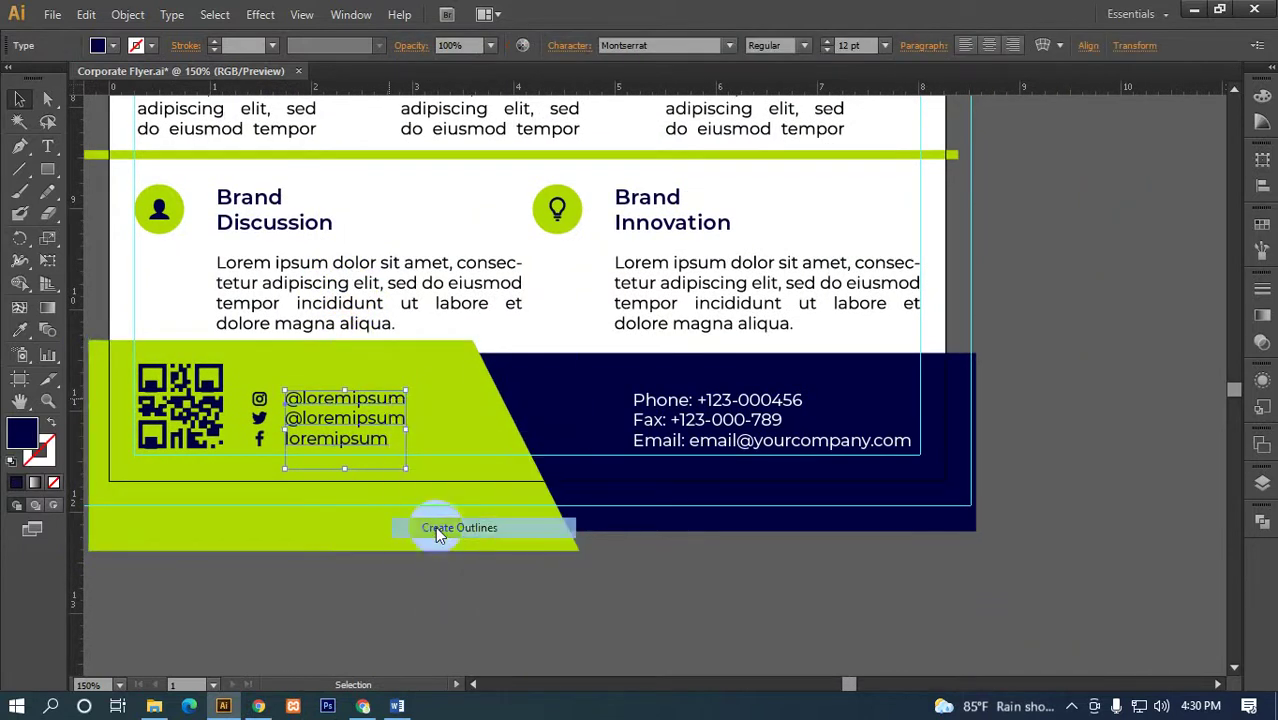
click(631, 568)
- Convert the Phone/Fax/Email contact details to outlines
scroll(573, 507, left, 3)
scroll(573, 507, up, 1)
click(822, 432)
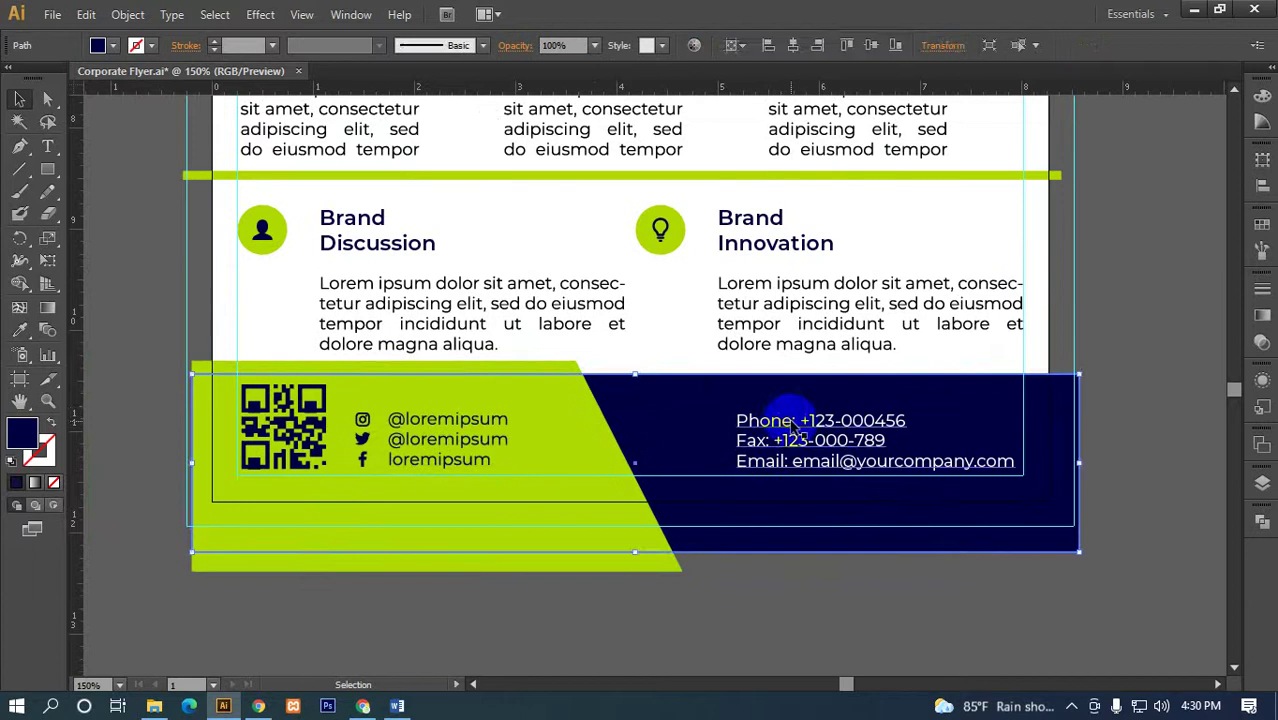
drag(812, 450, 472, 424)
right_click(520, 410)
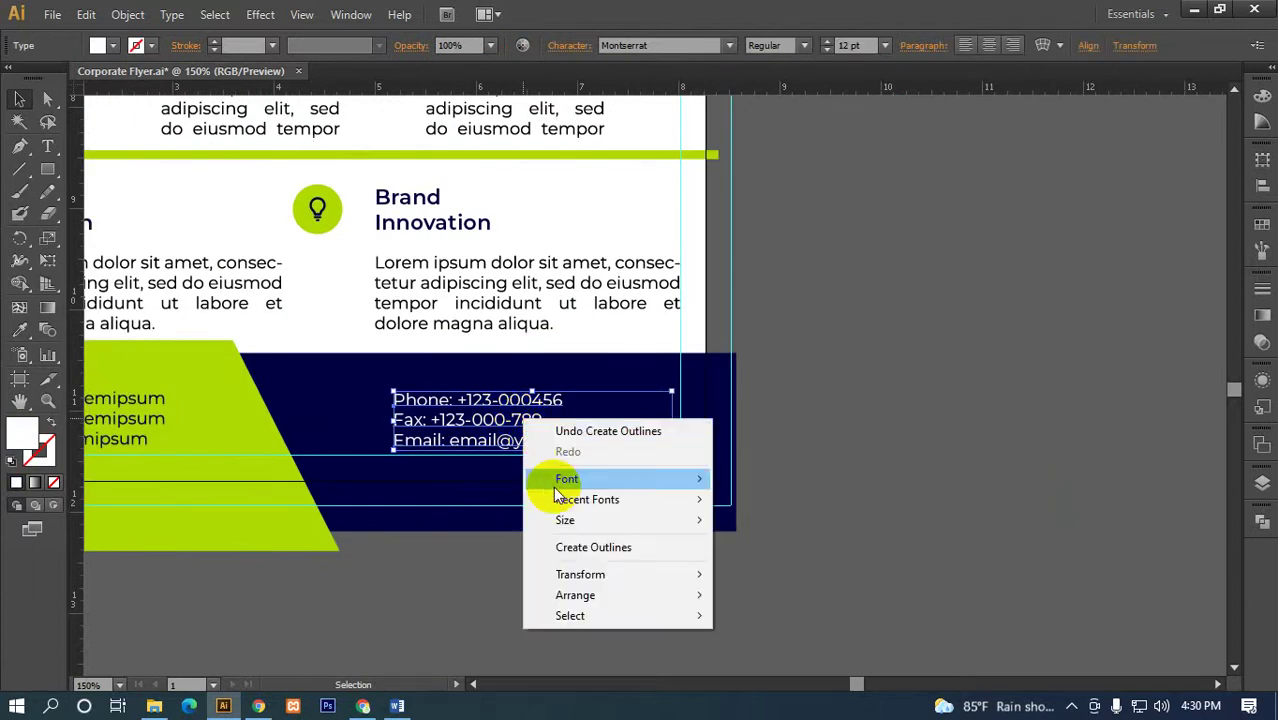
click(590, 545)
click(559, 578)
- Outline the Brand Discussion heading, clear the selection and zoom out
scroll(559, 578, left, 5)
scroll(633, 365, up, 3)
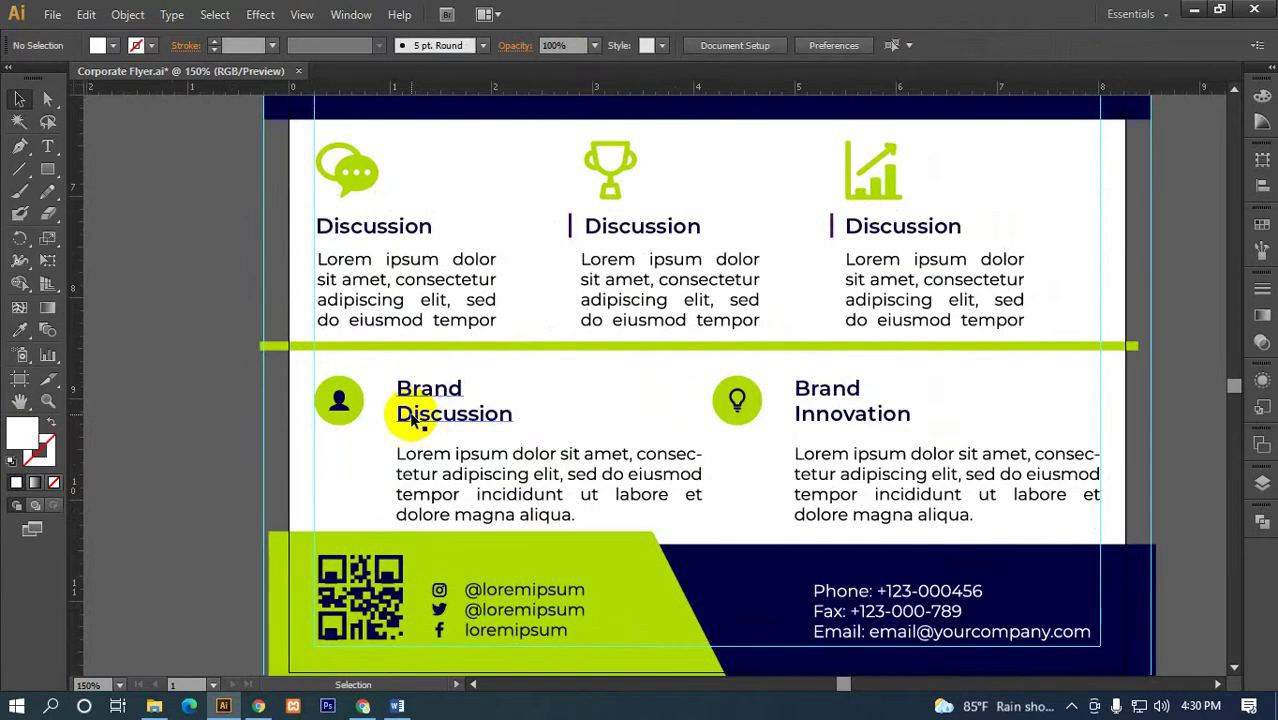
click(410, 418)
right_click(410, 418)
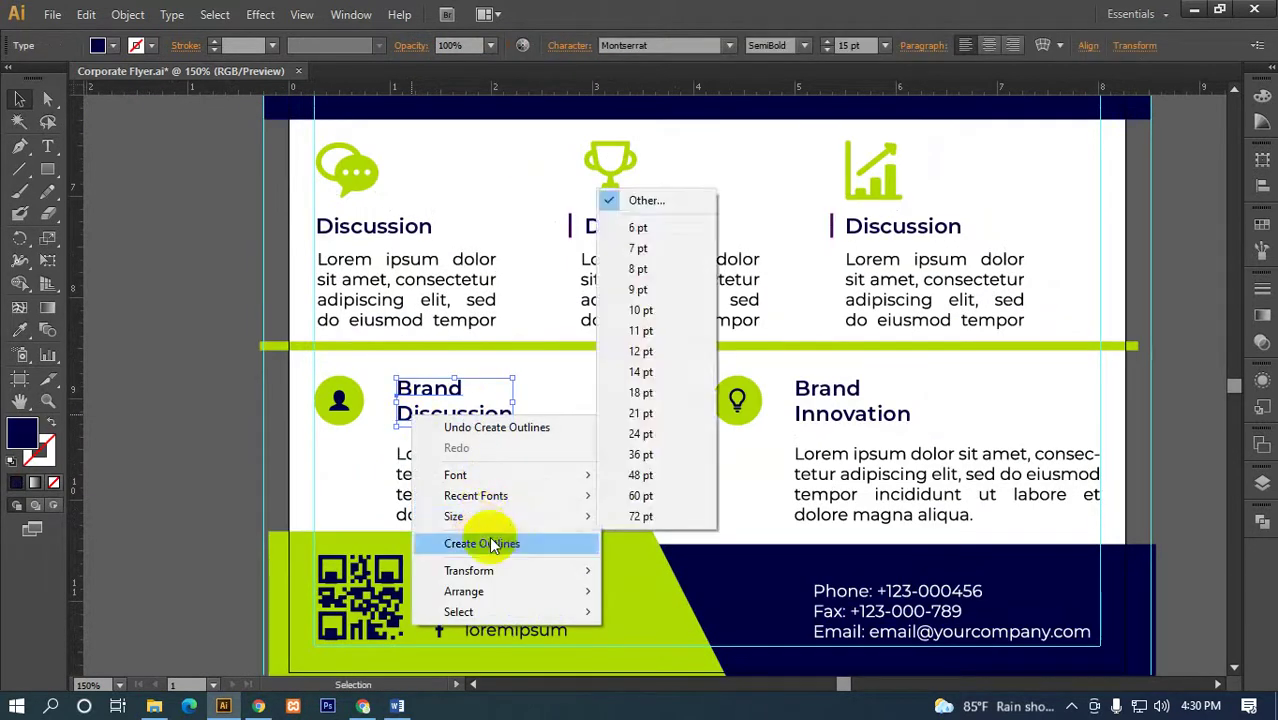
click(492, 539)
click(223, 443)
key(ctrl+minus)
key(ctrl+minus)
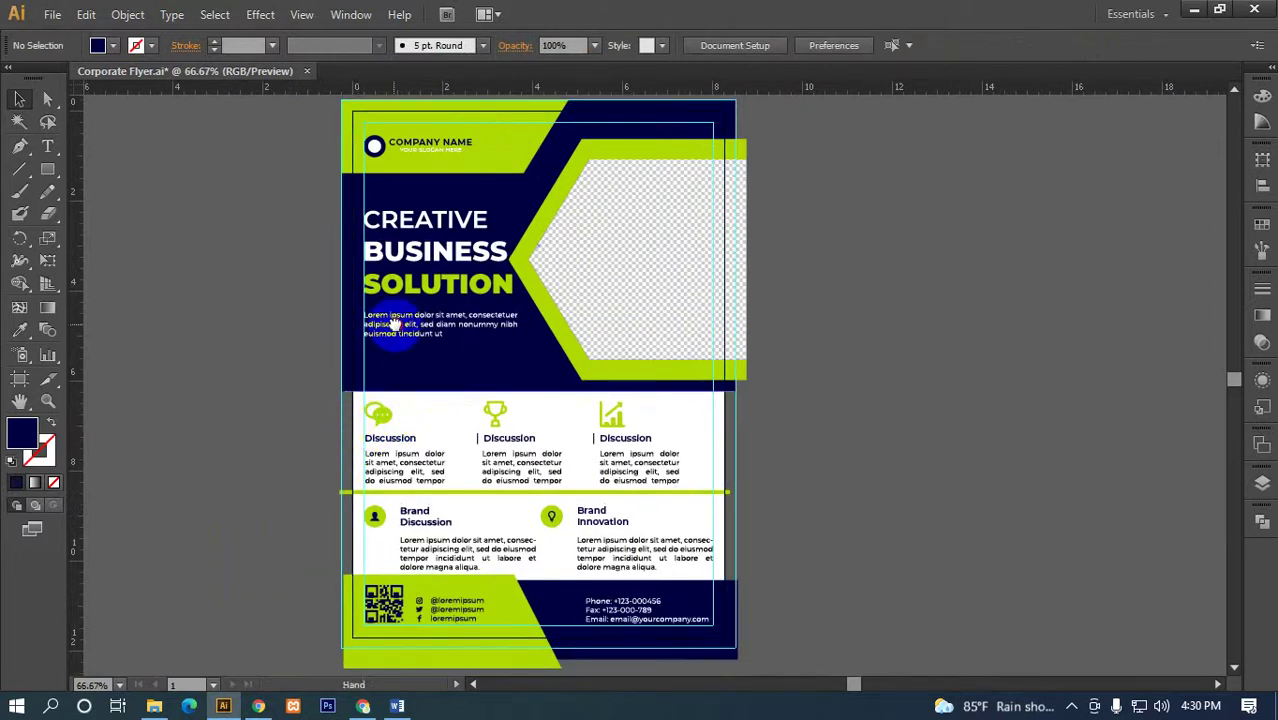
drag(404, 334, 392, 388)
scroll(437, 471, down, 3)
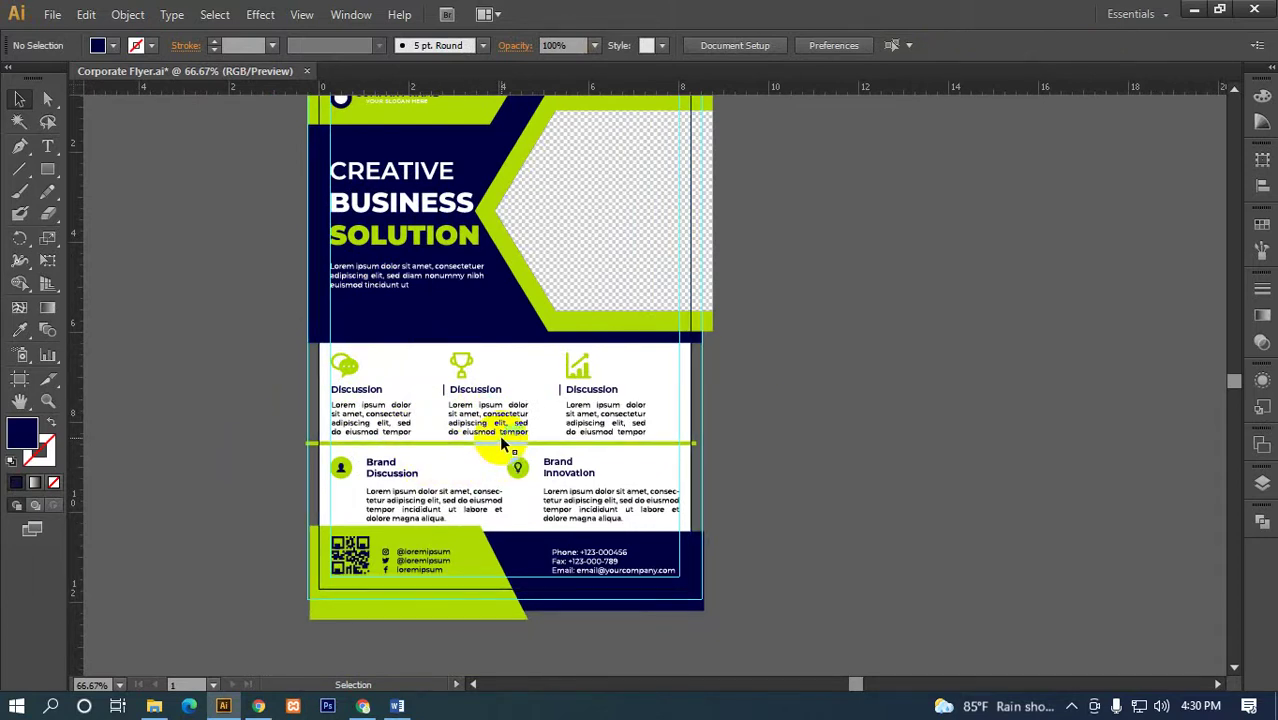
drag(501, 440, 478, 497)
click(229, 438)
drag(450, 356, 497, 437)
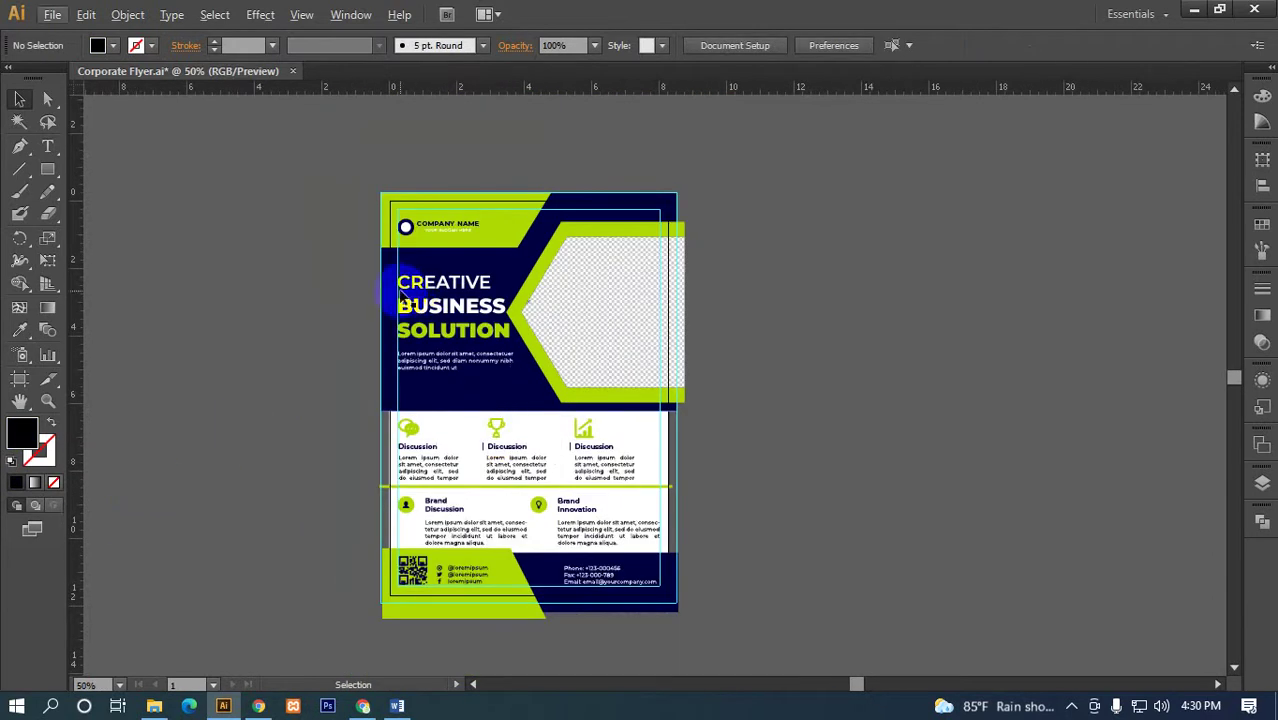
click(442, 290)
scroll(440, 305, up, 4)
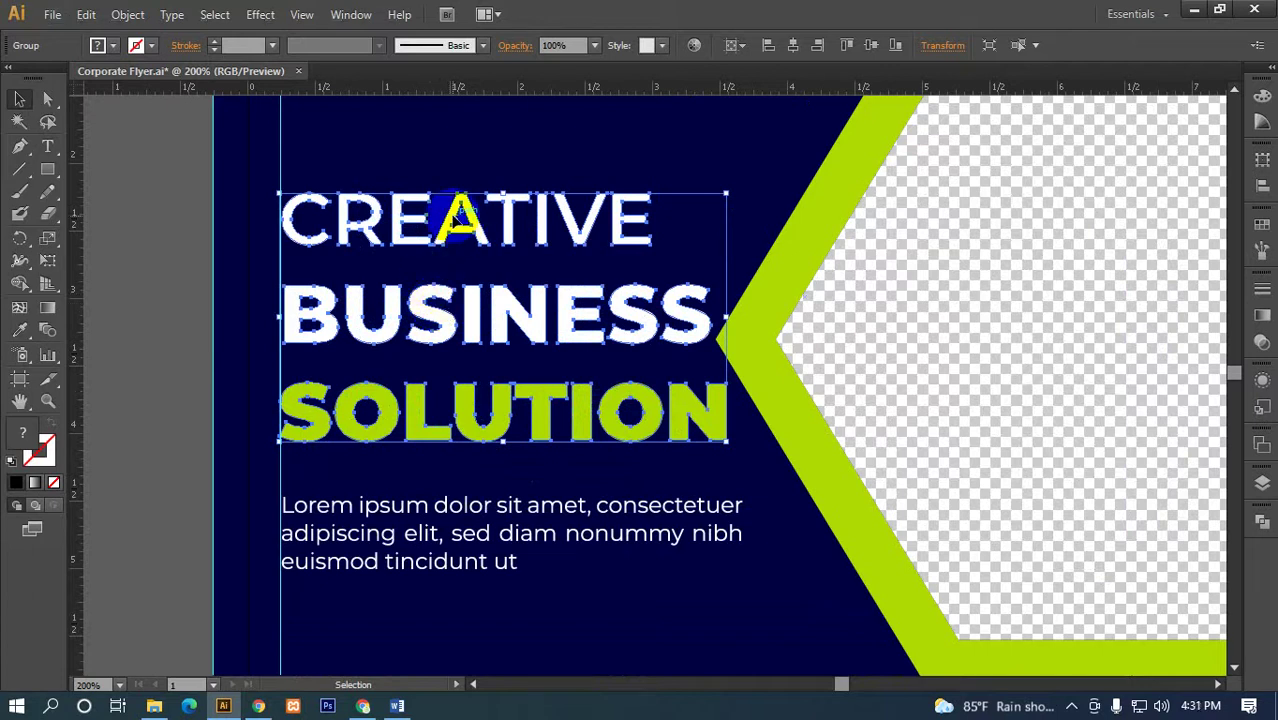
scroll(457, 220, down, 3)
click(308, 240)
scroll(442, 251, up, 3)
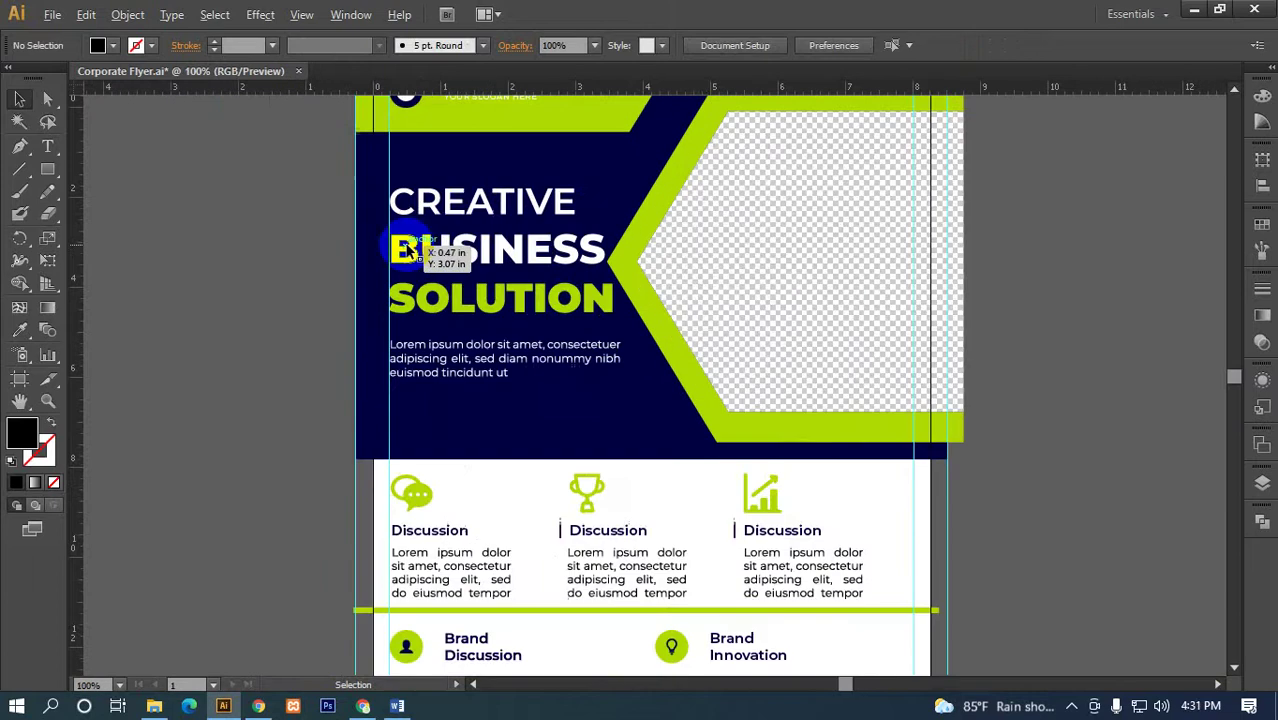
drag(450, 262, 471, 343)
click(471, 343)
scroll(465, 341, down, 2)
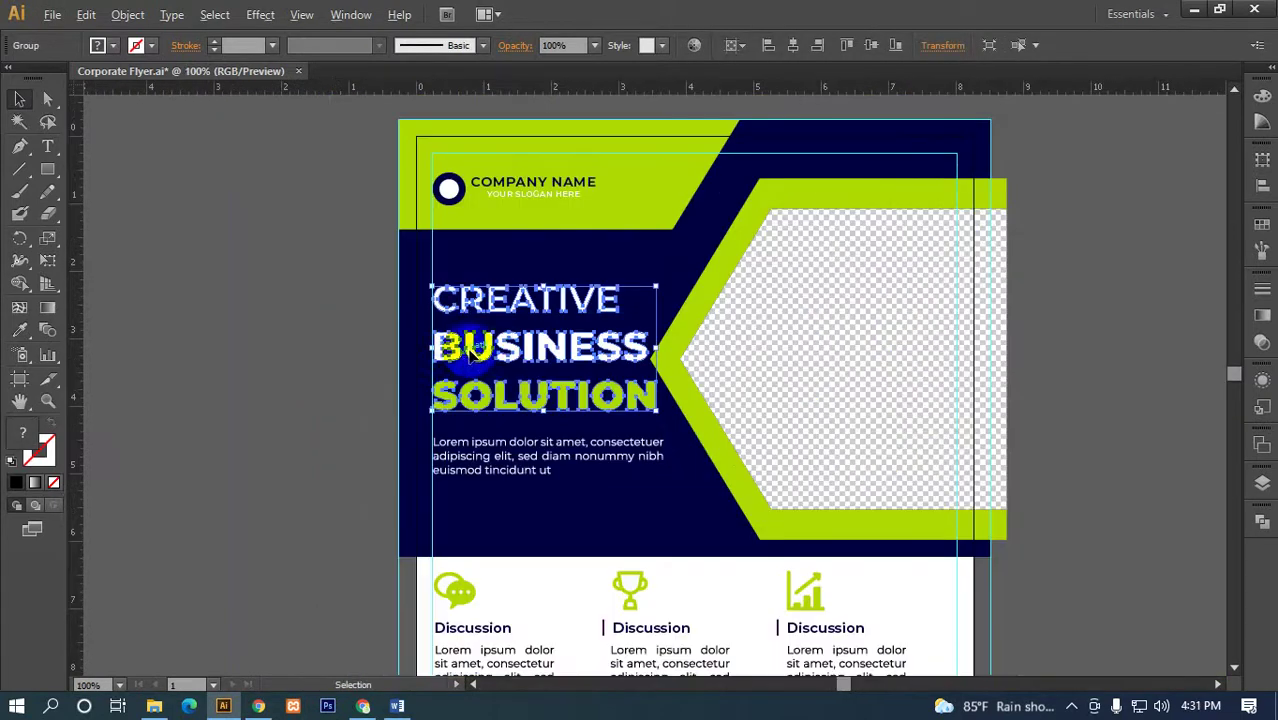
click(340, 342)
scroll(379, 396, right, 1)
scroll(336, 399, down, 3)
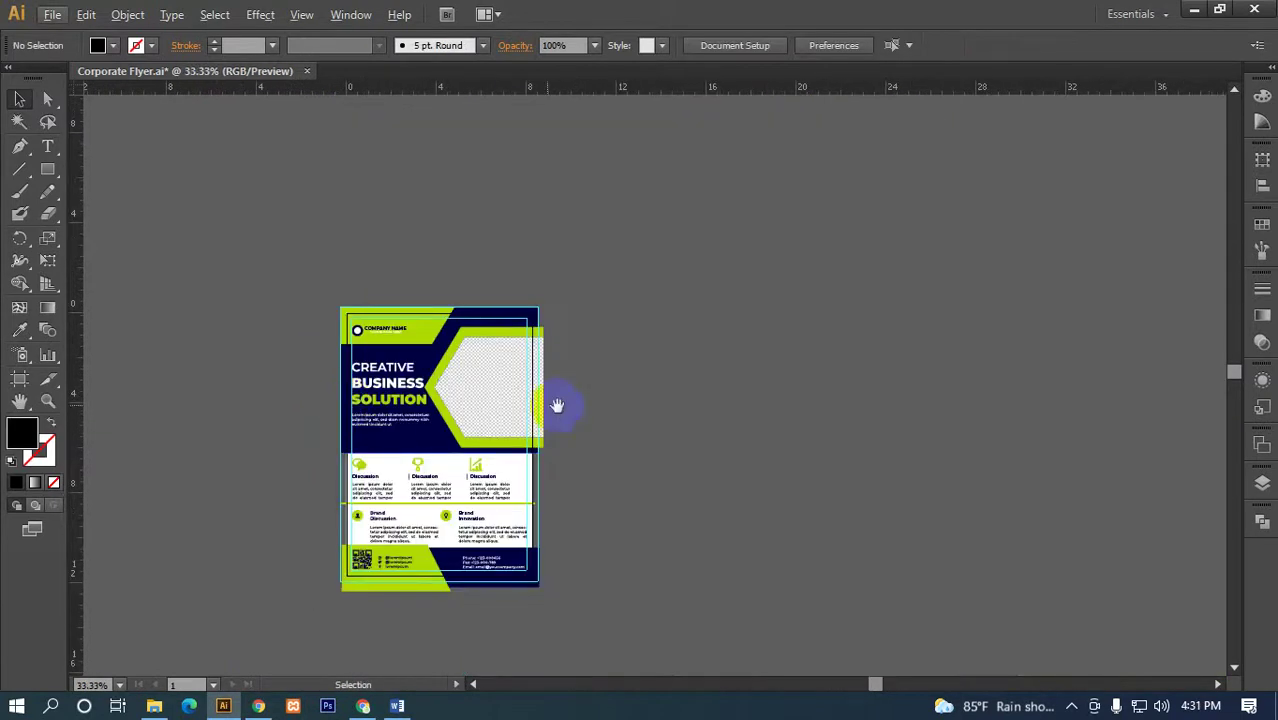
click(585, 479)
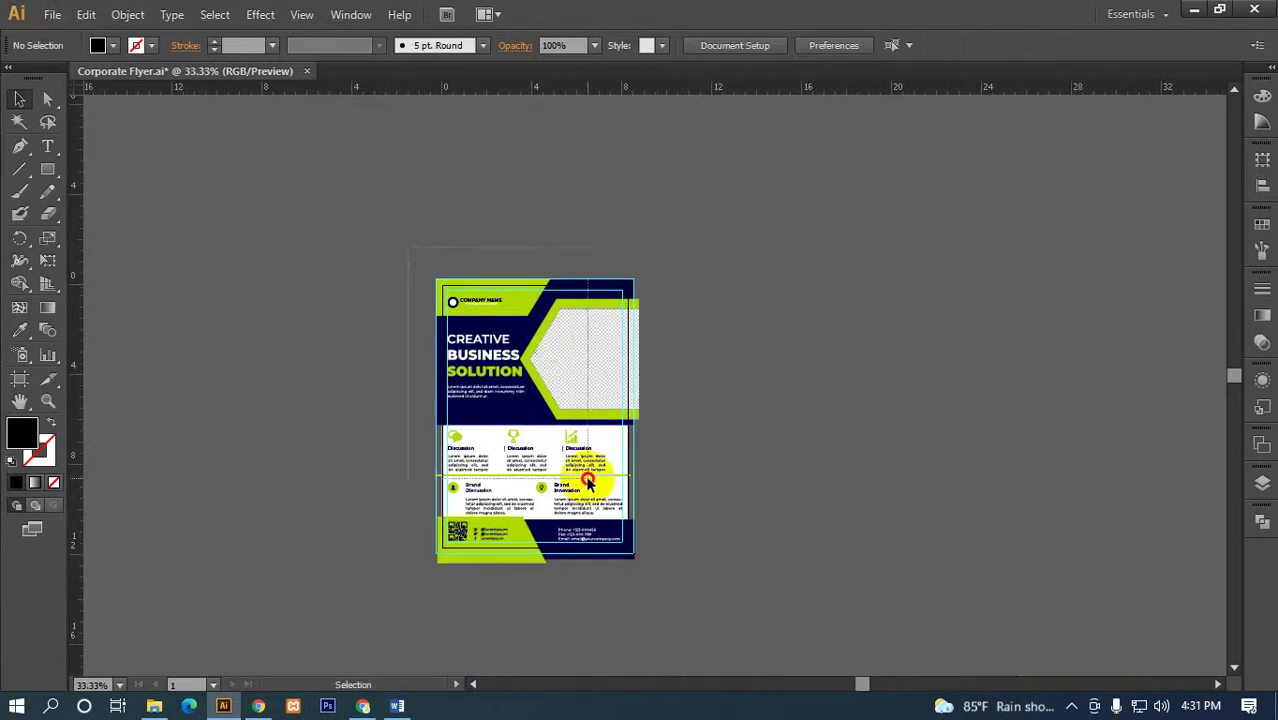
- Attempt to select all flyer artwork with Ctrl+A and several marquee drags
click(665, 570)
scroll(700, 640, down, 3)
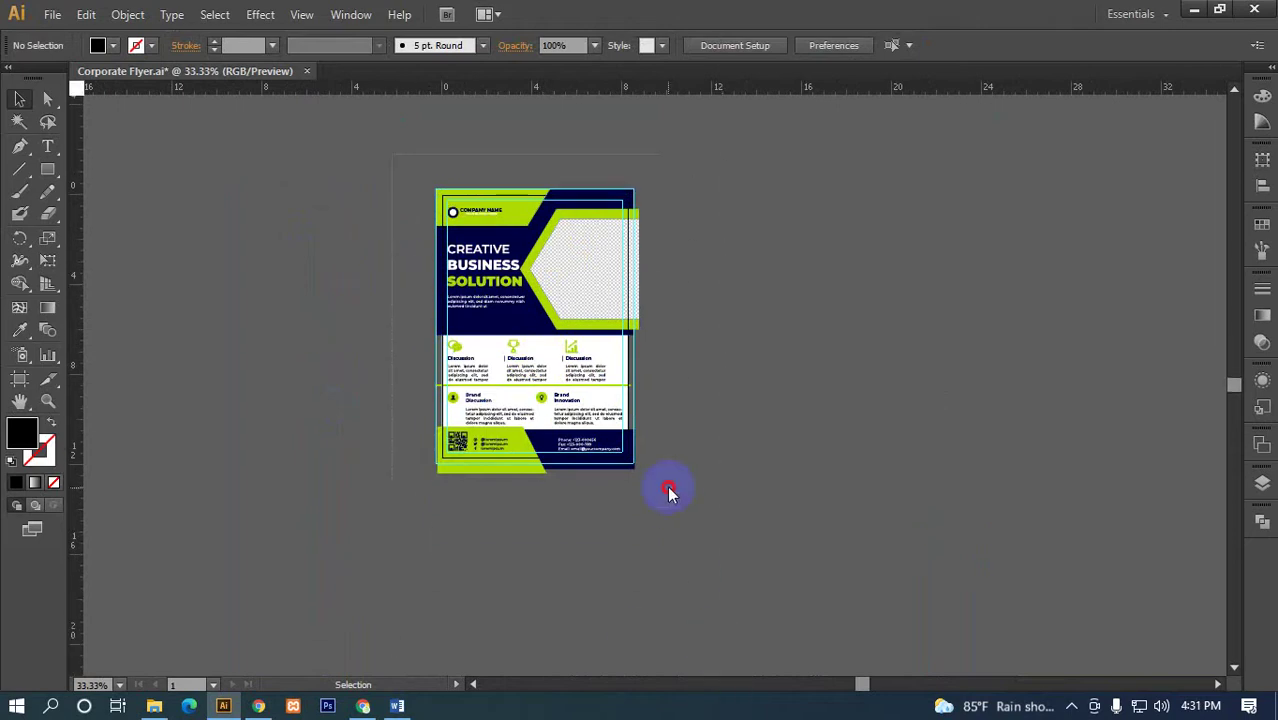
key(ctrl+a)
drag(713, 519, 385, 203)
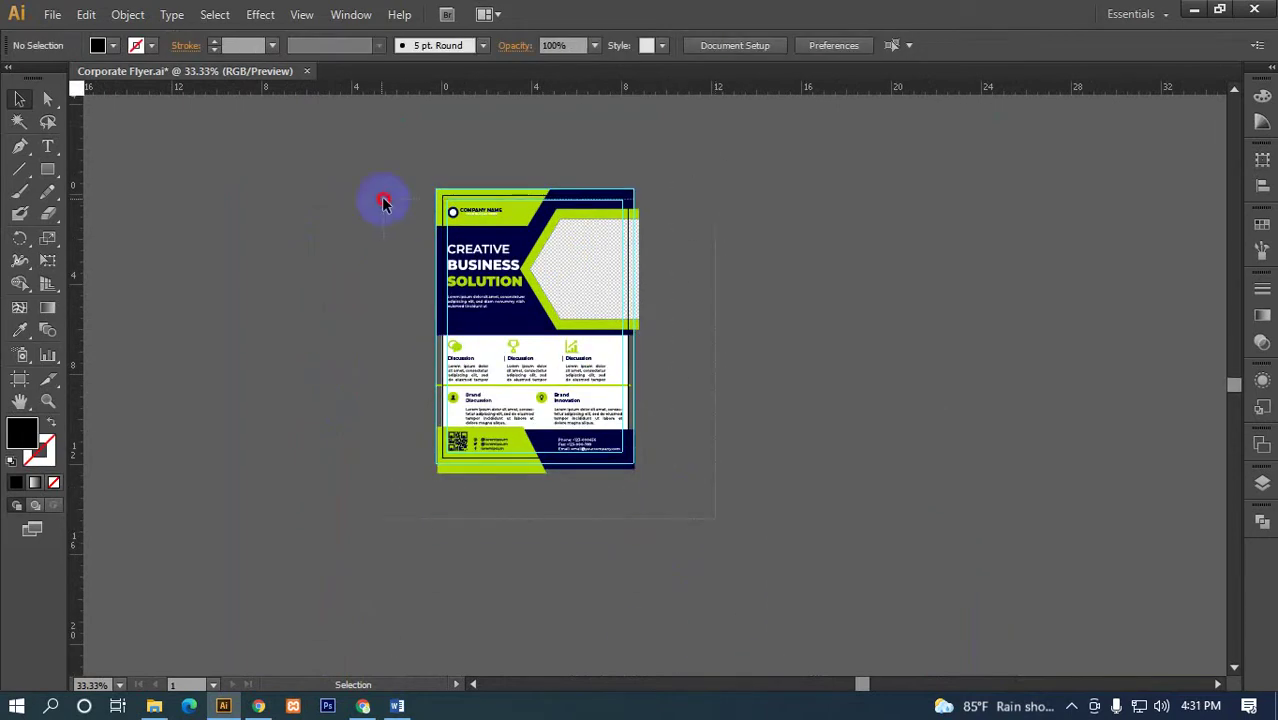
drag(343, 150, 343, 150)
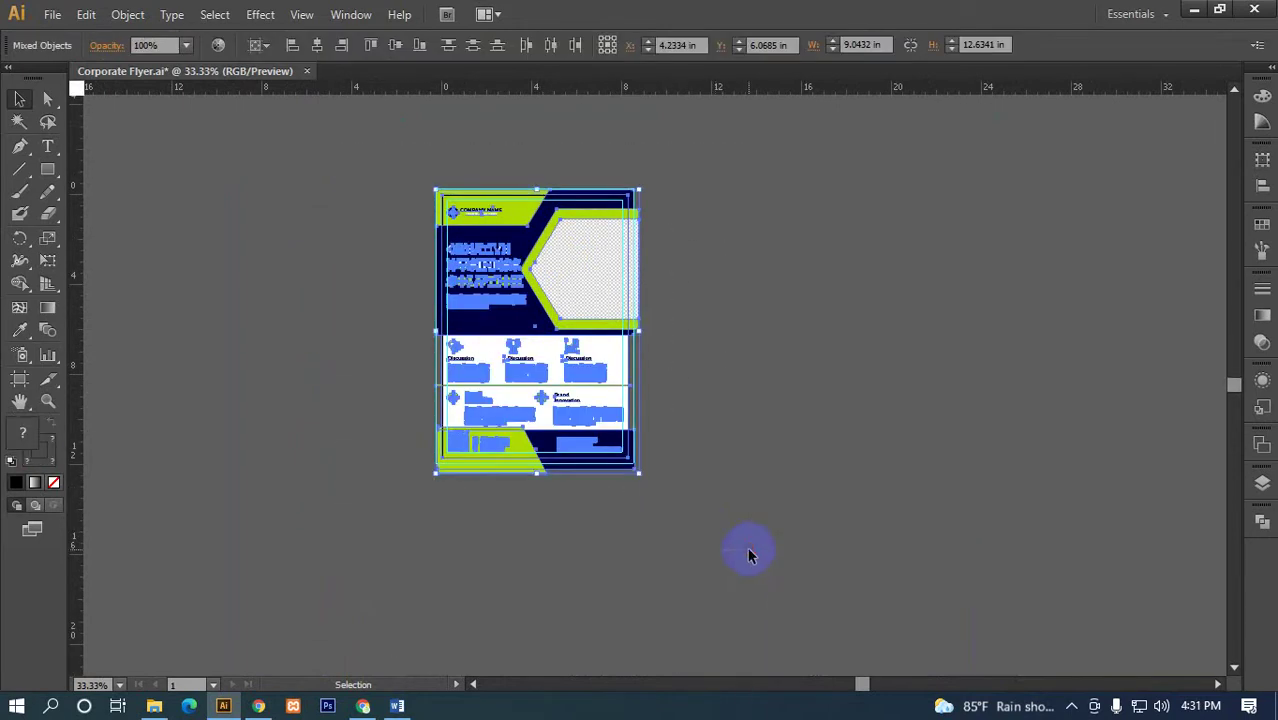
drag(741, 535, 357, 128)
click(700, 527)
mouse_move(748, 538)
mouse_down()
mouse_move(365, 175)
mouse_move(678, 510)
mouse_up()
click(678, 510)
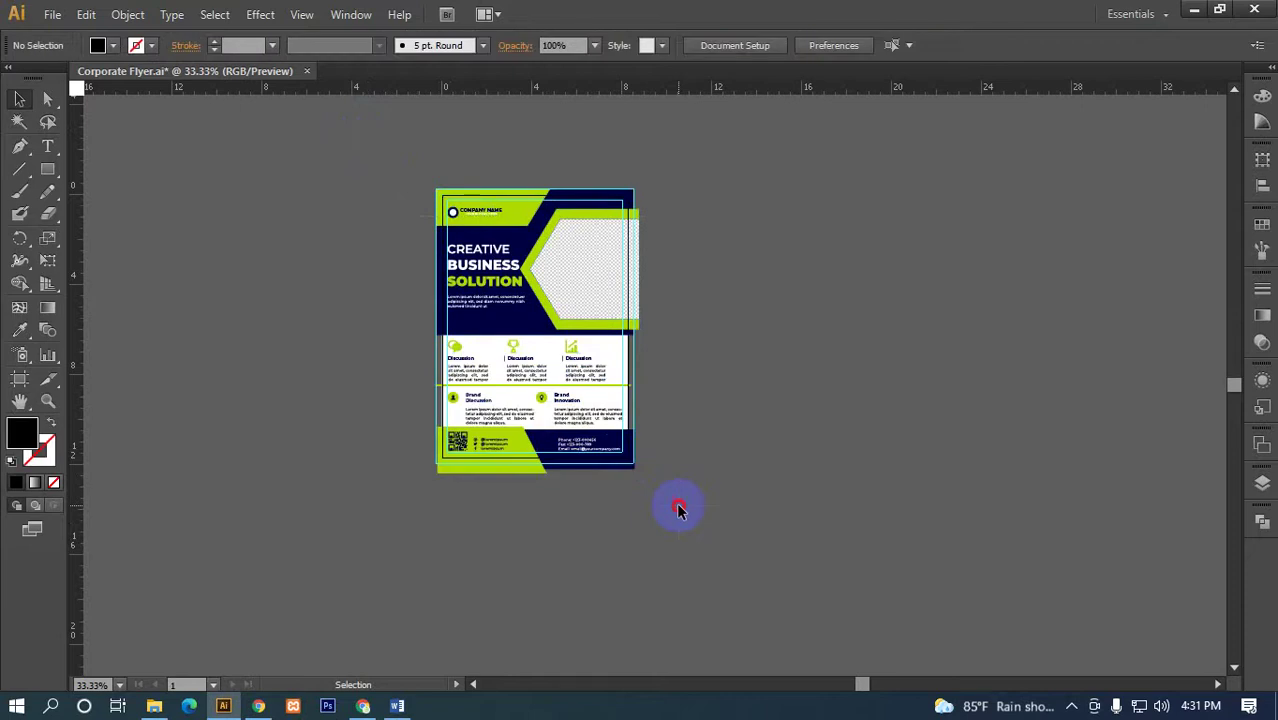
drag(679, 506, 352, 222)
click(374, 155)
mouse_move(374, 155)
mouse_down()
mouse_move(664, 500)
mouse_move(398, 188)
mouse_up()
- Marquee-drag across the entire flyer until every object is selected
drag(375, 145, 720, 552)
click(720, 552)
drag(816, 577, 816, 577)
click(816, 575)
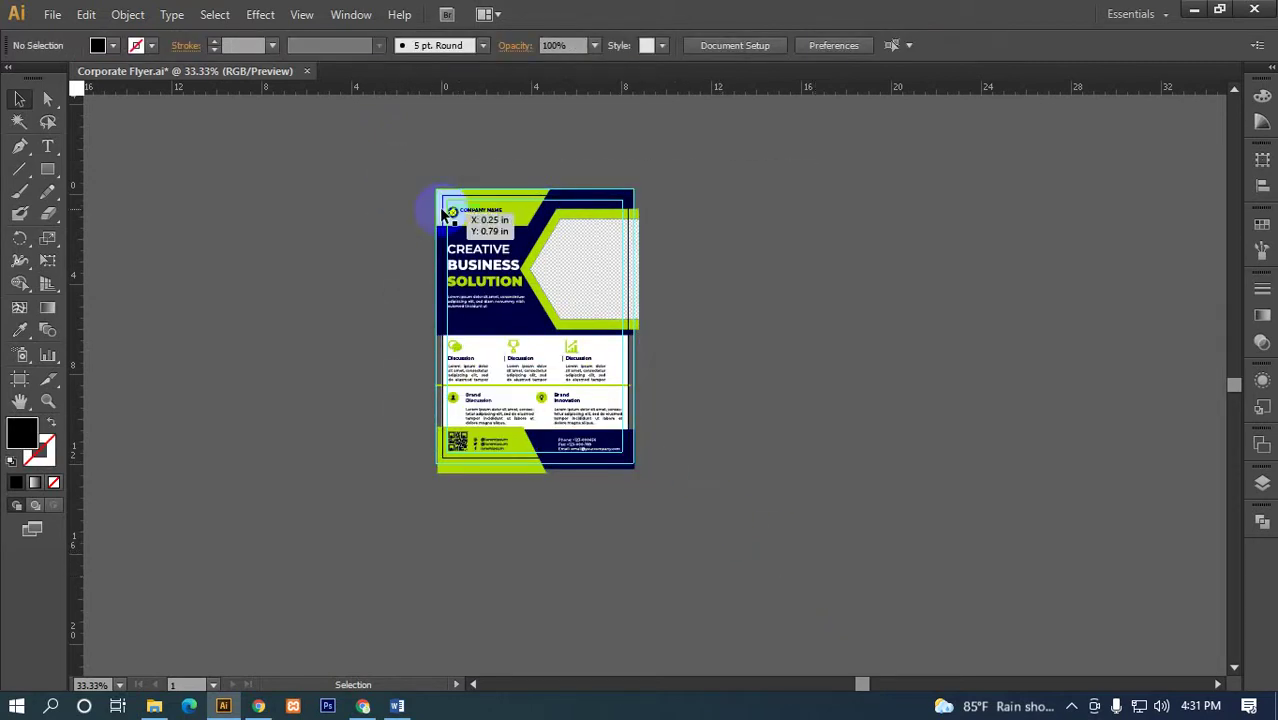
mouse_move(398, 157)
mouse_down()
mouse_move(658, 440)
mouse_move(656, 490)
mouse_up()
click(690, 505)
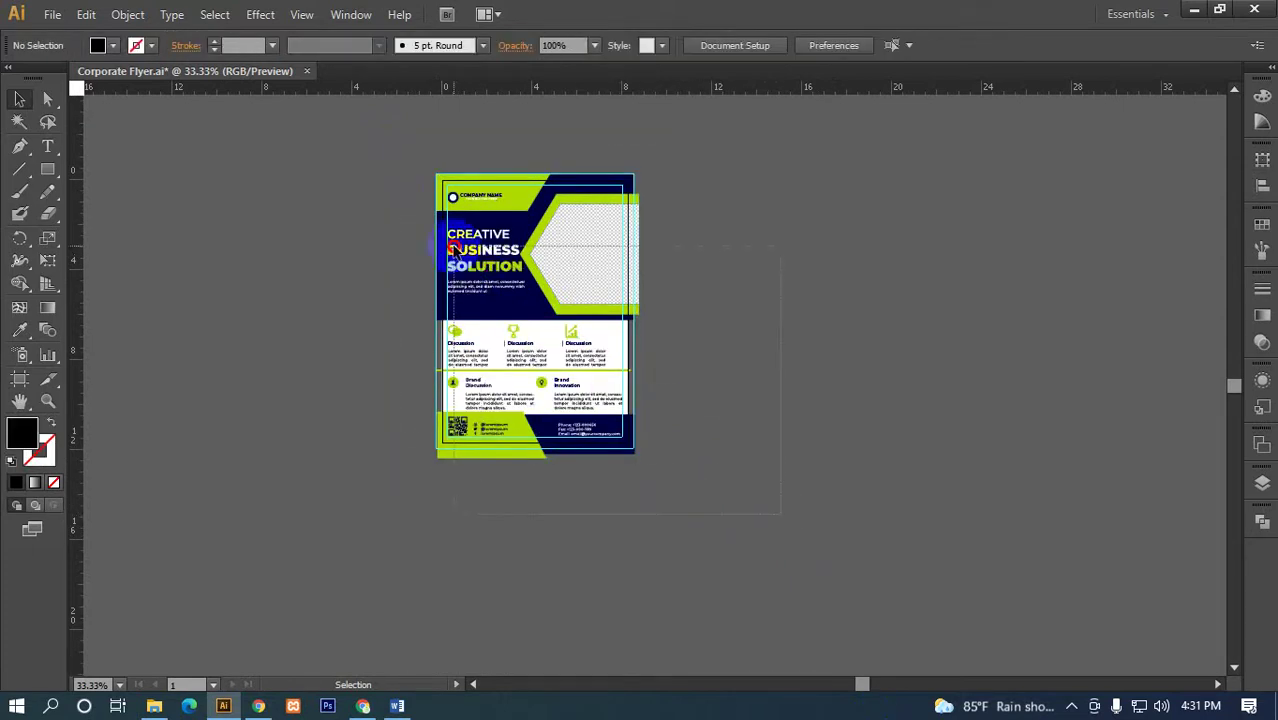
drag(400, 160, 822, 500)
click(822, 500)
scroll(712, 409, up, 1)
scroll(600, 430, up, 1)
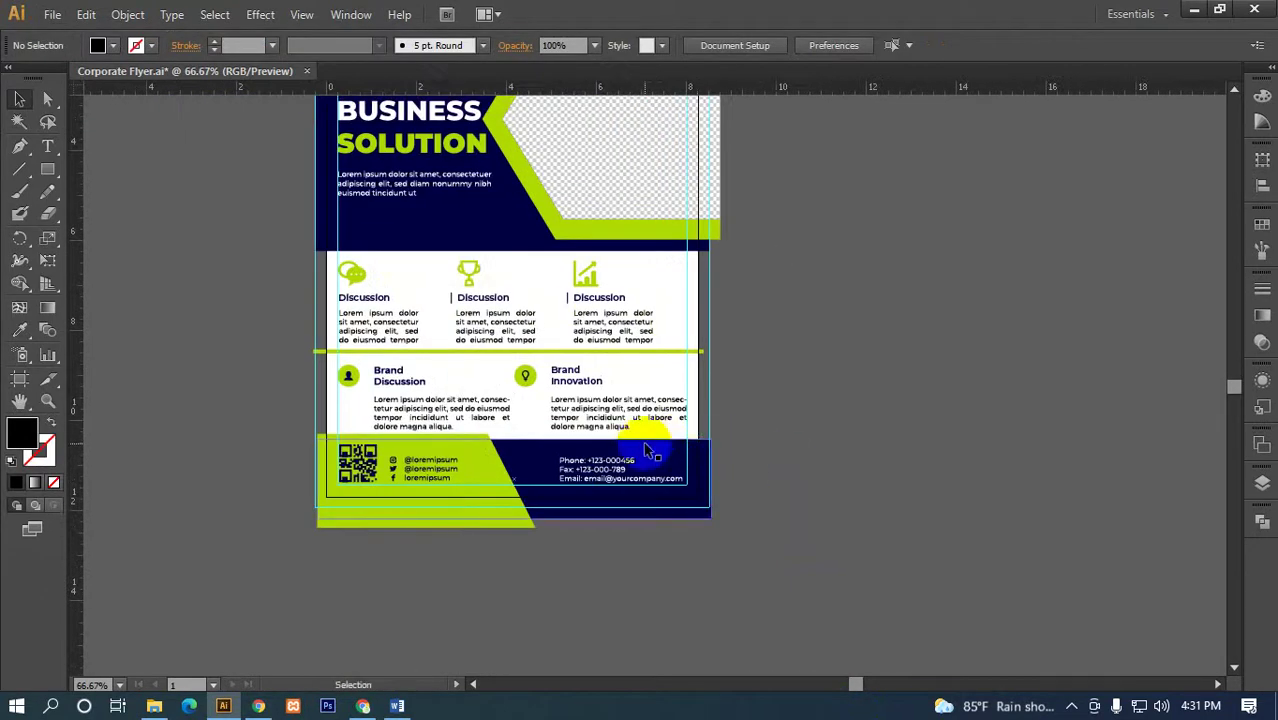
scroll(698, 484, down, 2)
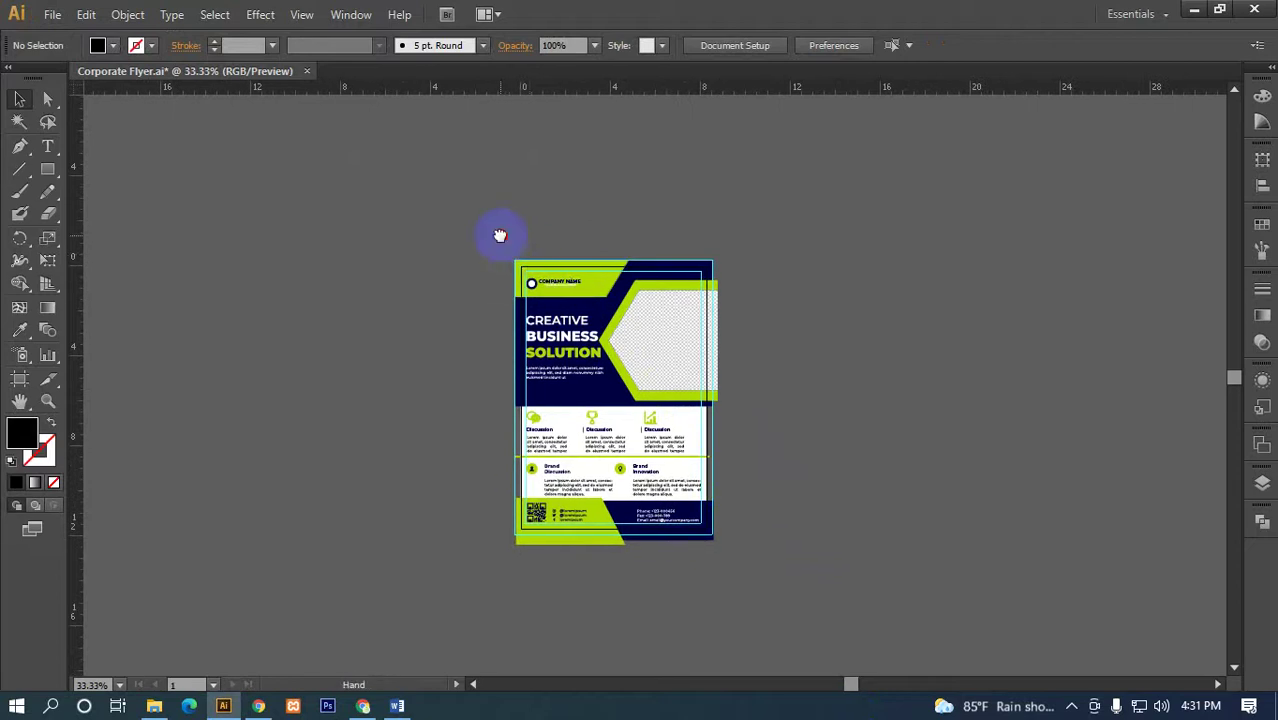
drag(420, 193, 747, 594)
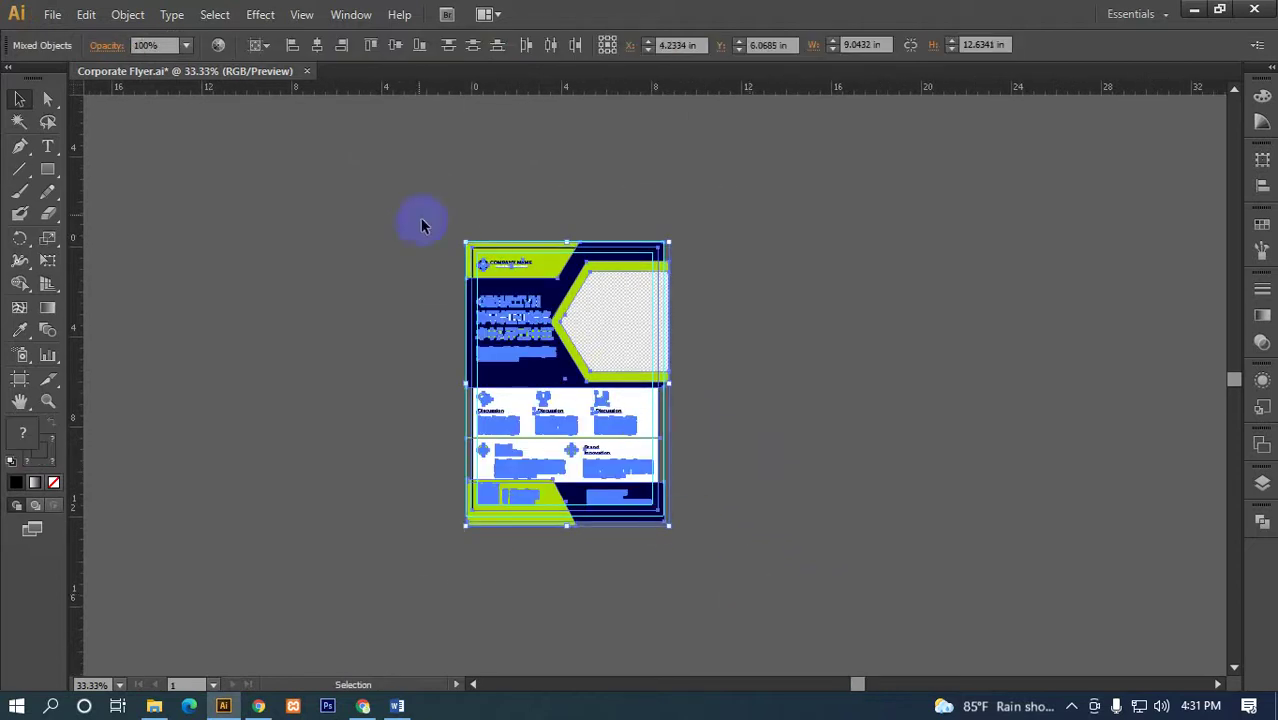
- Expand the flyer's appearance, then expand its objects, fills and strokes
click(127, 14)
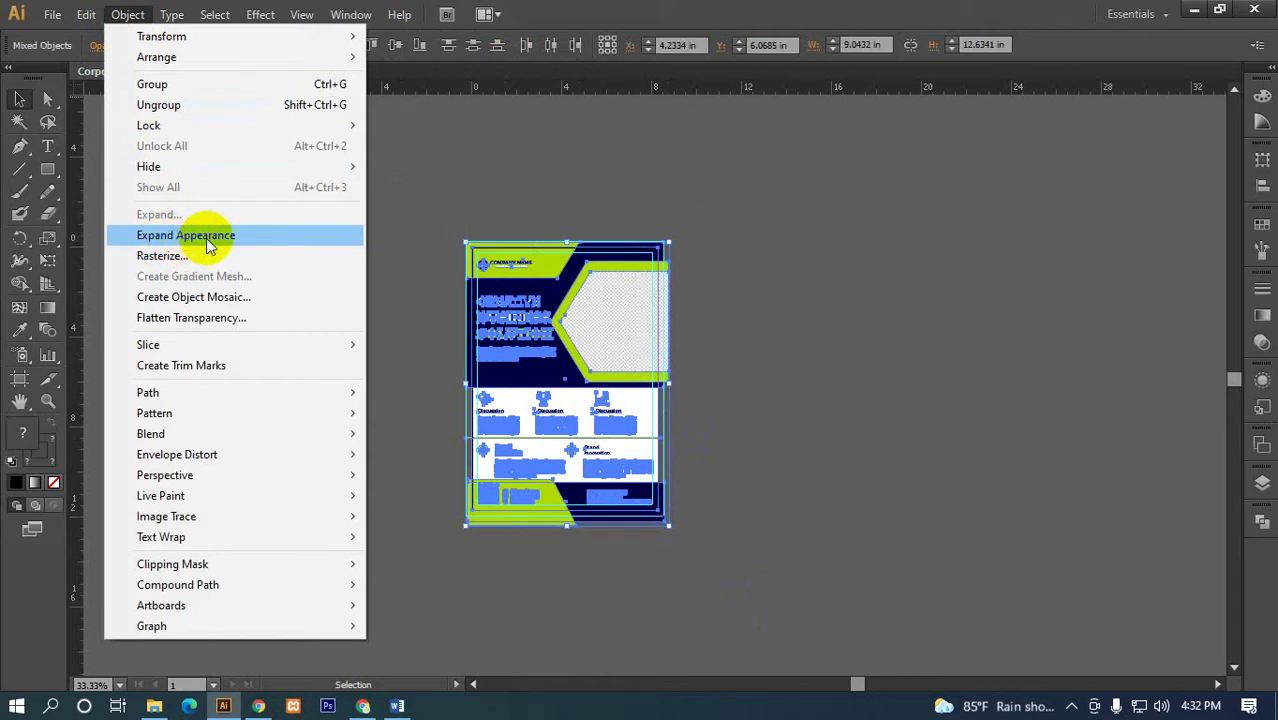
click(206, 238)
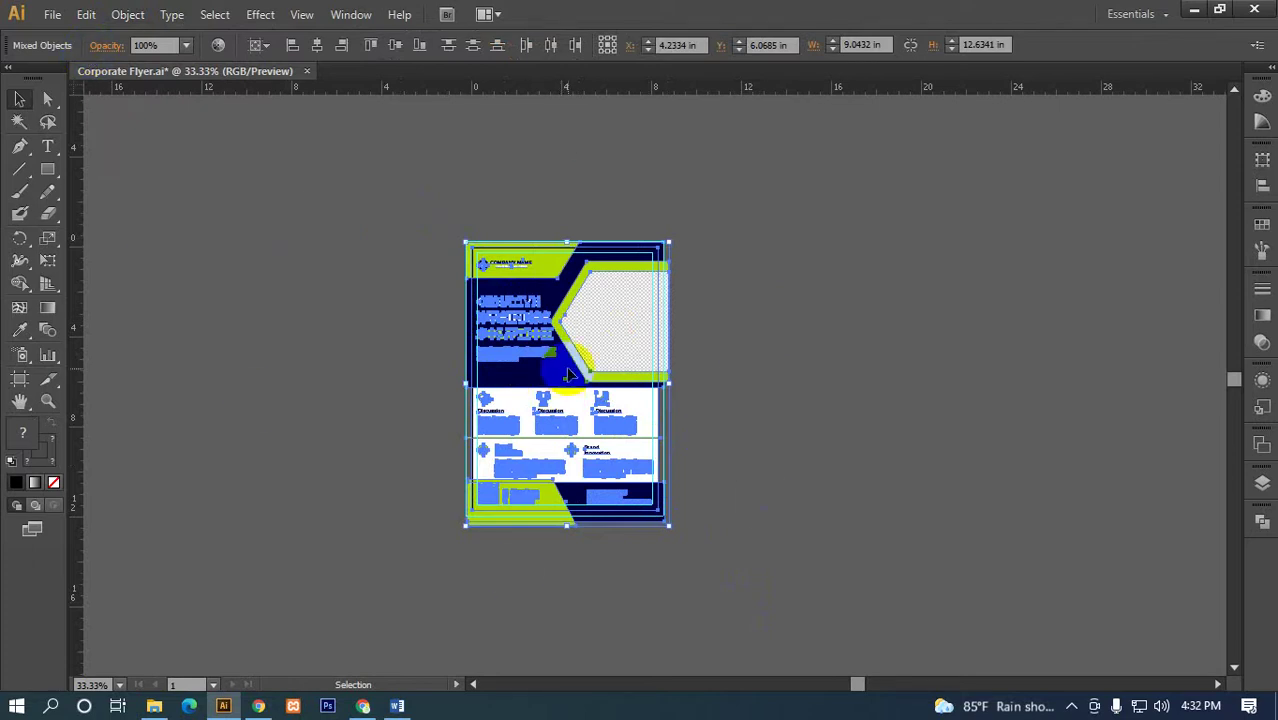
click(128, 15)
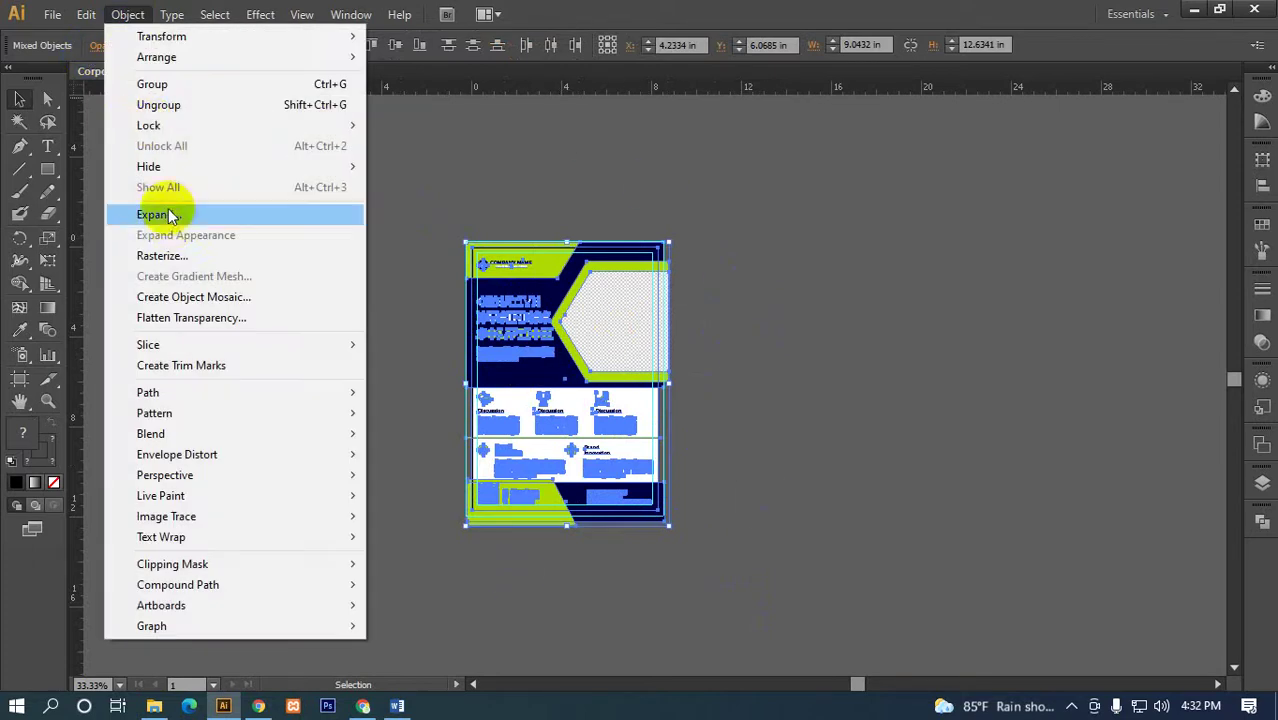
click(172, 215)
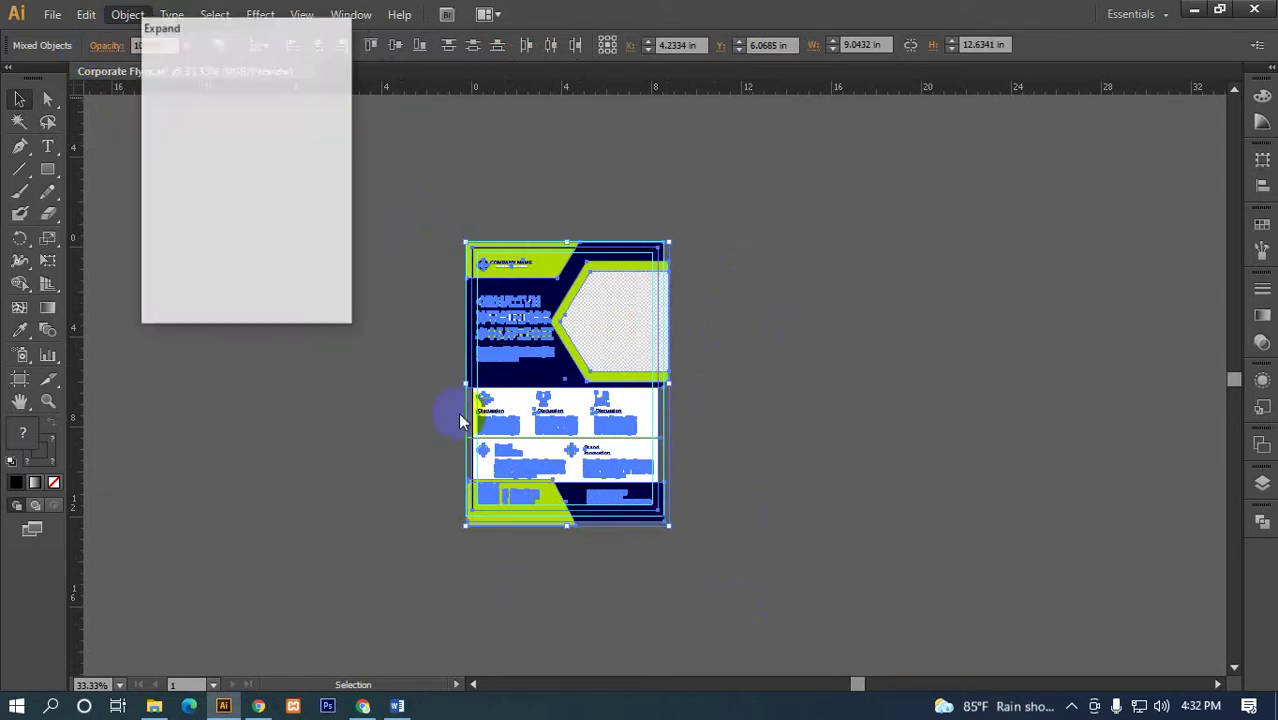
drag(262, 27, 968, 115)
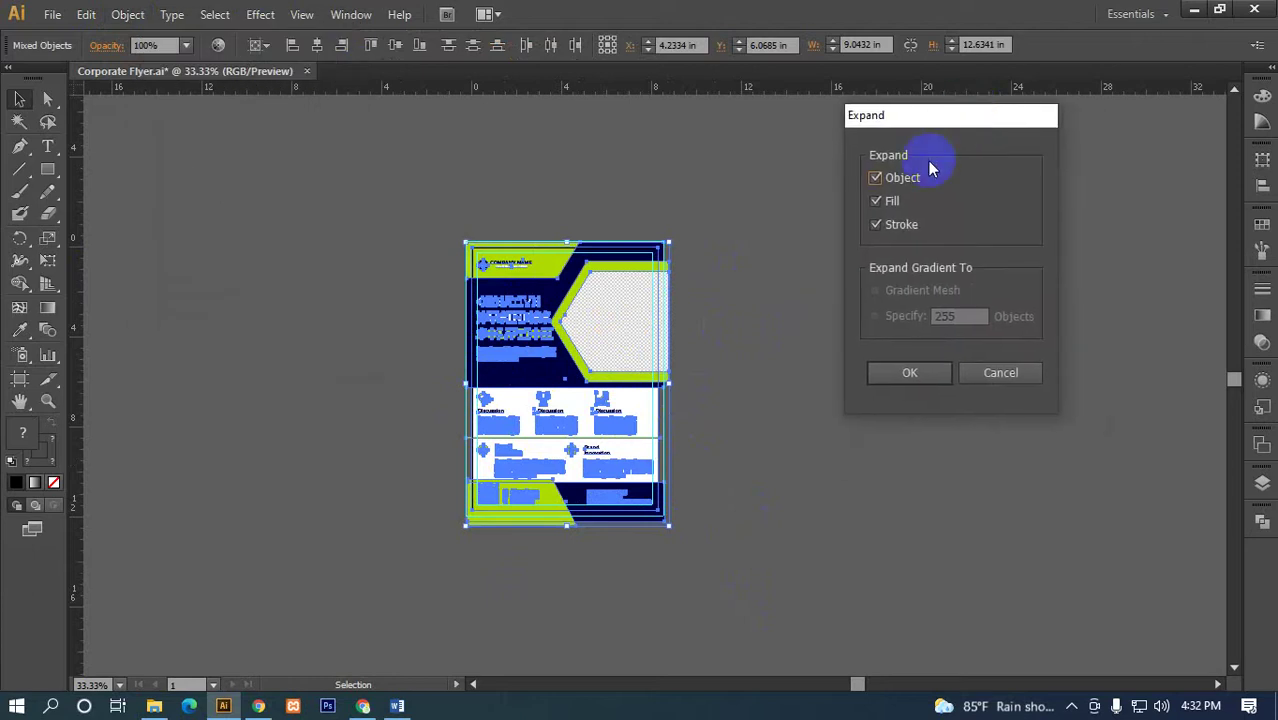
click(918, 377)
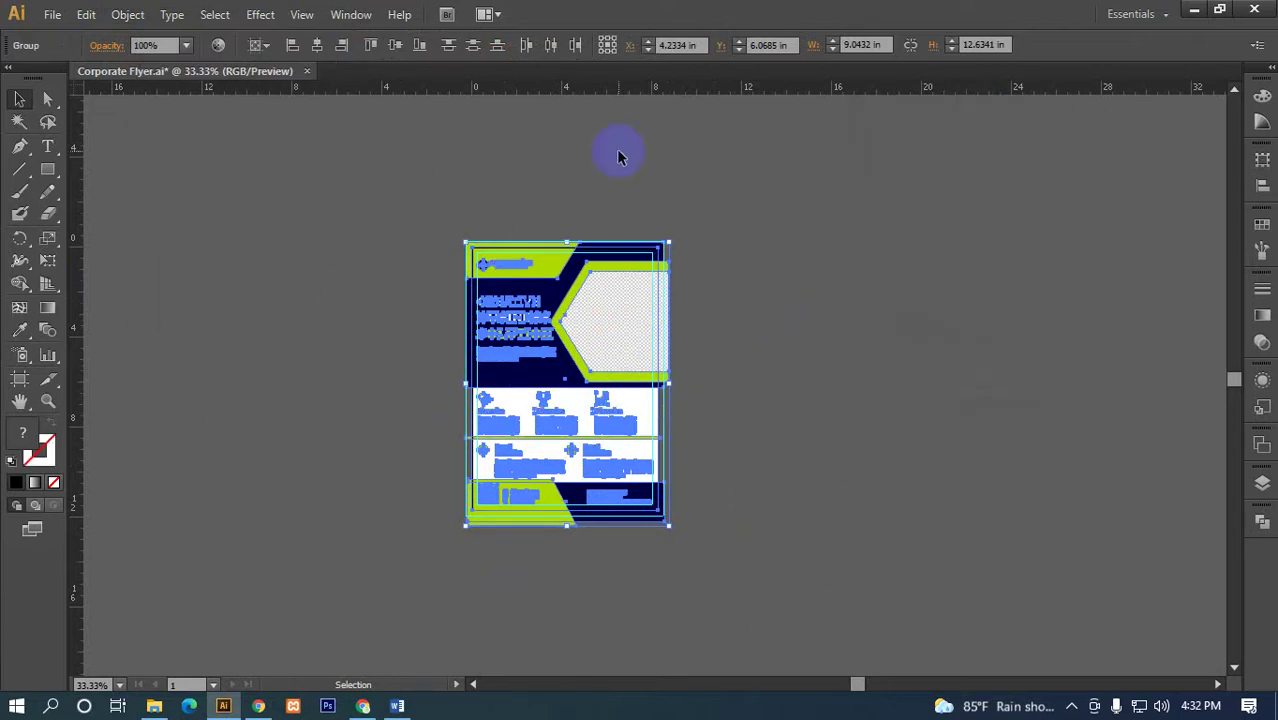
- Deselect, then reselect the whole expanded flyer artwork
click(716, 472)
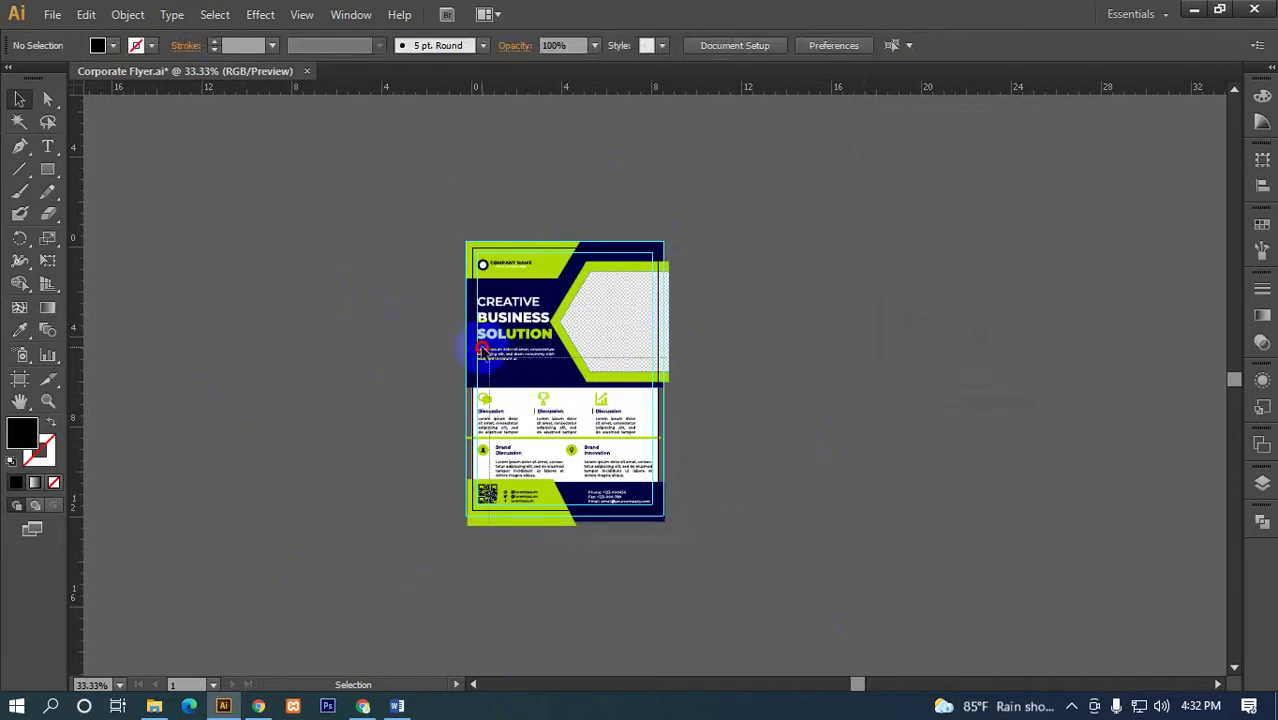
key(ctrl+a)
click(394, 206)
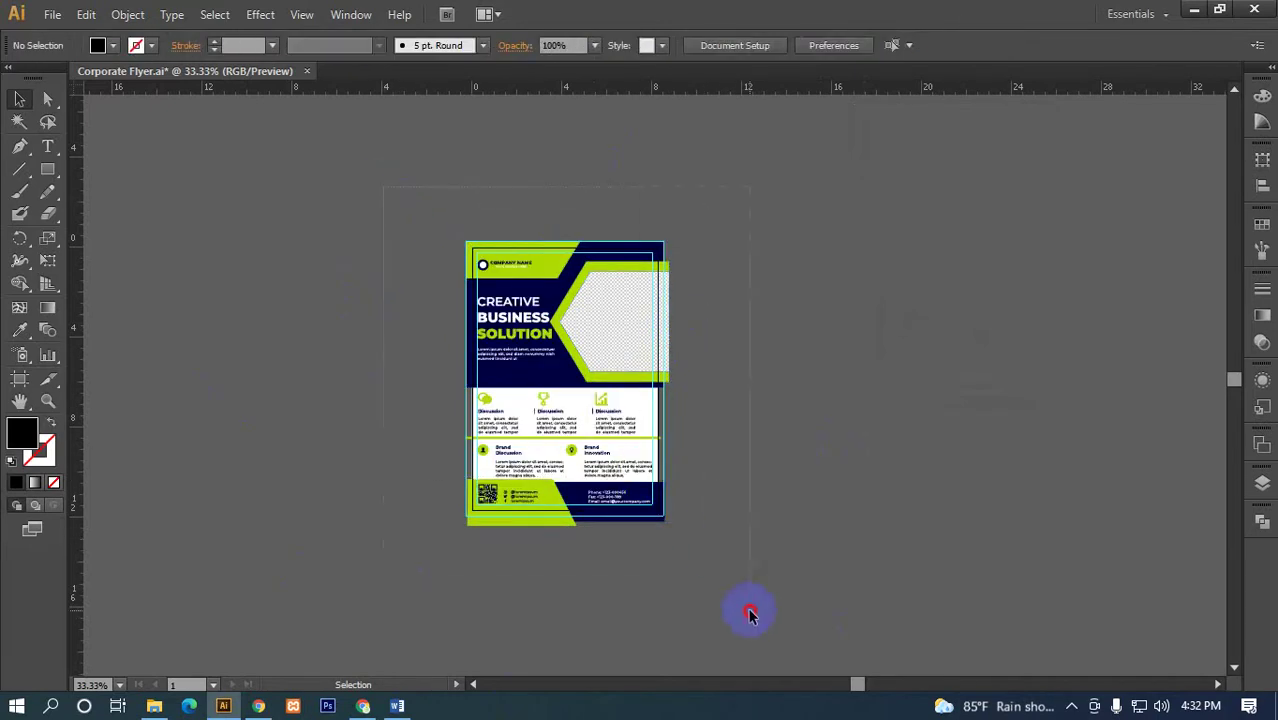
key(ctrl+a)
drag(747, 608, 520, 418)
- Create an 8.27 × 11.69 in rectangle over the flyer
click(347, 200)
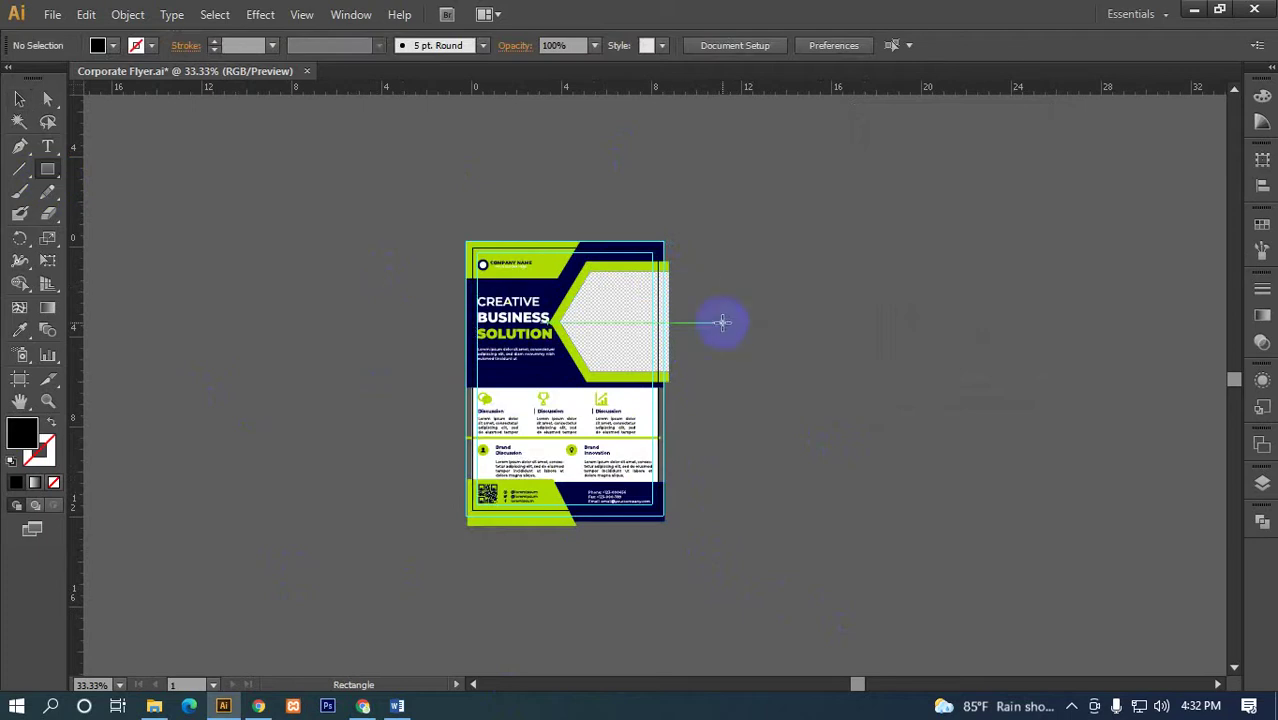
scroll(690, 330, up, 1)
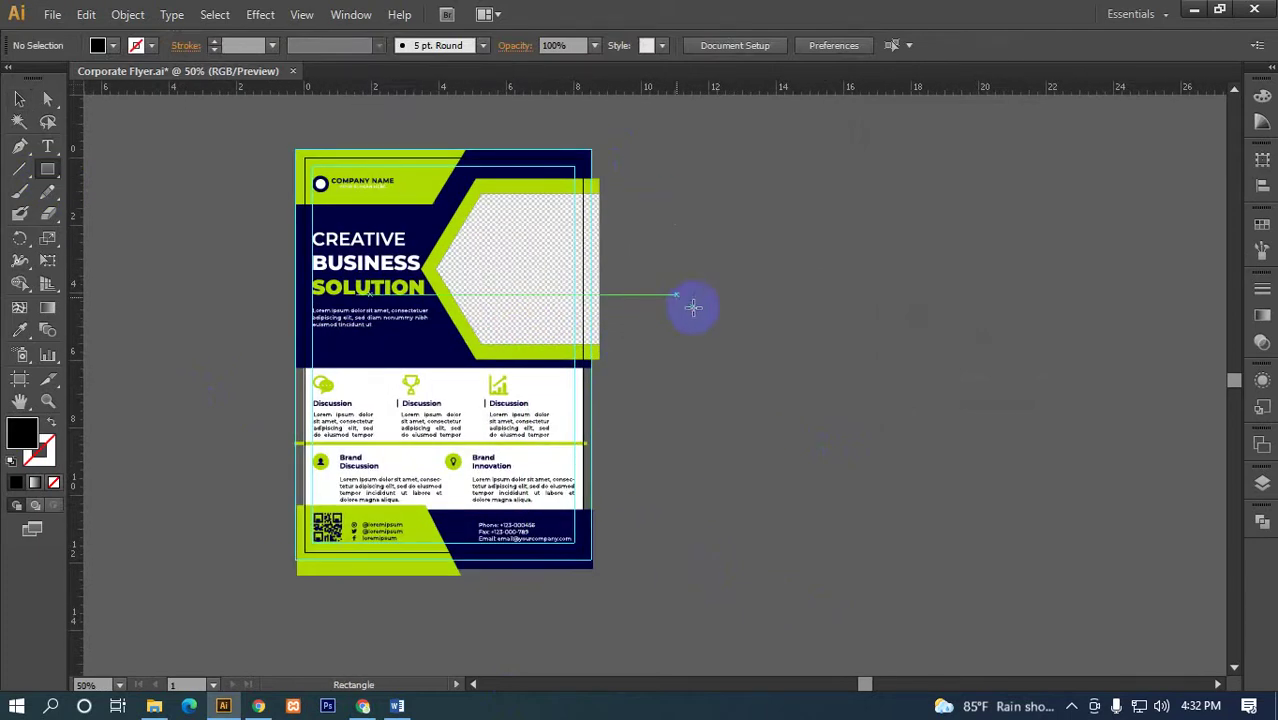
click(730, 363)
drag(676, 260, 924, 222)
text(8.2)
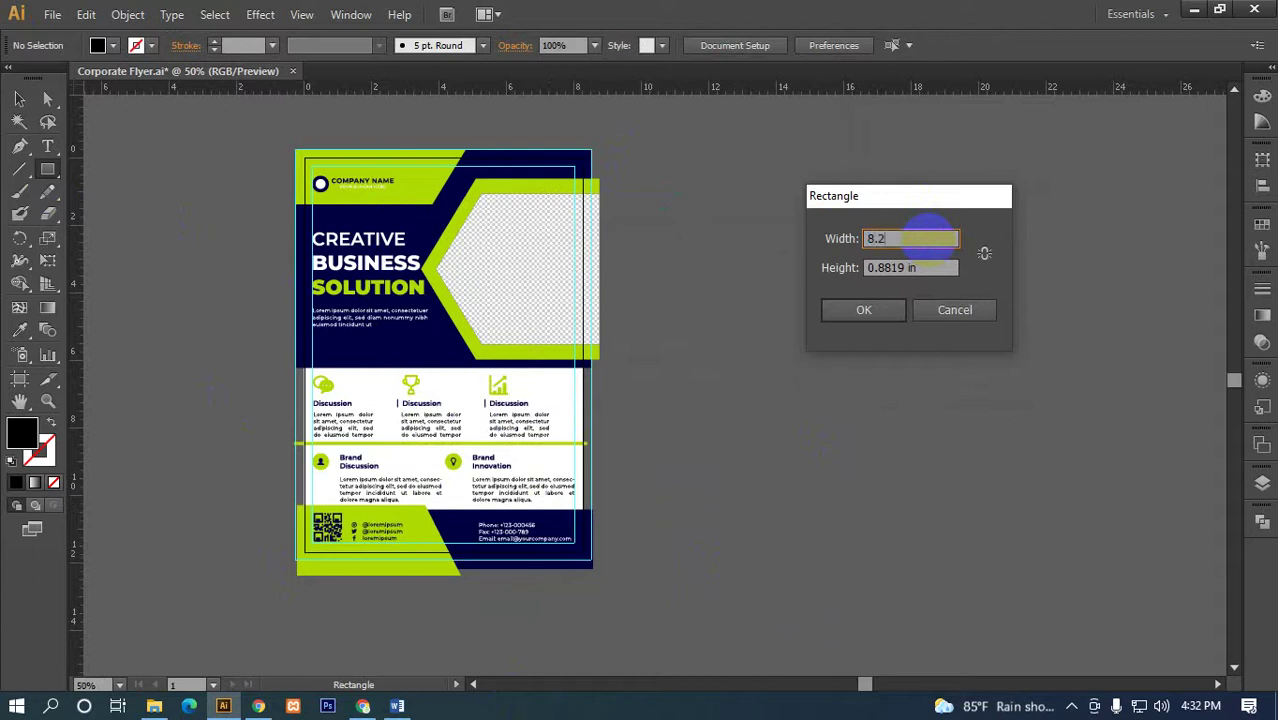
text(7)
click(928, 268)
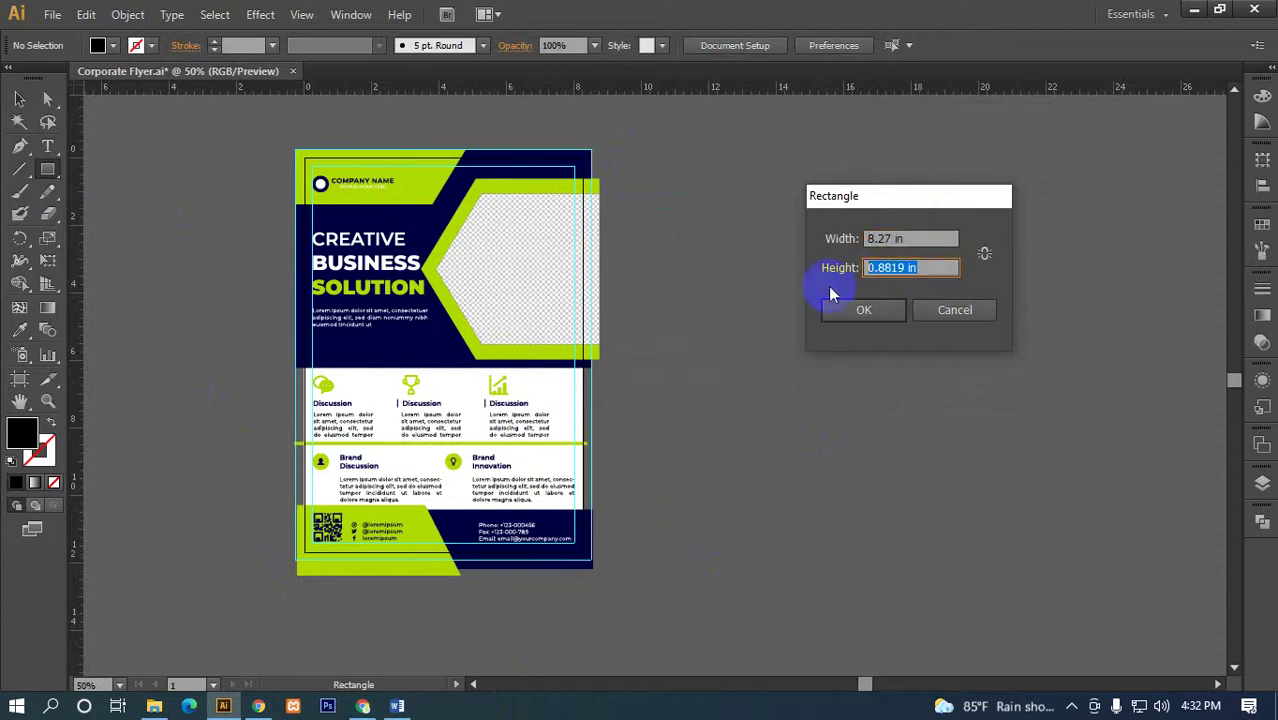
text(11.)
text(69)
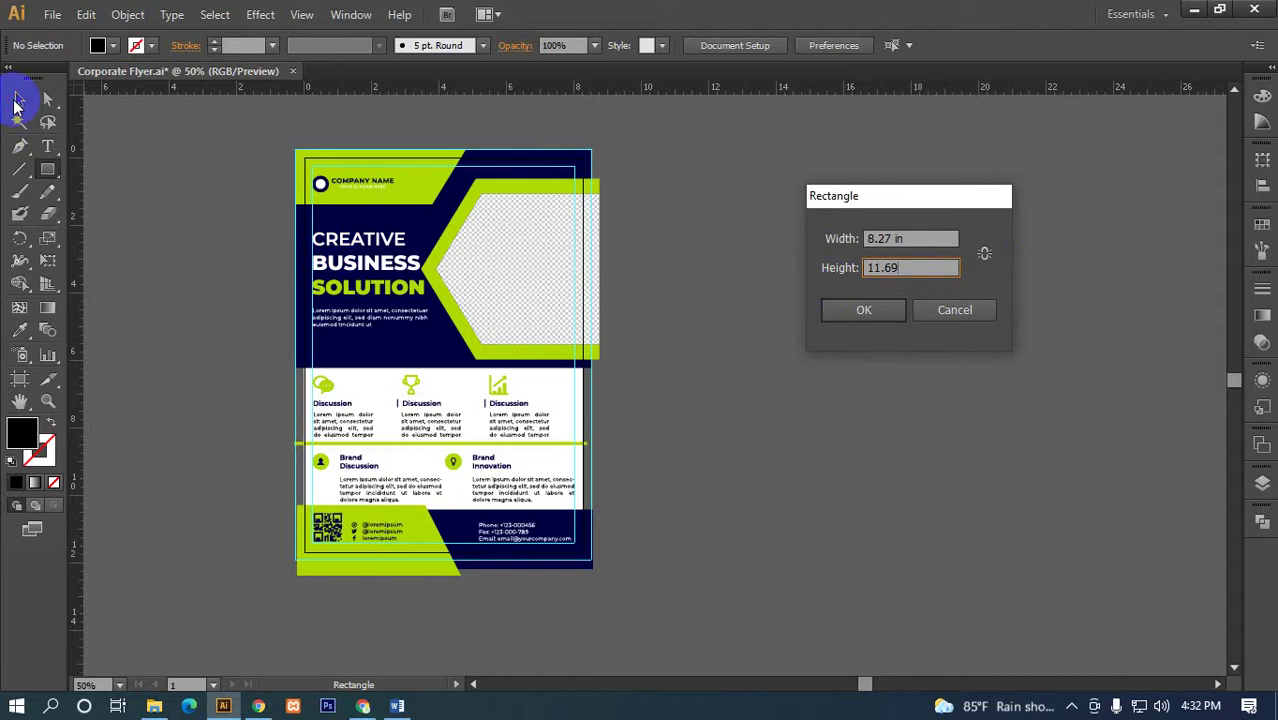
click(862, 312)
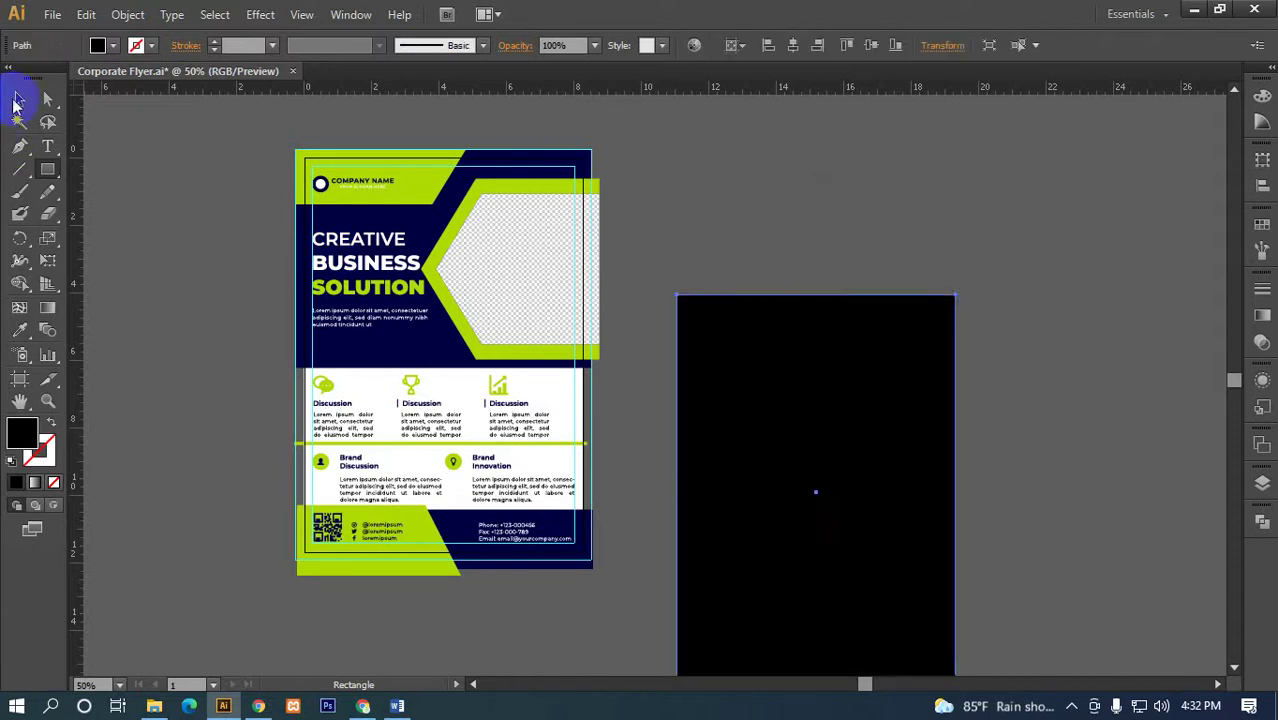
- Centre the rectangle on the flyer and clip all artwork to it with Ctrl+7
click(18, 100)
click(793, 45)
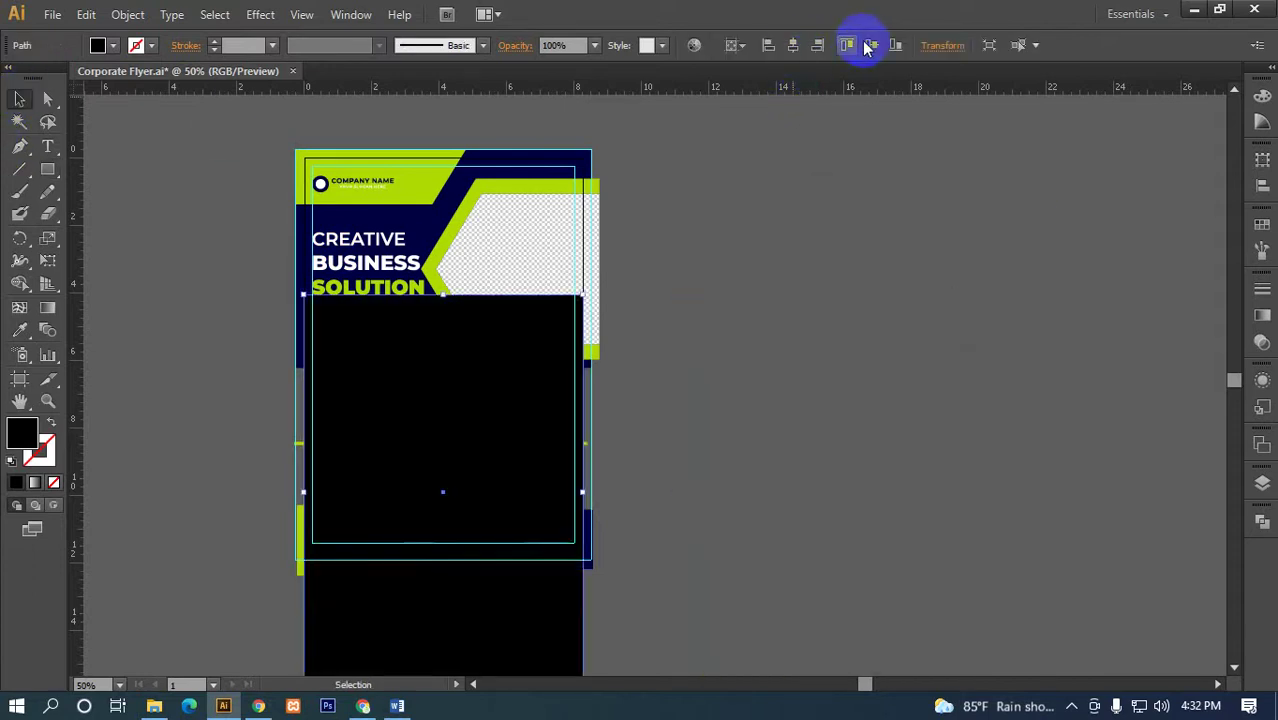
click(871, 45)
key(ctrl+a)
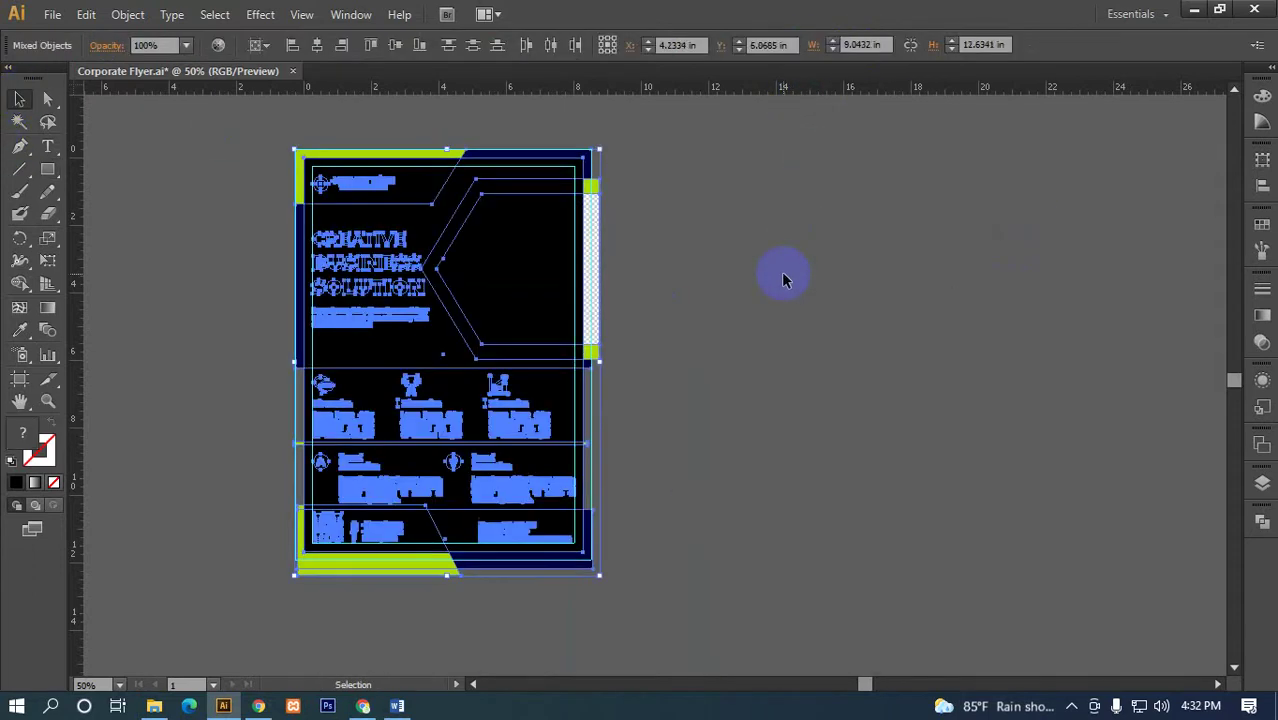
key(ctrl+7)
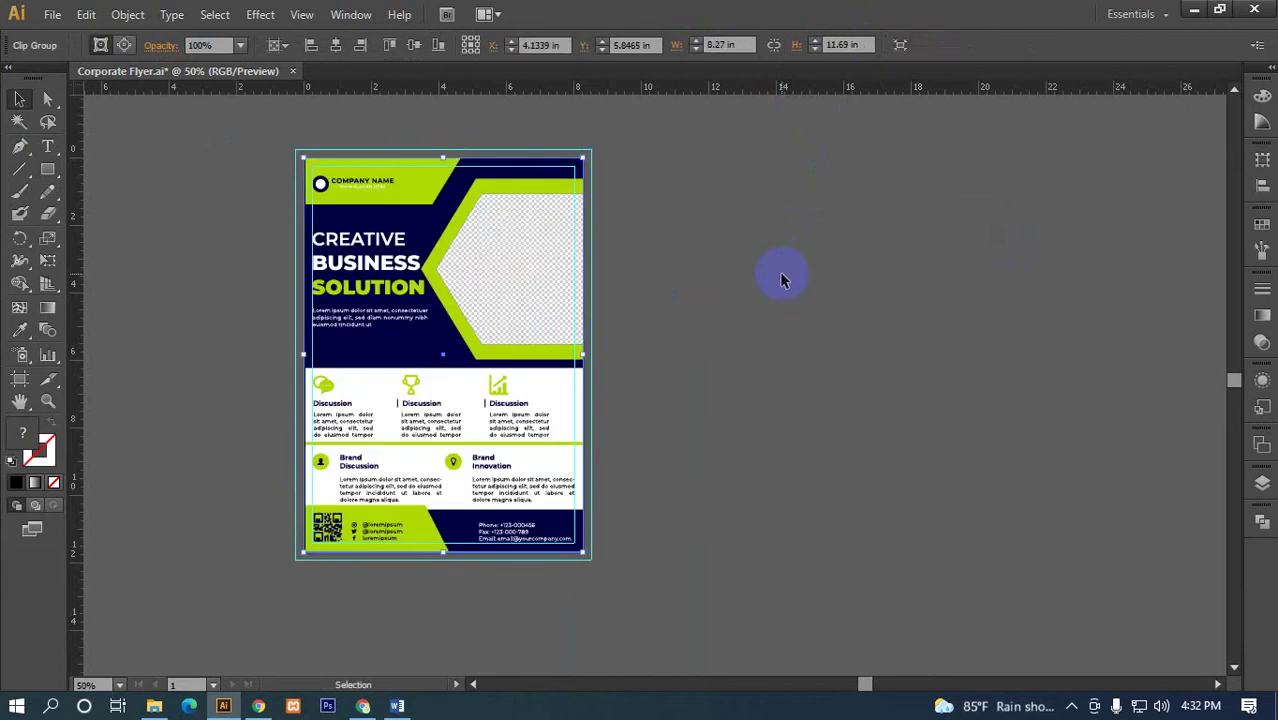
click(800, 306)
key(ctrl+minus)
- Zoom and pan to inspect the clipped flyer's edges and marquee-select the clip group
click(541, 313)
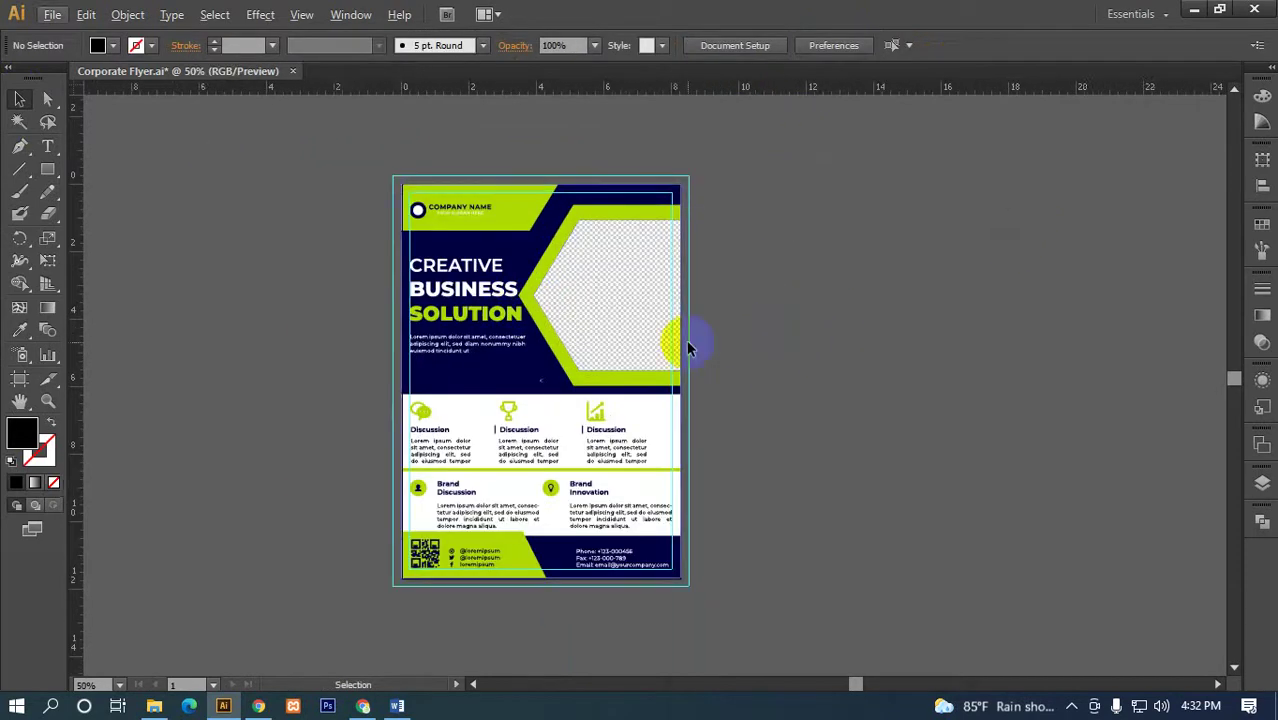
click(736, 308)
drag(820, 383, 844, 383)
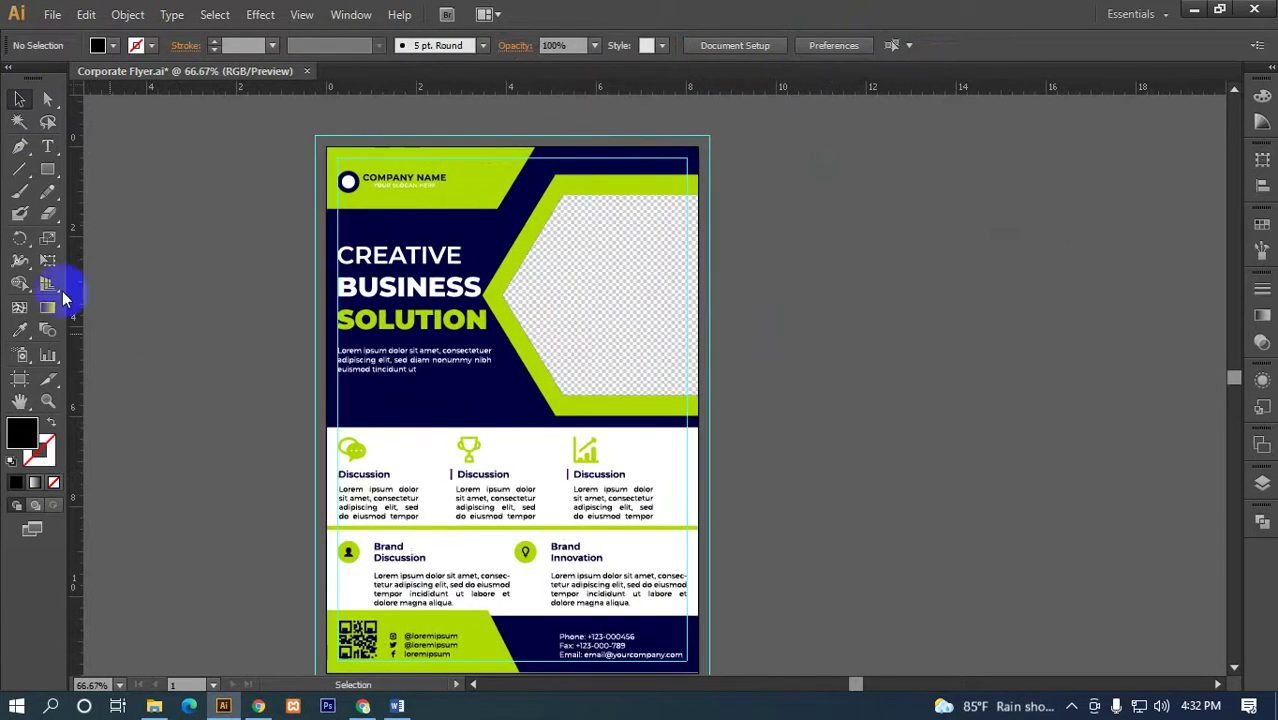
alt+click(522, 345)
drag(447, 328, 533, 291)
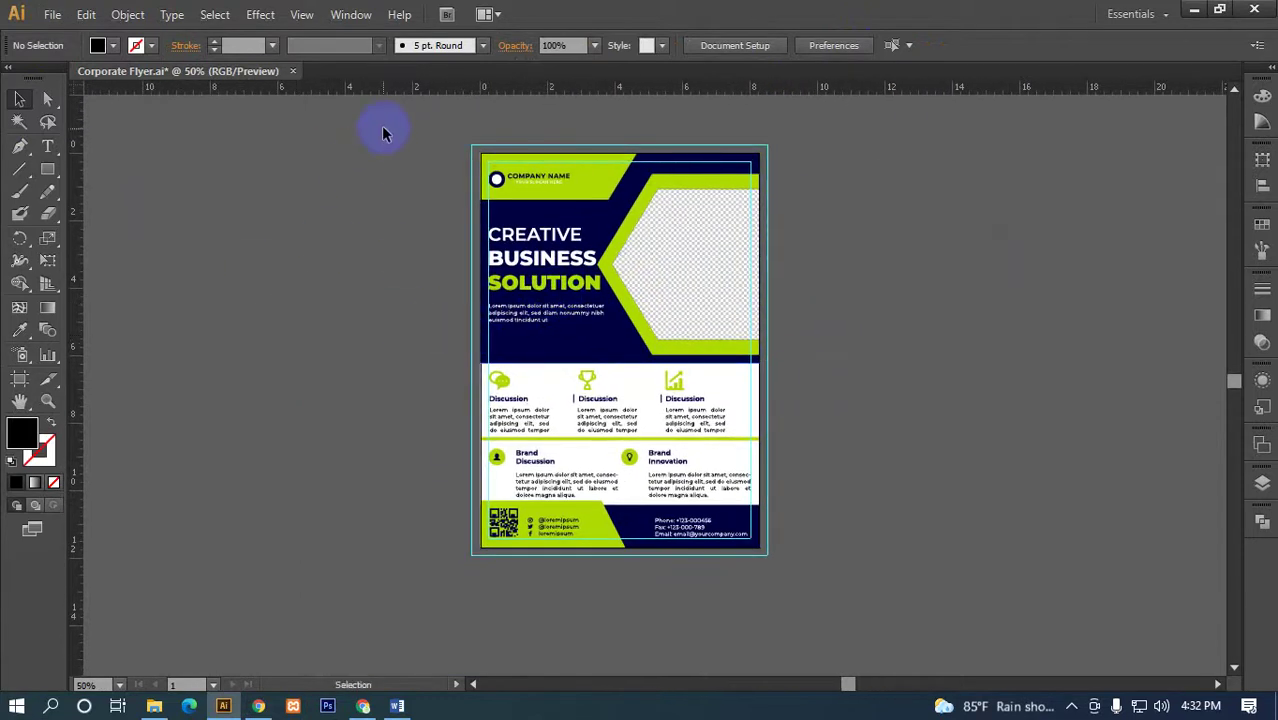
click(690, 545)
drag(812, 598, 445, 248)
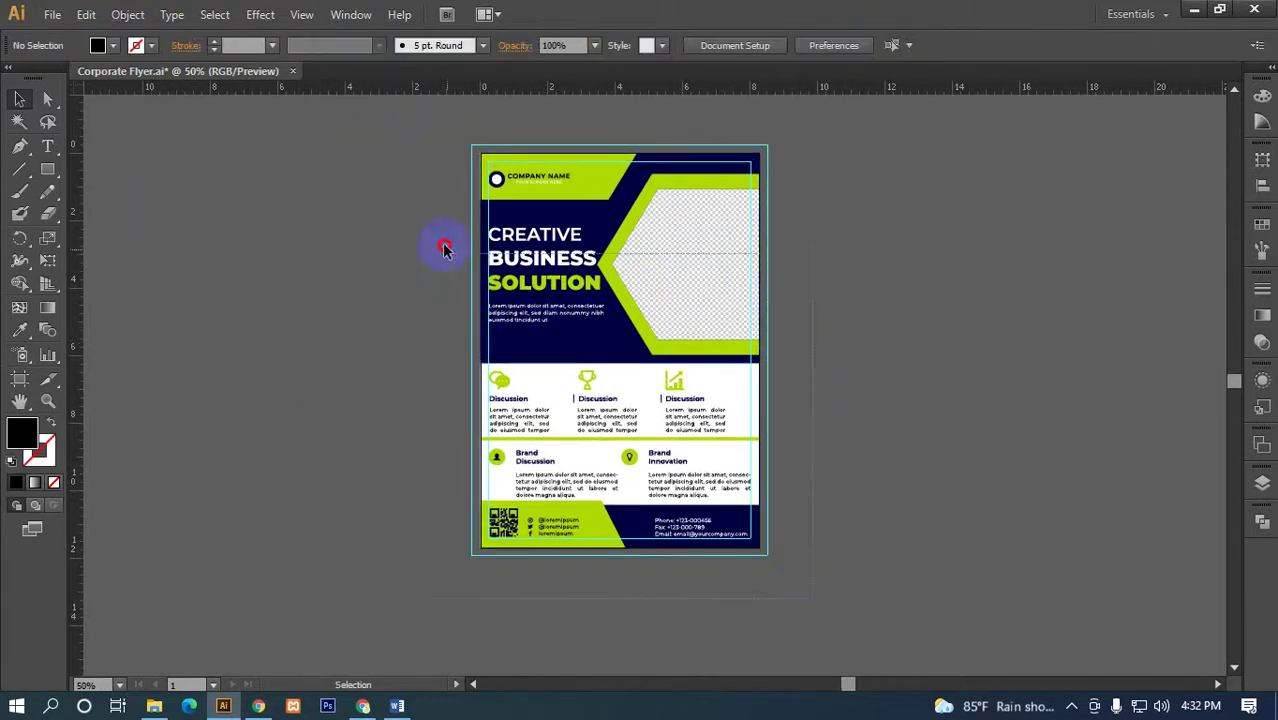
drag(372, 117, 838, 565)
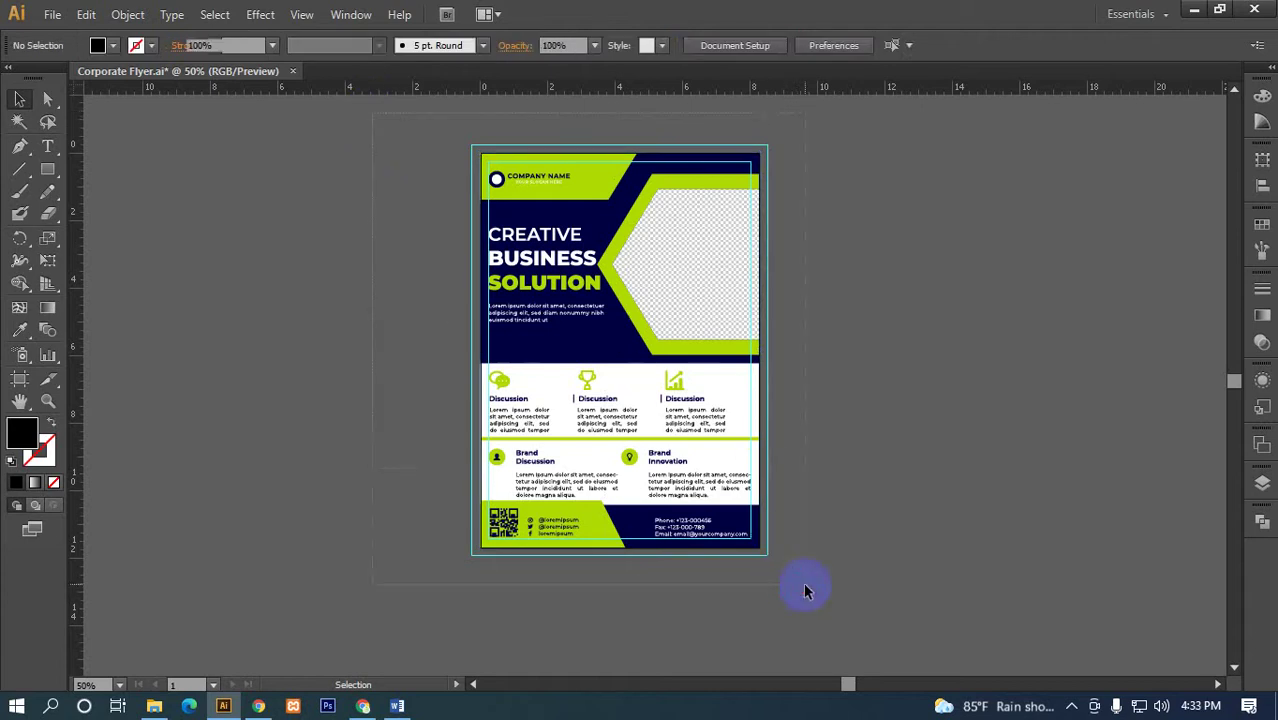
click(838, 565)
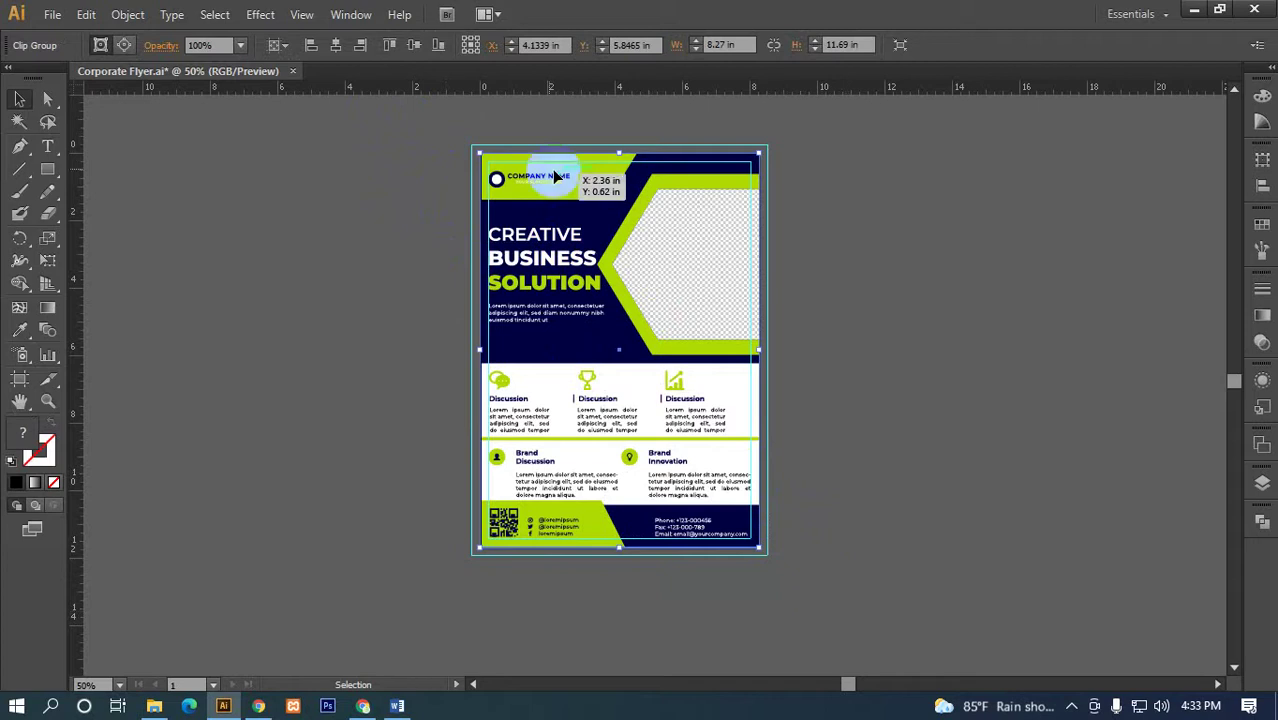
- Reselect and deselect the flyer, fit the artboard with Ctrl+0, and open the File menu
mouse_move(456, 128)
mouse_down()
mouse_move(793, 514)
mouse_move(820, 597)
mouse_up()
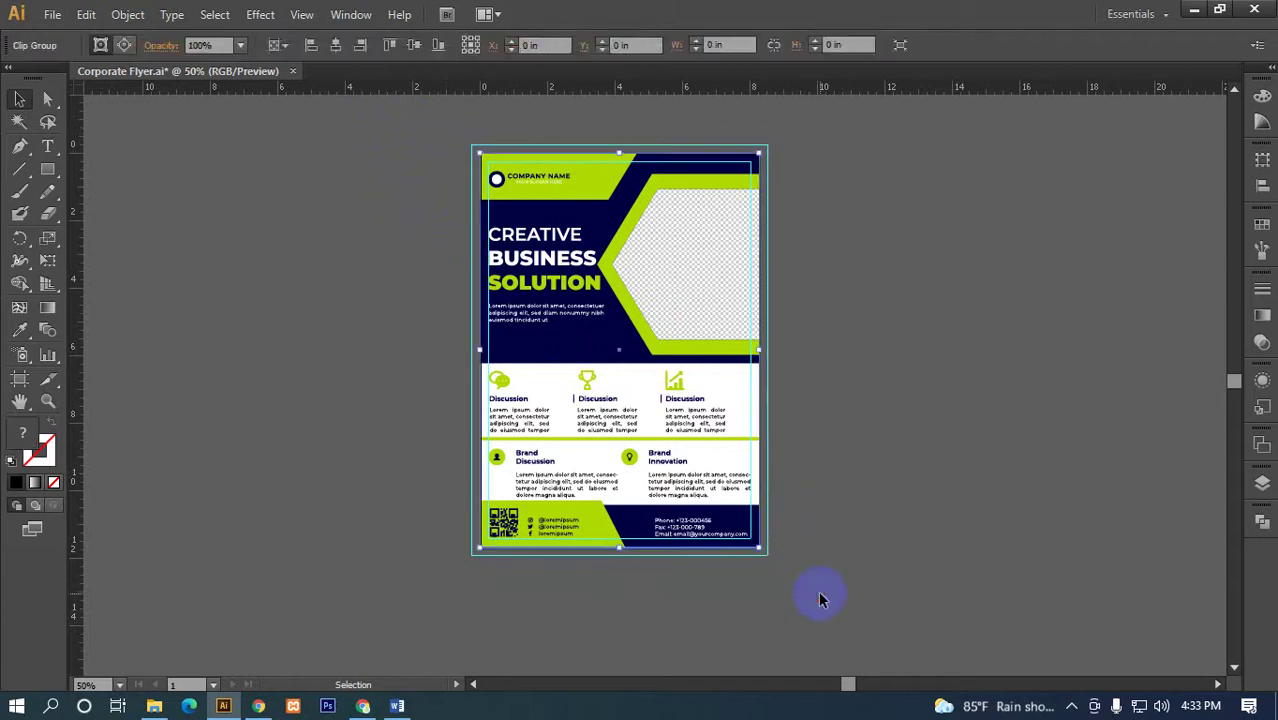
click(685, 485)
mouse_move(451, 126)
mouse_down()
mouse_move(800, 522)
mouse_move(821, 564)
mouse_move(622, 230)
mouse_move(490, 277)
mouse_up()
click(821, 564)
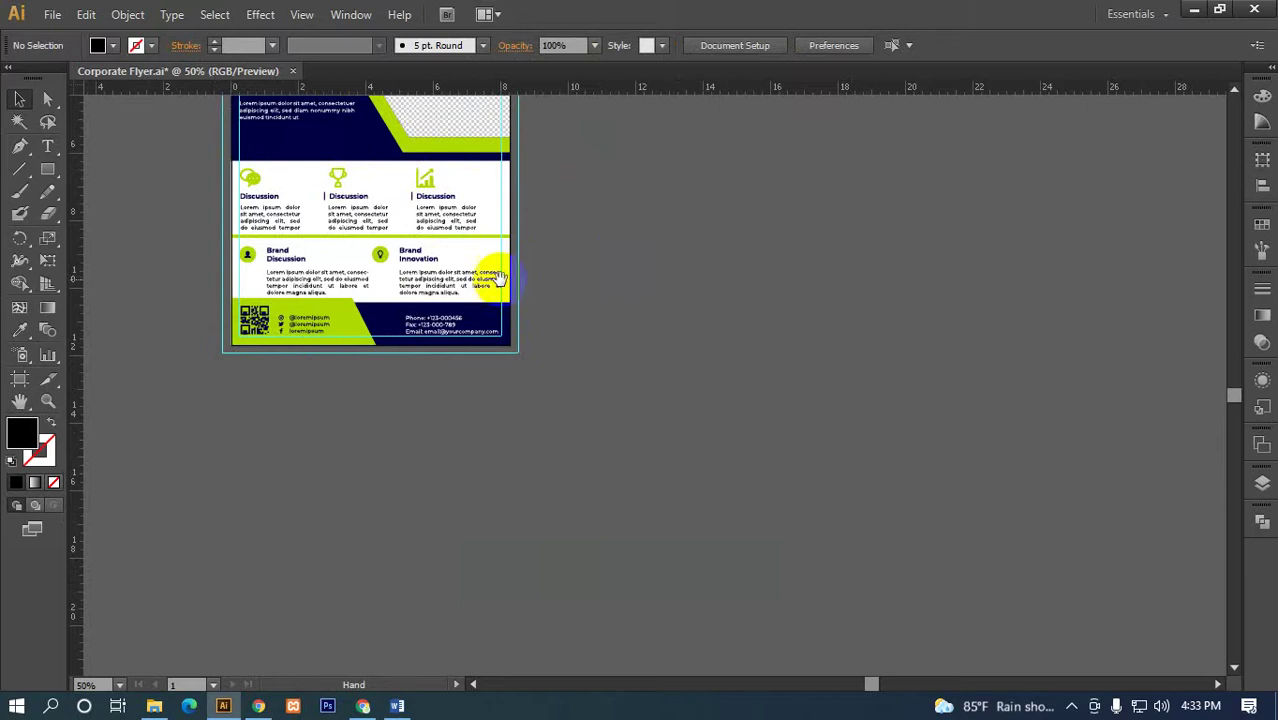
key(ctrl+0)
drag(652, 446, 528, 370)
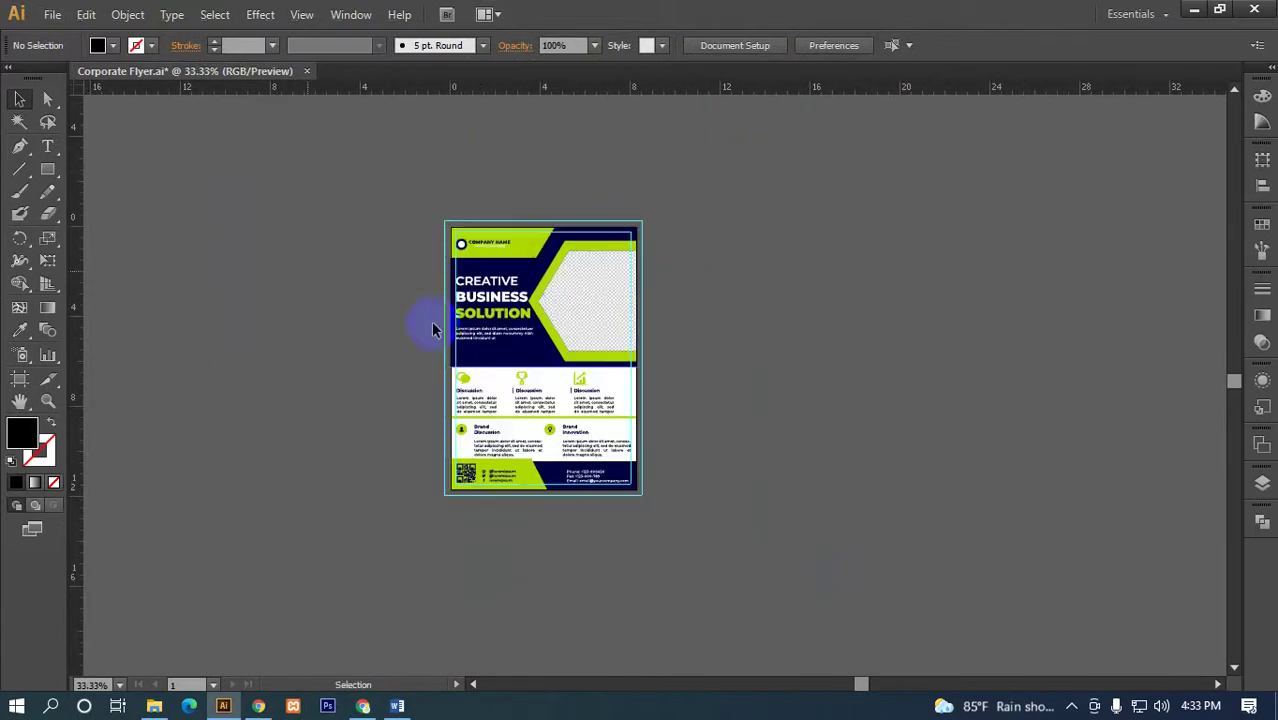
click(52, 16)
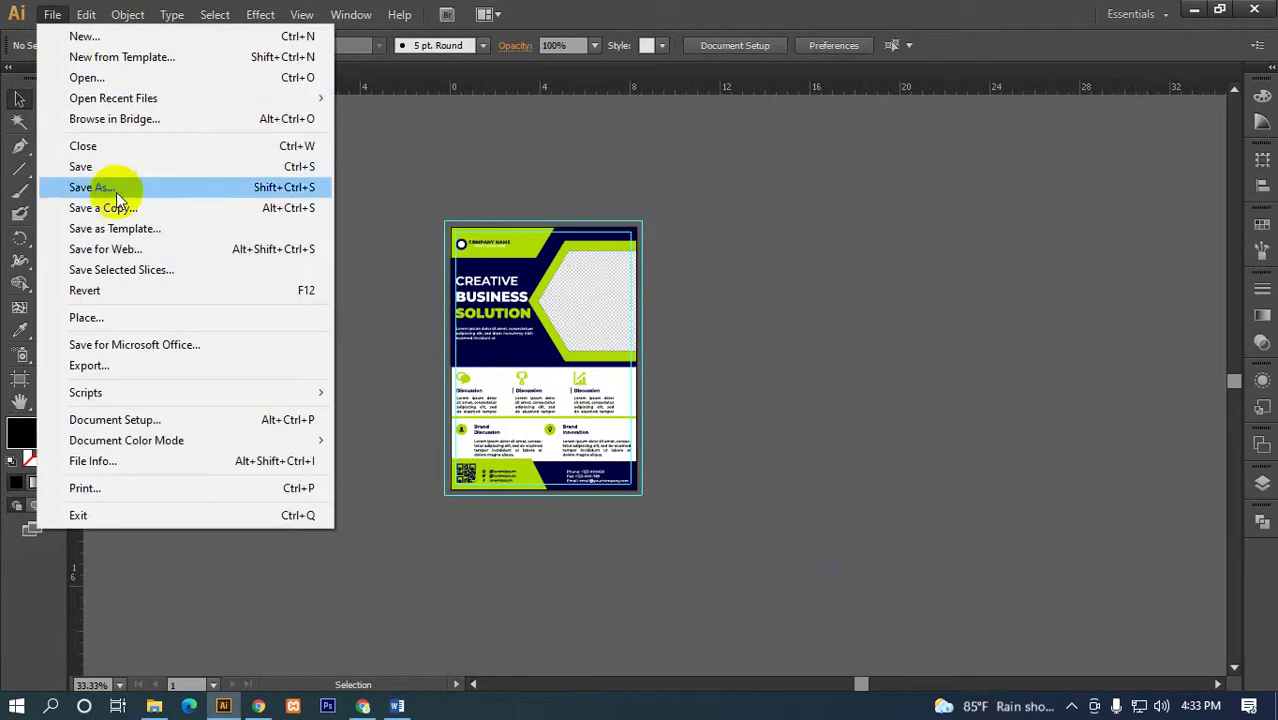
- Save the flyer as Business Flyer in Adobe Illustrator (*.AI) format
click(114, 189)
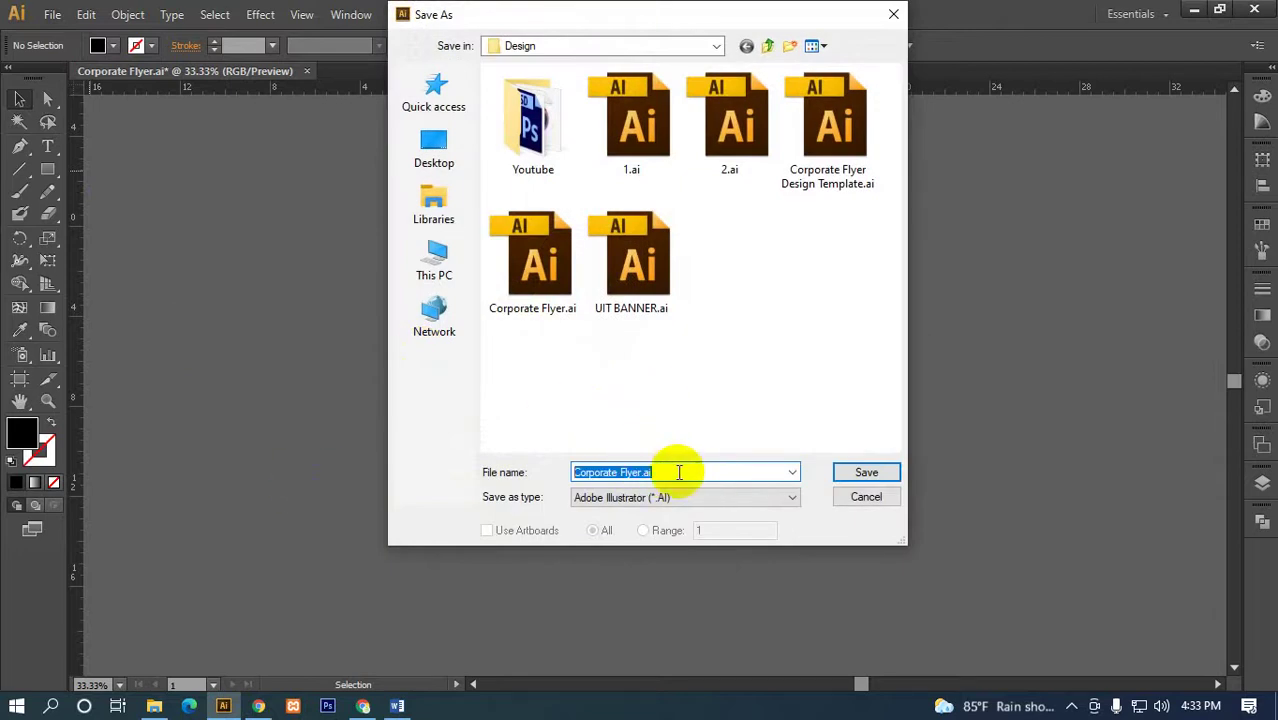
click(690, 471)
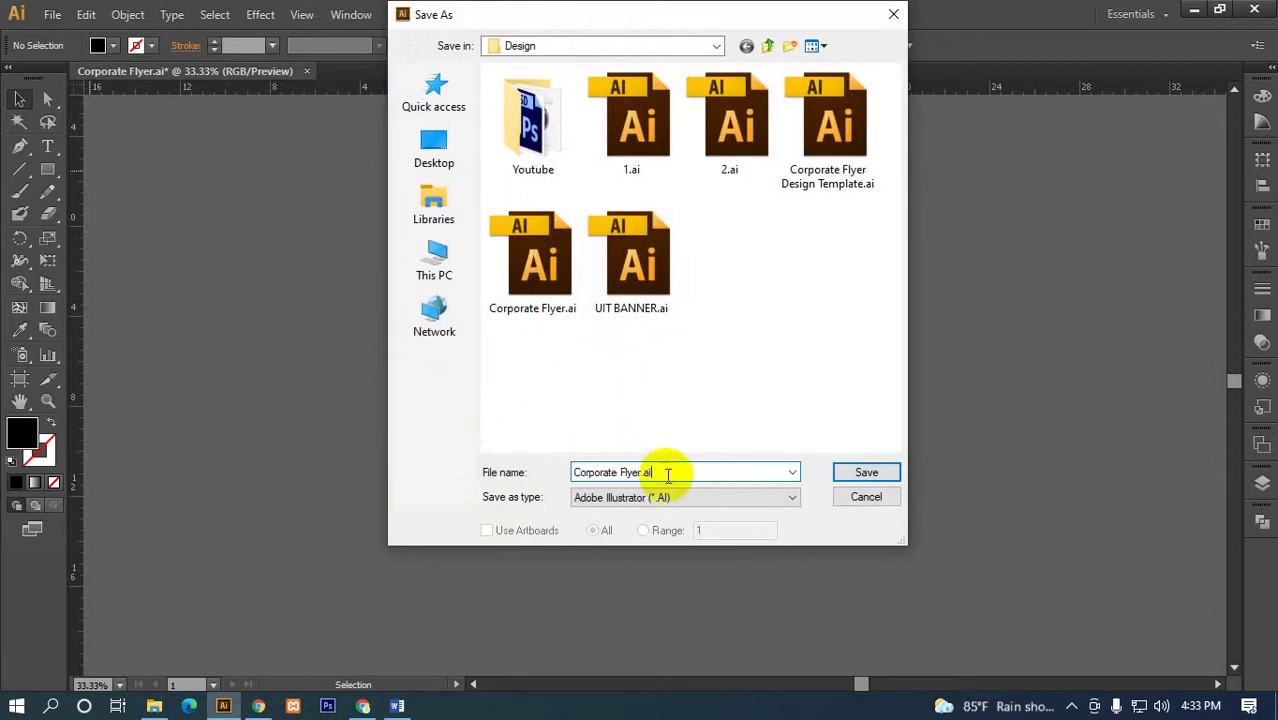
drag(699, 470, 570, 506)
click(685, 478)
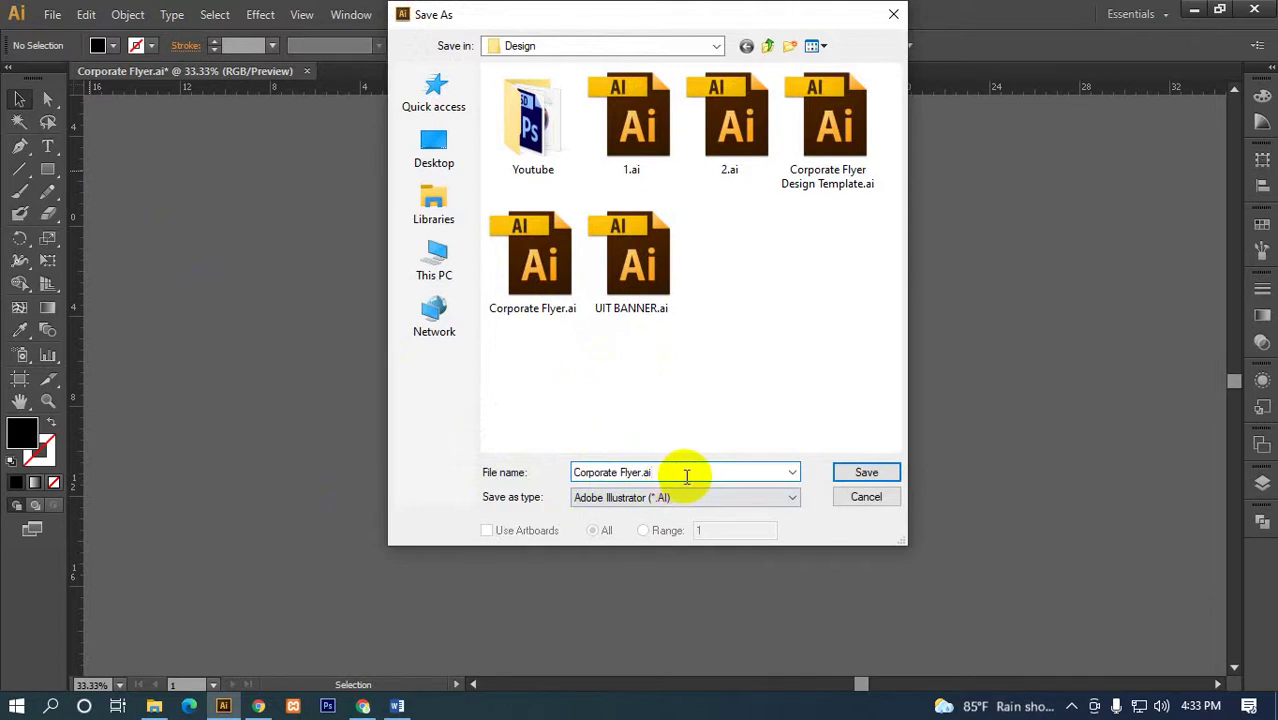
drag(685, 477, 362, 491)
text(Business F)
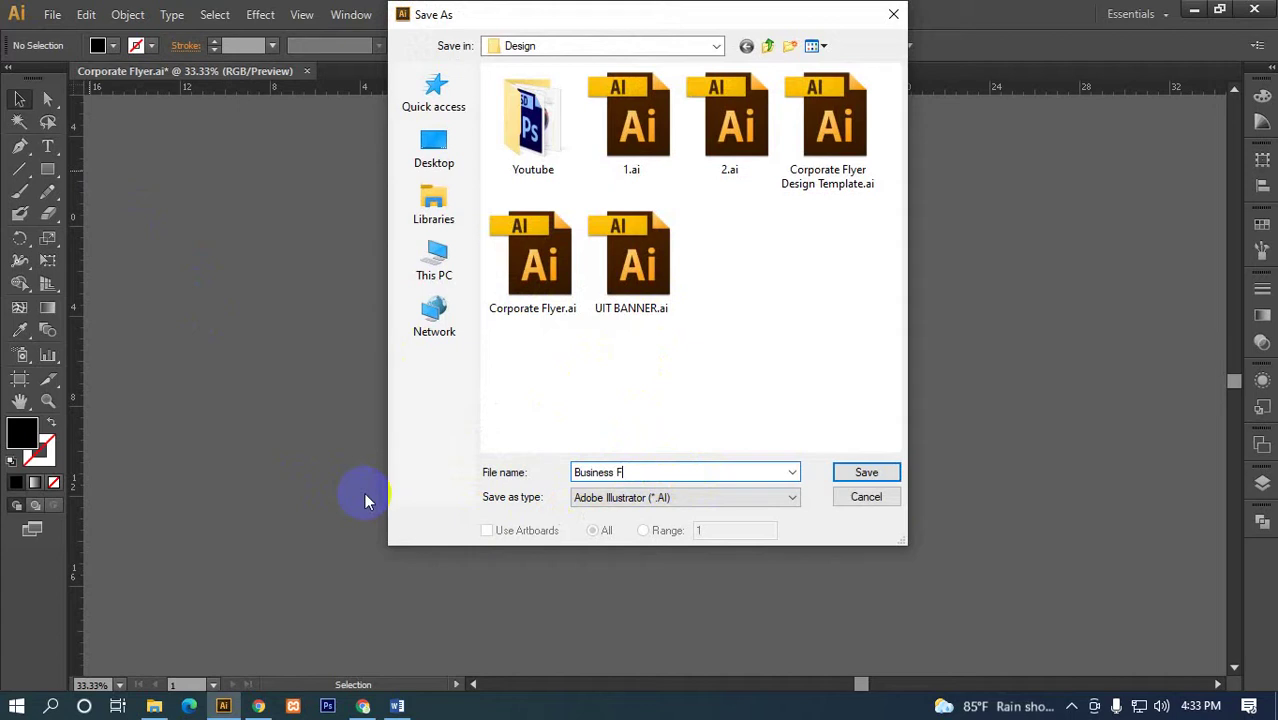
text(lyer)
click(656, 497)
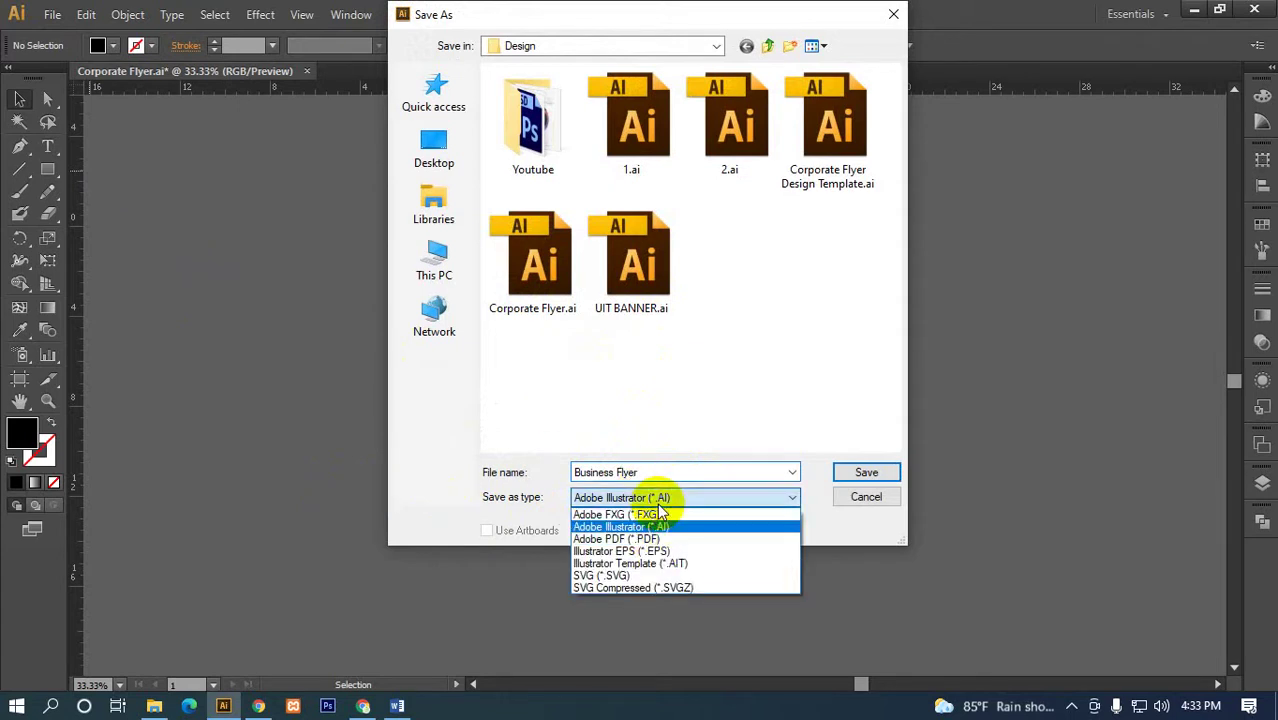
click(660, 513)
click(855, 472)
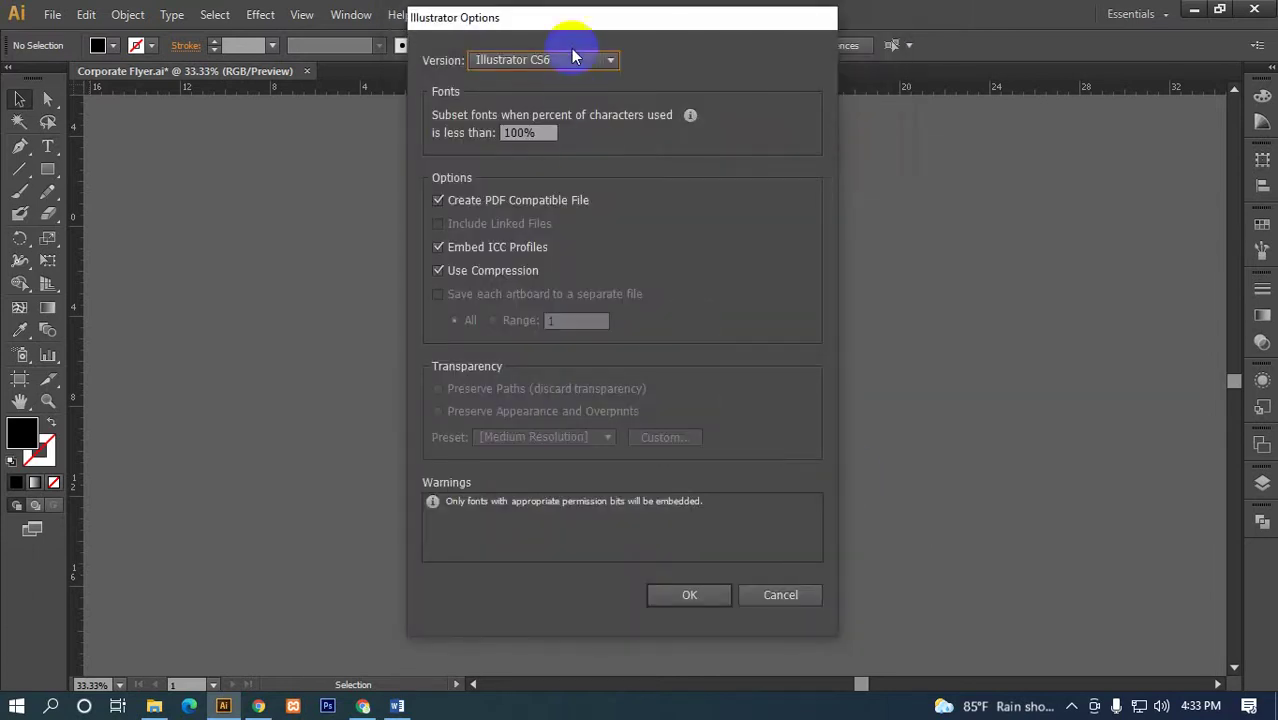
- Keep Illustrator CS6 as the save version and confirm the options
drag(540, 18, 482, 14)
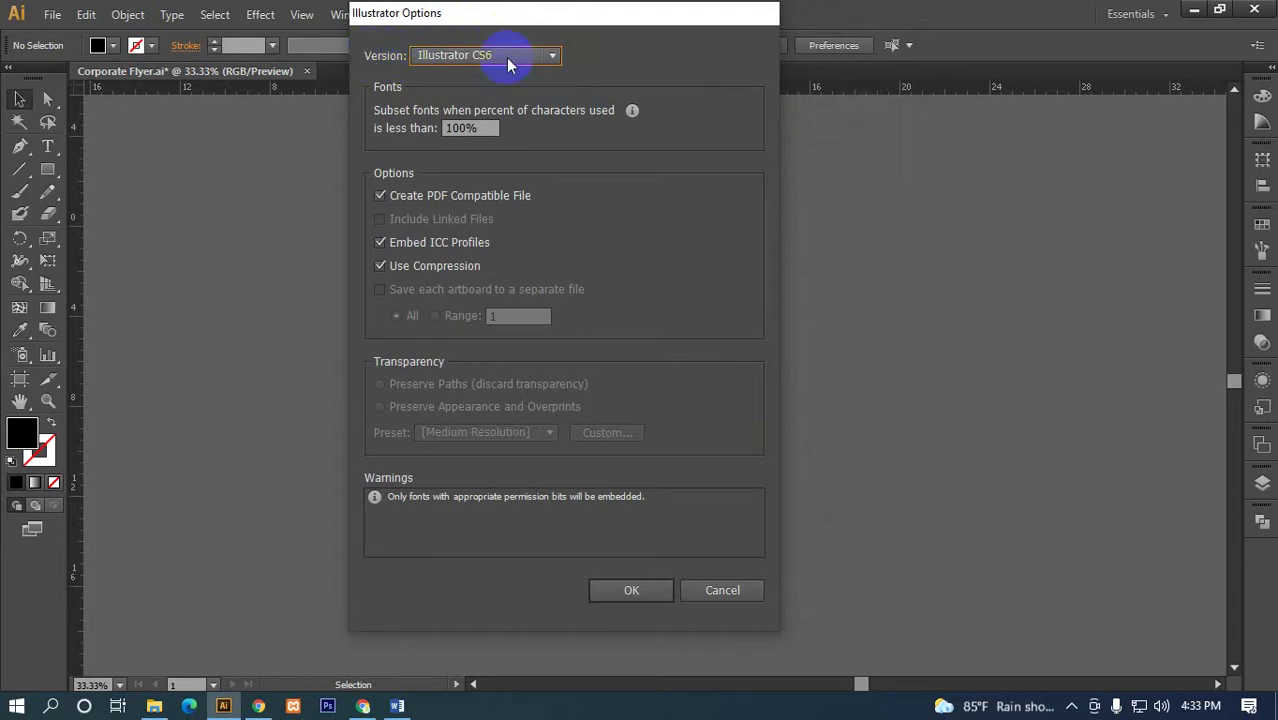
click(490, 58)
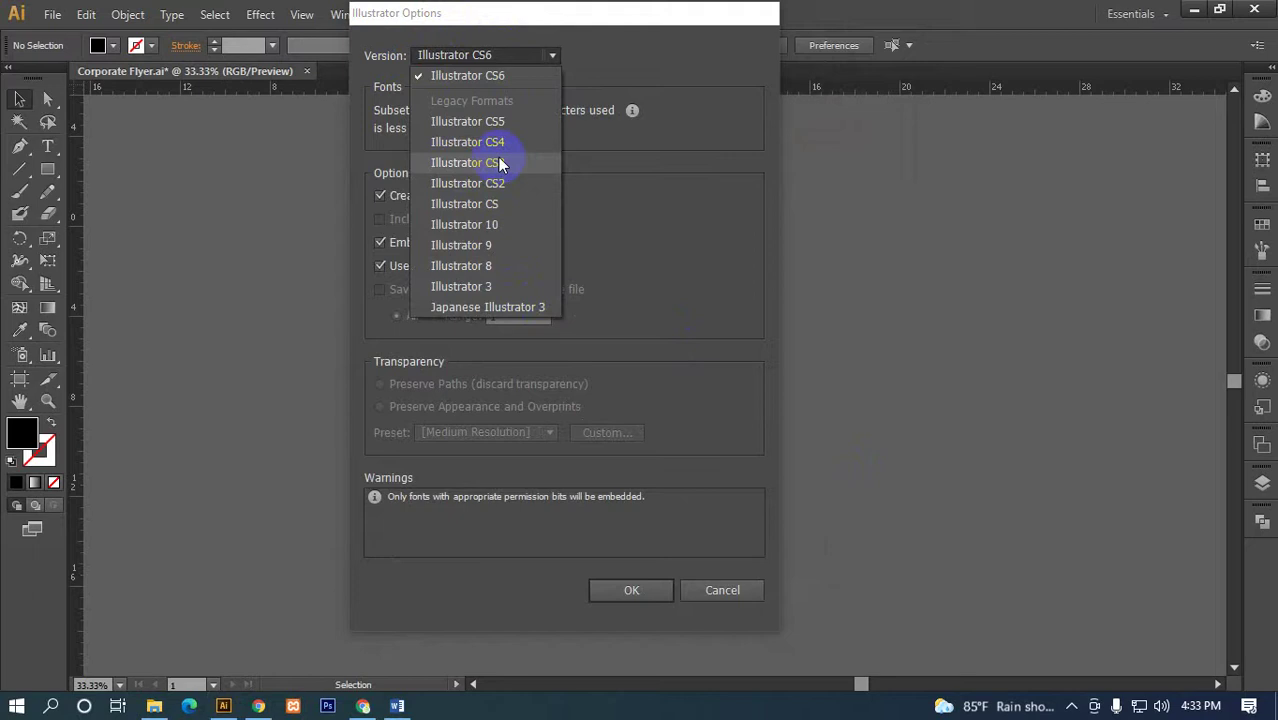
click(494, 78)
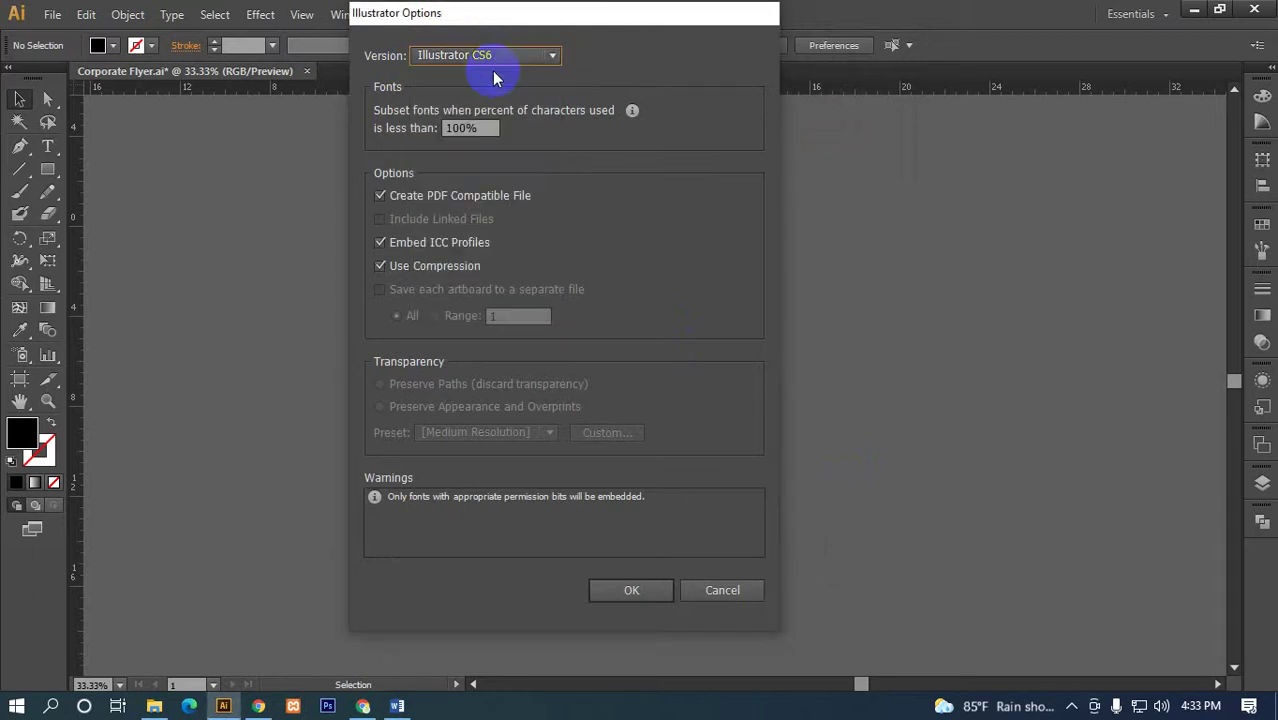
click(628, 590)
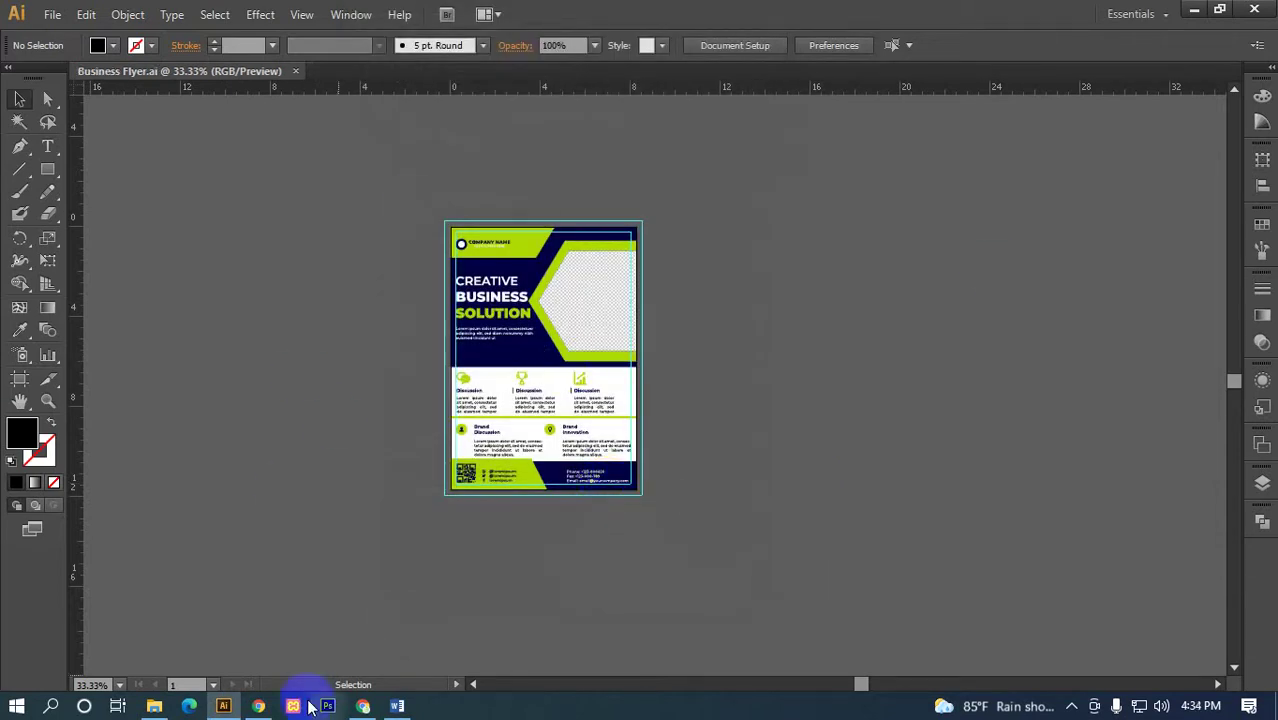
click(154, 706)
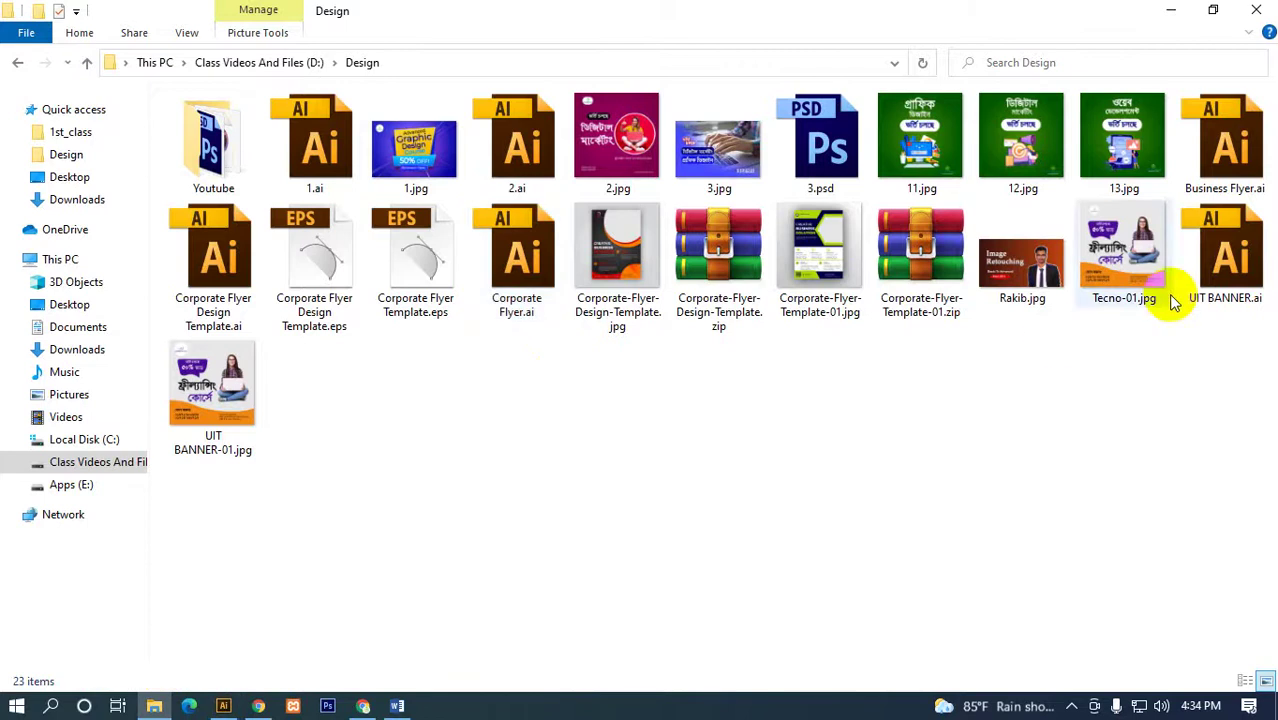
click(1225, 160)
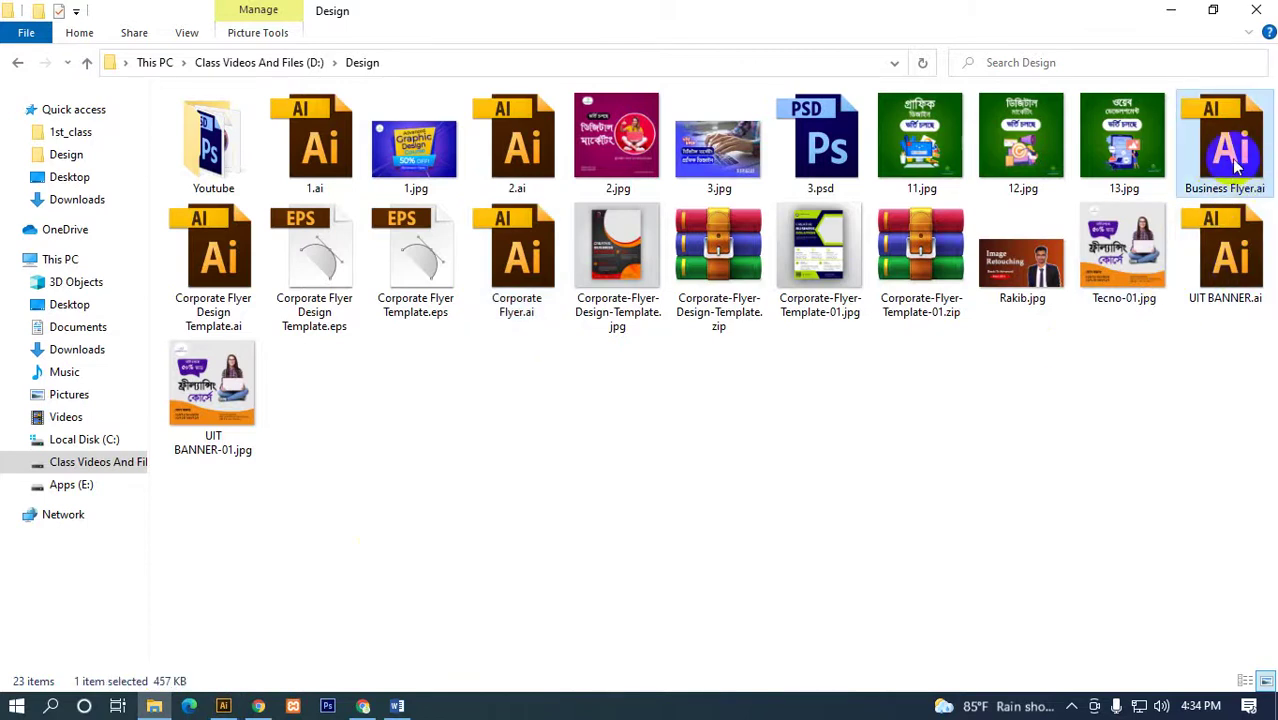
click(1181, 9)
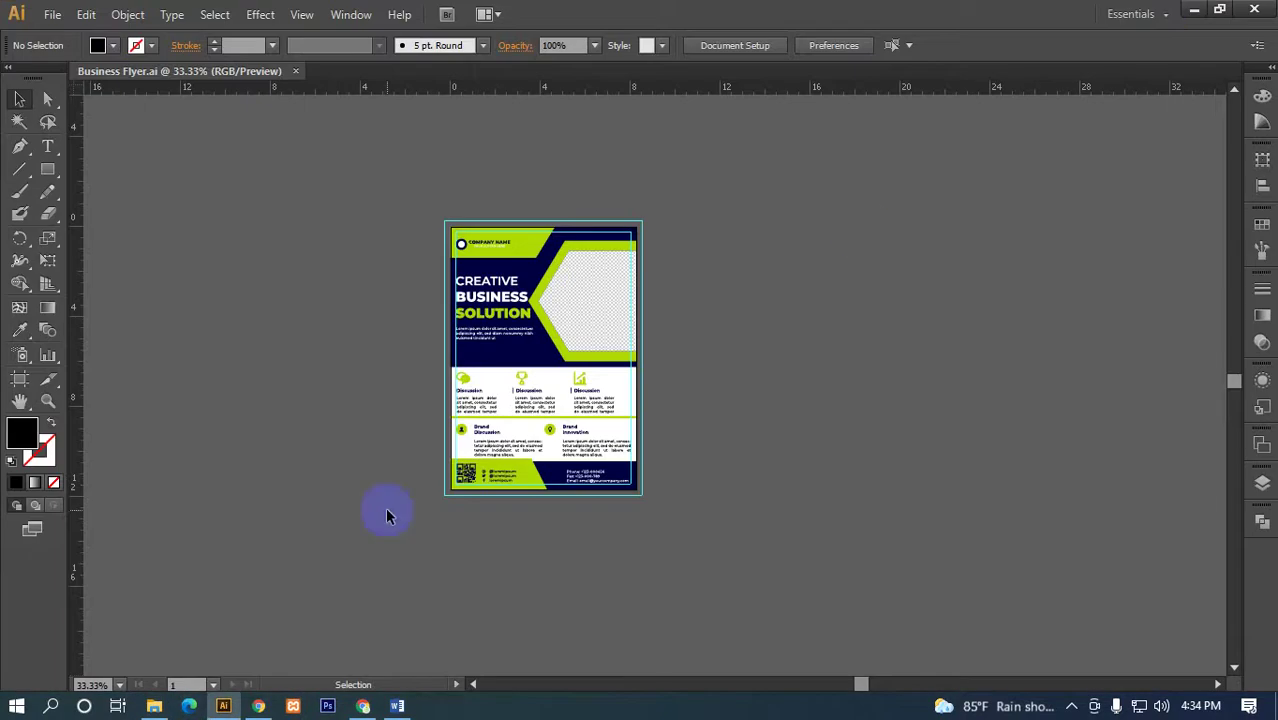
- Save a copy of the flyer as Business Flyer.eps in Illustrator EPS format
click(52, 14)
click(106, 188)
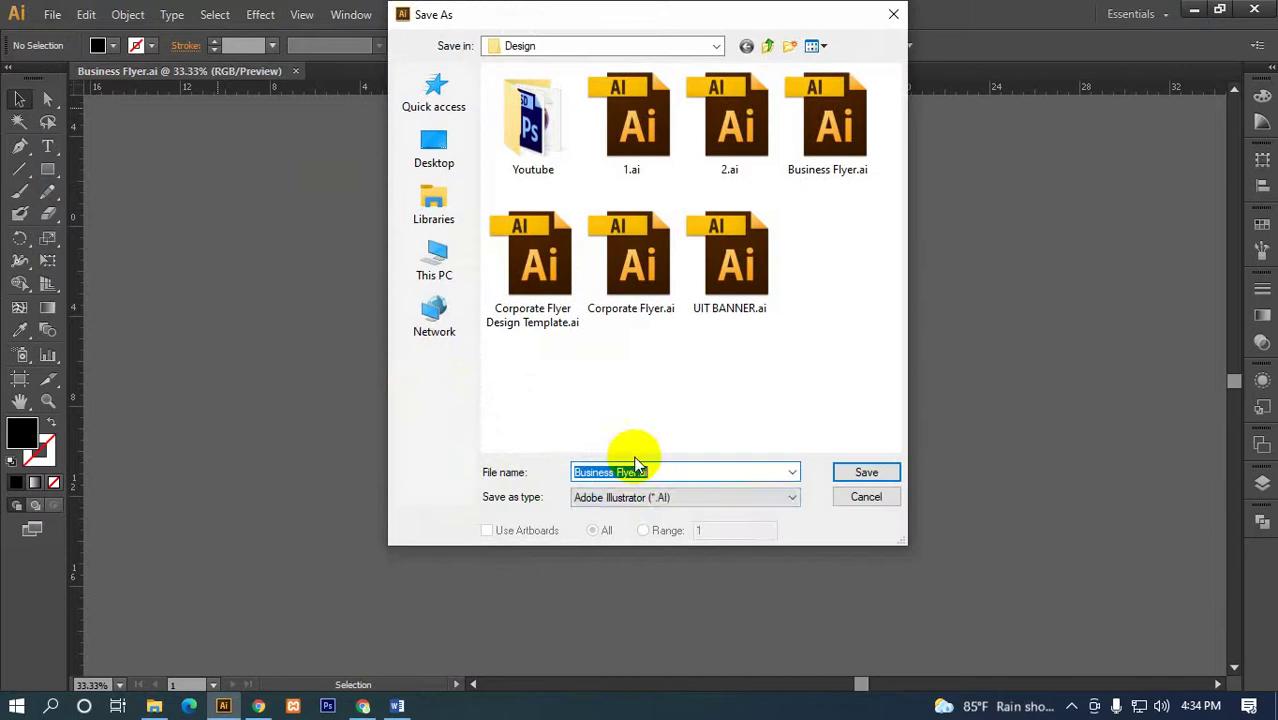
click(678, 498)
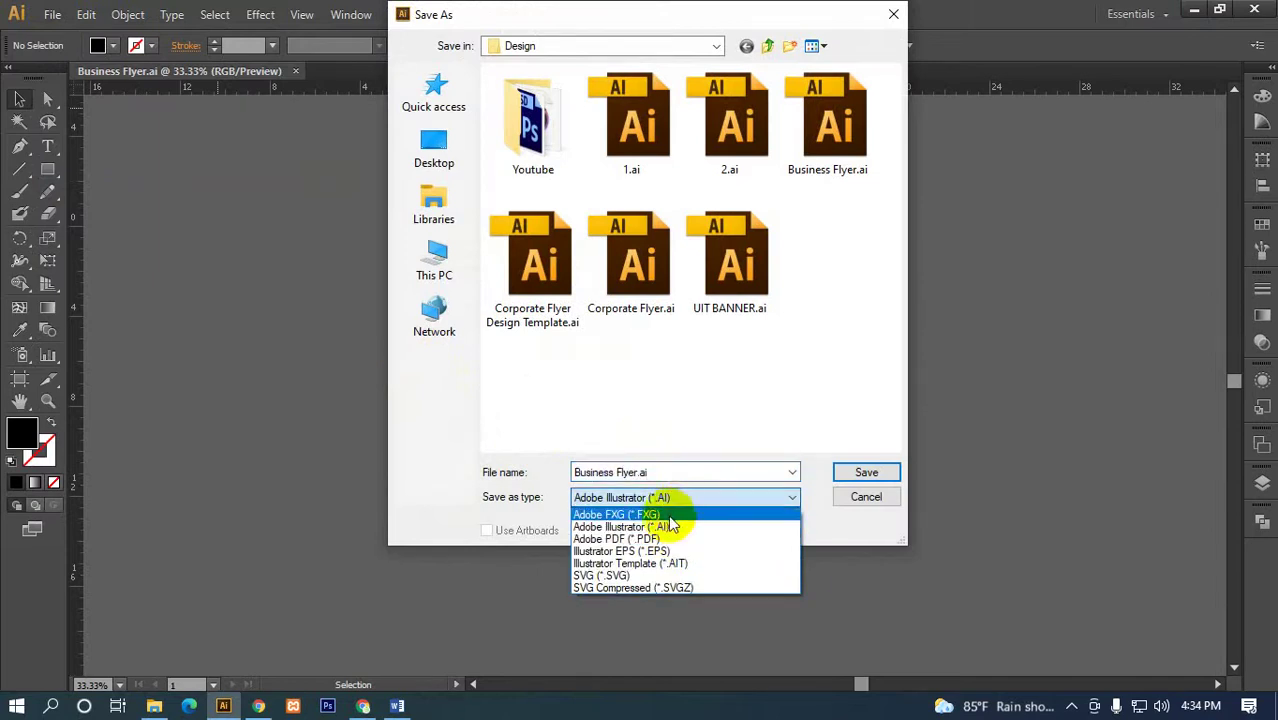
click(604, 552)
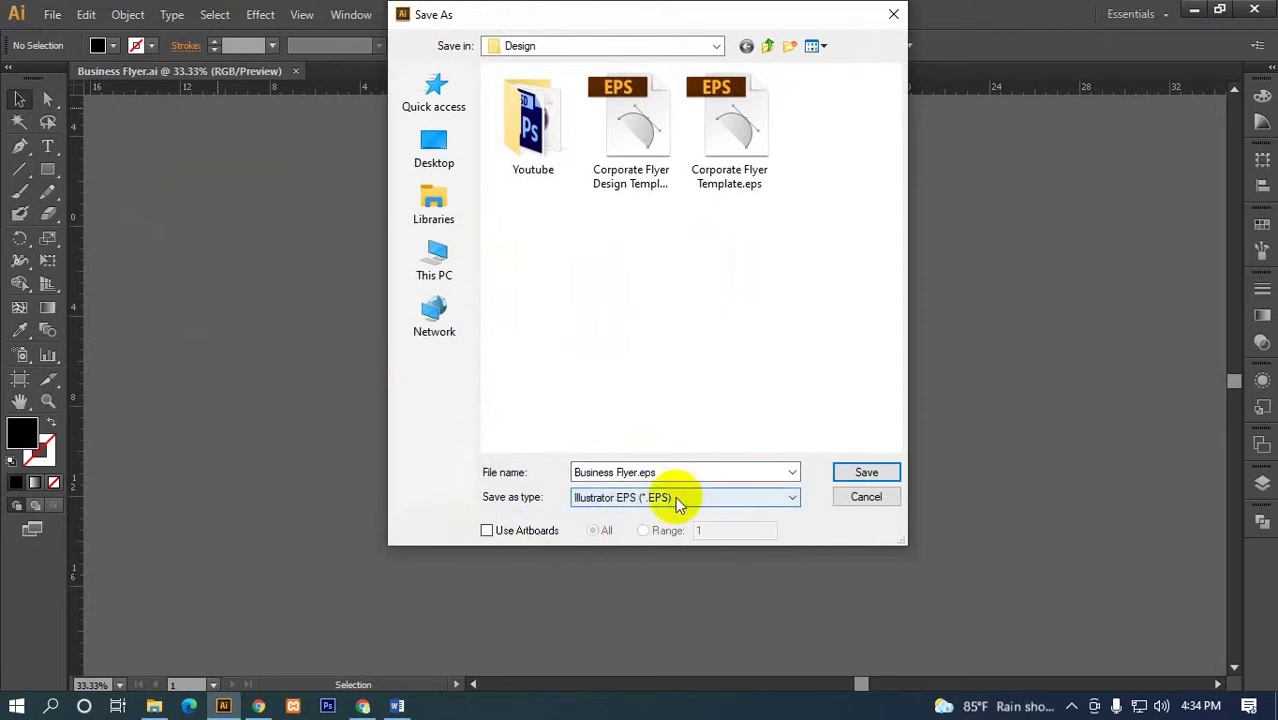
click(870, 474)
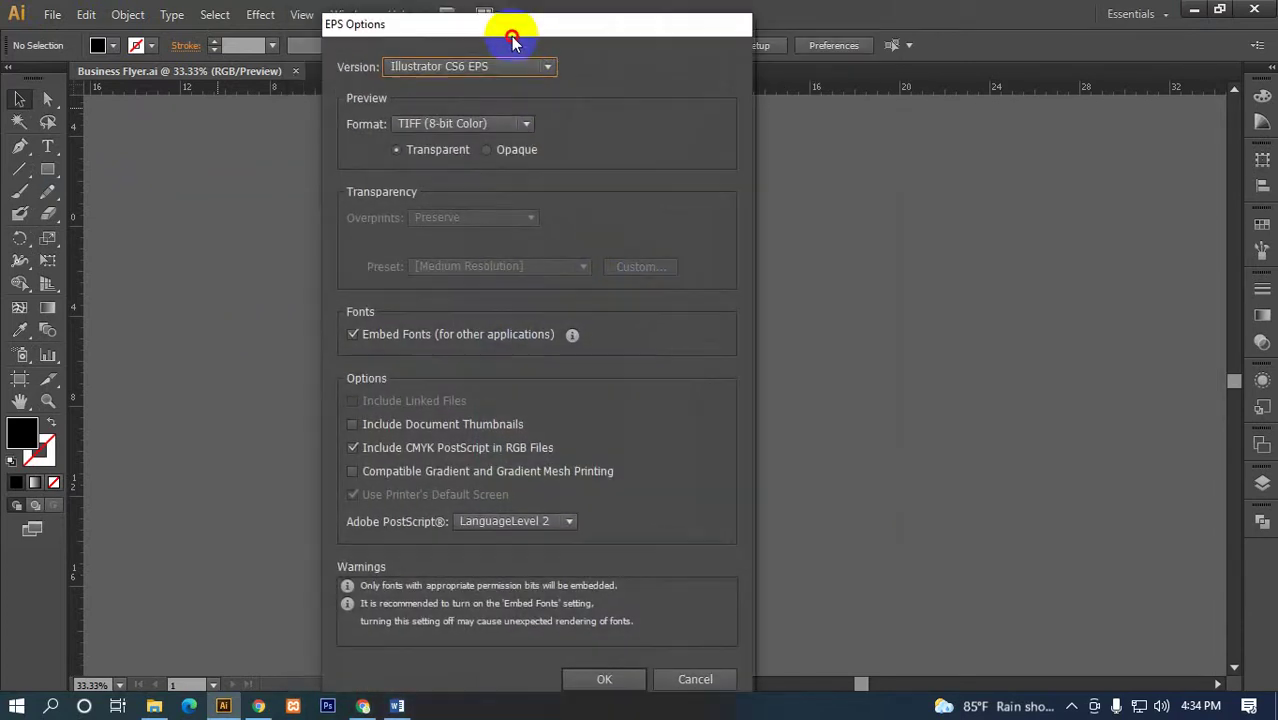
- Set the EPS version to Illustrator 10 EPS and accept the legacy-format warning
drag(480, 12, 718, 40)
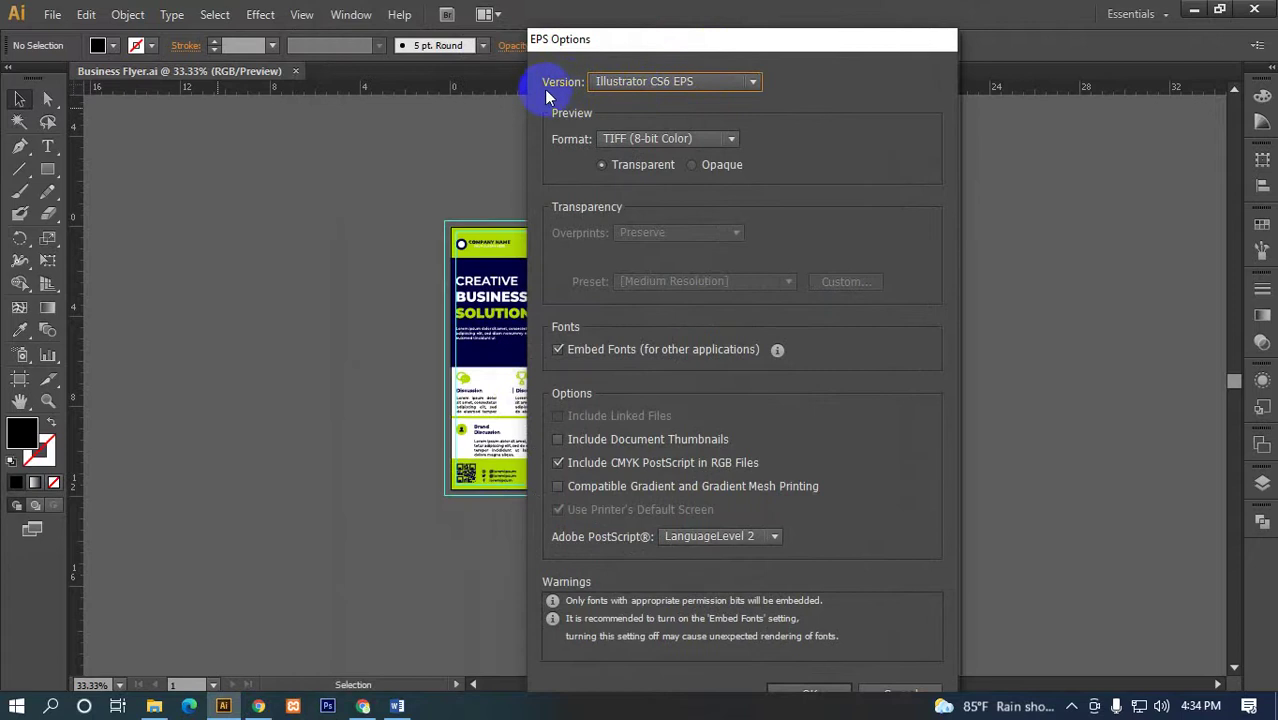
click(659, 82)
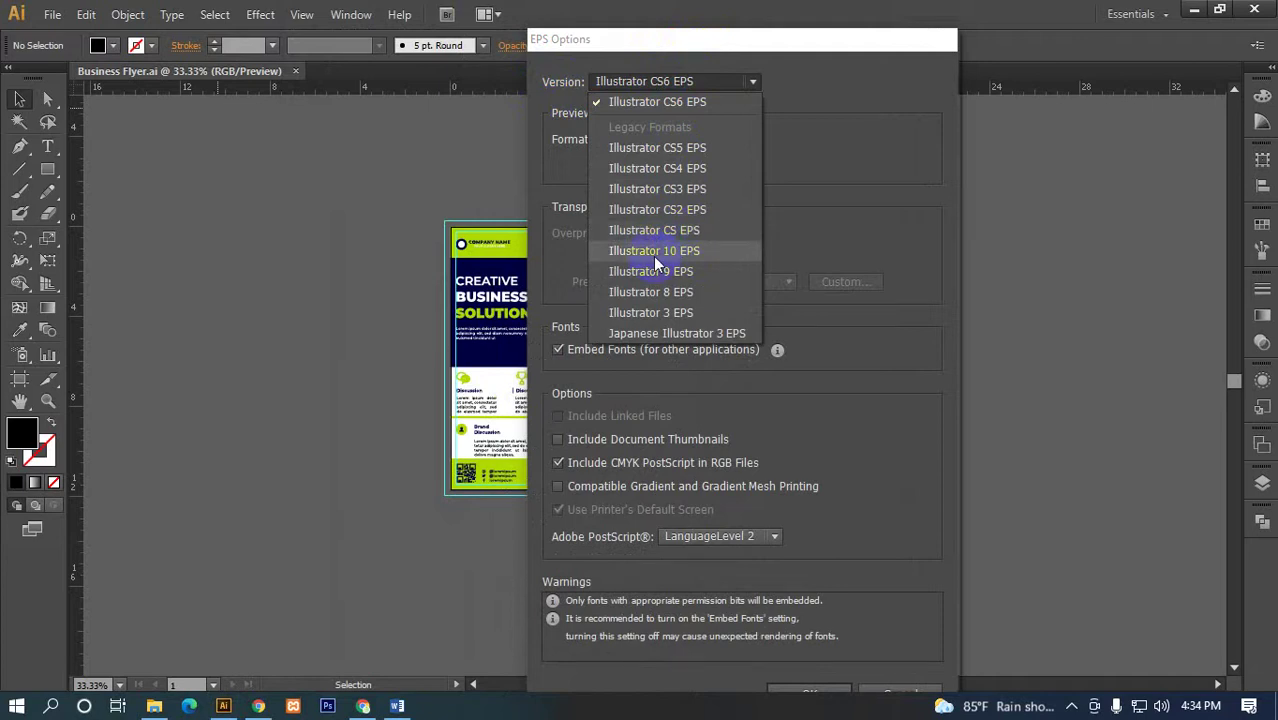
click(653, 256)
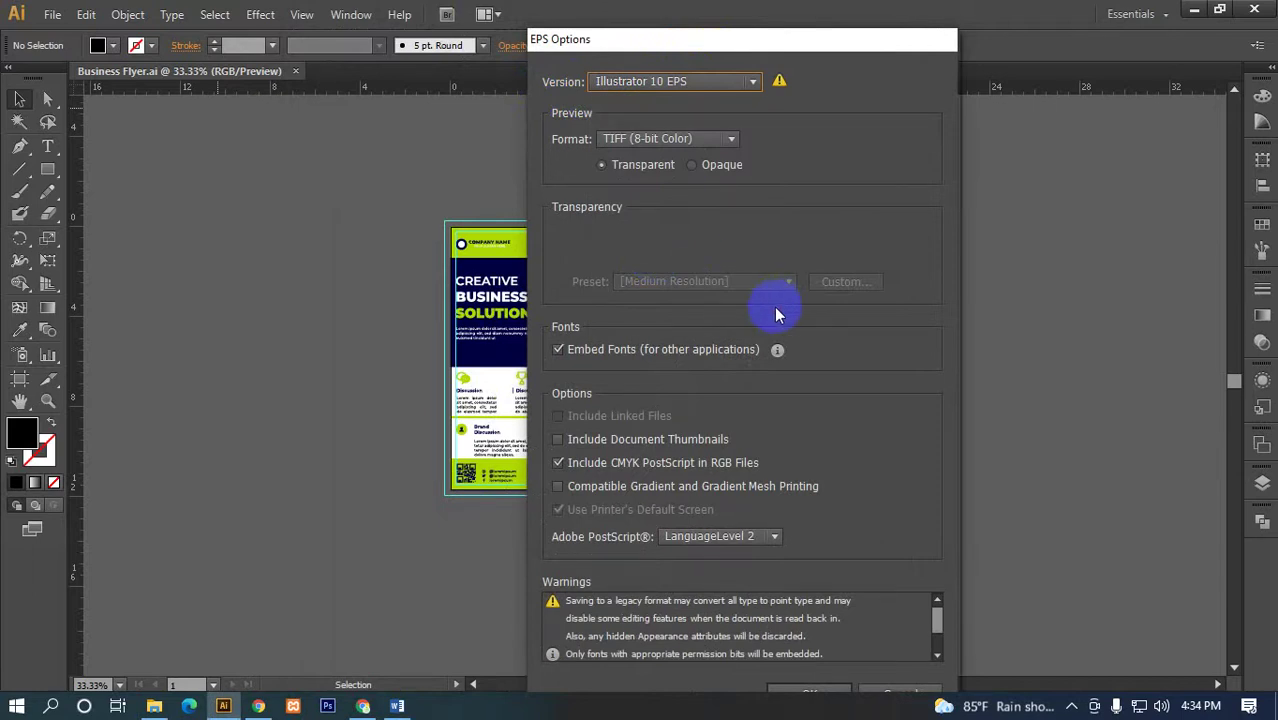
drag(694, 44, 631, 20)
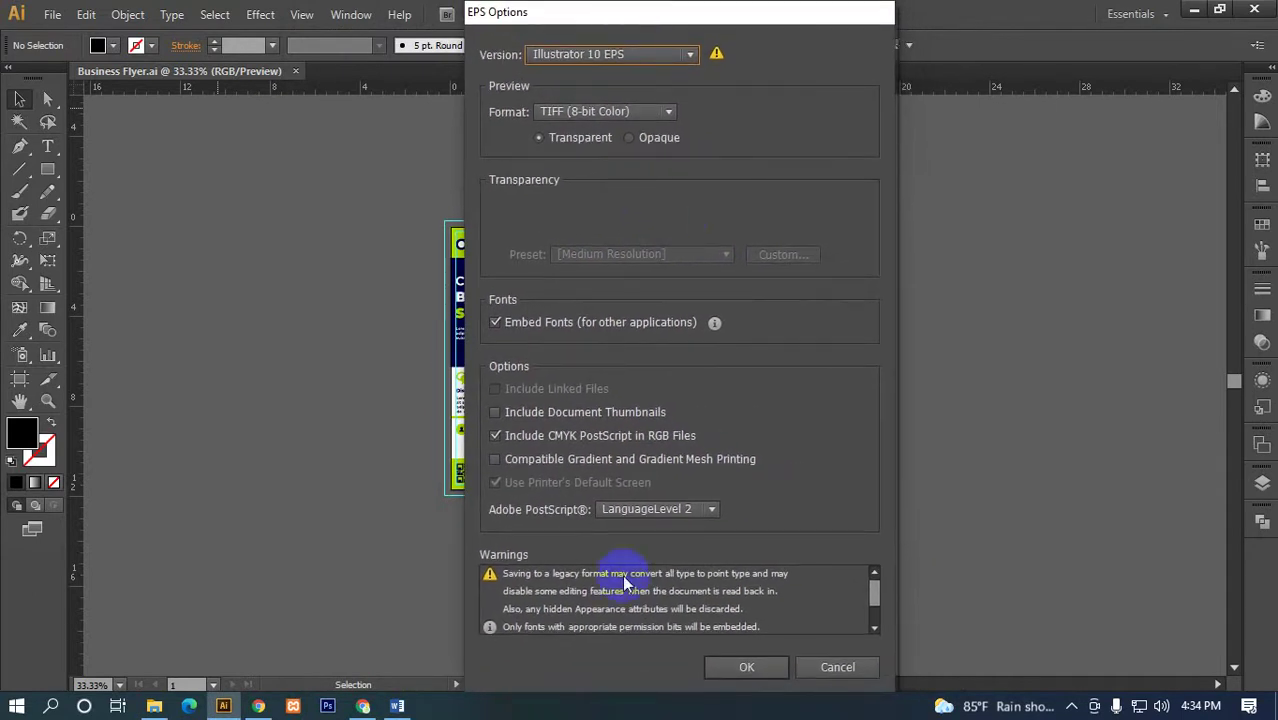
click(737, 677)
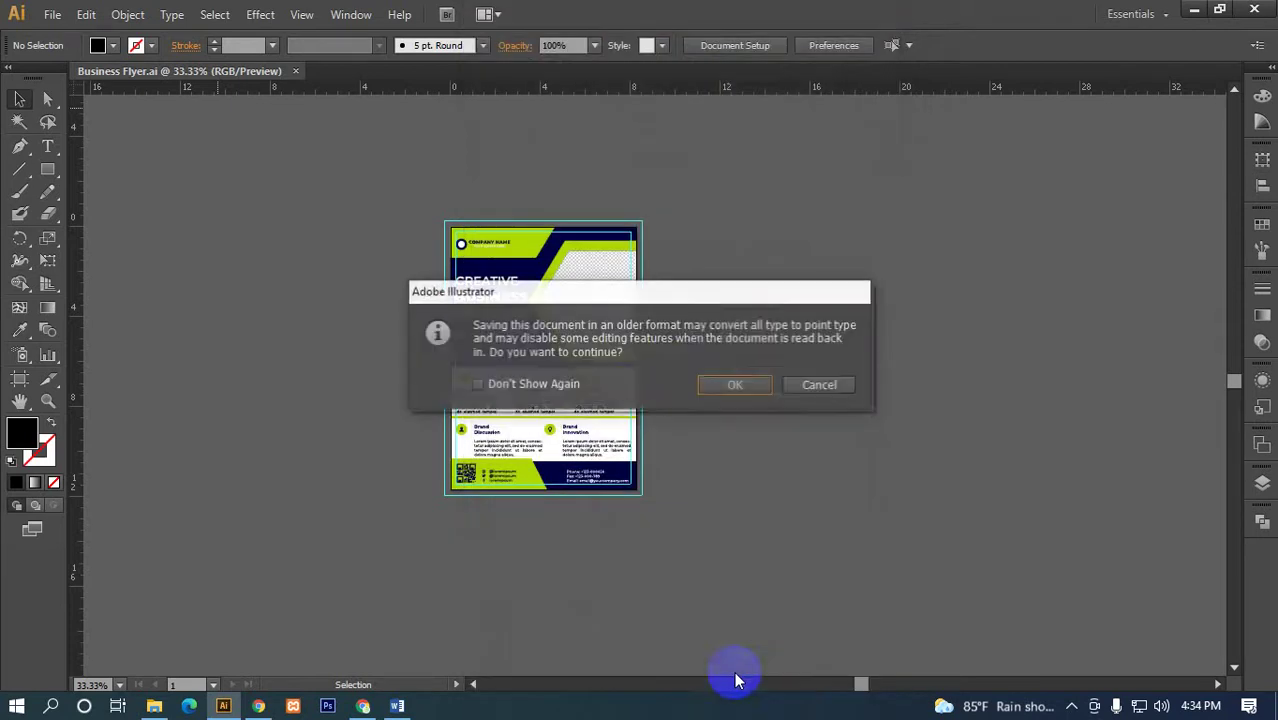
click(737, 387)
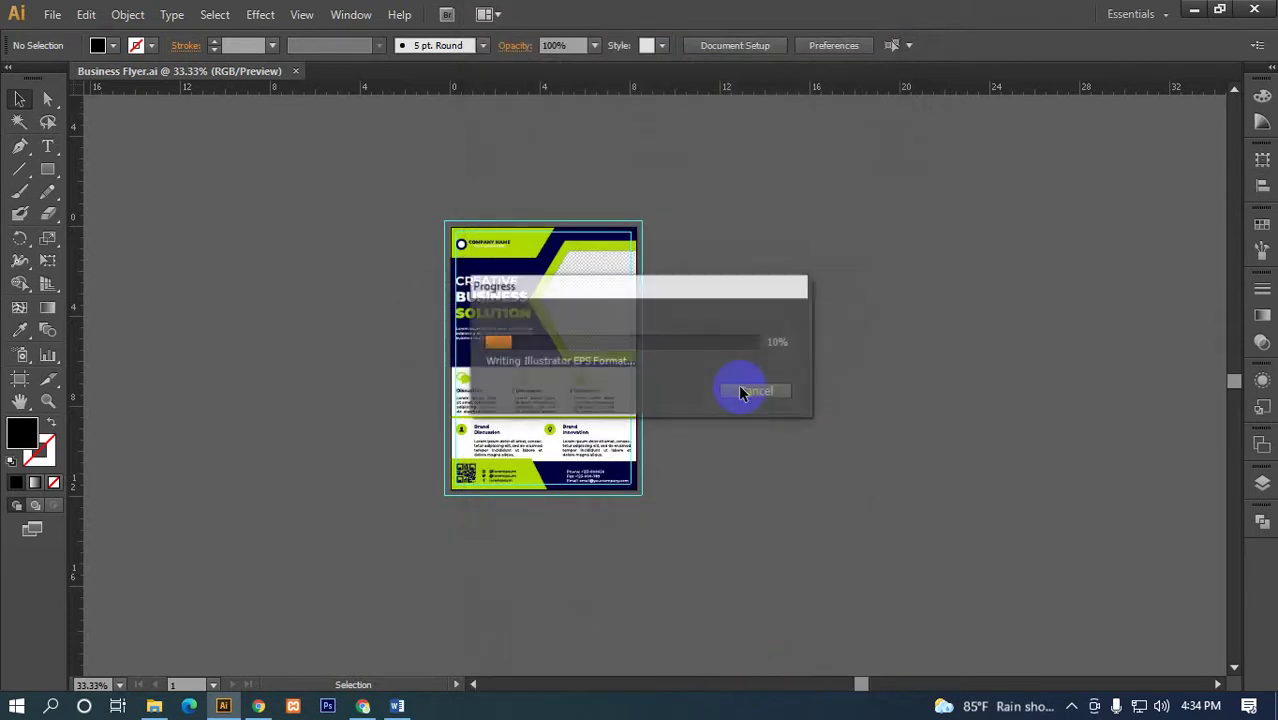
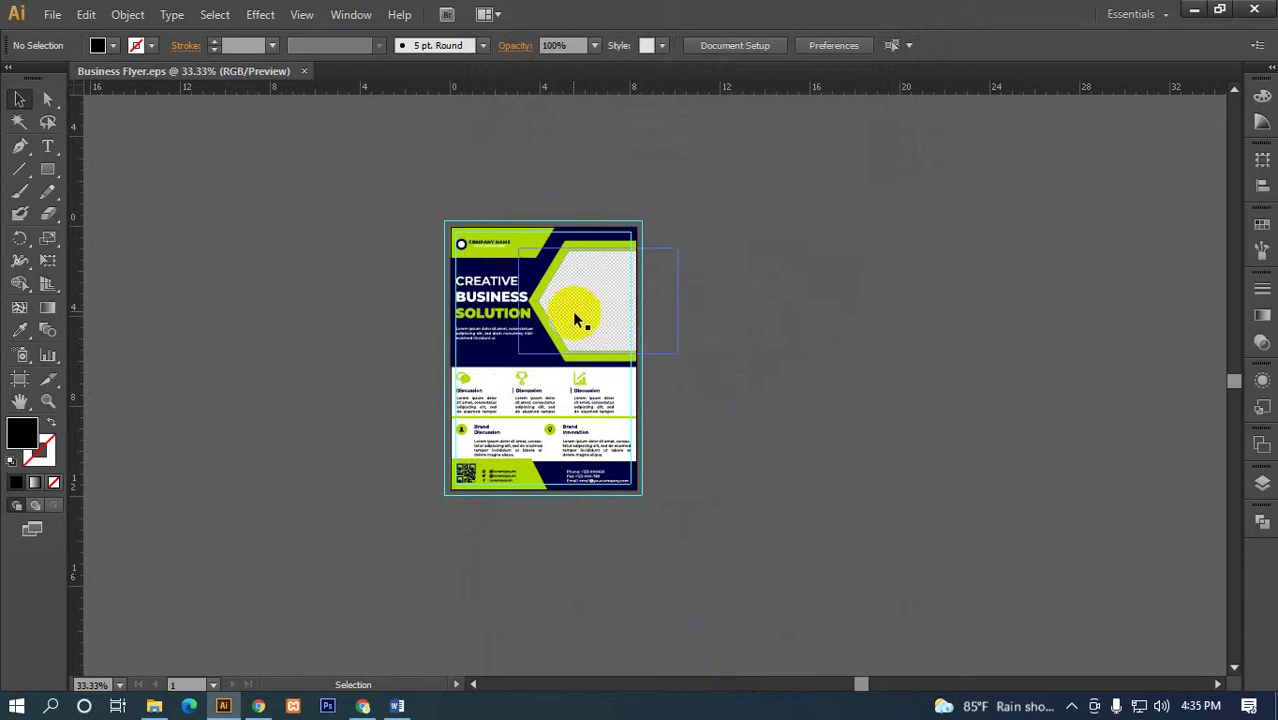
- Export the flyer artboard as Business Flyer.jpg at quality 10 and 300 ppi
click(52, 14)
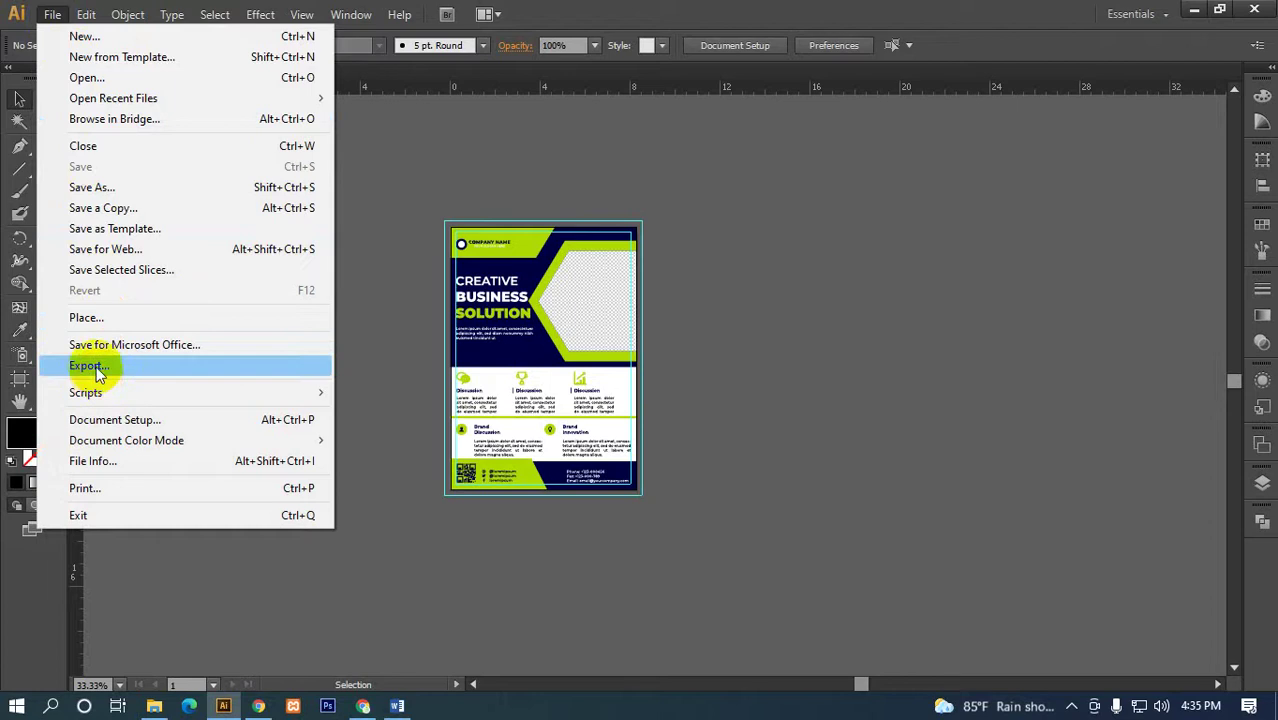
click(97, 366)
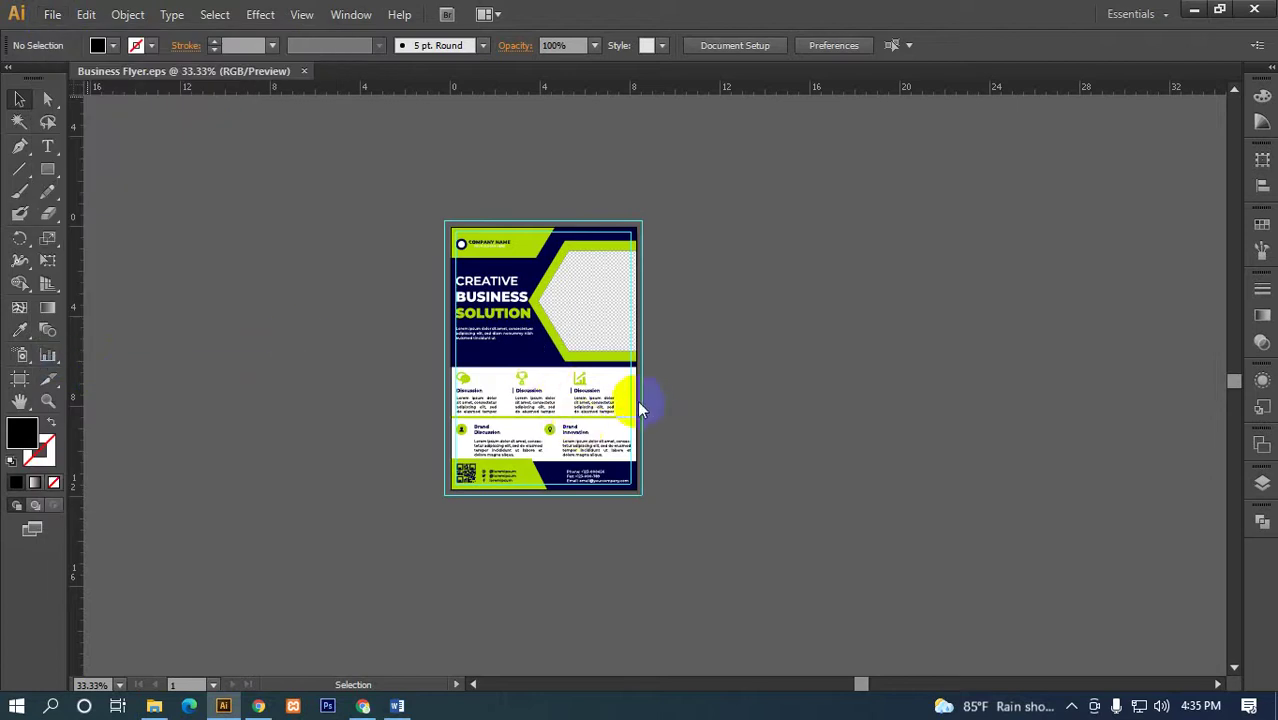
click(675, 498)
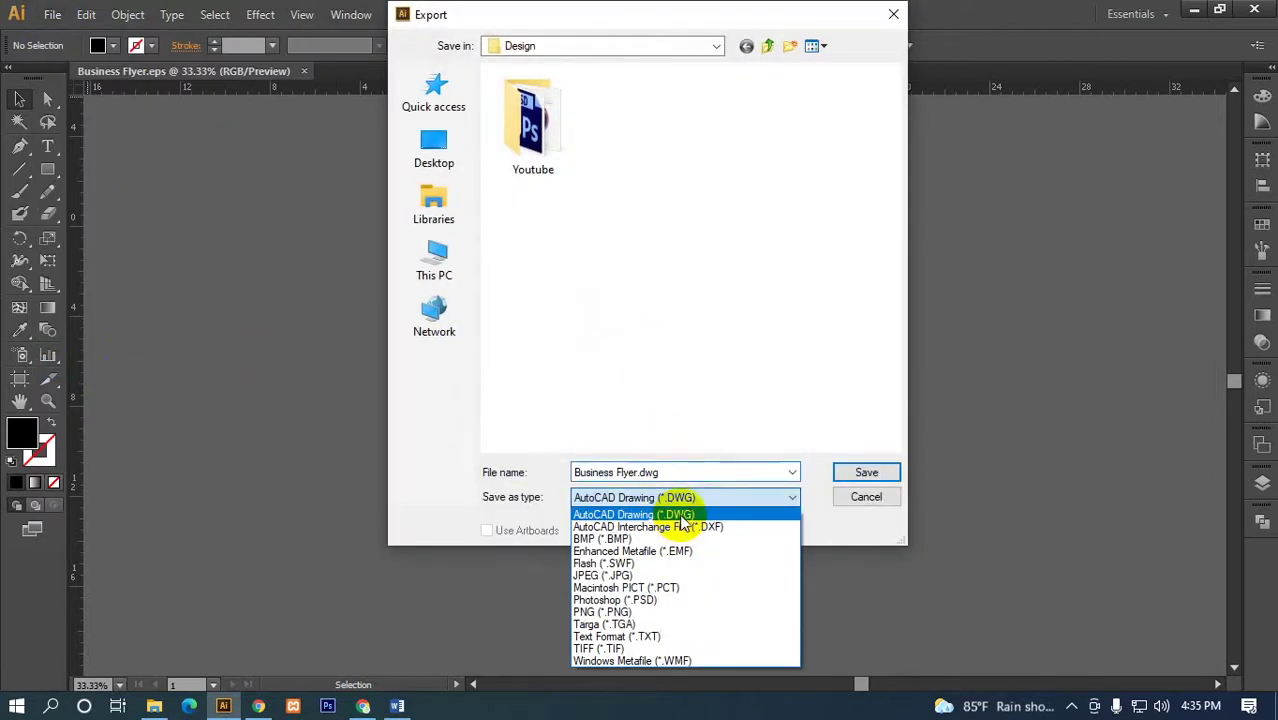
click(615, 575)
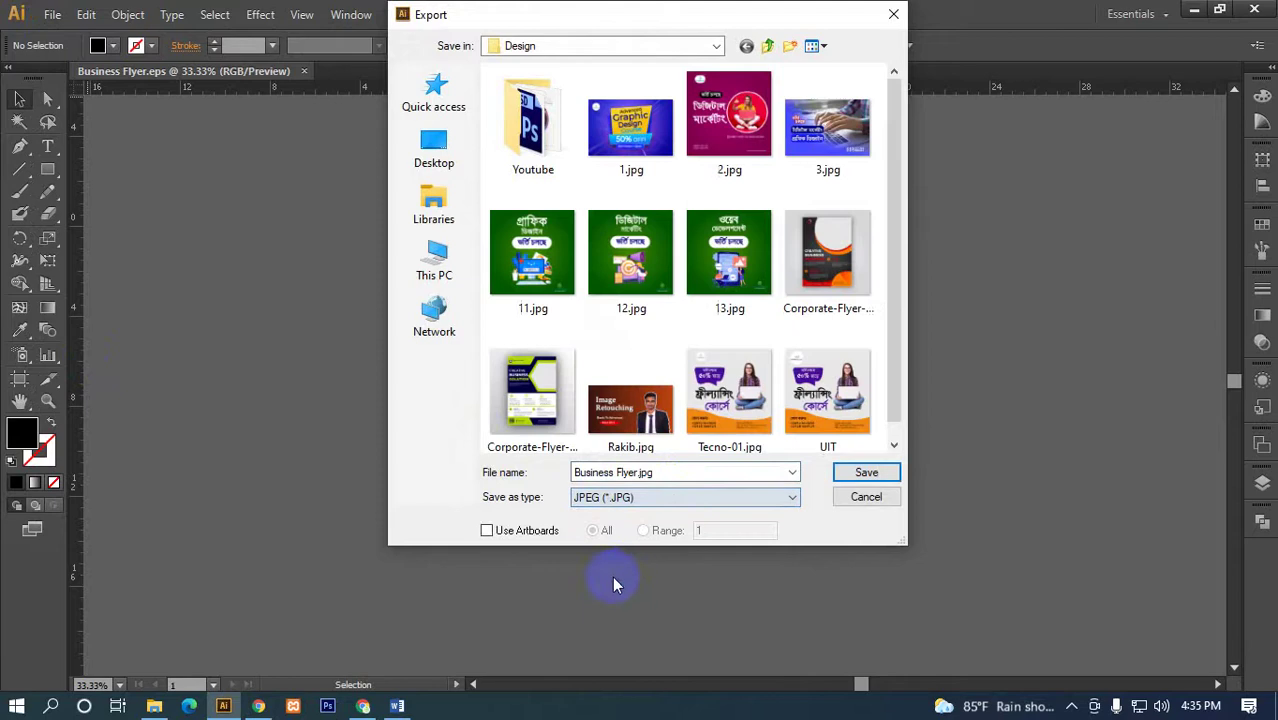
click(692, 474)
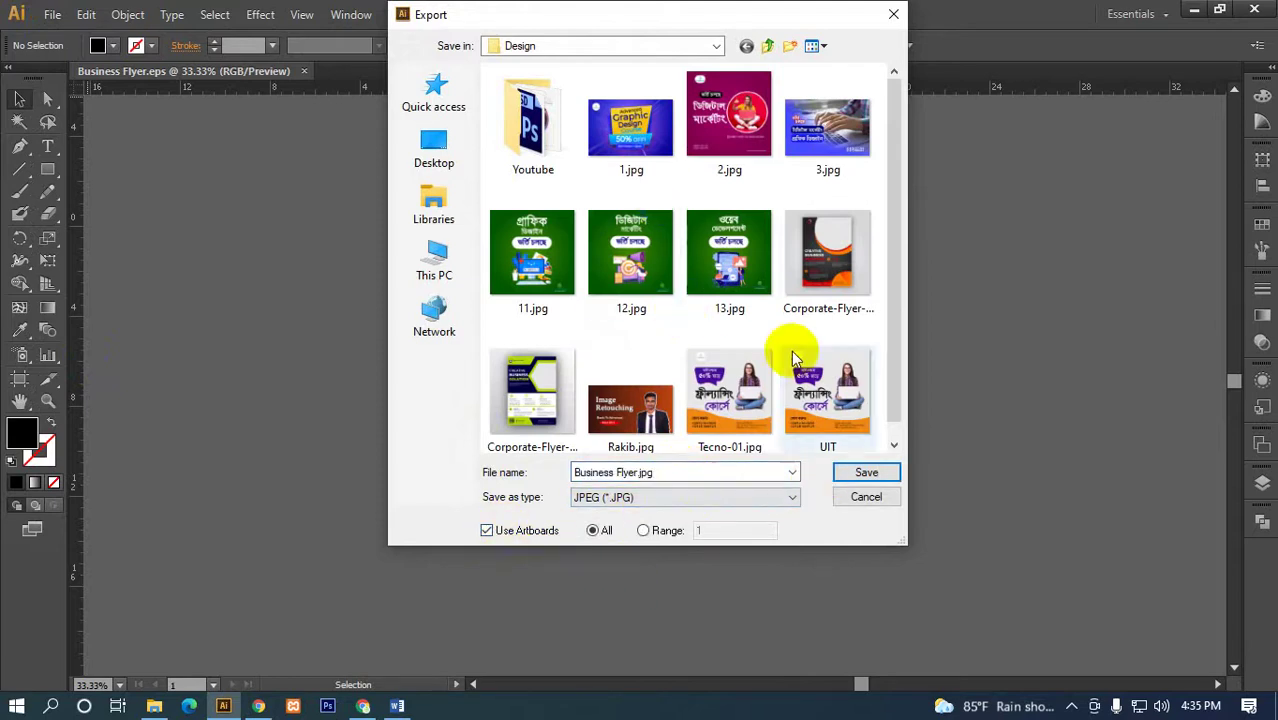
click(857, 474)
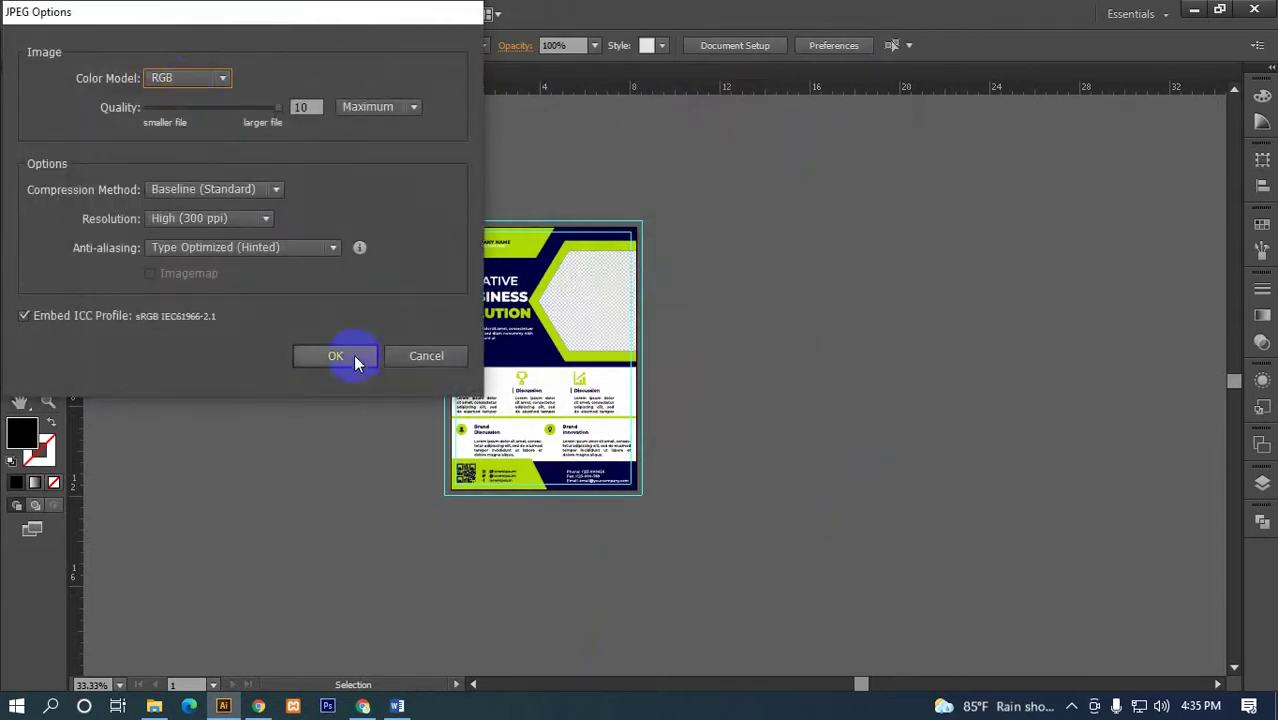
click(355, 360)
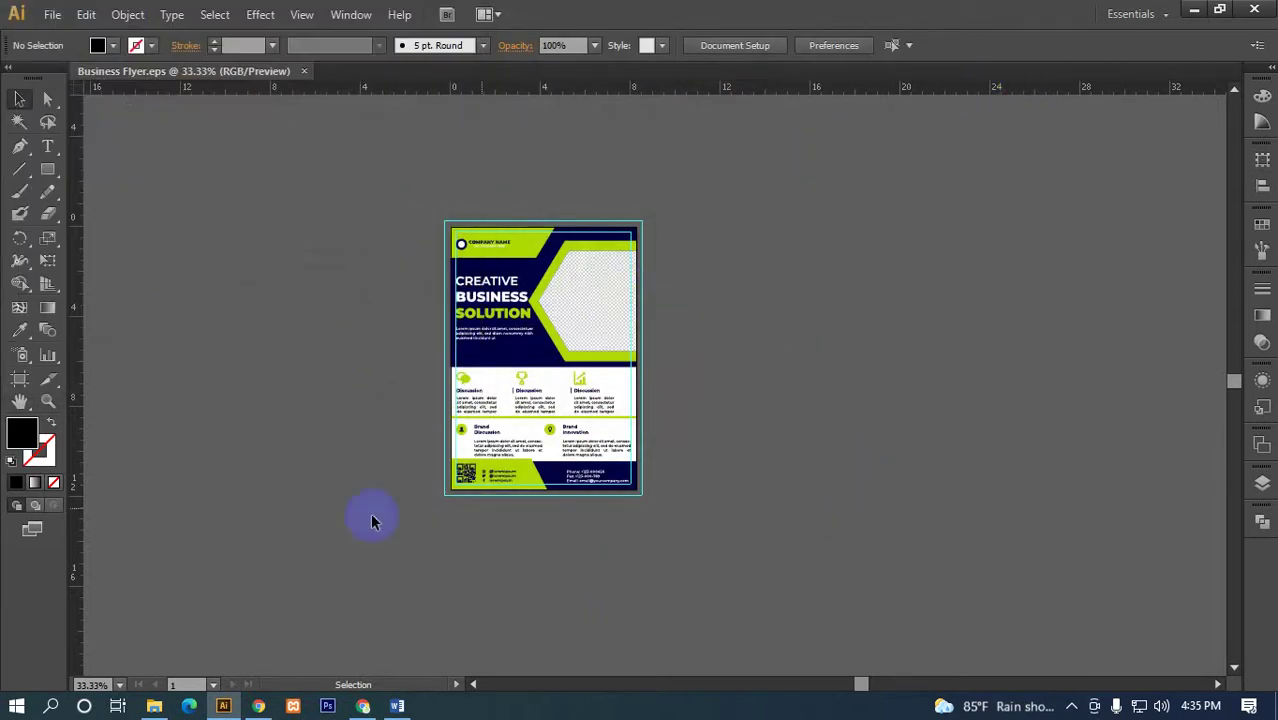
- Save the flyer as an Adobe PDF, Business Flyer.pdf, using the [Smallest File Size] preset
click(49, 22)
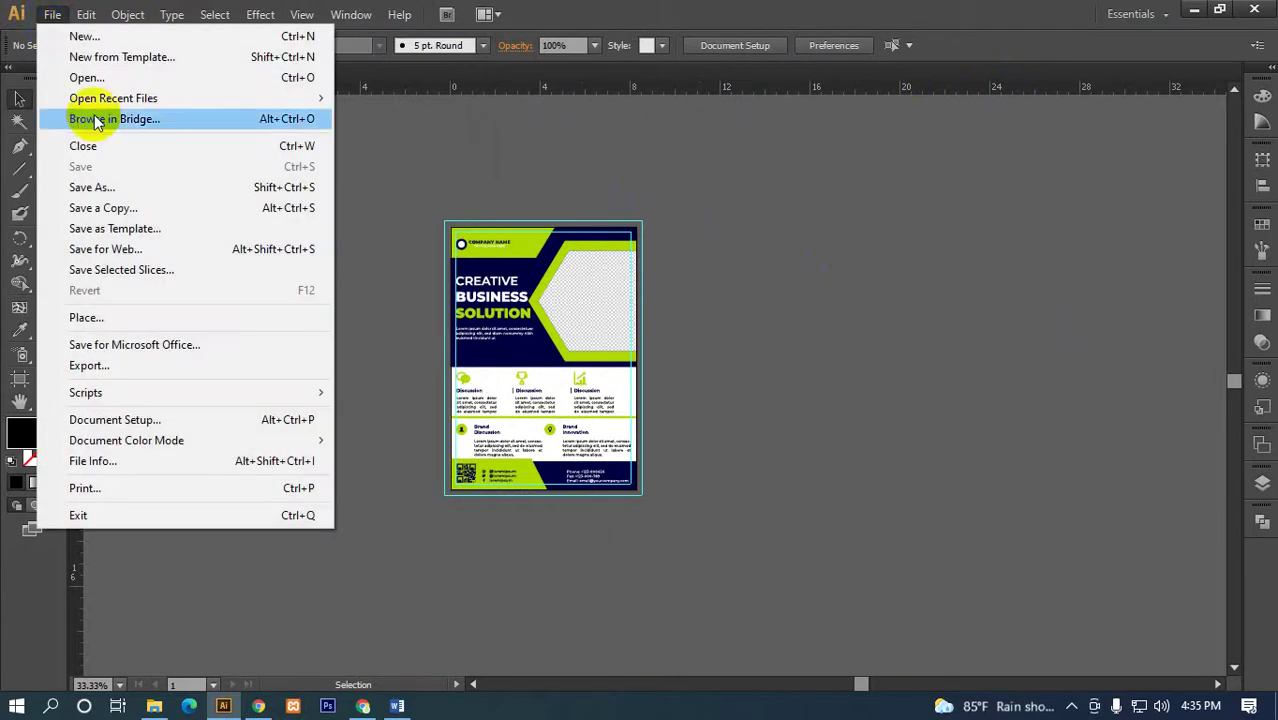
click(134, 187)
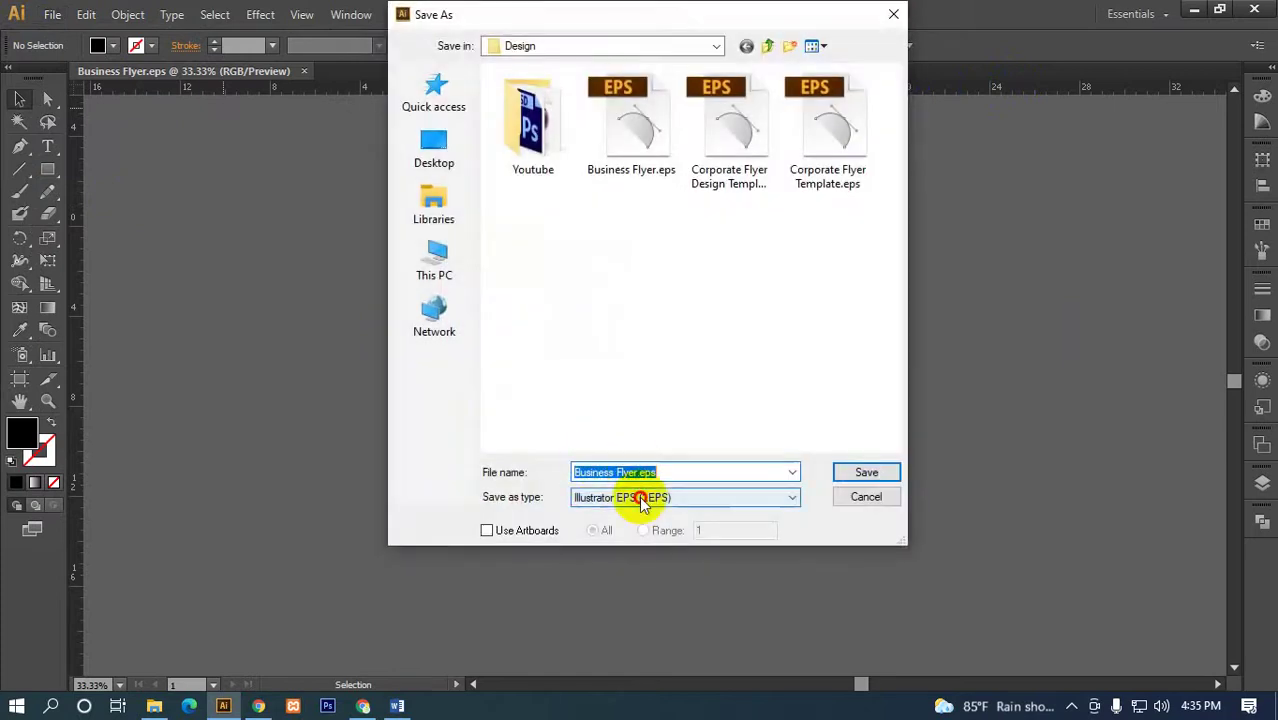
click(641, 500)
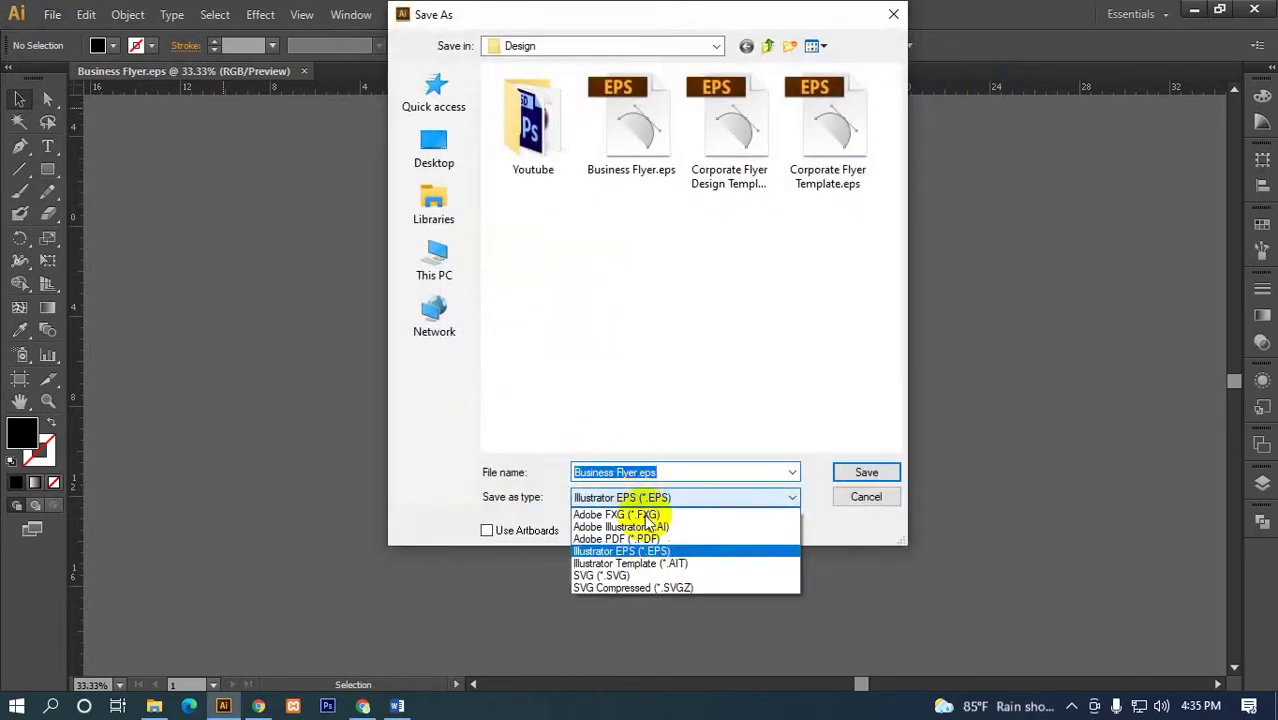
click(617, 540)
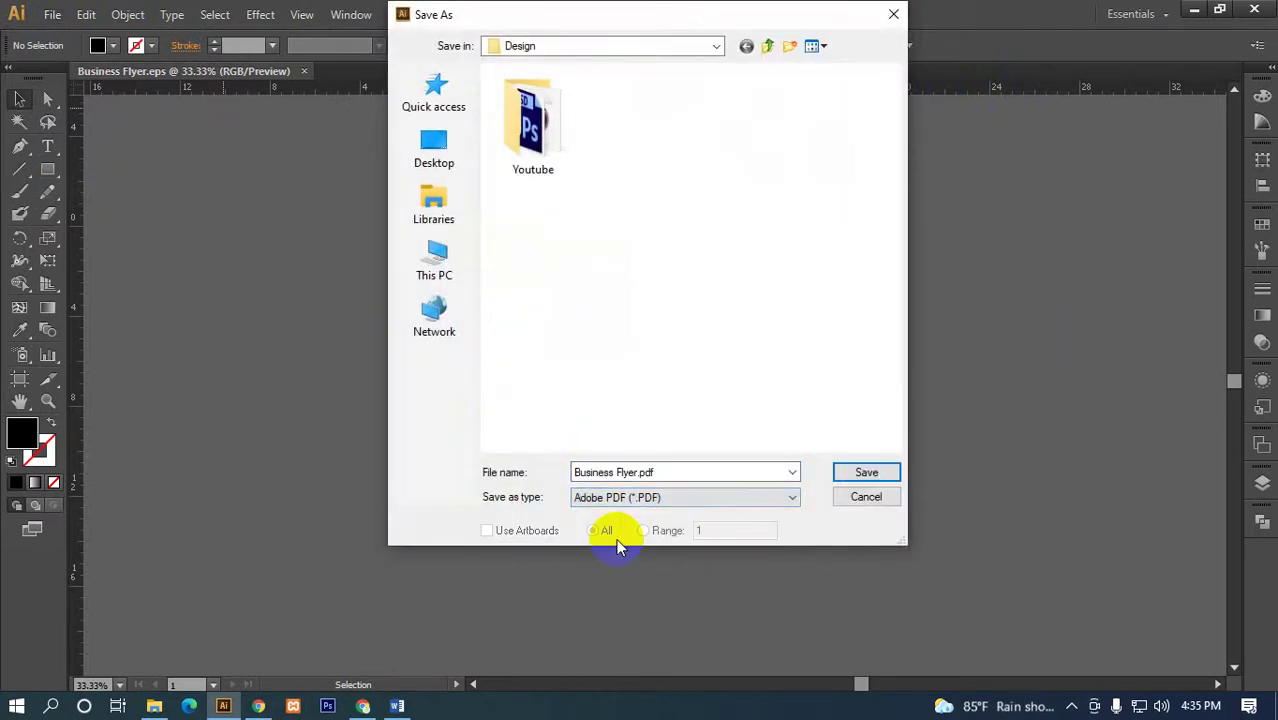
click(858, 473)
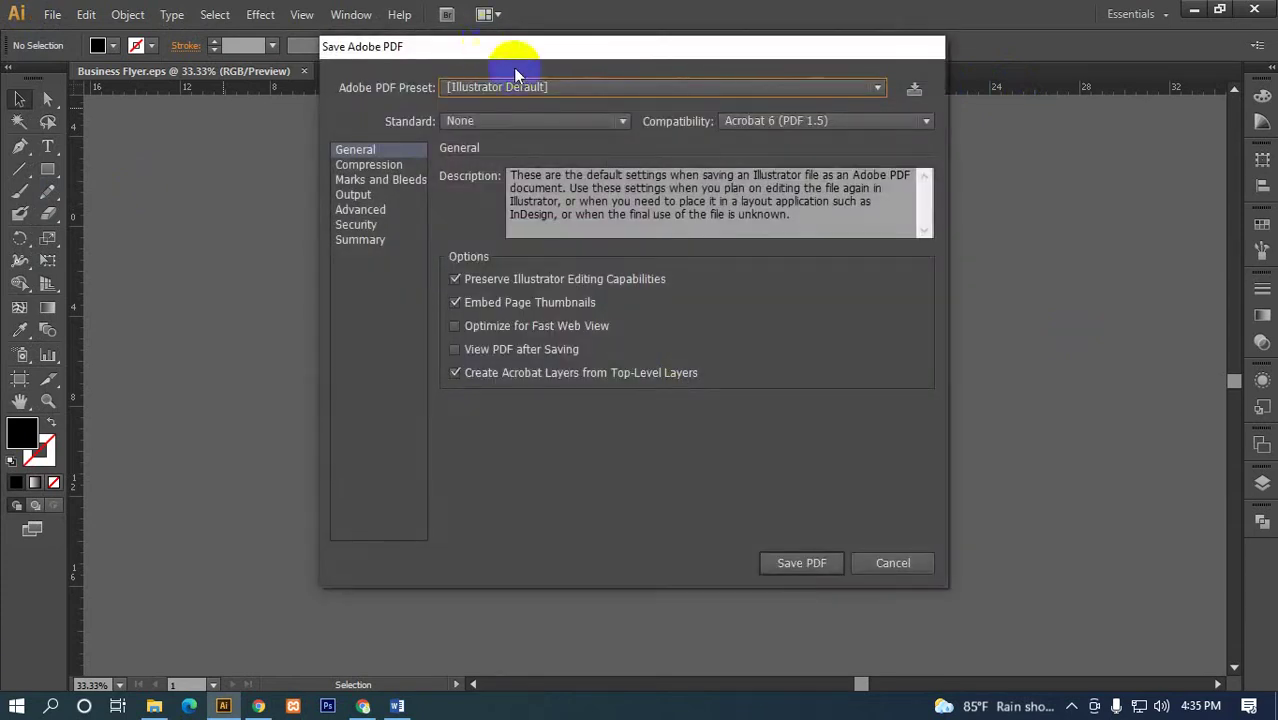
drag(555, 52, 513, 34)
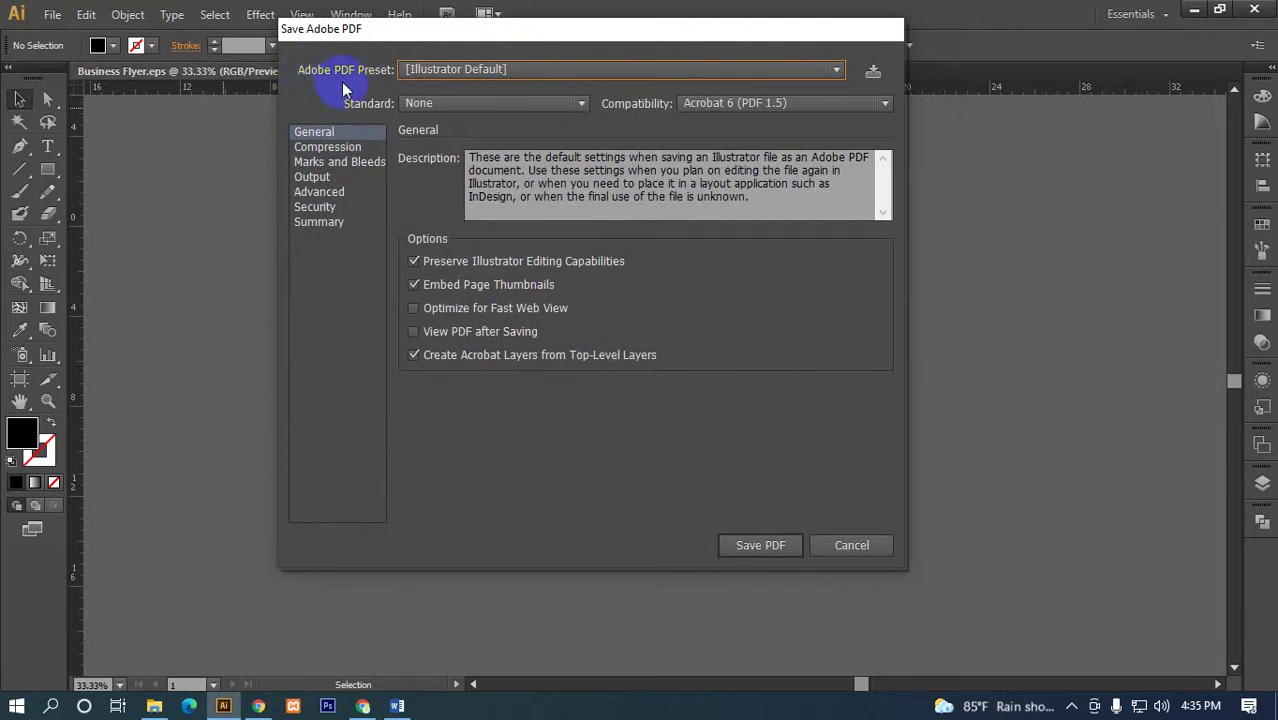
click(474, 70)
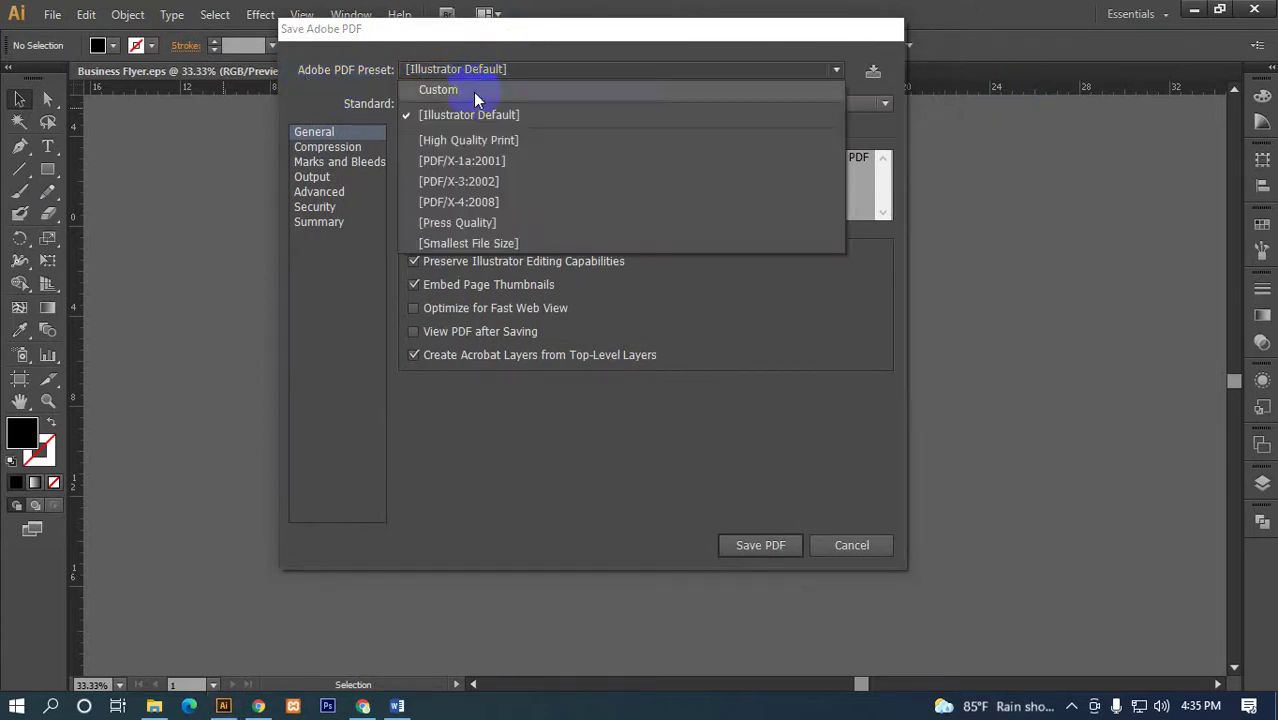
click(480, 245)
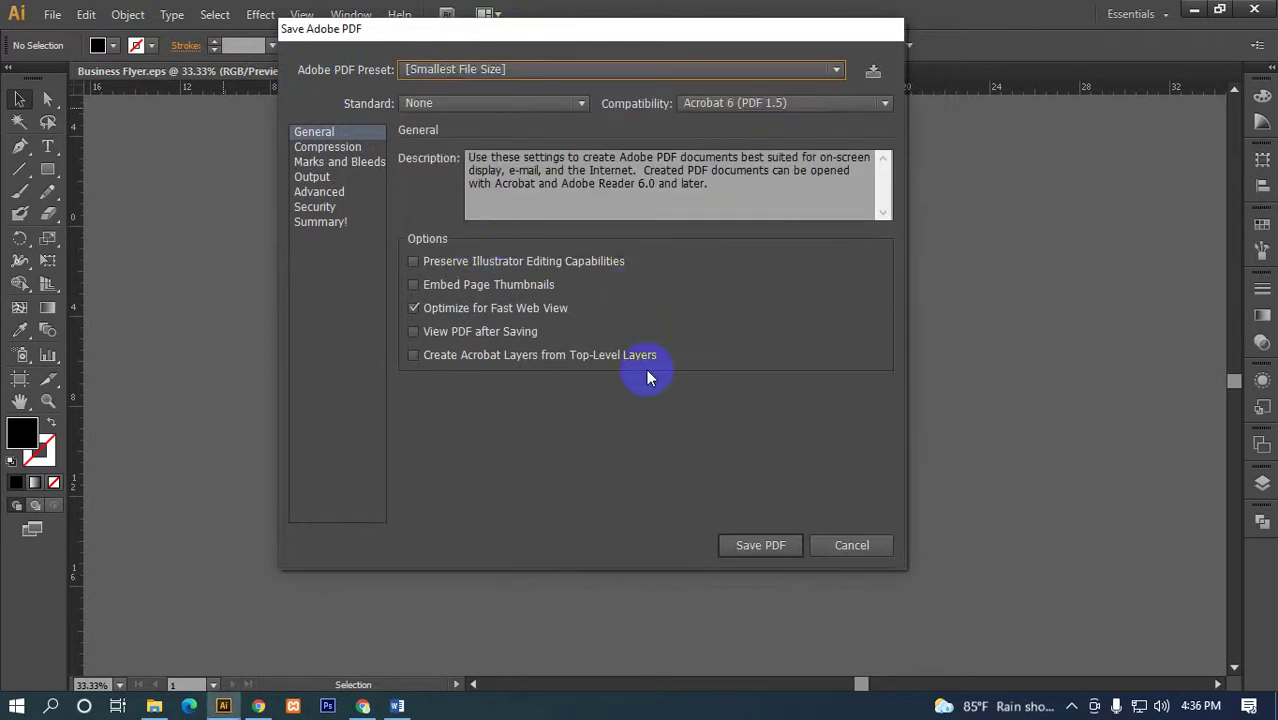
click(752, 543)
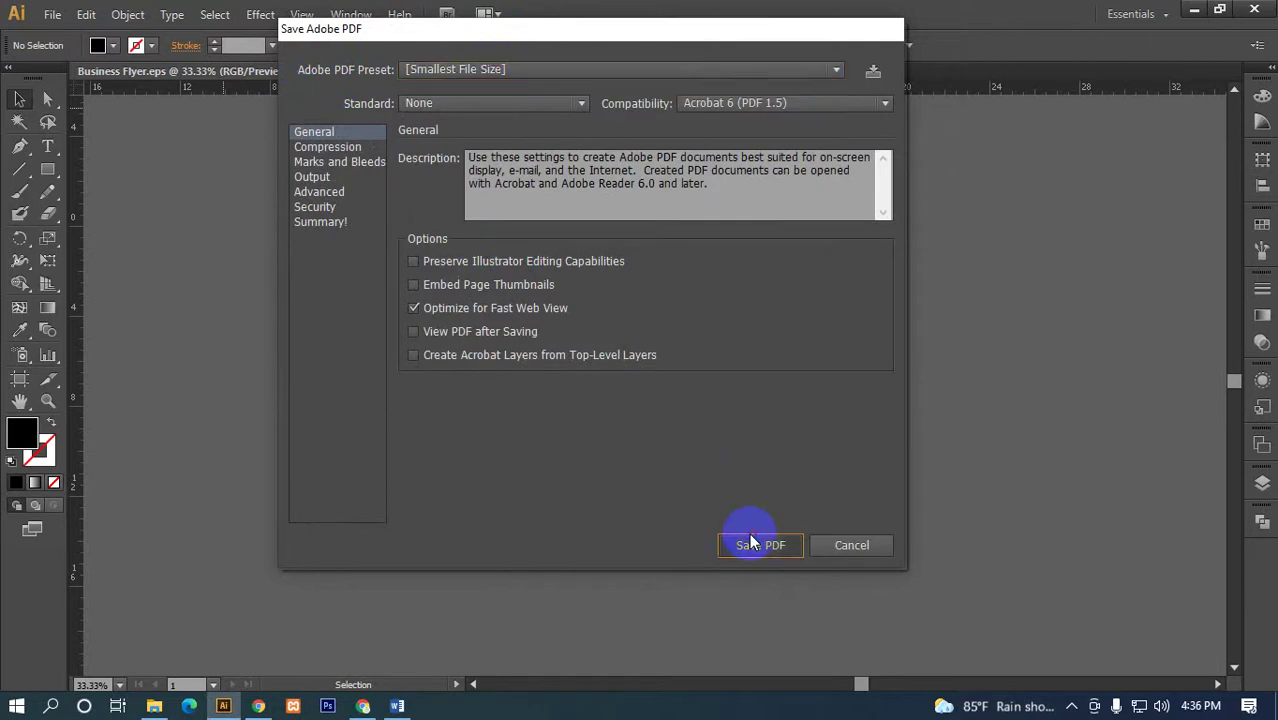
click(687, 332)
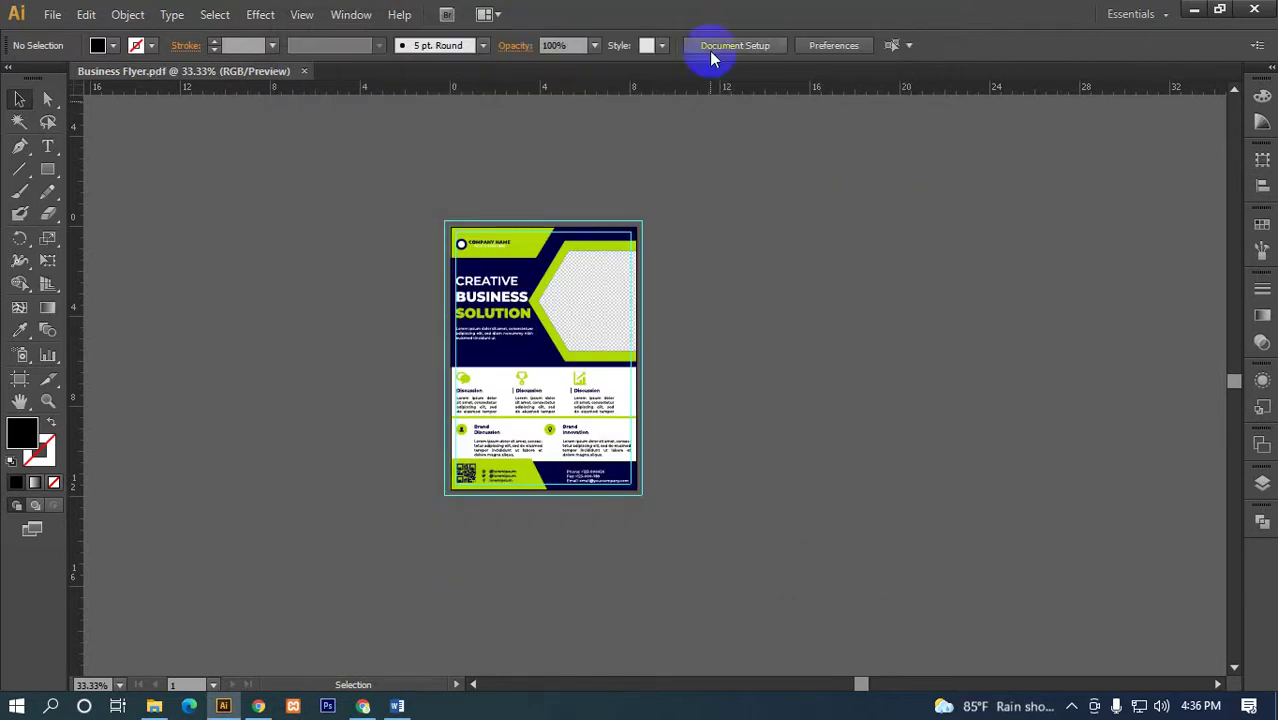
- Close the flyer document, minimize Illustrator, and refresh the Design folder in File Explorer
click(305, 73)
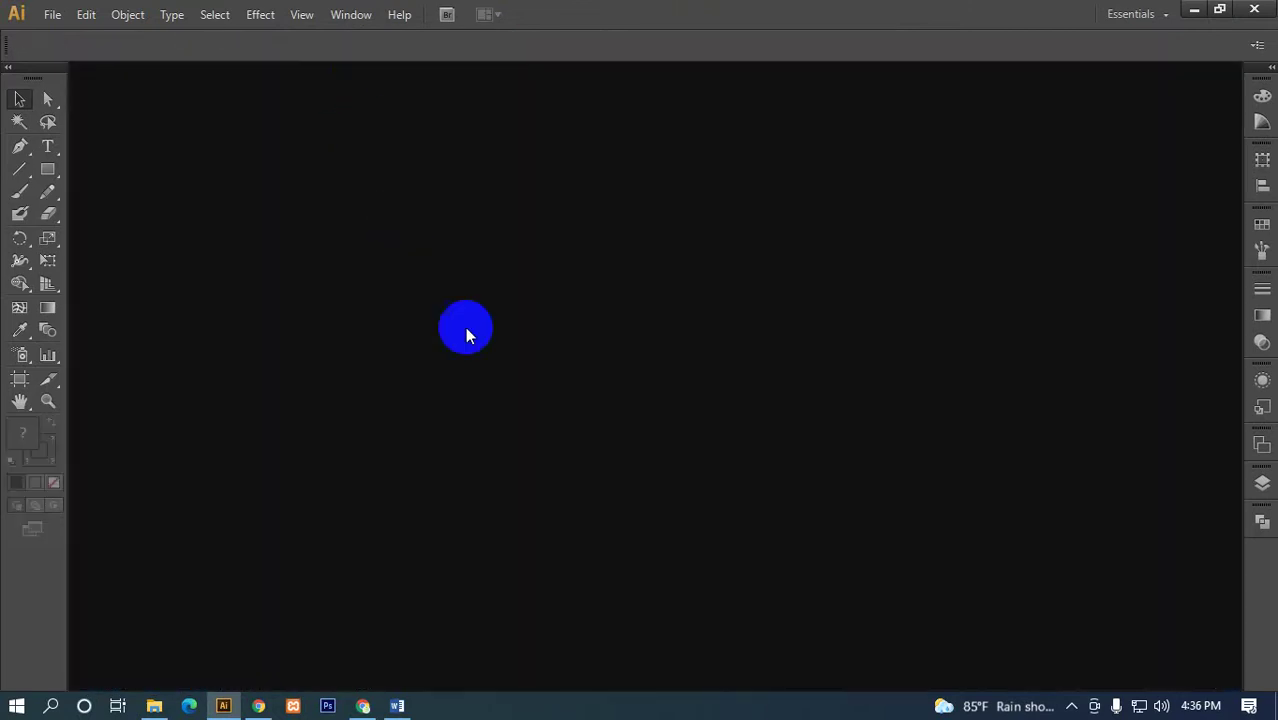
click(1195, 10)
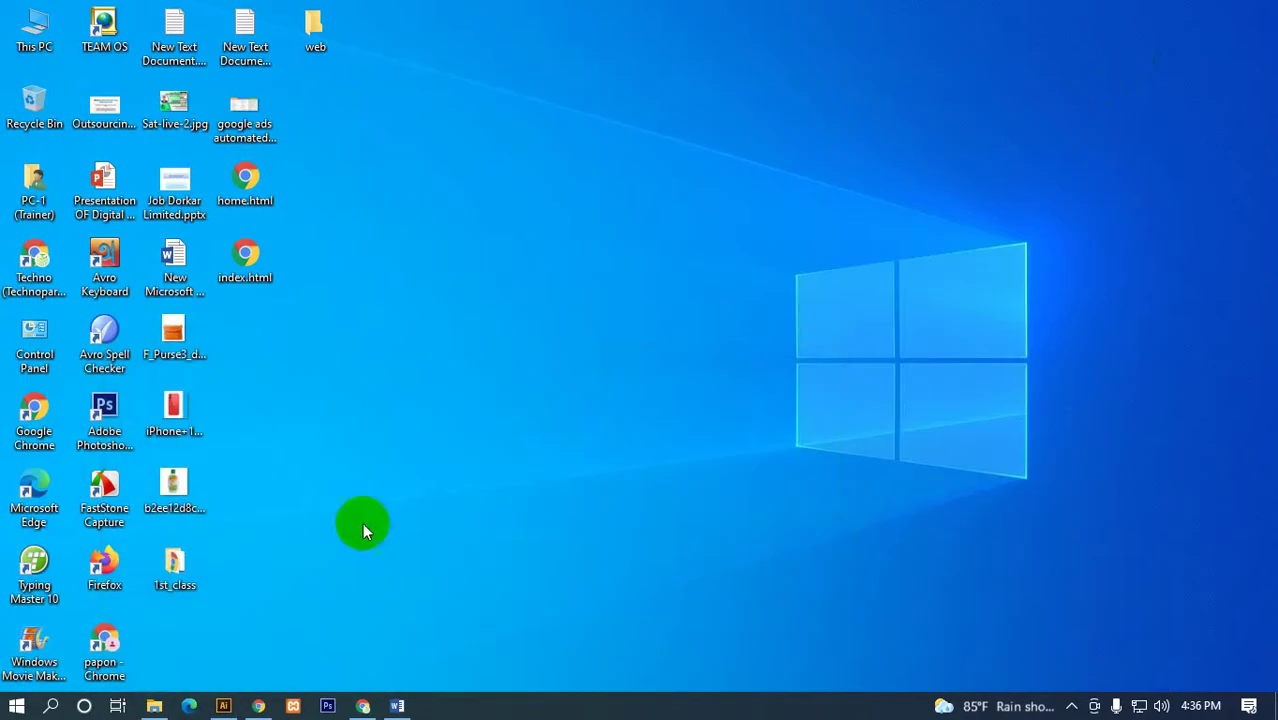
click(154, 706)
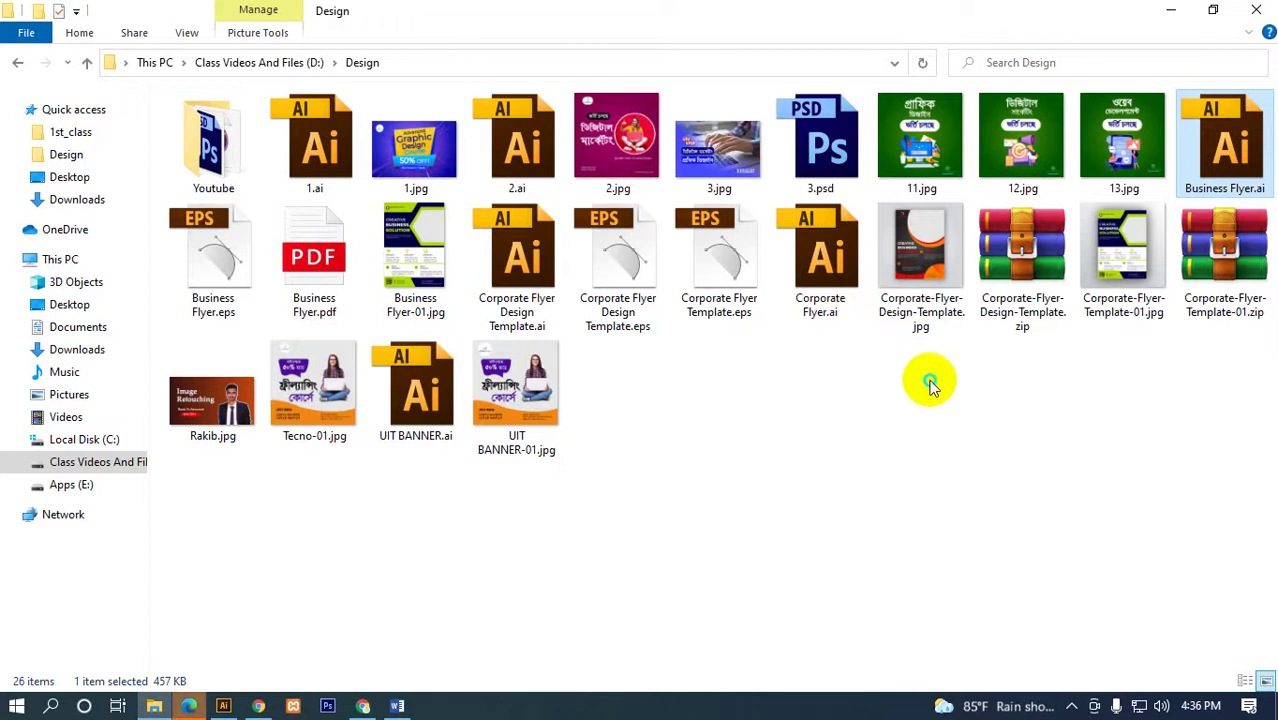
right_click(930, 380)
click(978, 453)
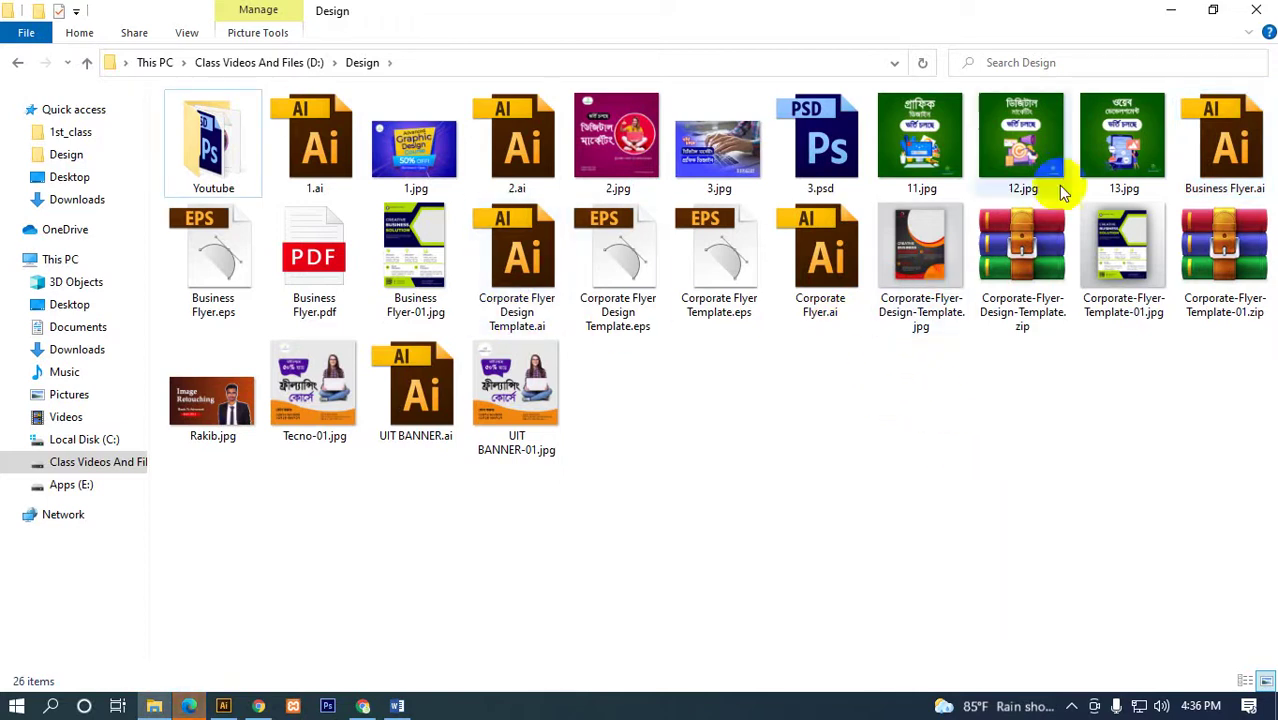
- Select Business Flyer.ai, .eps, .pdf and -01.jpg in the Design folder
click(1226, 155)
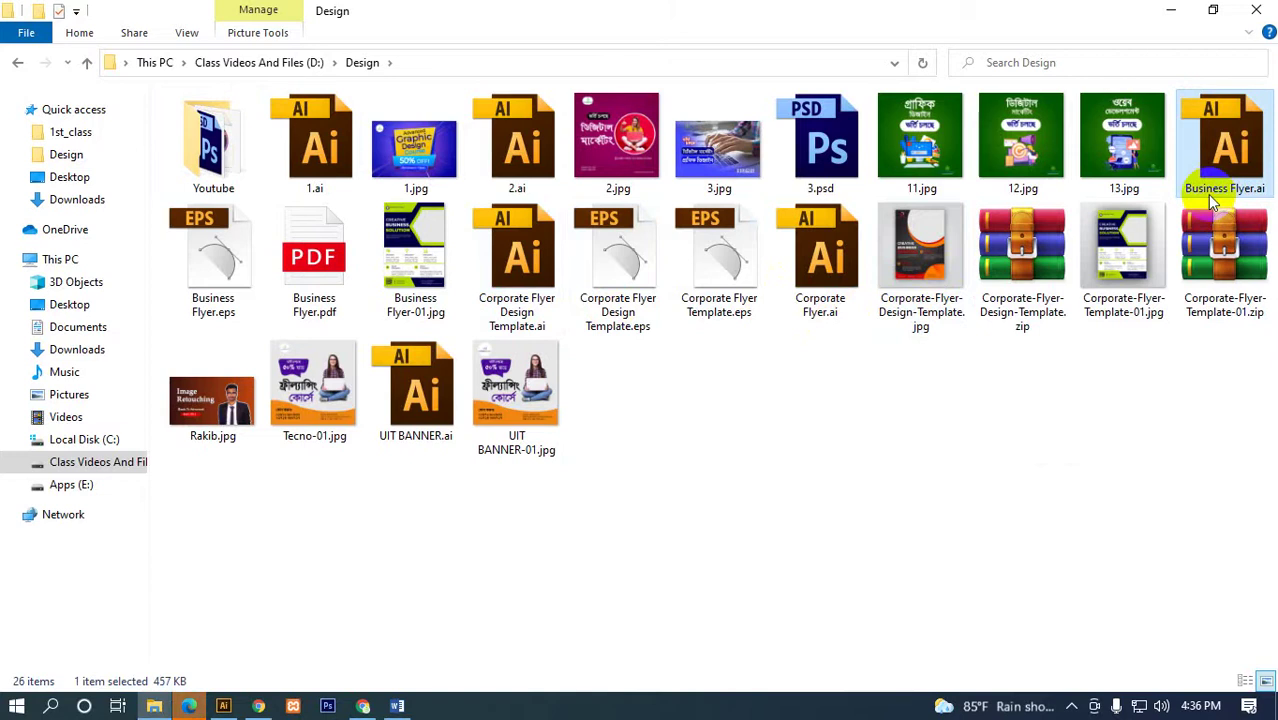
mouse_move(1228, 145)
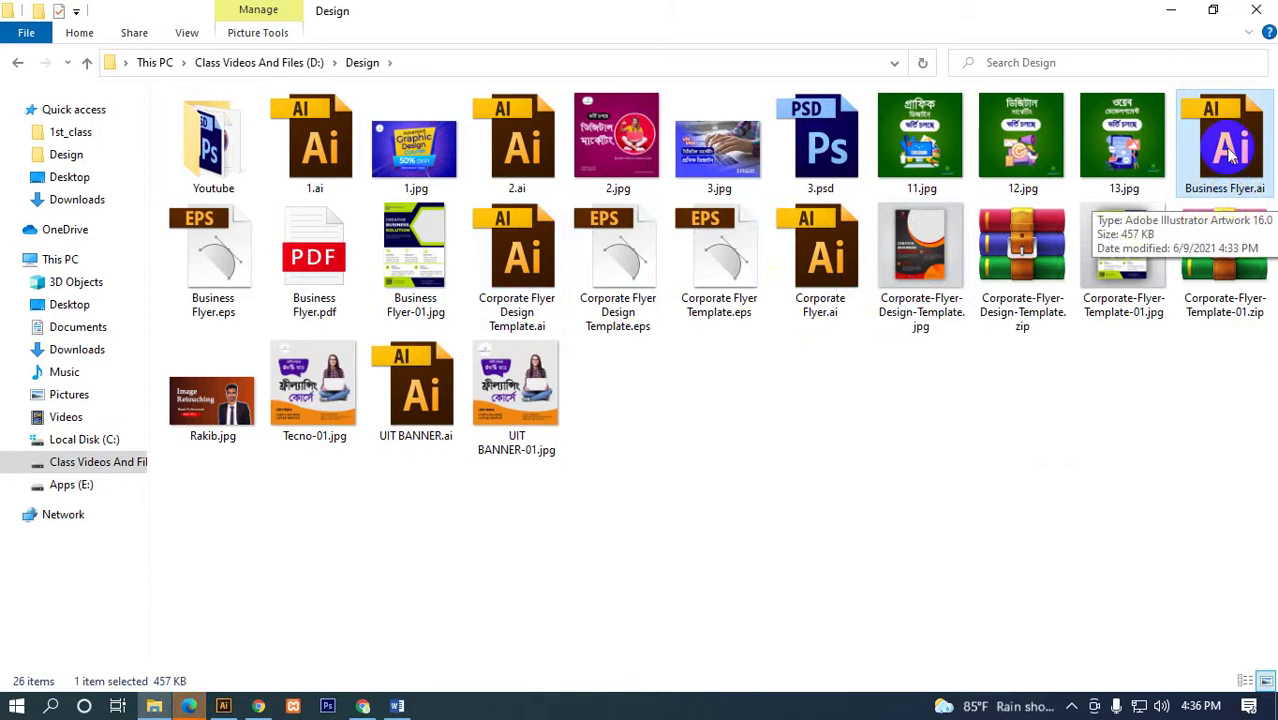
click(205, 280)
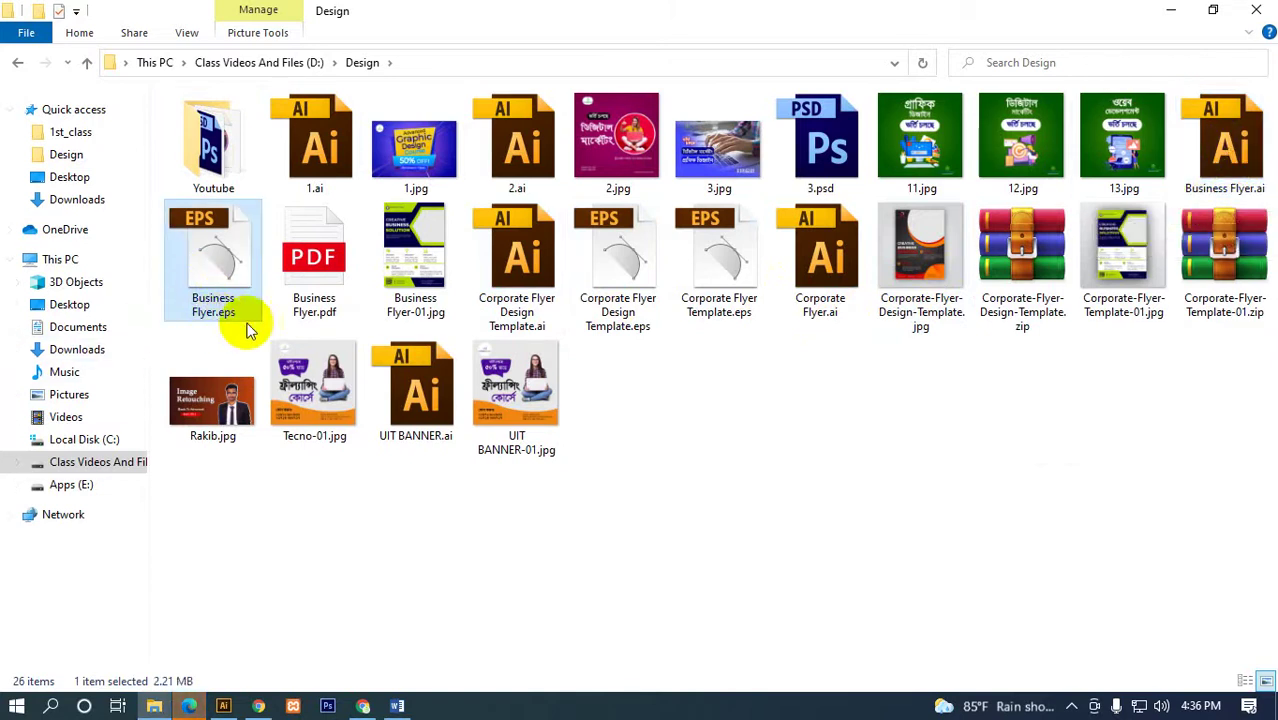
click(320, 312)
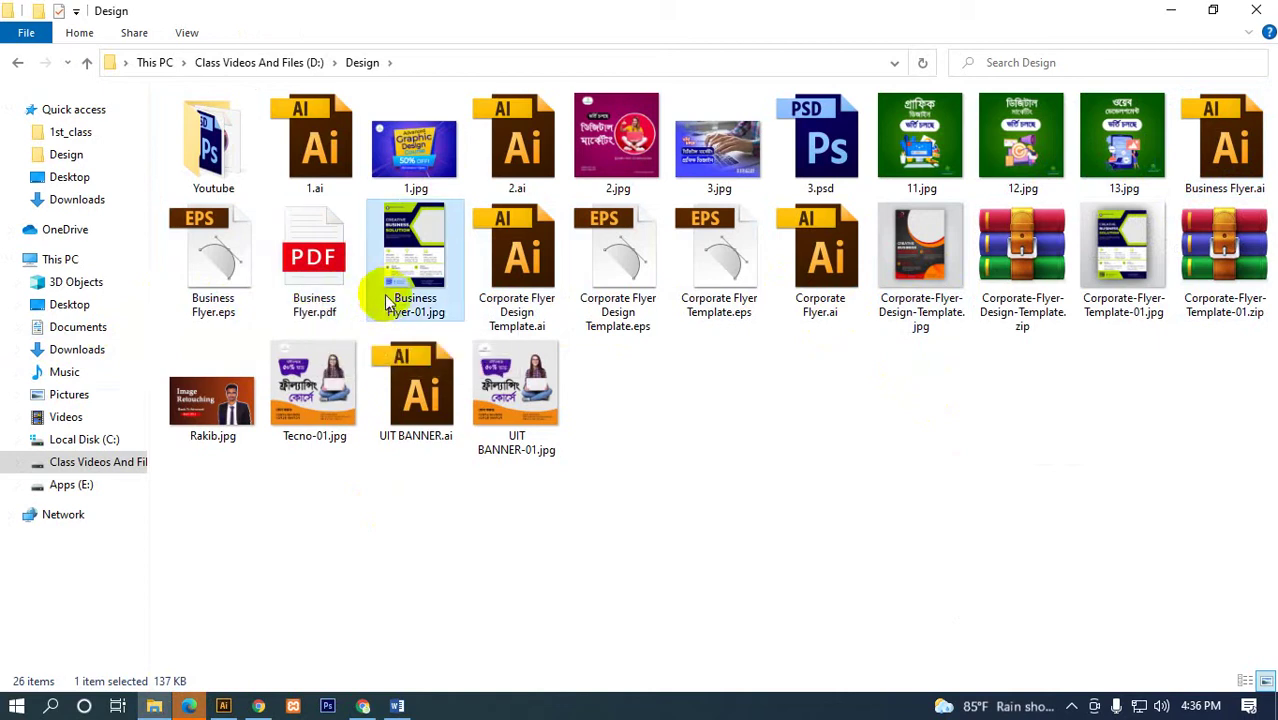
click(370, 285)
click(1222, 140)
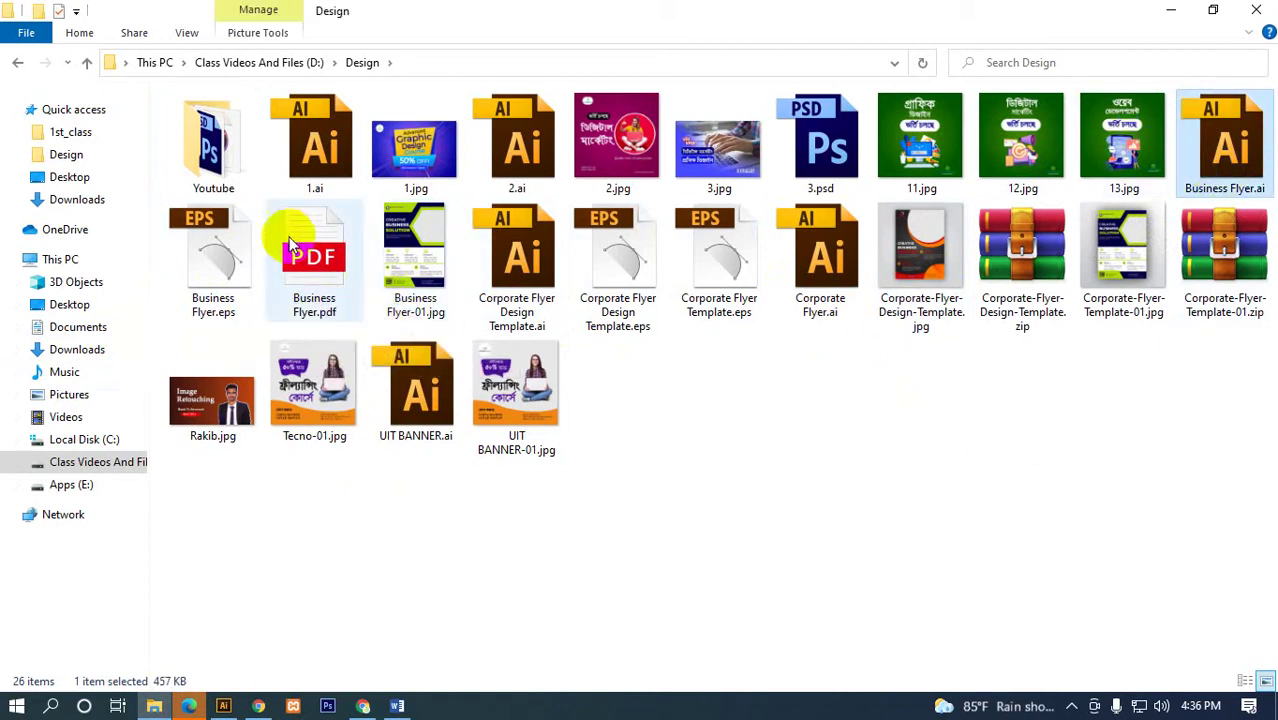
click(250, 262)
click(330, 295)
click(416, 309)
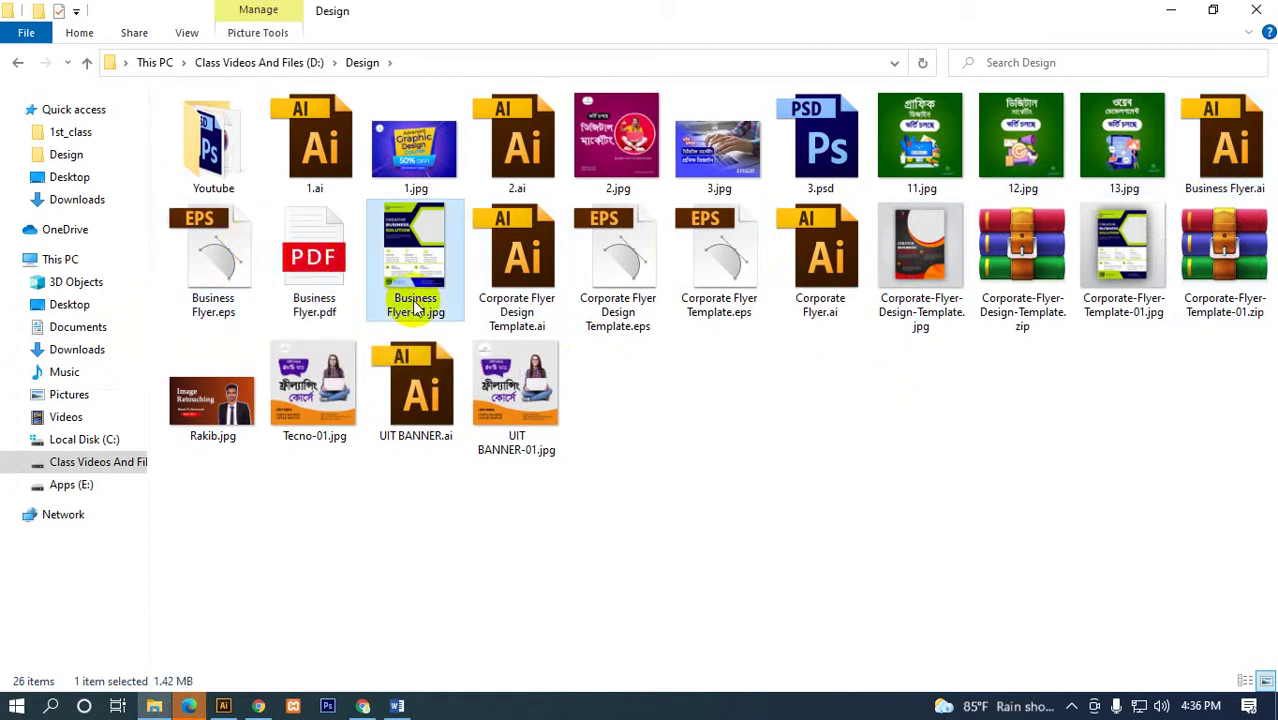
click(470, 335)
click(410, 285)
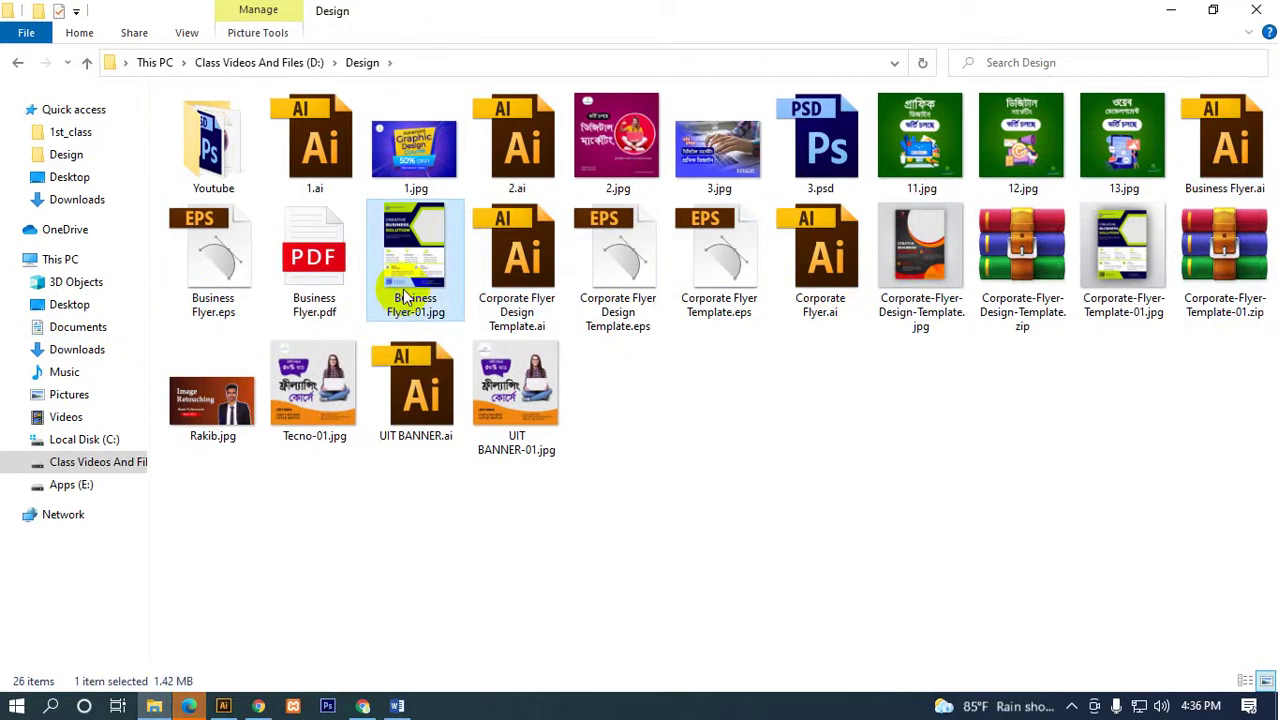
- Clear the selection and reselect Business Flyer.ai and Business Flyer.eps
click(630, 379)
click(1197, 178)
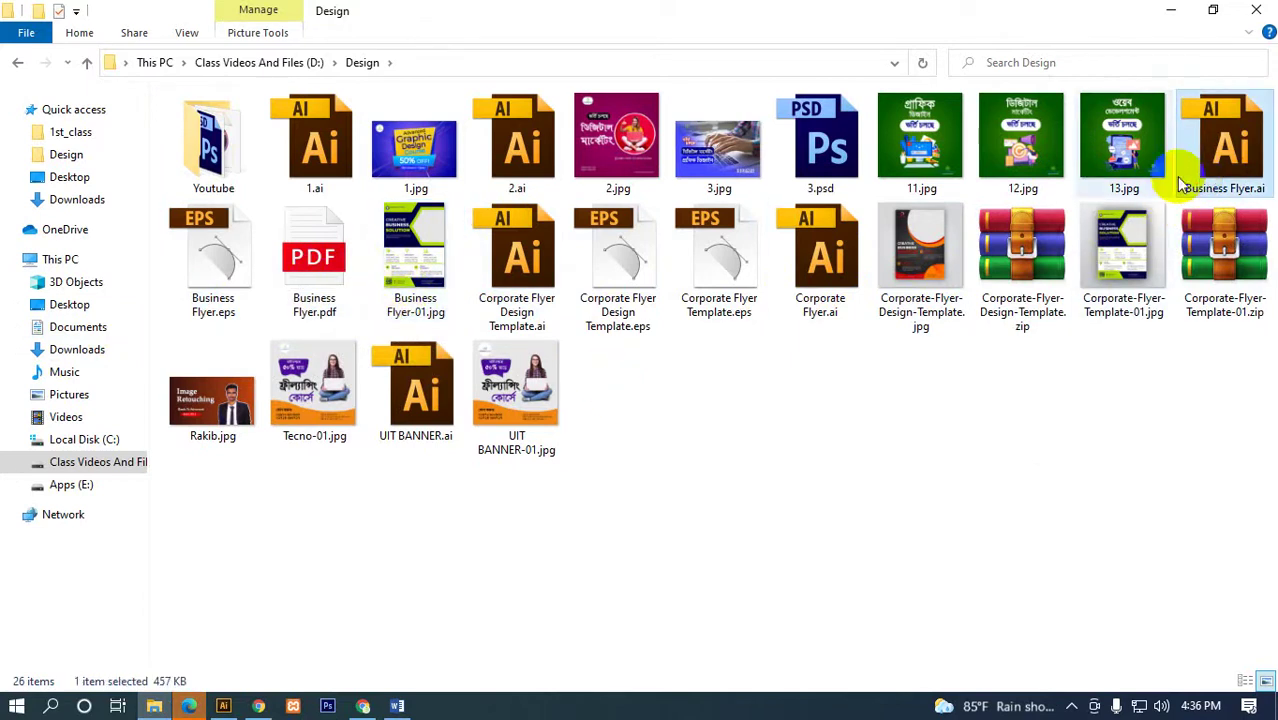
ctrl+click(185, 278)
- Zip the four selected Business Flyer files into Business Flyer-01.zip and refresh the folder
ctrl+click(408, 274)
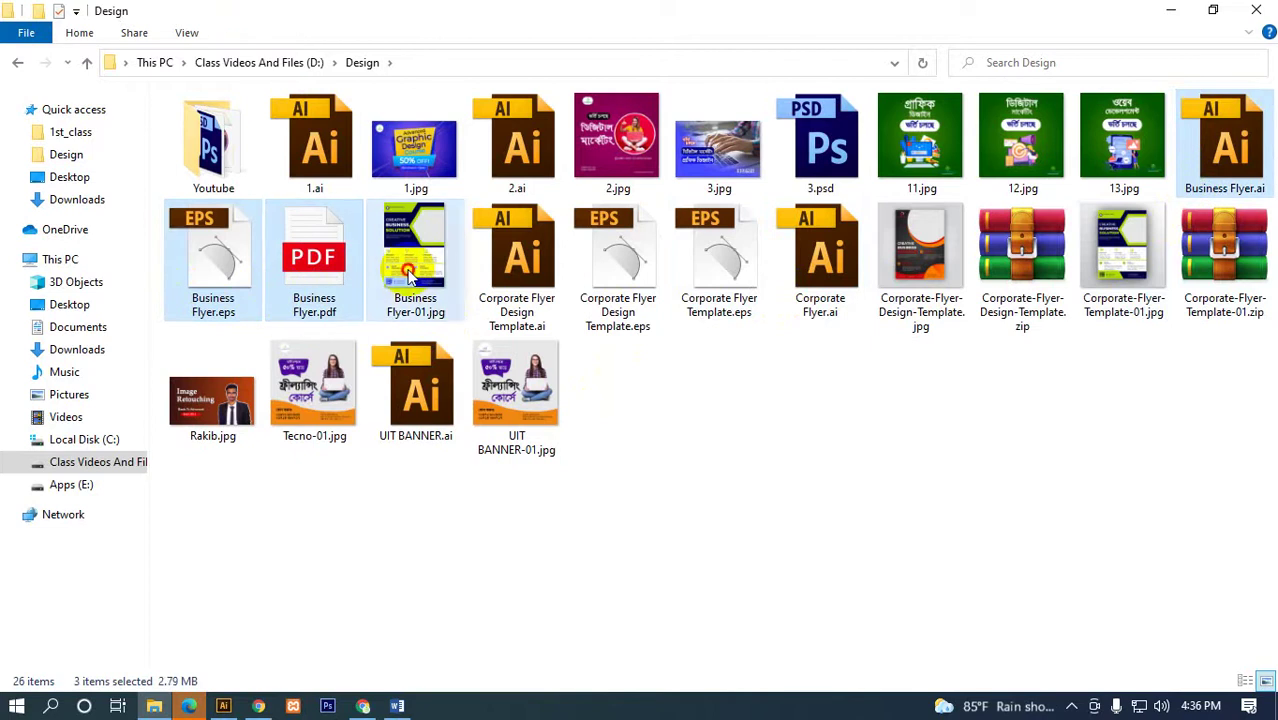
drag(414, 272, 410, 232)
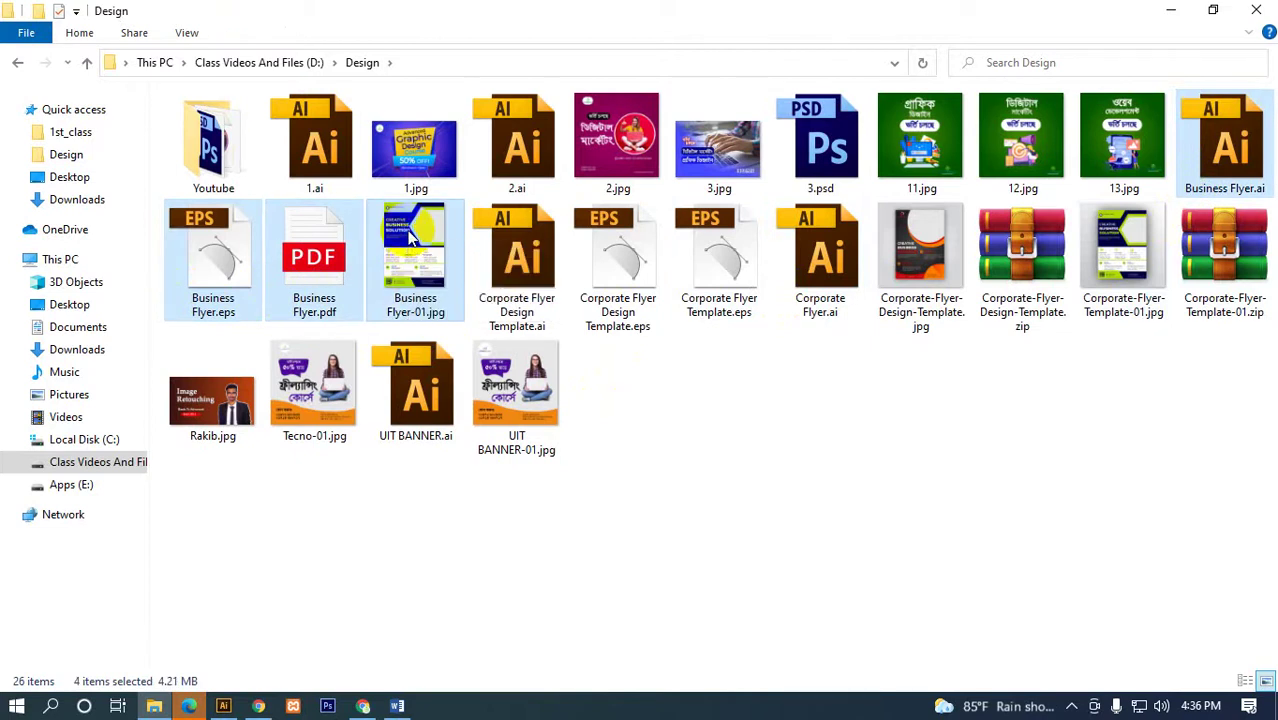
right_click(400, 220)
mouse_move(459, 533)
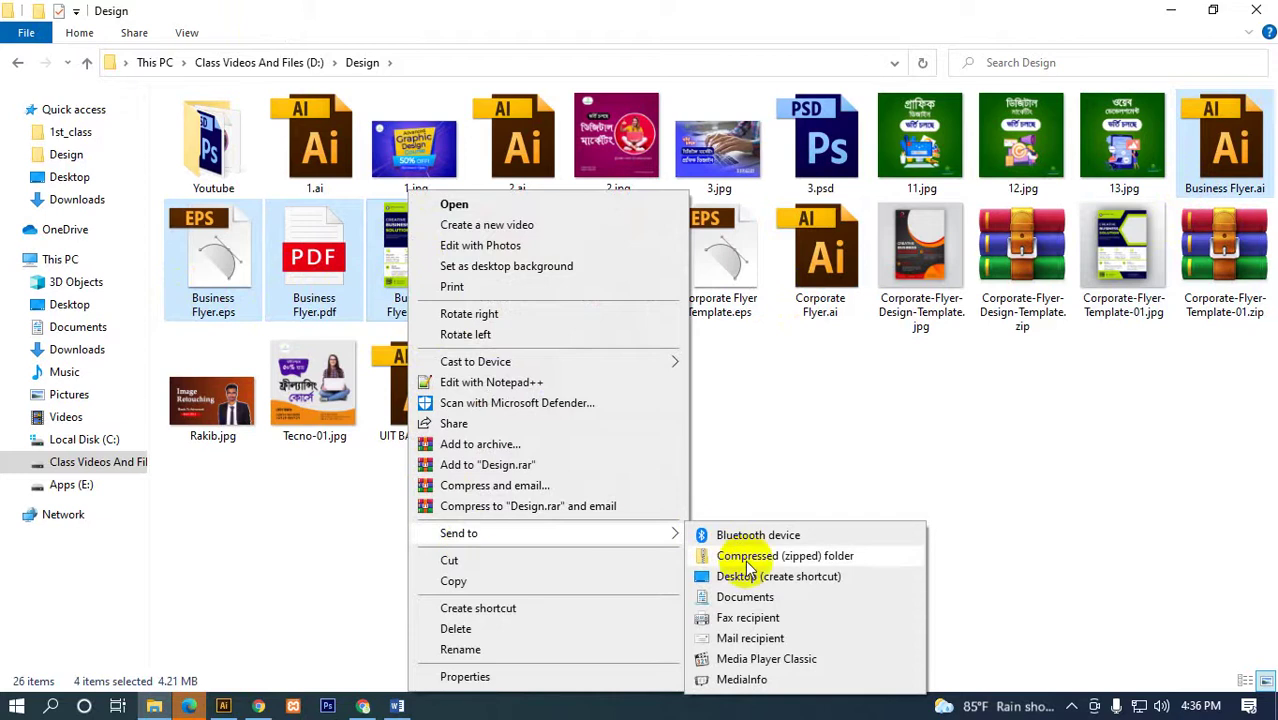
click(815, 562)
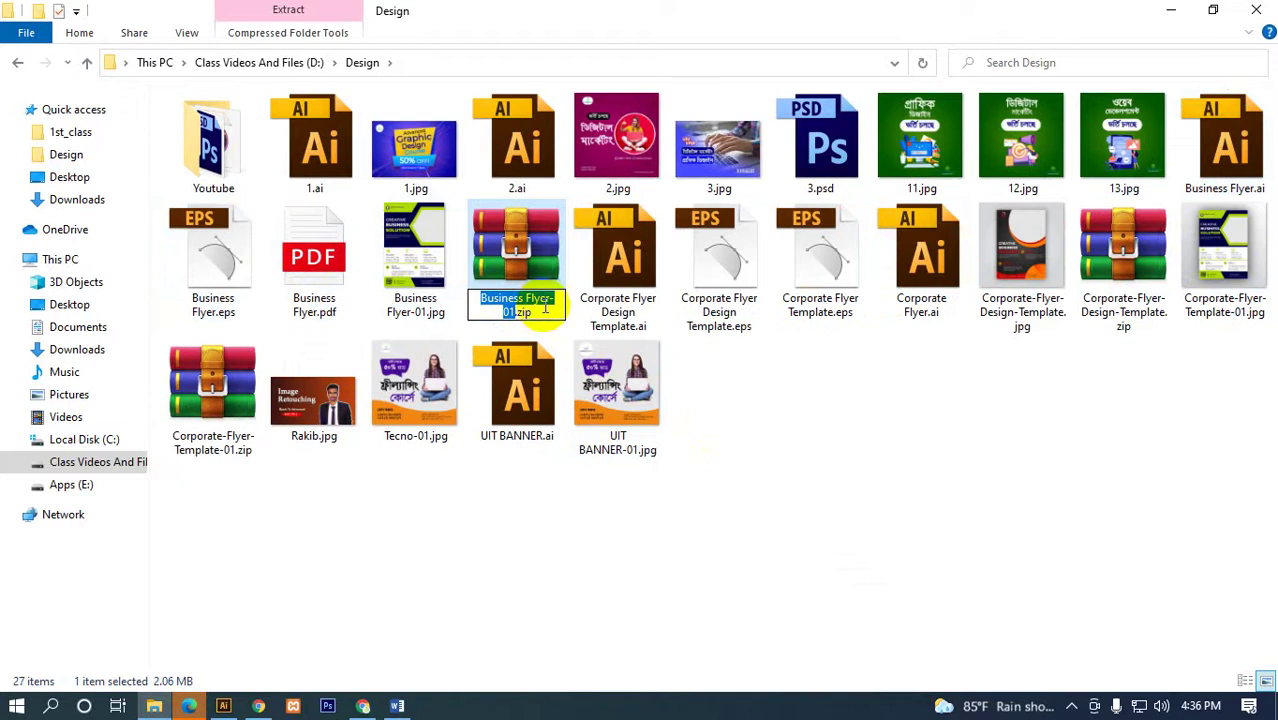
click(762, 408)
click(531, 277)
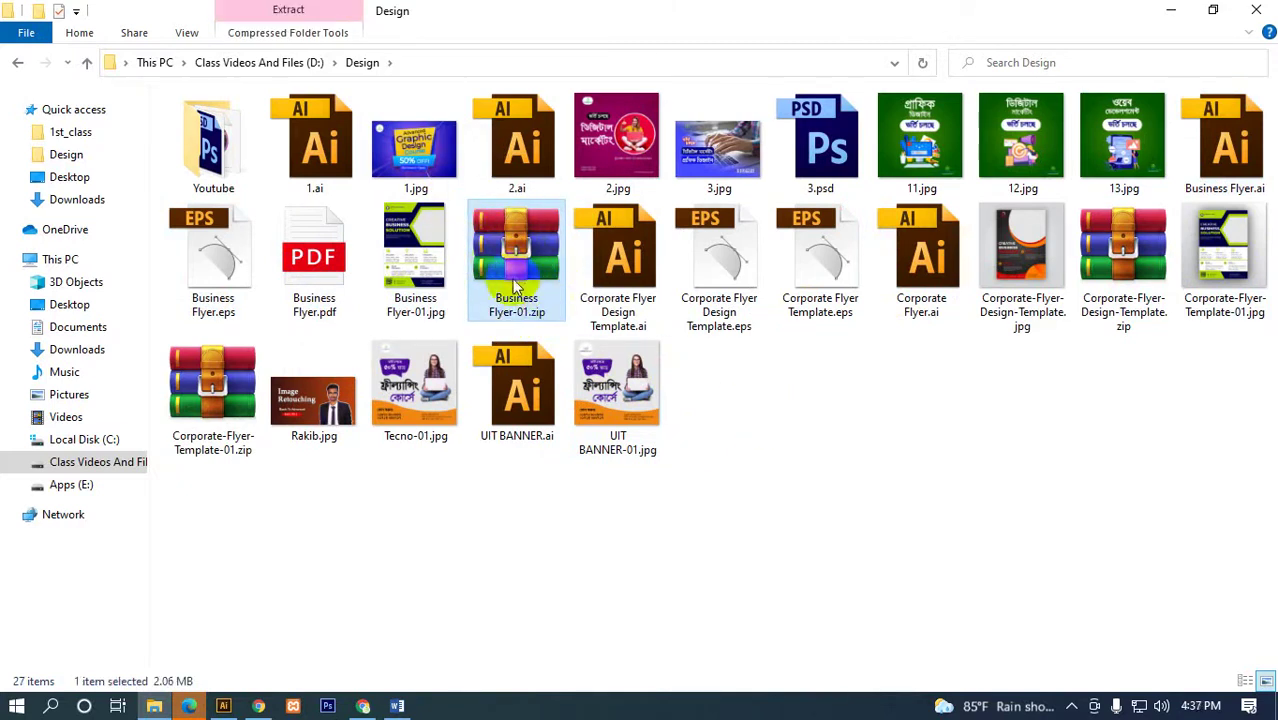
right_click(754, 428)
click(805, 503)
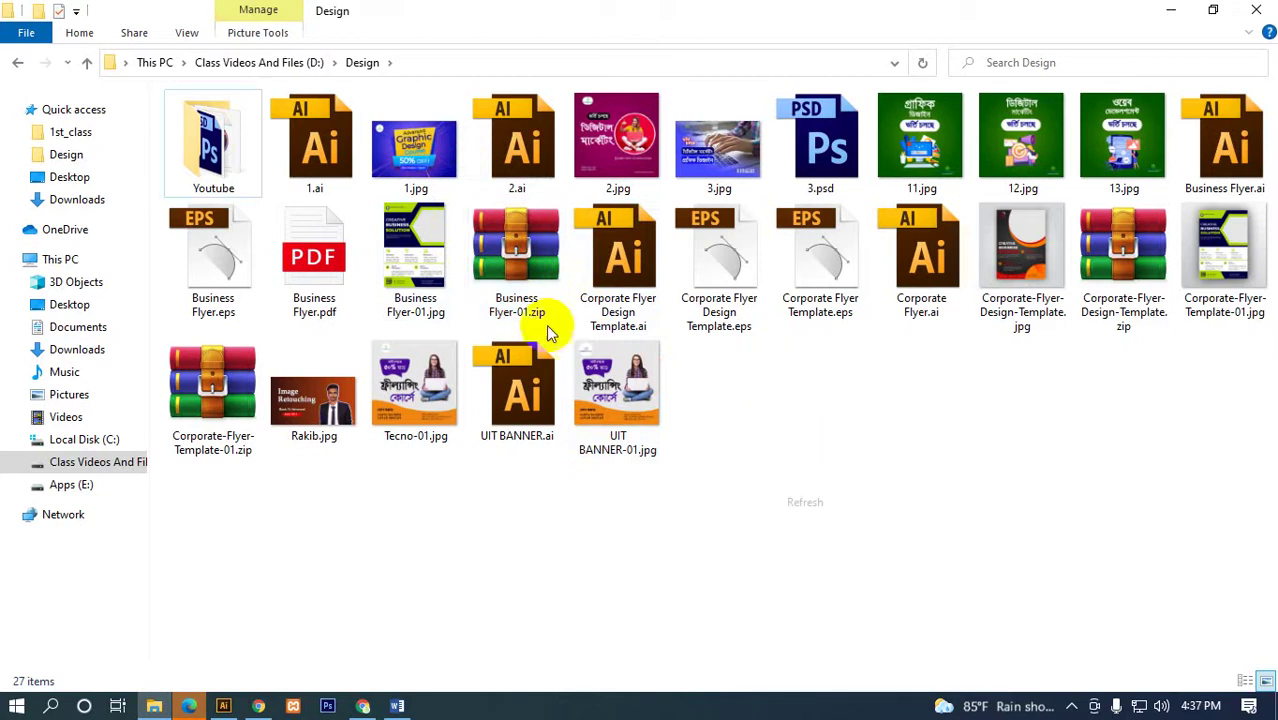
click(516, 288)
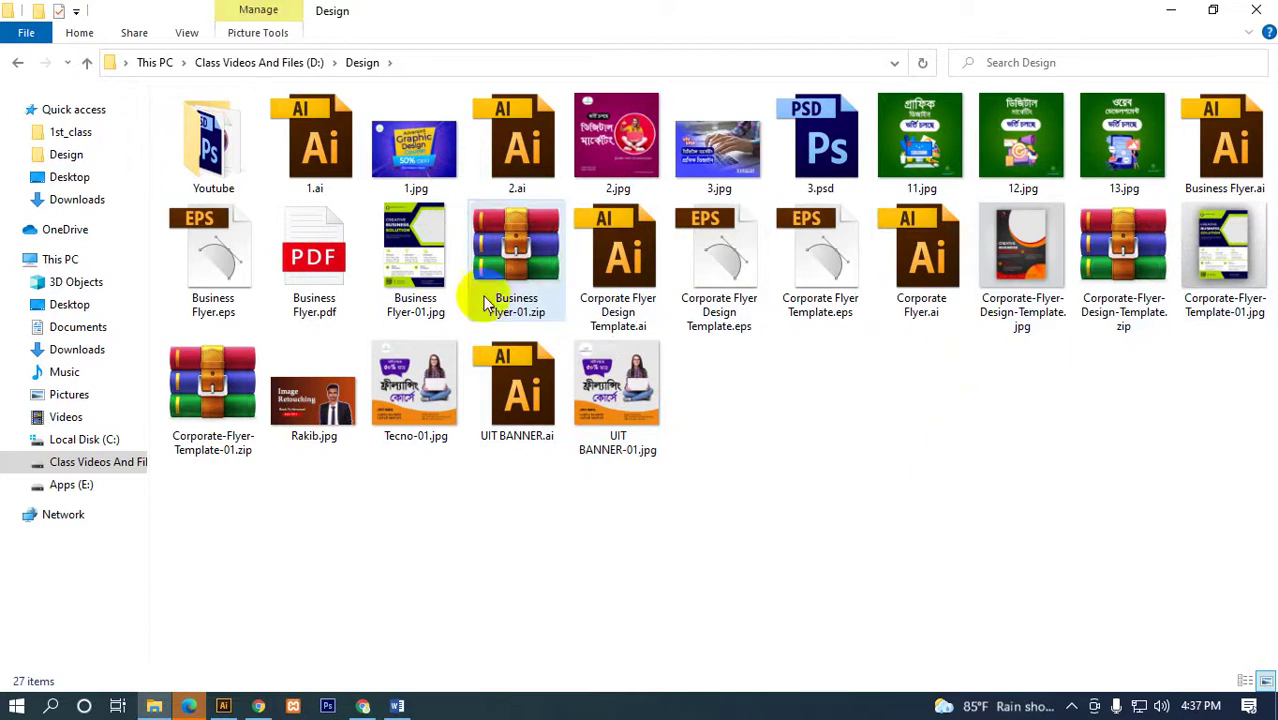
click(1224, 255)
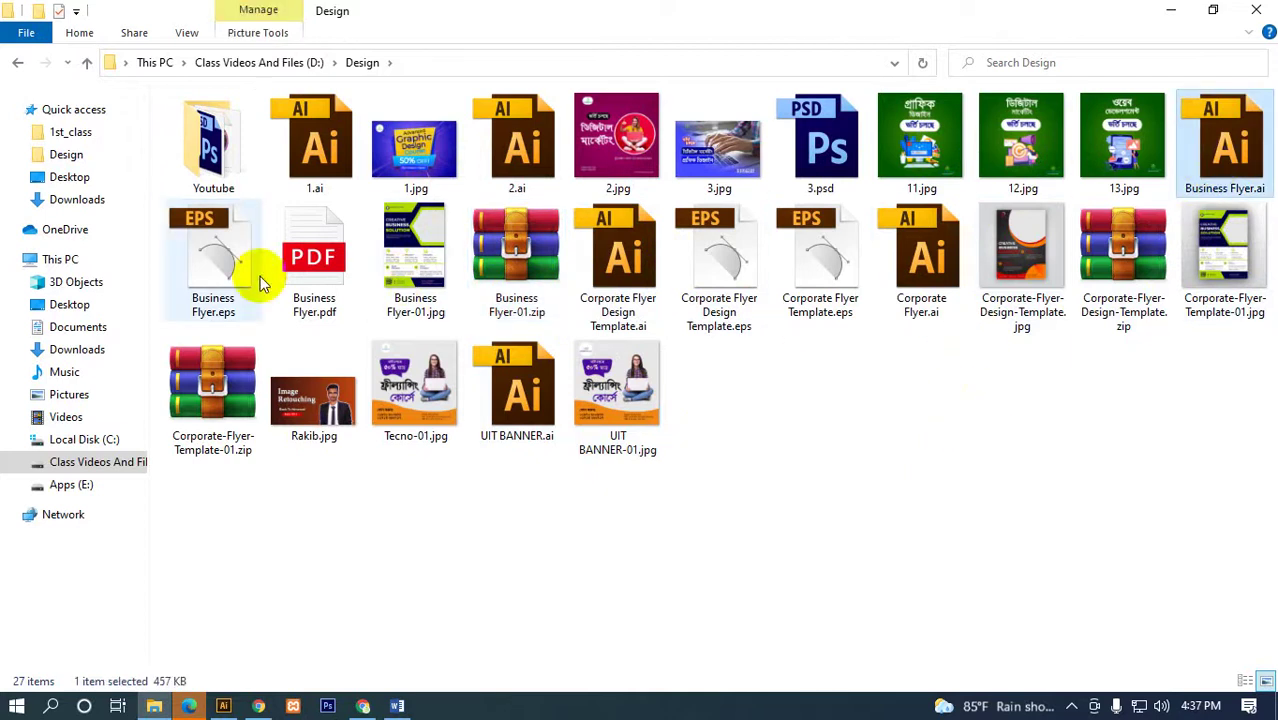
click(228, 262)
click(288, 287)
click(399, 290)
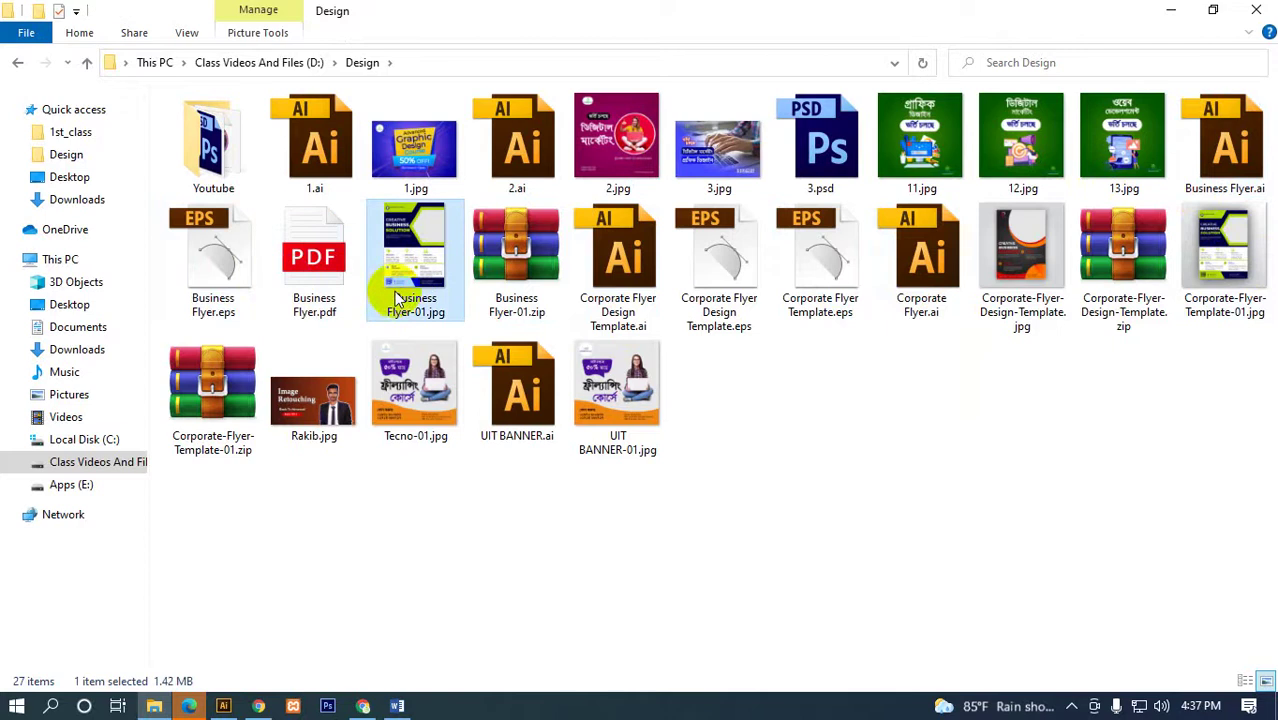
click(1185, 191)
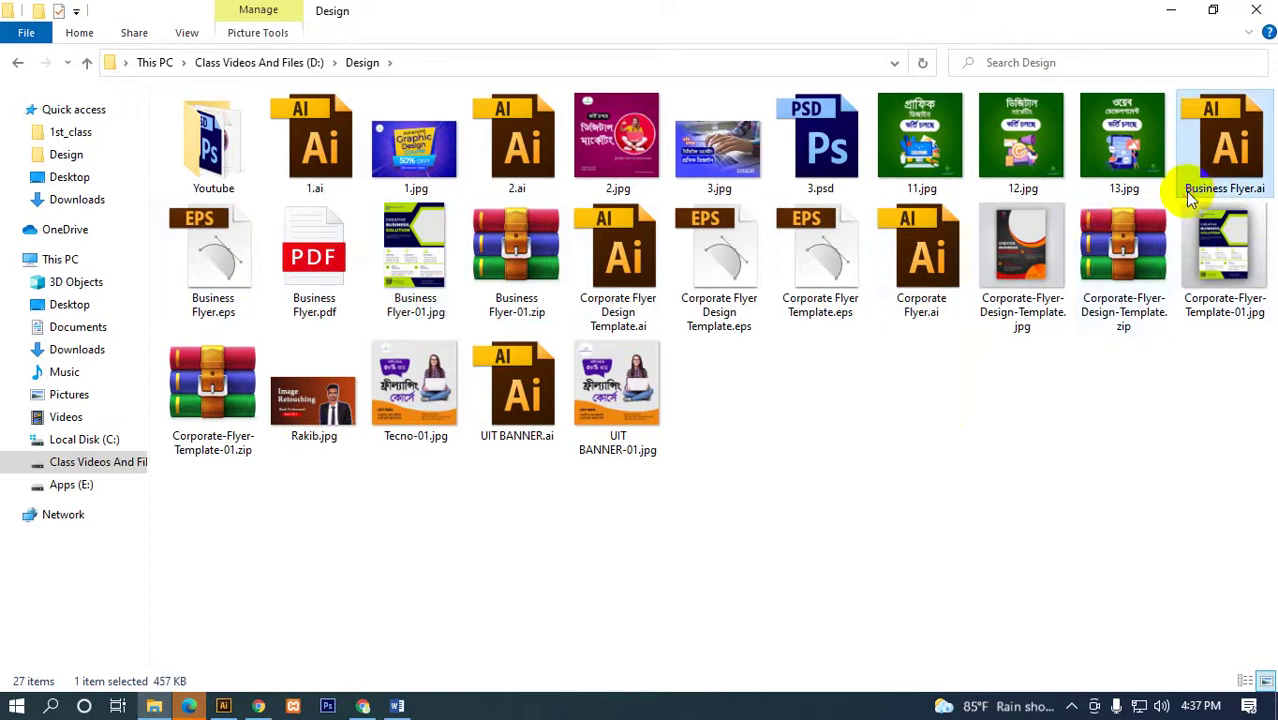
click(918, 405)
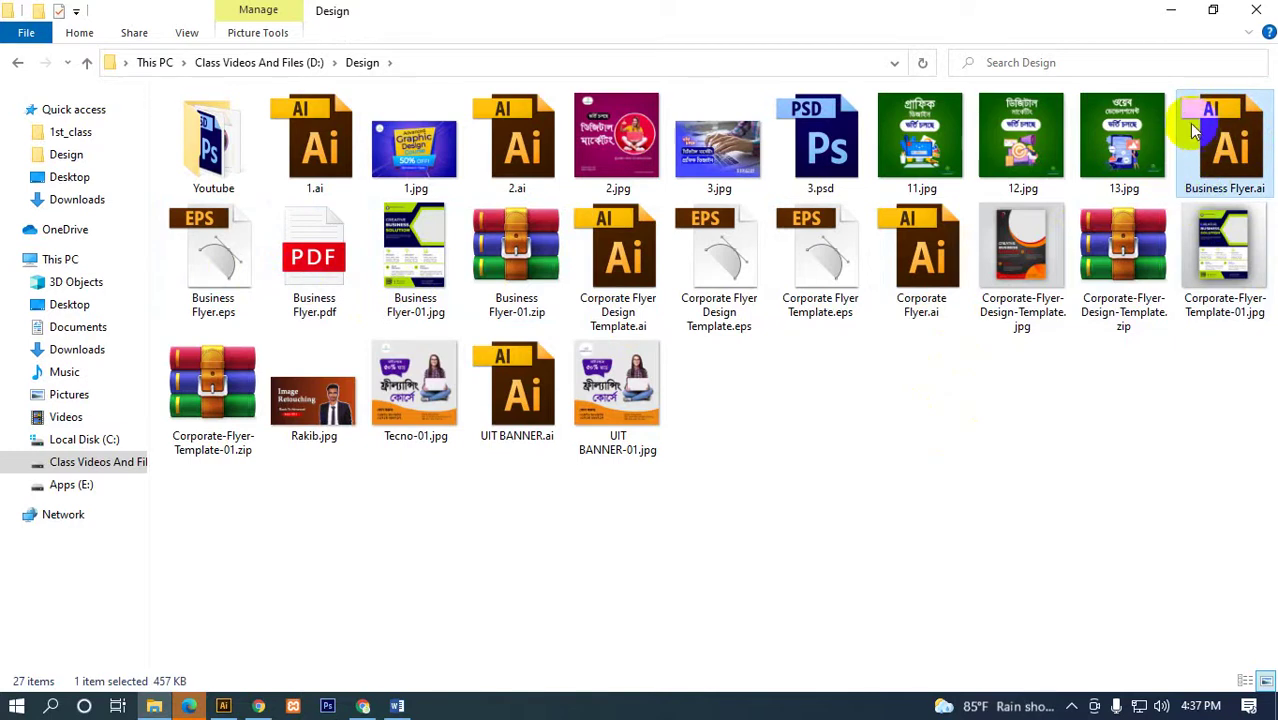
mouse_move(1226, 145)
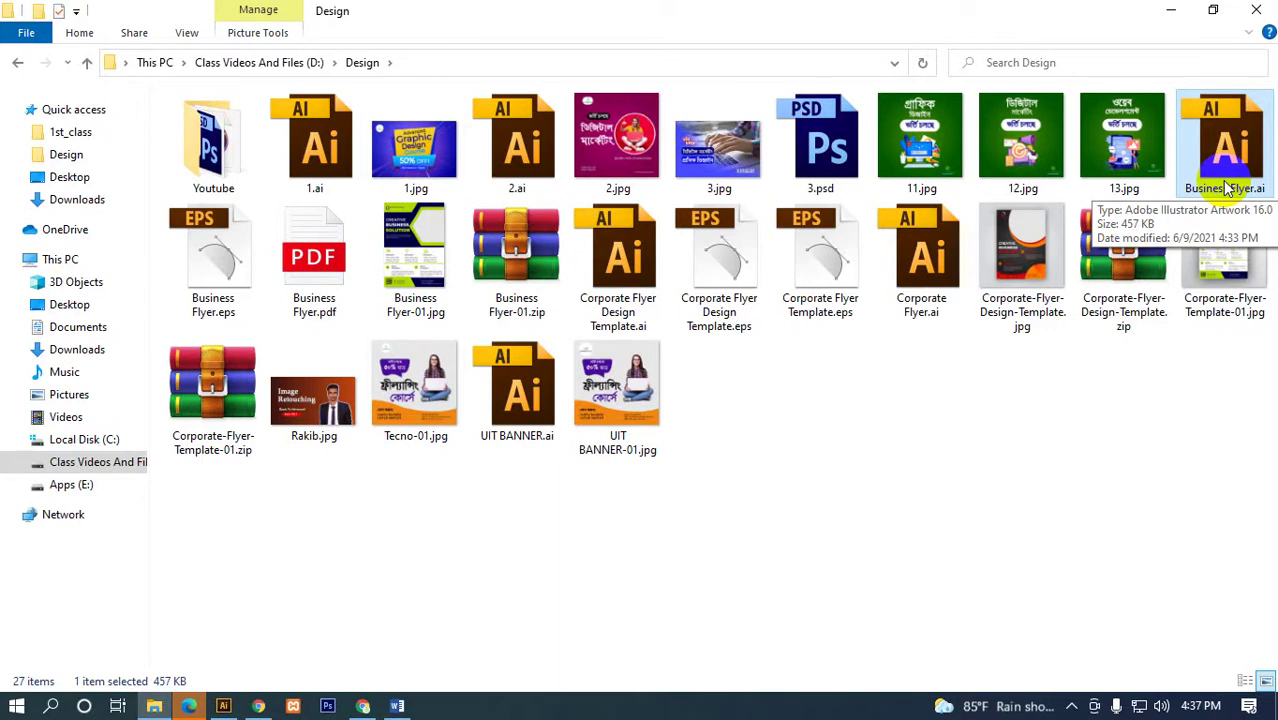
click(192, 305)
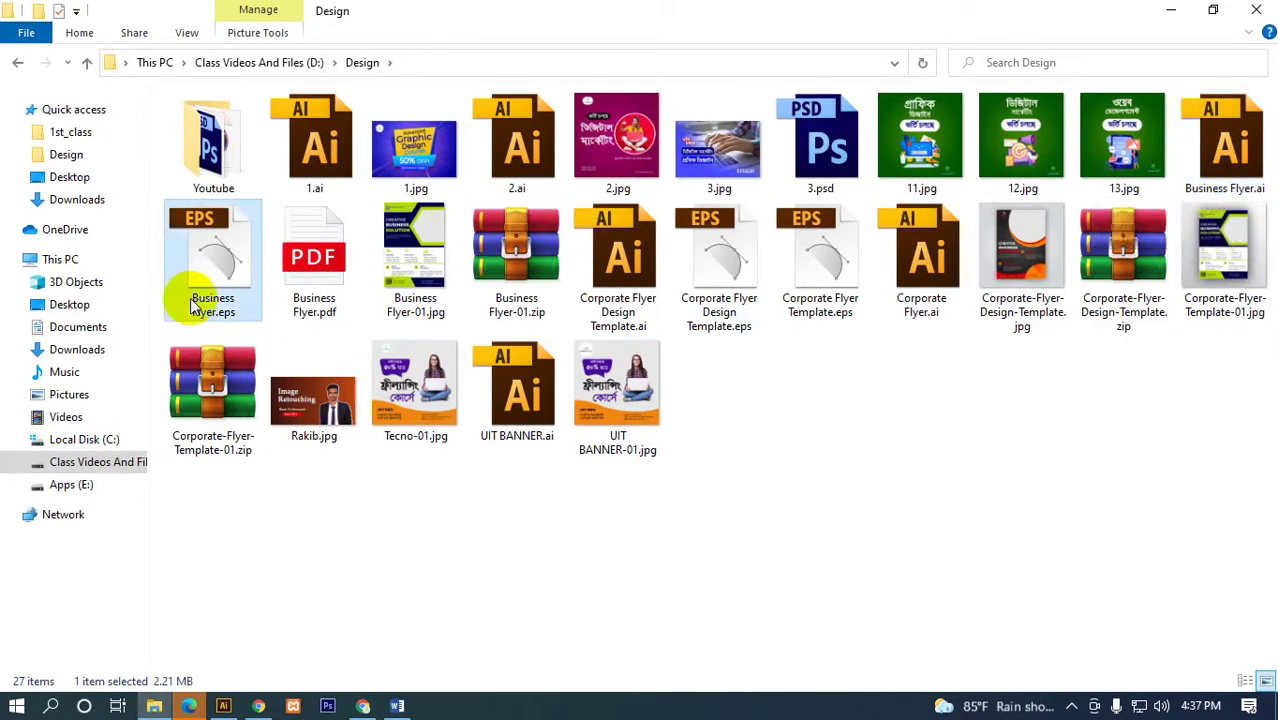
mouse_move(213, 262)
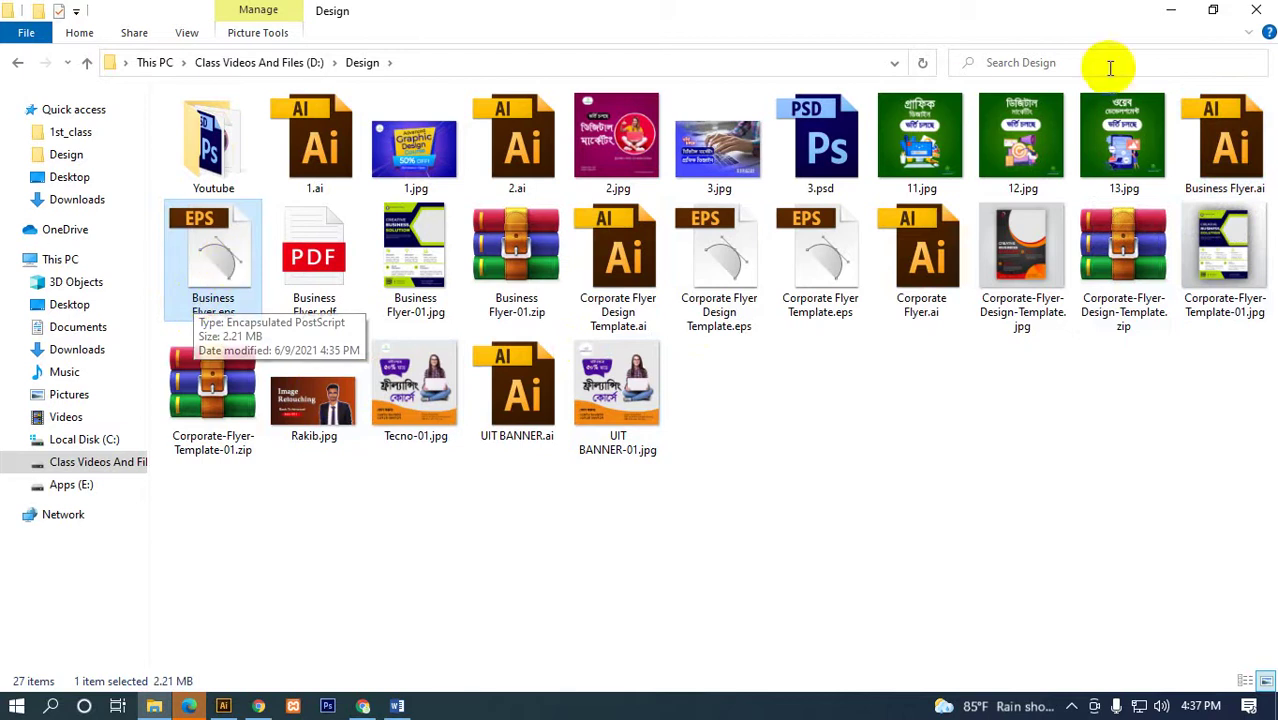
click(1246, 162)
click(238, 302)
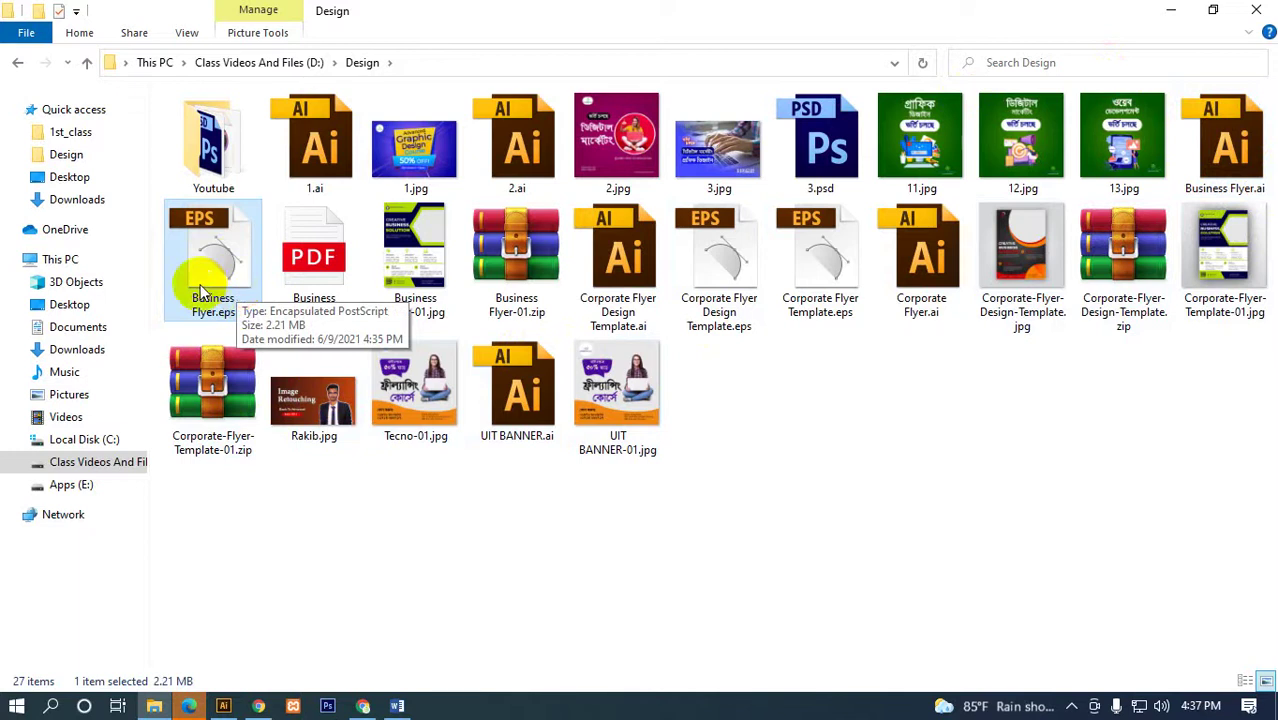
click(1225, 160)
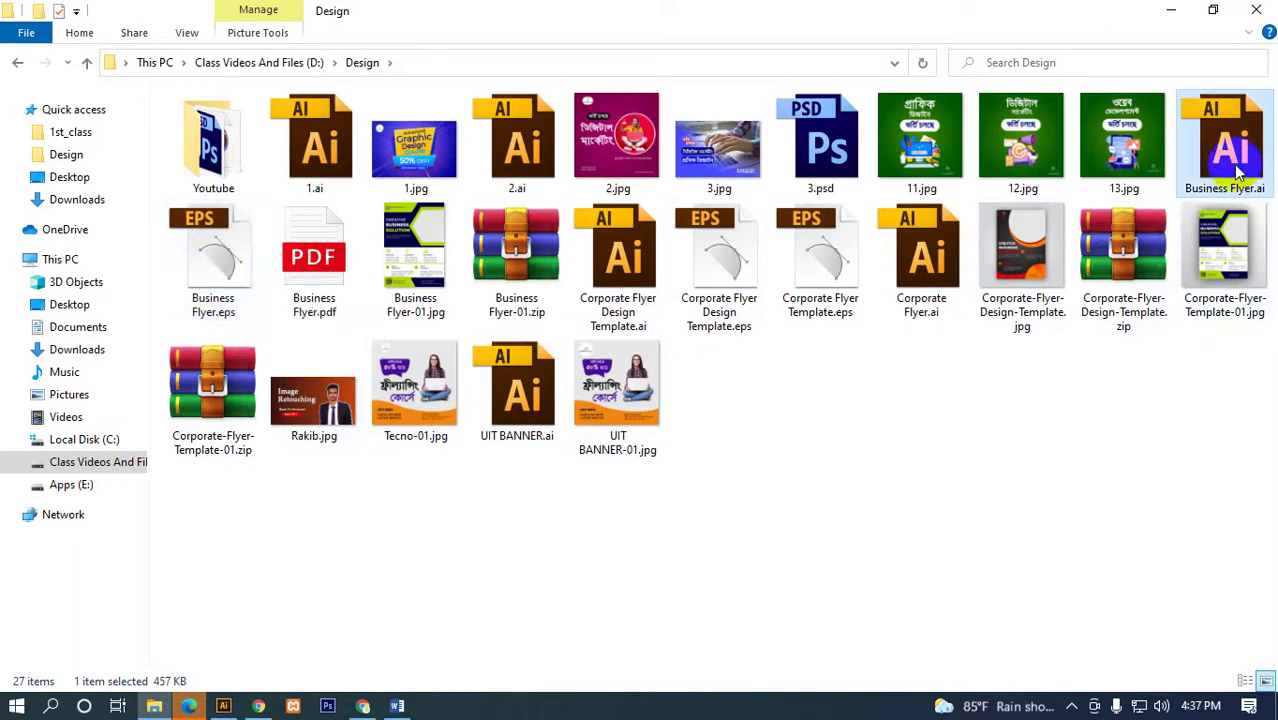
click(212, 285)
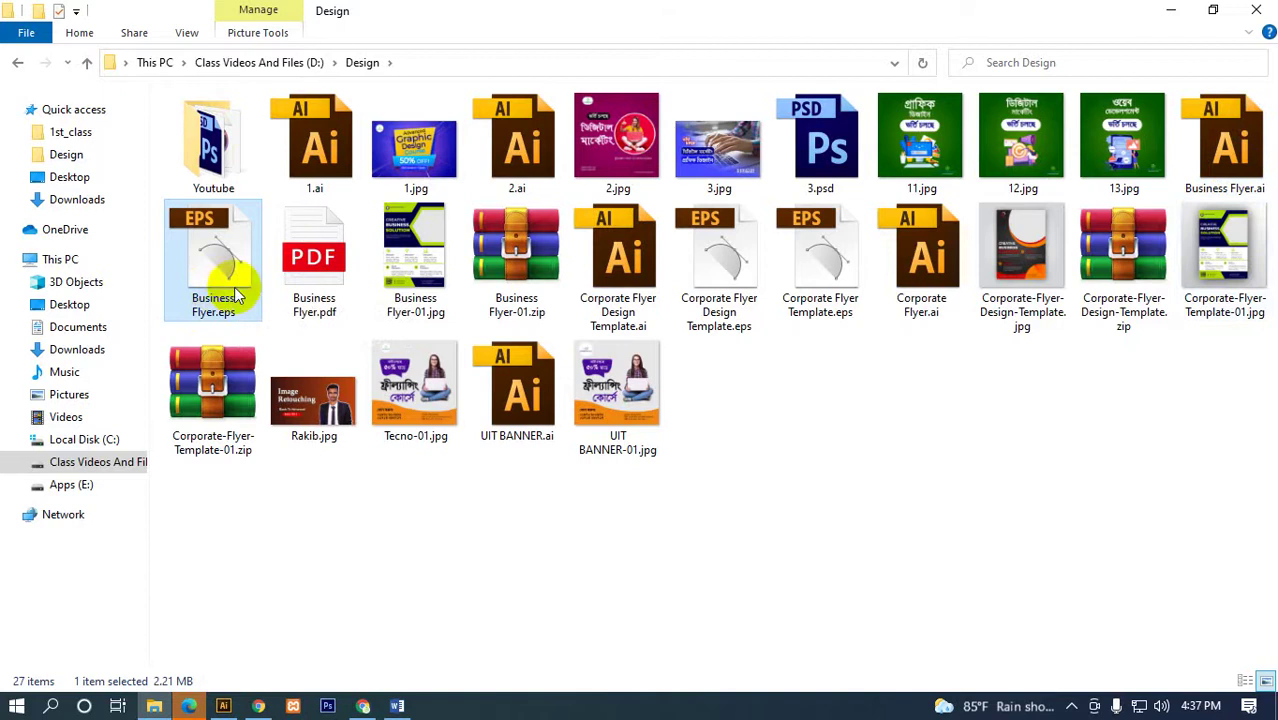
click(189, 705)
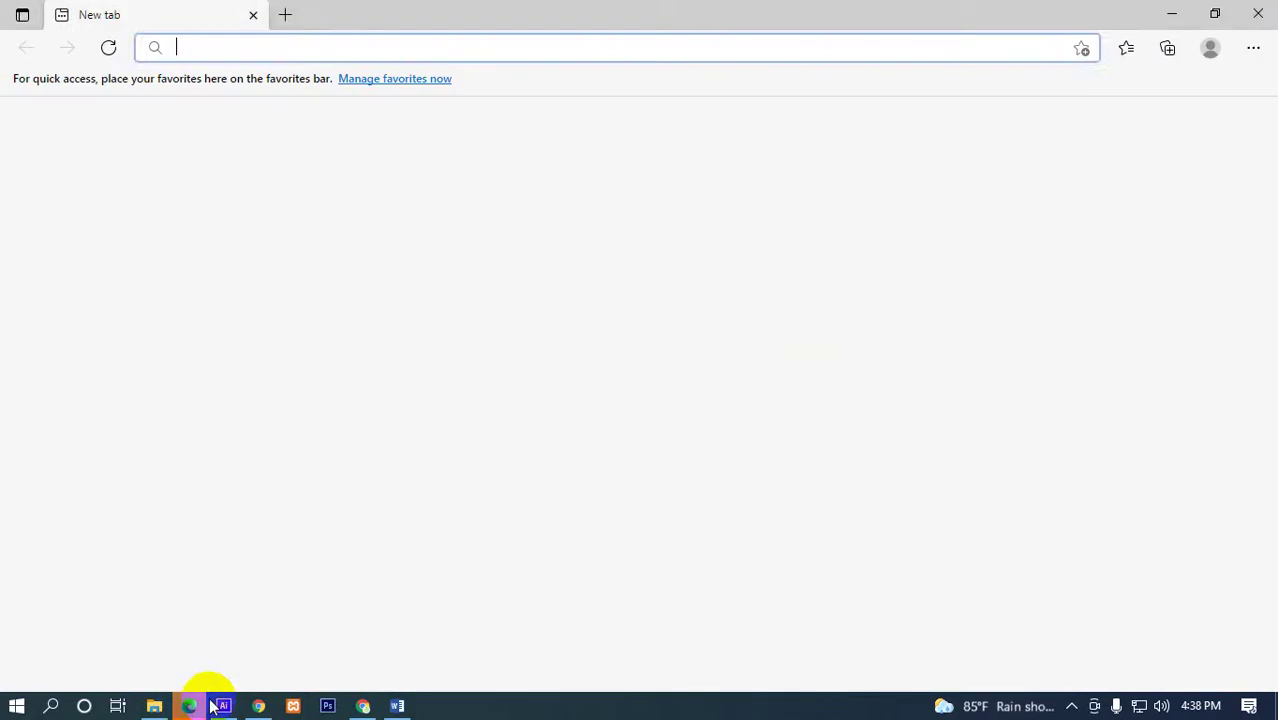
click(1258, 8)
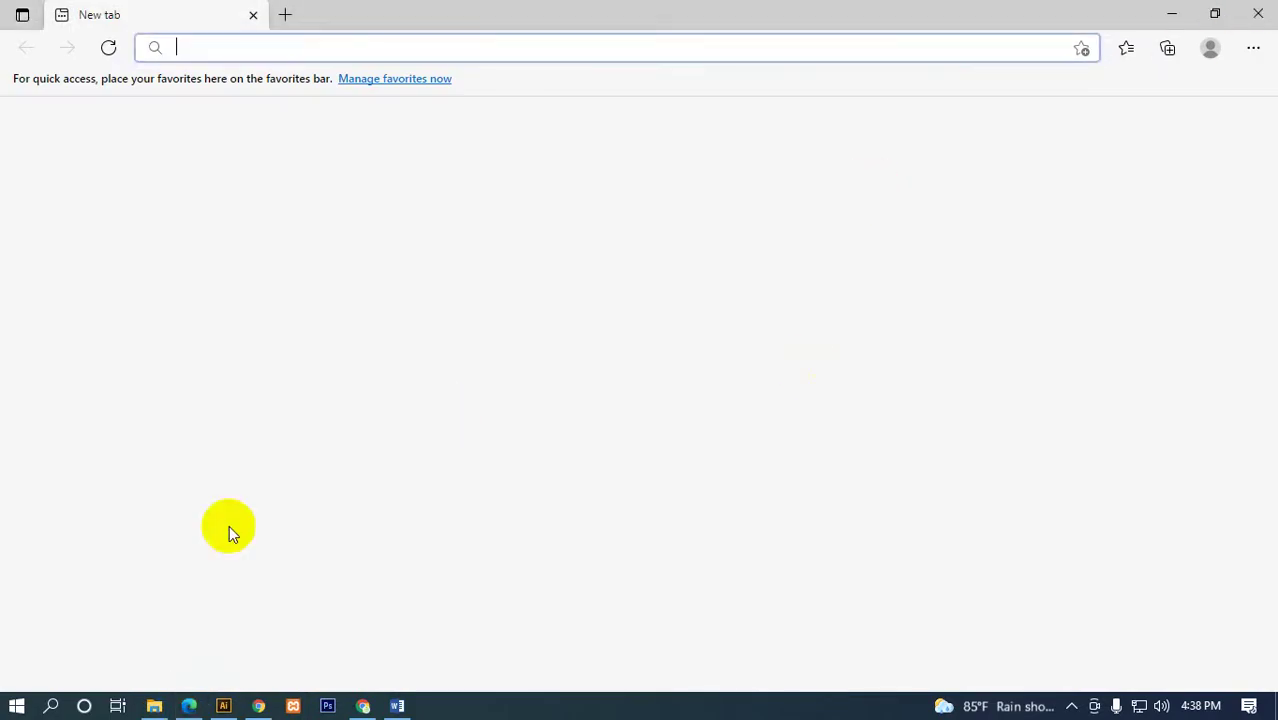
click(362, 706)
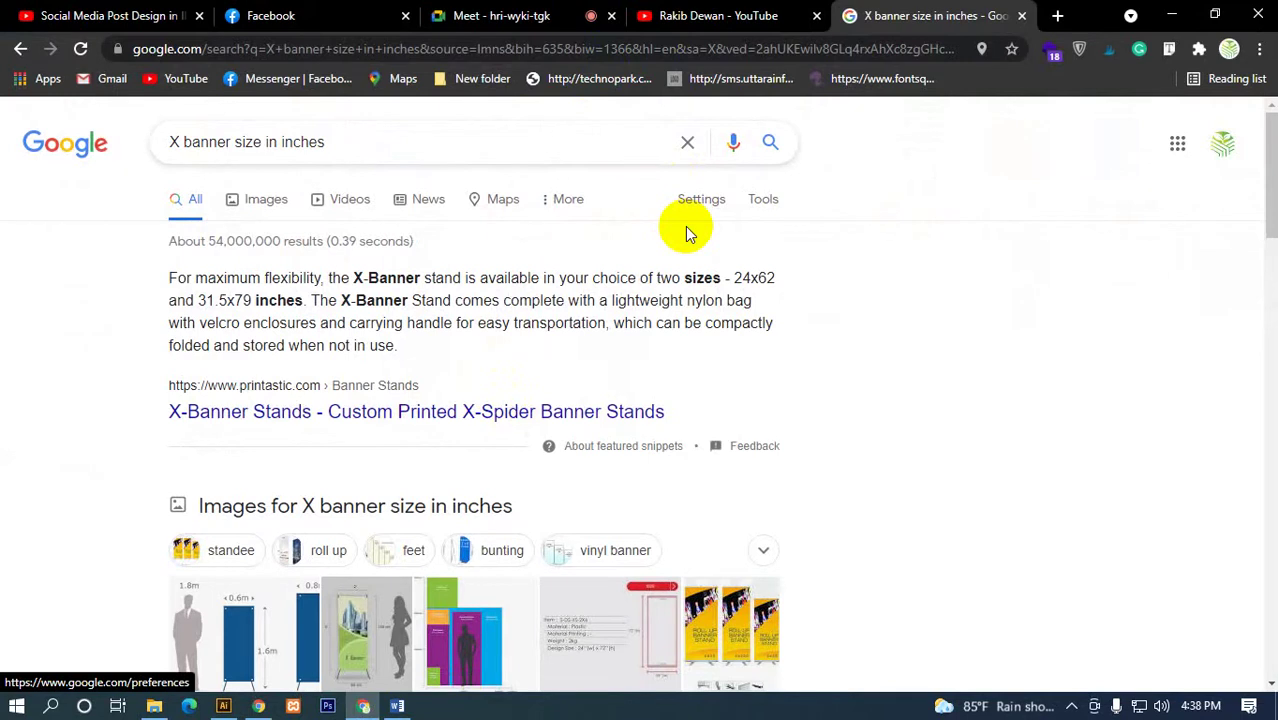
click(1165, 12)
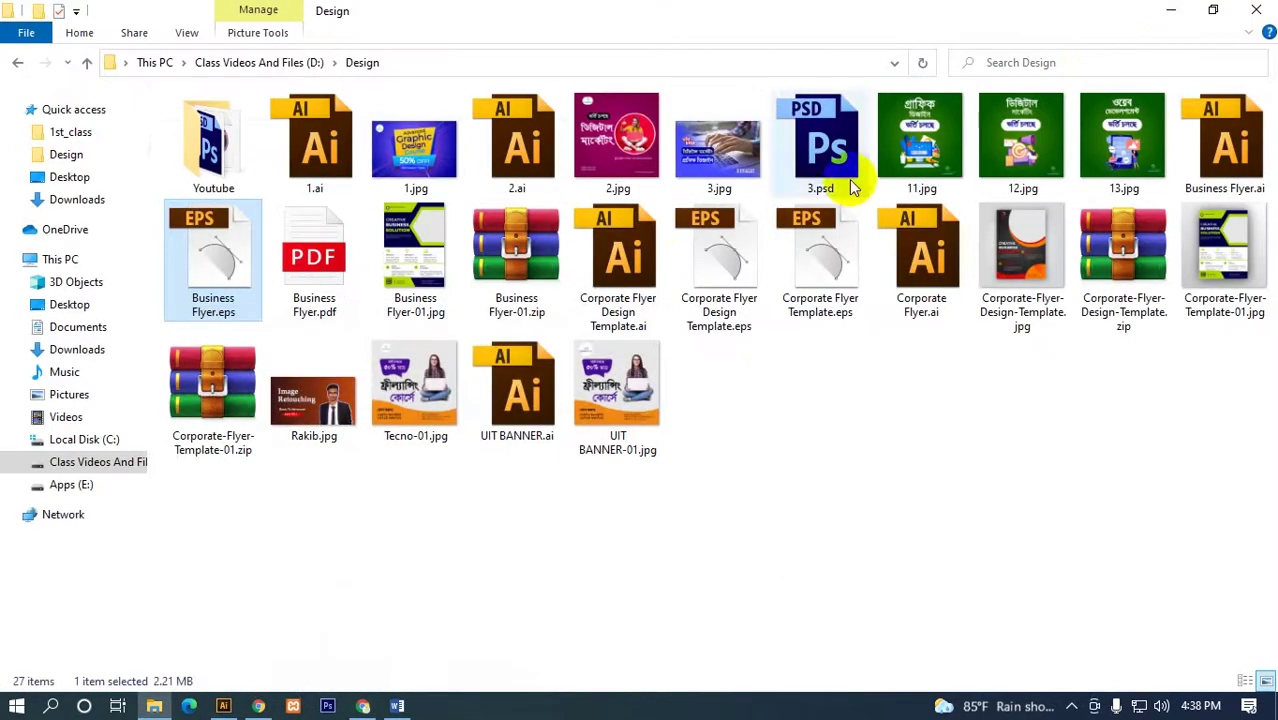
drag(1190, 440, 175, 180)
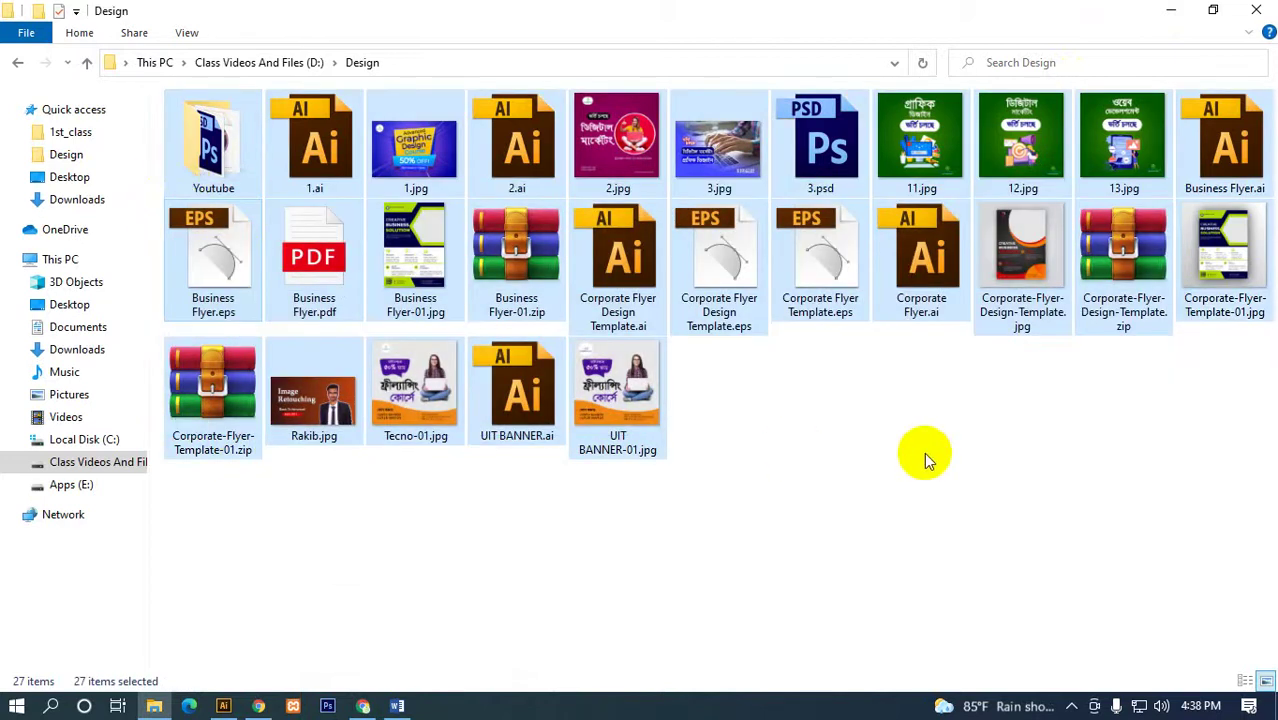
click(924, 452)
click(1210, 140)
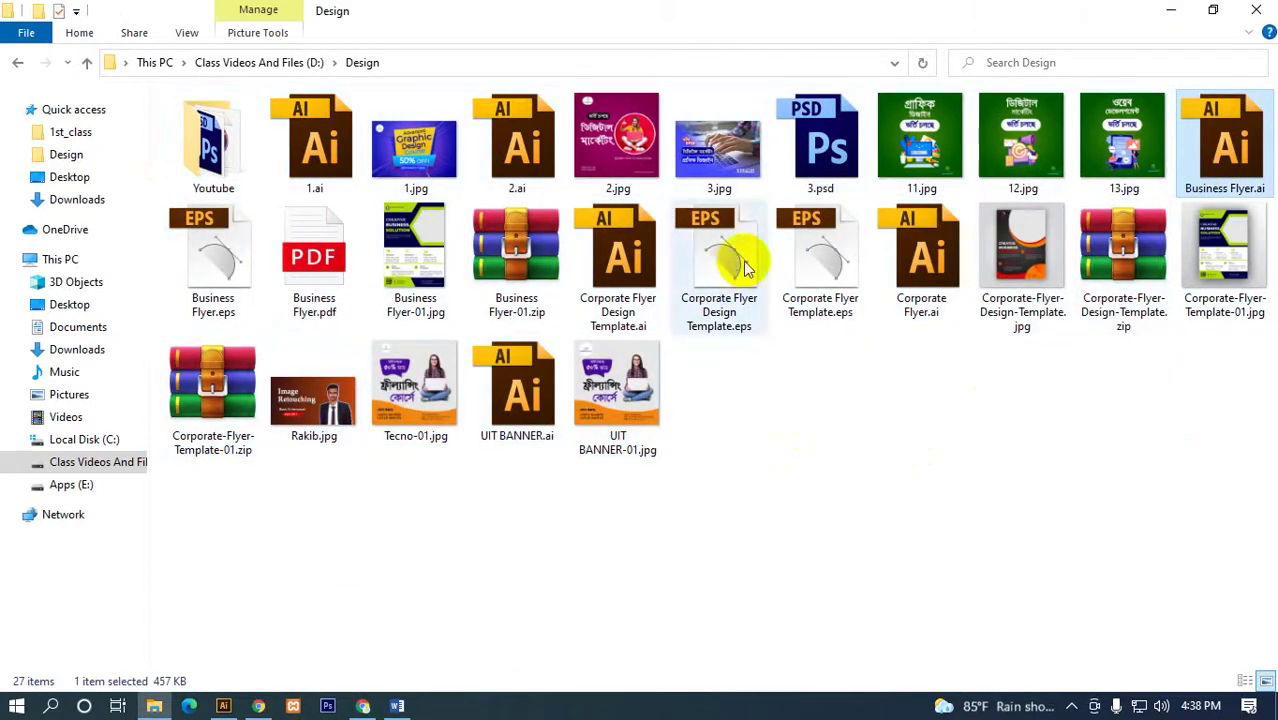
click(222, 265)
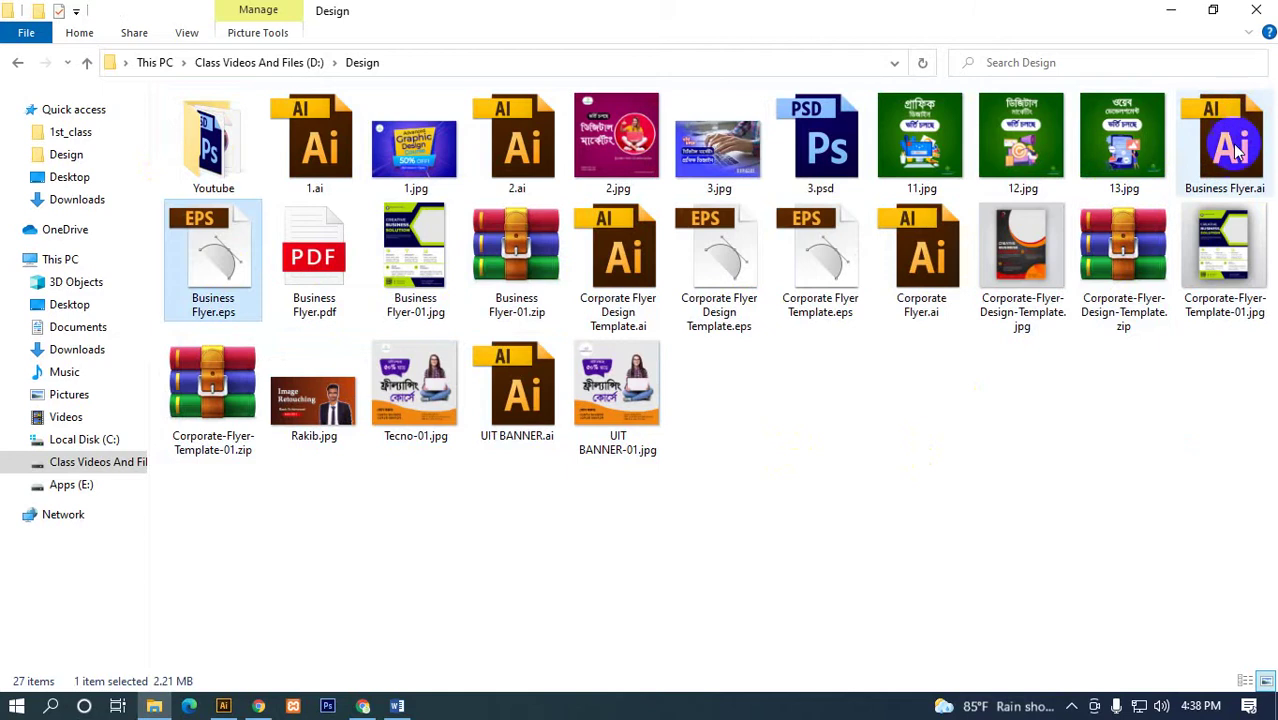
click(1218, 150)
click(230, 310)
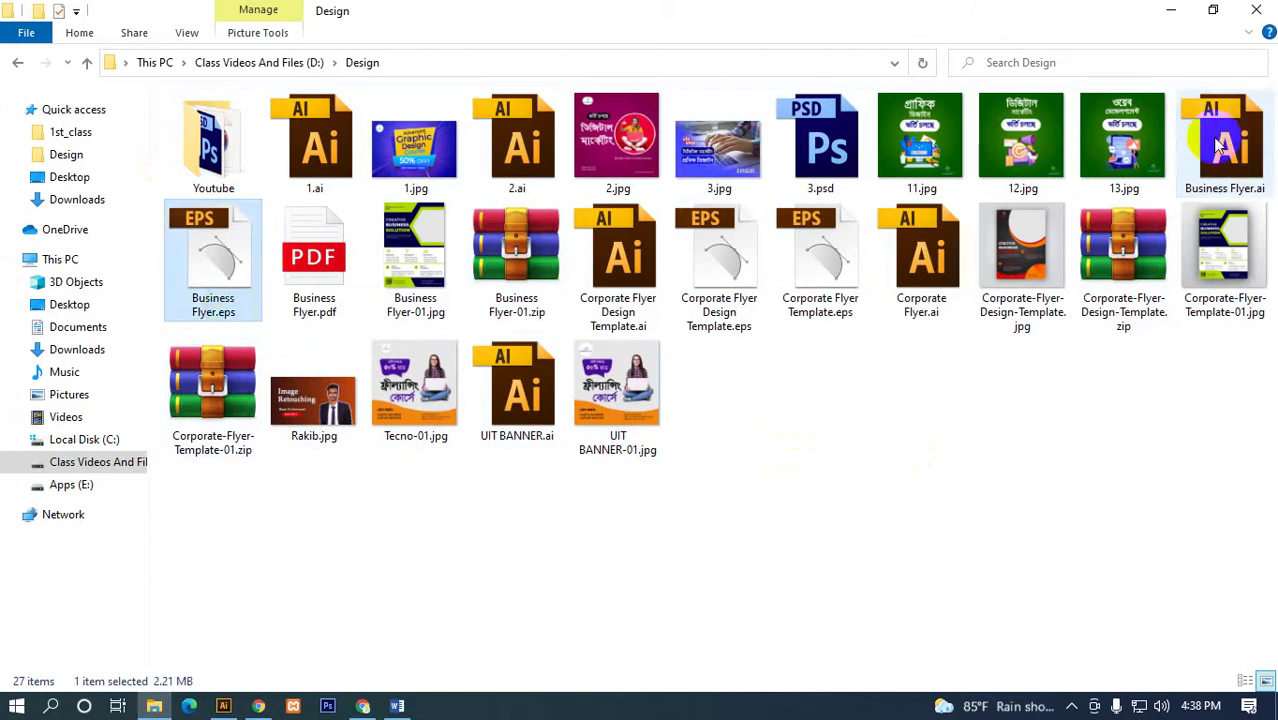
click(1220, 145)
click(315, 318)
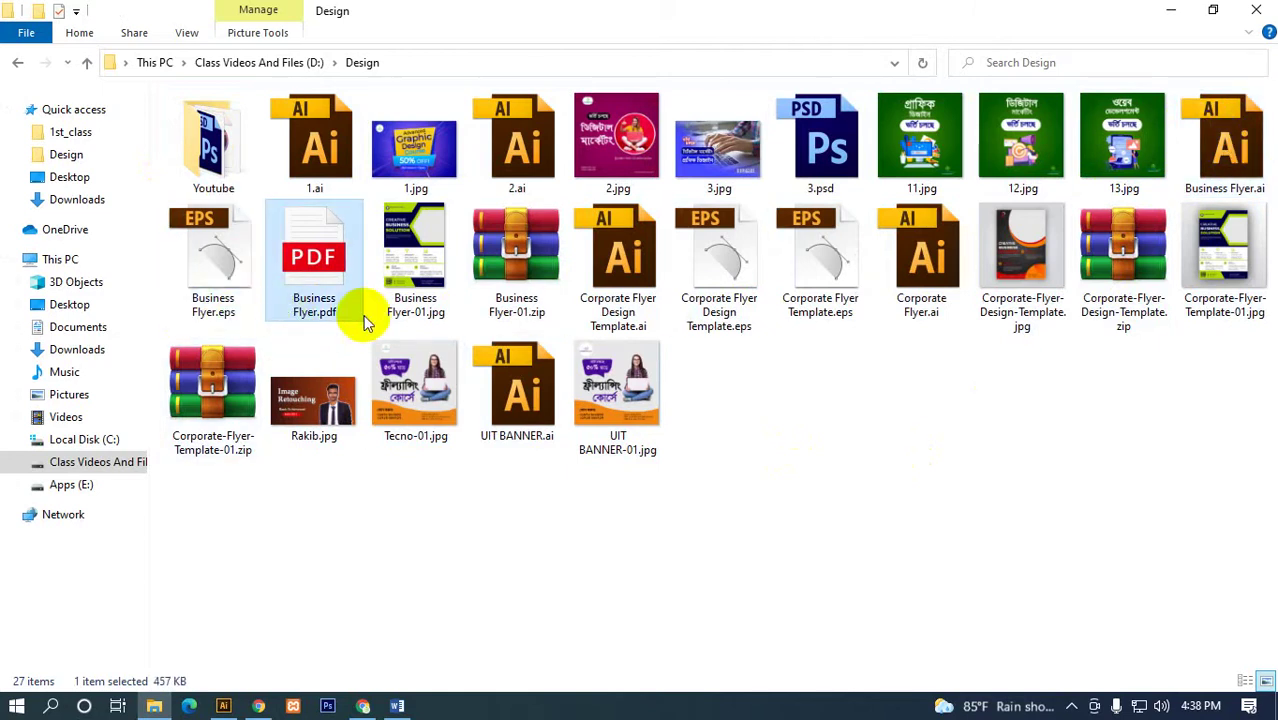
click(440, 298)
click(765, 428)
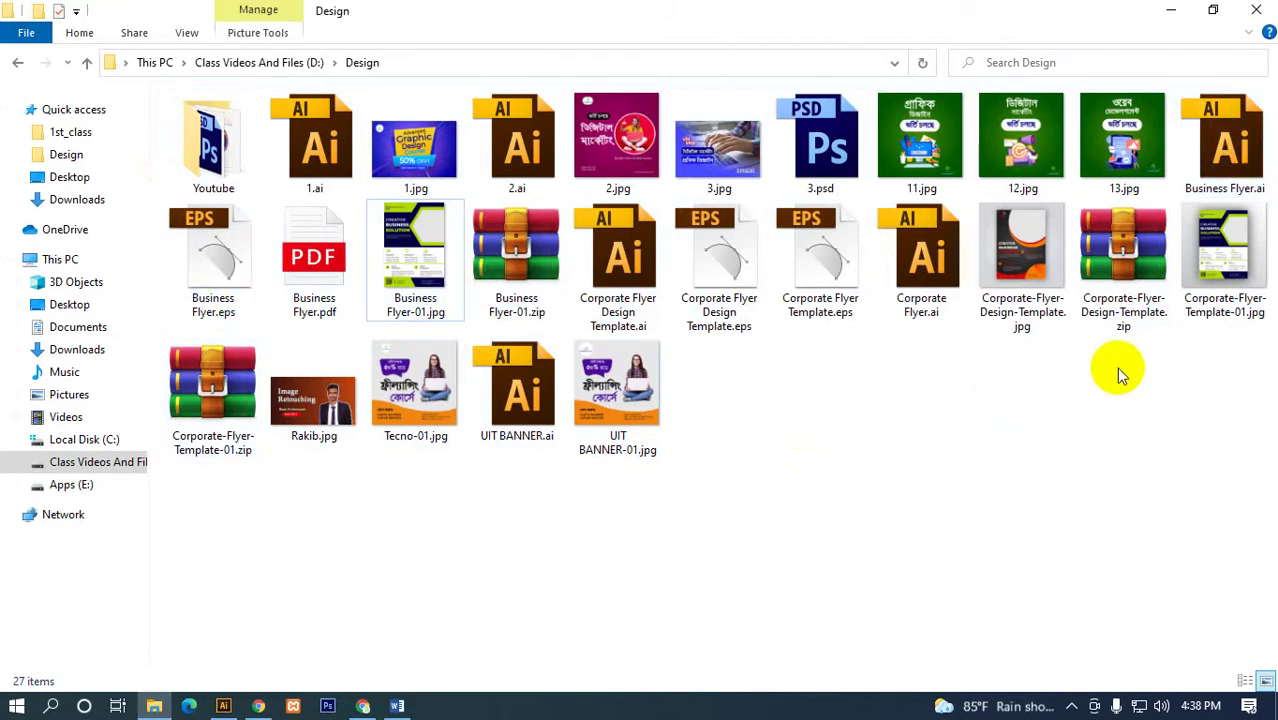
click(1250, 170)
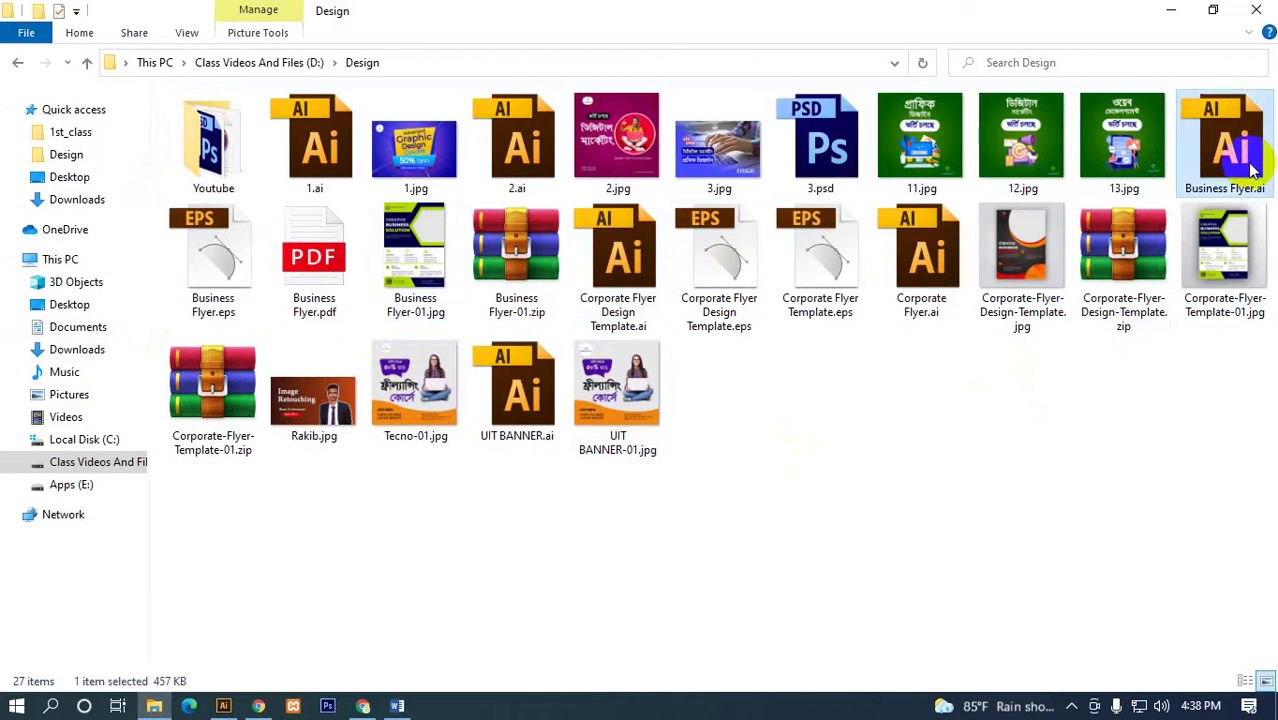
click(1230, 178)
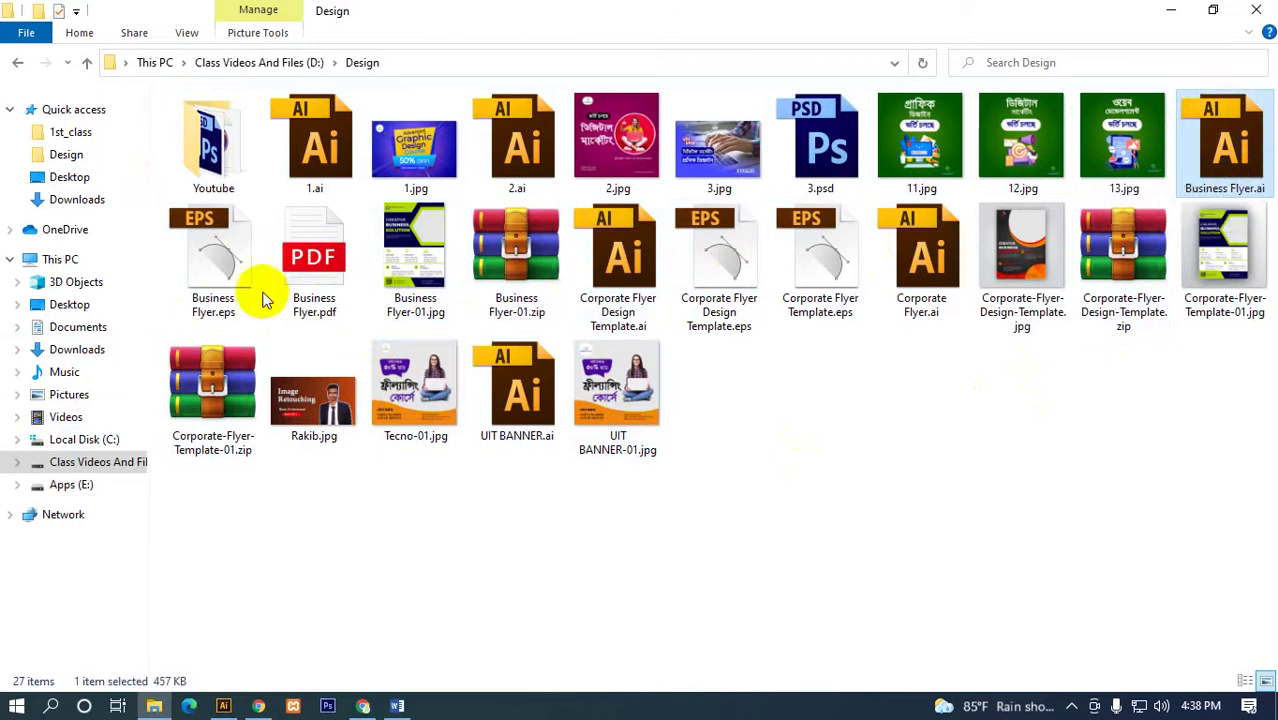
click(499, 291)
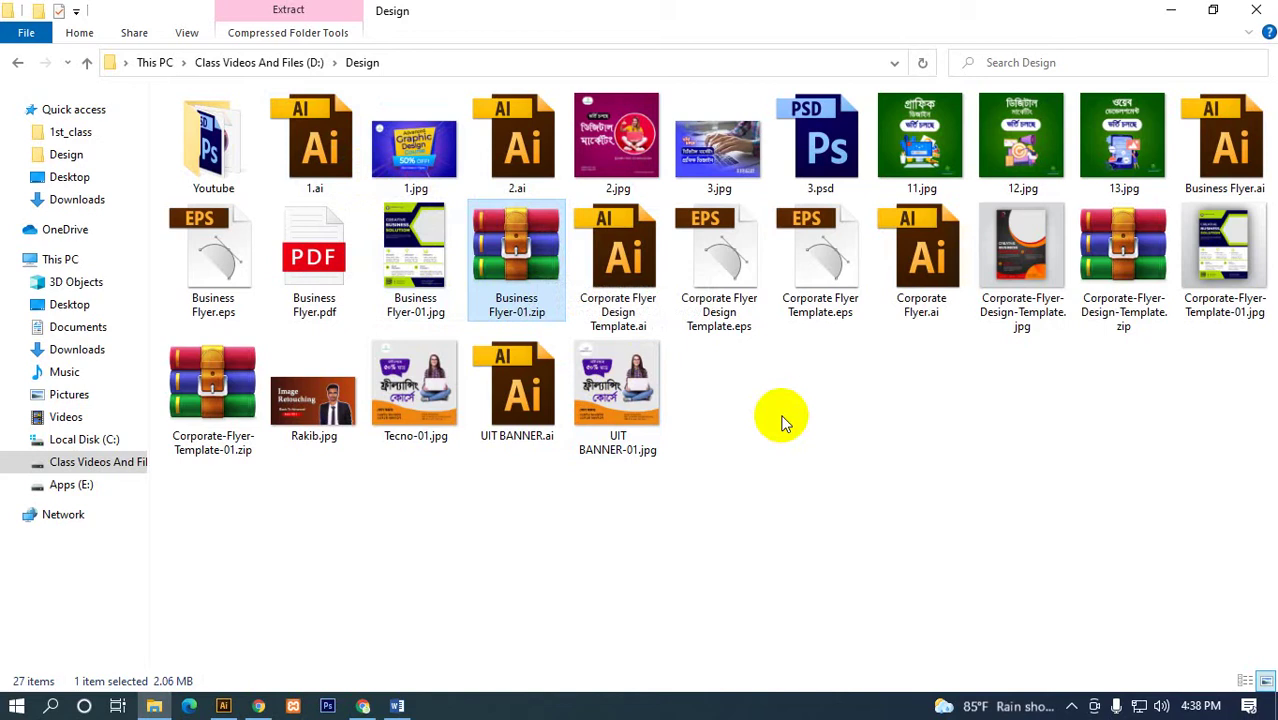
click(226, 174)
- Create New folder in Design and move the Business Flyer .ai, .eps, .jpg and .zip into it
right_click(780, 320)
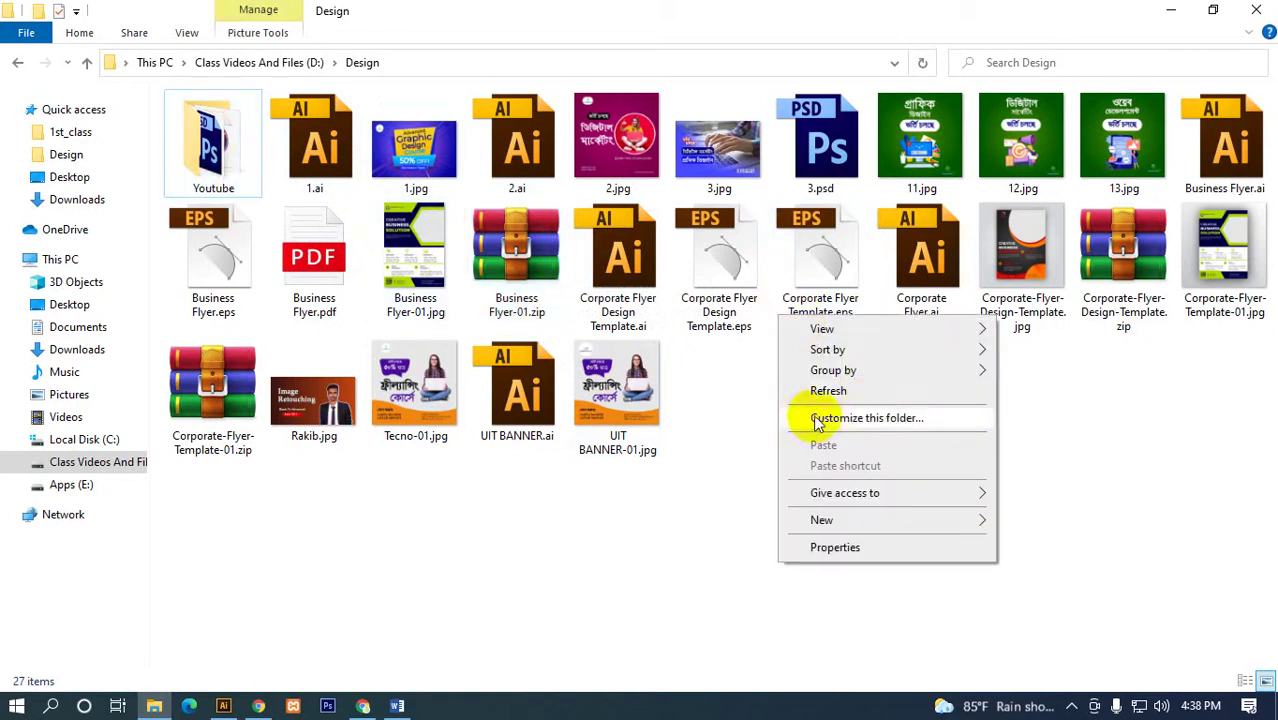
mouse_move(821, 520)
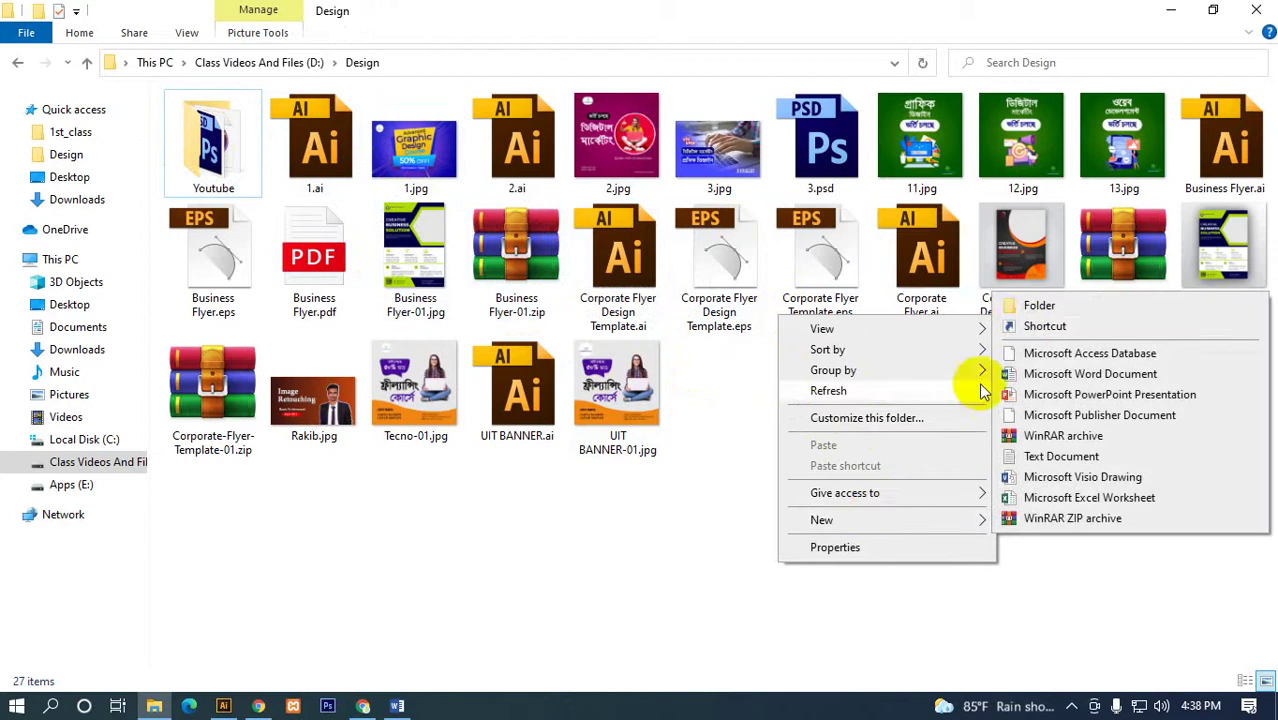
click(1036, 305)
click(880, 400)
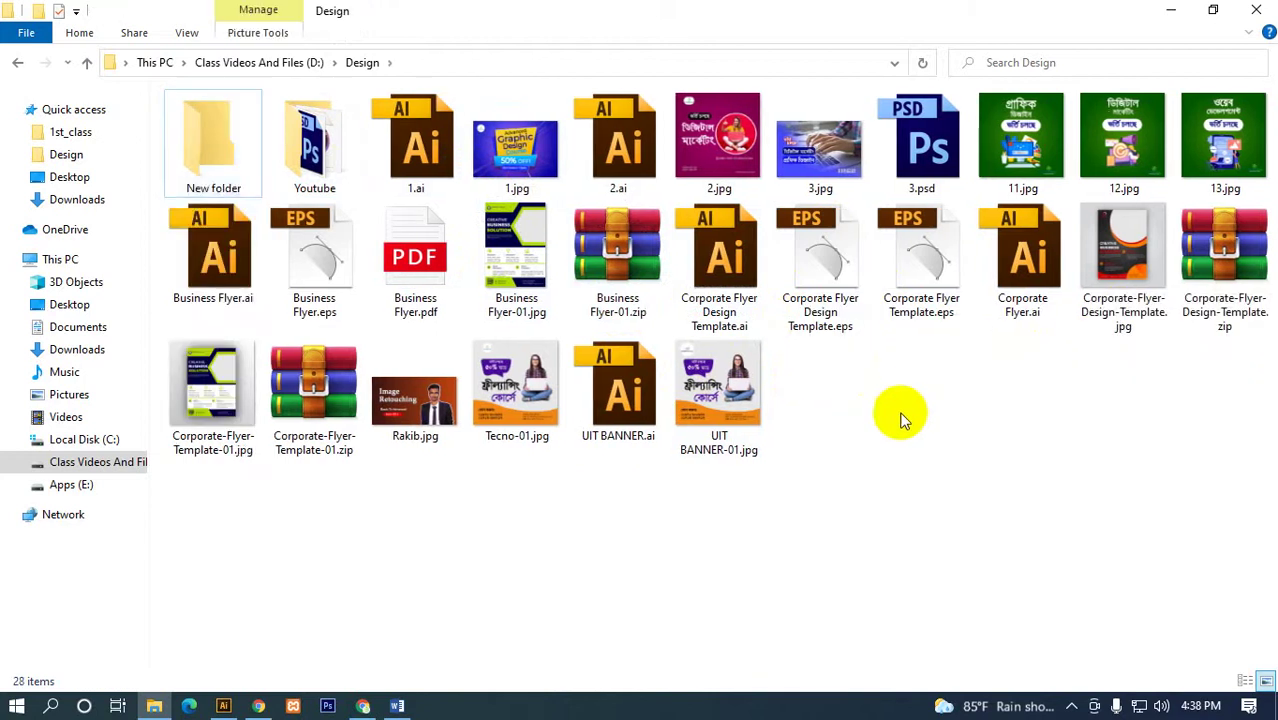
drag(213, 255, 213, 150)
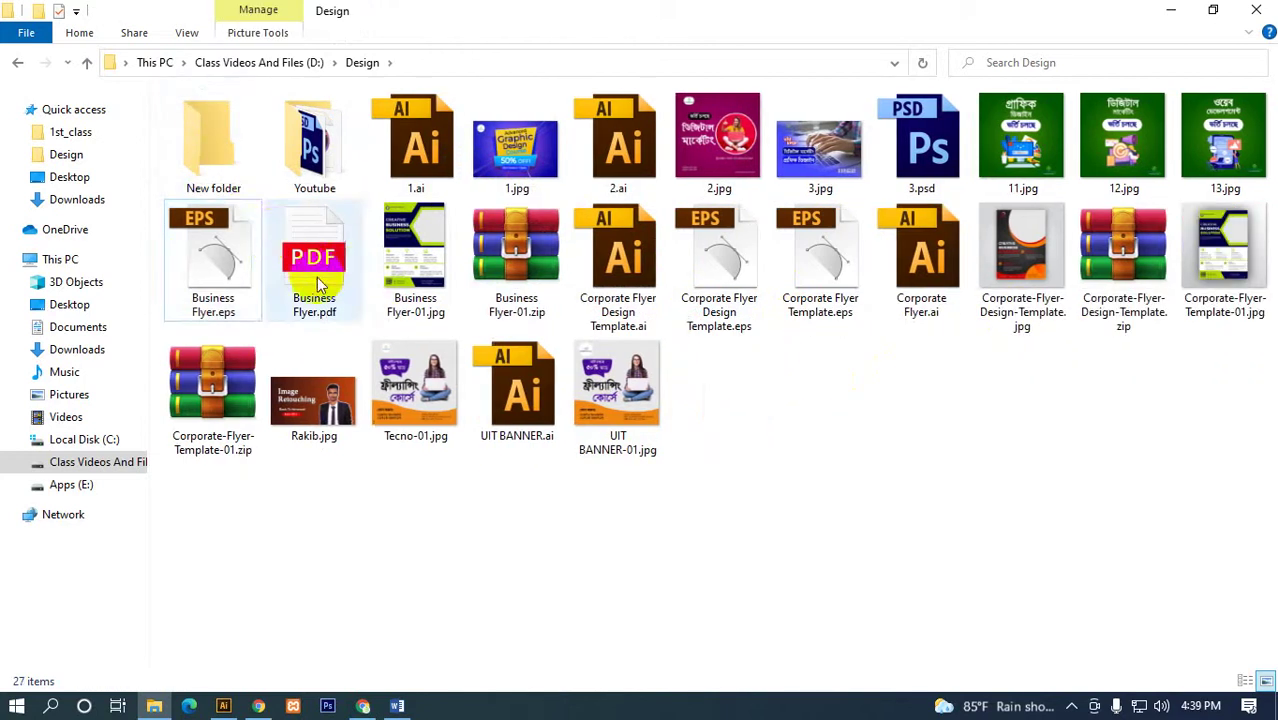
drag(213, 255, 210, 160)
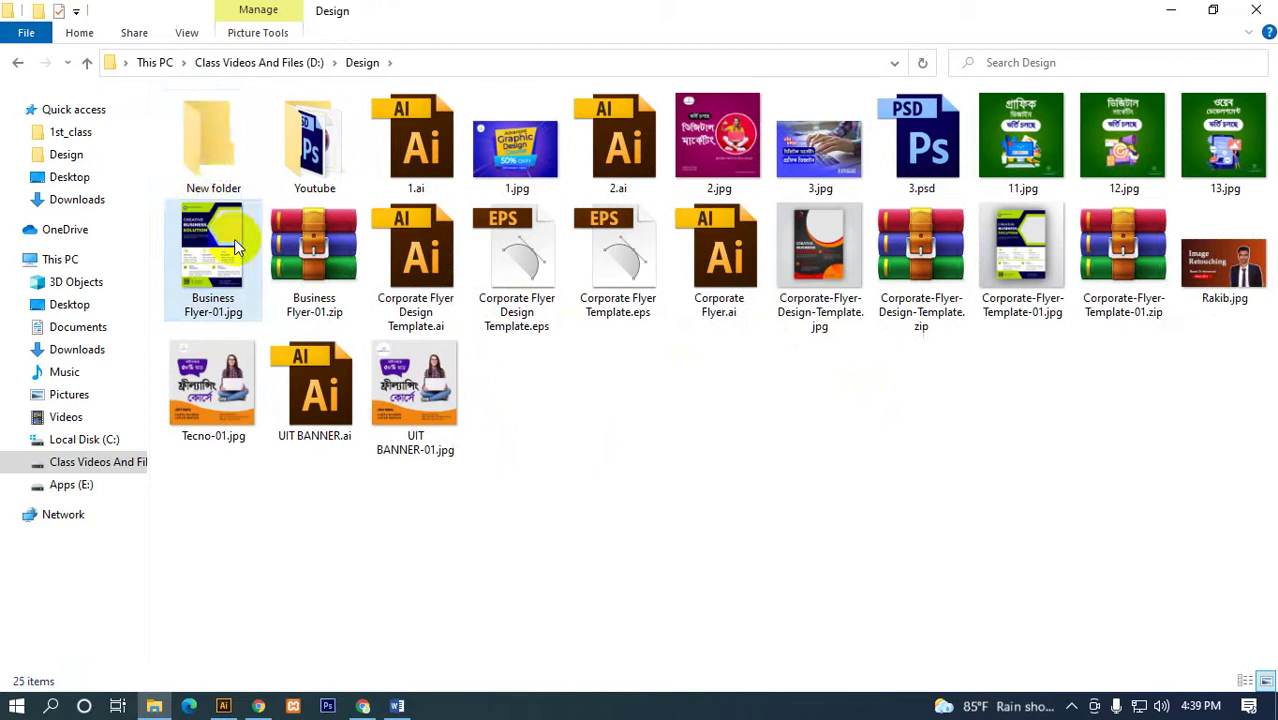
drag(220, 263, 210, 160)
drag(213, 255, 209, 178)
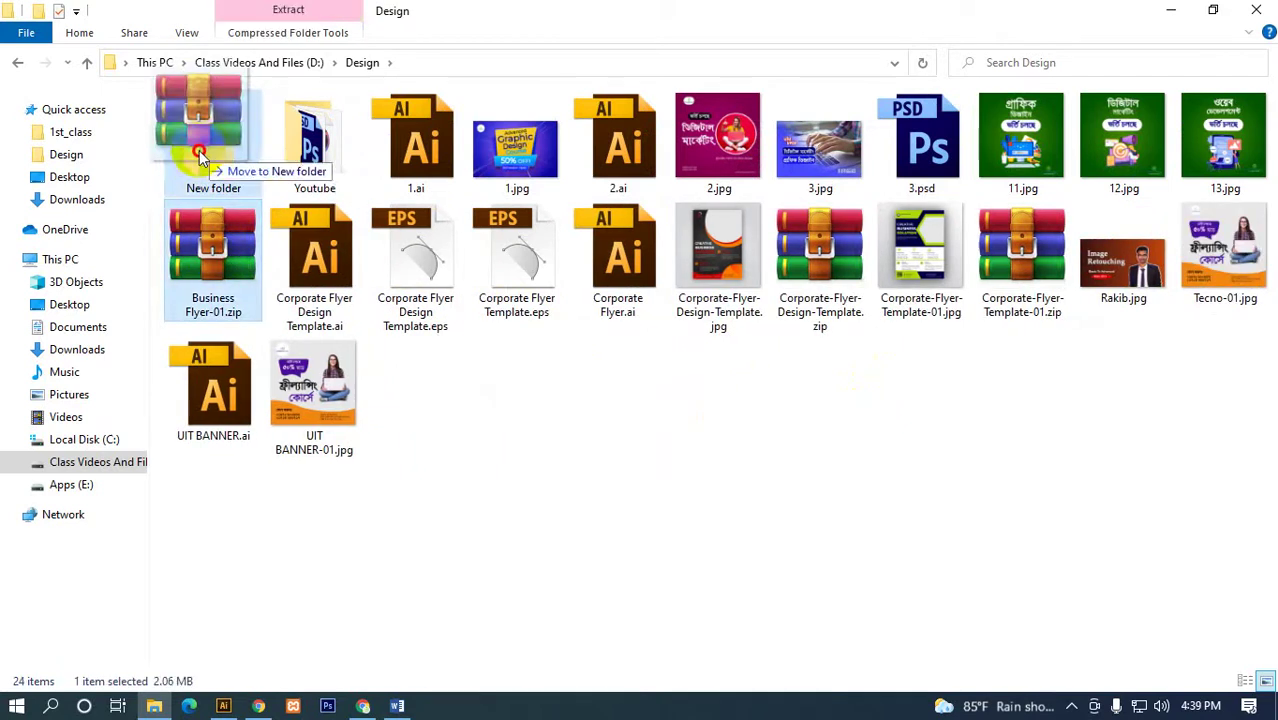
- Open New folder, switch to Large icons, and click through each flyer file
double_click(209, 176)
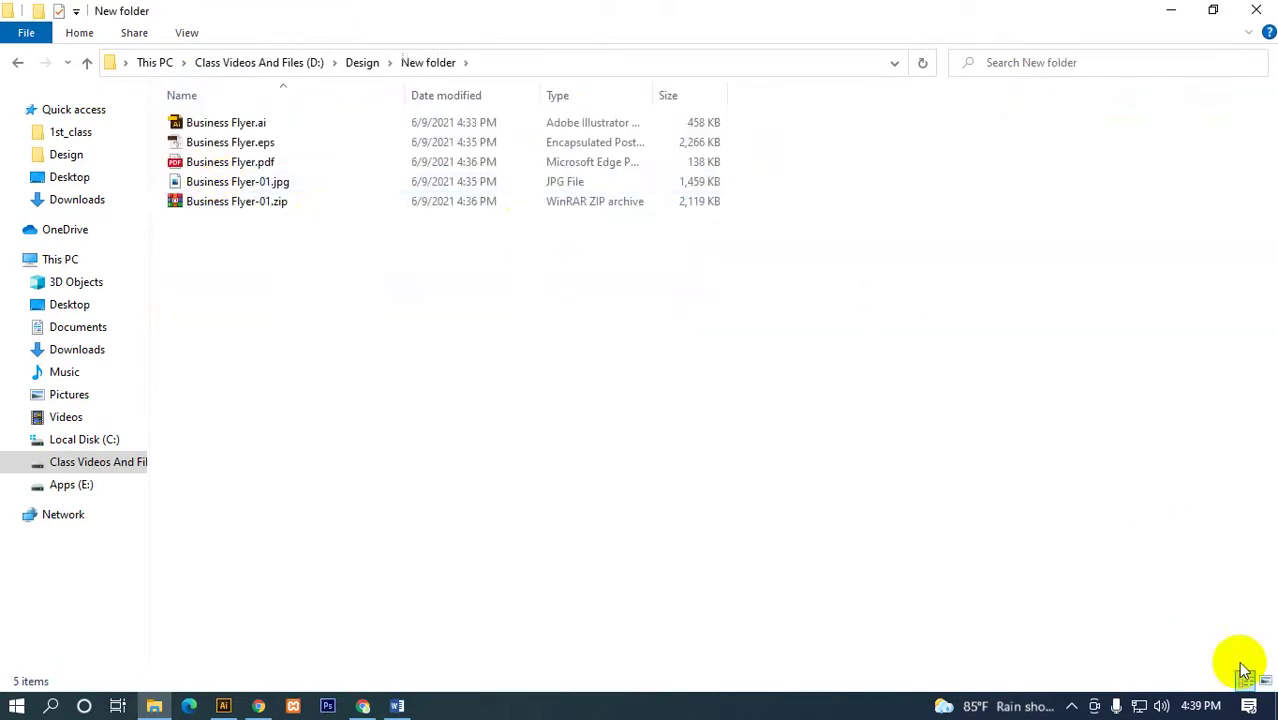
click(1266, 681)
drag(850, 340, 166, 151)
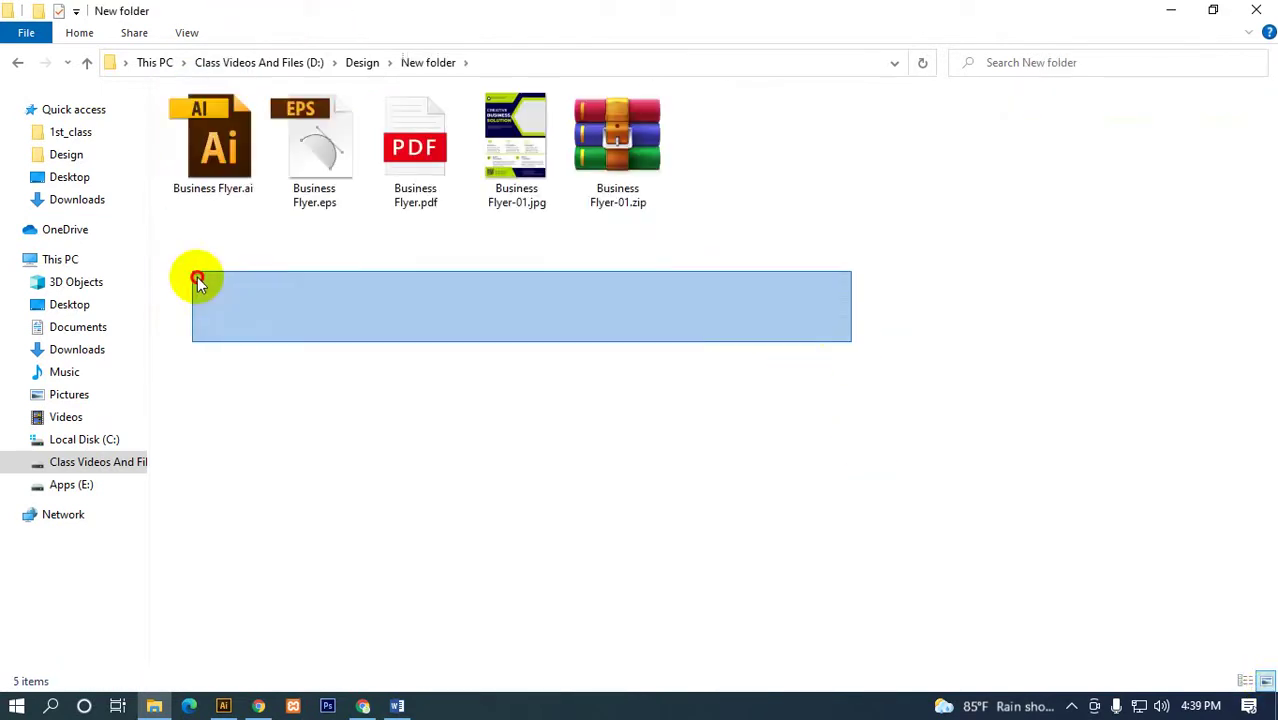
click(435, 288)
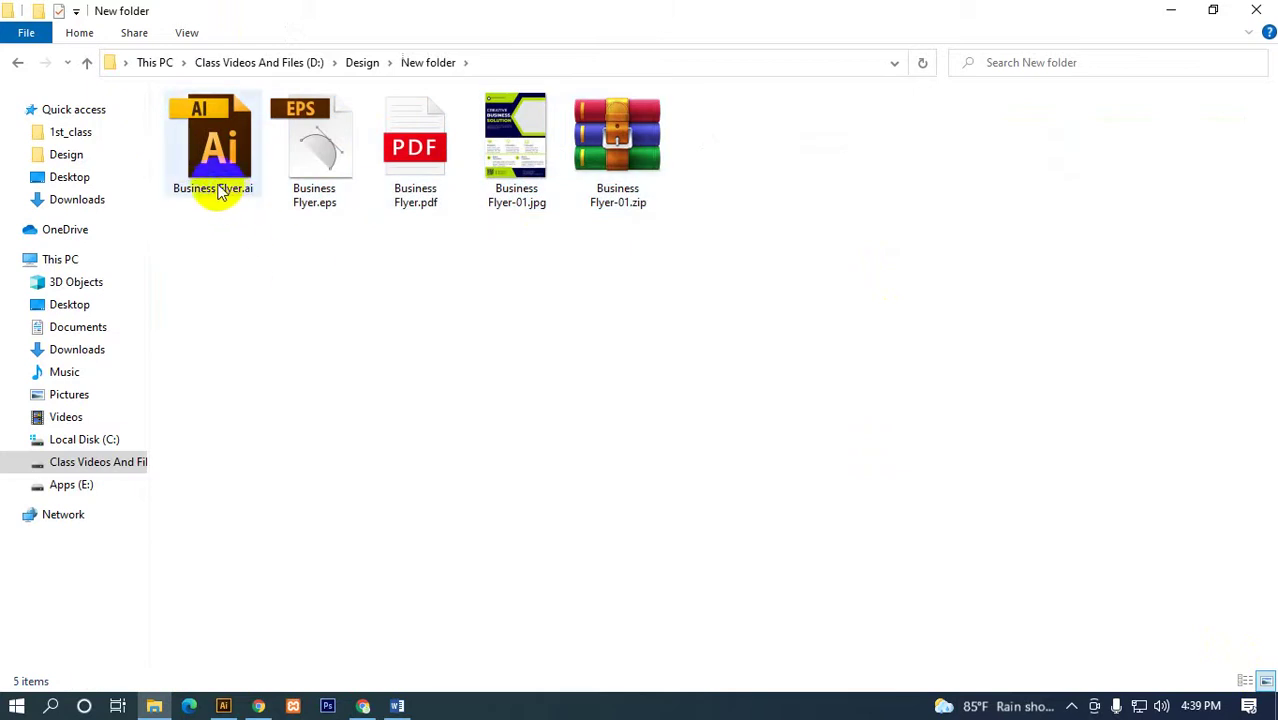
click(285, 185)
click(430, 199)
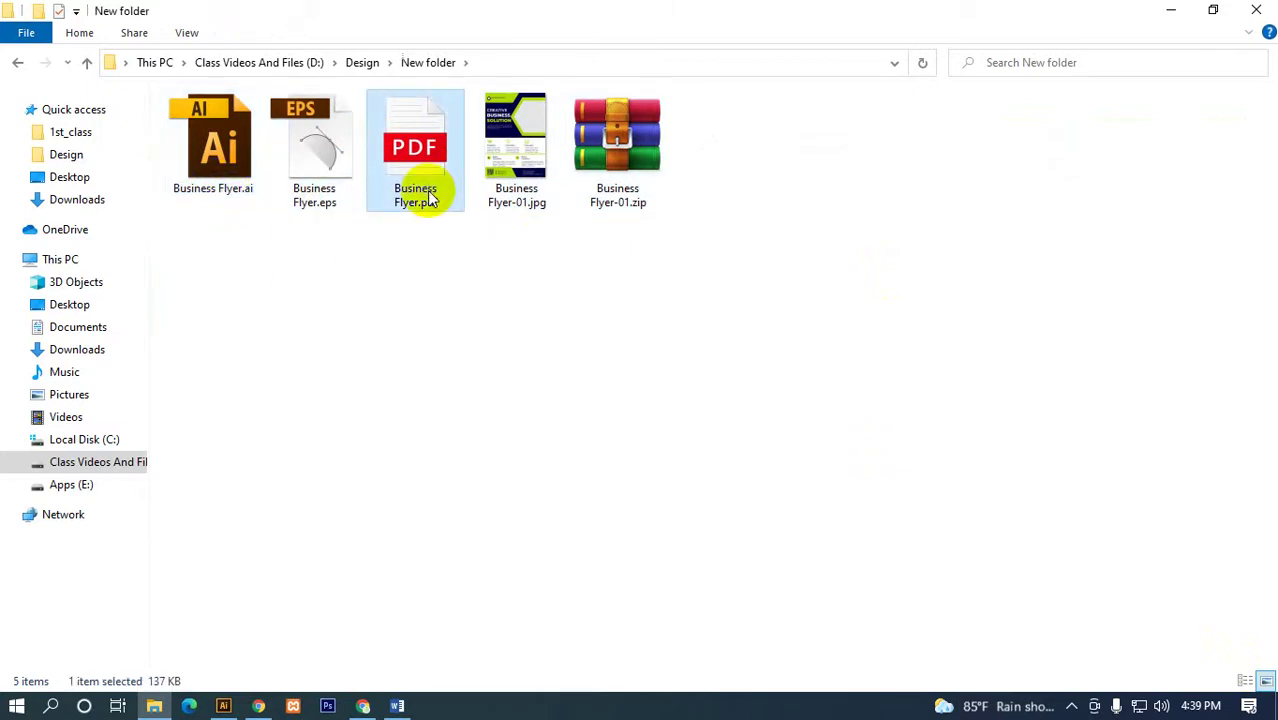
click(514, 186)
click(610, 175)
- Try selecting groups of the flyer files, then return to the Design folder
drag(673, 277, 57, 80)
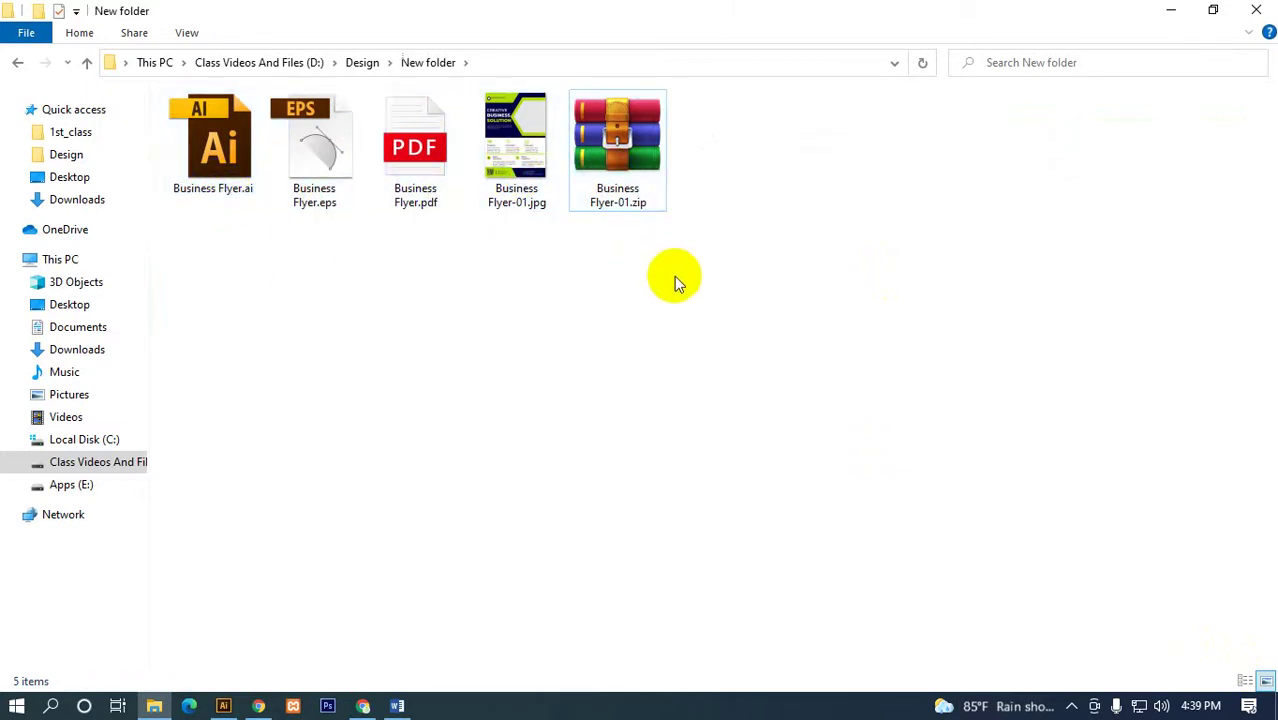
click(574, 151)
drag(566, 248, 260, 110)
click(429, 336)
click(88, 66)
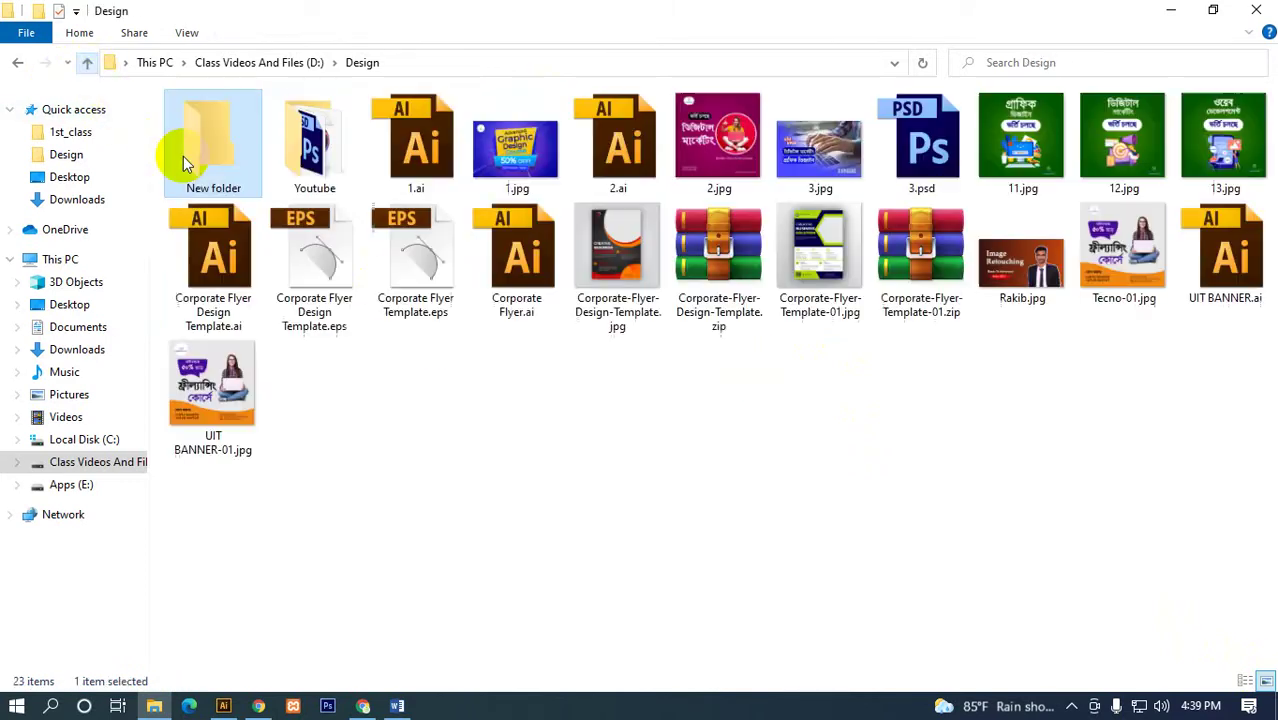
- Rename New folder but keep its name, then open it and return to Design
right_click(222, 198)
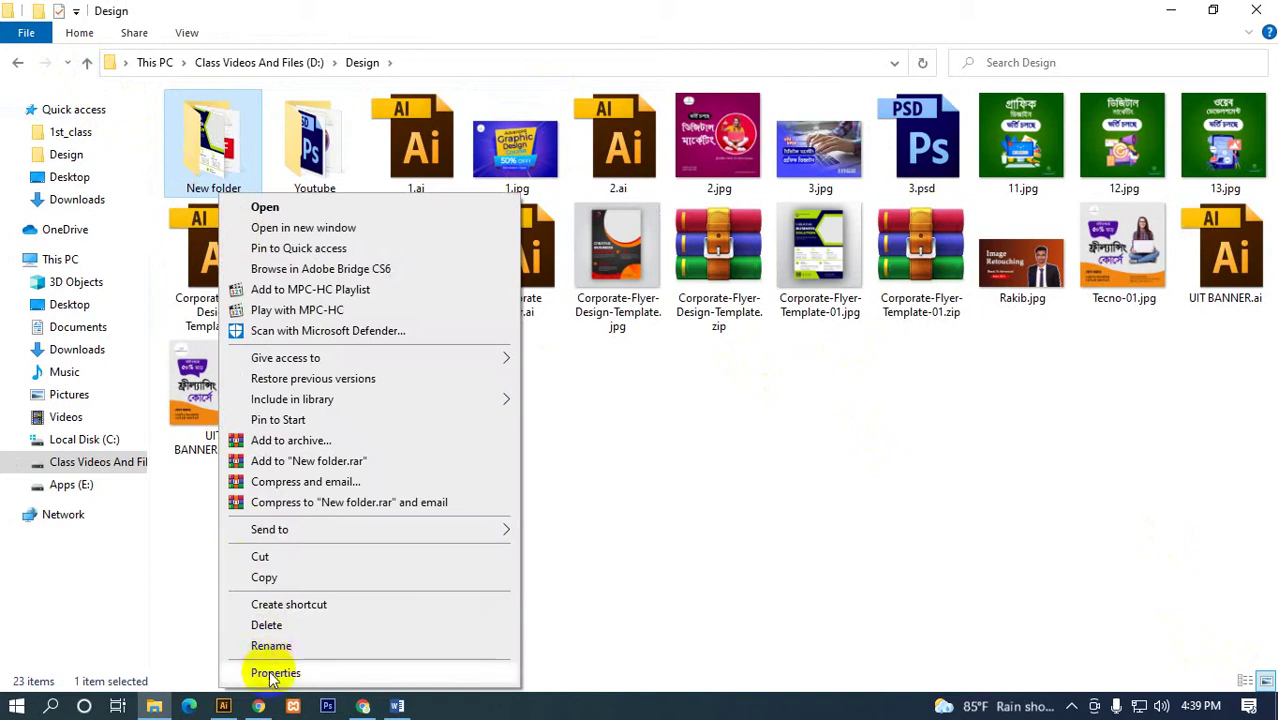
click(262, 645)
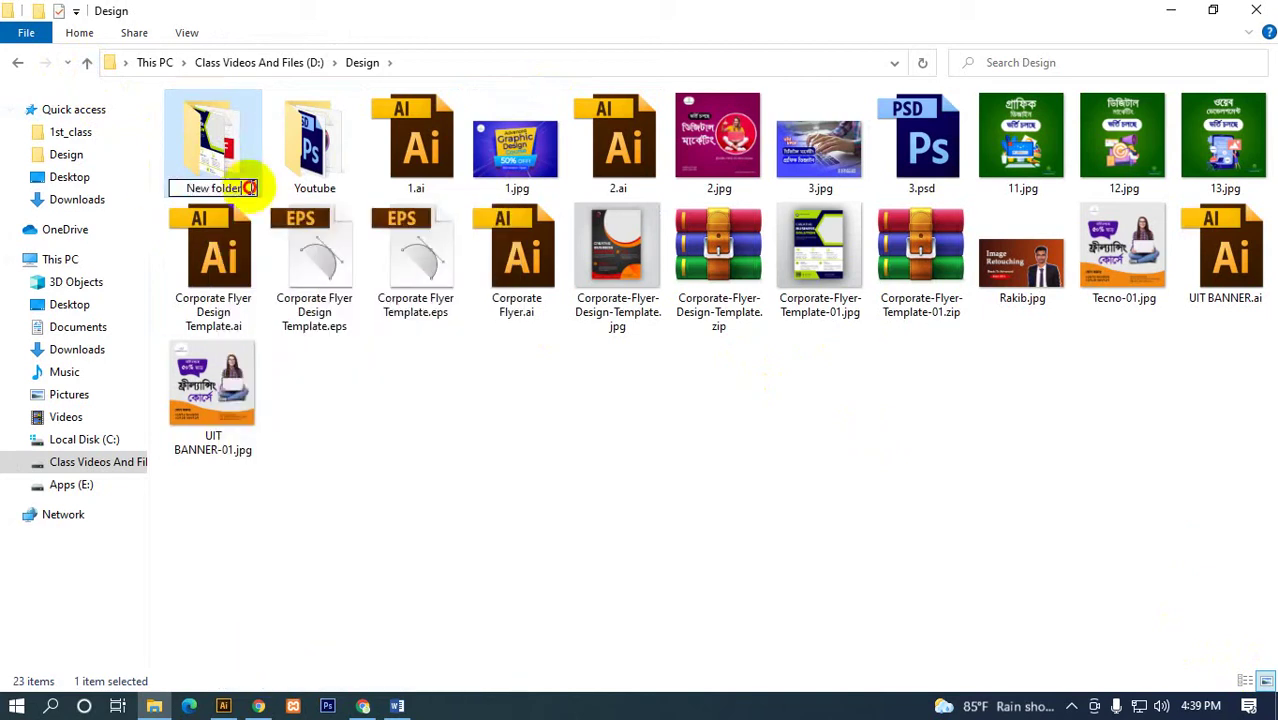
drag(249, 187, 171, 183)
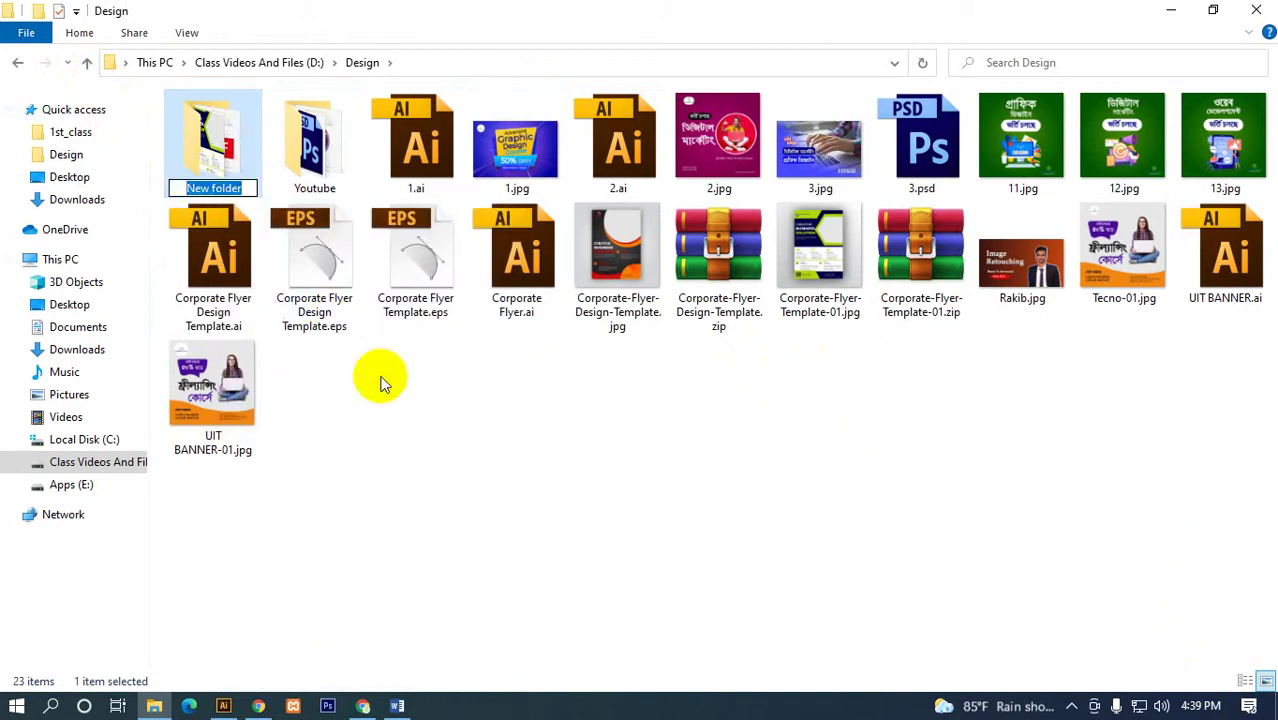
key(Return)
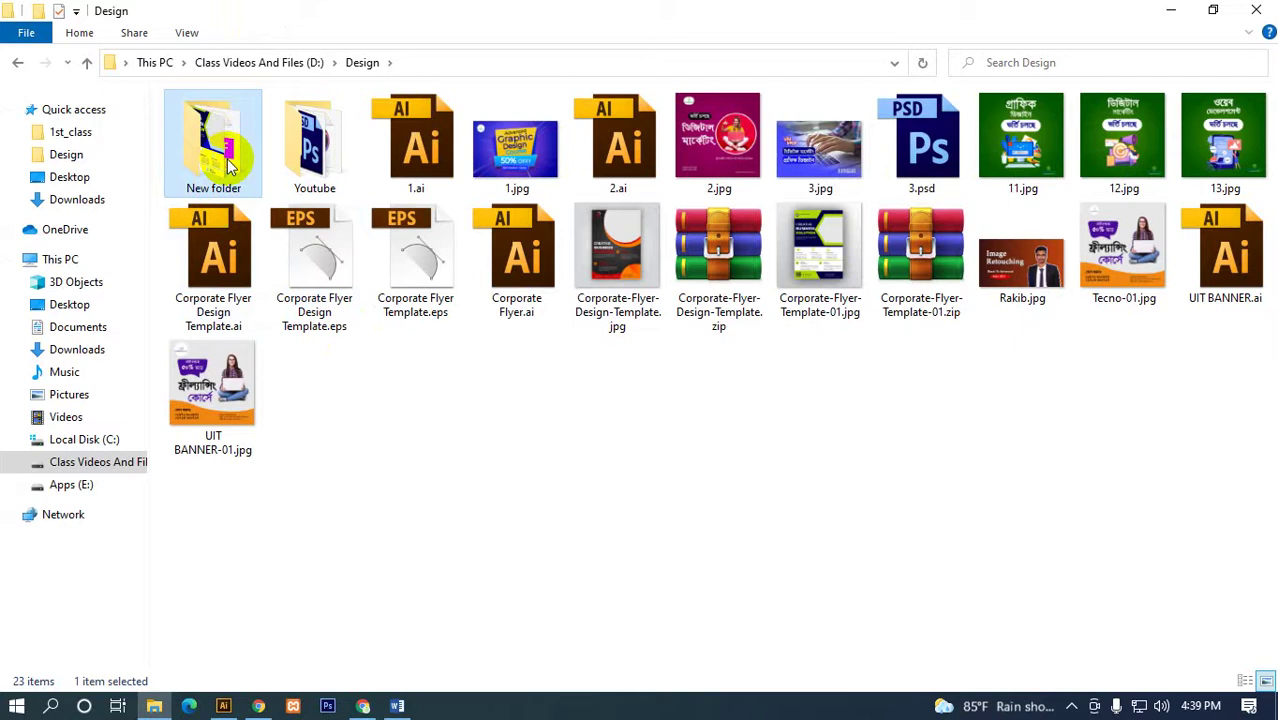
double_click(229, 165)
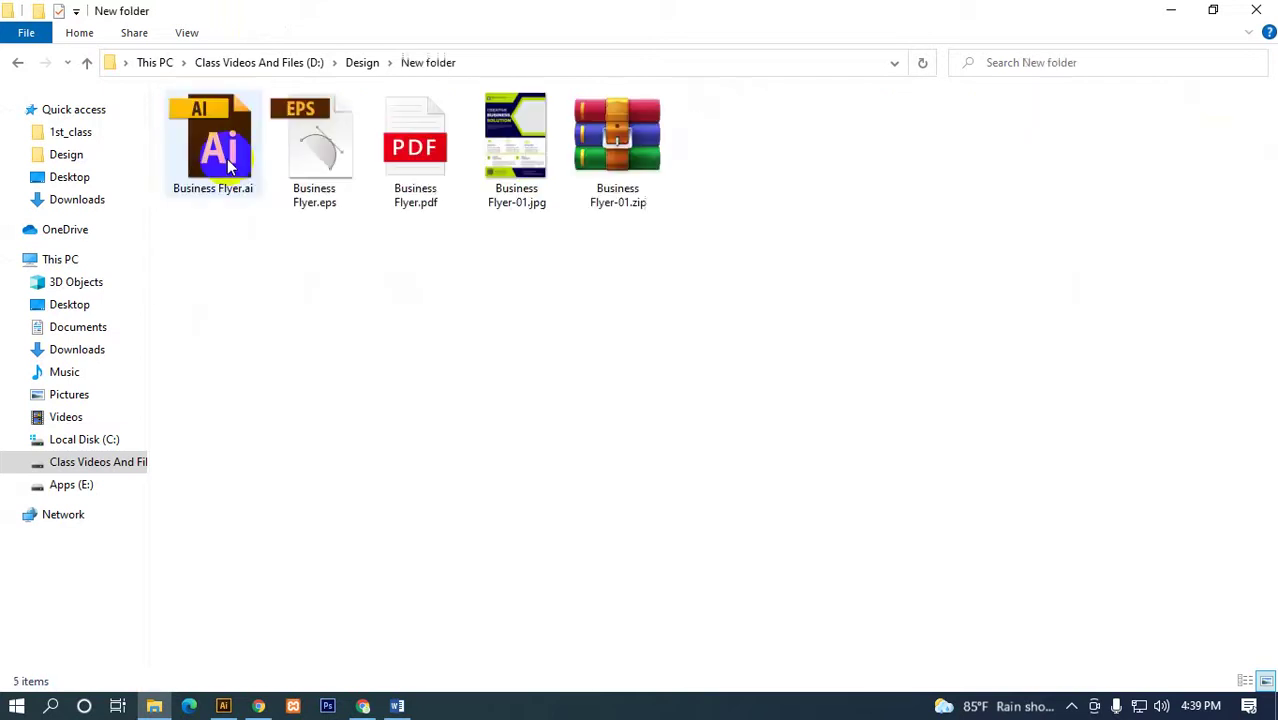
click(86, 63)
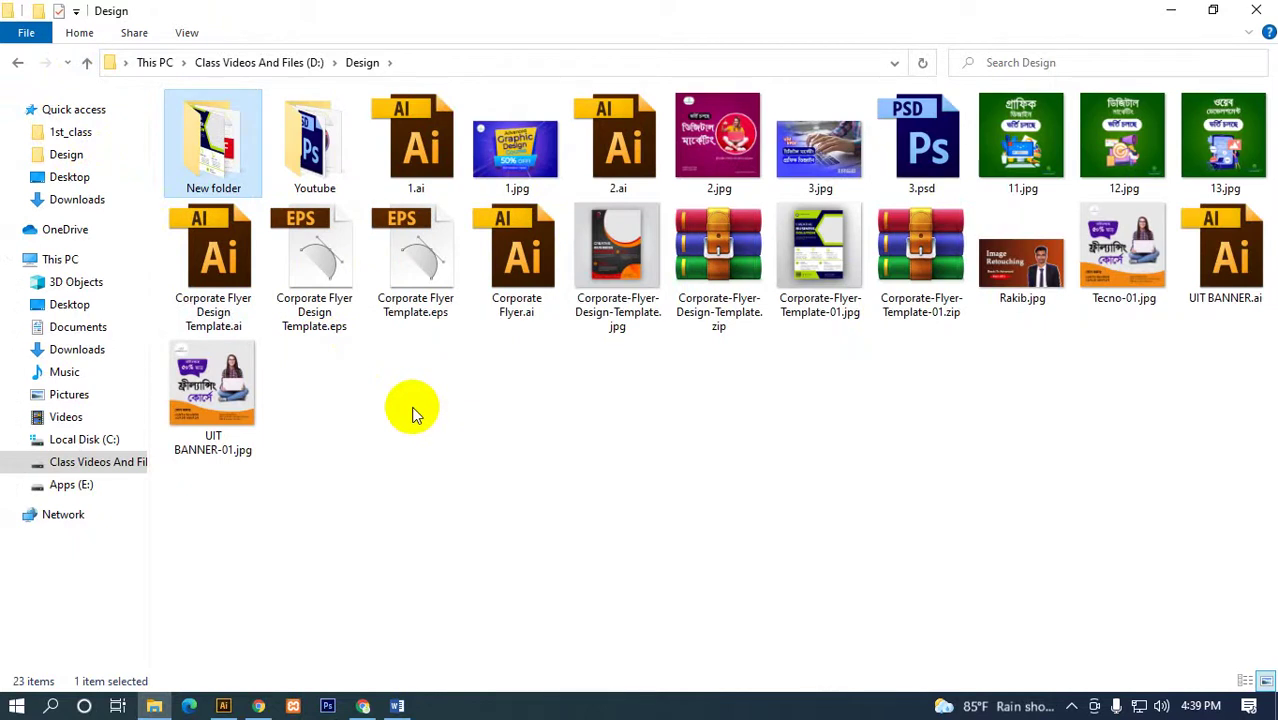
- Minimize Explorer, restore then hide Illustrator, refresh the desktop, and launch Photoshop
click(1170, 10)
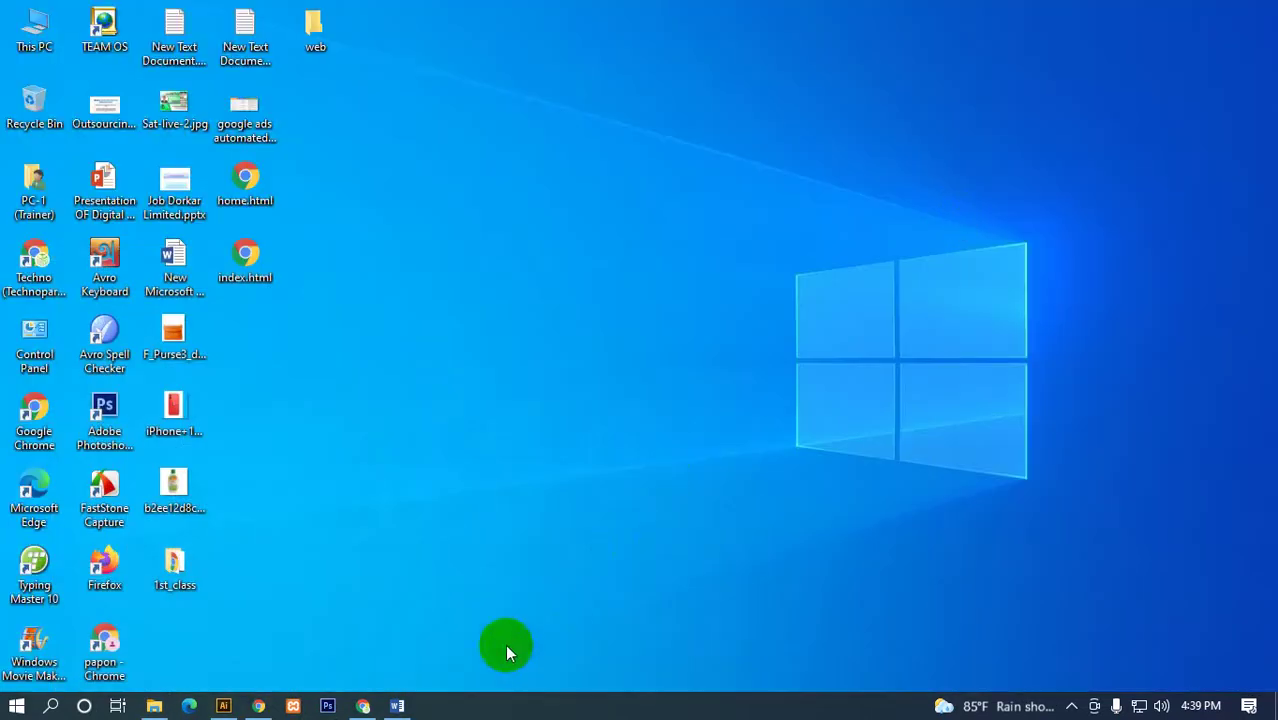
click(224, 705)
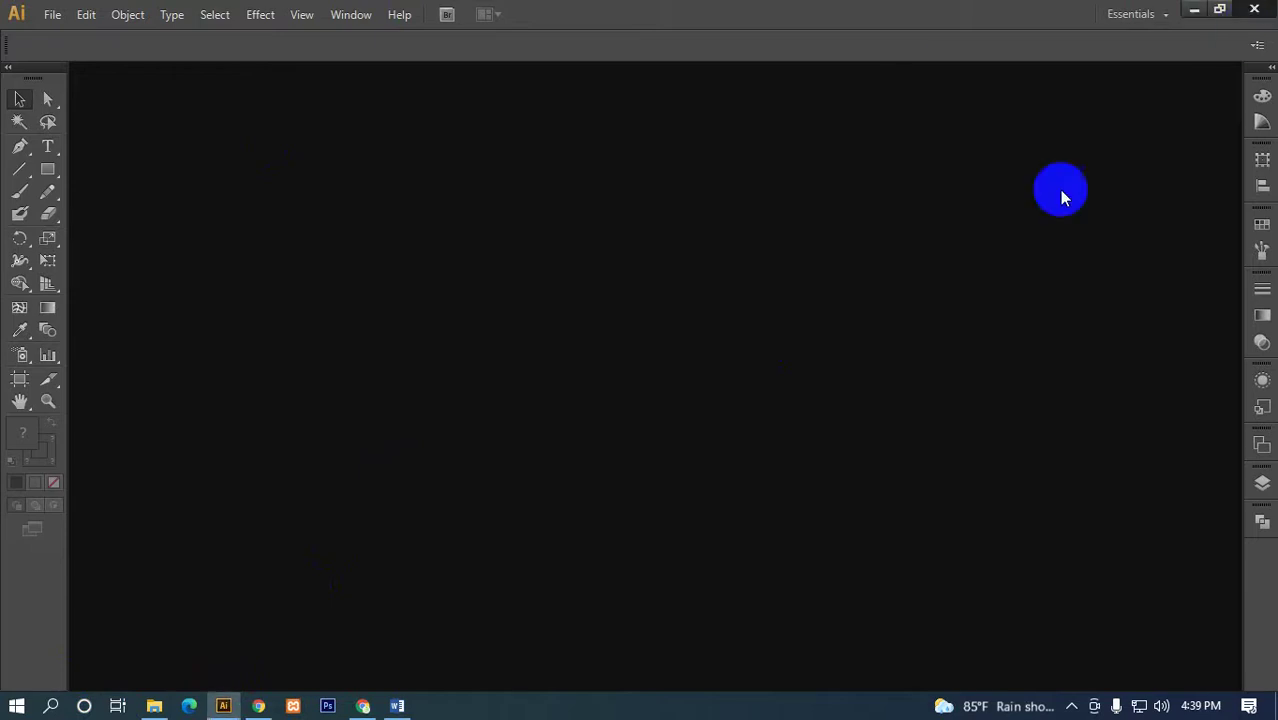
key(super+d)
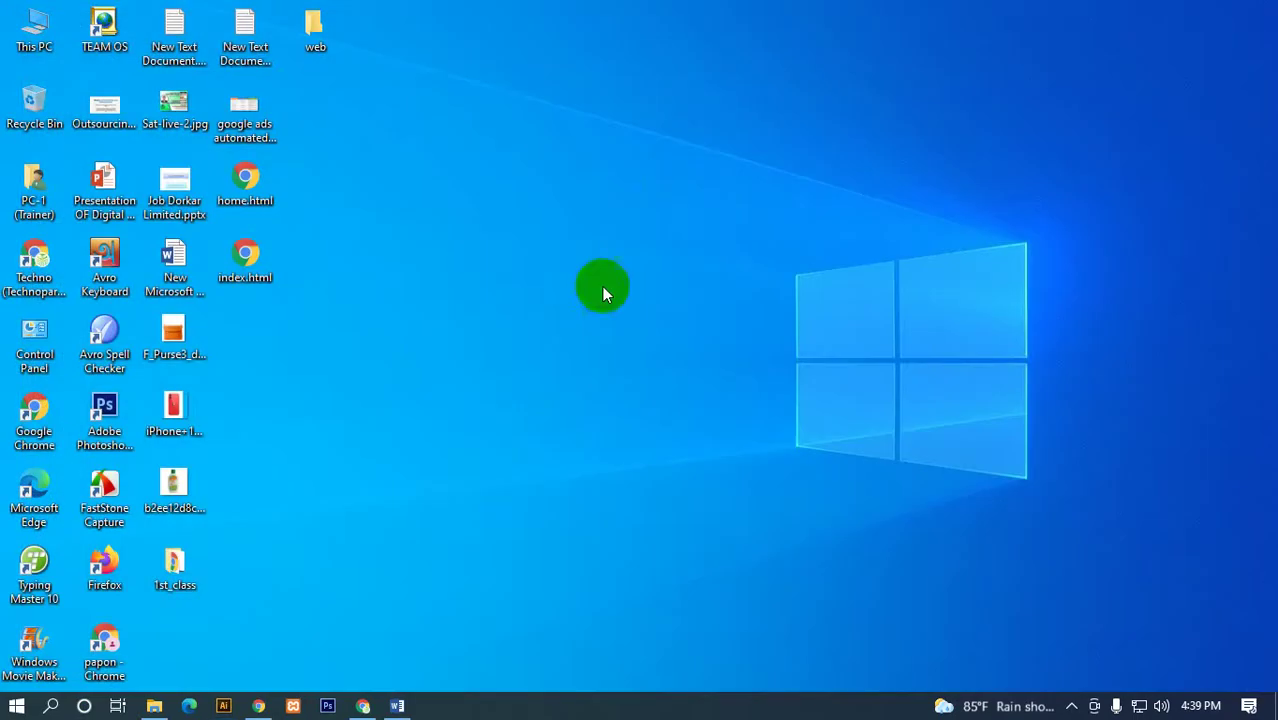
right_click(462, 5)
click(505, 51)
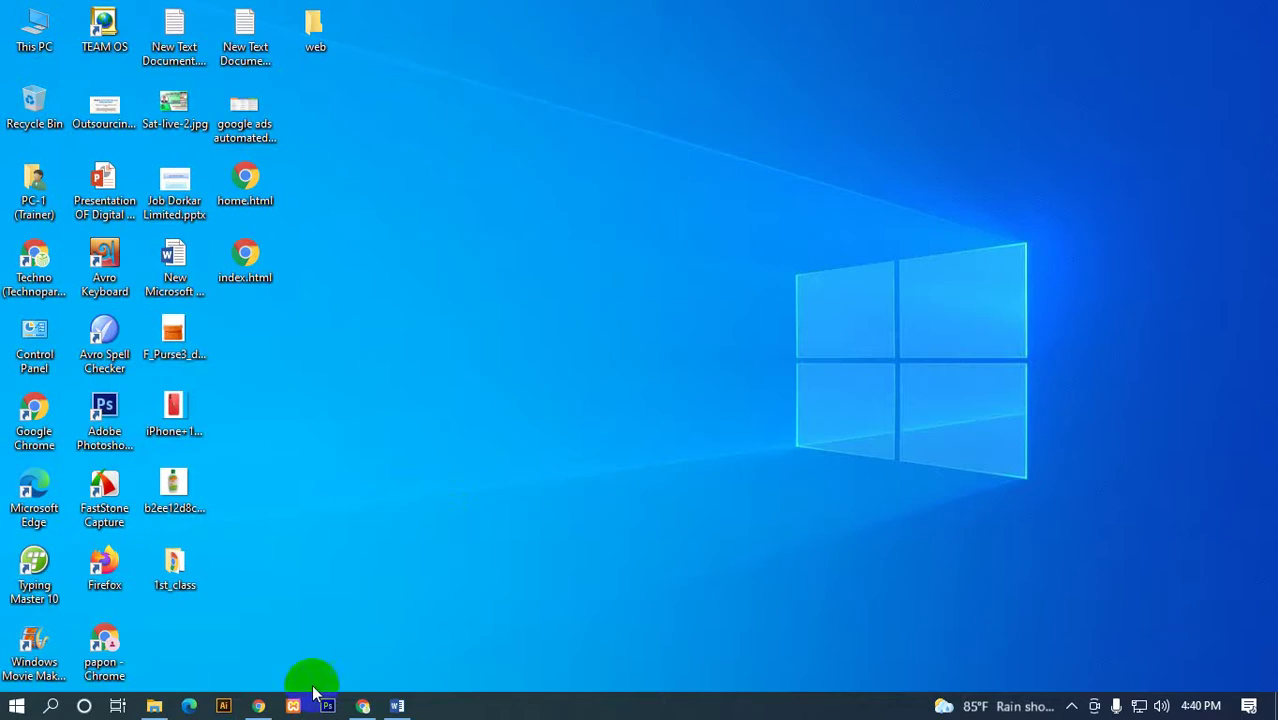
click(358, 707)
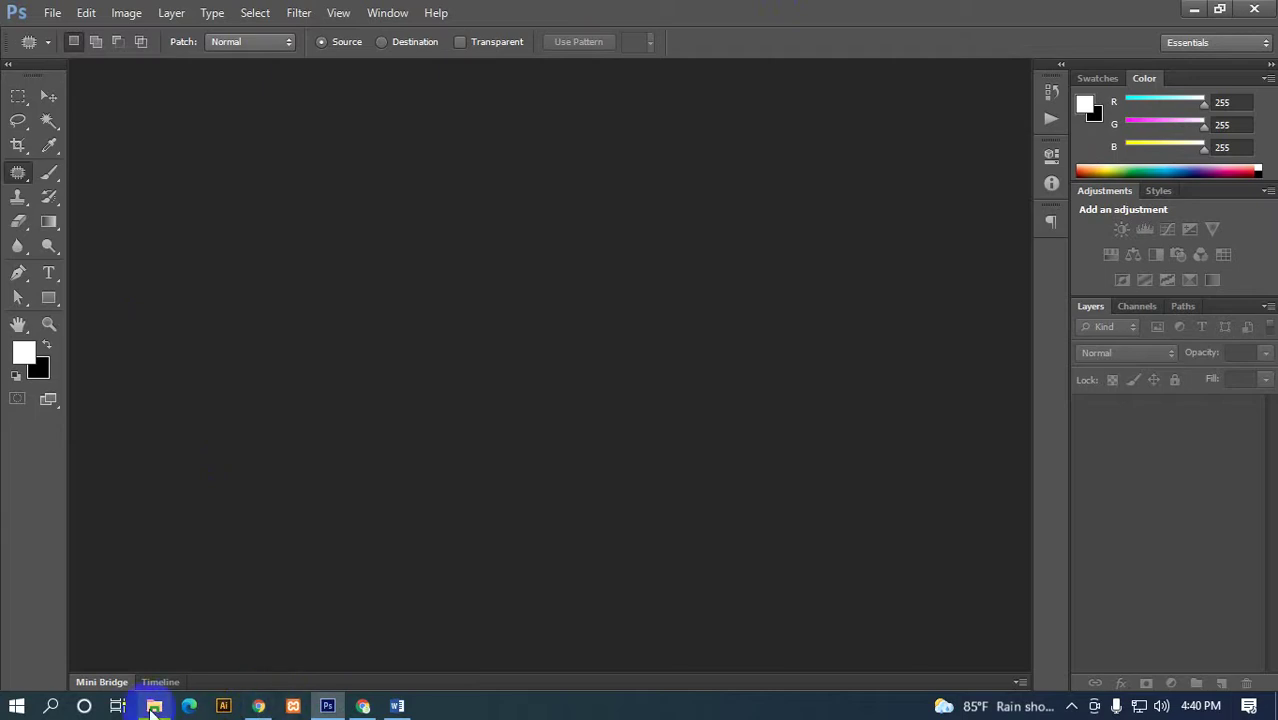
- Peek into the Youtube folder and its New folder, then return to Design
click(154, 706)
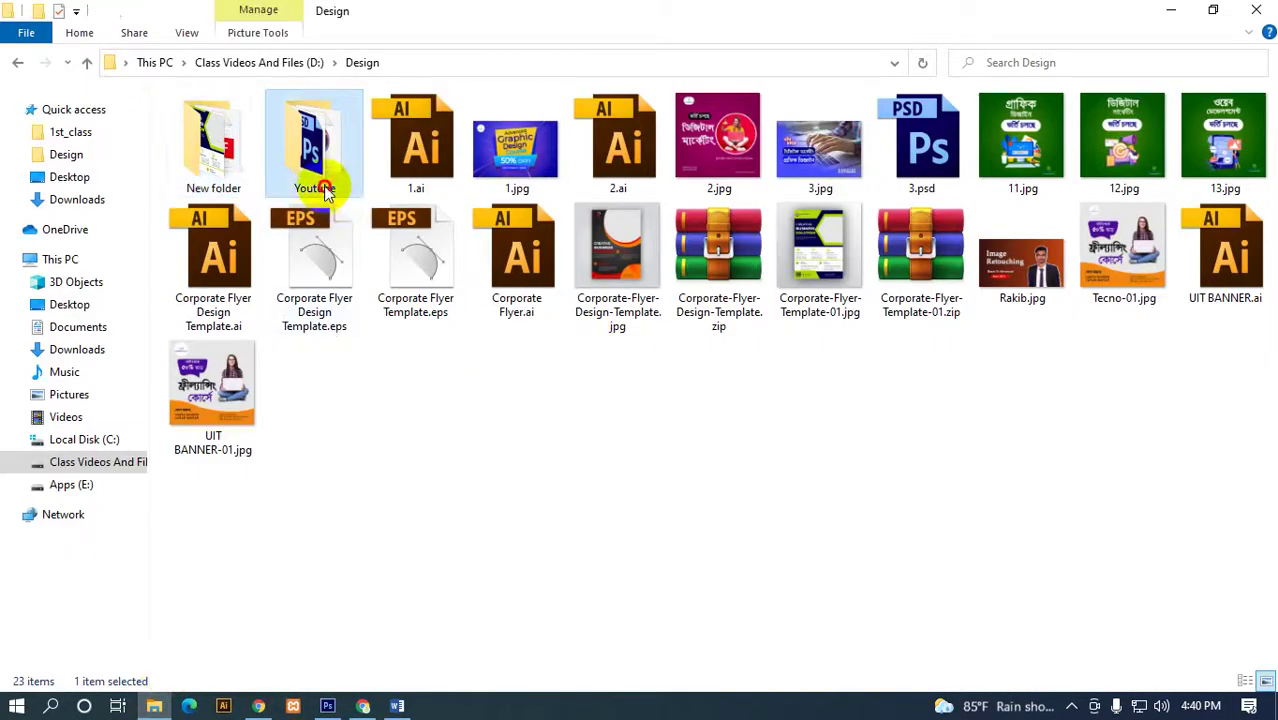
double_click(322, 180)
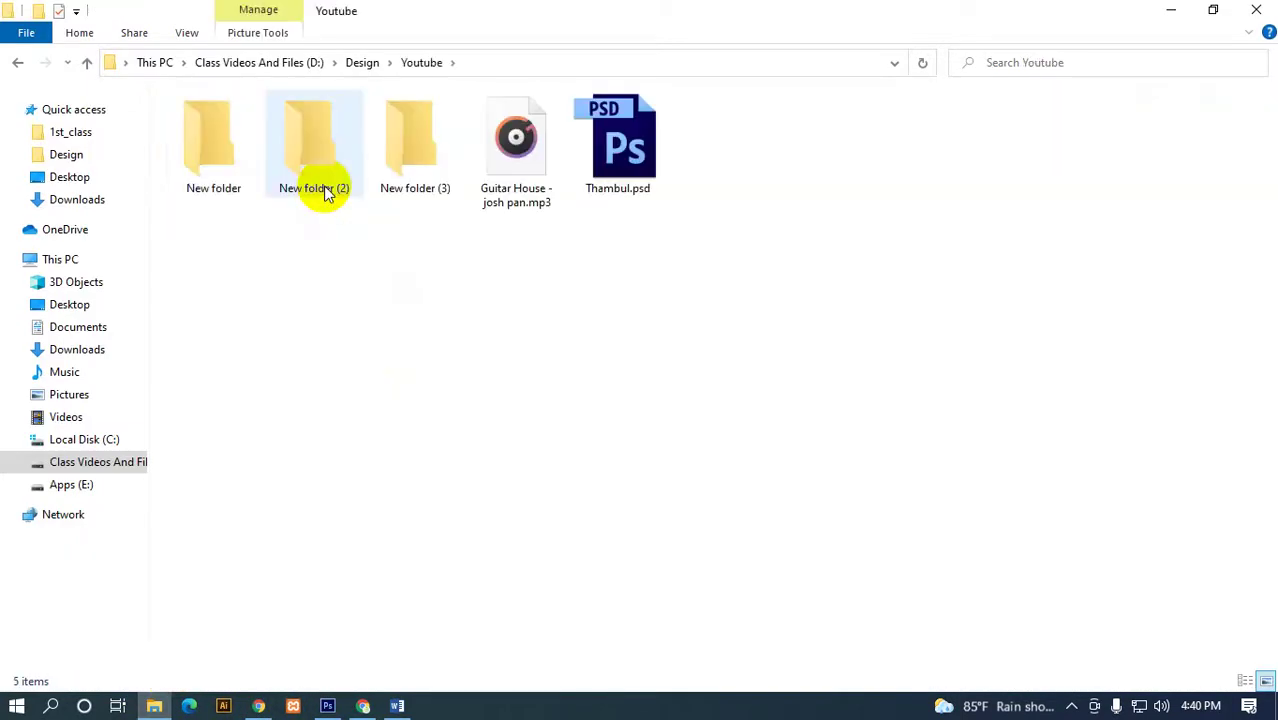
double_click(213, 140)
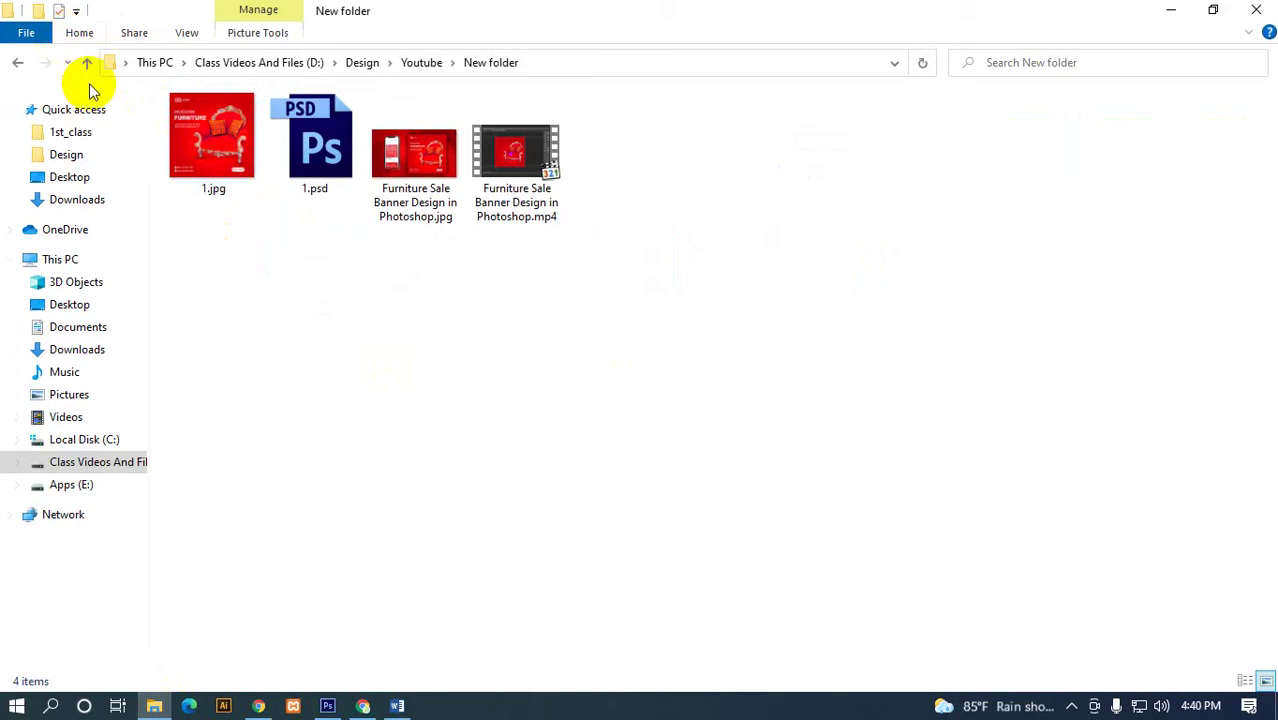
click(87, 64)
click(88, 73)
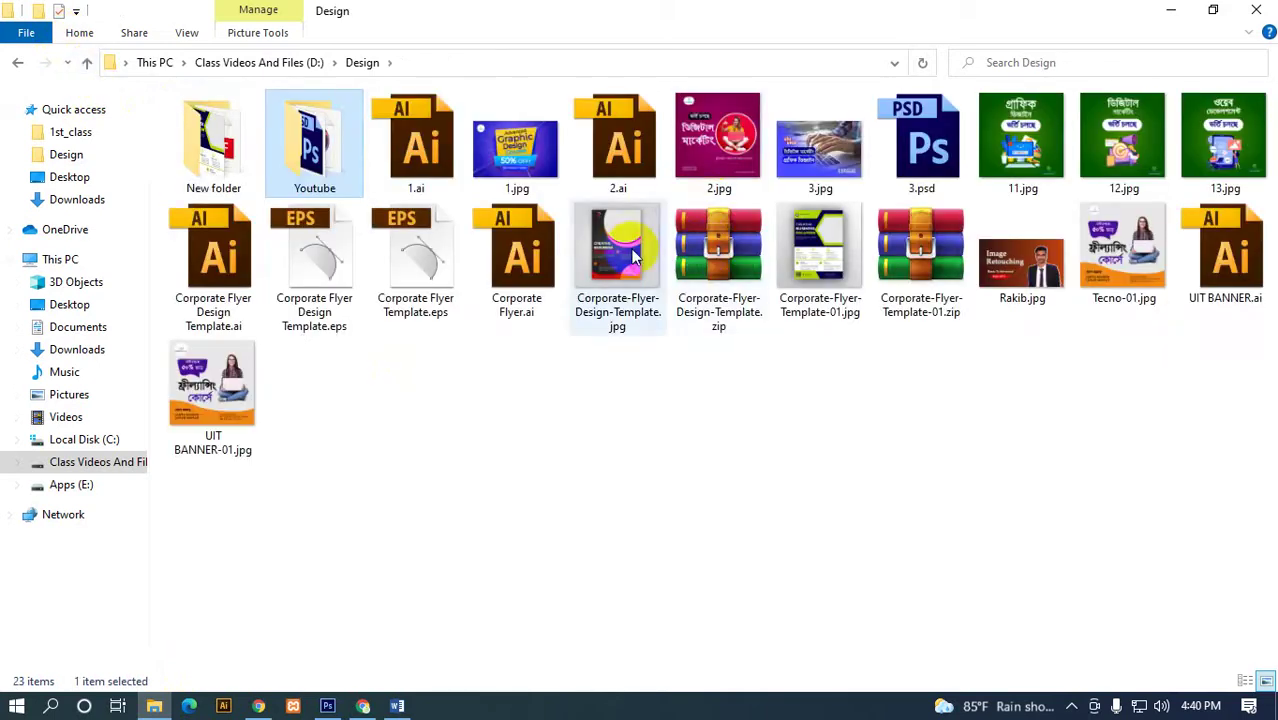
click(748, 155)
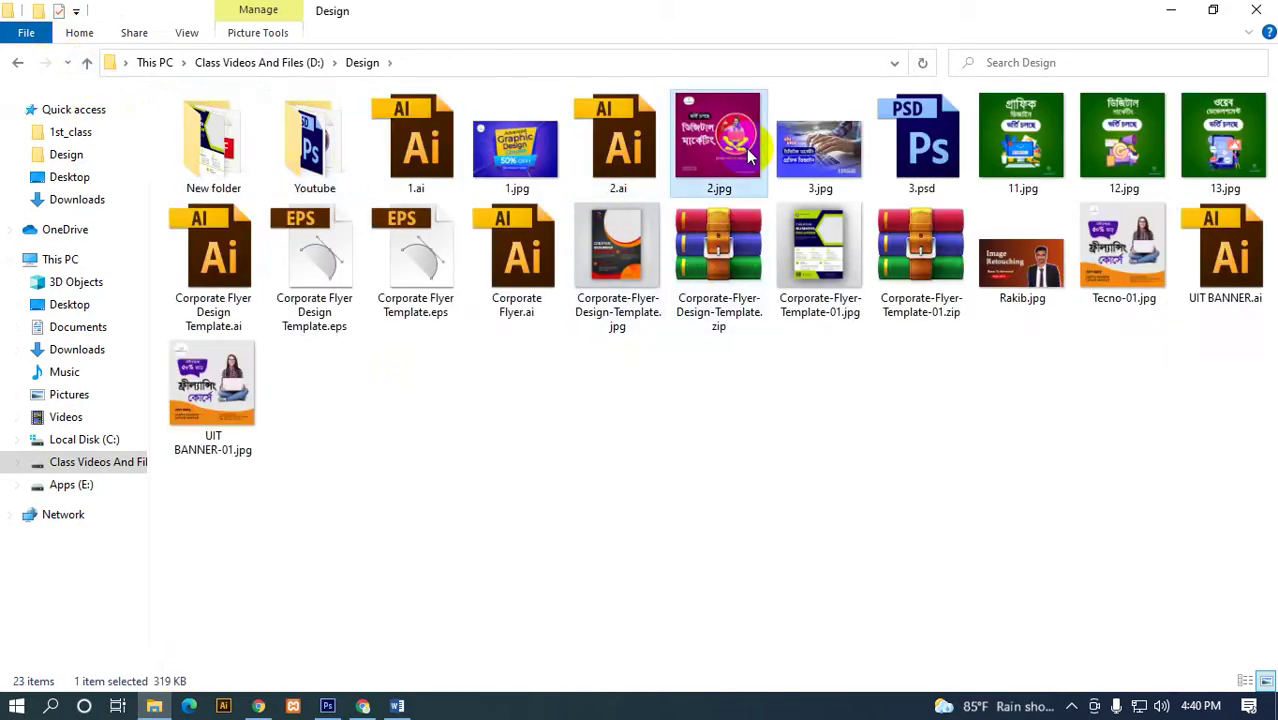
- Browse the drive's third folder, including Jobdorkar and the inner design-files folder
click(84, 68)
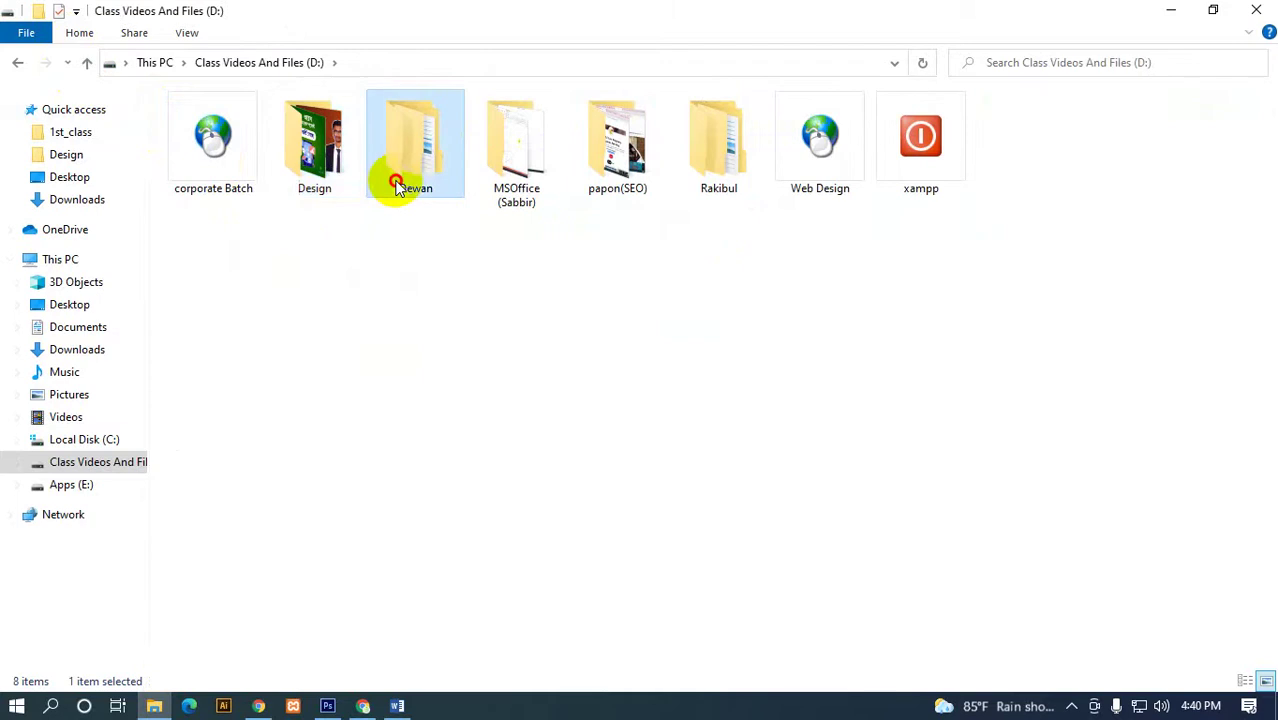
double_click(400, 185)
double_click(700, 180)
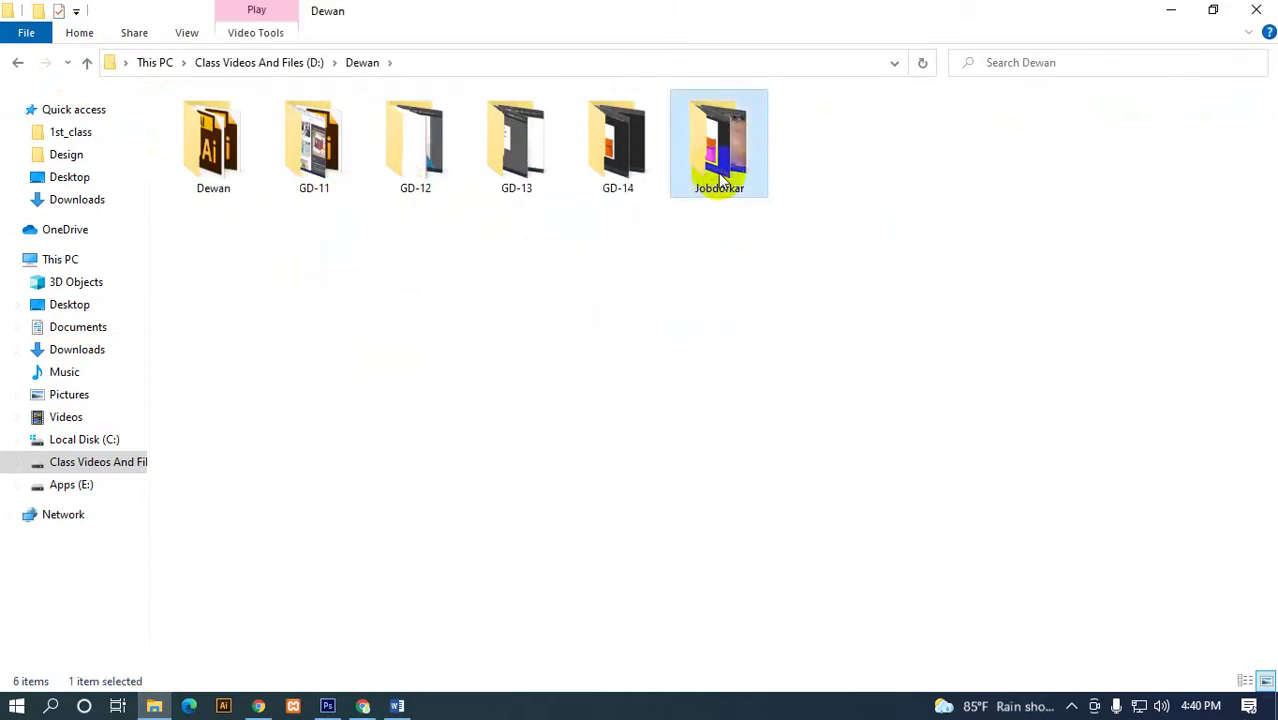
click(89, 64)
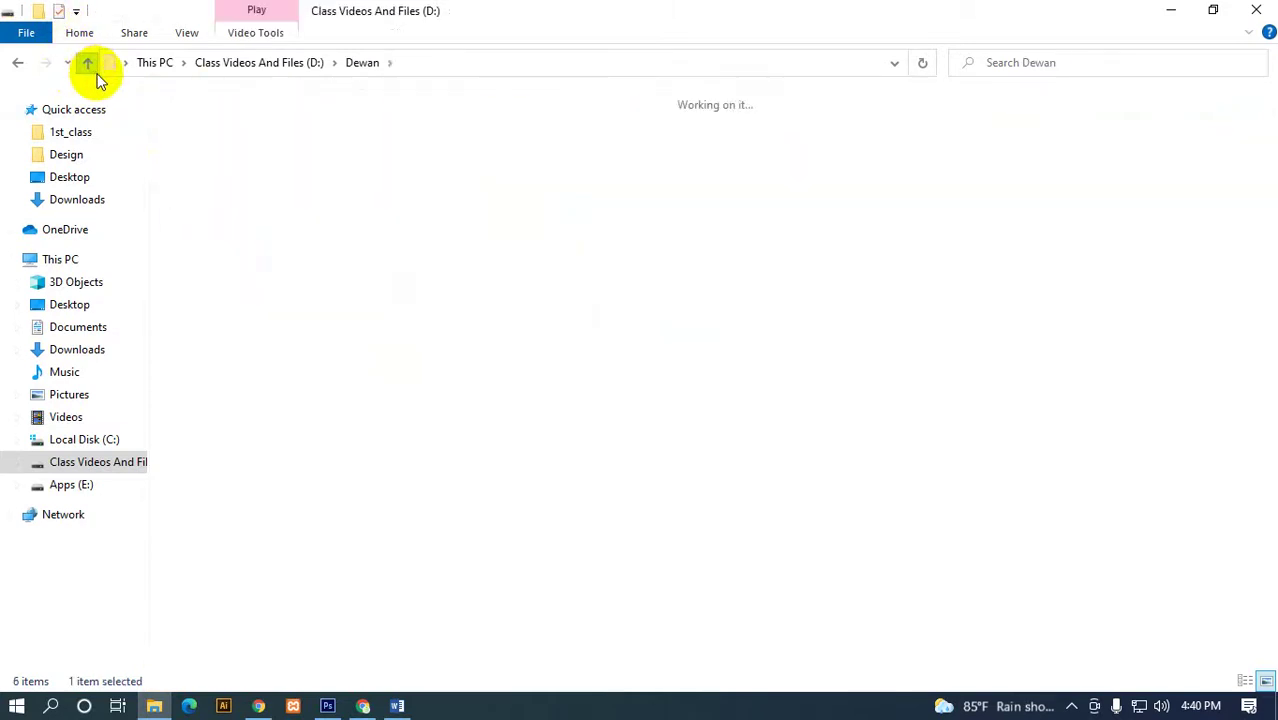
double_click(422, 163)
double_click(253, 160)
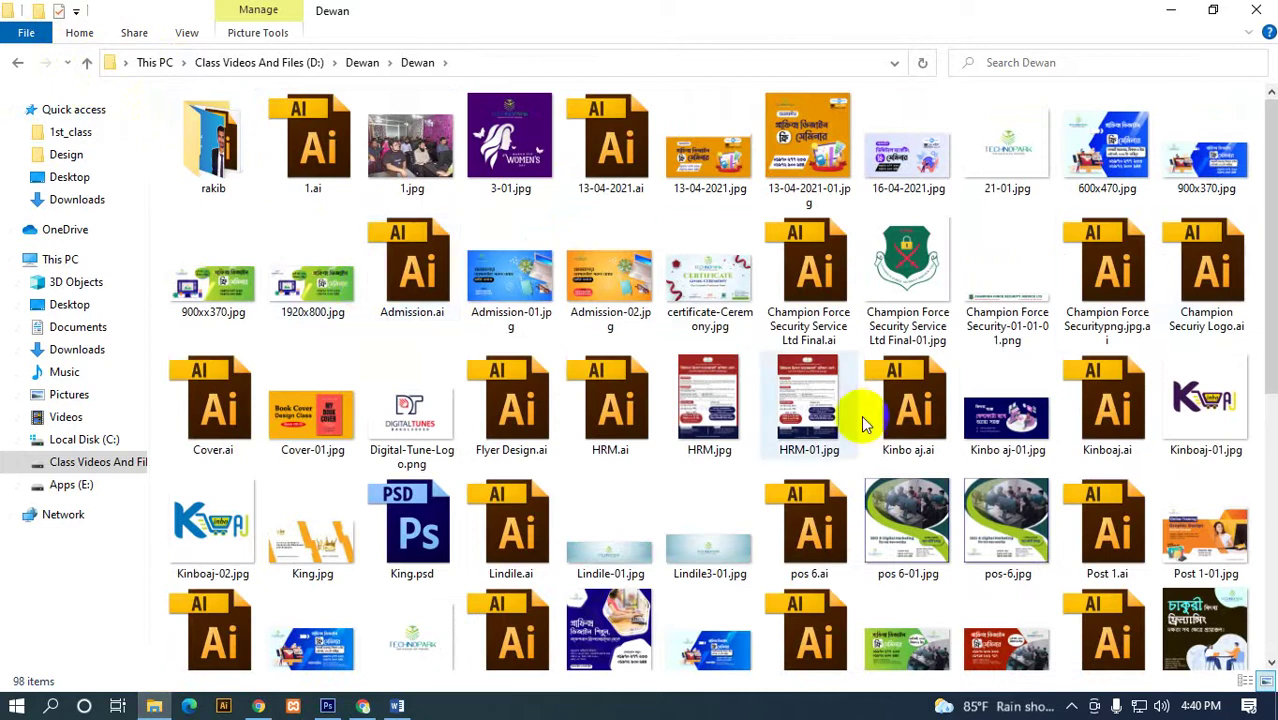
scroll(800, 430, down, 5)
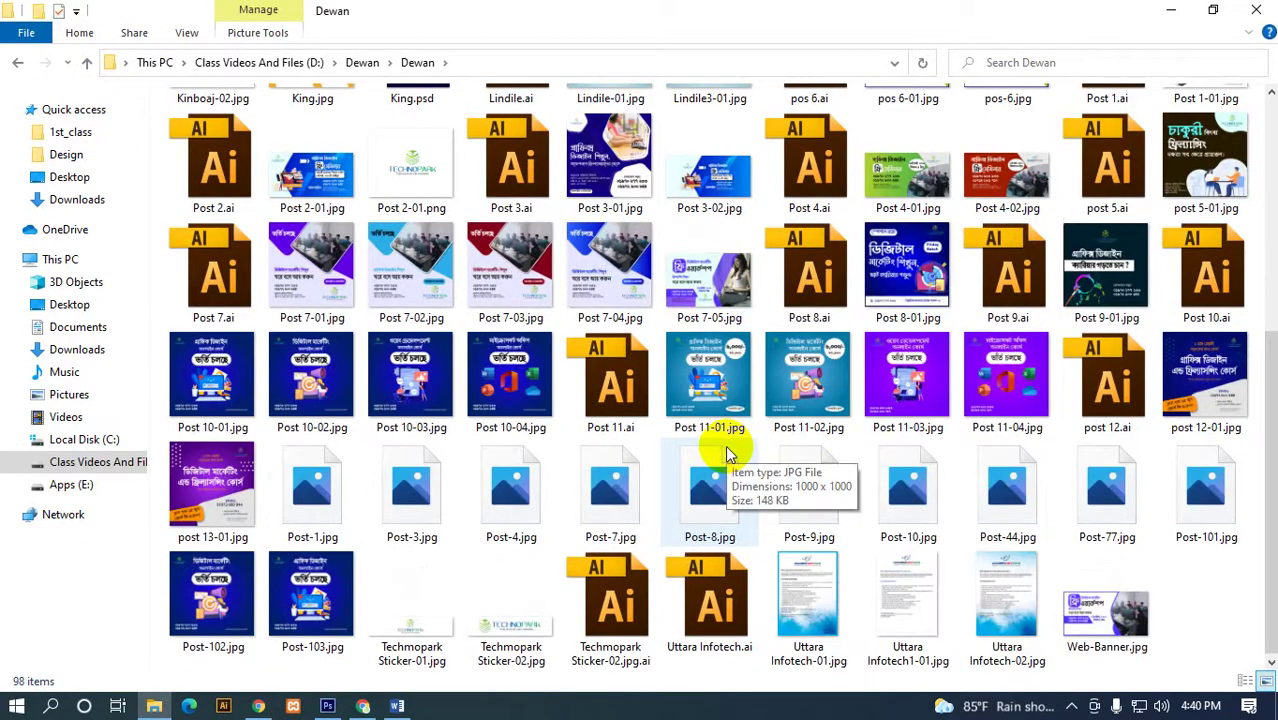
scroll(727, 455, up, 5)
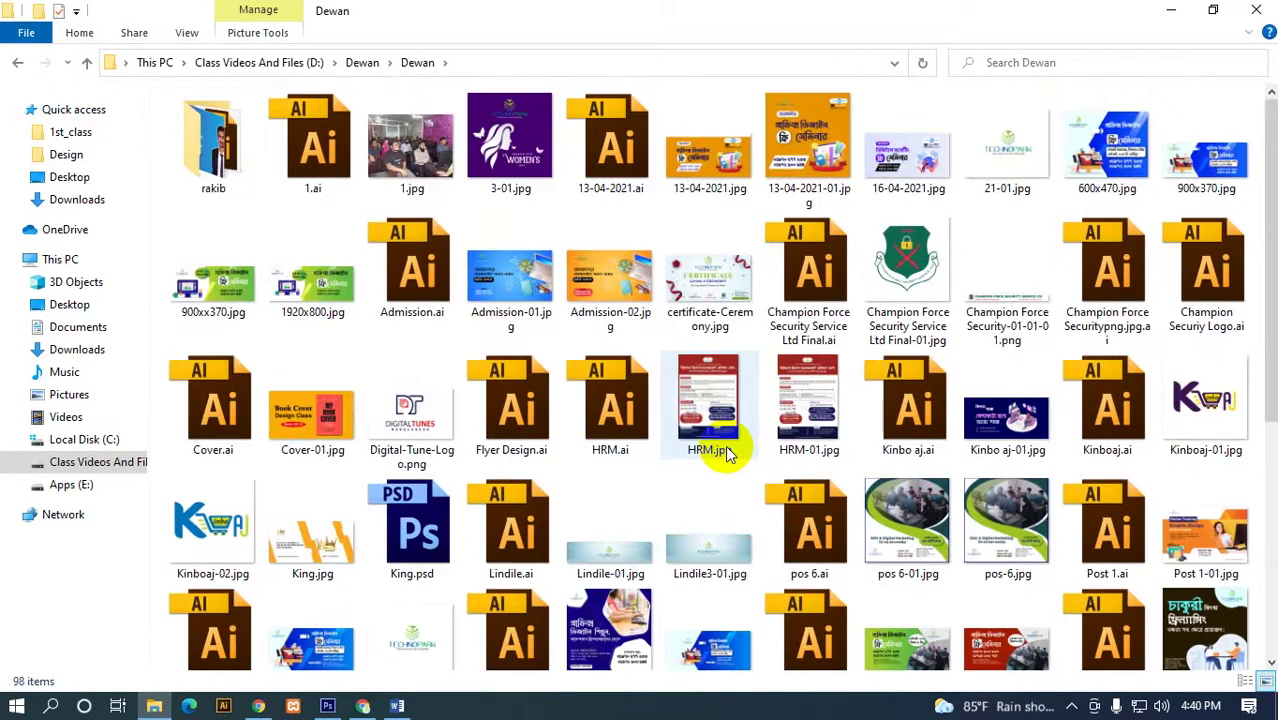
- Navigate from the drive root into the Rakibul folder and its GD-10 folder
click(86, 63)
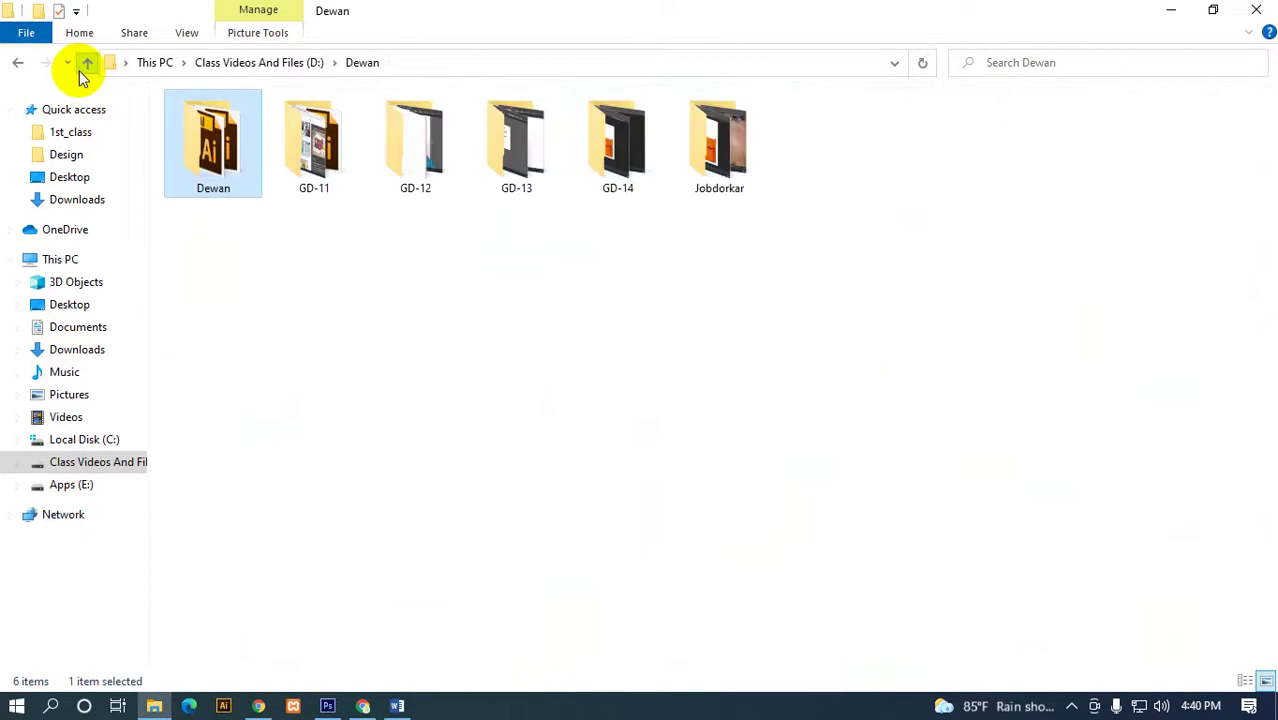
click(82, 68)
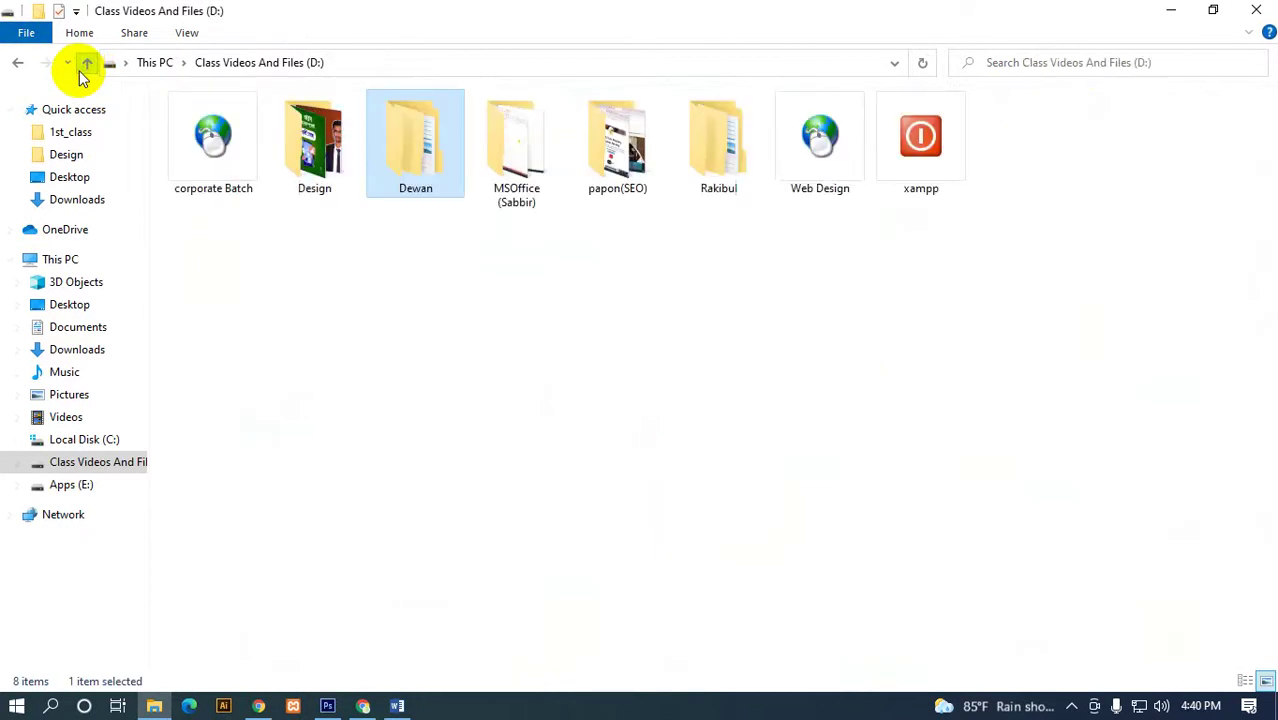
click(730, 186)
double_click(682, 165)
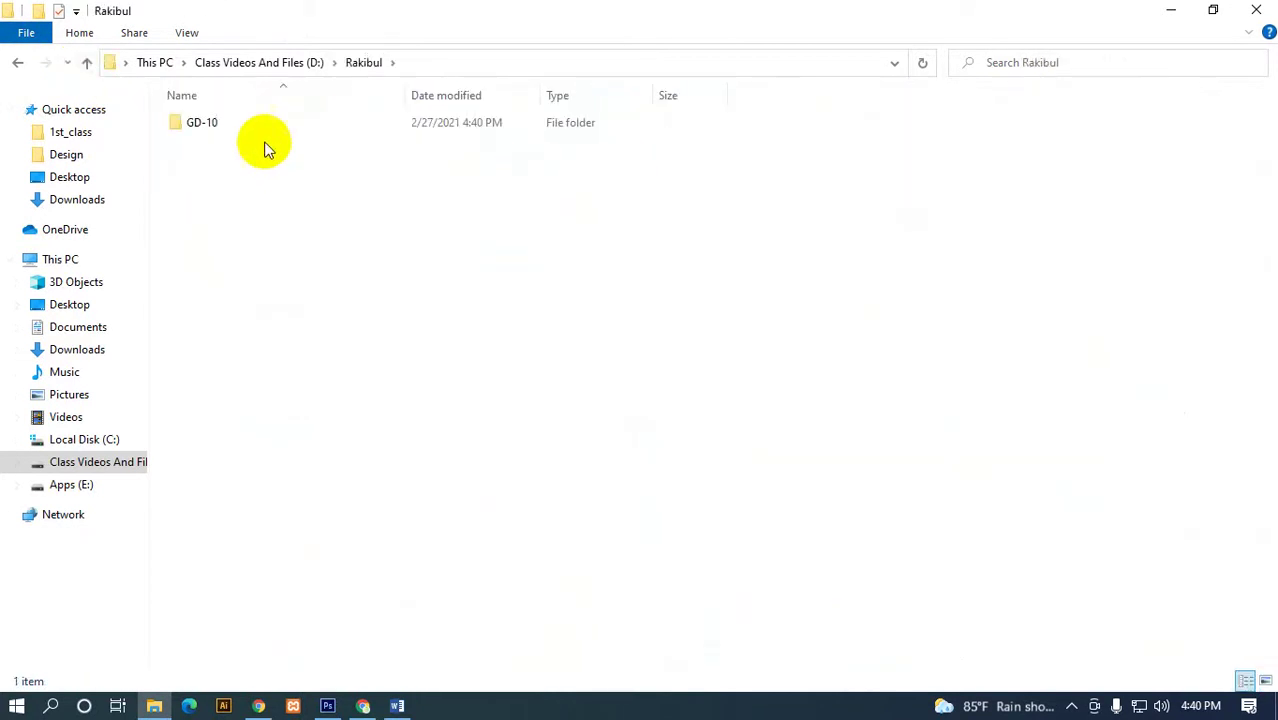
double_click(248, 116)
- Peek into Dewan, open the Design folder, and drag 3.psd into Photoshop
click(87, 64)
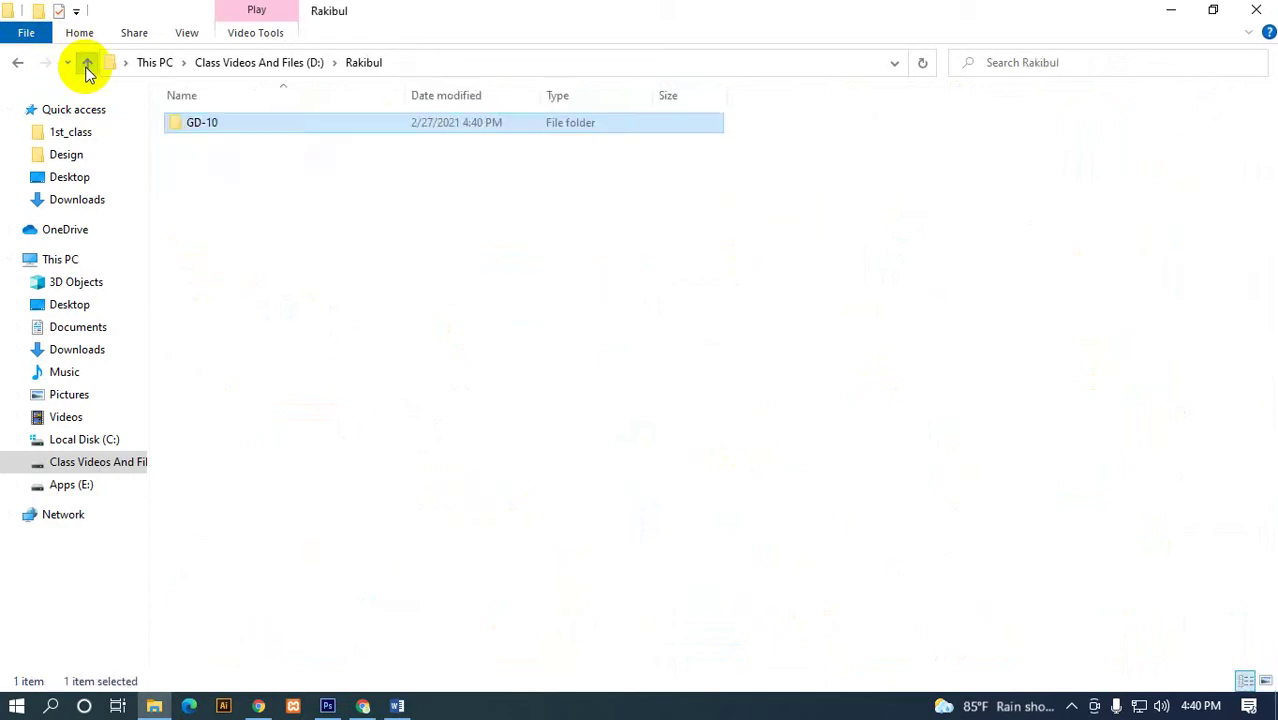
click(87, 64)
double_click(415, 140)
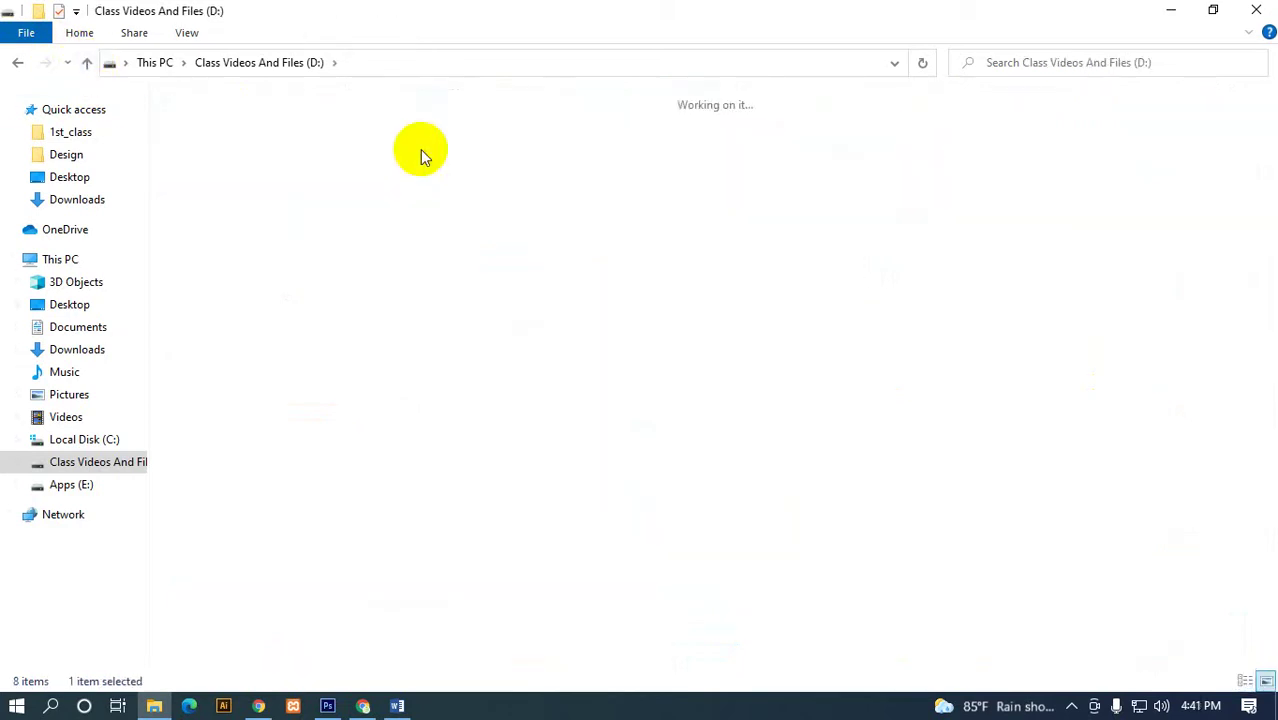
click(87, 63)
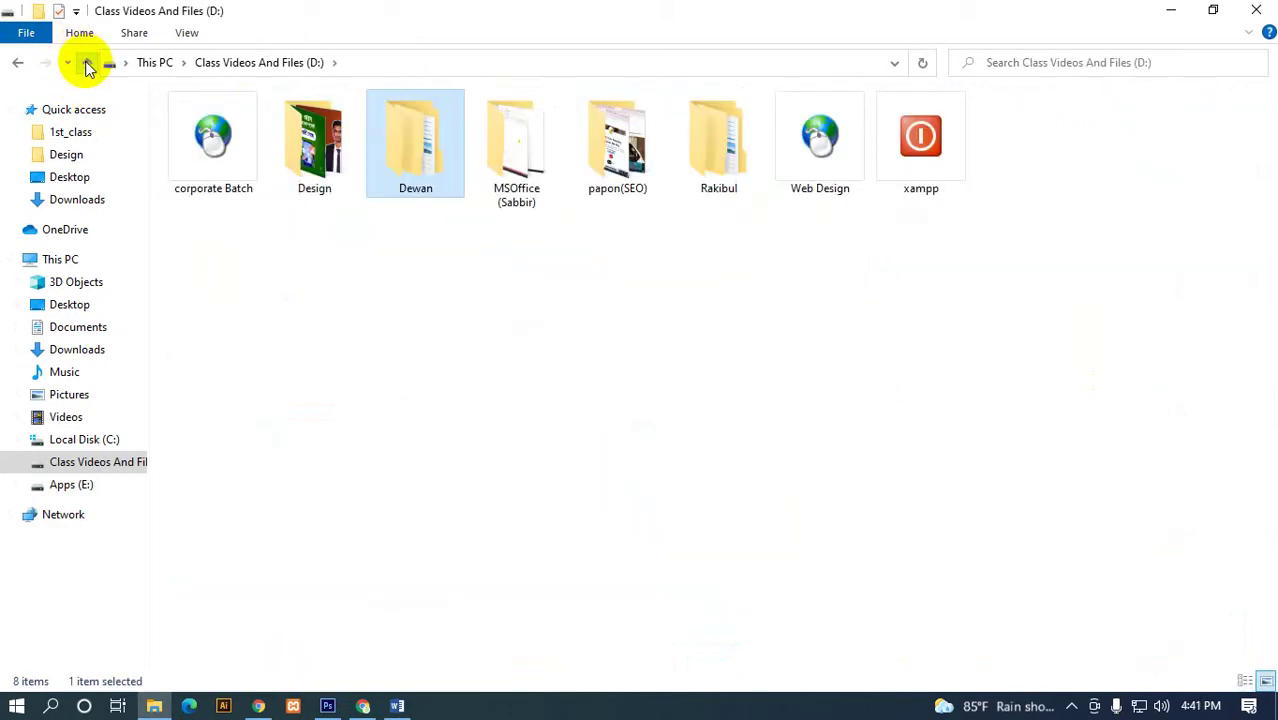
double_click(315, 140)
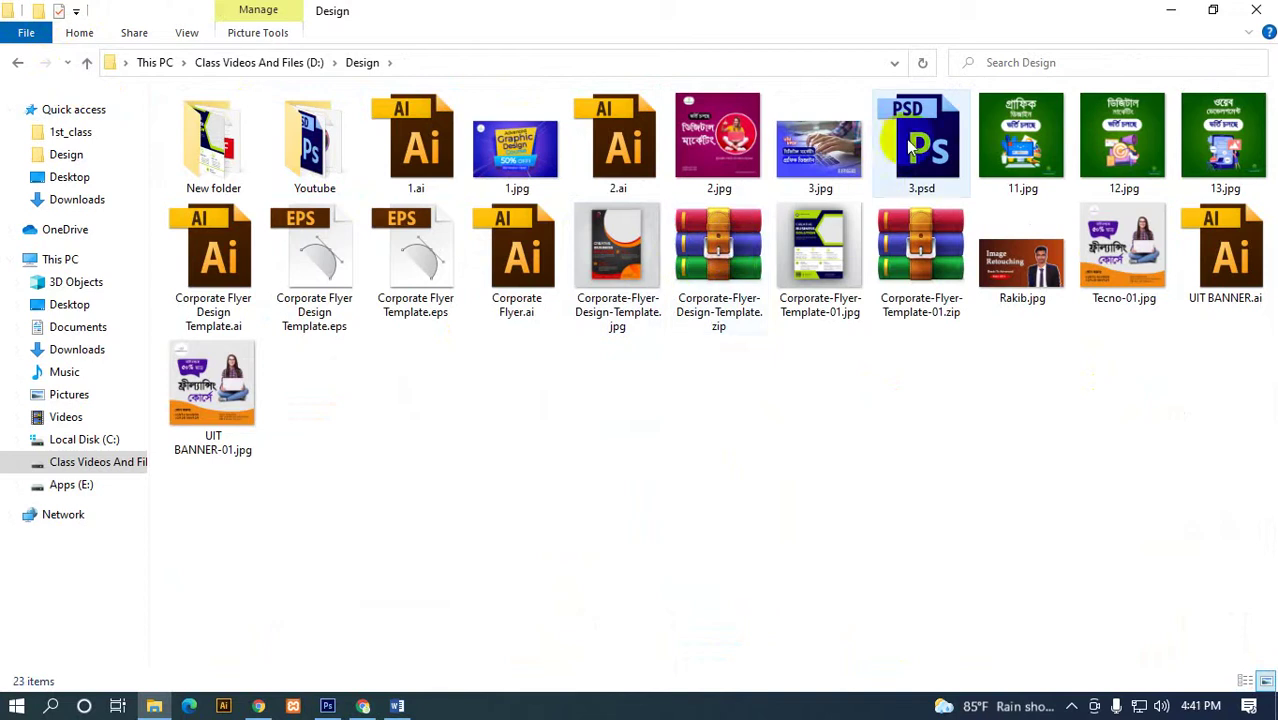
mouse_move(921, 140)
mouse_down()
mouse_move(386, 443)
mouse_move(340, 655)
mouse_move(538, 157)
mouse_up()
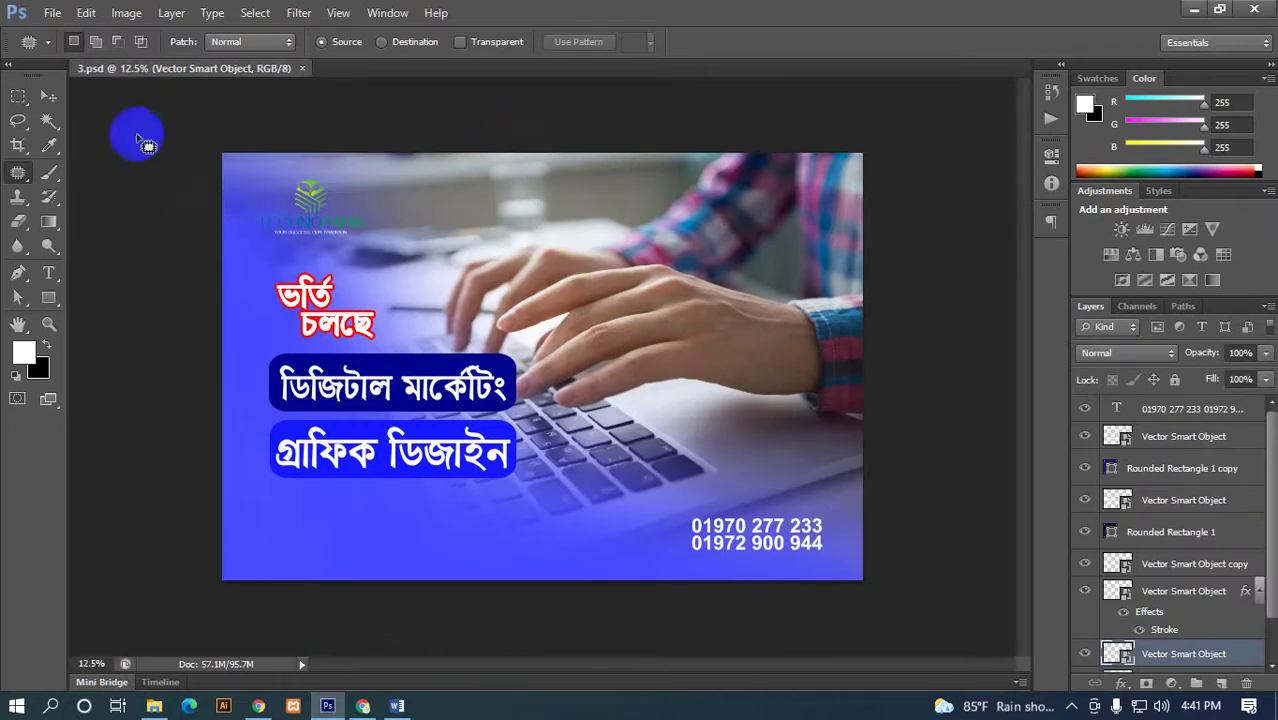
- Switch to the Move tool and zoom the 3.psd canvas out to about 7%
click(54, 96)
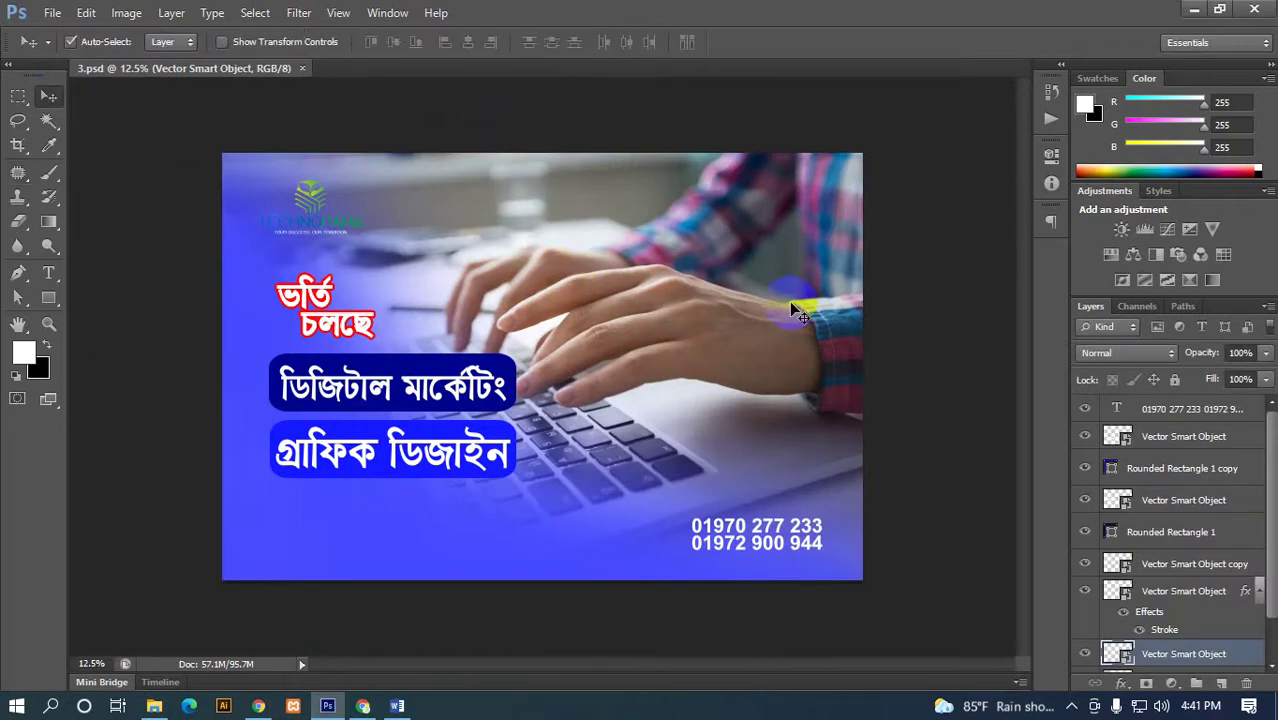
scroll(322, 496, down, 3)
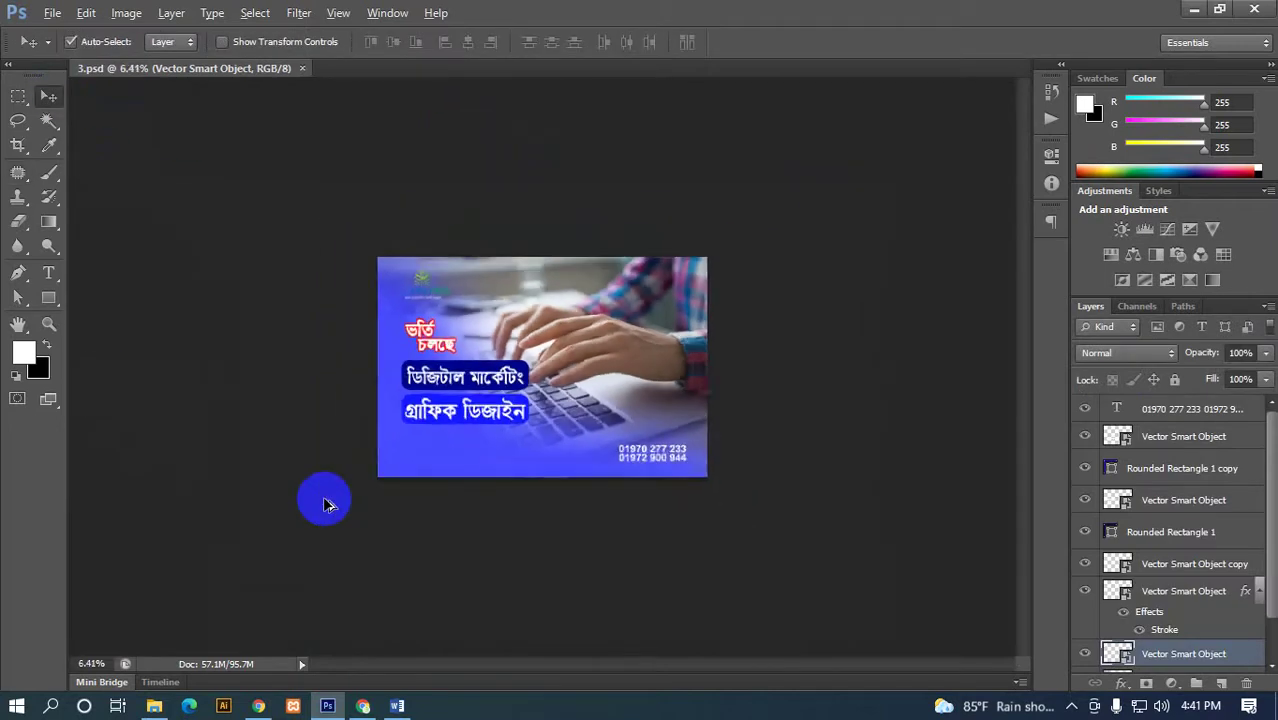
scroll(328, 502, down, 2)
scroll(487, 453, up, 1)
scroll(487, 453, up, 1)
scroll(513, 442, up, 2)
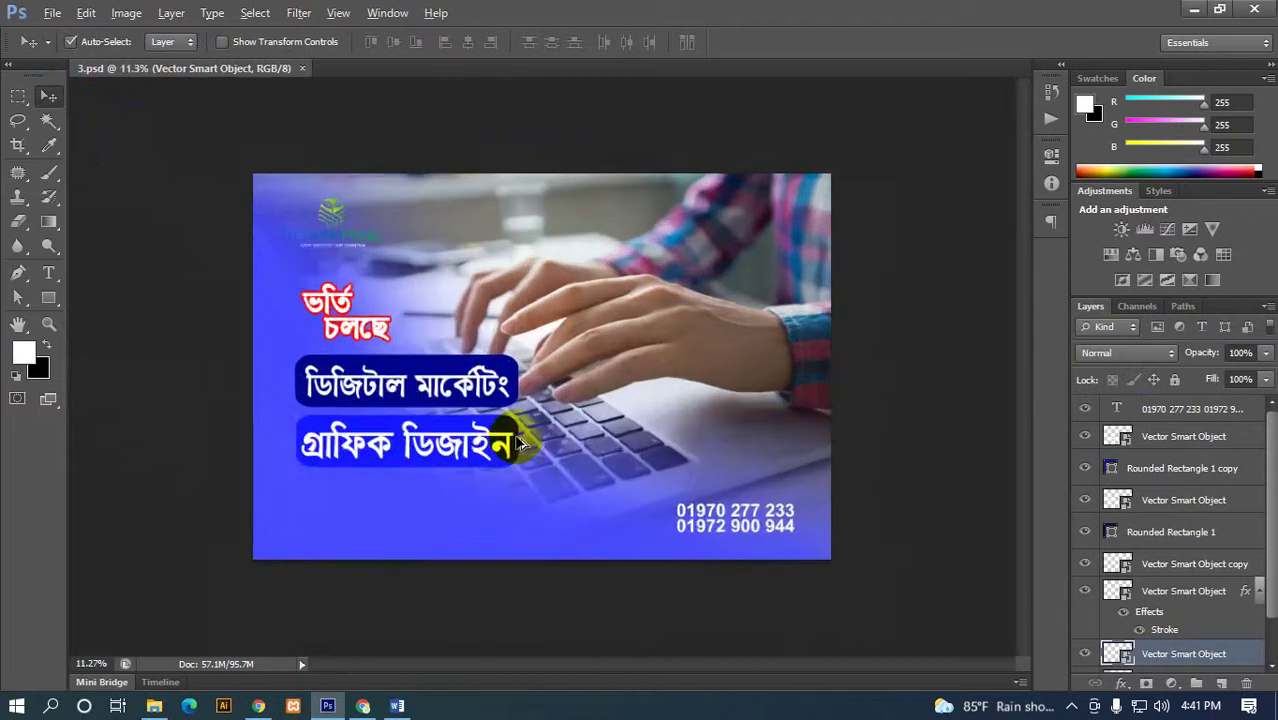
scroll(513, 442, down, 2)
scroll(548, 514, up, 1)
scroll(548, 514, up, 1)
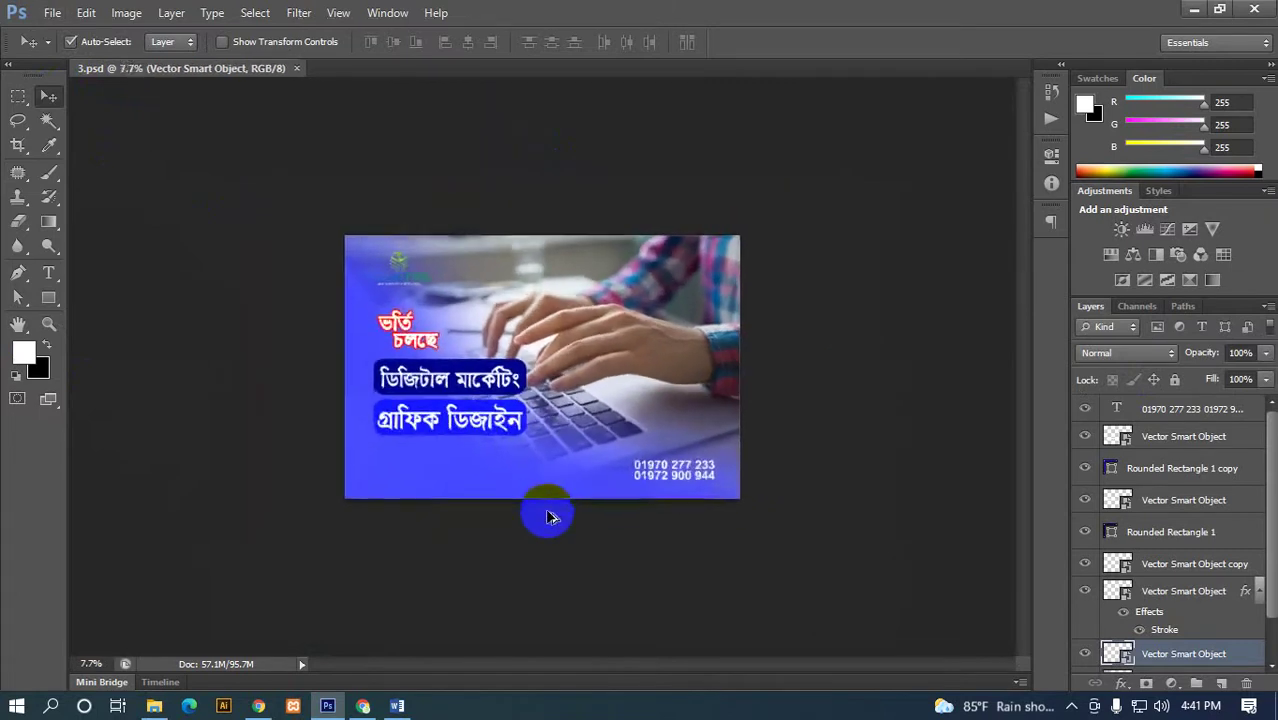
scroll(548, 514, down, 1)
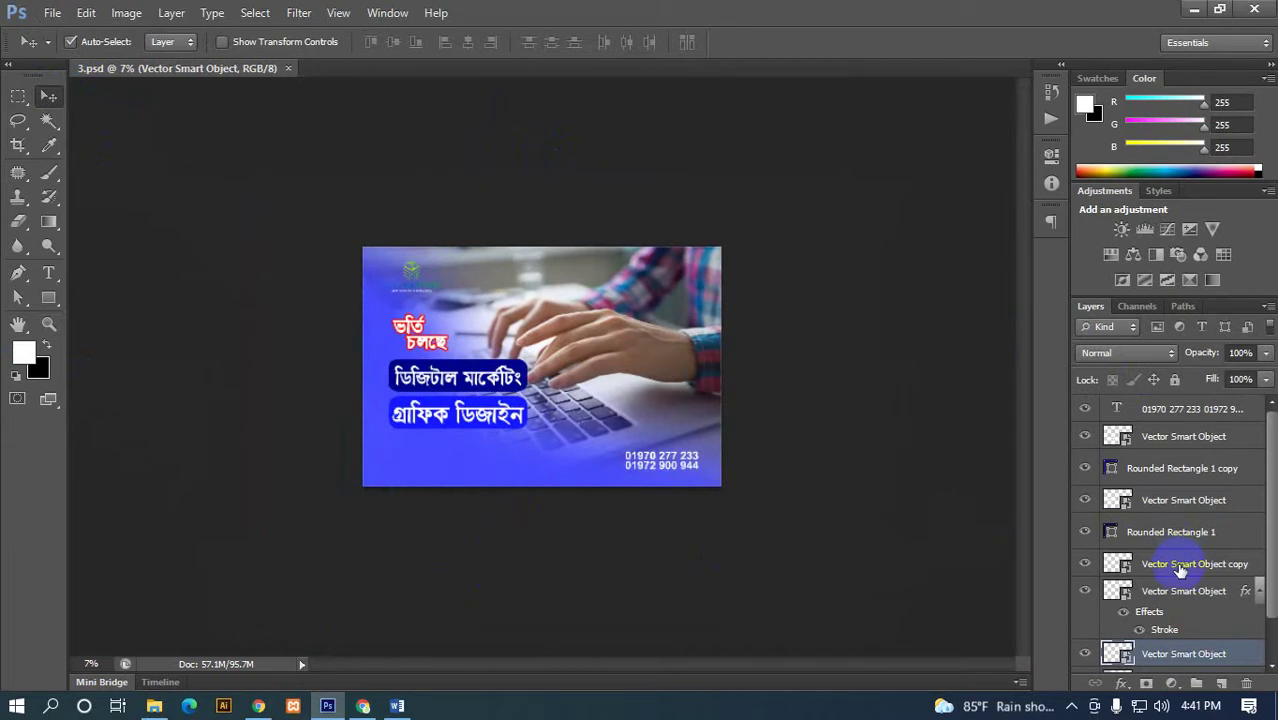
scroll(1255, 440, down, 1)
scroll(1255, 440, down, 2)
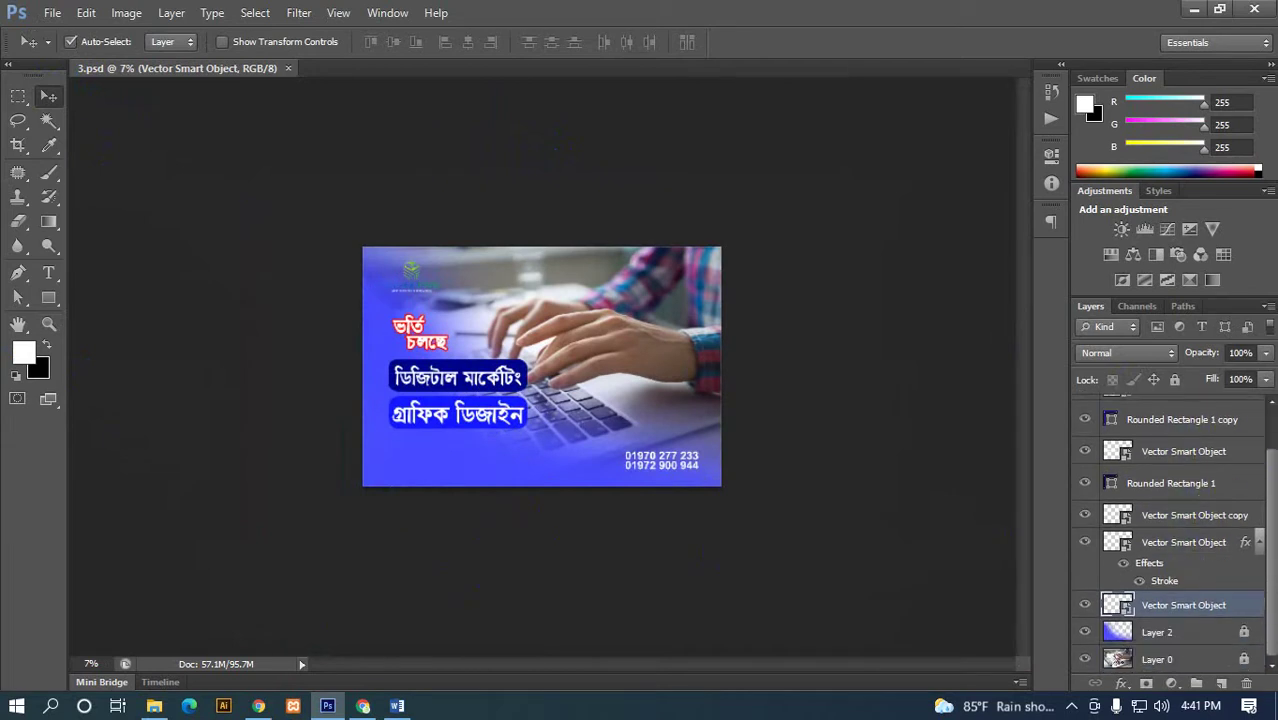
scroll(1250, 420, up, 2)
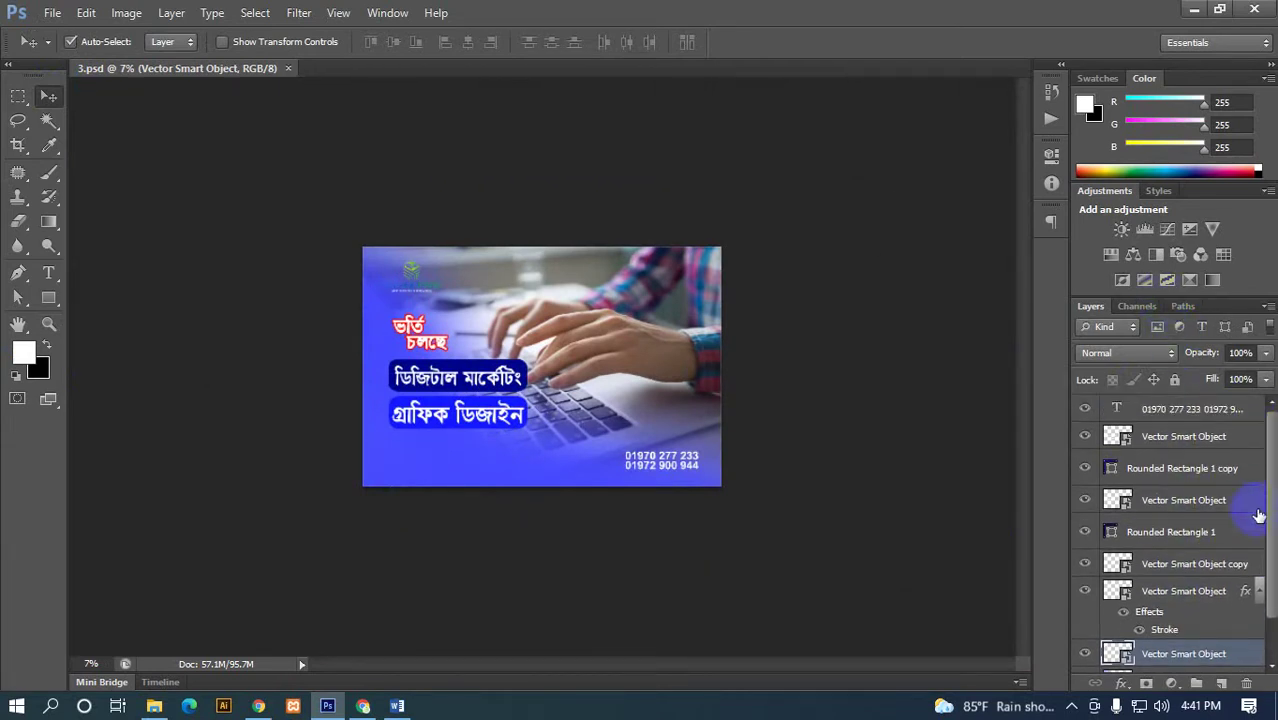
- Unlock Layer 2 and Layer 0 in the Layers panel
click(1272, 447)
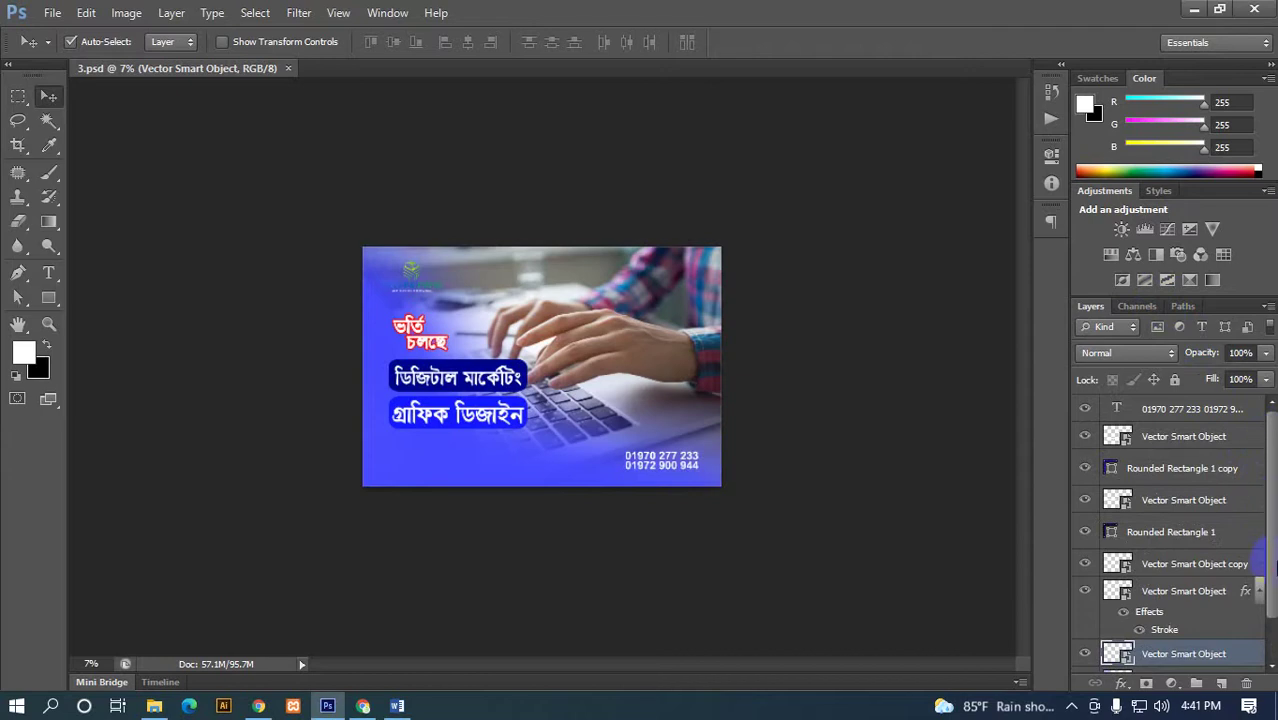
drag(1270, 557, 1268, 612)
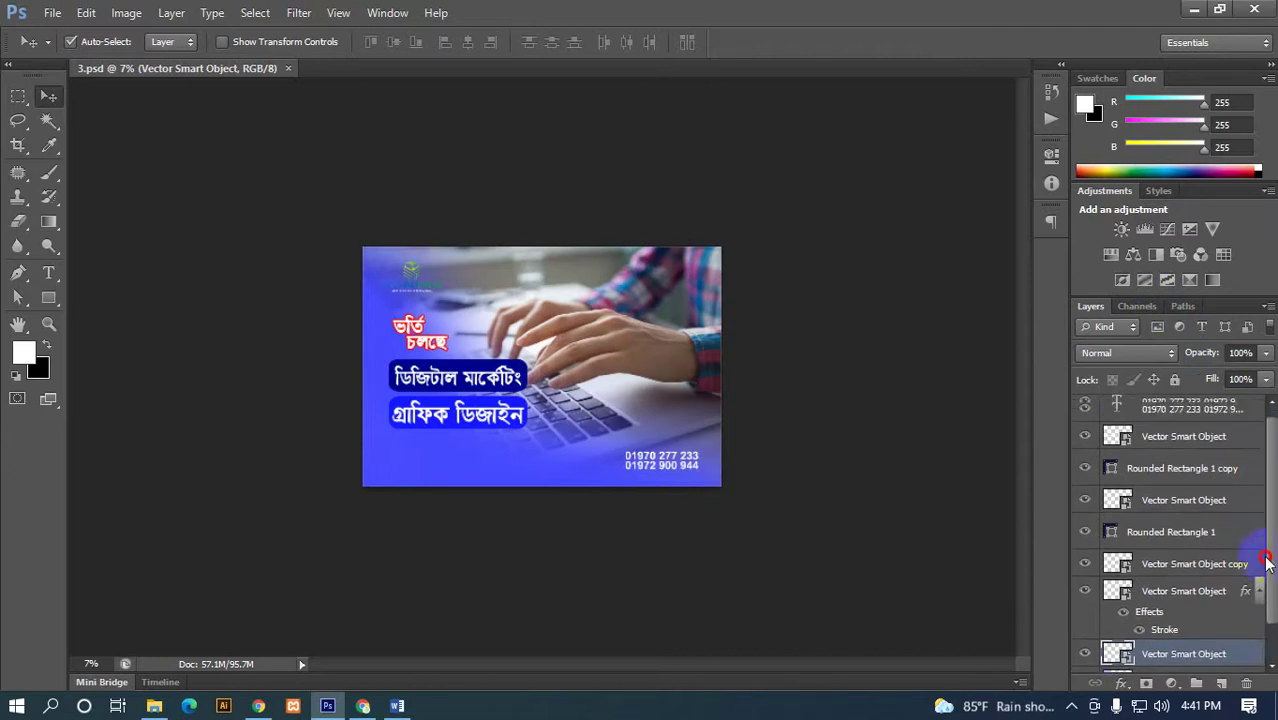
click(1244, 634)
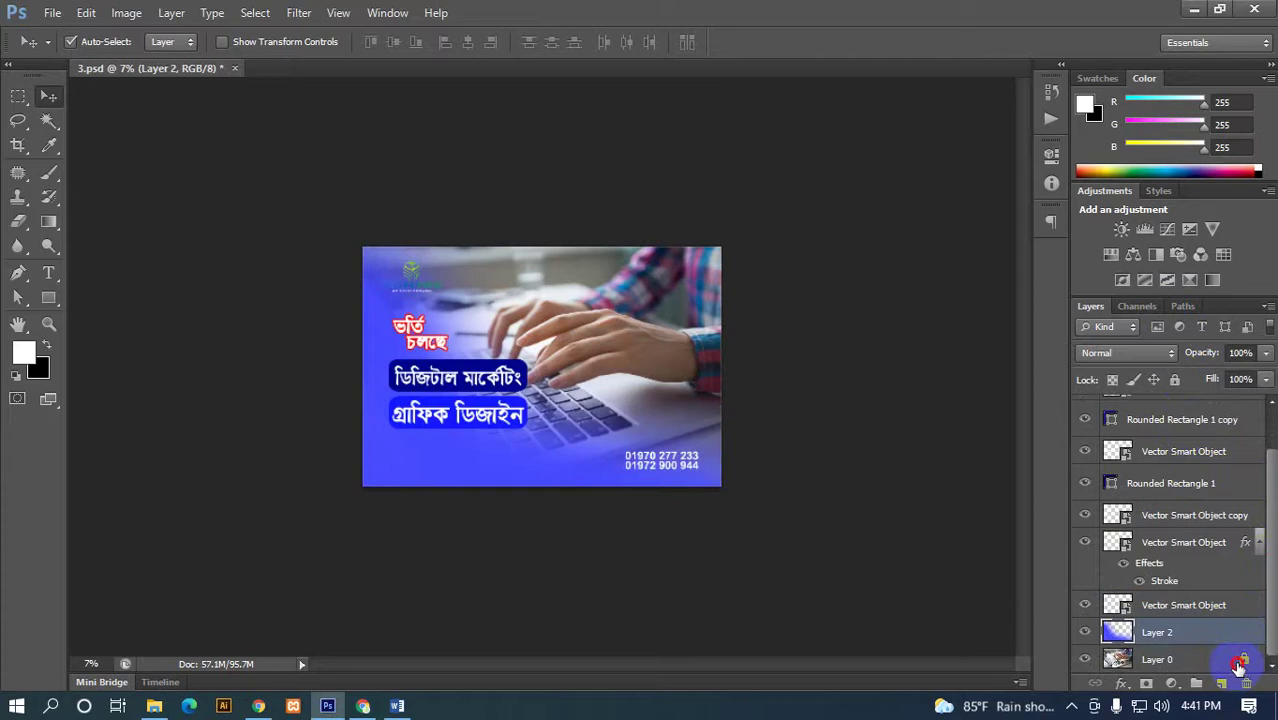
click(1240, 663)
click(1176, 380)
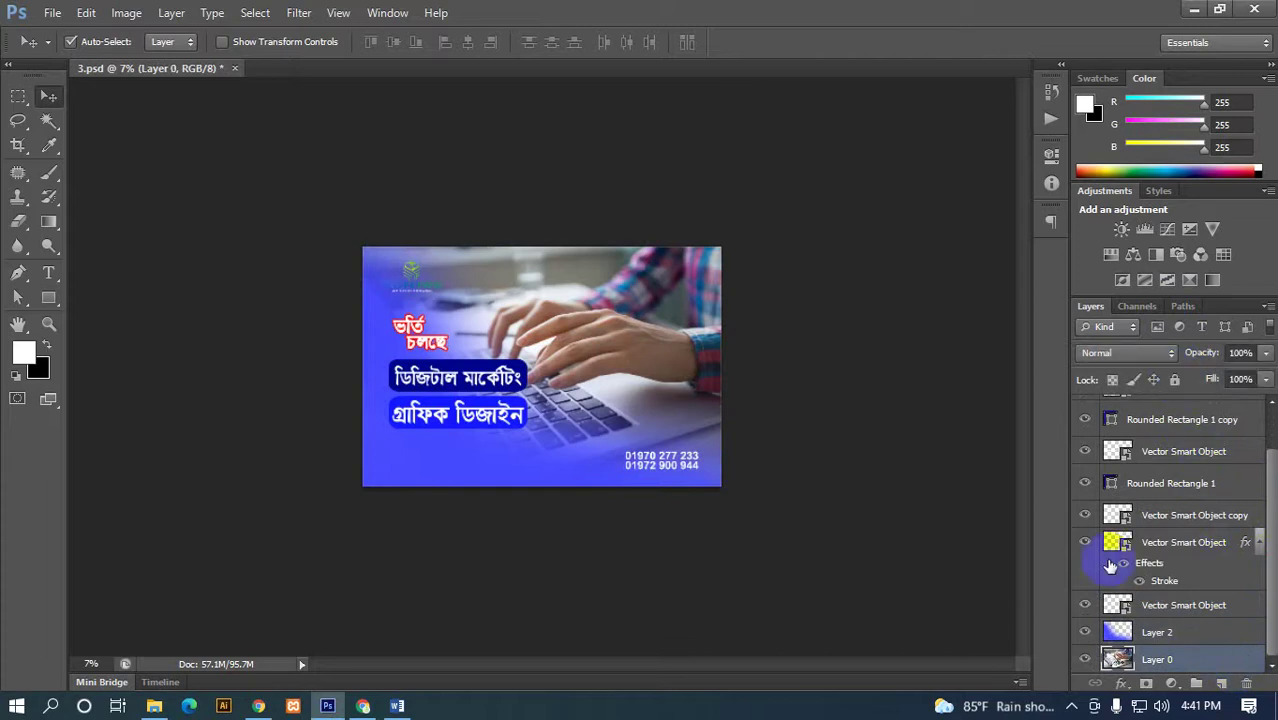
click(765, 608)
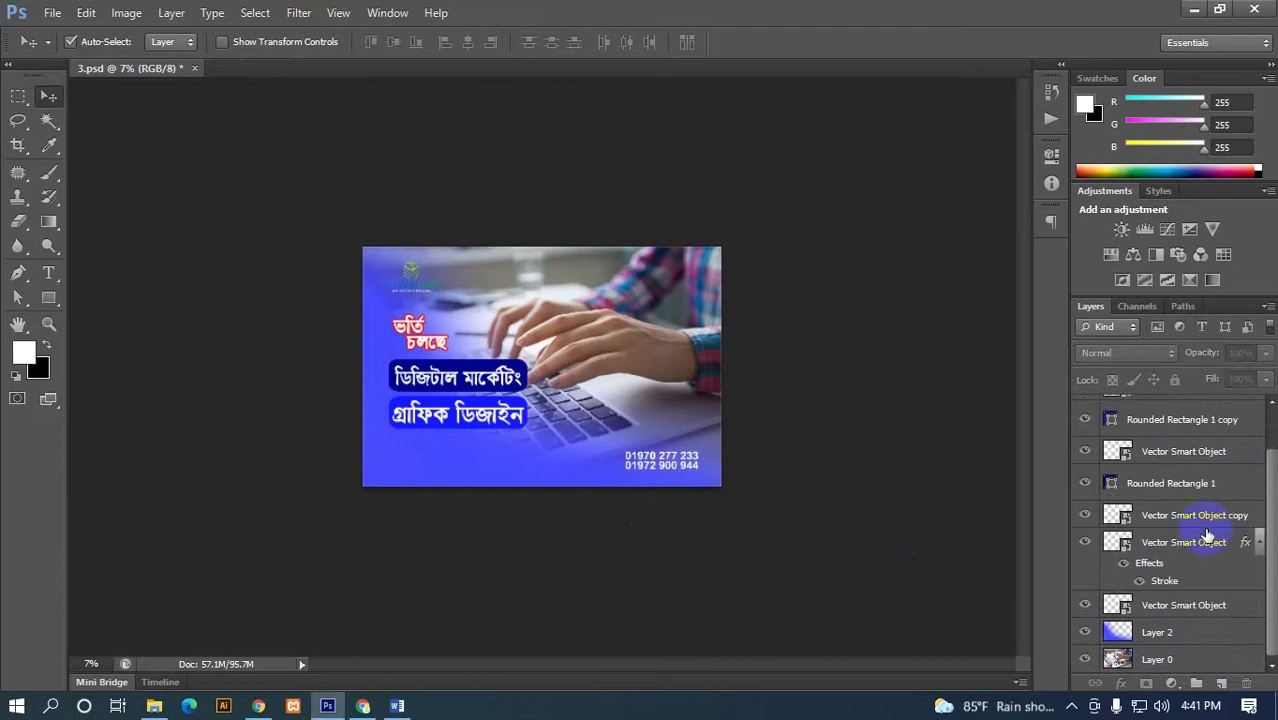
- Inspect the layer stack, selecting the phone-number text and Rounded Rectangle 1 layers
scroll(1200, 525, up, 2)
click(1135, 408)
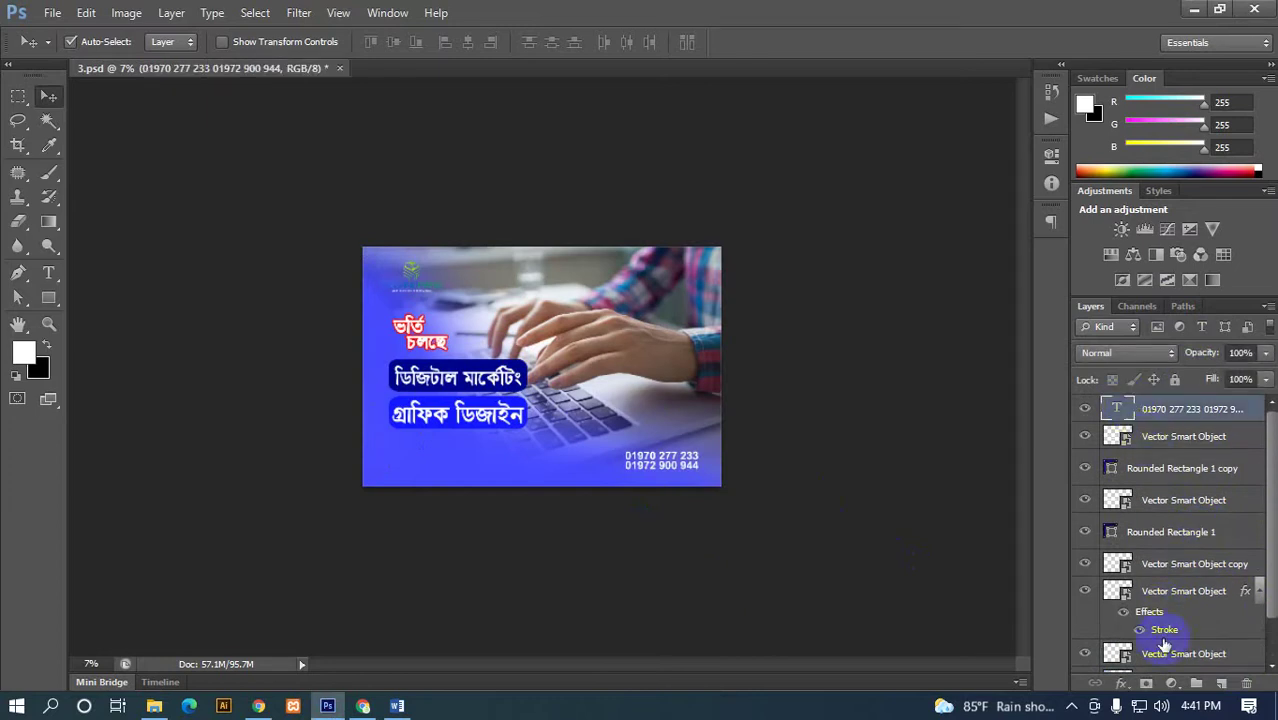
scroll(1176, 570, down, 2)
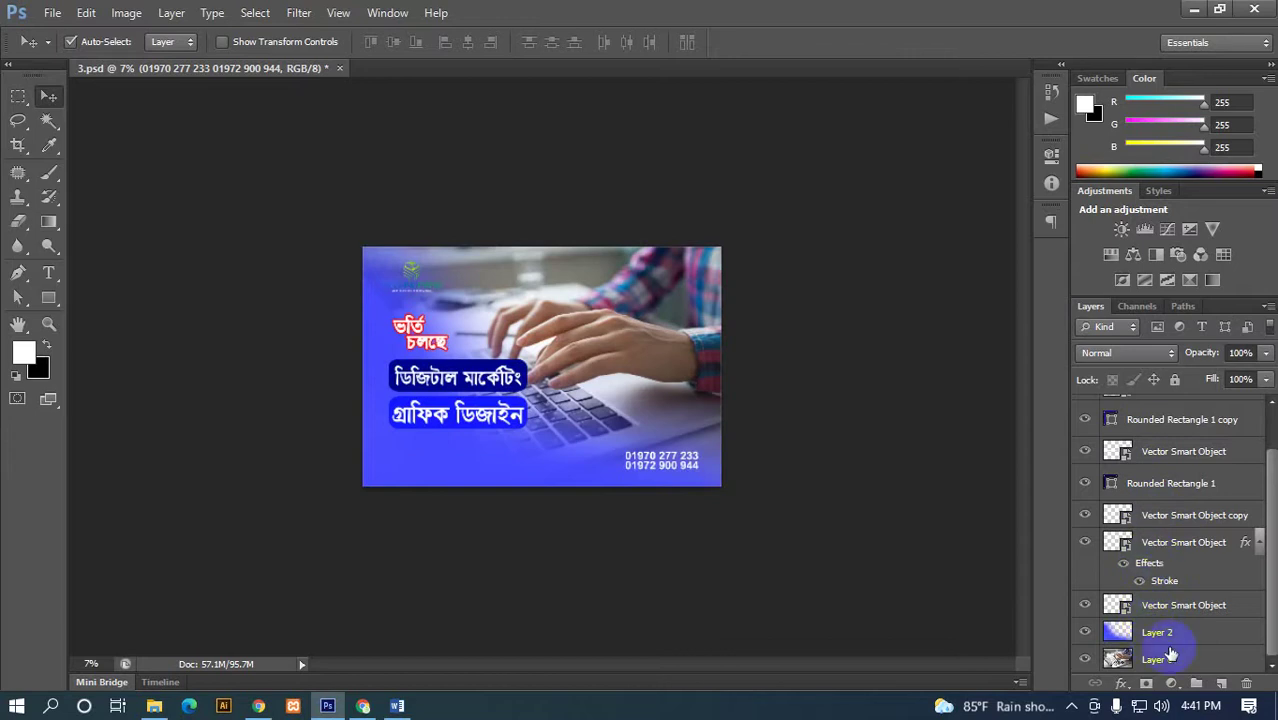
scroll(1167, 581, up, 2)
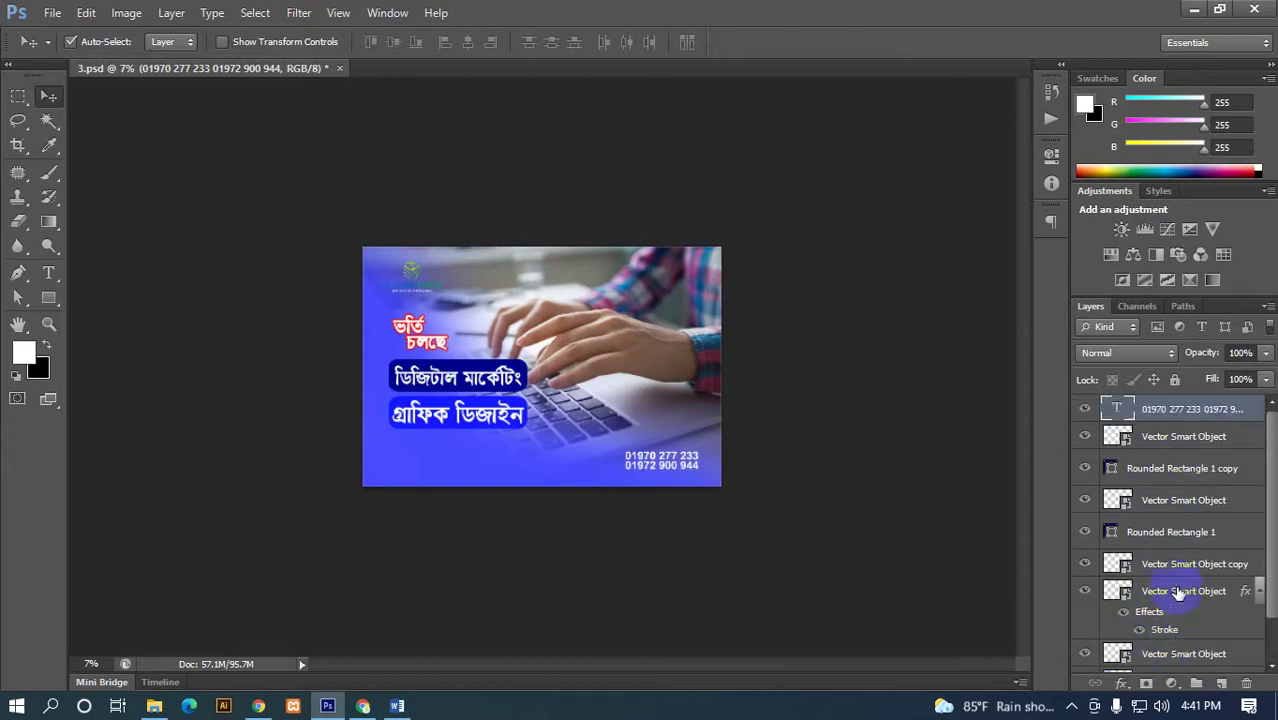
click(1140, 532)
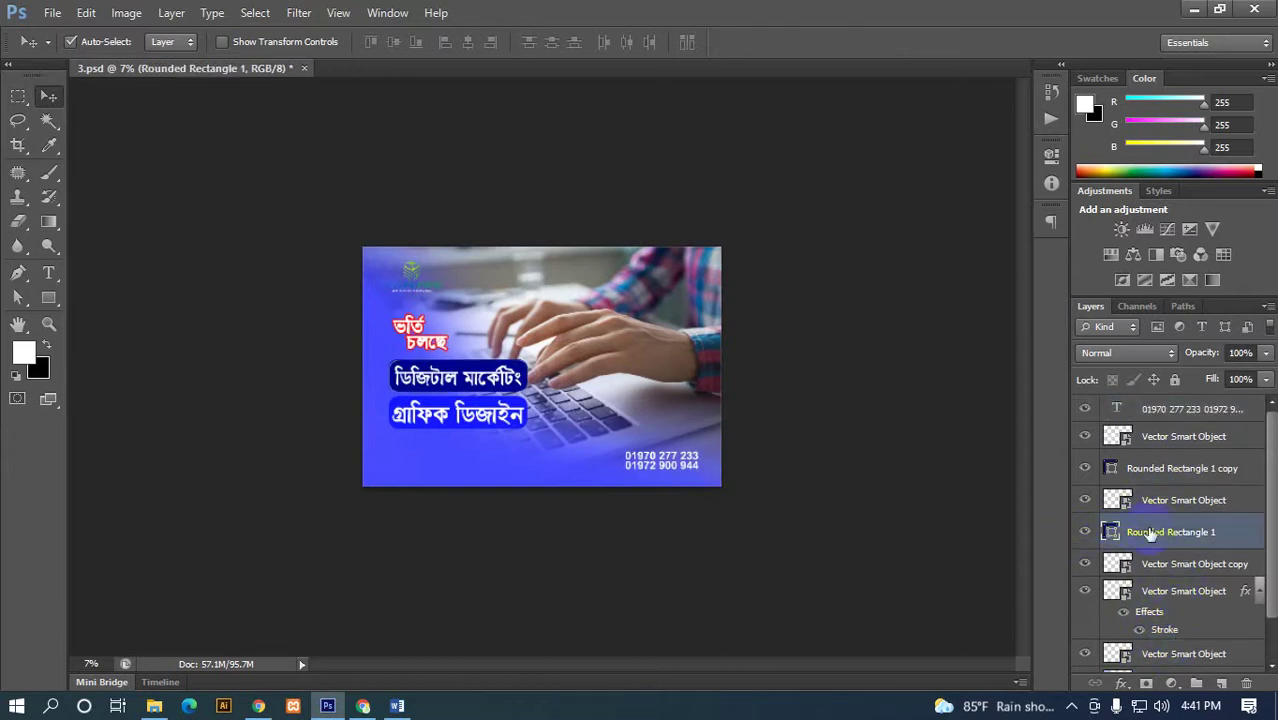
scroll(1125, 530, down, 1)
scroll(1150, 625, up, 1)
scroll(1175, 520, down, 1)
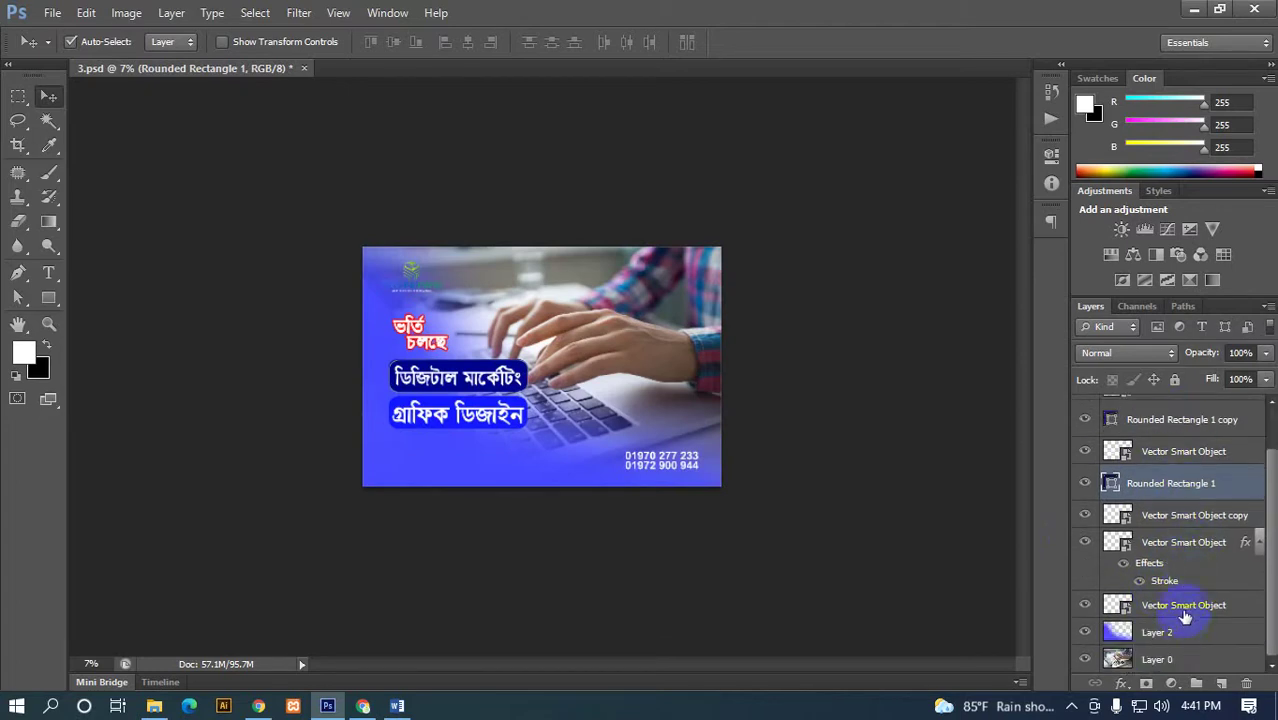
scroll(1185, 600, up, 1)
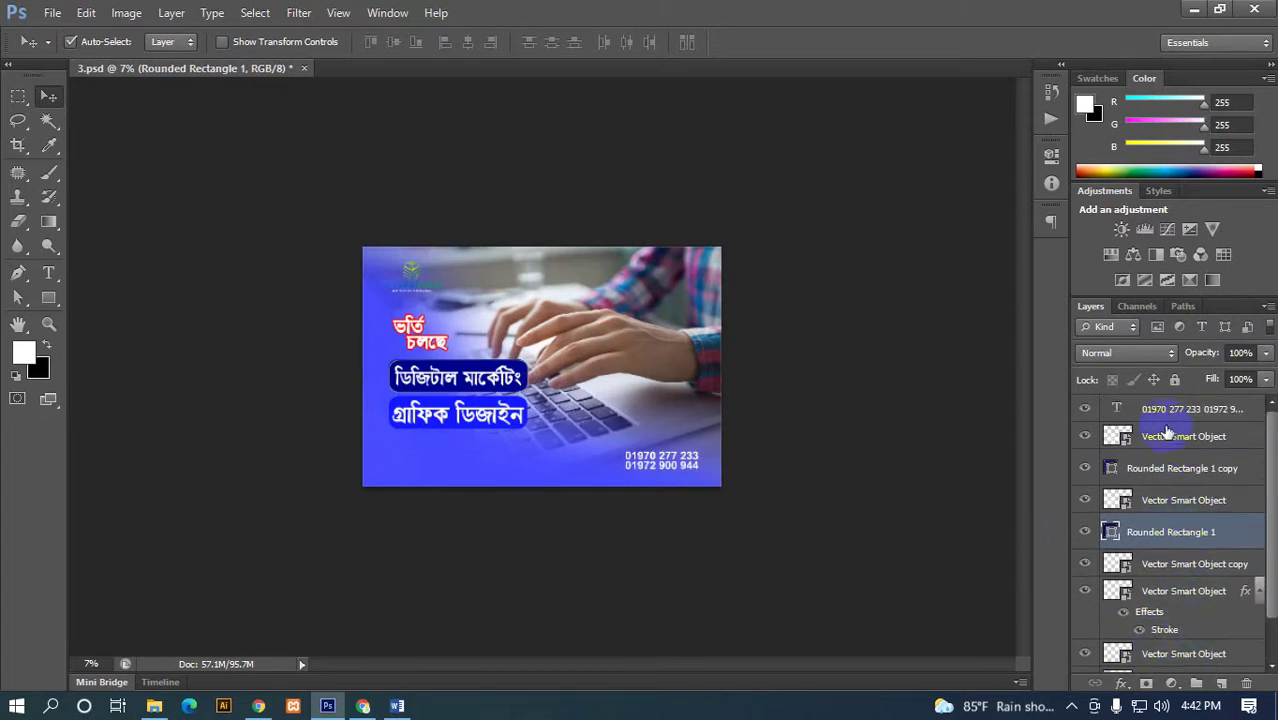
scroll(1172, 500, down, 1)
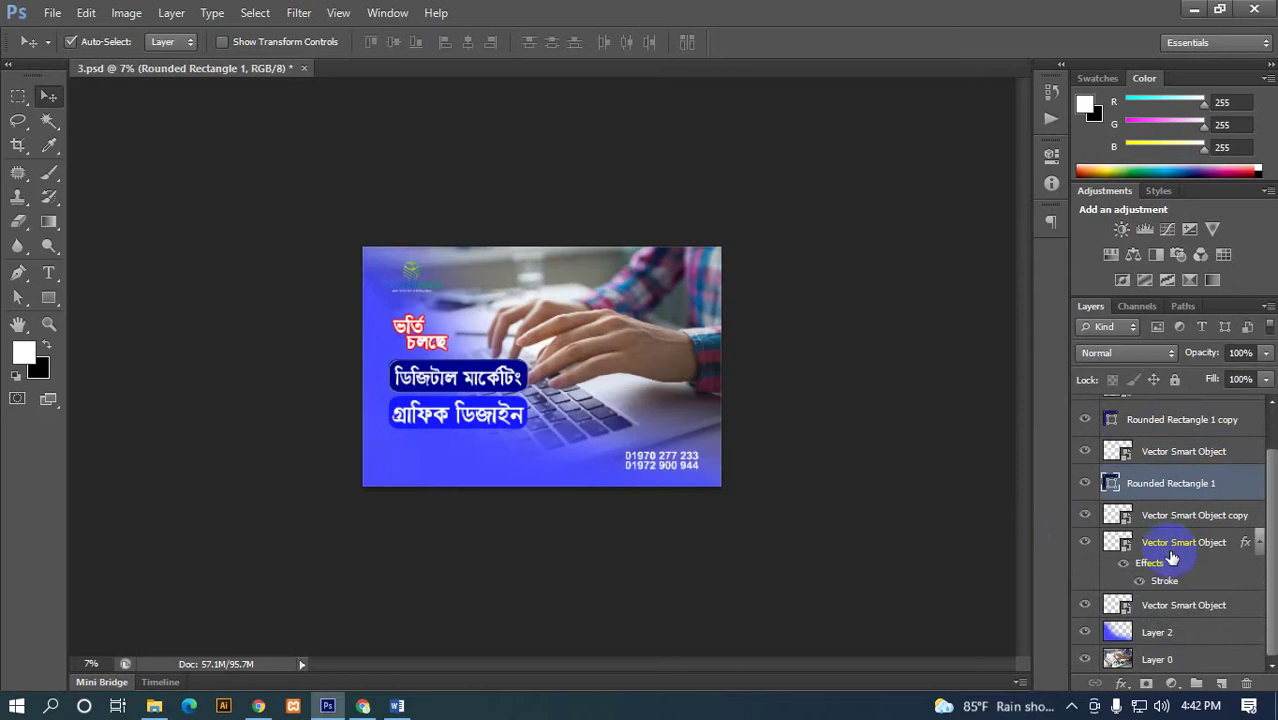
scroll(1172, 557, up, 1)
- Drag the Vector Smart Object layers above Rounded Rectangle 1 copy
click(1150, 409)
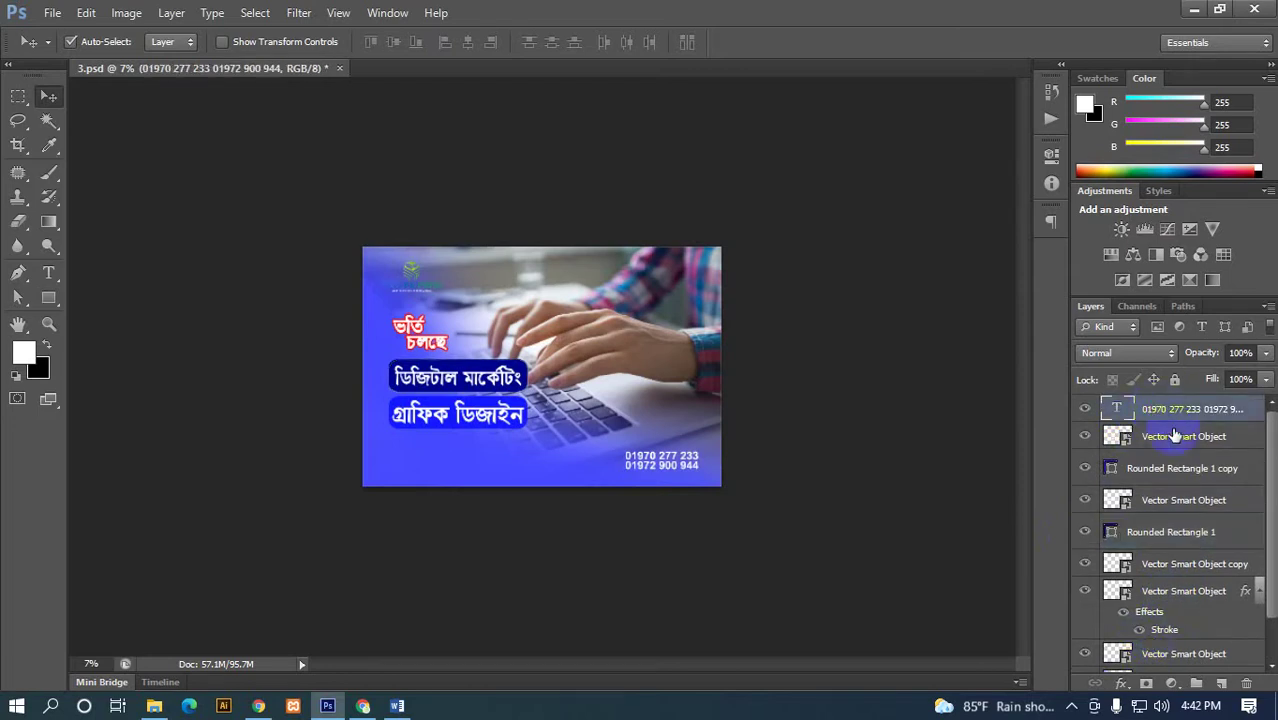
click(1175, 438)
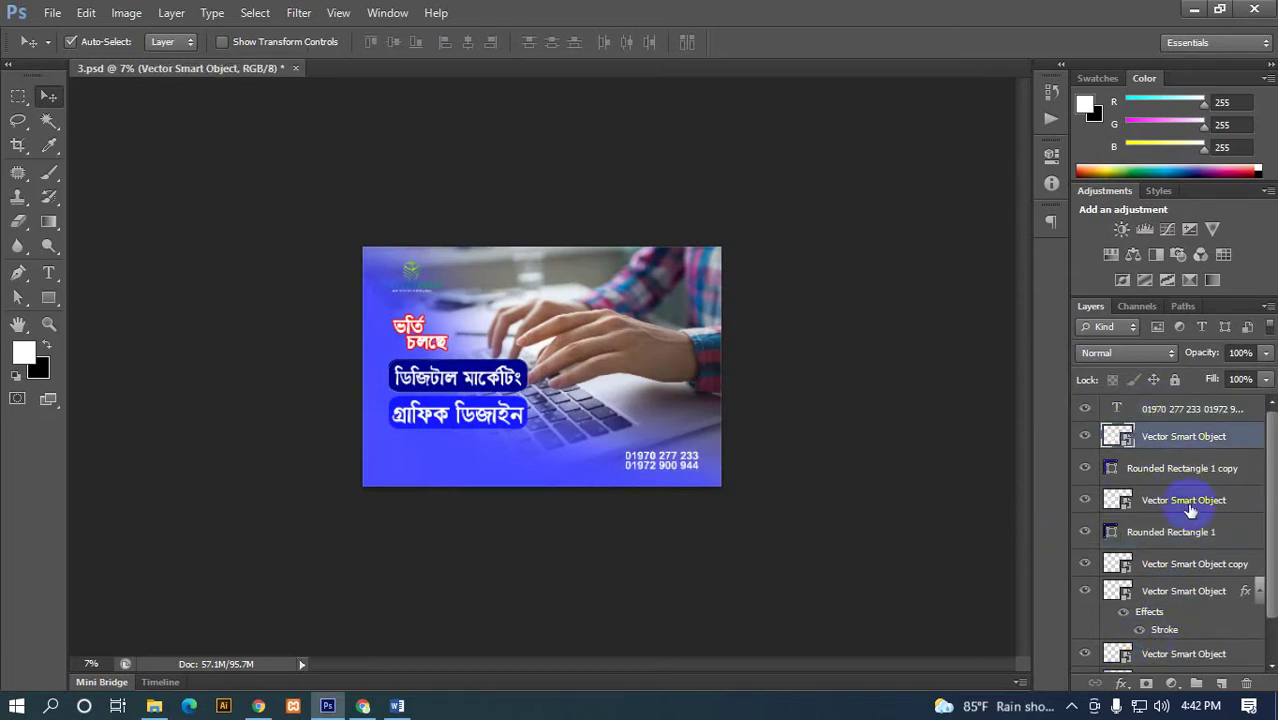
drag(1190, 510, 1150, 468)
drag(1140, 564, 1147, 477)
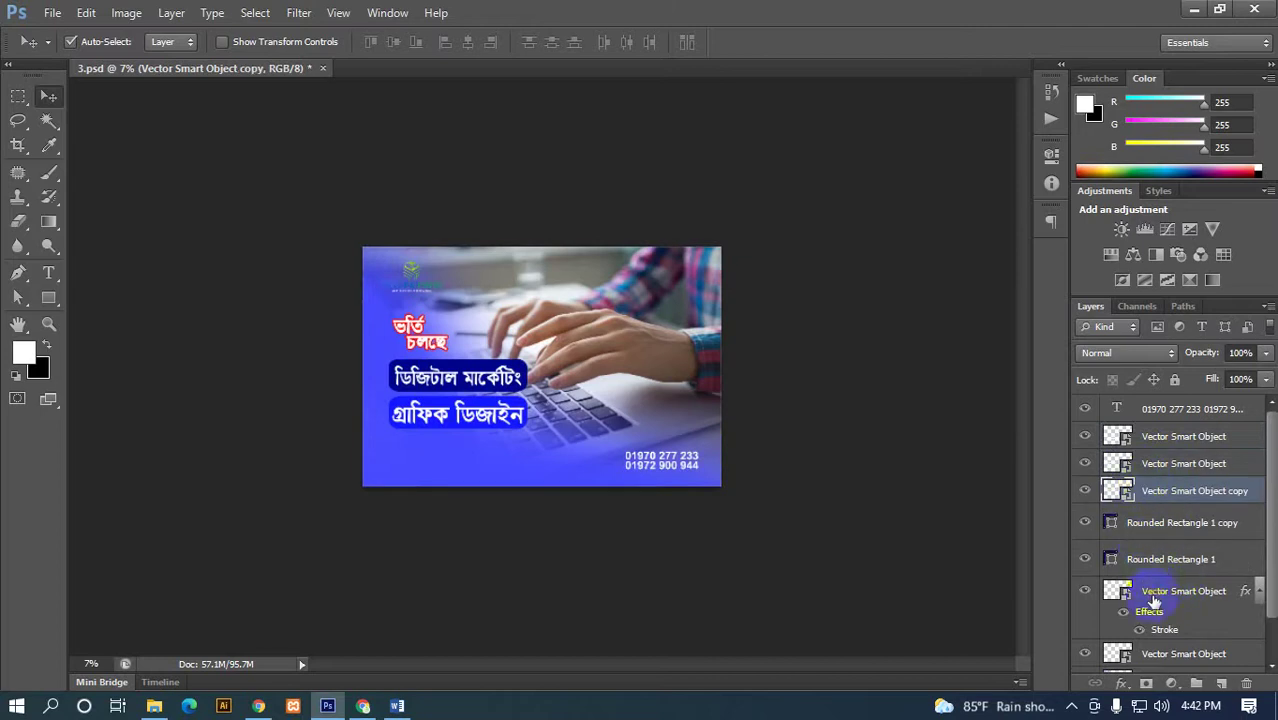
drag(1153, 598, 1141, 508)
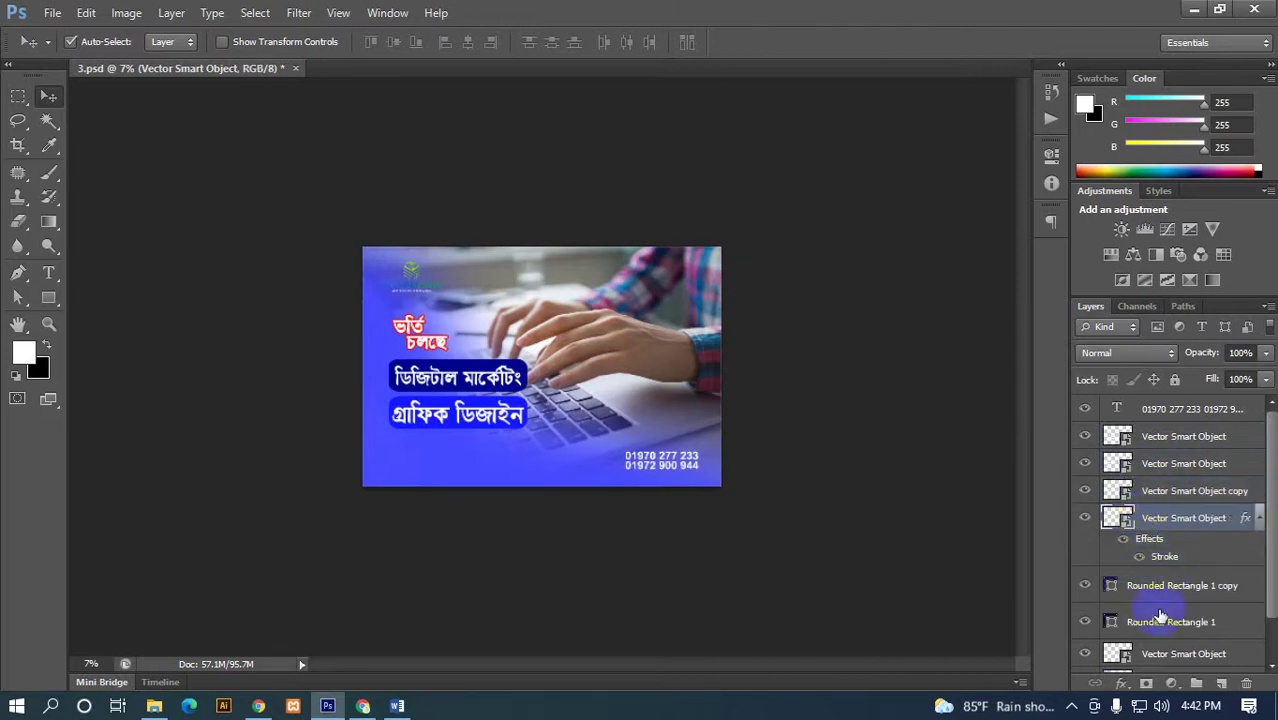
scroll(1160, 617, down, 2)
drag(1160, 610, 1138, 524)
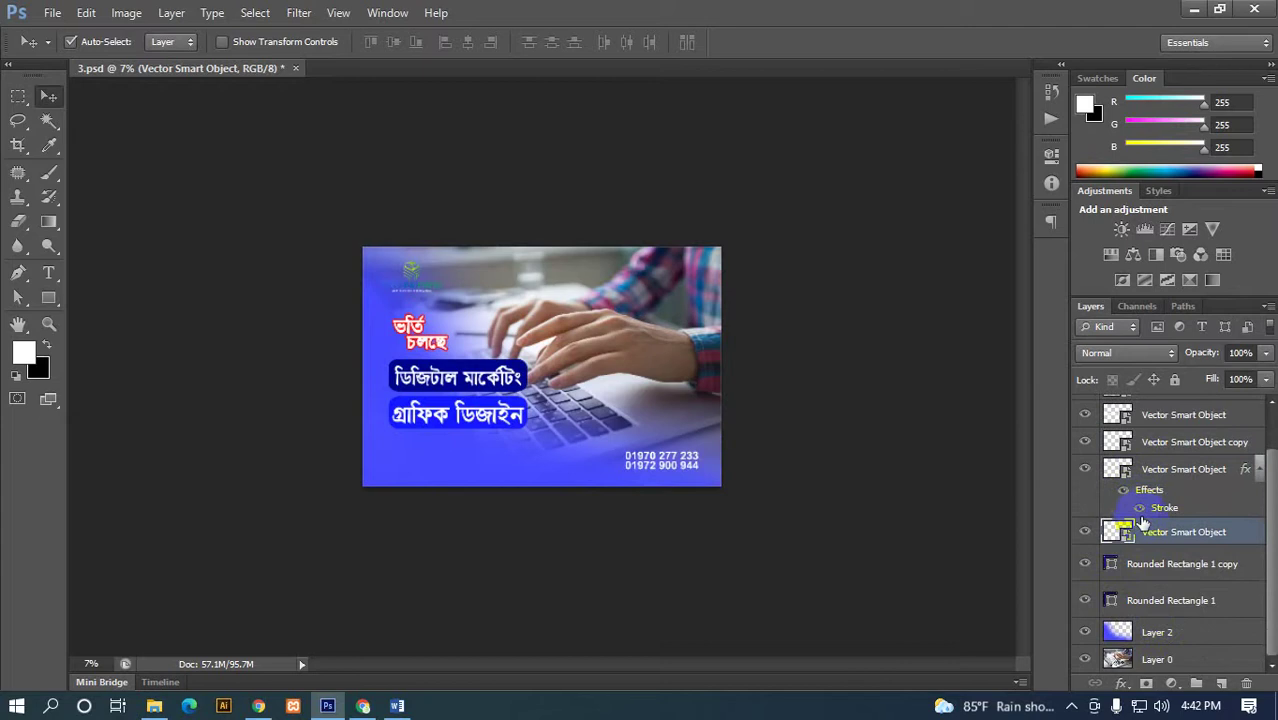
scroll(1138, 524, up, 2)
click(1172, 408)
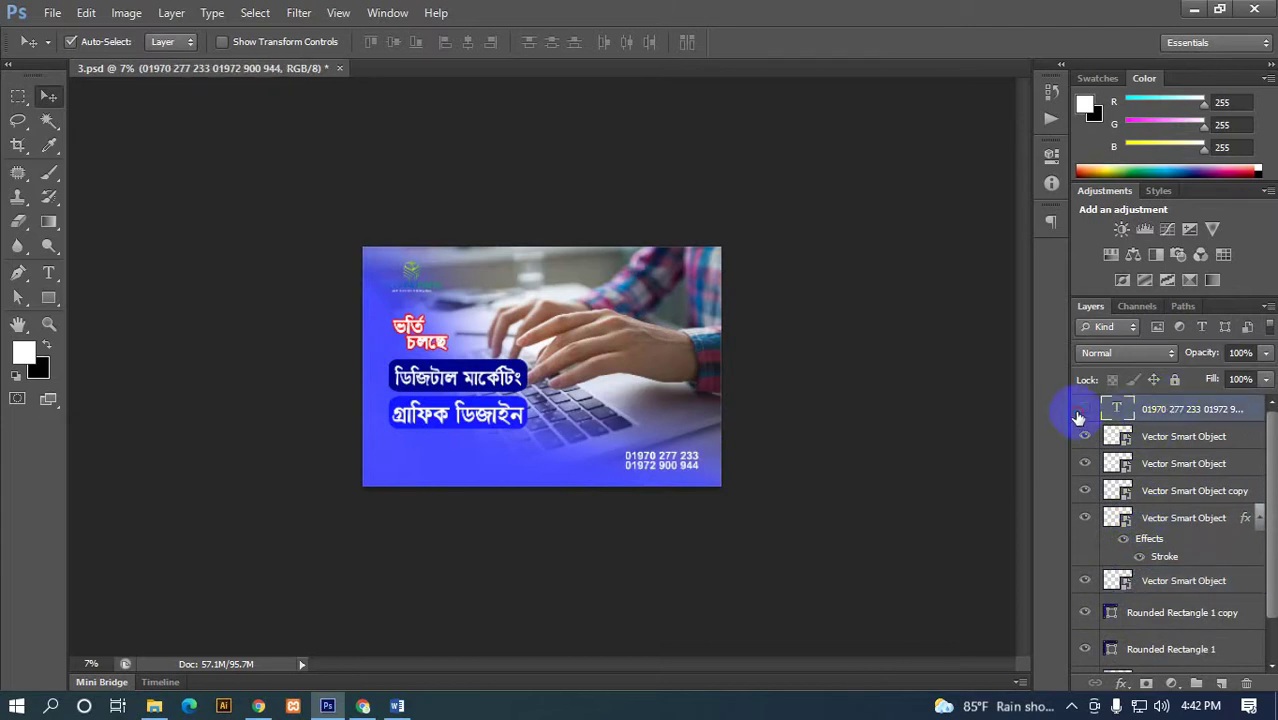
- Group the phone-number text layer, collapse the group and name it Contact
click(1082, 410)
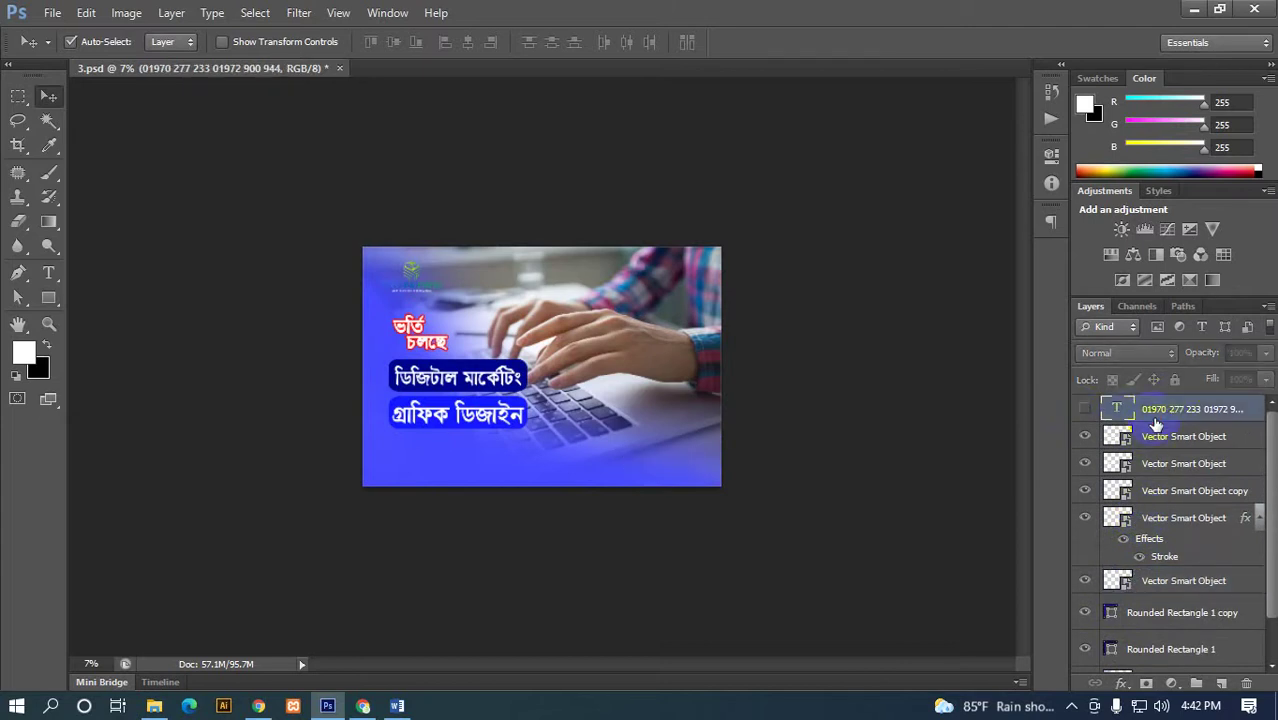
click(1084, 408)
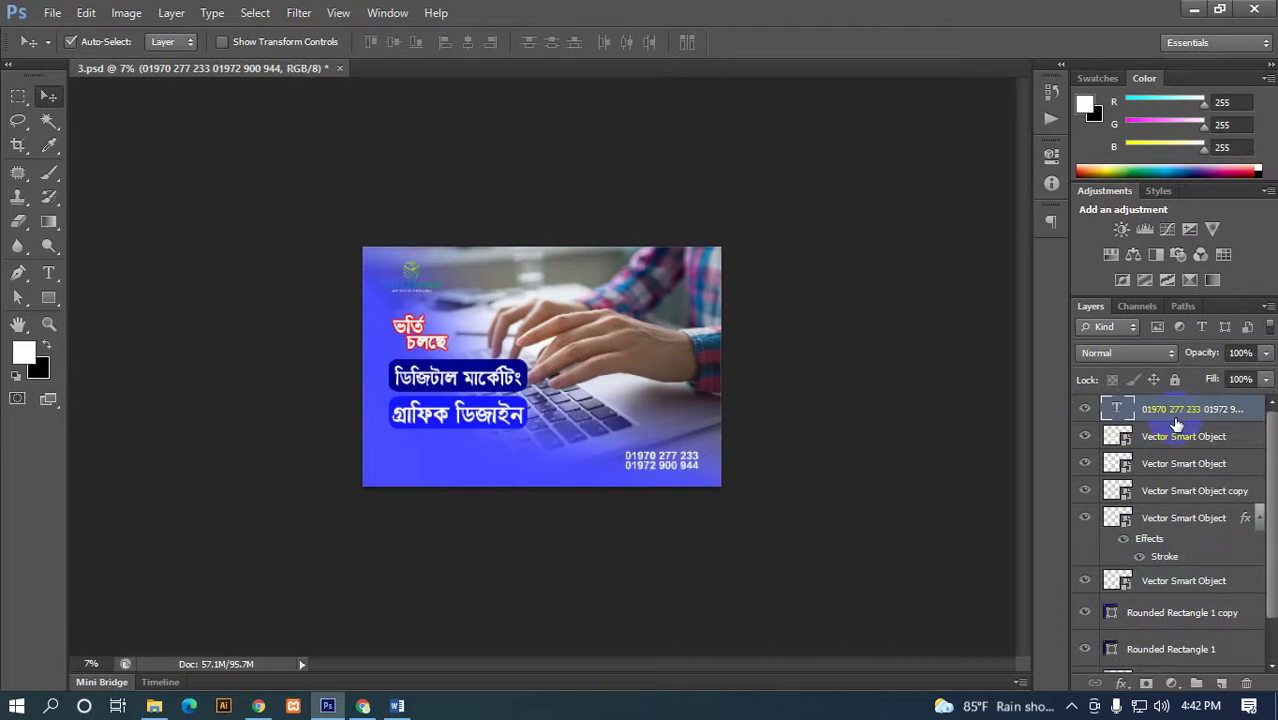
key(ctrl+g)
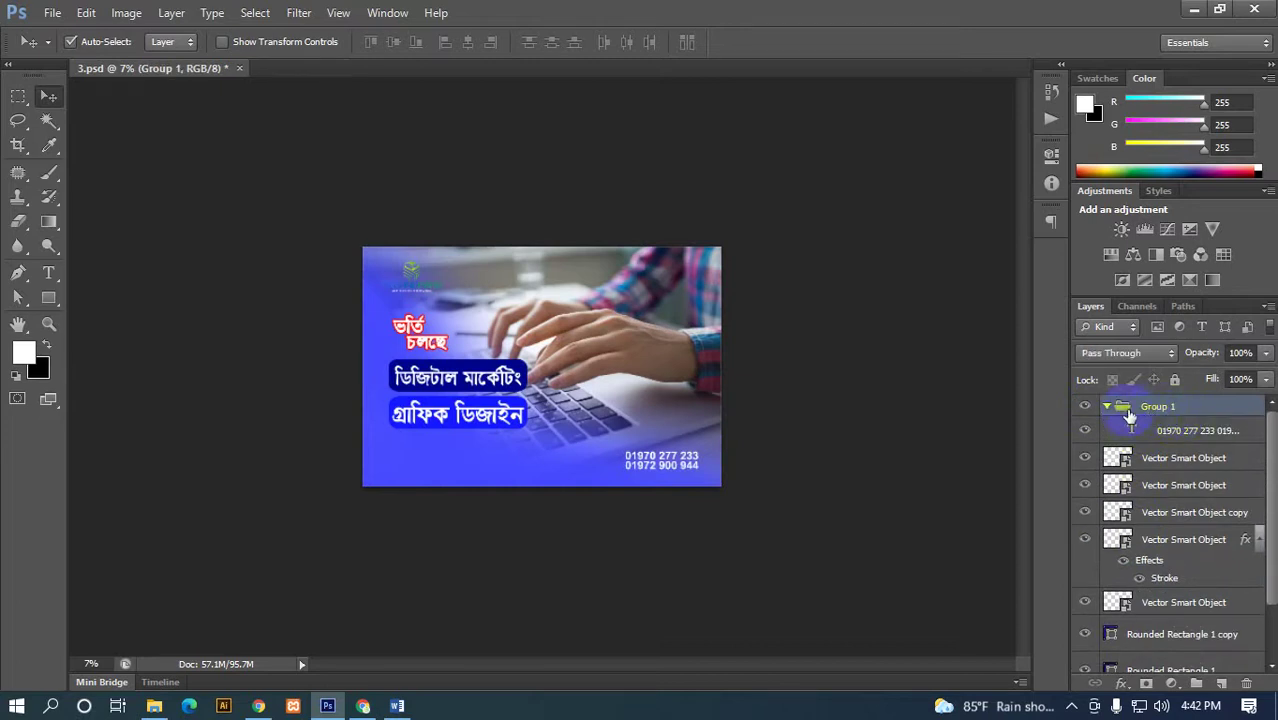
click(1106, 407)
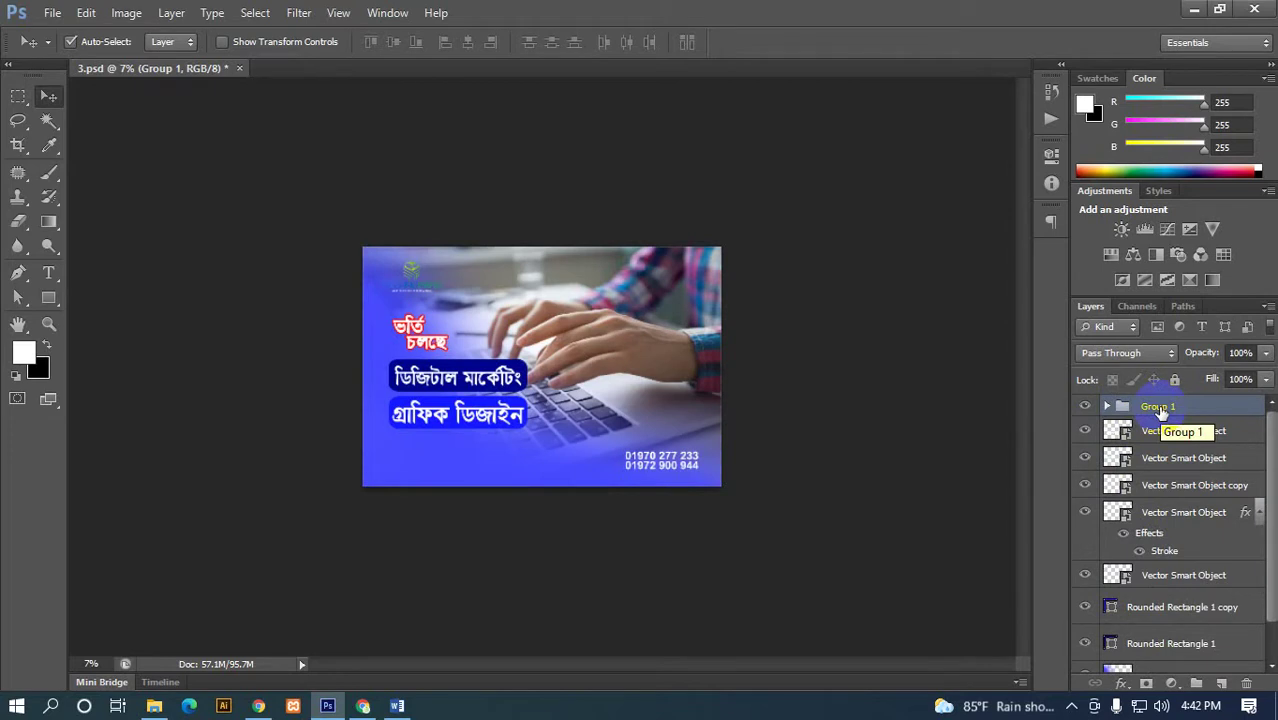
double_click(1158, 408)
text(Contact)
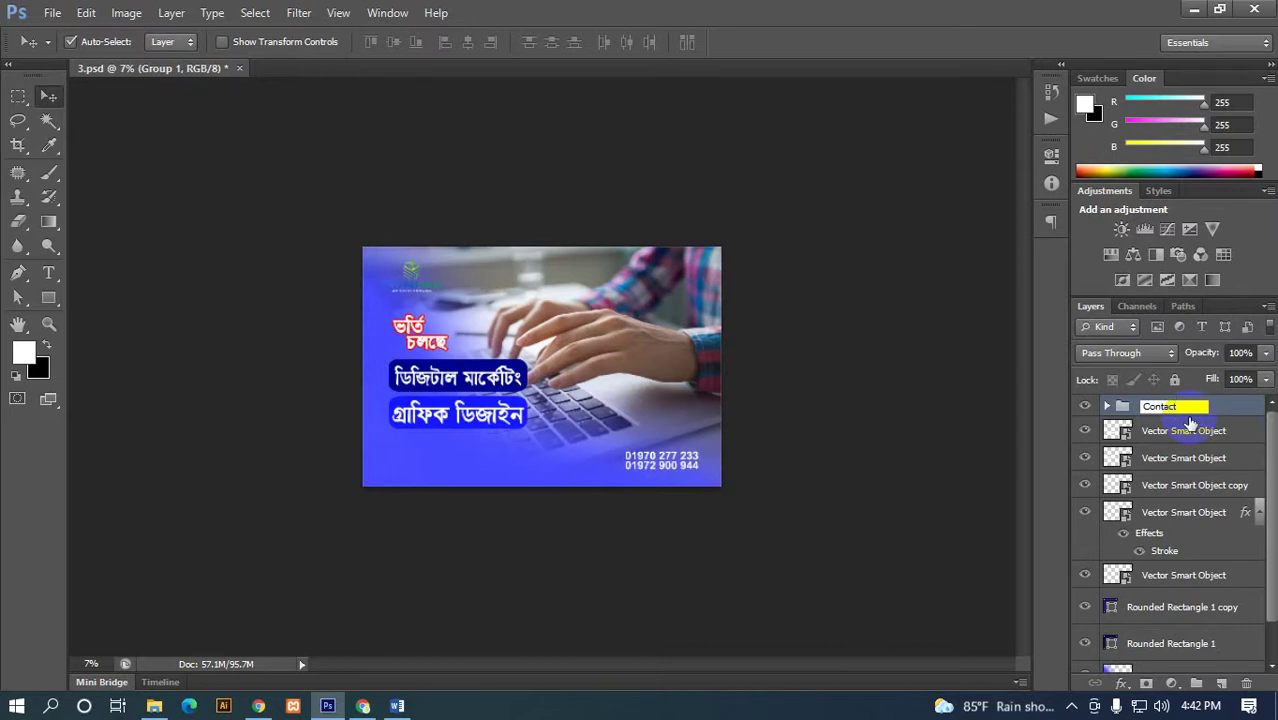
key(Return)
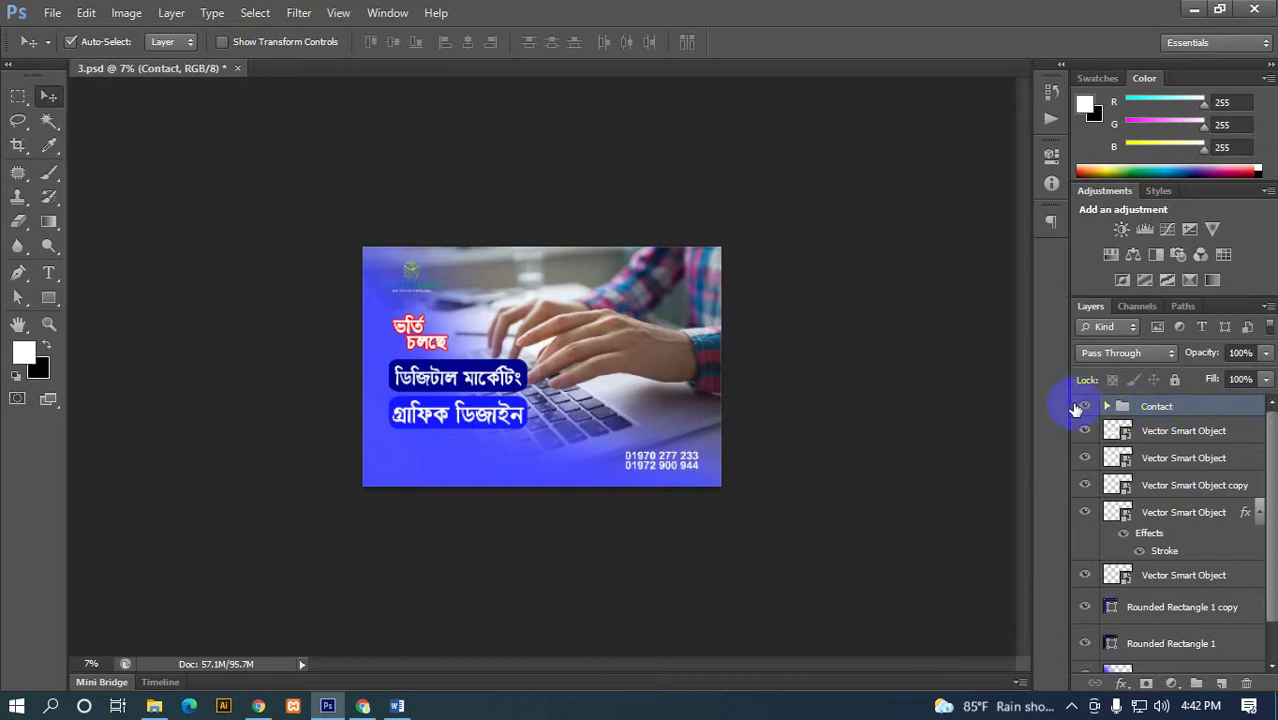
- Toggle the Vector Smart Object layers' visibility to identify each banner element
click(1184, 434)
click(1084, 434)
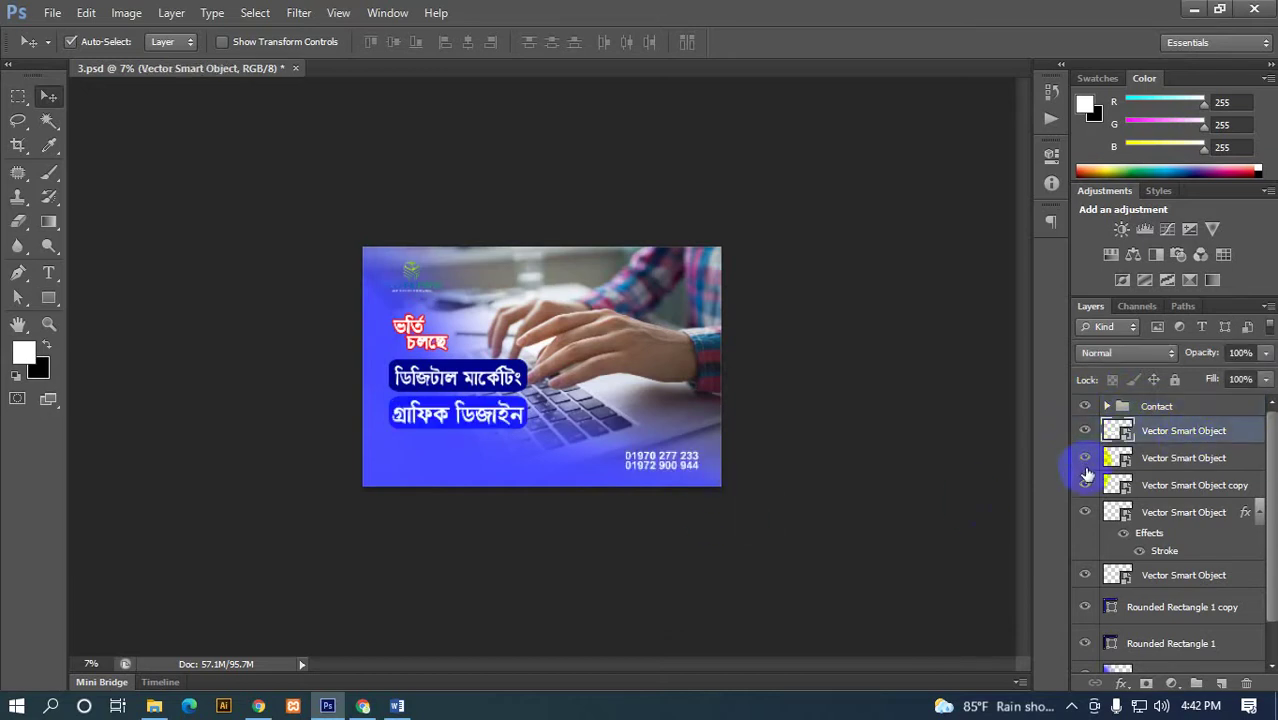
click(1085, 462)
click(1085, 487)
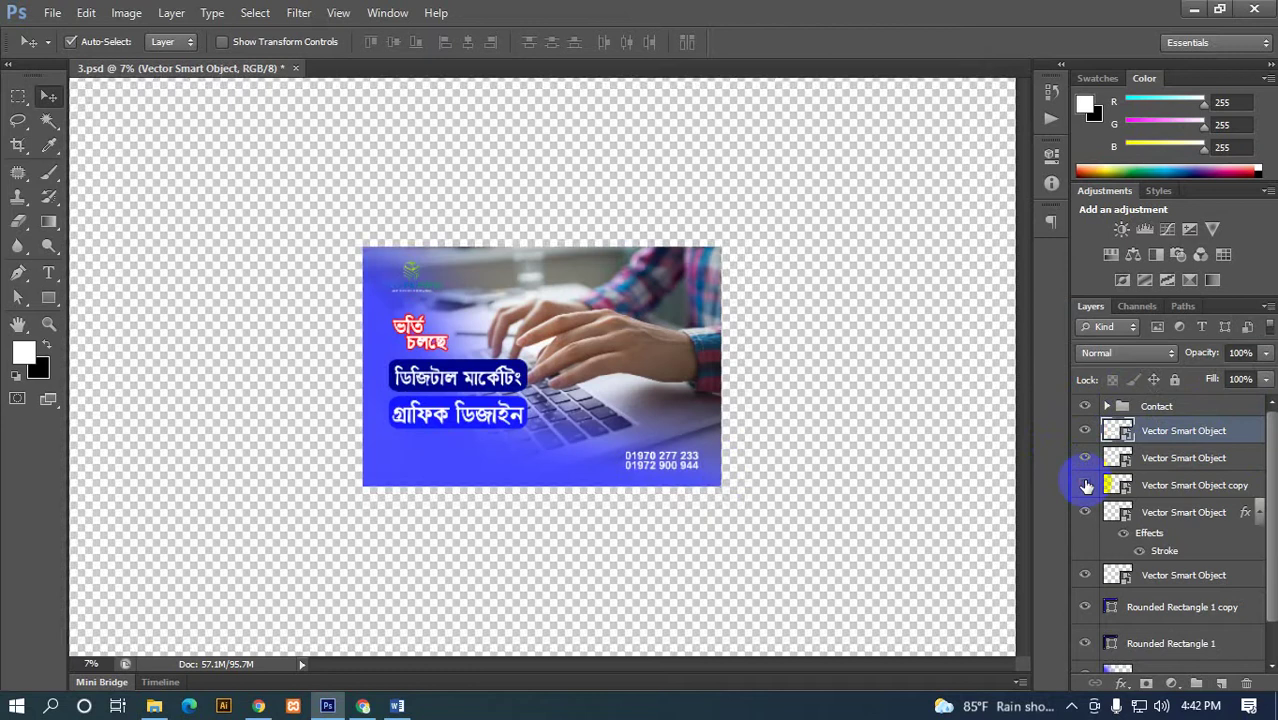
click(1089, 512)
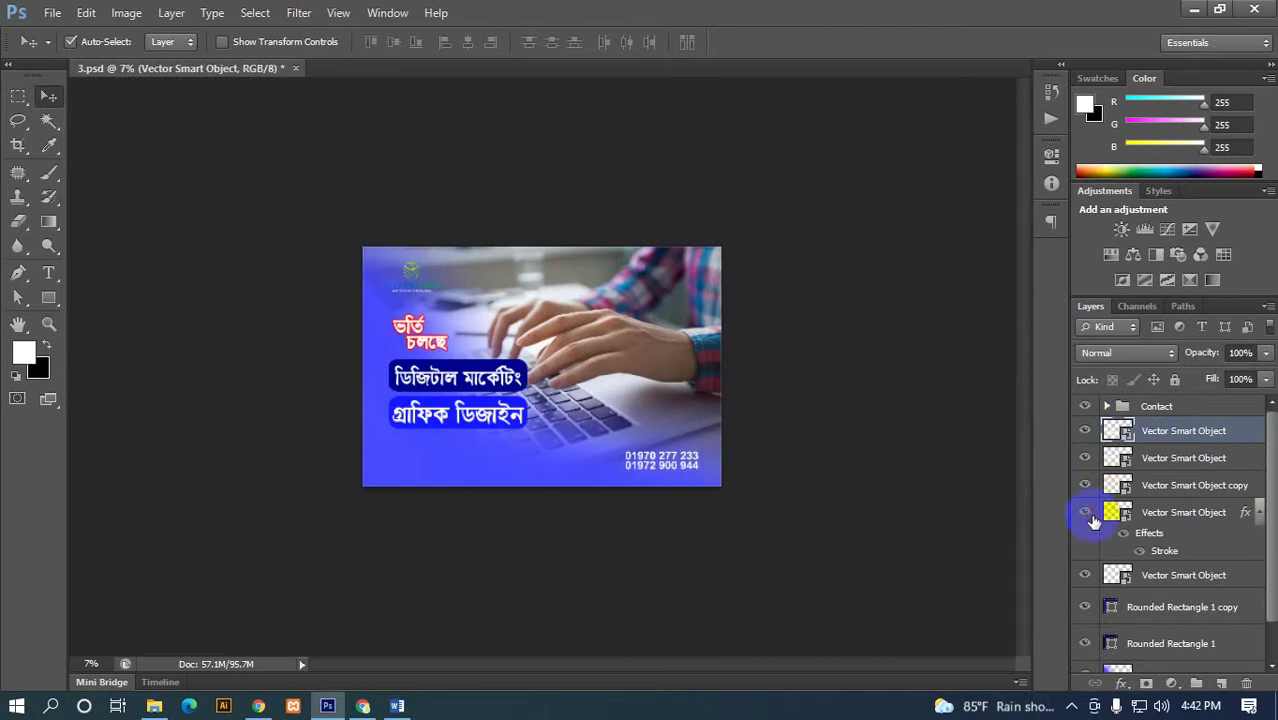
- Group the five selected smart object layers into a group named Services
ctrl+click(1168, 514)
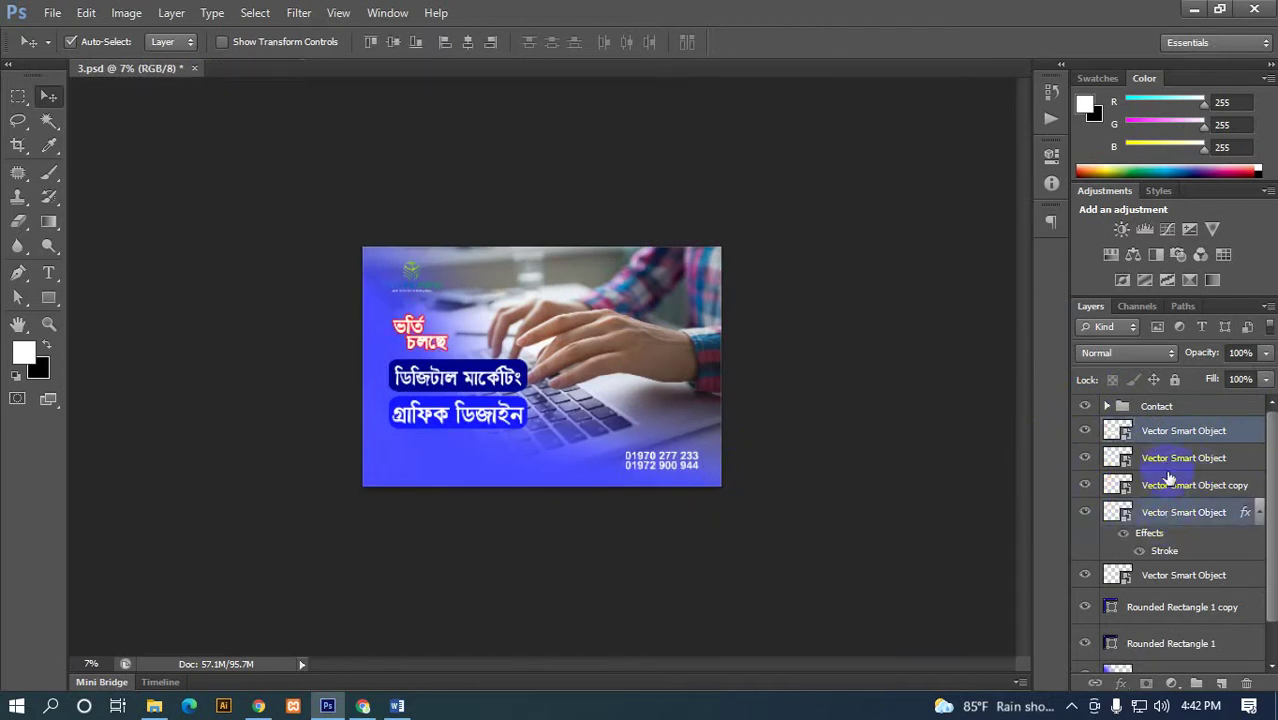
ctrl+click(1170, 485)
ctrl+click(1174, 457)
key(ctrl+g)
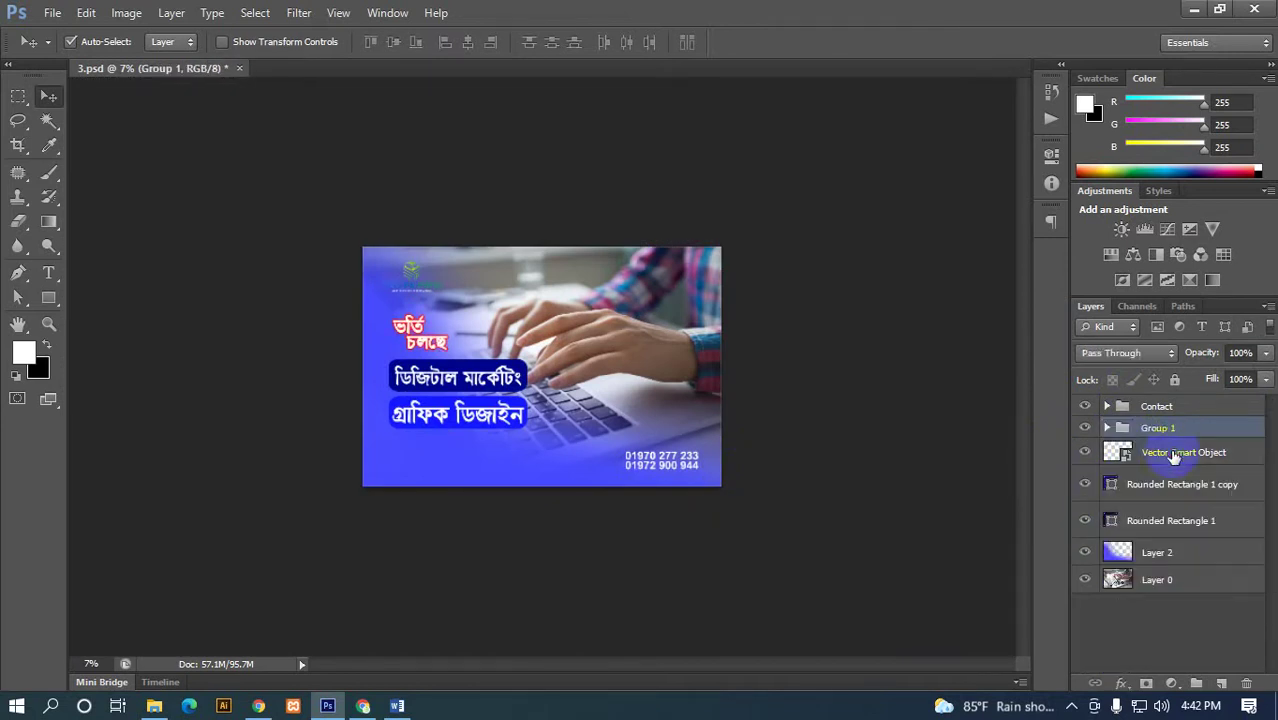
double_click(1158, 428)
text(Services)
key(Return)
click(1085, 429)
click(1085, 429)
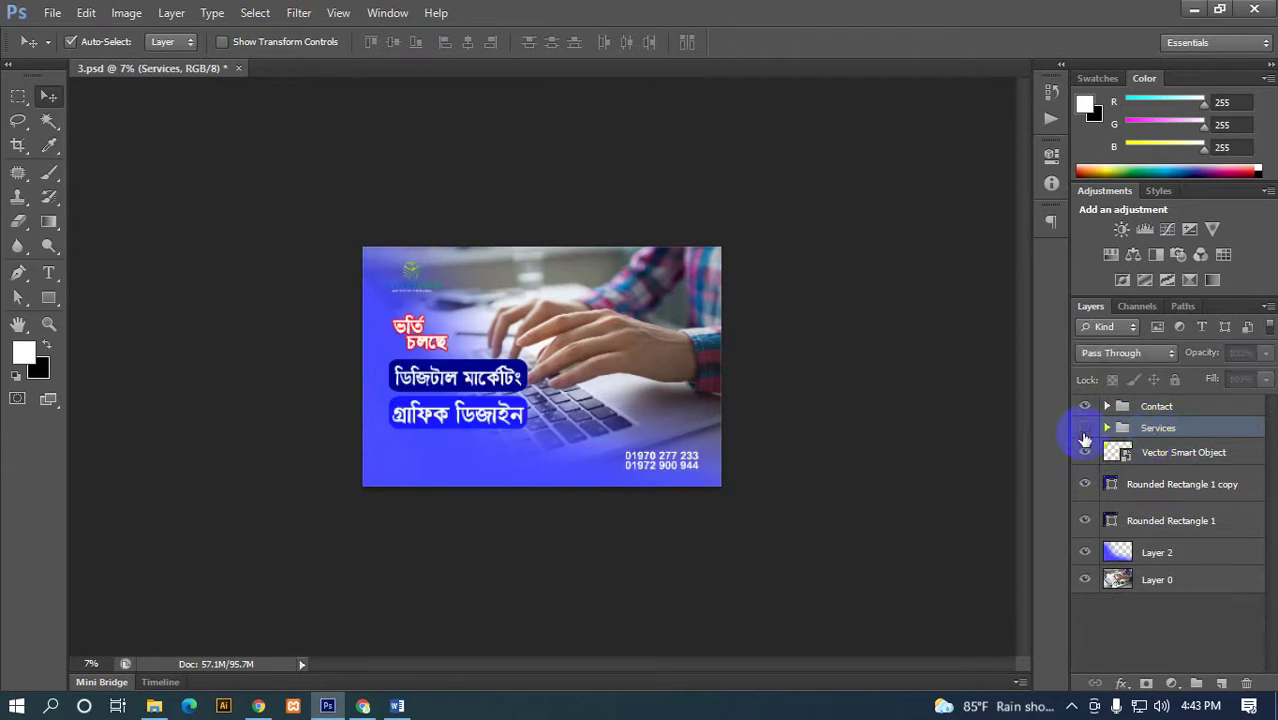
click(1170, 455)
- Move the remaining smart object to the top of the stack and rename it Logo
click(1084, 460)
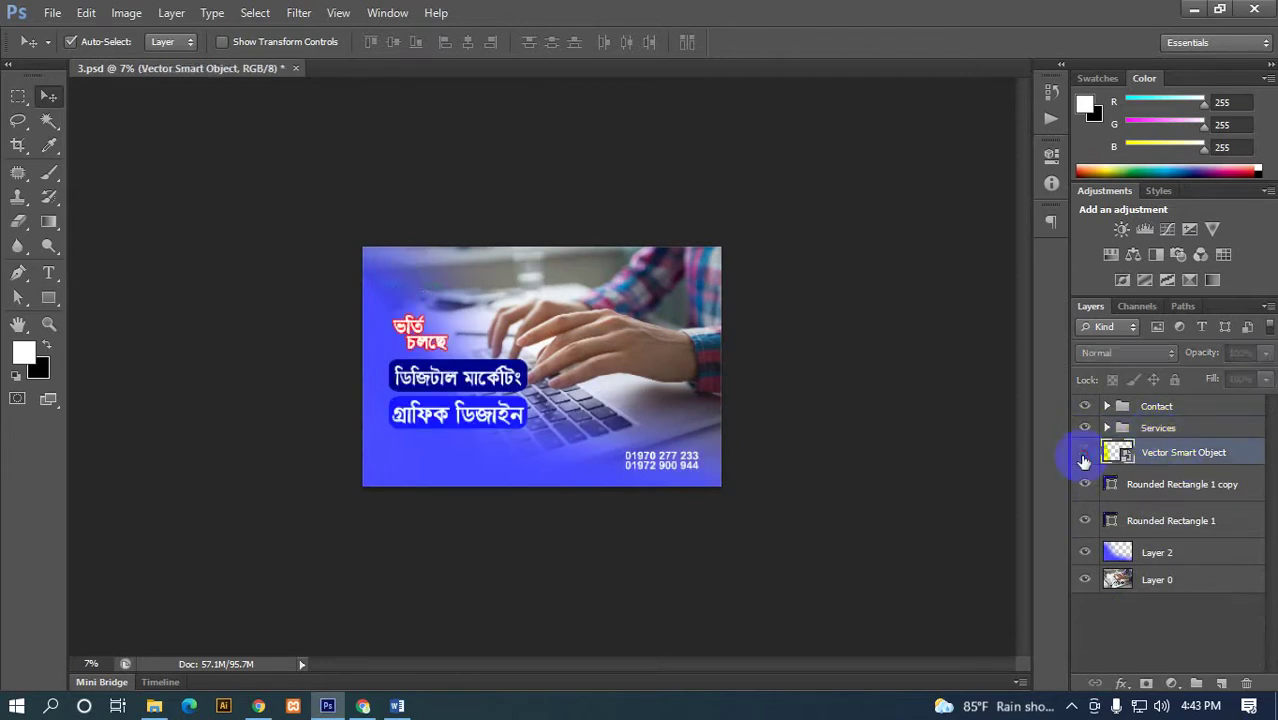
drag(1180, 448, 1157, 410)
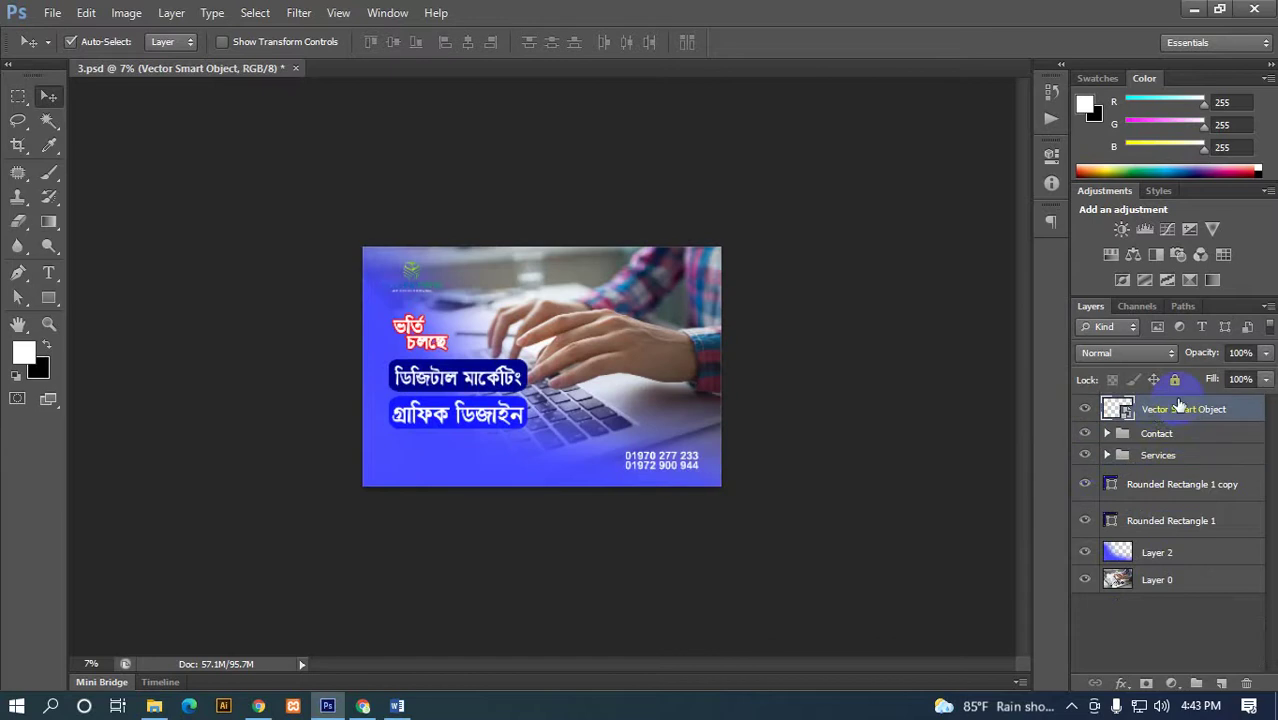
double_click(1156, 410)
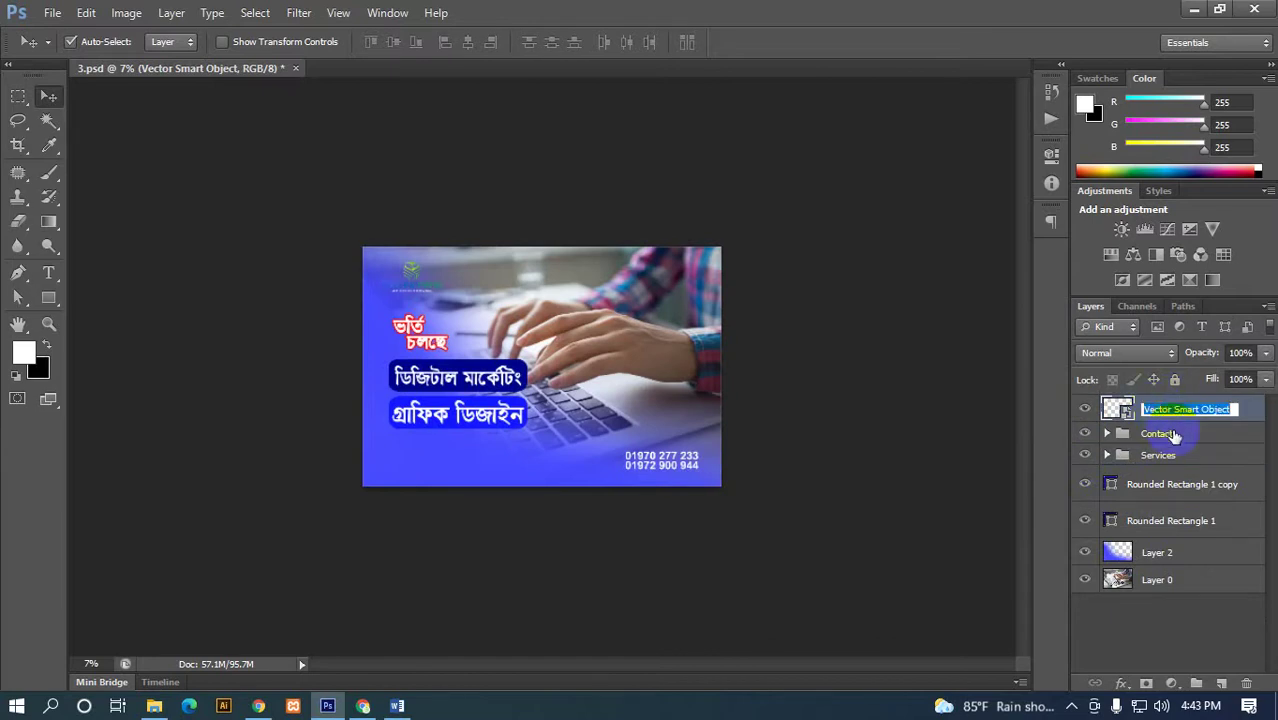
text(Logo)
key(Return)
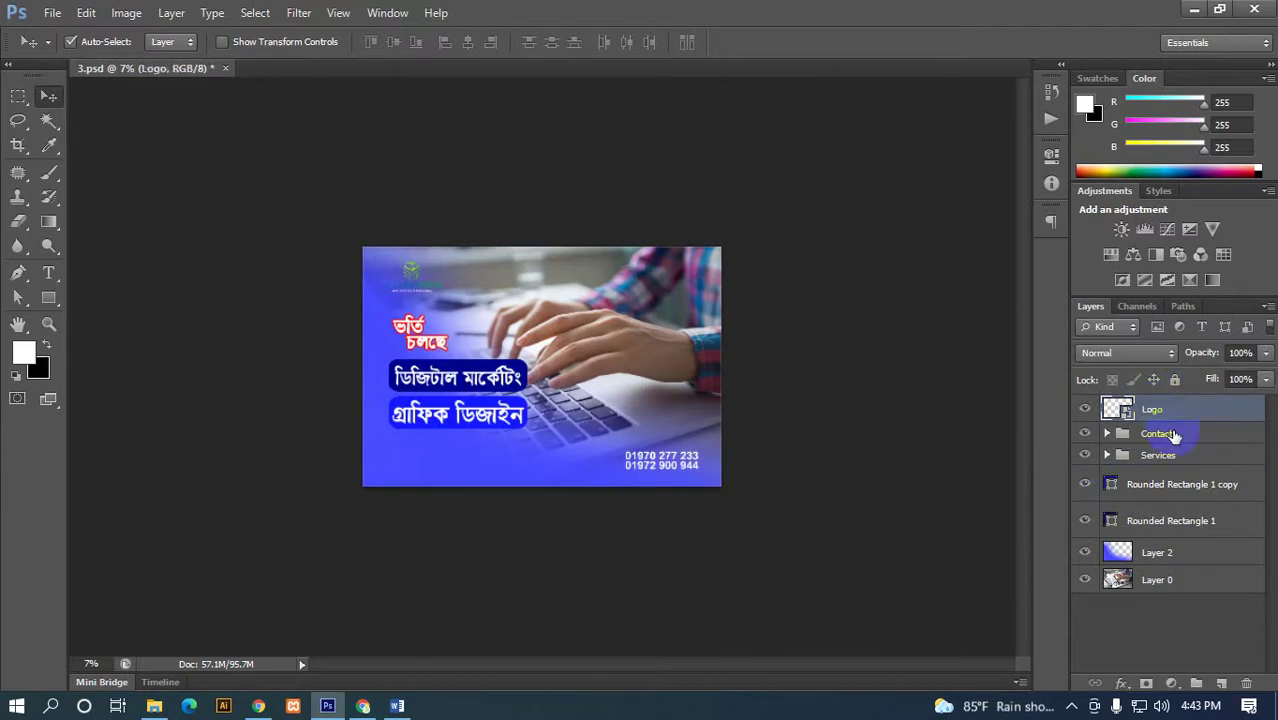
- Group Layer 2, Rounded Rectangle 1 and Rounded Rectangle 1 copy into a group named Design
click(1092, 490)
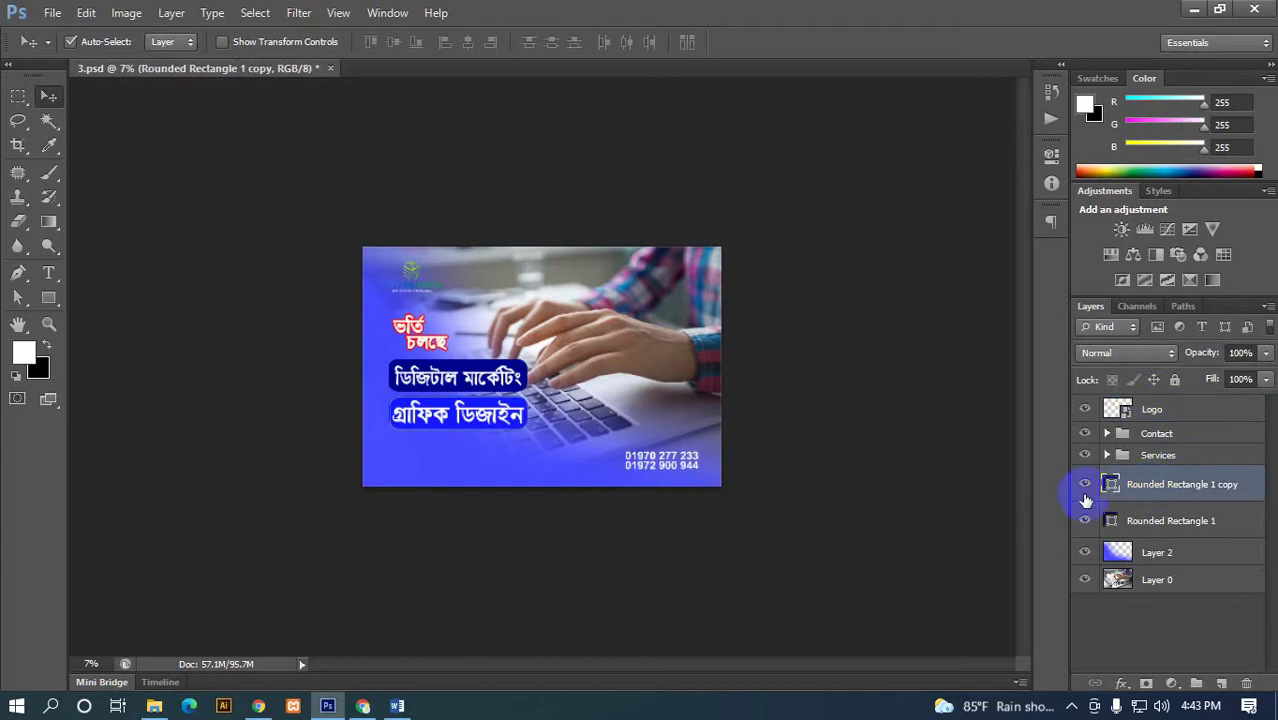
click(1084, 485)
click(1084, 520)
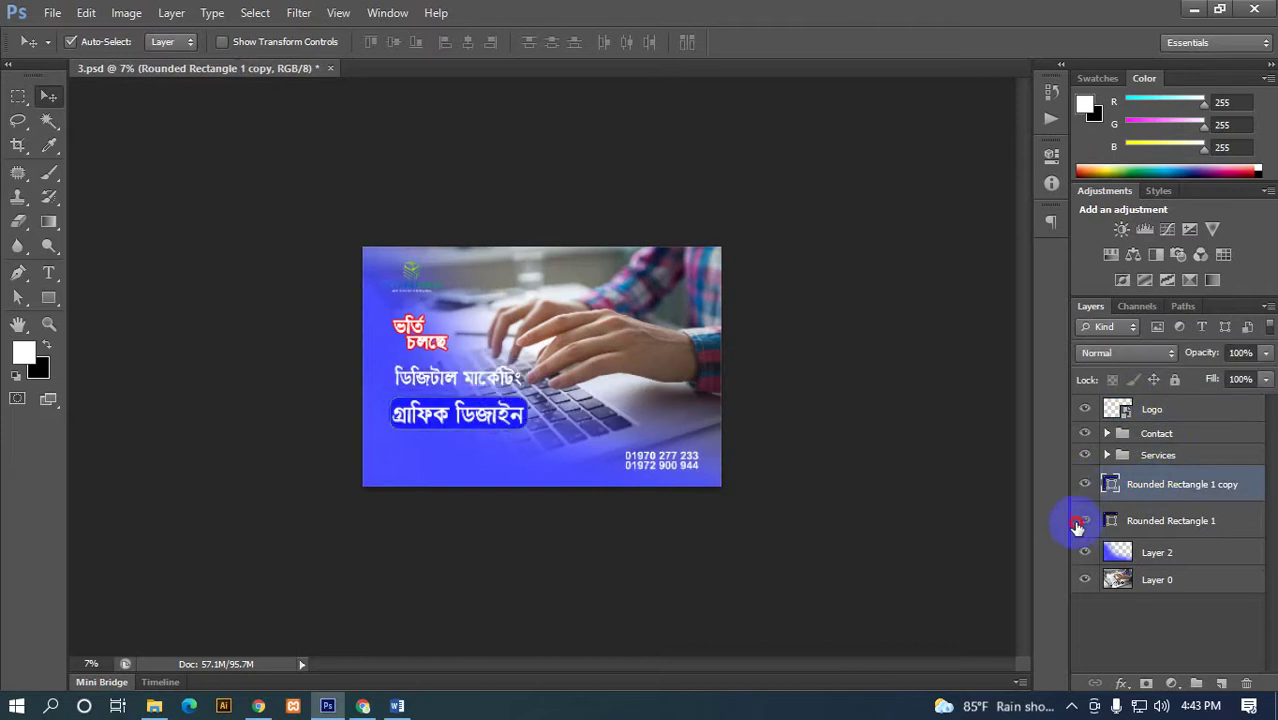
click(1160, 545)
shift+click(1165, 522)
shift+click(1162, 485)
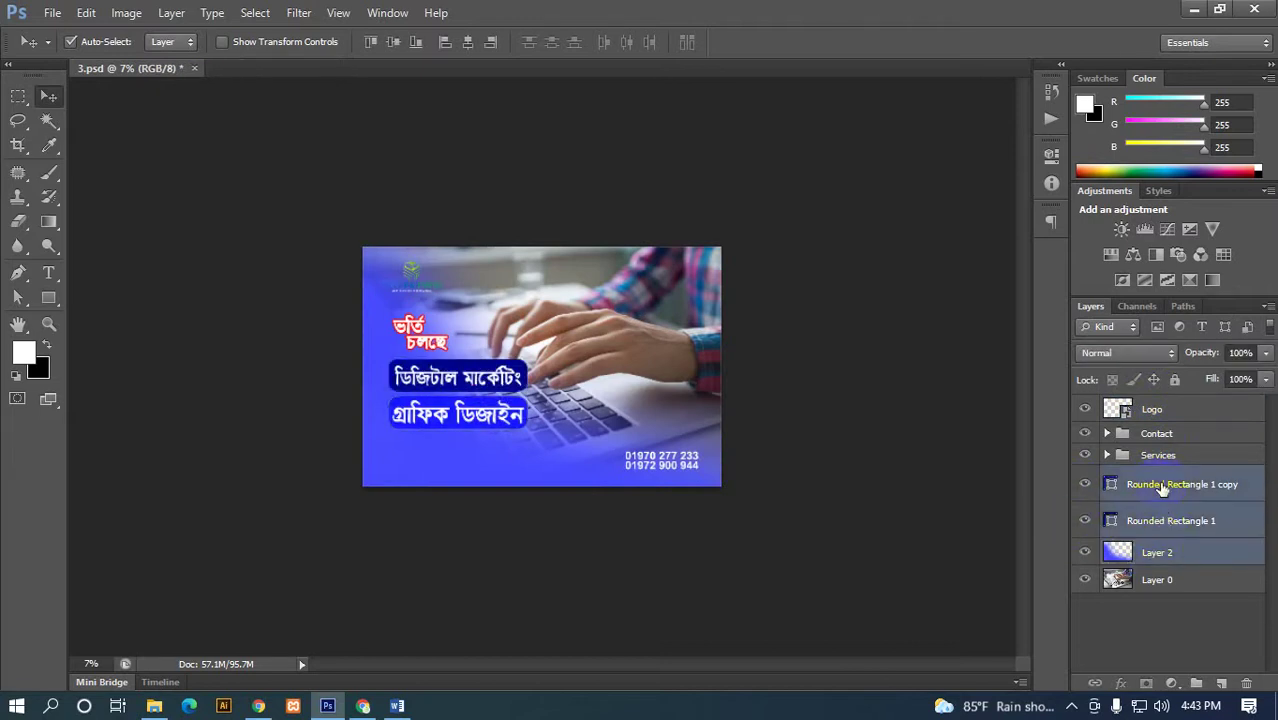
key(ctrl+g)
double_click(1157, 477)
text(Design)
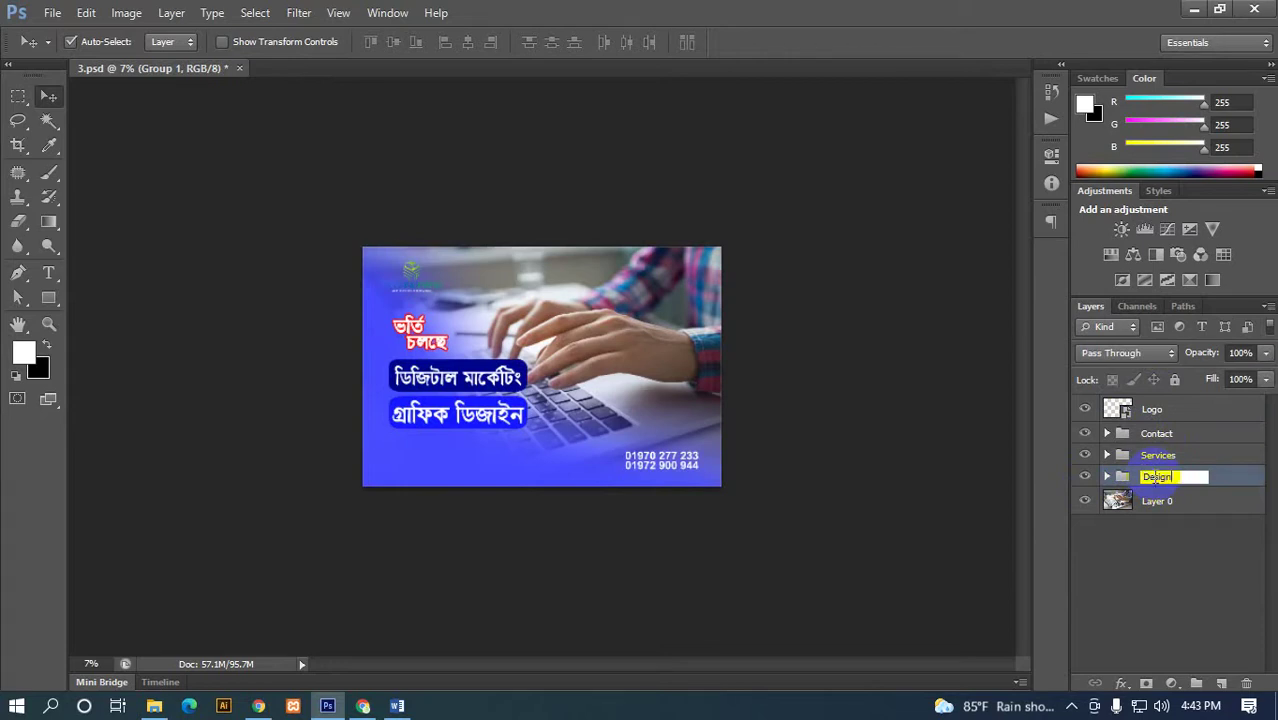
key(Return)
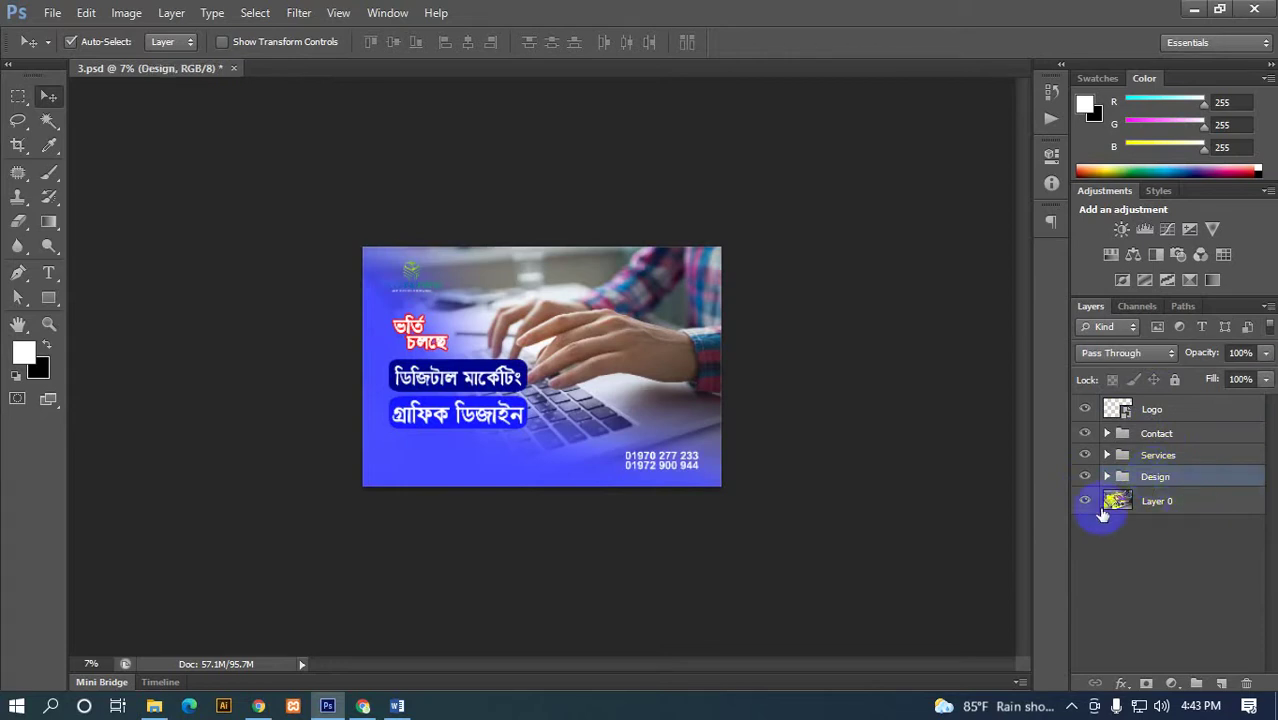
- Rename the background photo layer, Layer 0, to Image
click(1148, 503)
click(1085, 502)
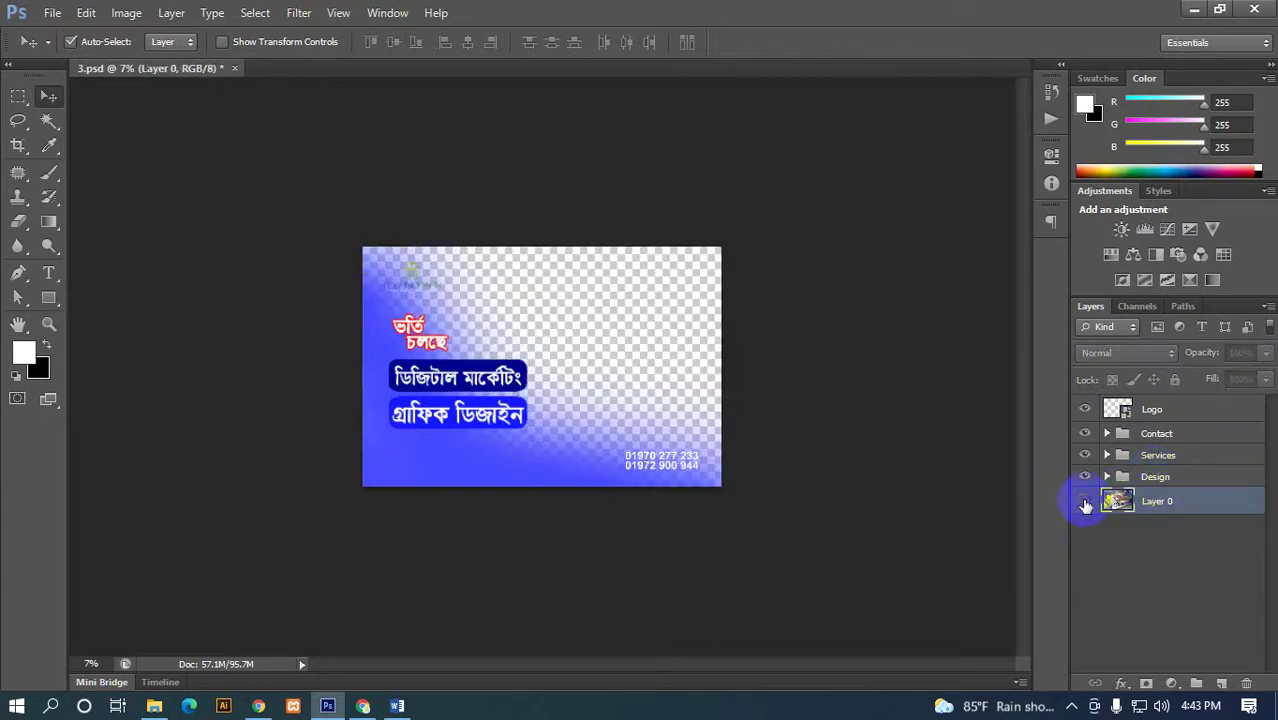
double_click(1155, 505)
text(Image)
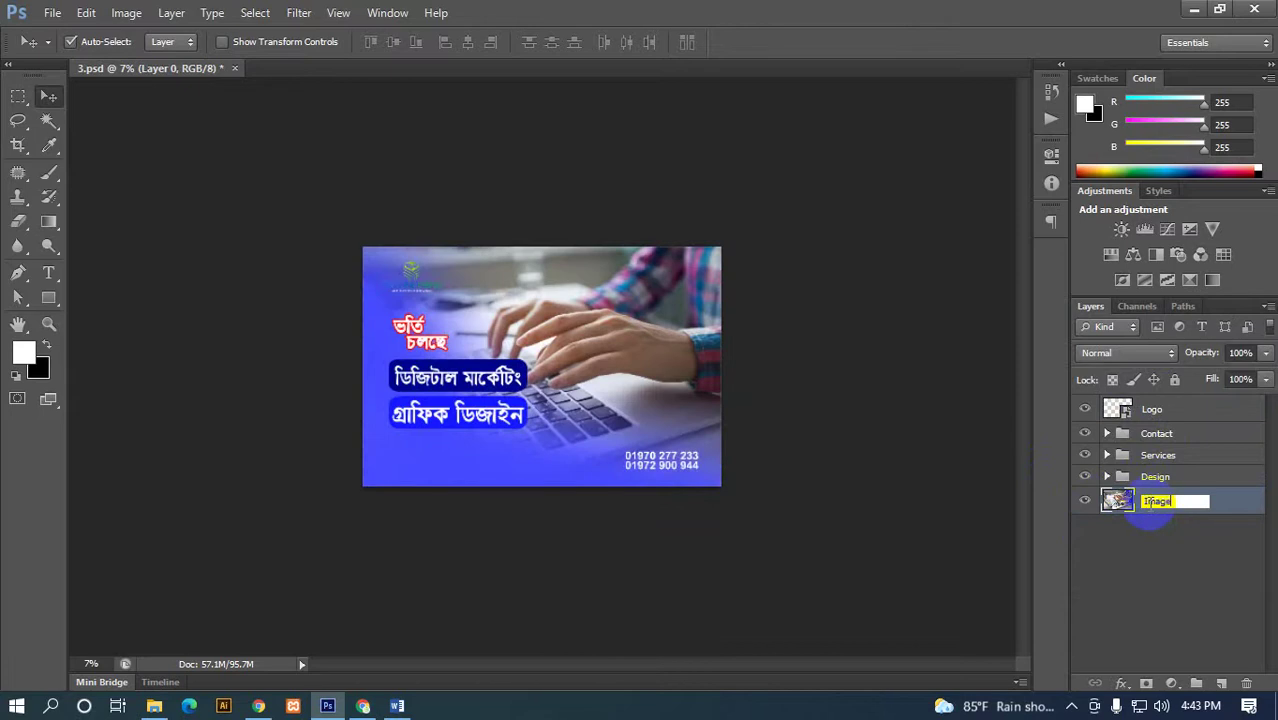
key(Return)
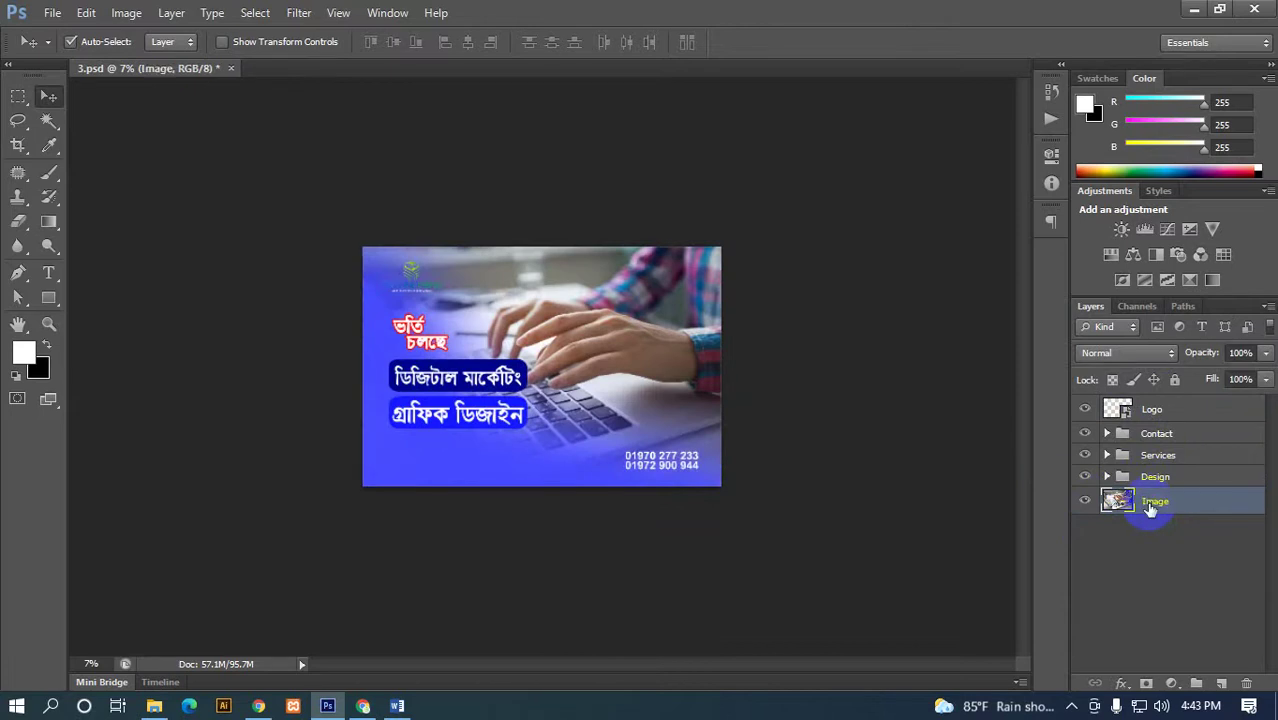
- Put the Image layer into its own collapsed group, also named Image
key(ctrl+g)
click(1107, 498)
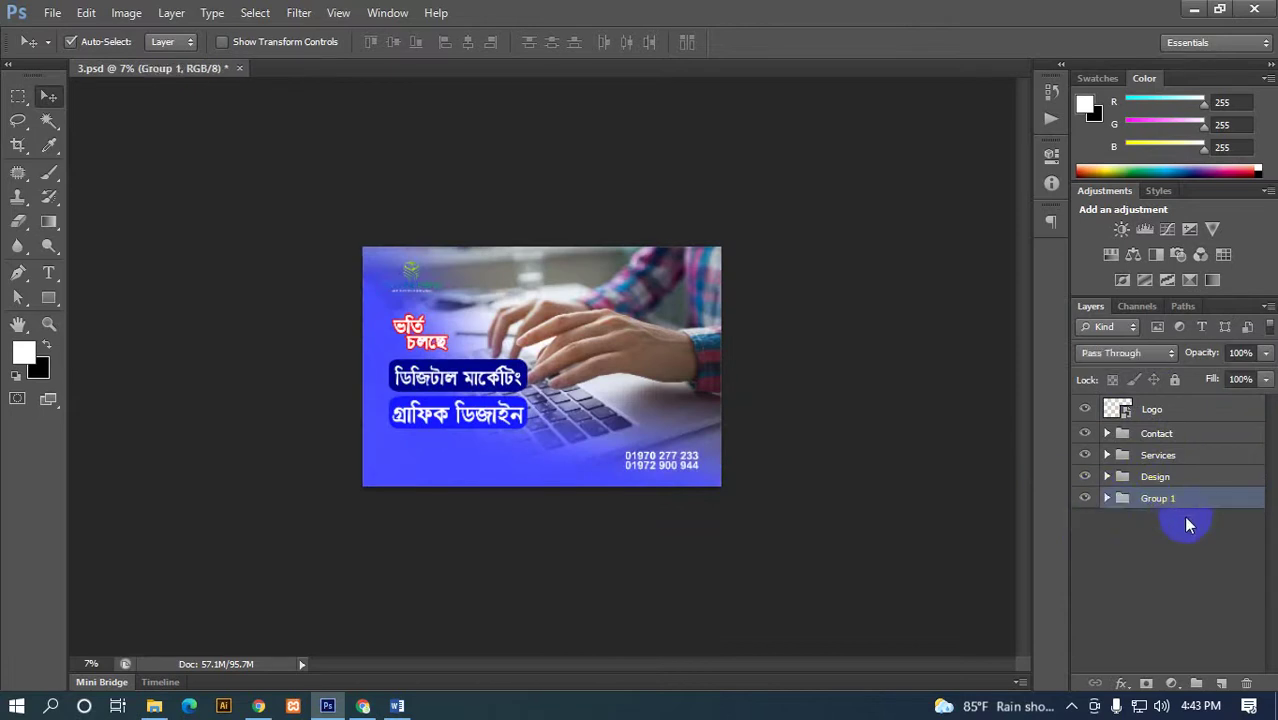
double_click(1157, 499)
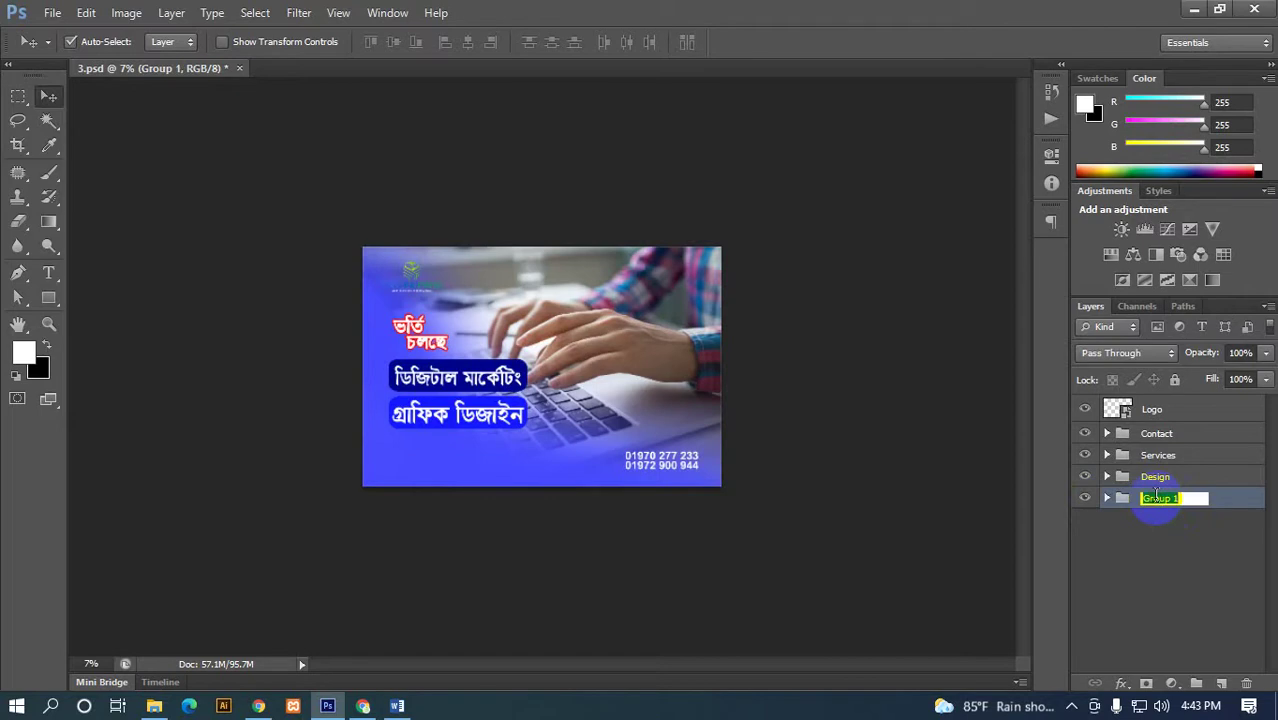
text(Image)
key(Return)
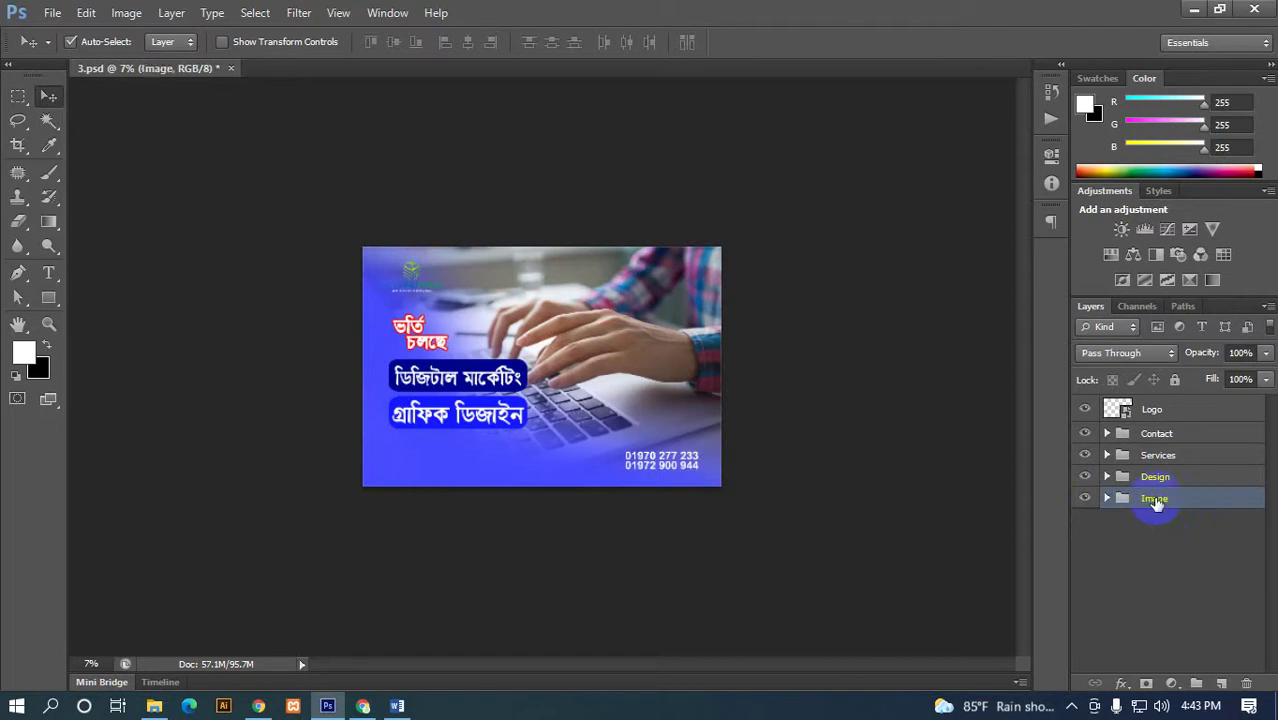
click(1164, 534)
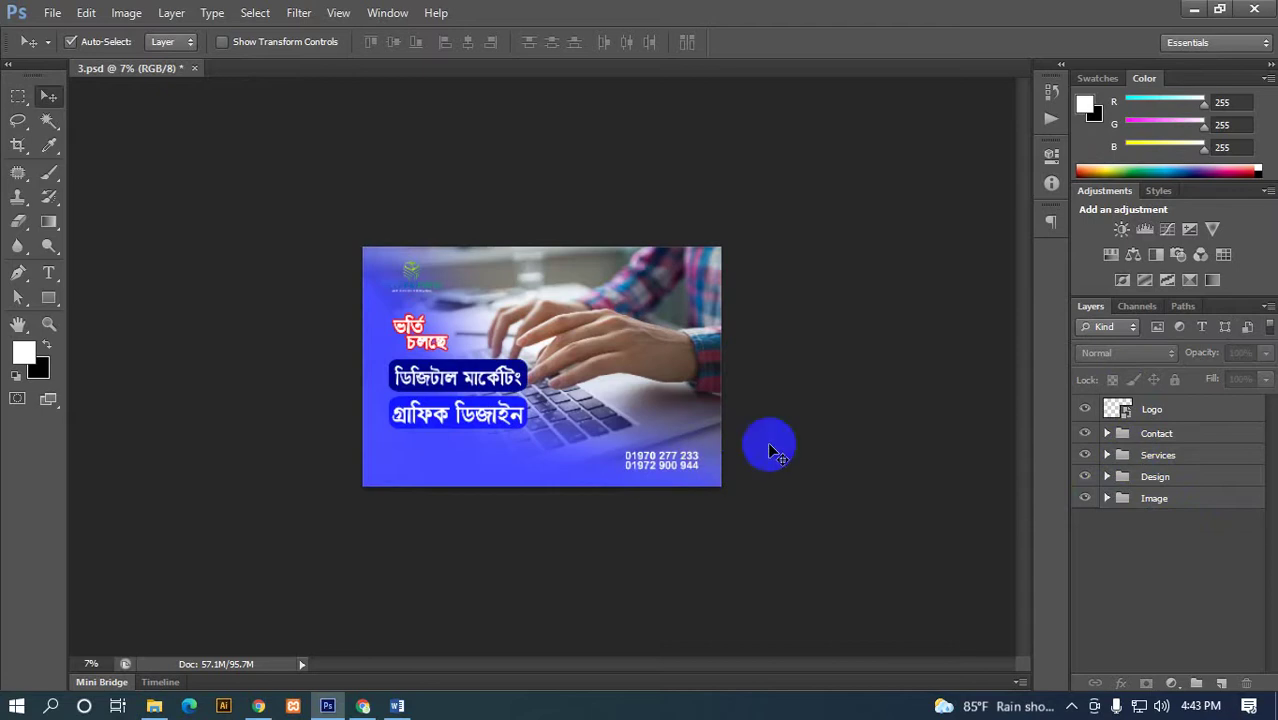
click(1156, 500)
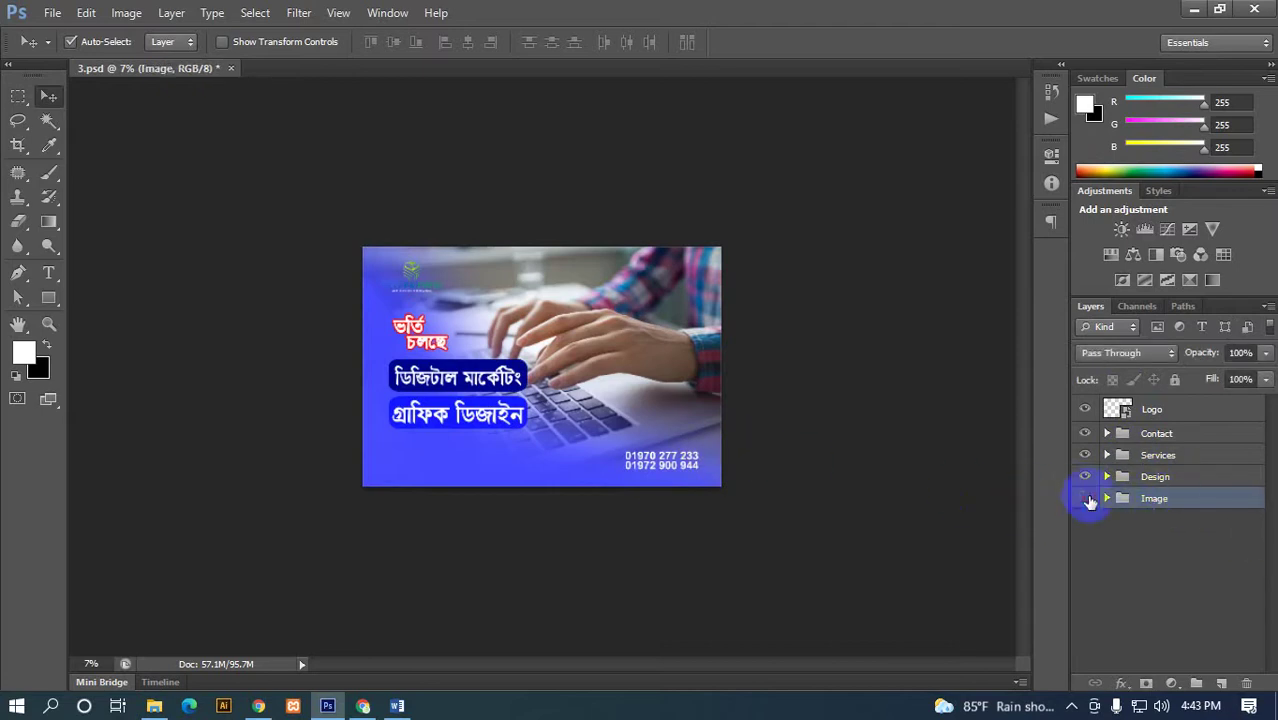
click(1087, 499)
click(1097, 482)
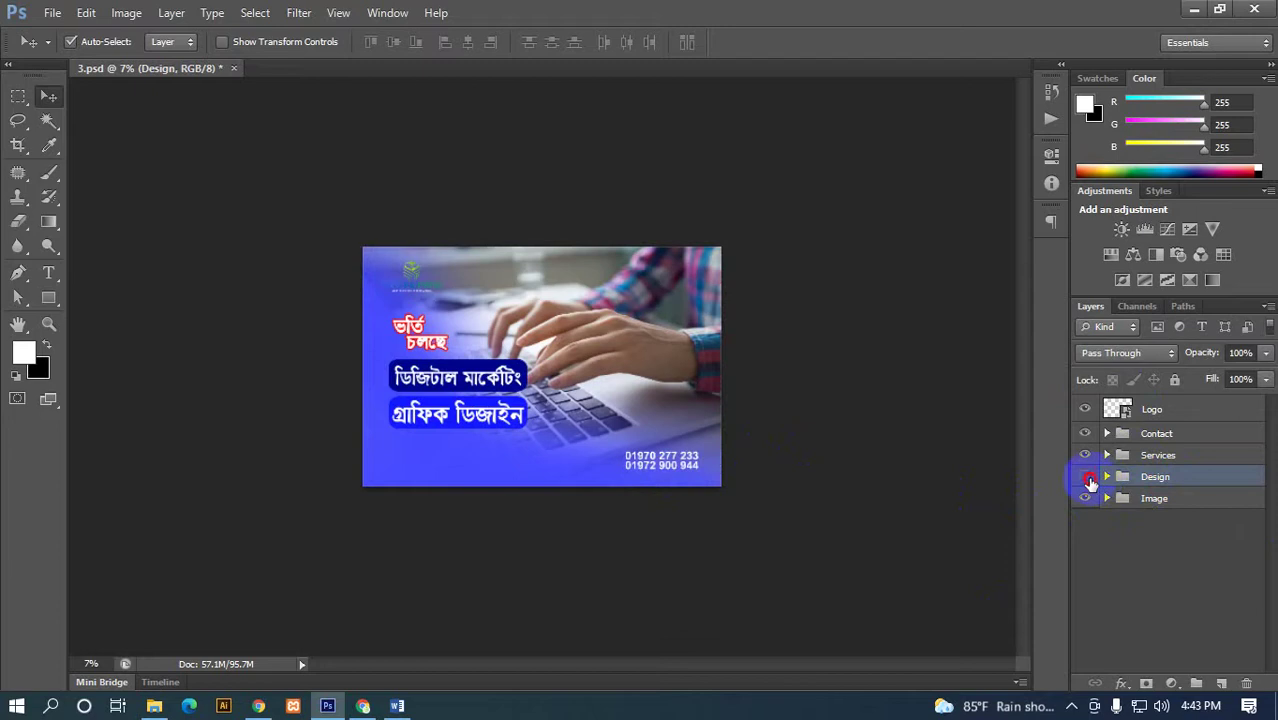
click(1088, 479)
click(1125, 460)
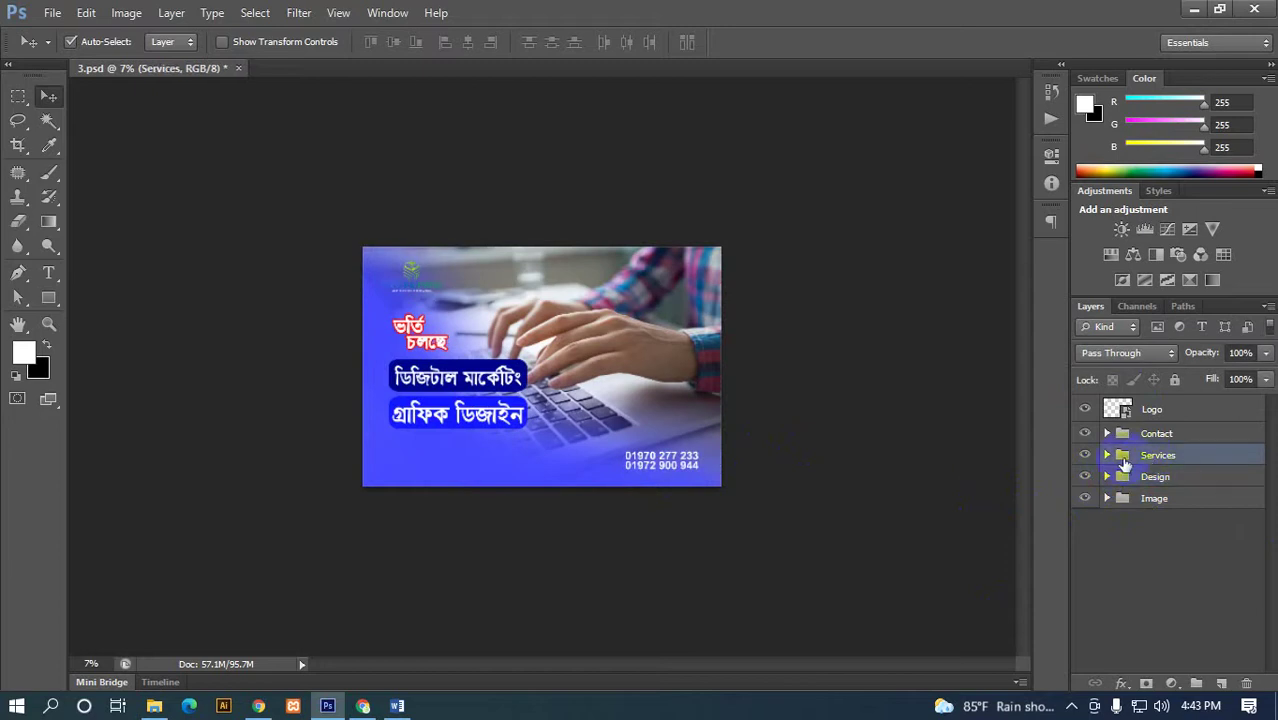
click(1086, 457)
click(1125, 435)
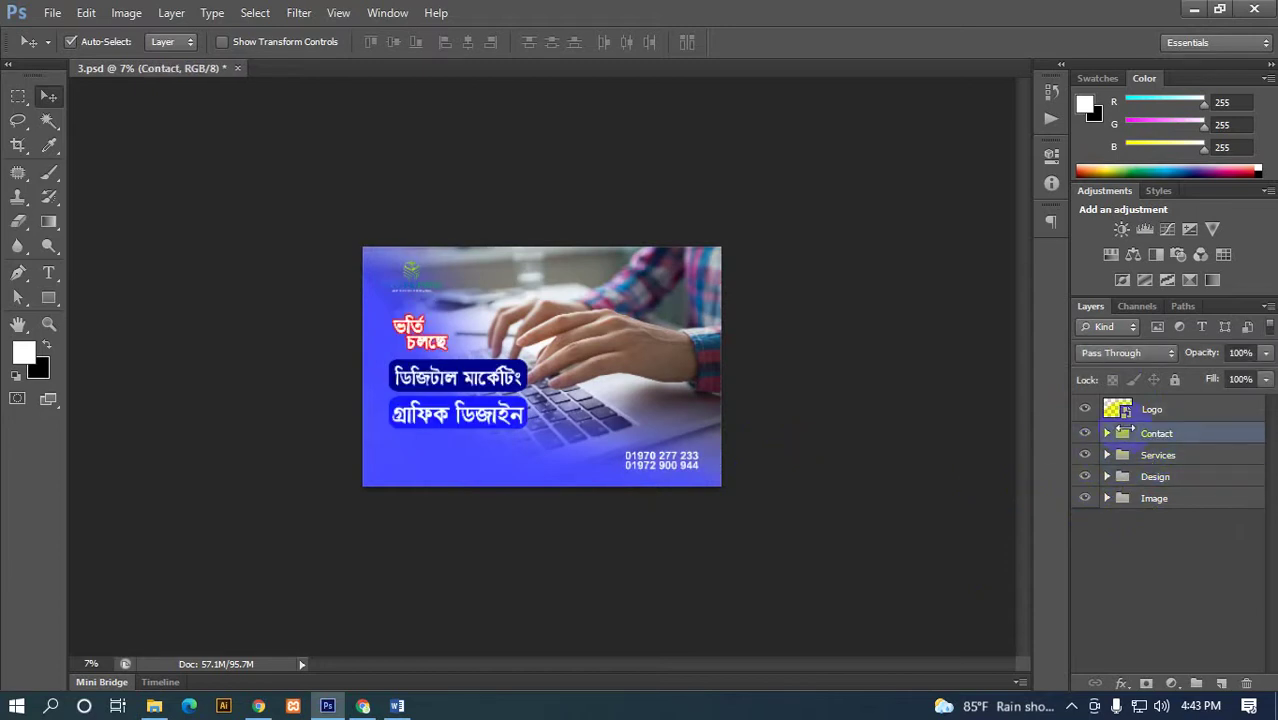
click(1084, 433)
click(1095, 410)
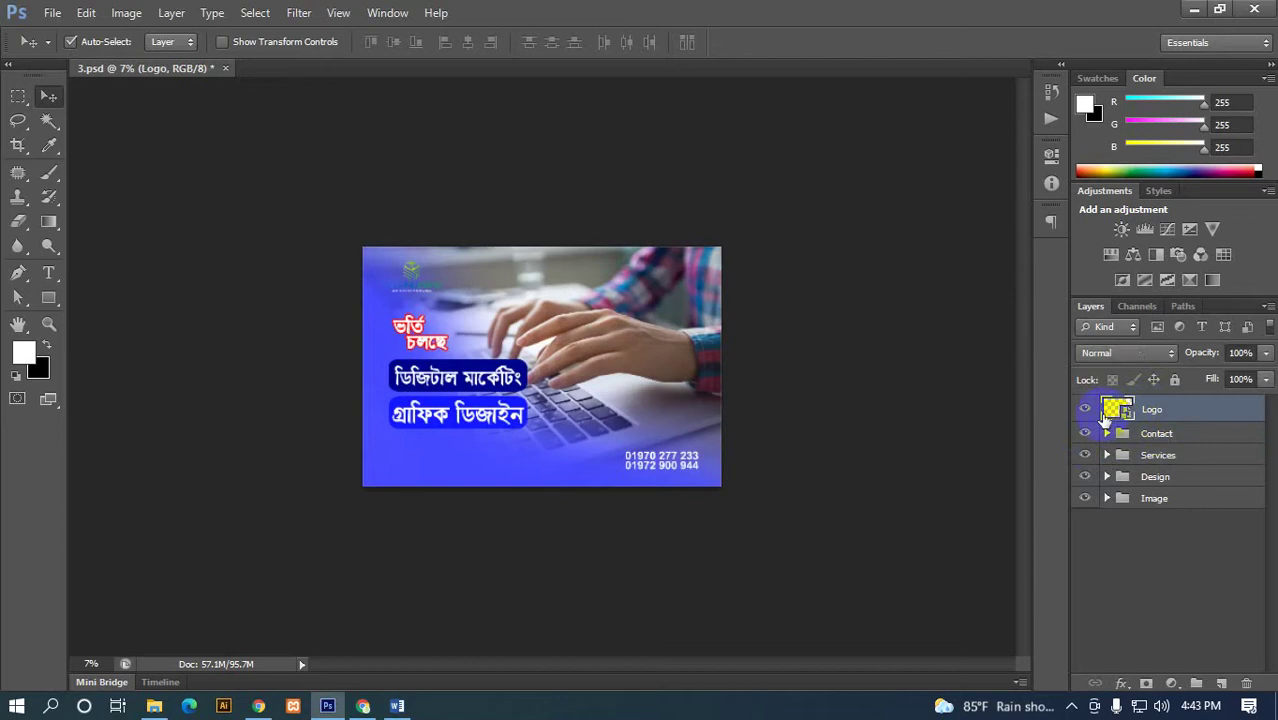
click(1086, 410)
click(903, 497)
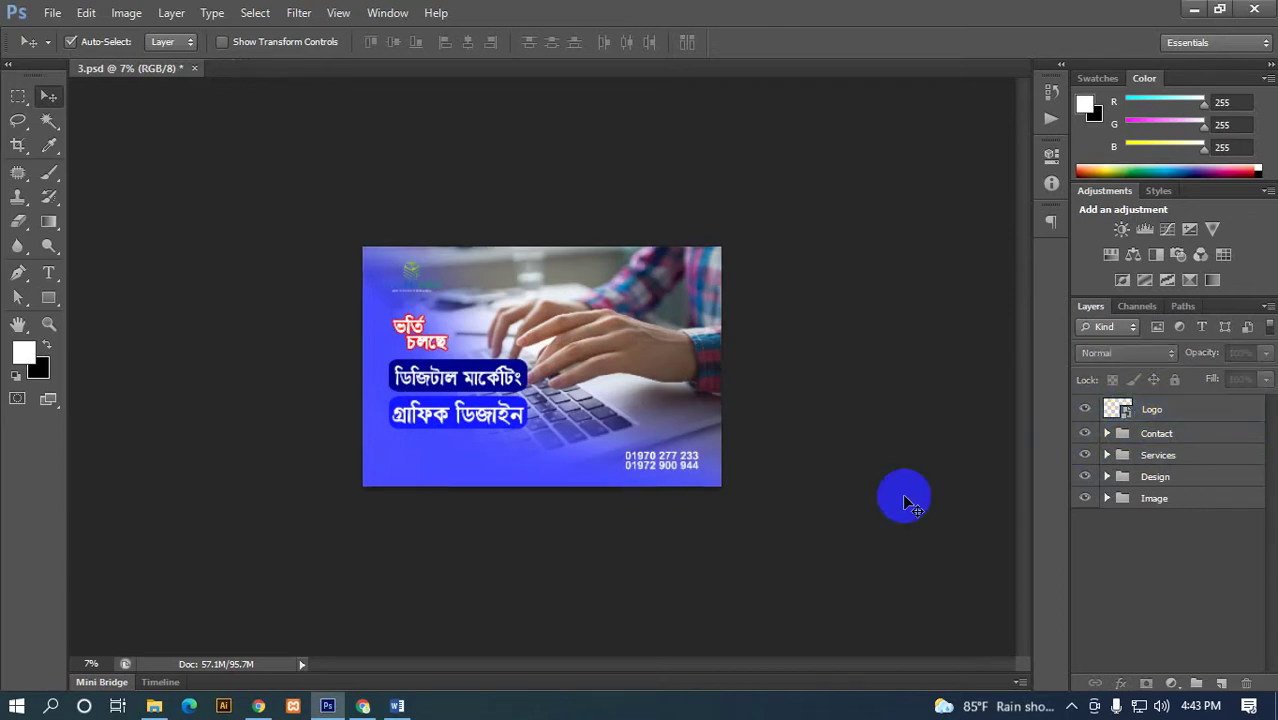
click(1155, 498)
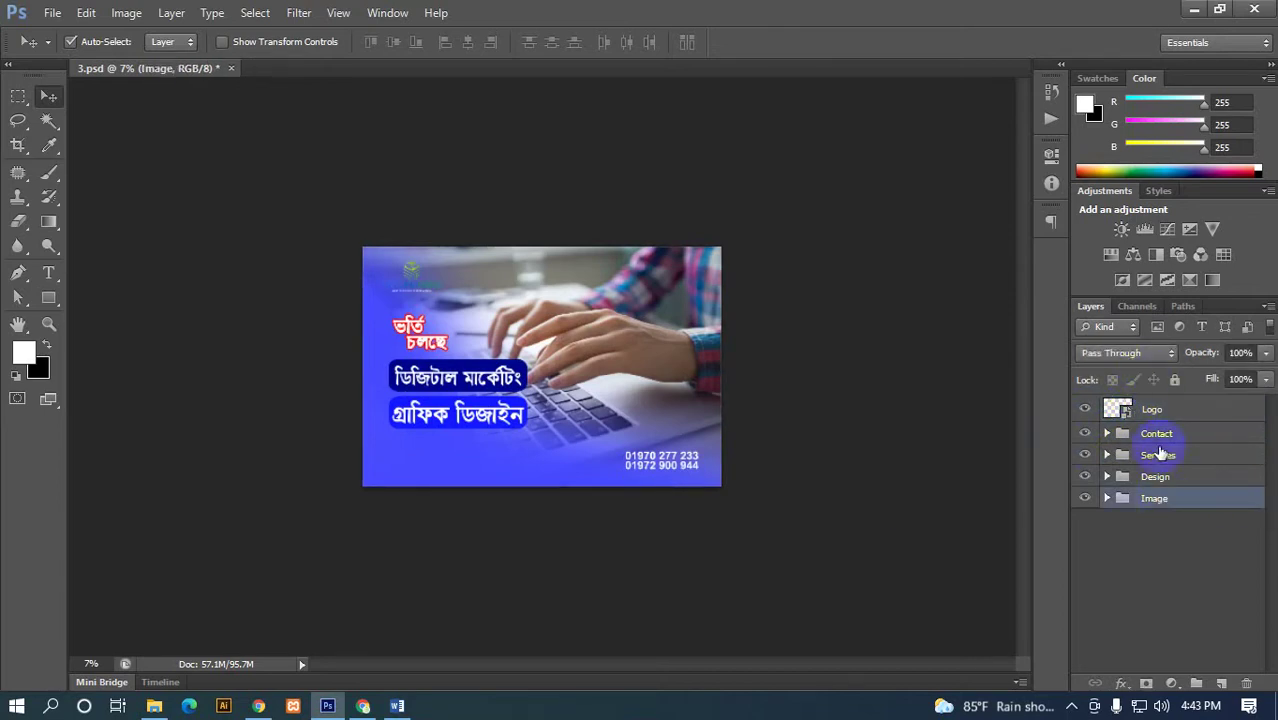
click(1164, 554)
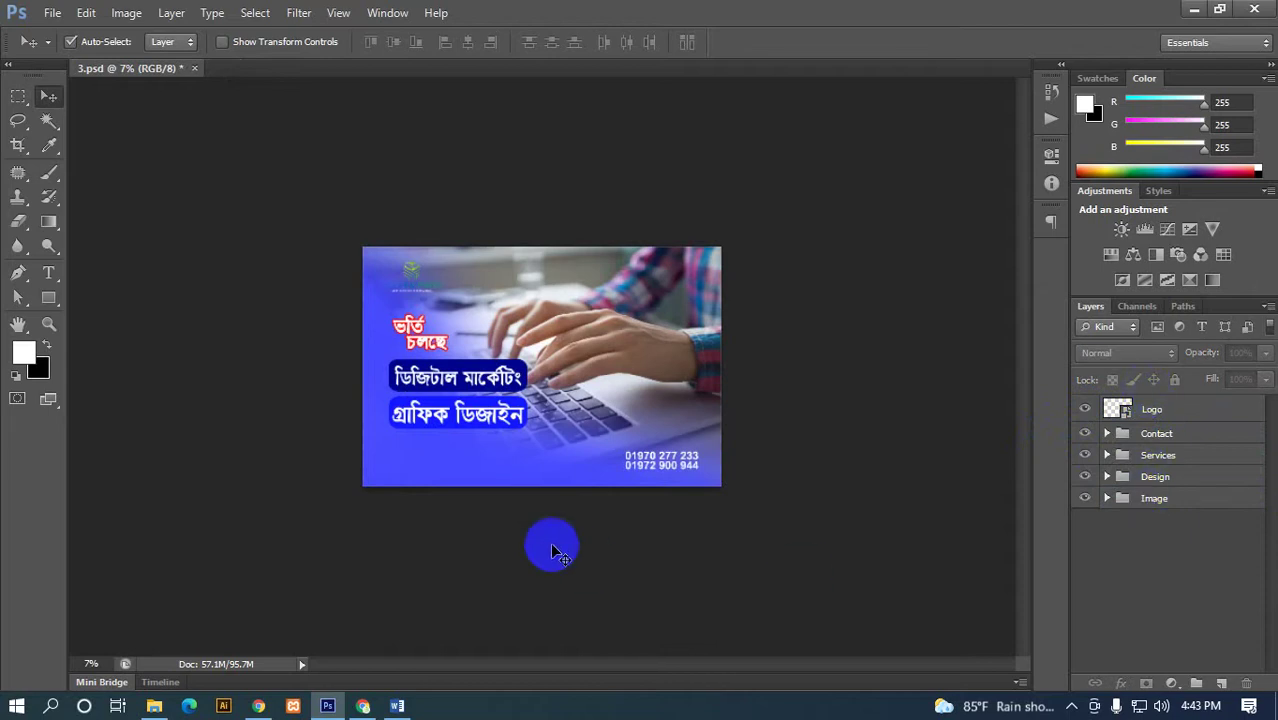
scroll(555, 548, up, 2)
scroll(549, 540, up, 1)
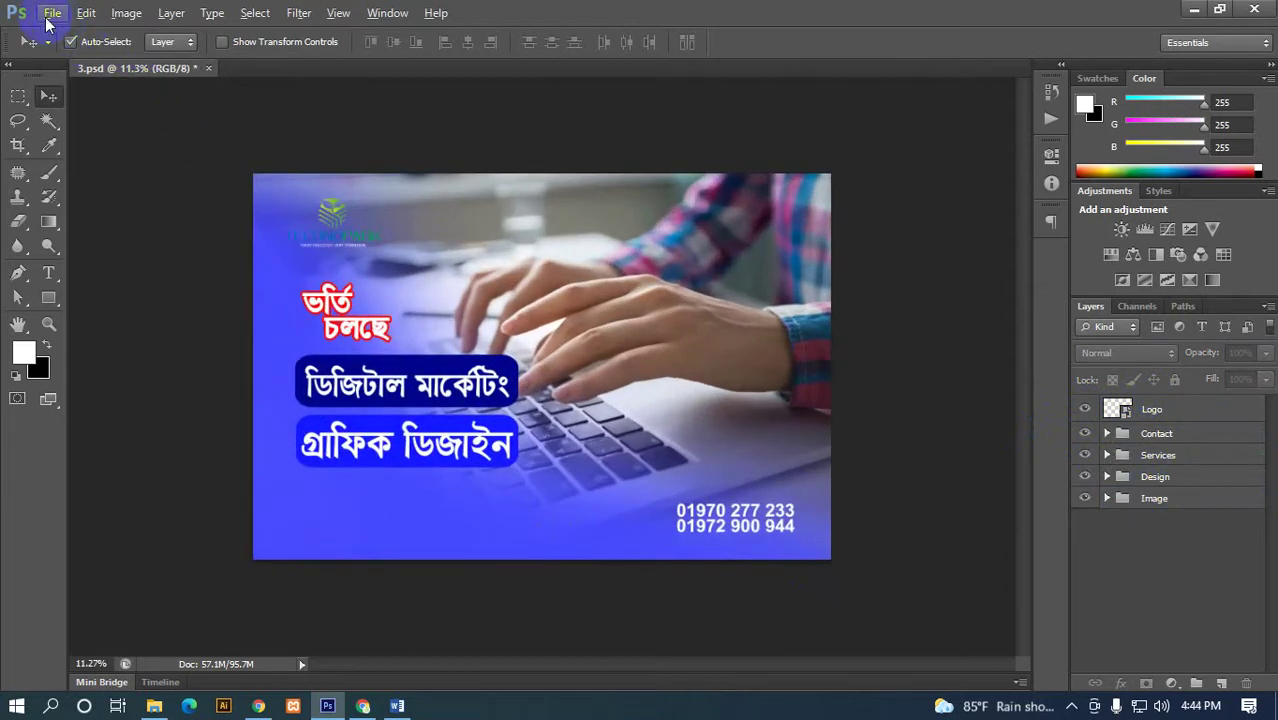
- Save the banner over 3.psd in Photoshop format with Maximize Compatibility on
click(50, 13)
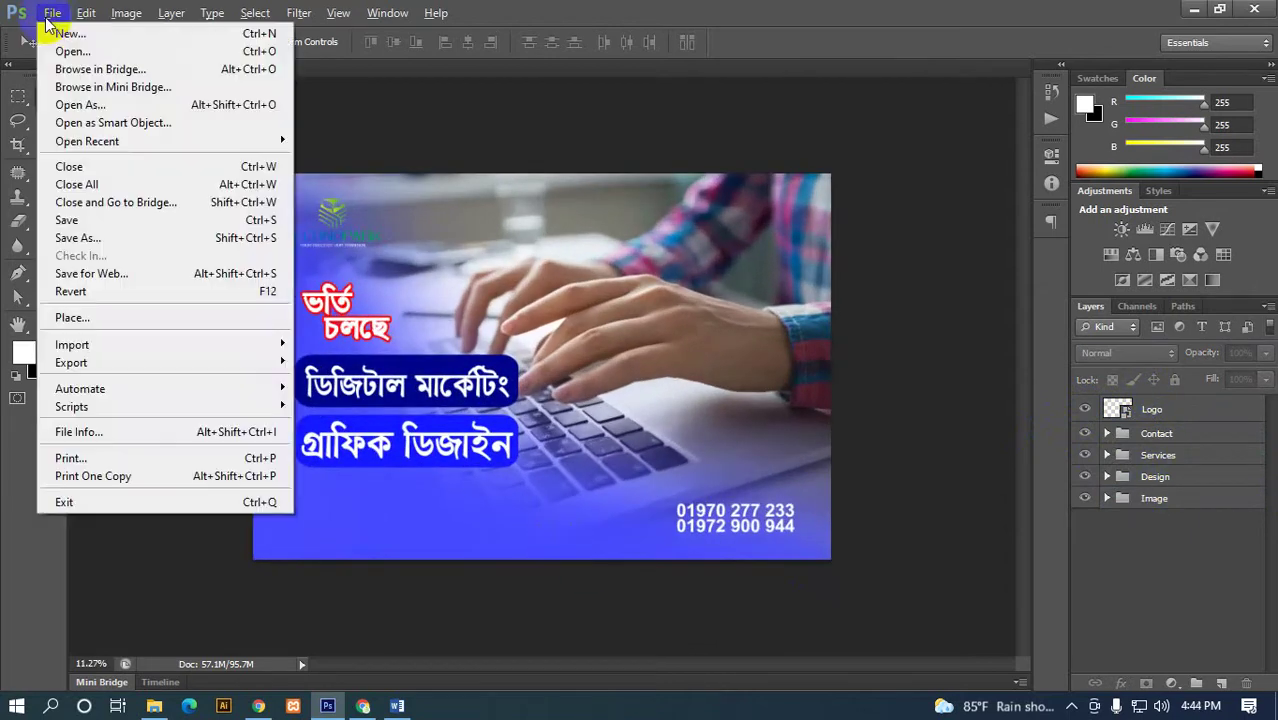
click(65, 240)
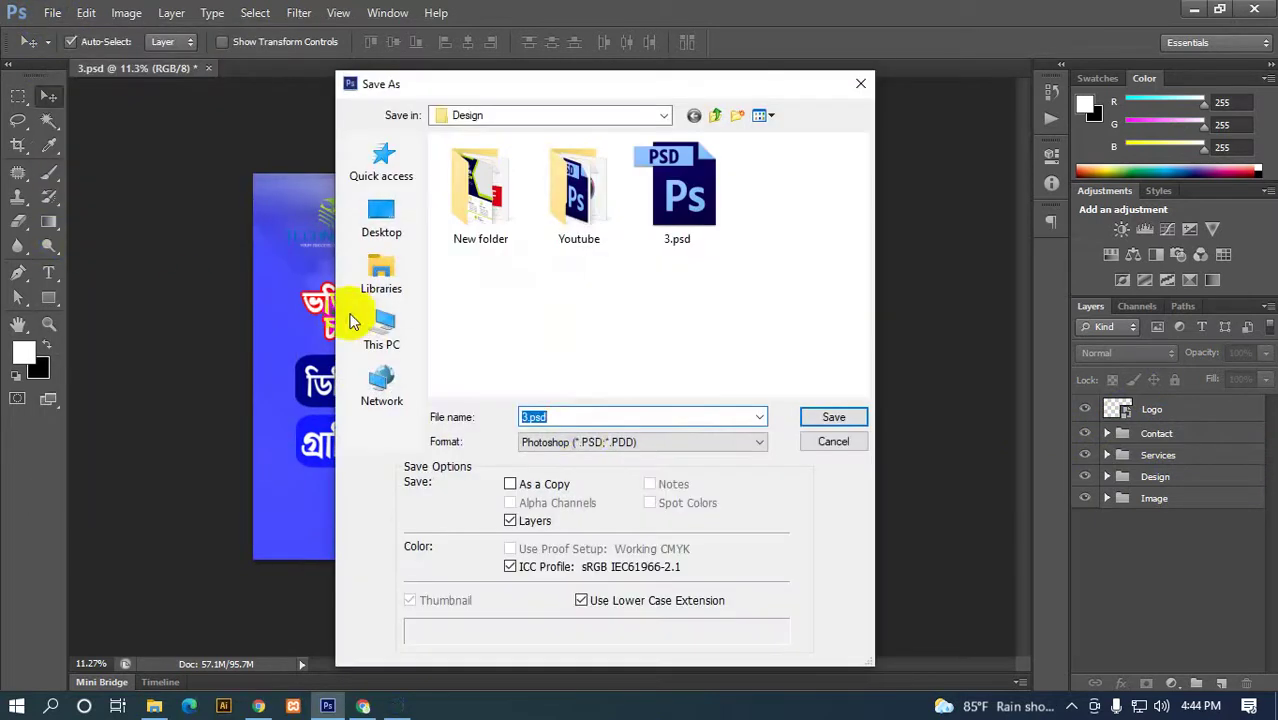
click(588, 443)
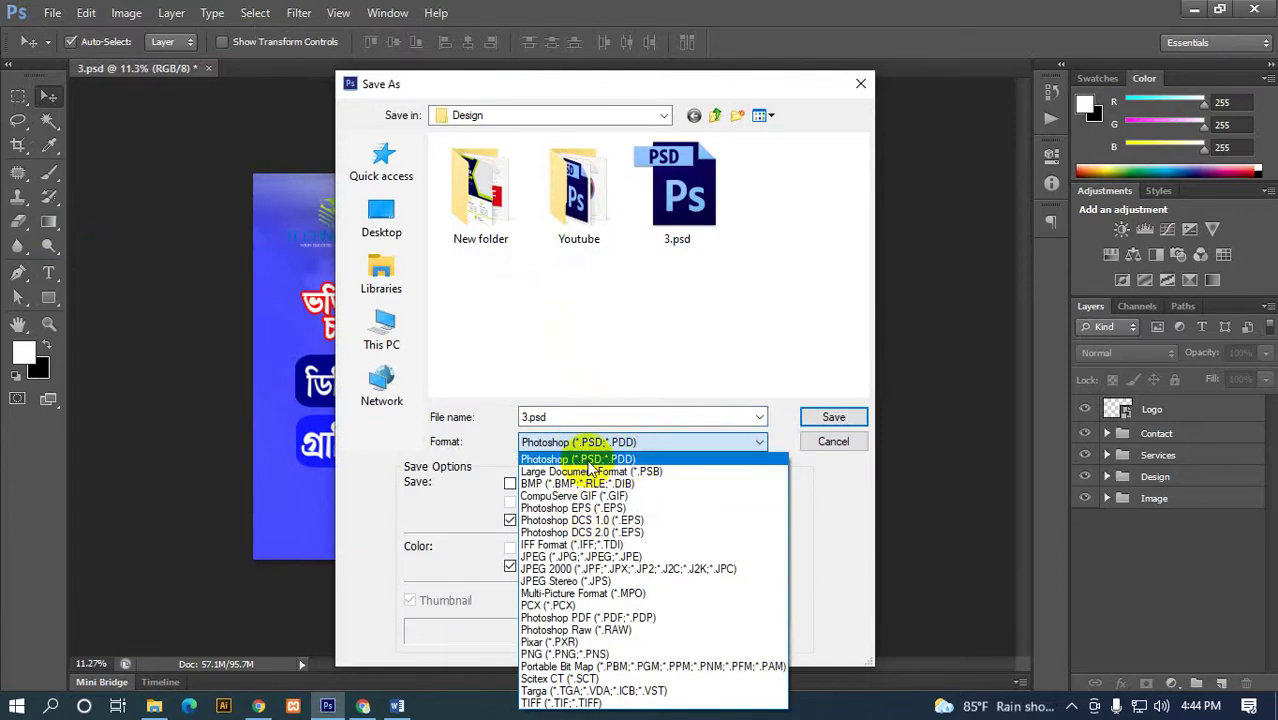
click(590, 460)
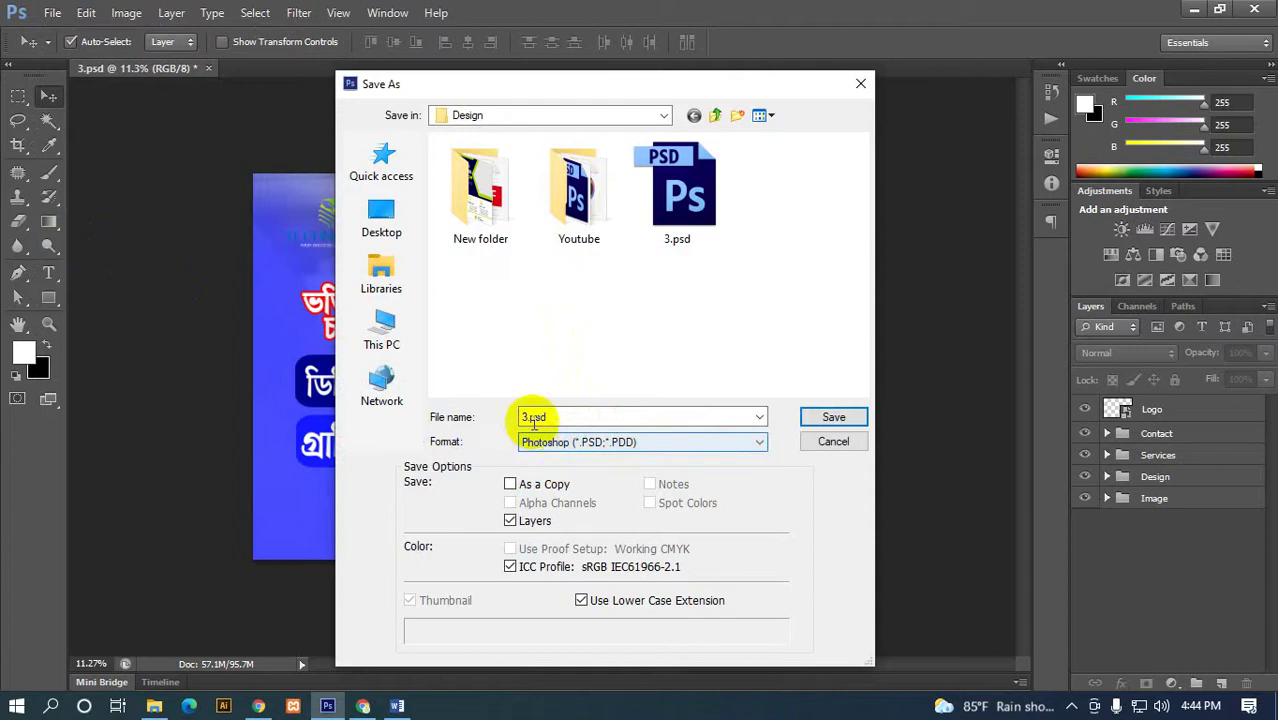
drag(569, 417, 420, 415)
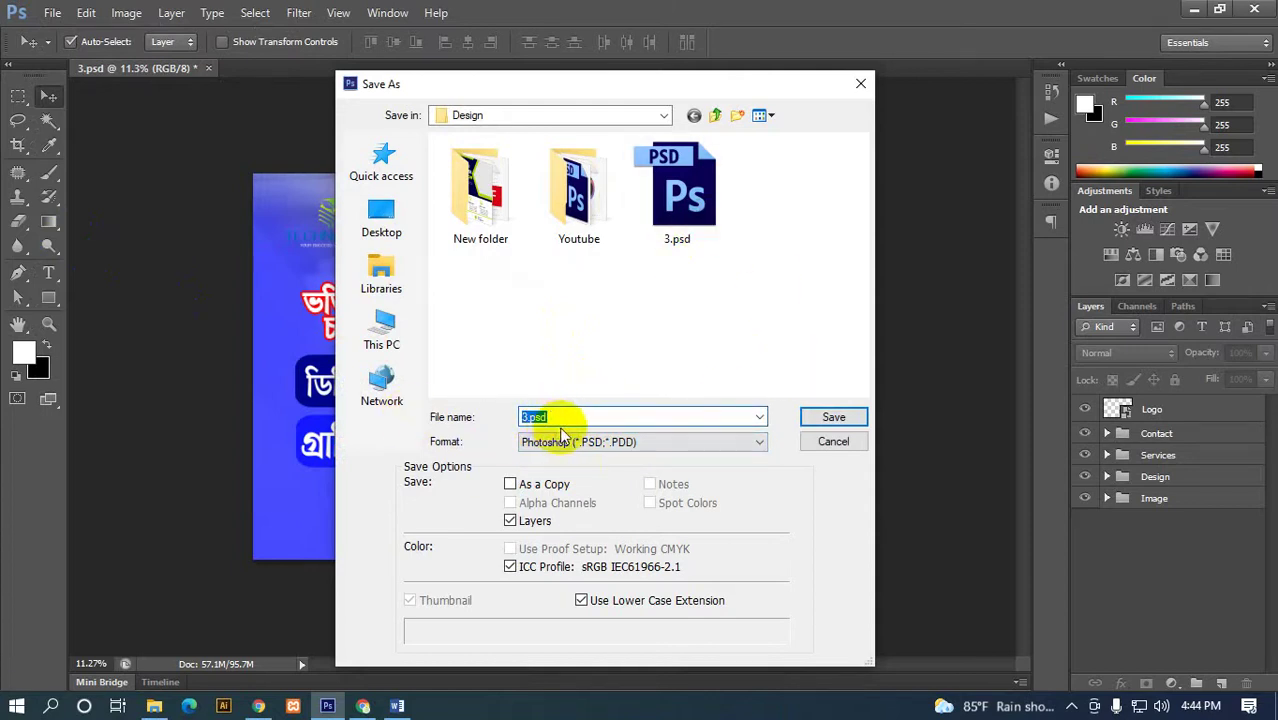
click(570, 417)
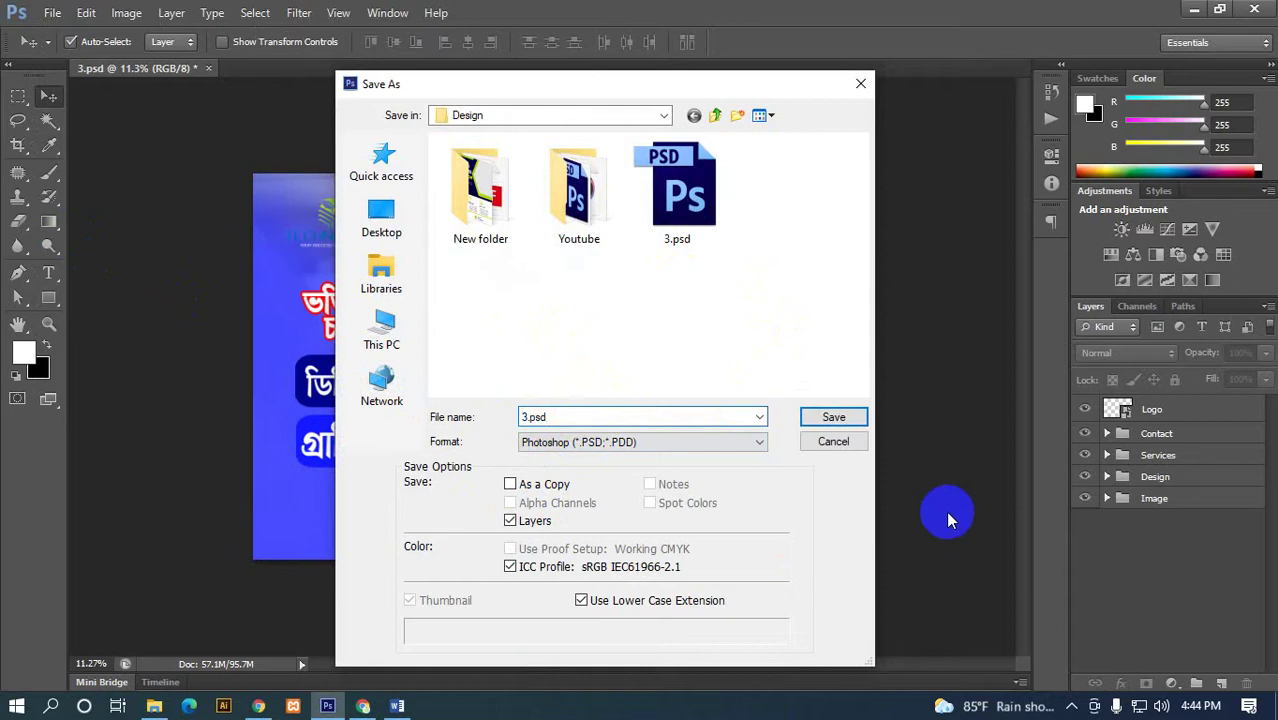
click(855, 419)
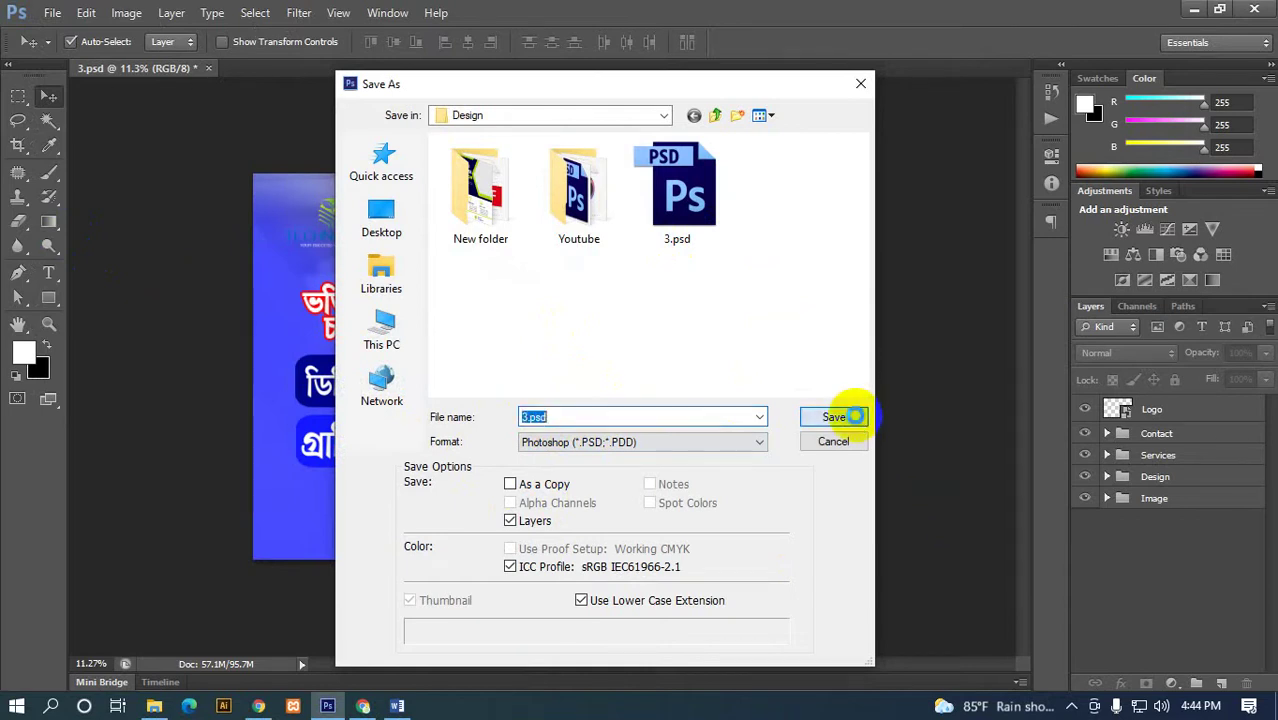
click(602, 279)
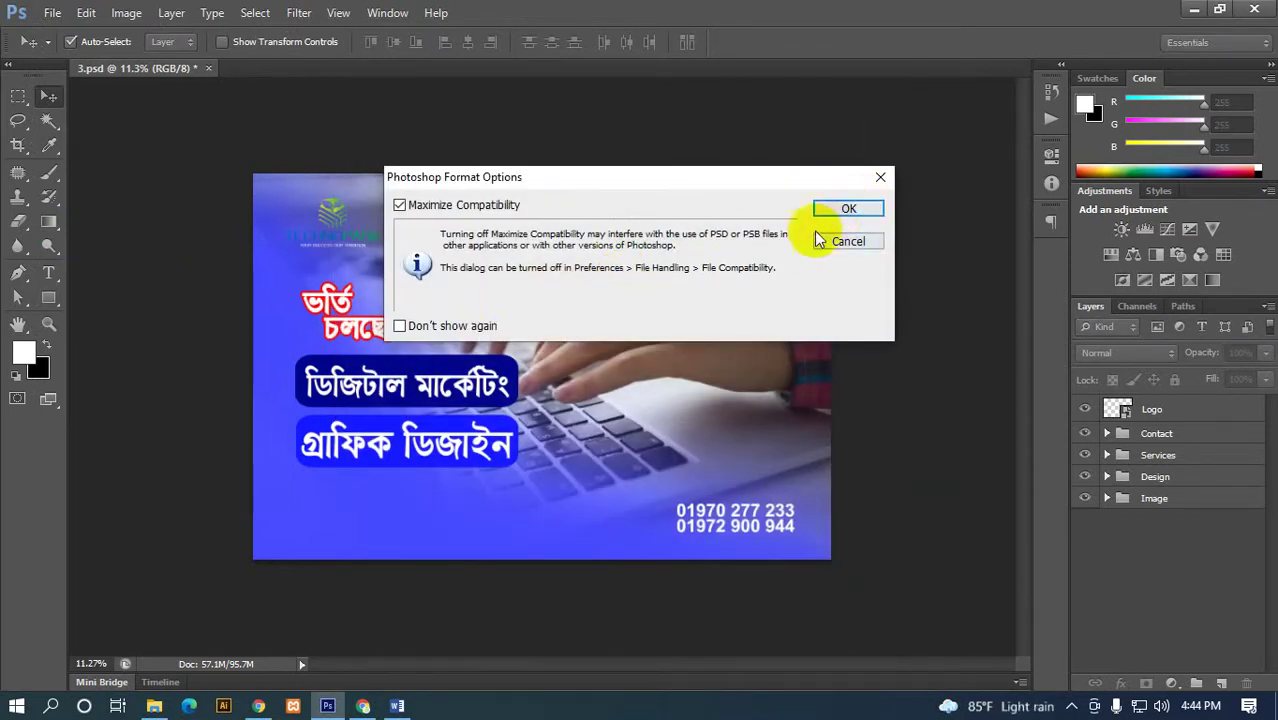
click(843, 212)
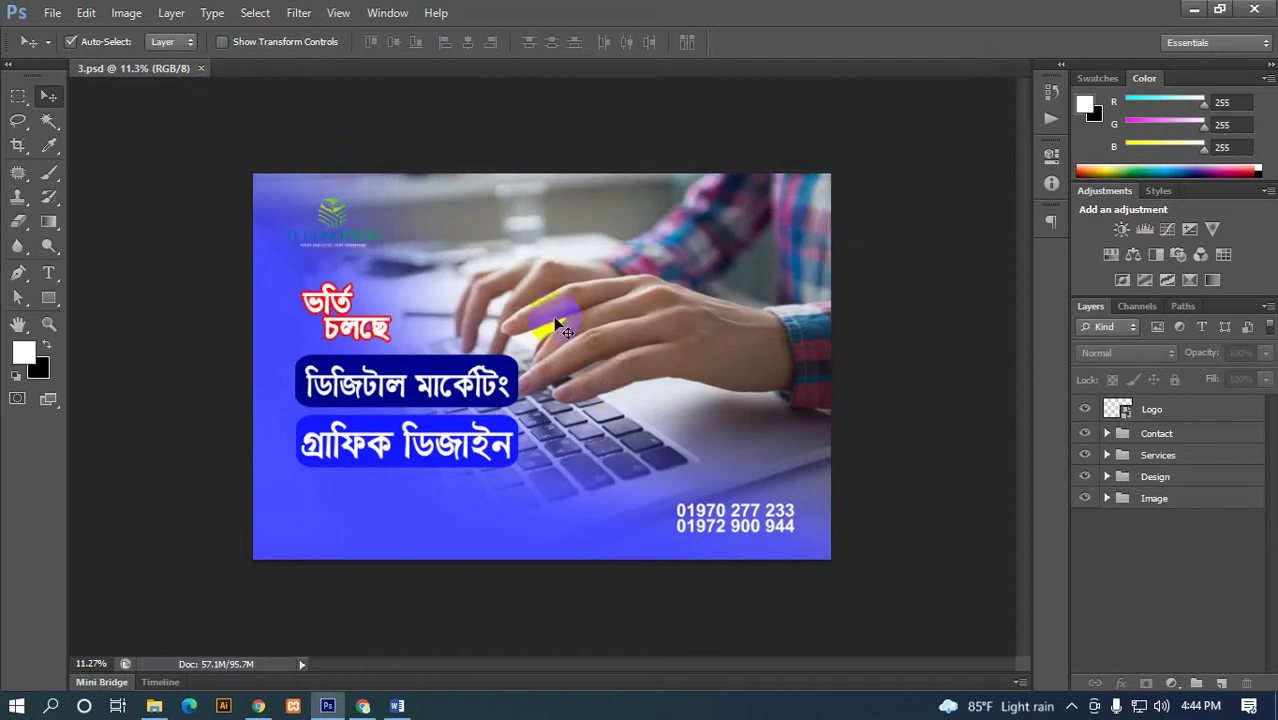
- Save a JPEG copy as 3.jpg, replacing the old file, at Maximum quality 10
click(52, 13)
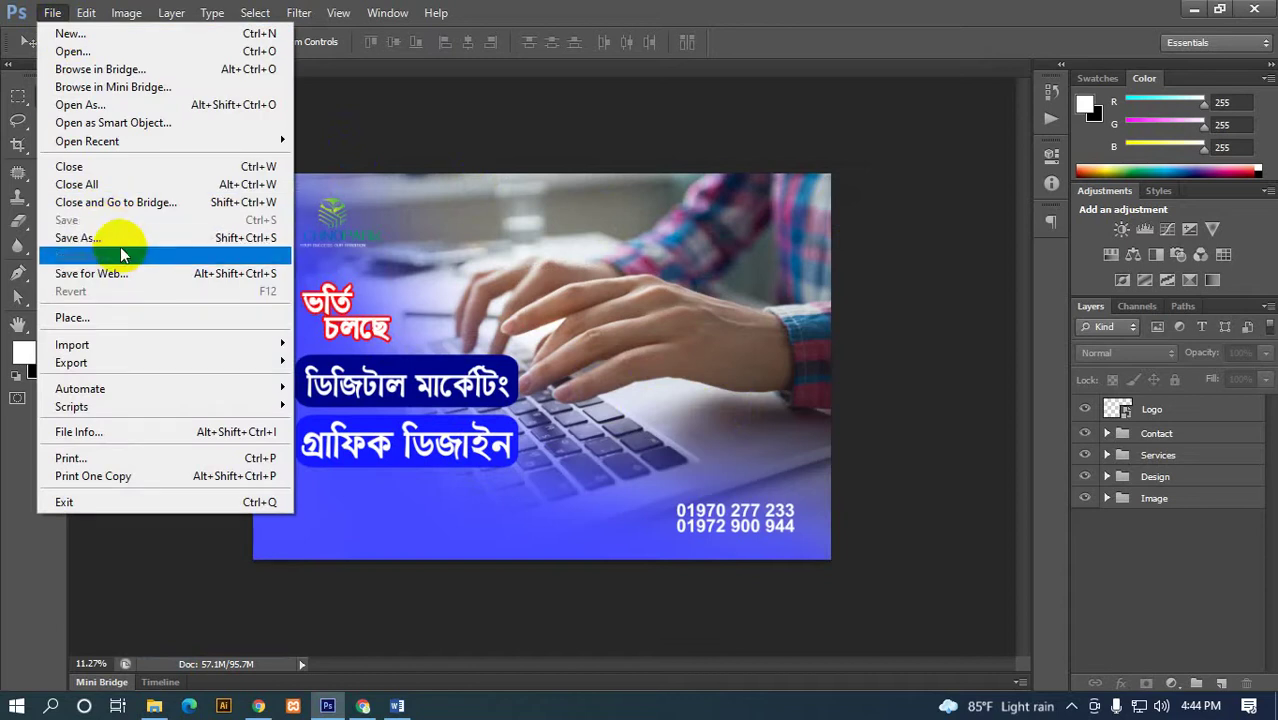
click(119, 240)
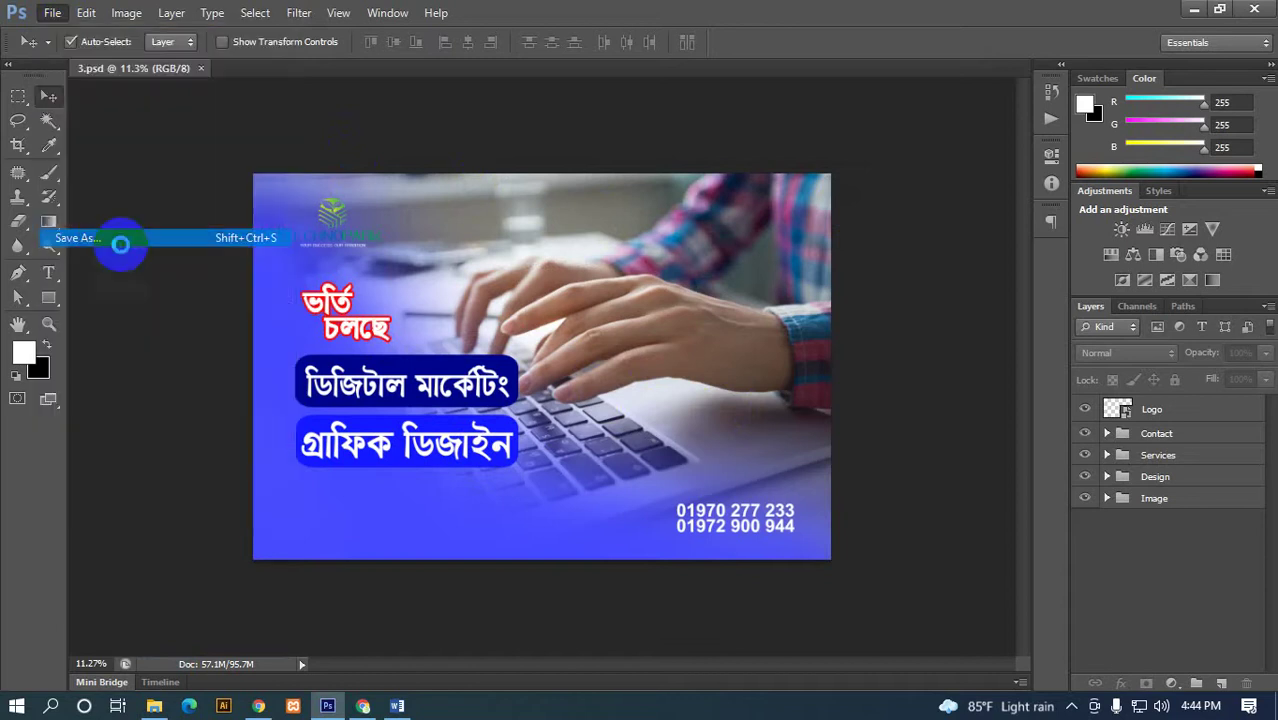
click(645, 443)
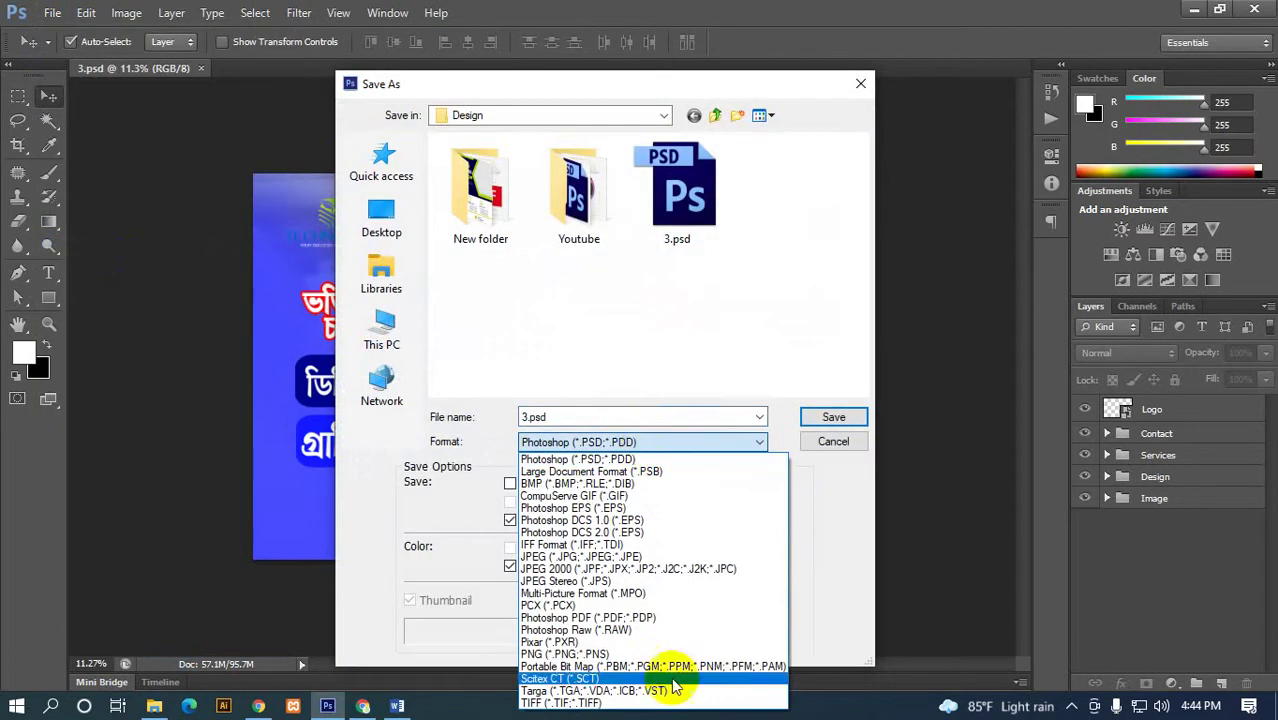
click(582, 557)
click(836, 420)
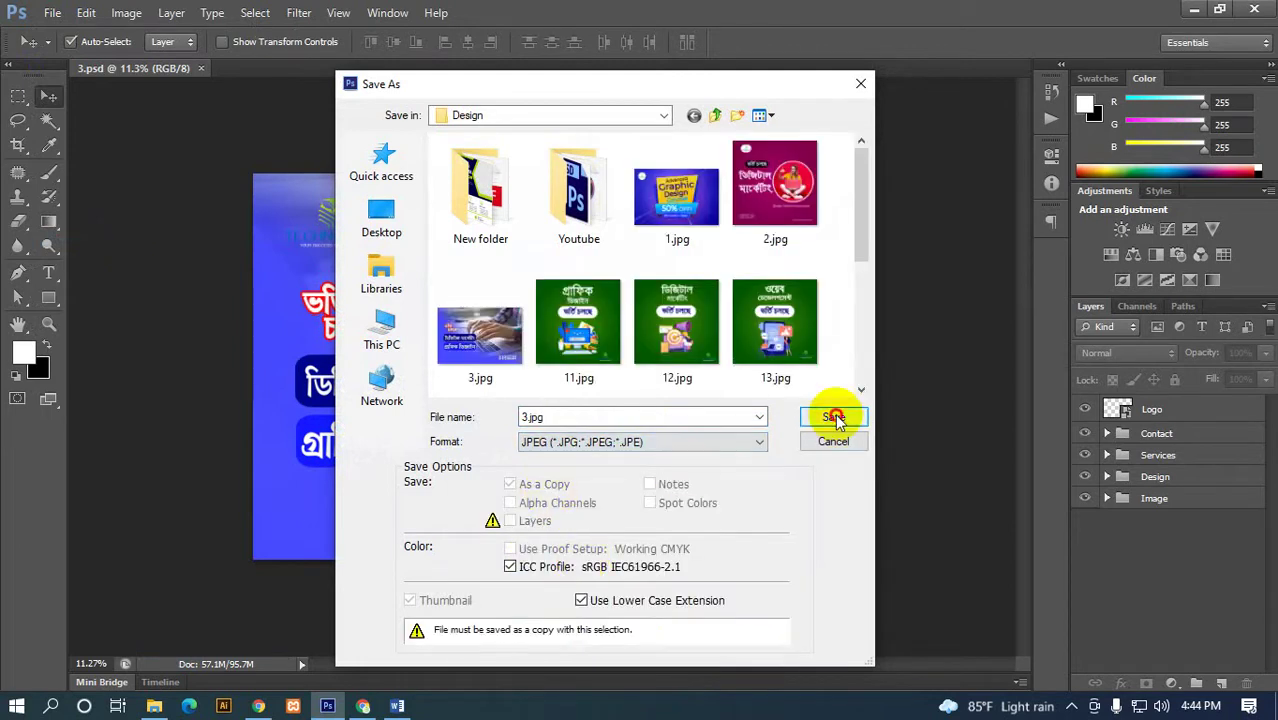
click(644, 281)
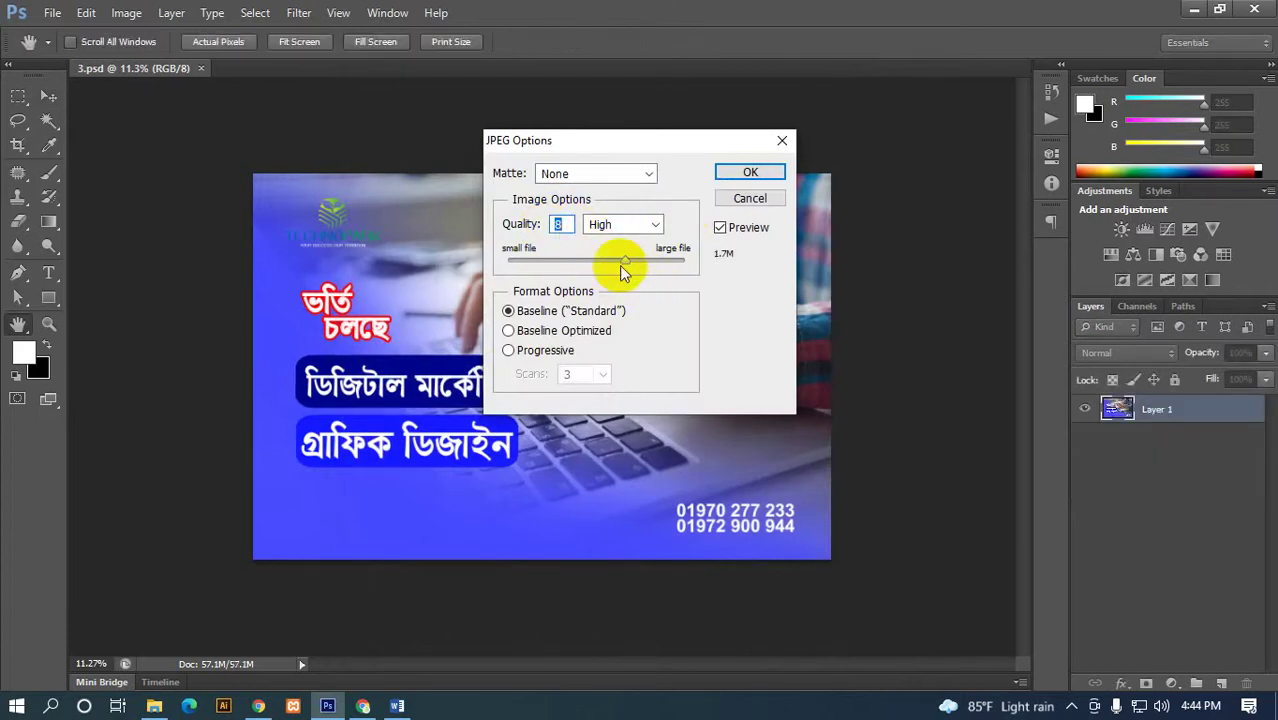
mouse_move(620, 270)
mouse_down()
mouse_move(686, 266)
mouse_move(655, 272)
mouse_up()
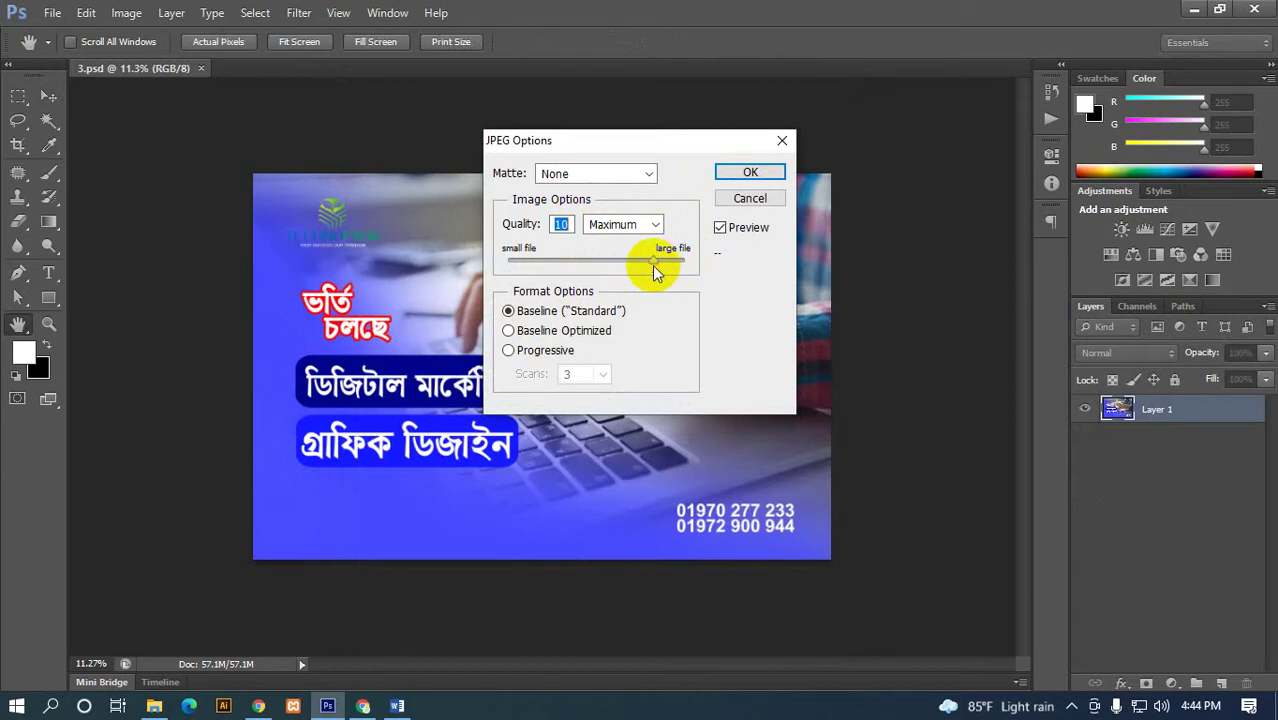
click(760, 174)
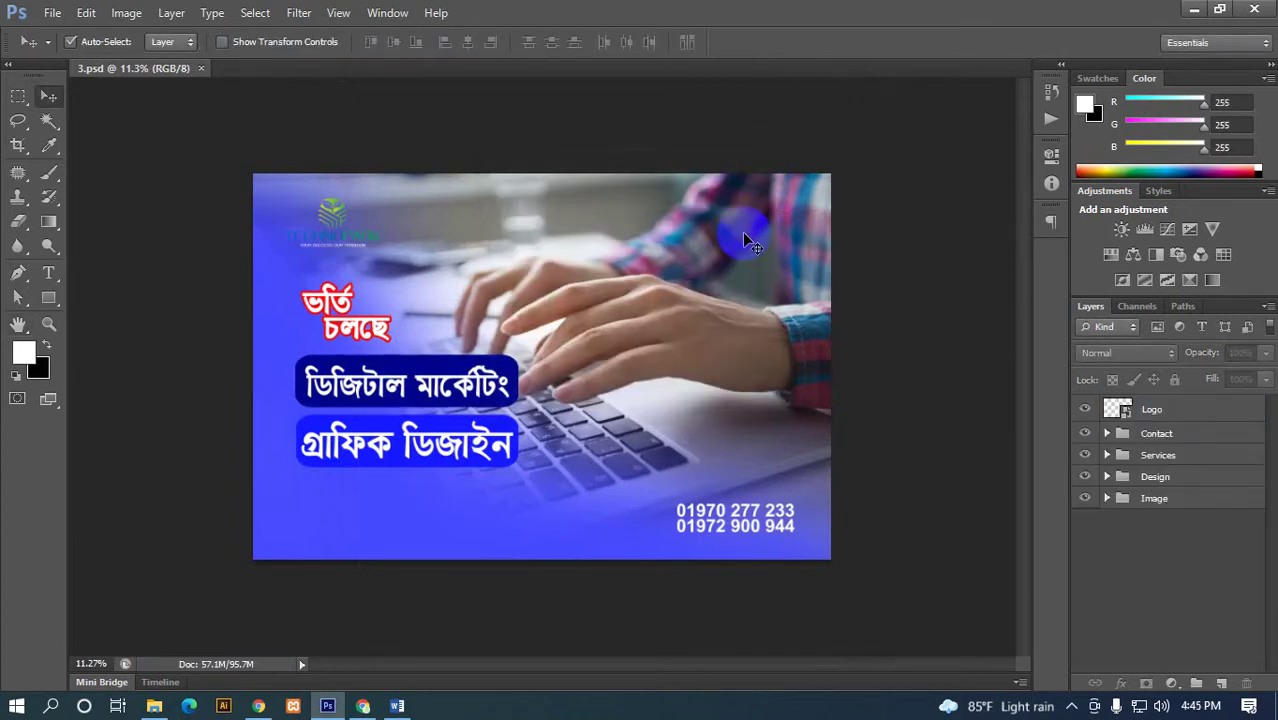
- Cancel a further Save As, then minimize Photoshop to reveal the Design folder
click(52, 13)
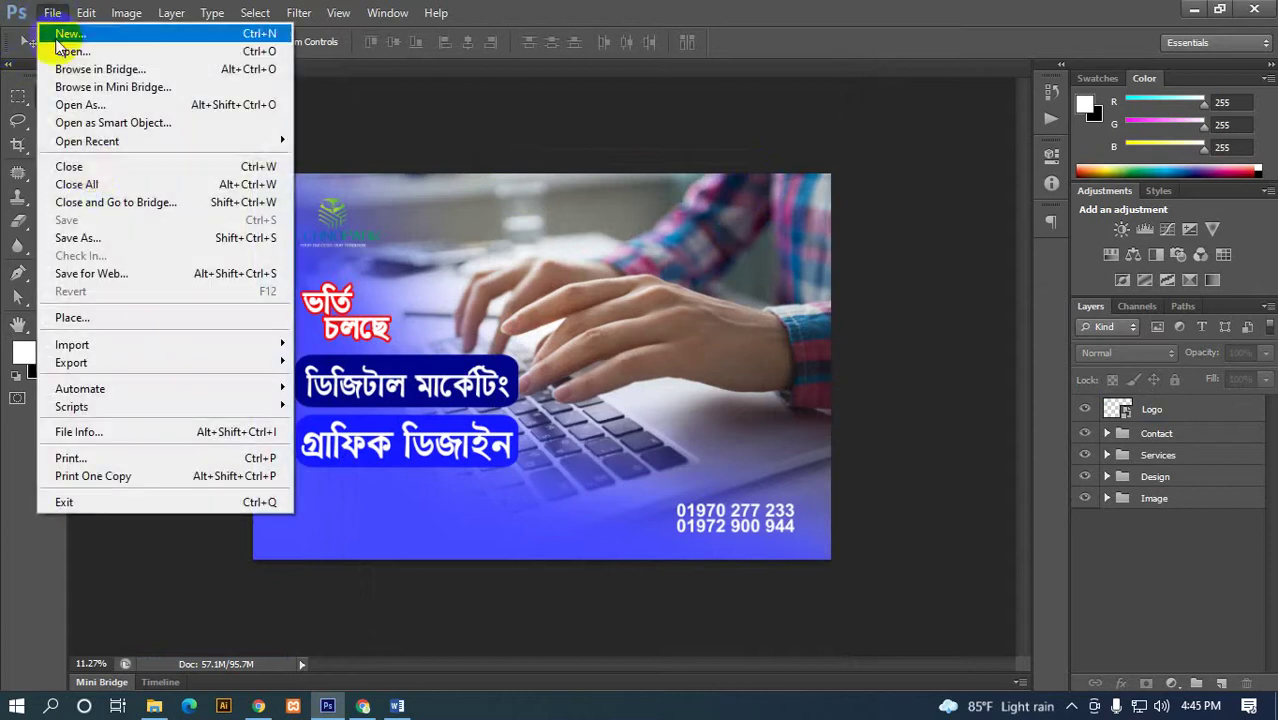
click(124, 238)
click(585, 441)
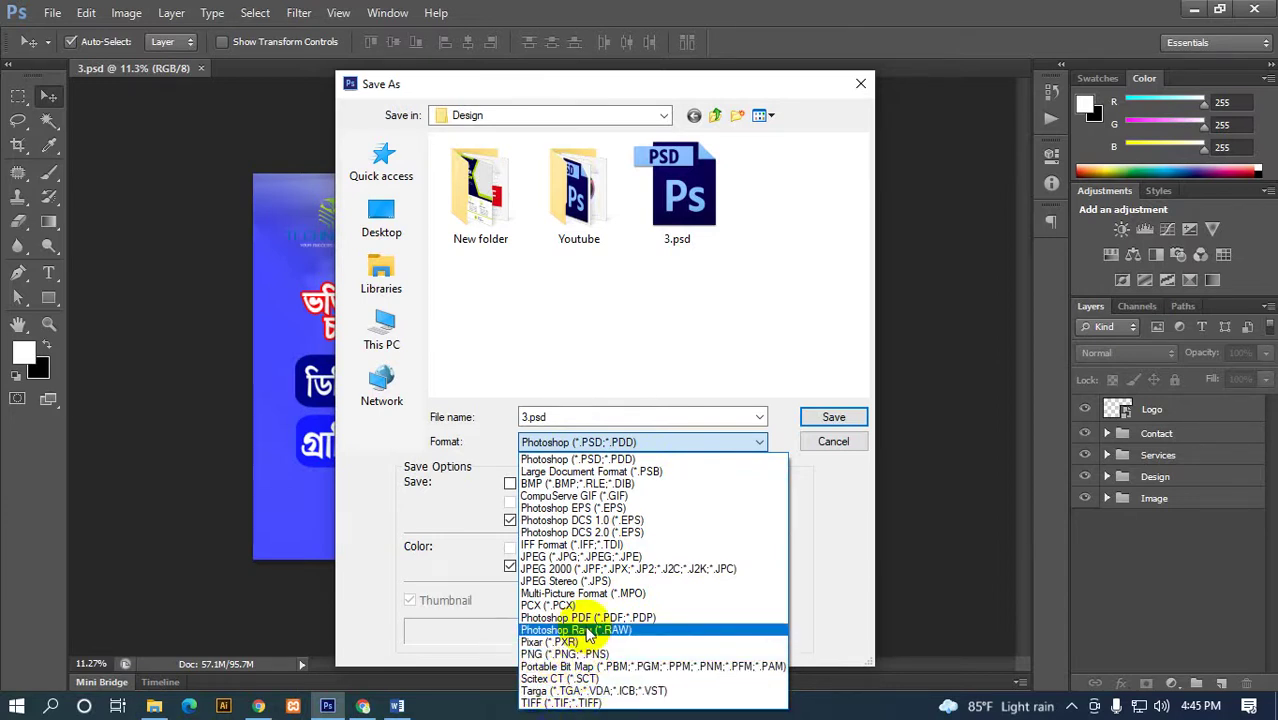
click(838, 443)
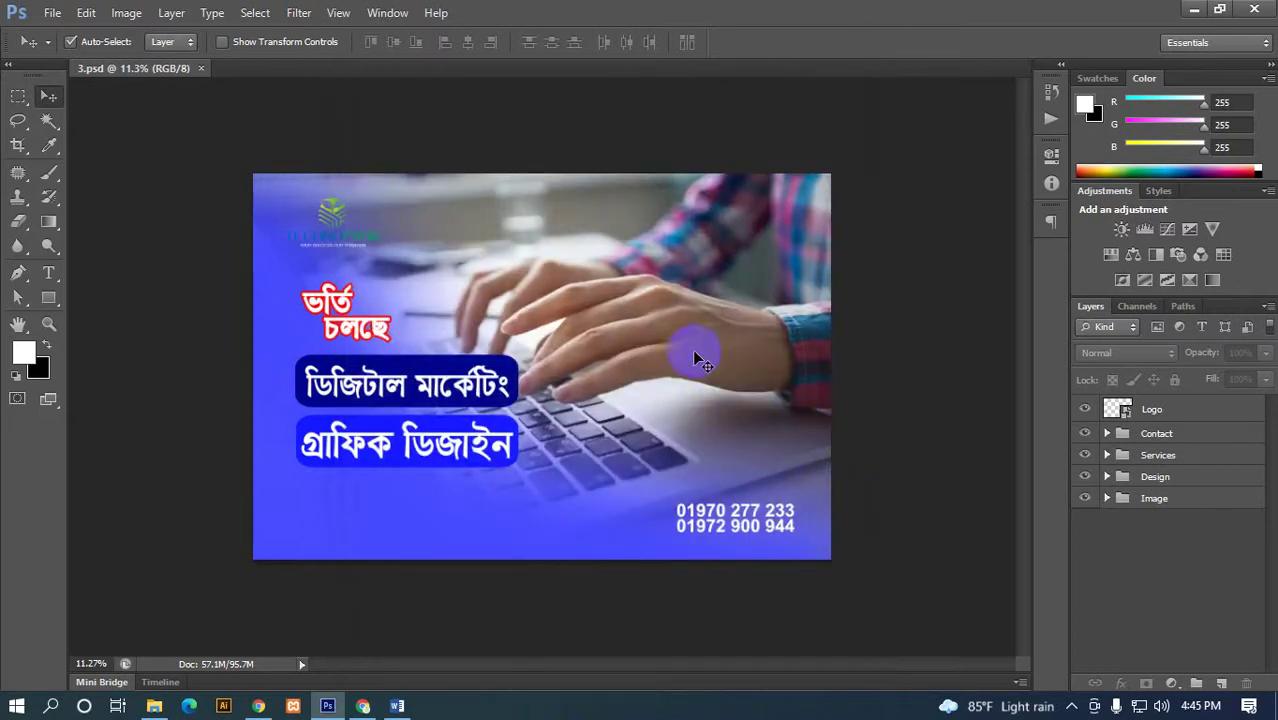
scroll(650, 305, down, 1)
scroll(655, 305, up, 2)
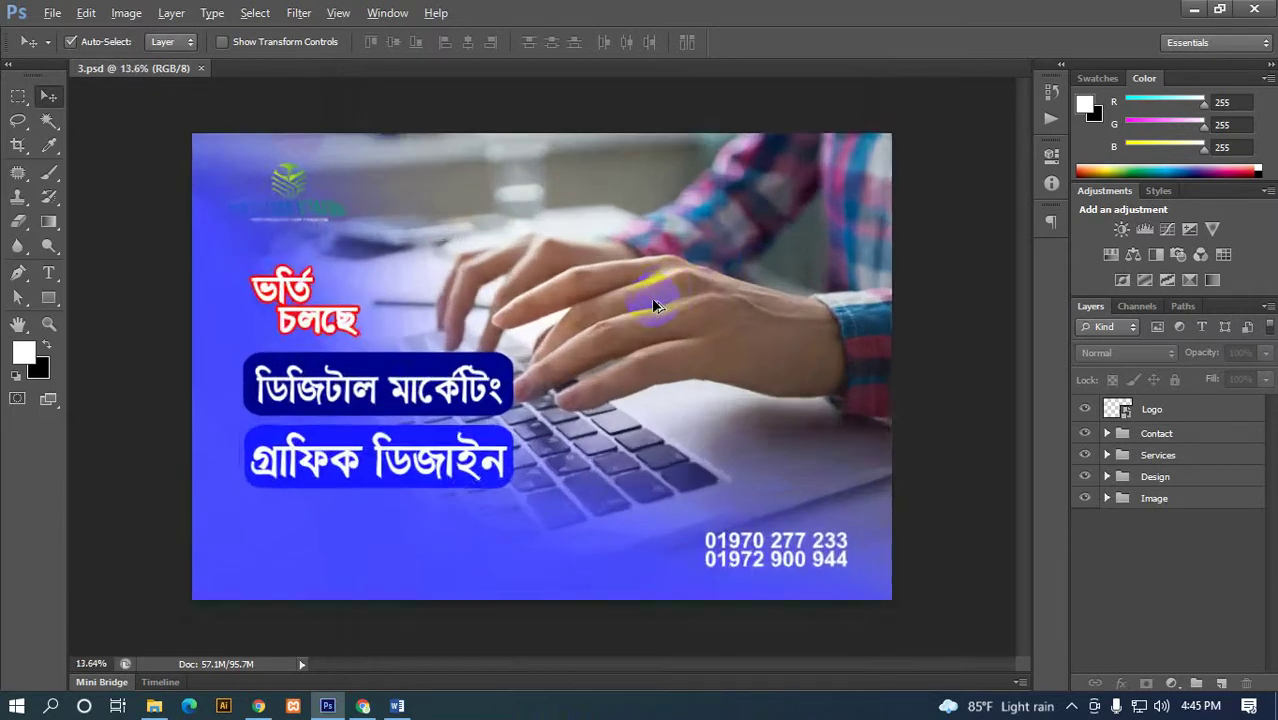
scroll(653, 303, down, 2)
scroll(651, 300, down, 2)
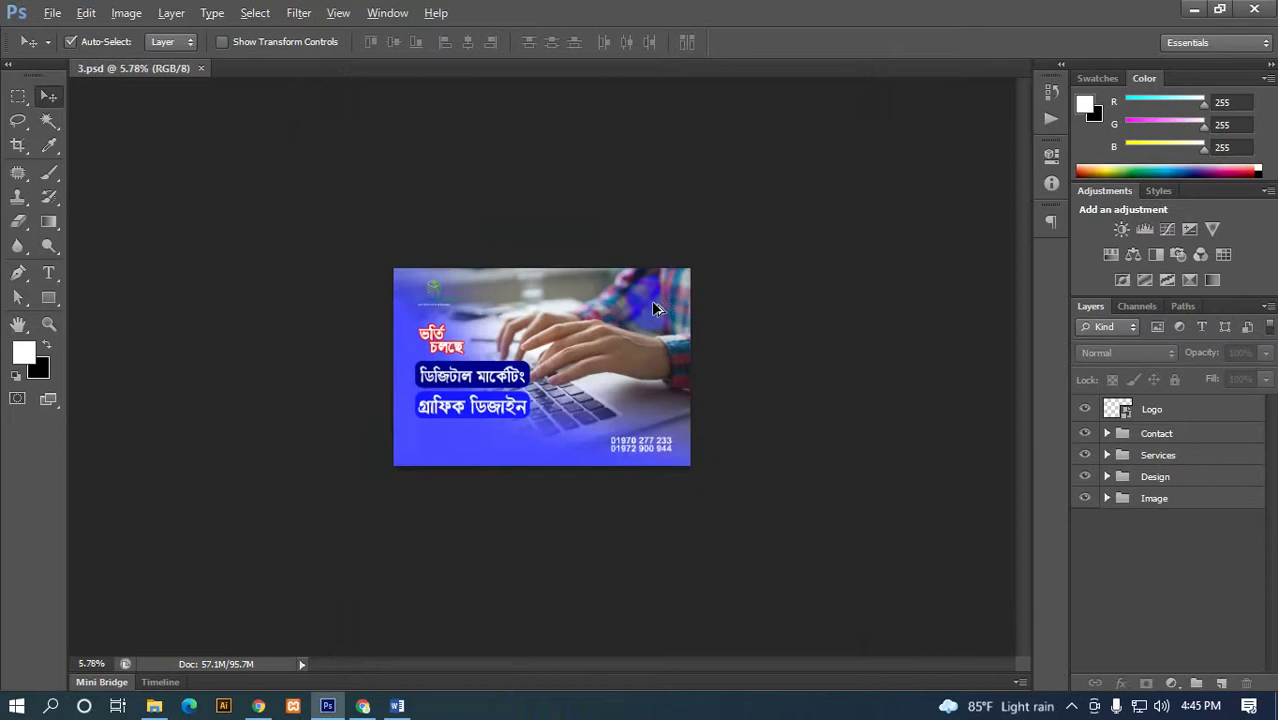
click(1186, 12)
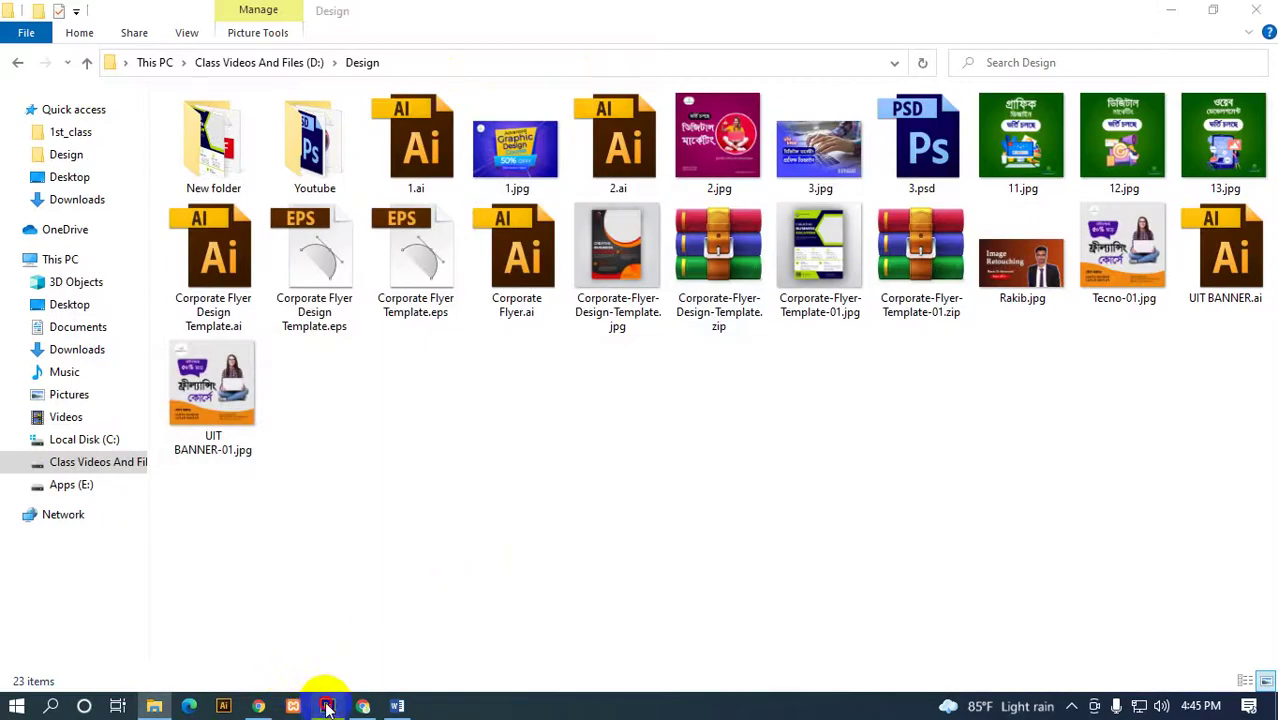
- Close the banner document, minimize Photoshop and refresh the Design folder listing
click(327, 708)
click(204, 70)
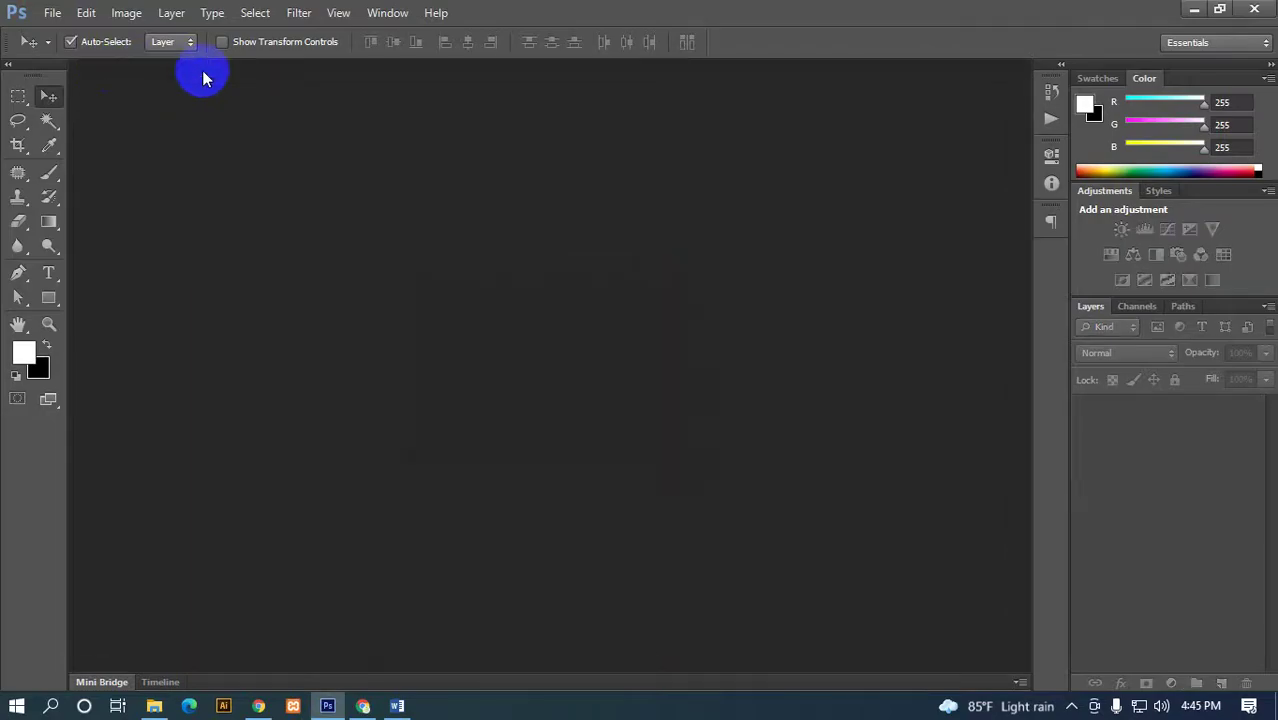
click(1190, 10)
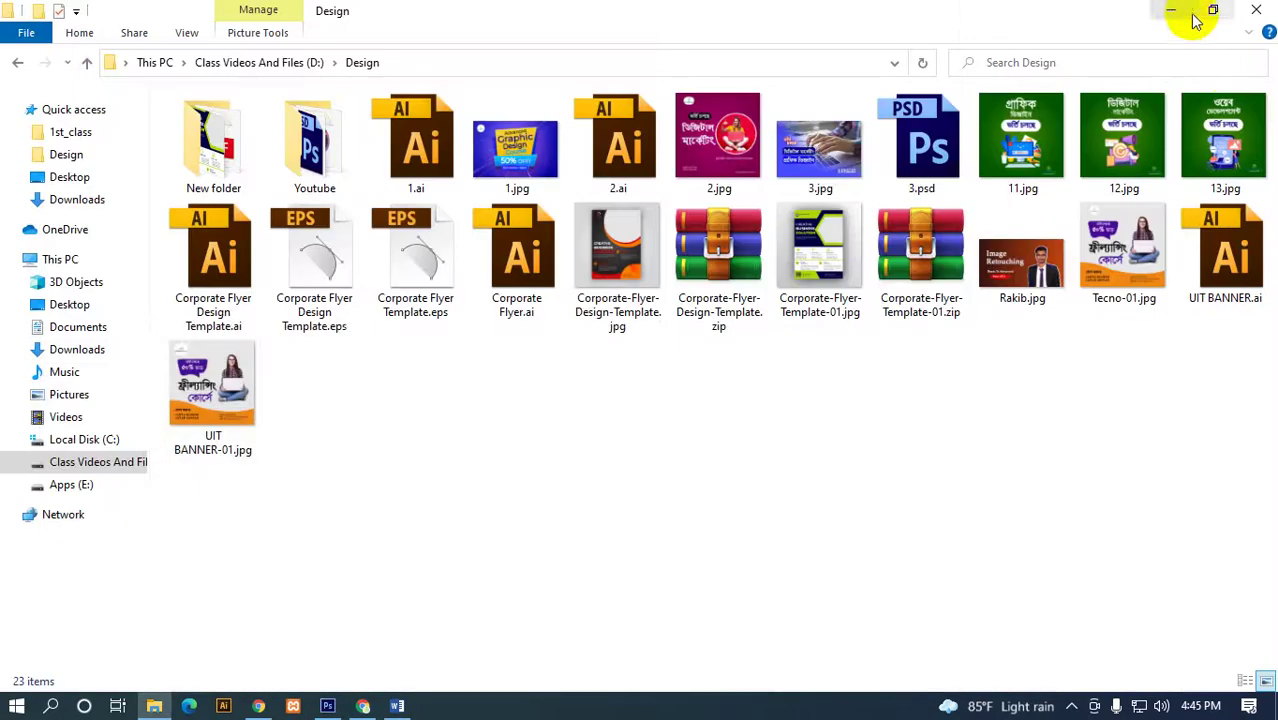
right_click(803, 373)
click(873, 448)
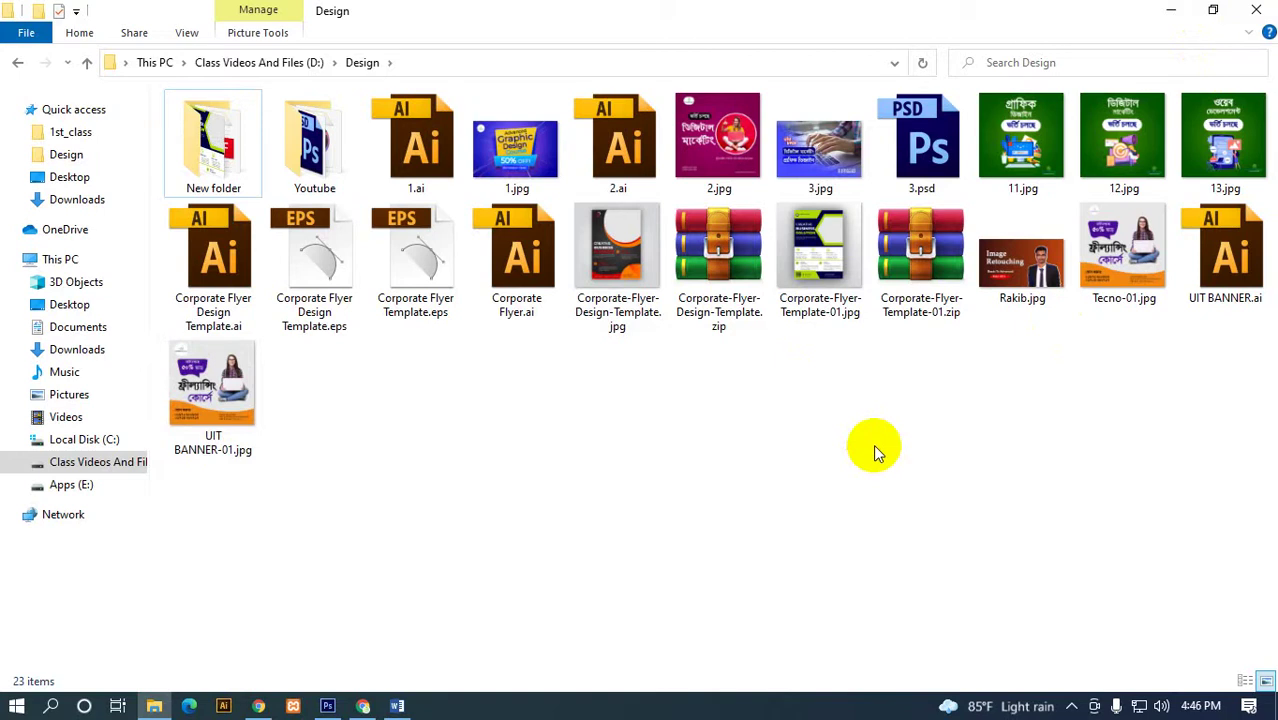
- Create New Text Document.txt in the Design folder, then open and close it in Notepad
right_click(727, 358)
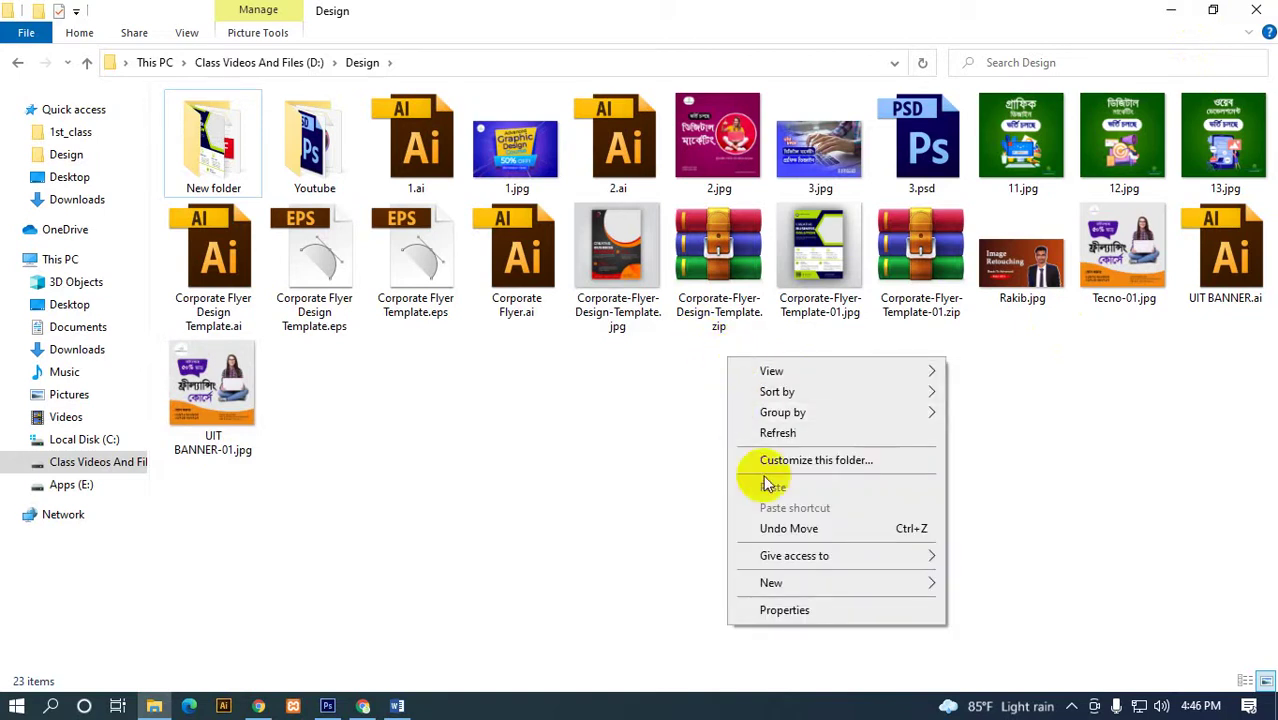
mouse_move(771, 582)
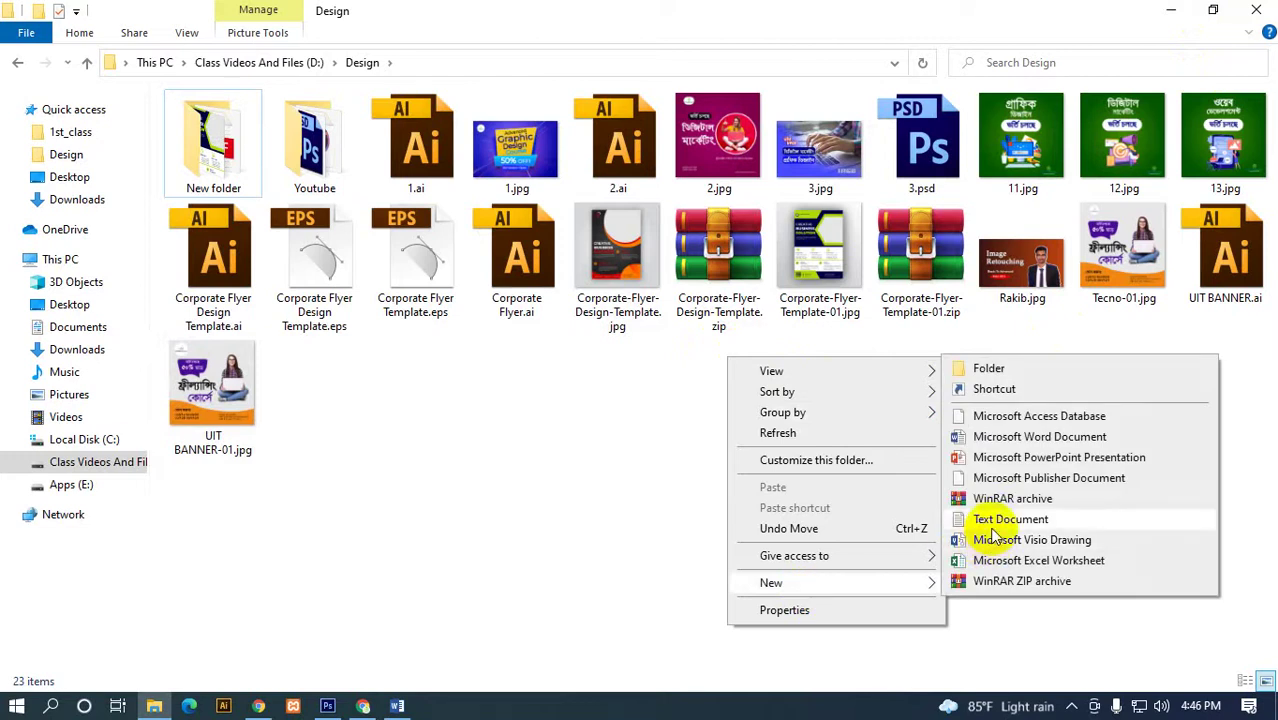
click(605, 471)
right_click(614, 480)
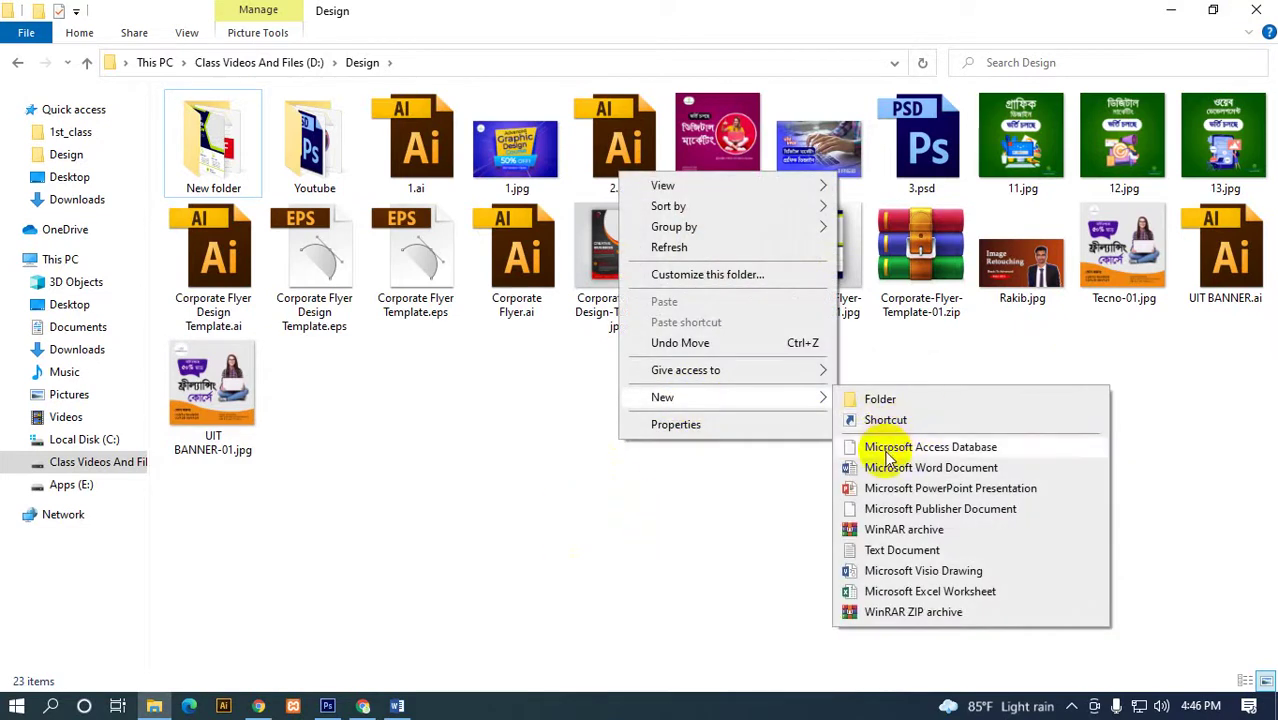
click(876, 553)
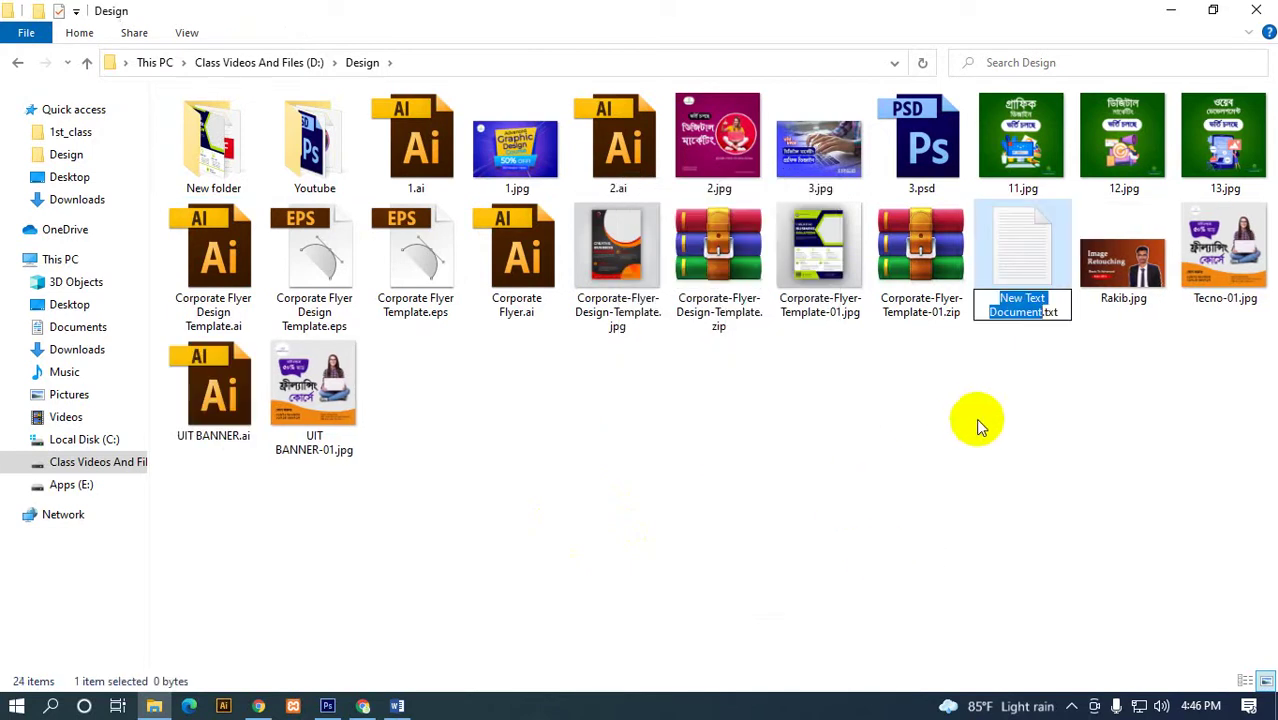
key(Return)
double_click(1010, 305)
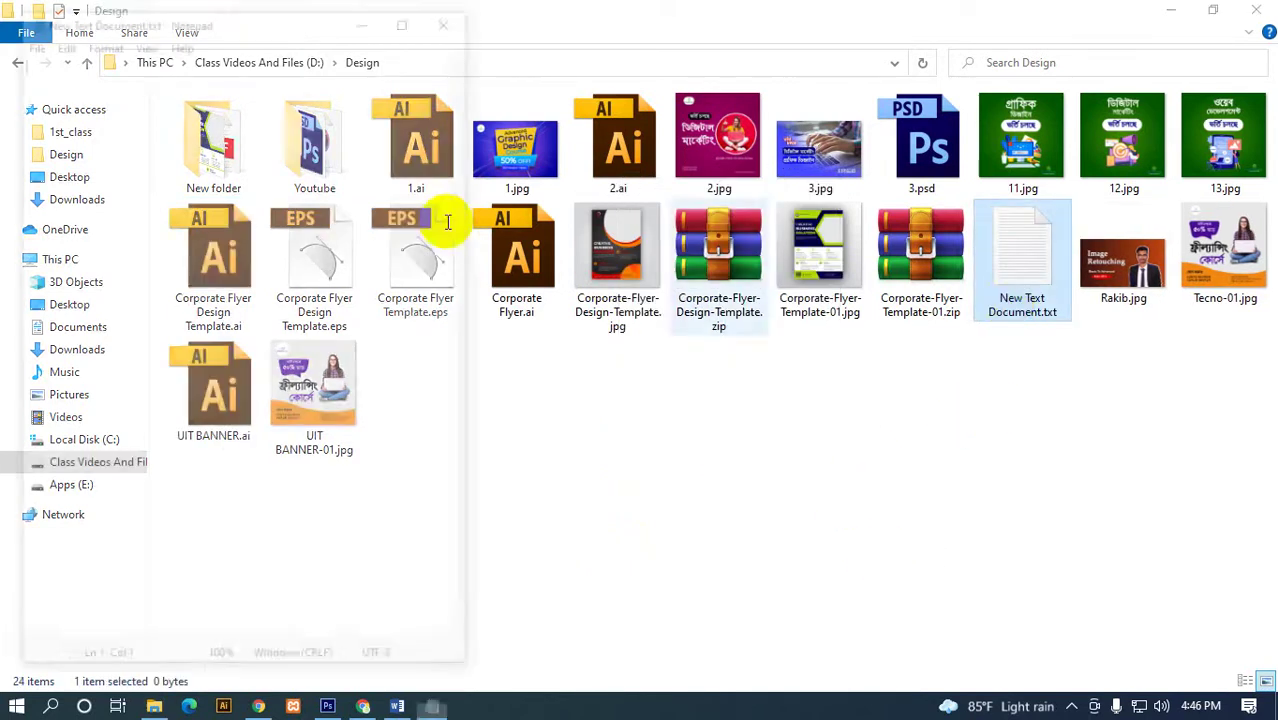
click(461, 12)
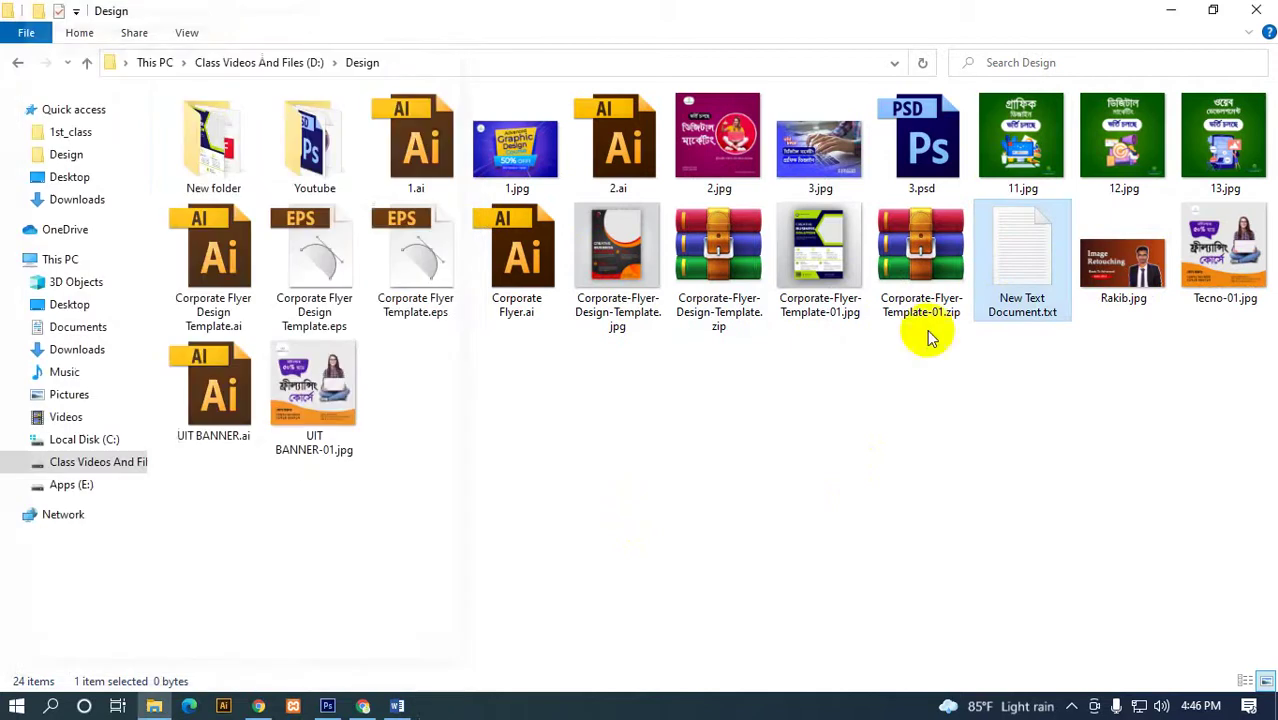
double_click(1025, 308)
click(452, 12)
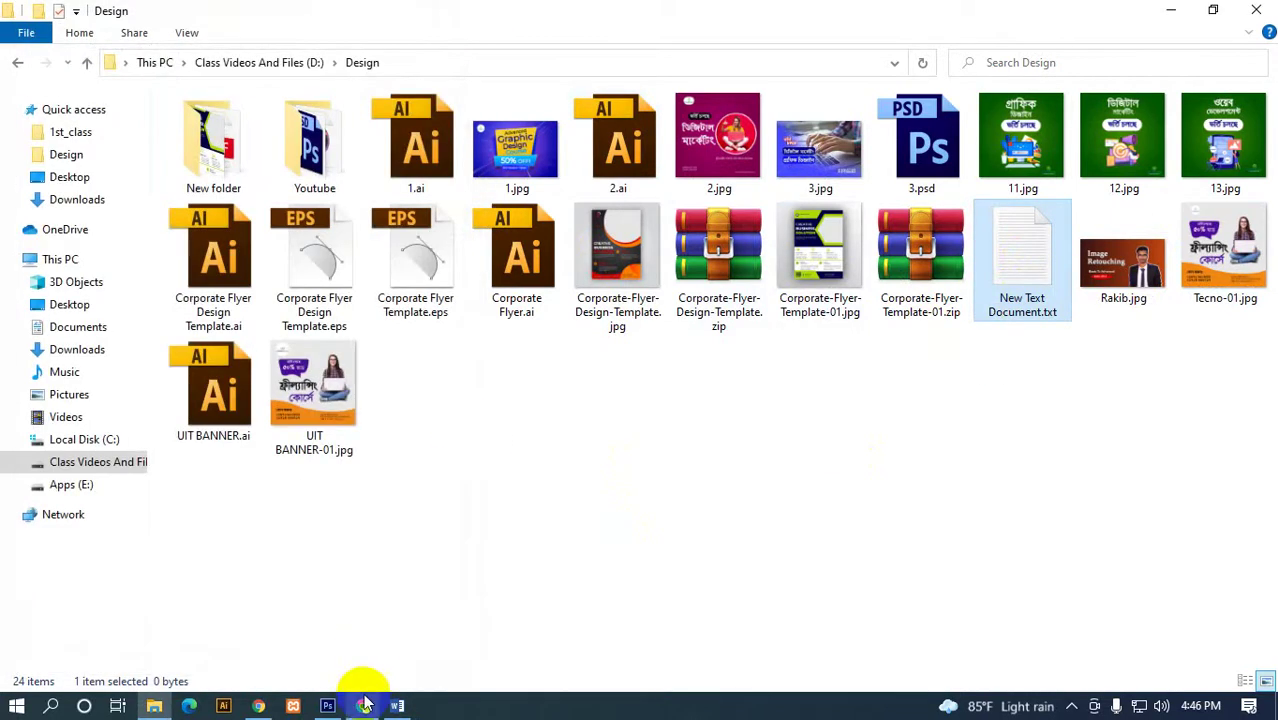
- Search Google for 'font' and open the Google Fonts site
click(365, 705)
triple_click(389, 157)
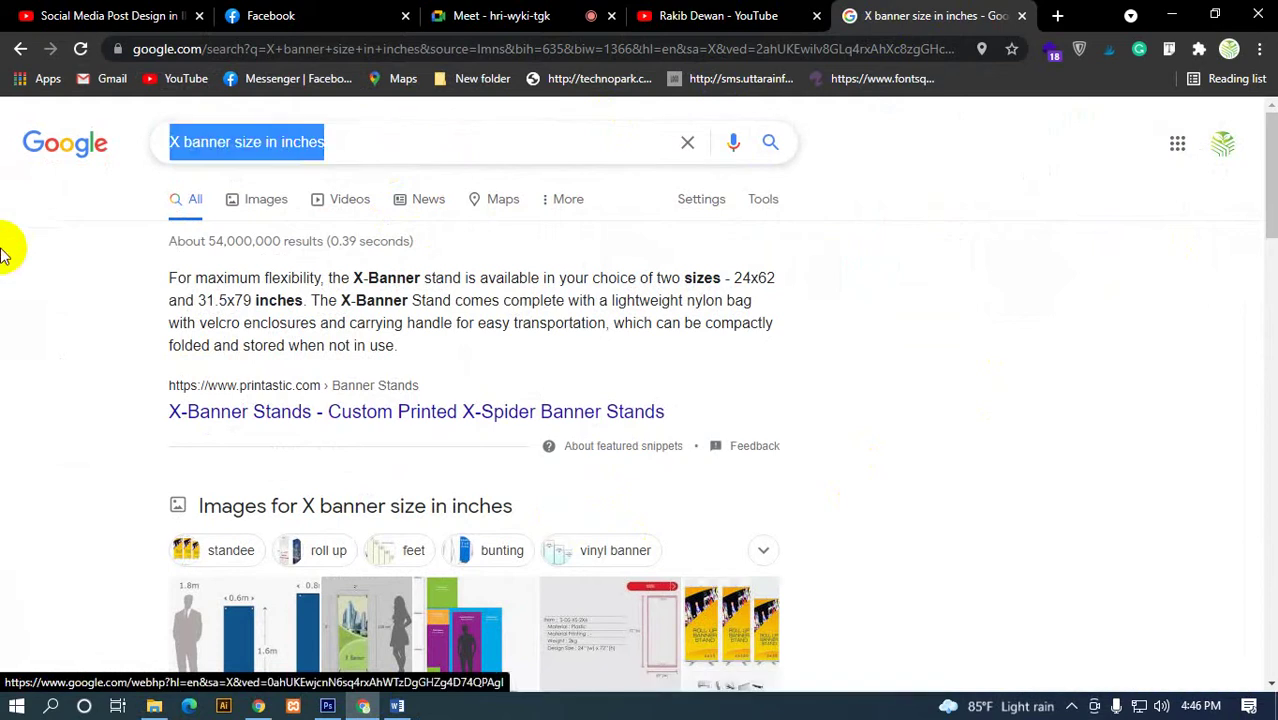
text(fo)
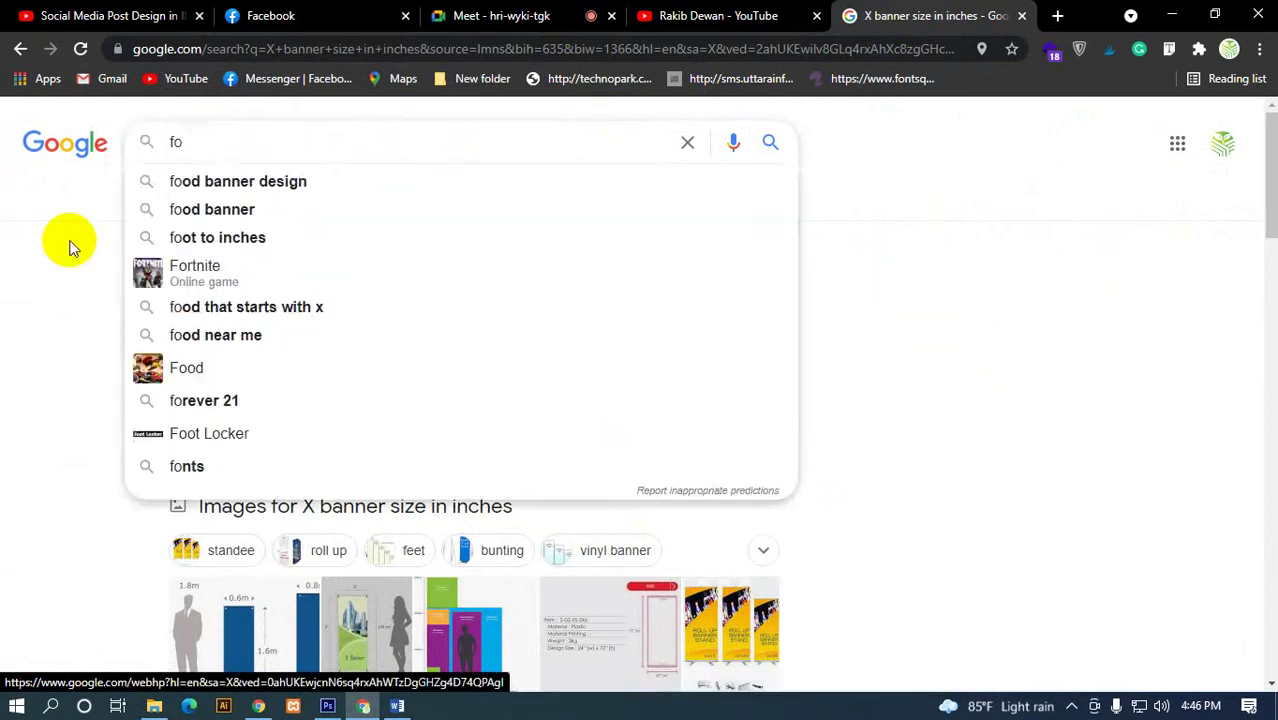
text(nt)
key(Return)
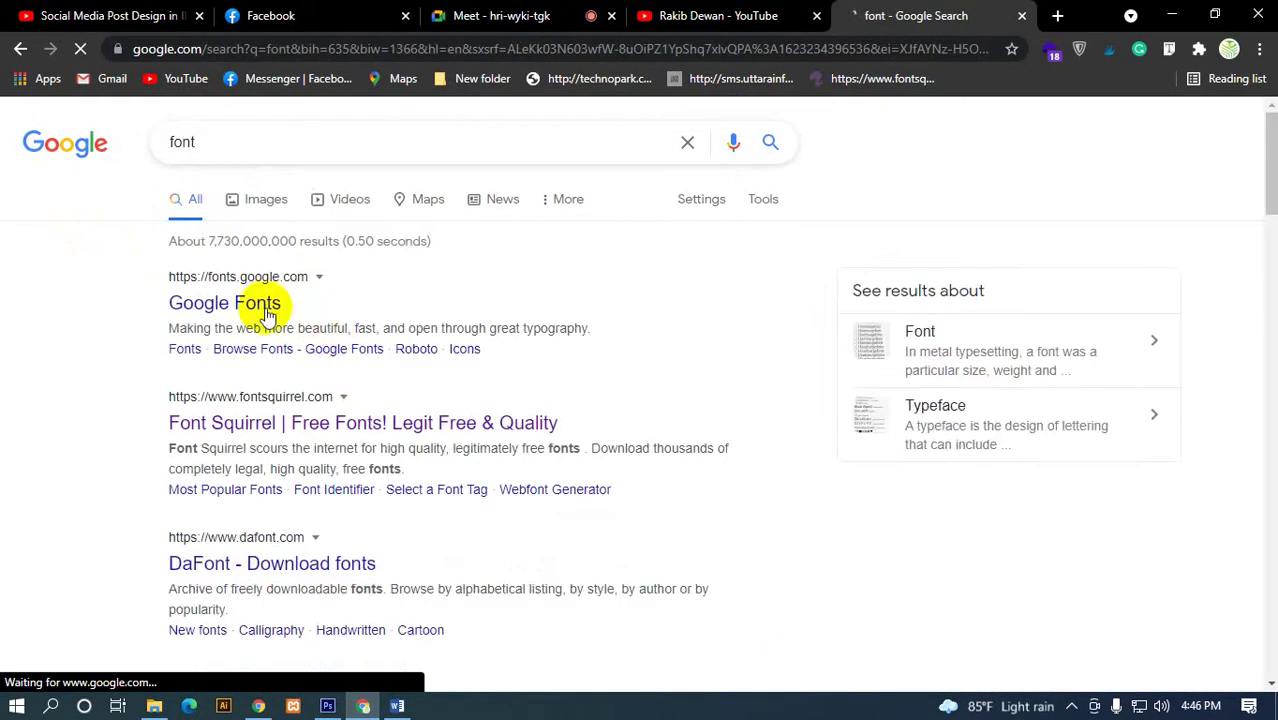
click(252, 302)
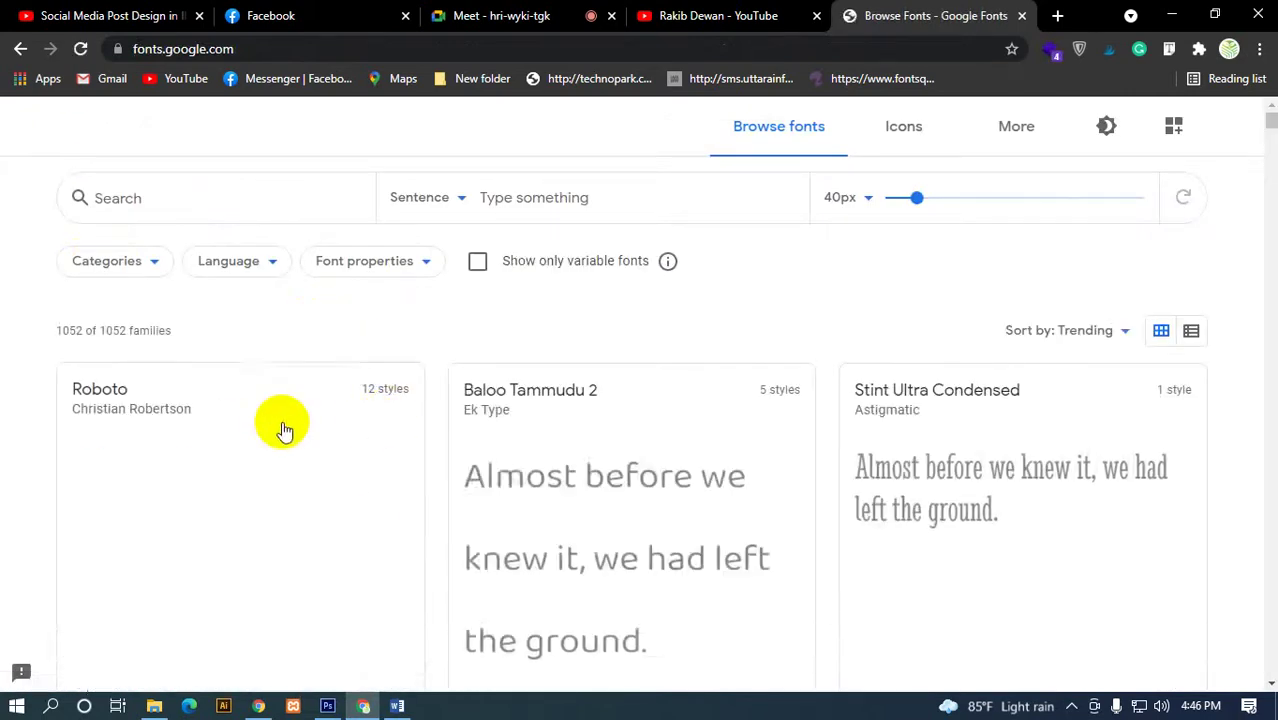
- Copy the Roboto specimen page address, then minimize the browser
click(233, 436)
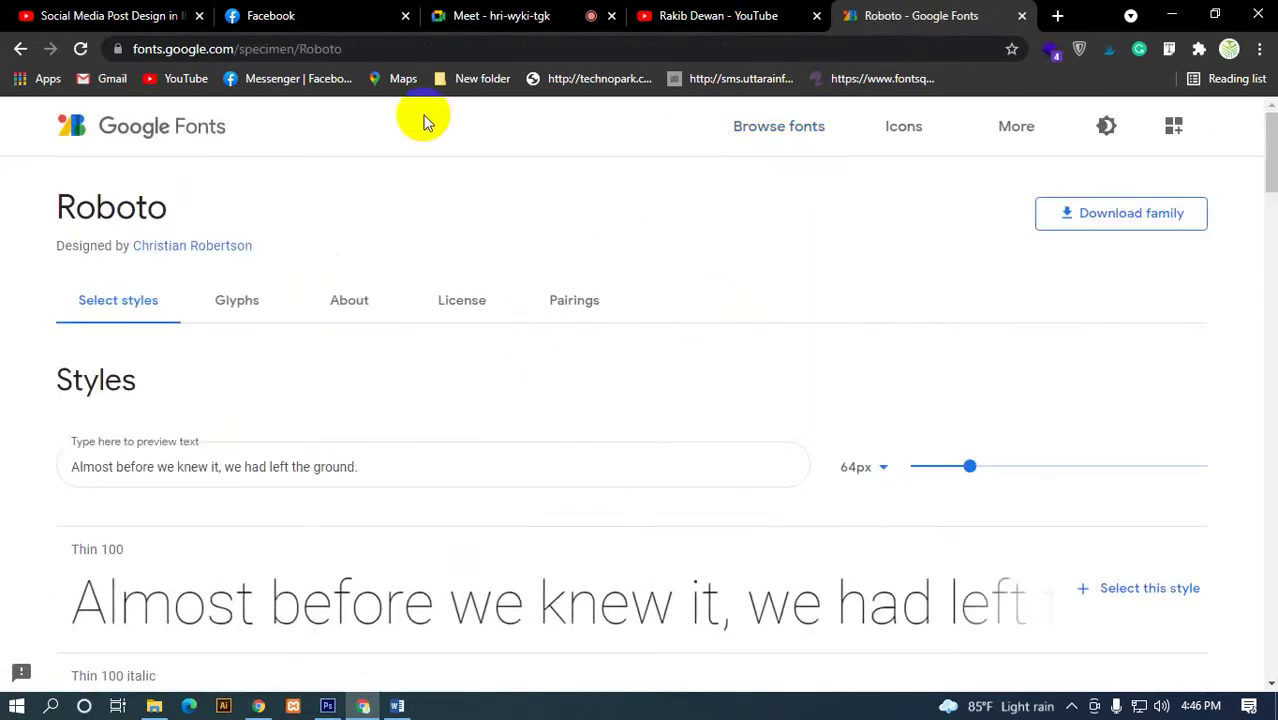
click(225, 52)
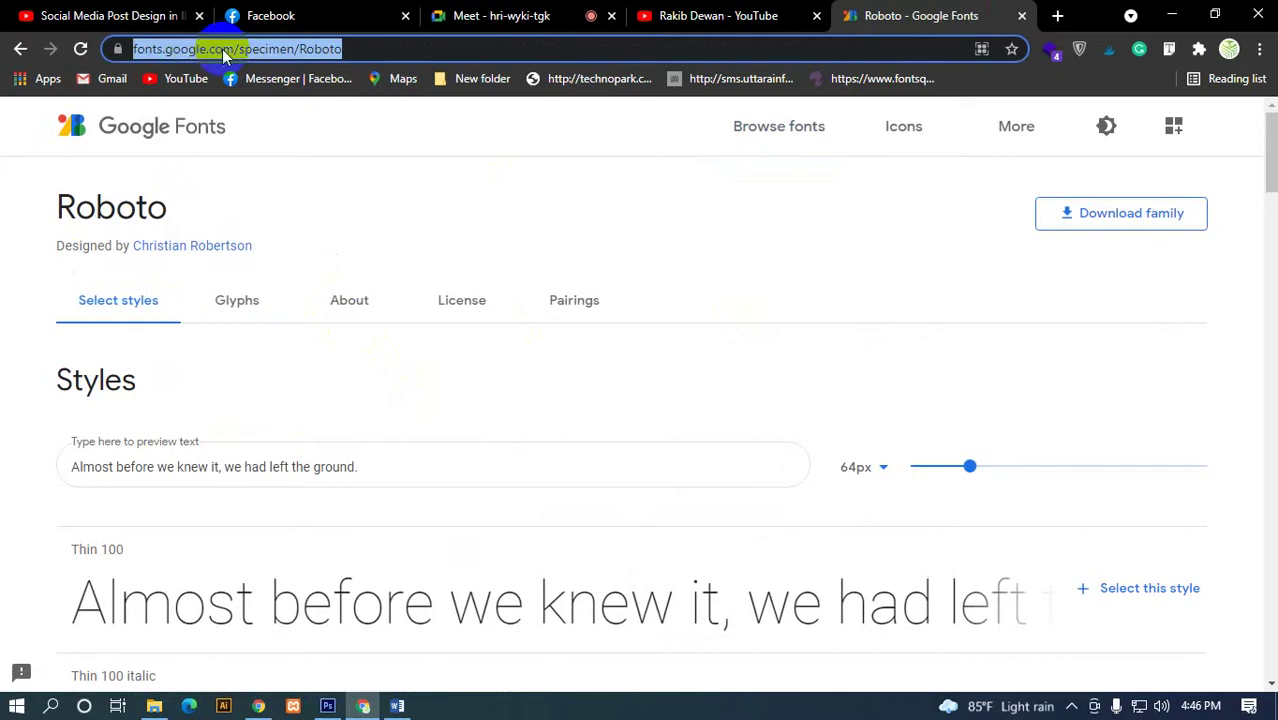
right_click(292, 50)
click(338, 155)
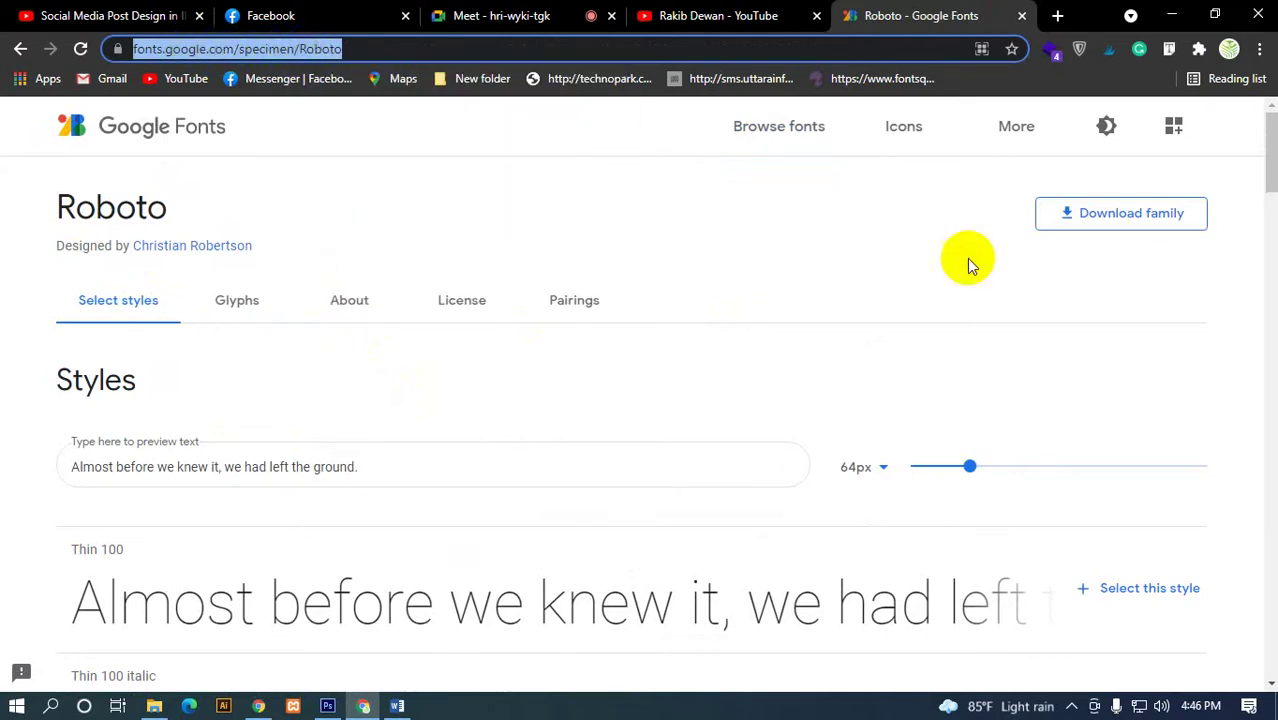
scroll(917, 284, down, 3)
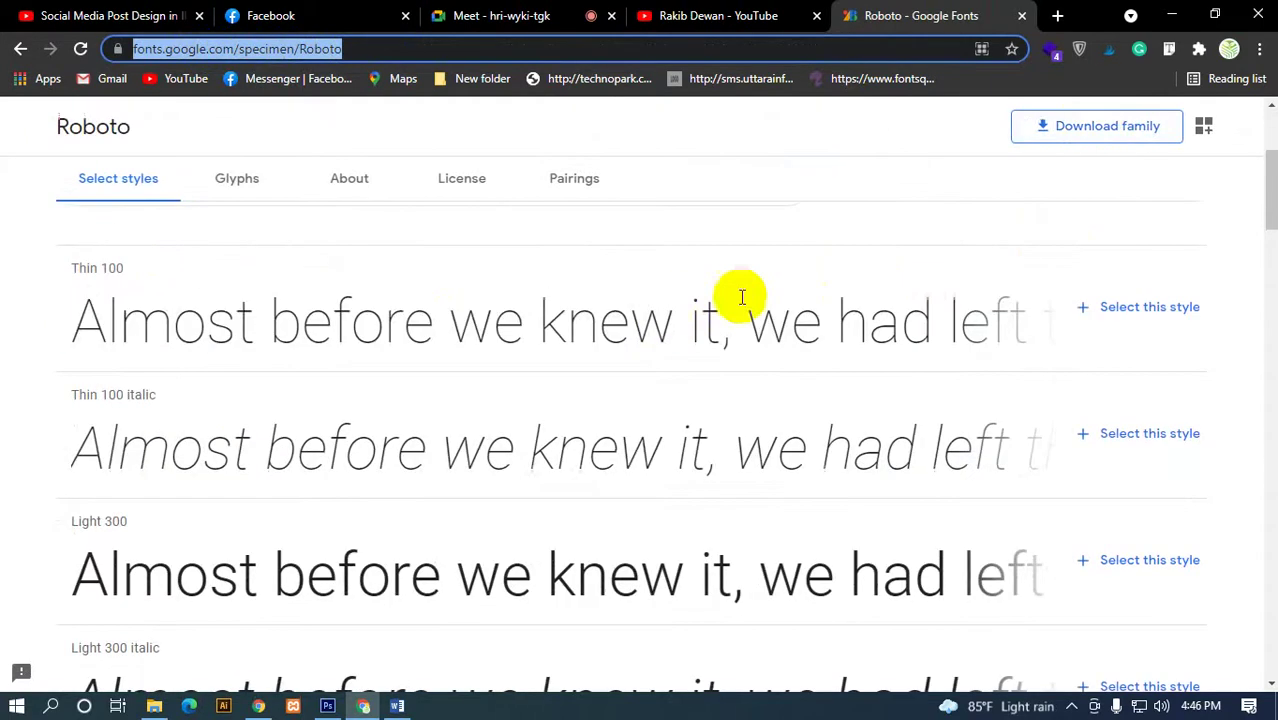
click(1172, 15)
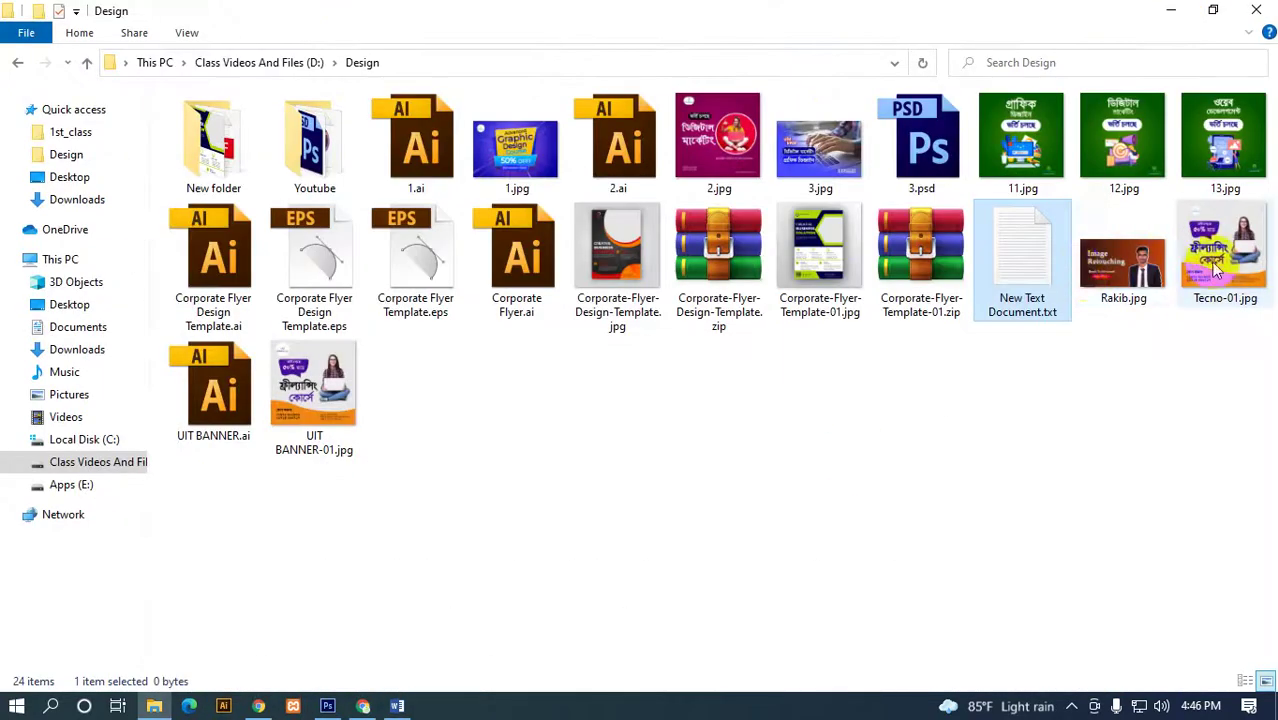
- Paste the Roboto page link into New Text Document.txt and save it
double_click(1056, 284)
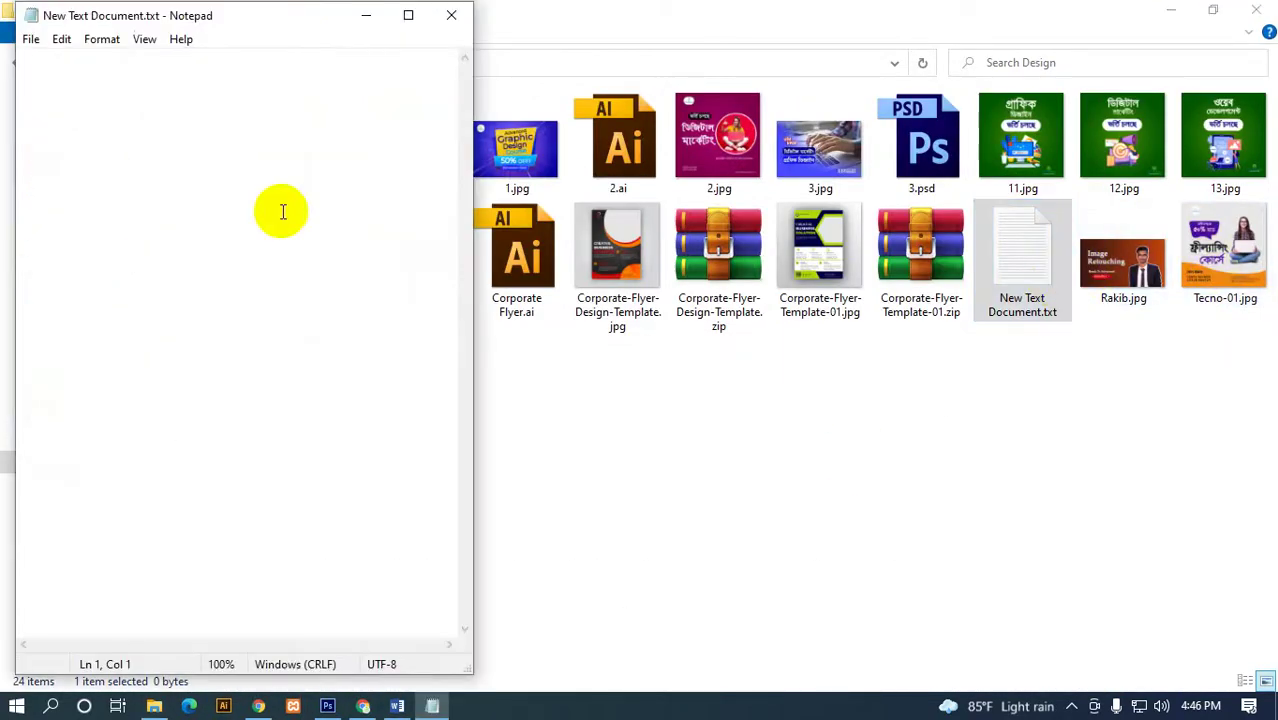
key(ctrl+v)
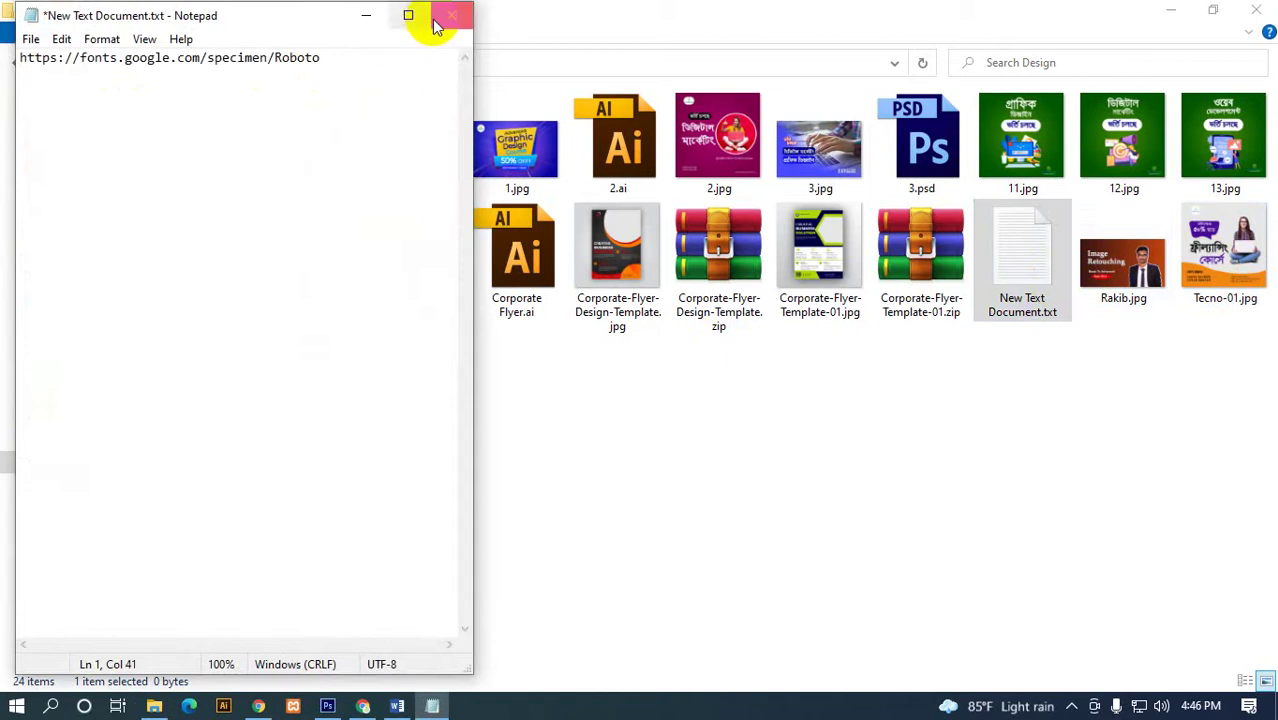
click(432, 17)
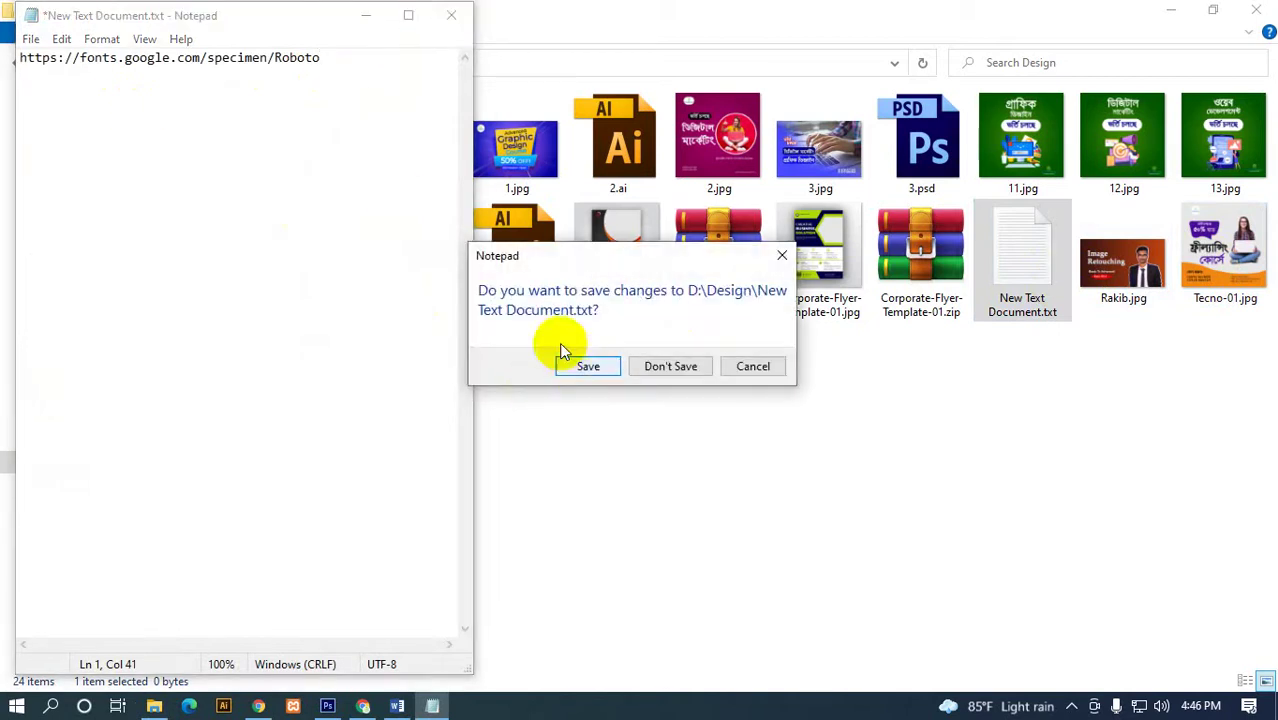
click(587, 367)
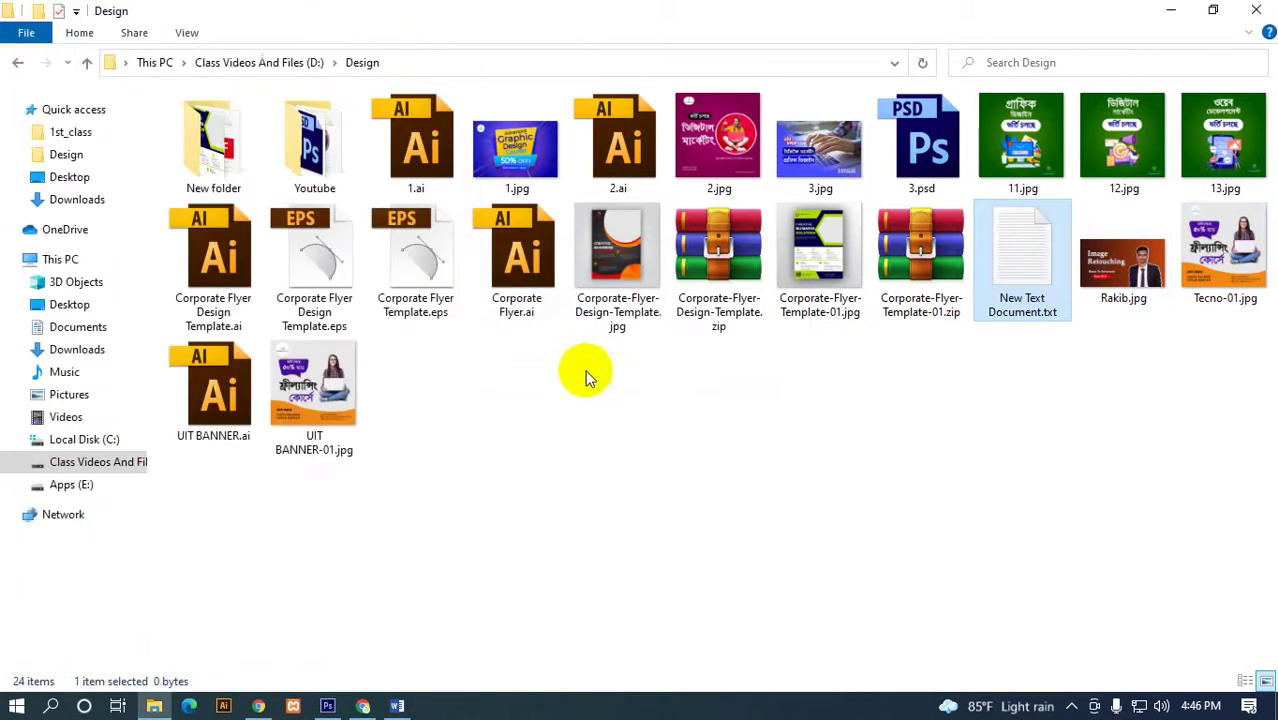
- Rename the text file to Font Link.txt
click(1019, 430)
click(1021, 318)
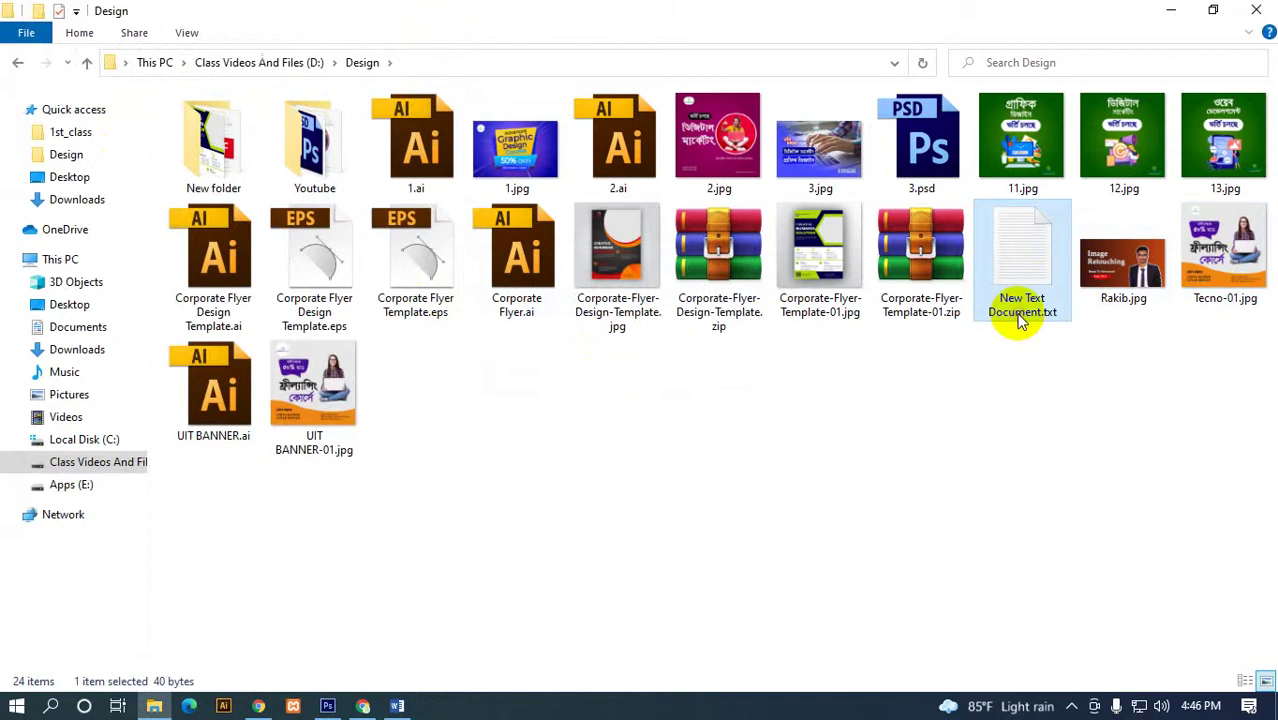
right_click(1021, 370)
click(1030, 648)
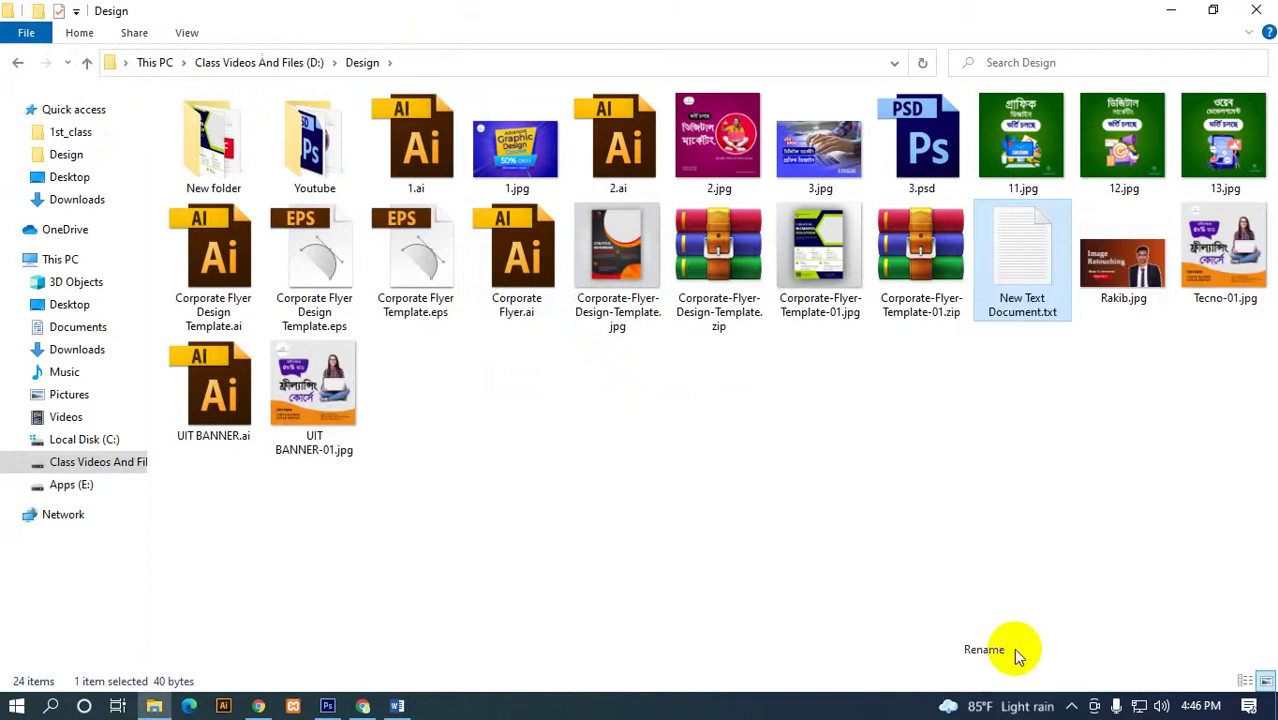
text(Font )
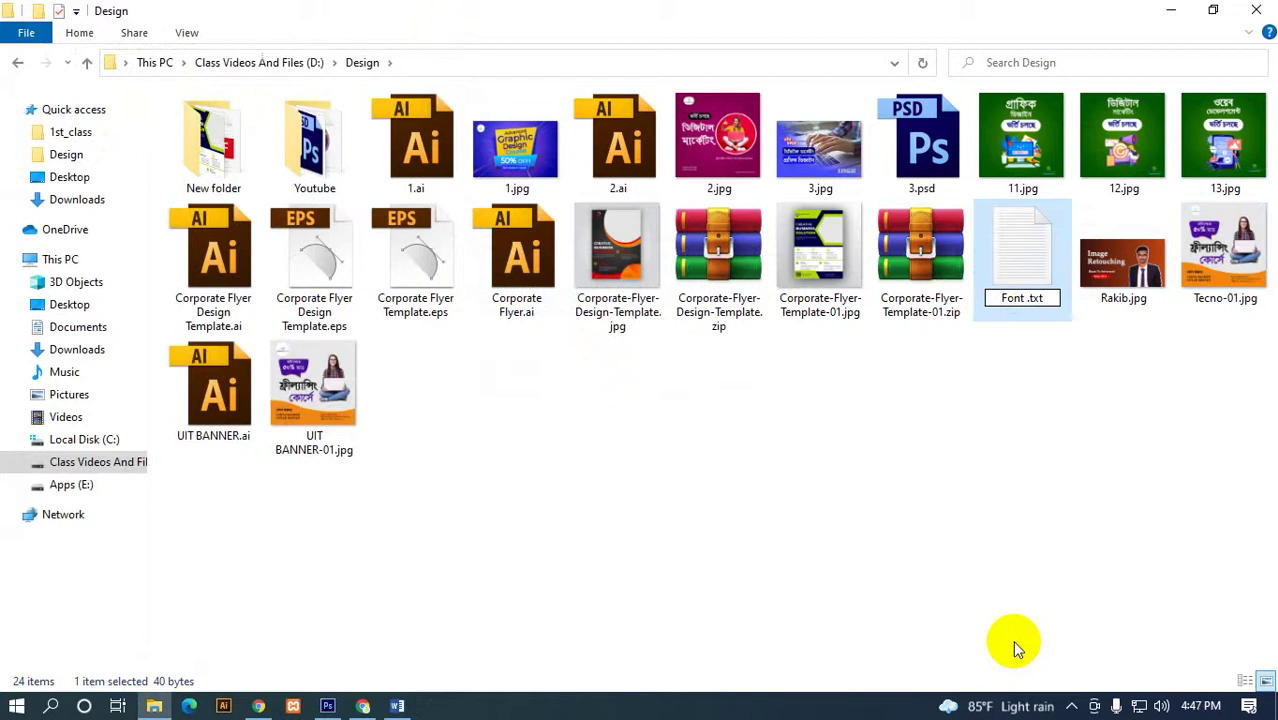
text(Link)
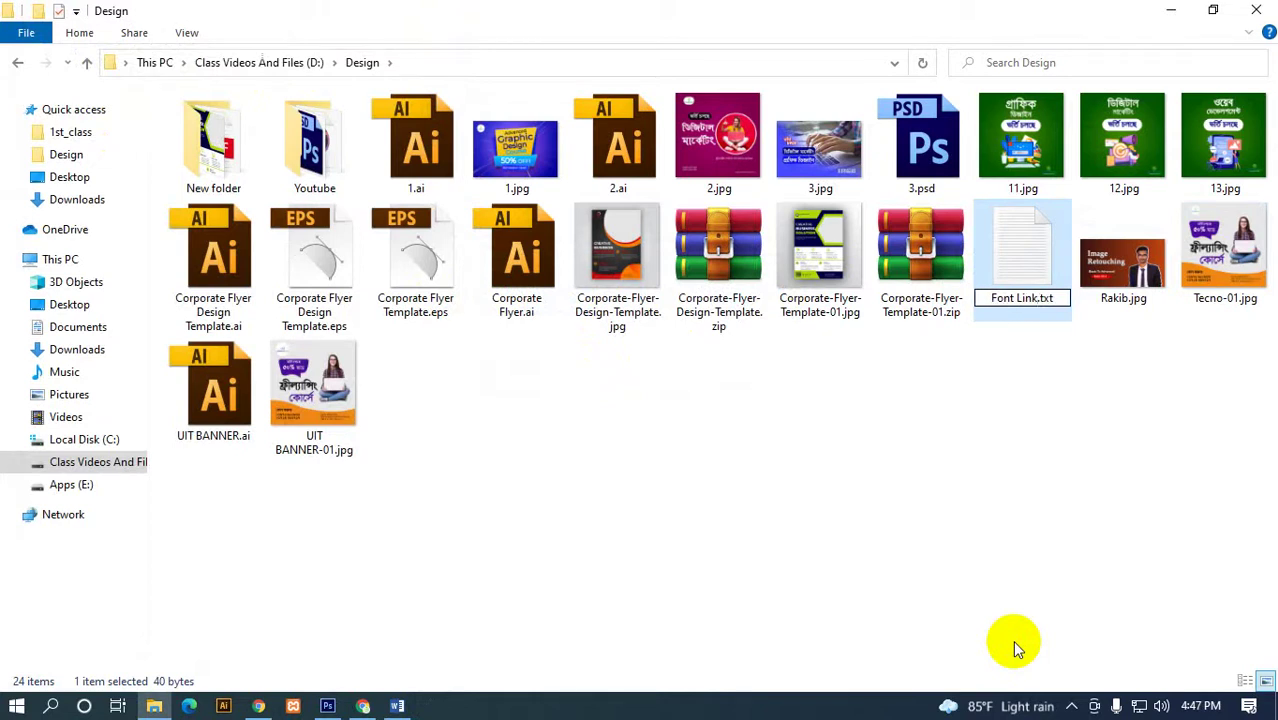
key(Return)
- In the Design folder, click through 3.psd, 3.jpg and Font Link.txt to check the saved files
click(1071, 413)
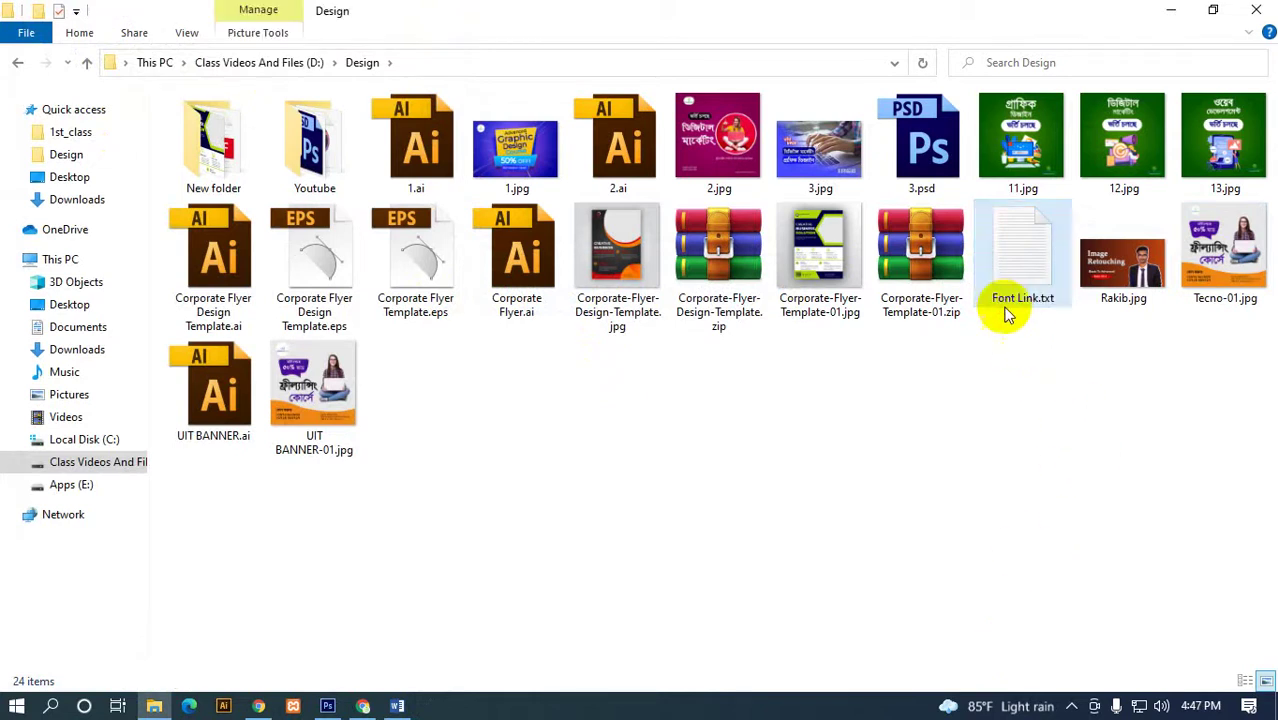
click(1004, 305)
click(912, 170)
click(840, 150)
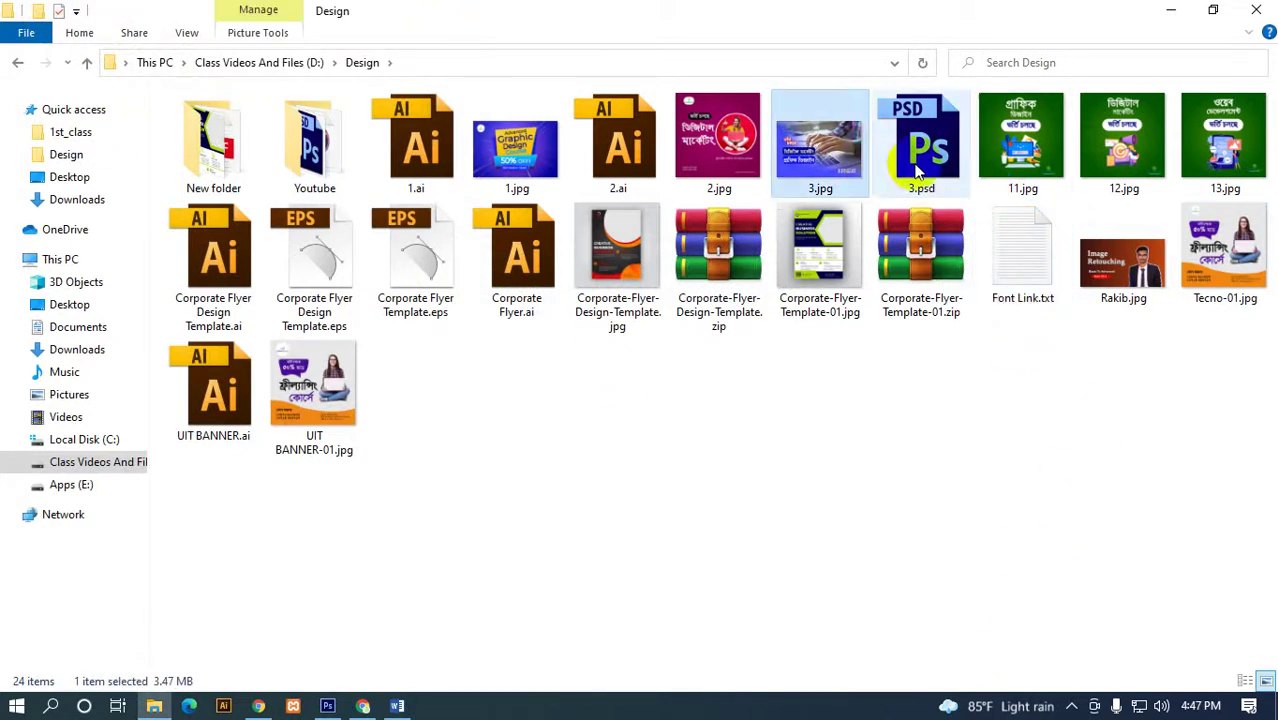
click(915, 150)
click(1010, 245)
click(905, 155)
click(848, 155)
click(910, 148)
- Select Corporate-Flyer-Template-01.zip and Font Link.txt together in the Design folder
click(918, 255)
click(974, 370)
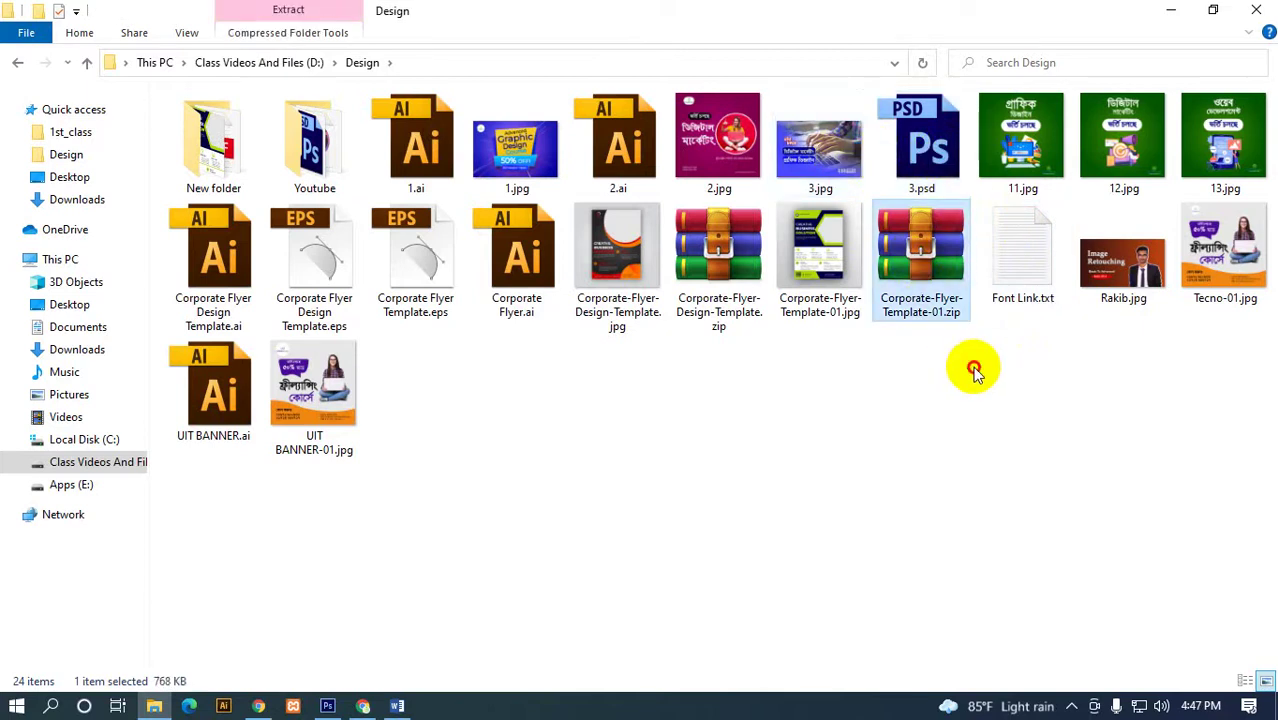
mouse_move(969, 362)
mouse_down()
mouse_move(925, 330)
mouse_move(913, 300)
mouse_up()
click(960, 350)
click(956, 375)
click(1040, 300)
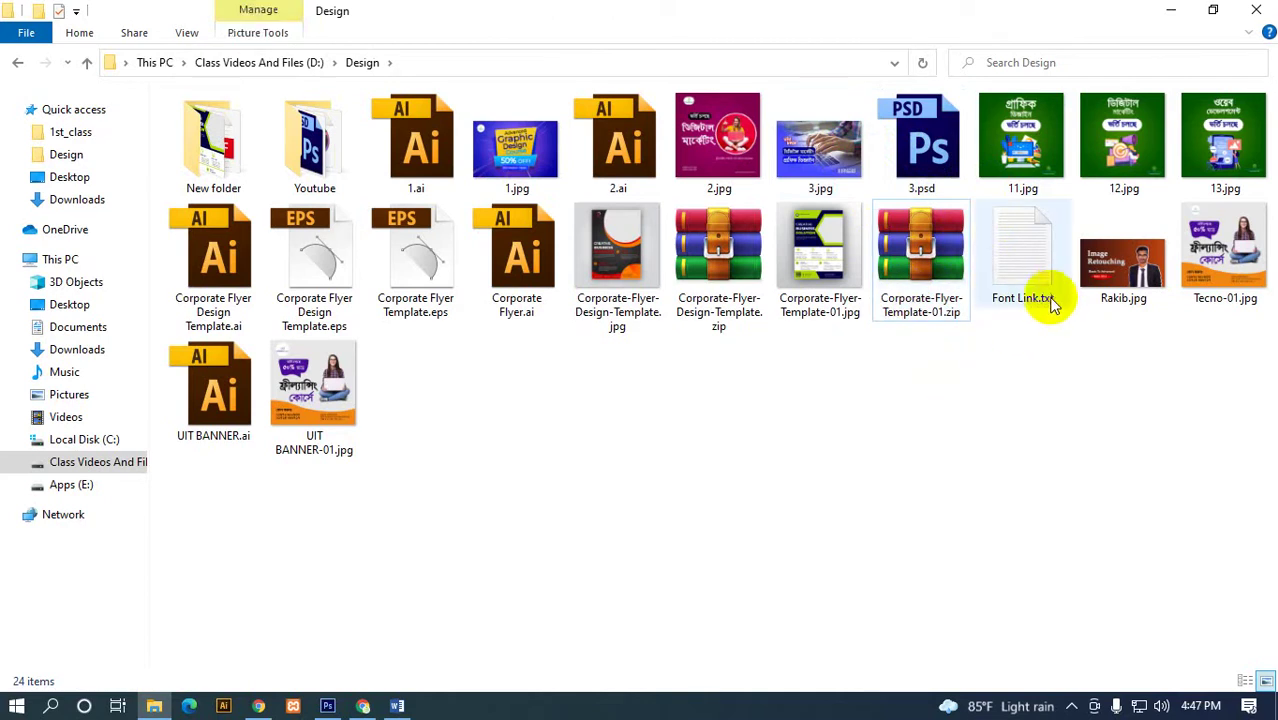
drag(1032, 346, 957, 303)
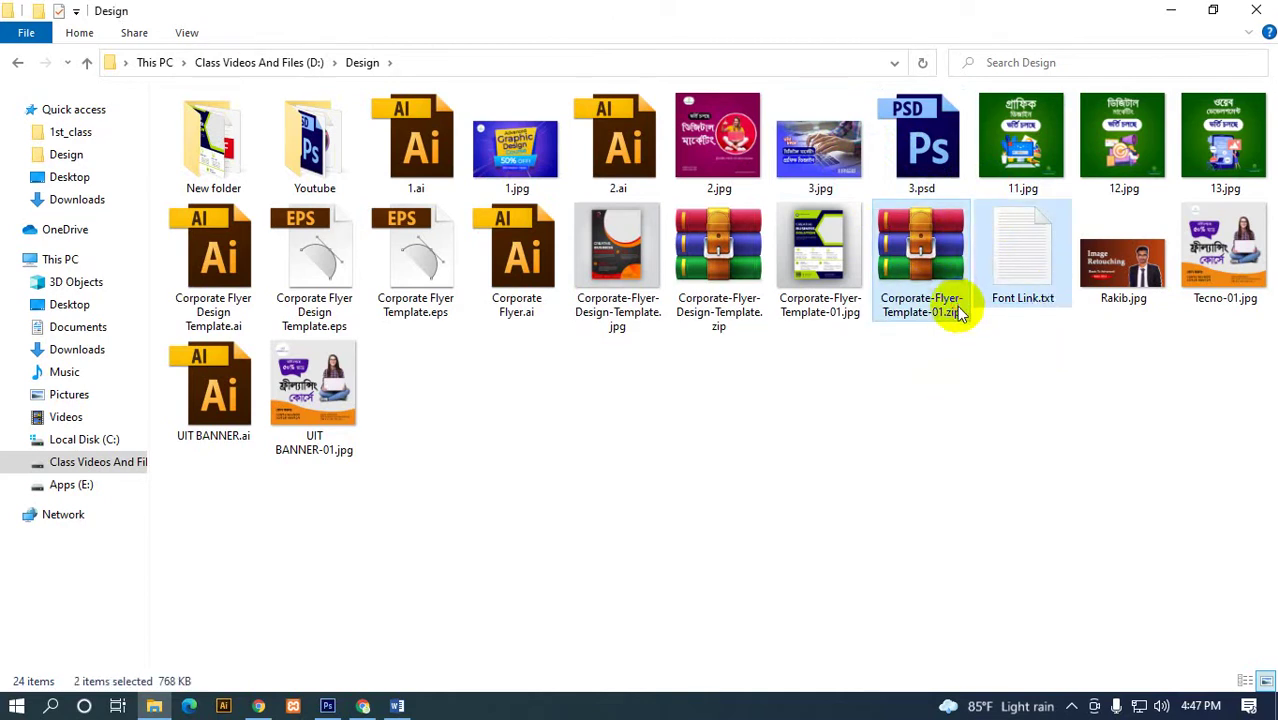
- Minimize the Design folder window and refresh the Windows desktop
click(1168, 10)
right_click(605, 245)
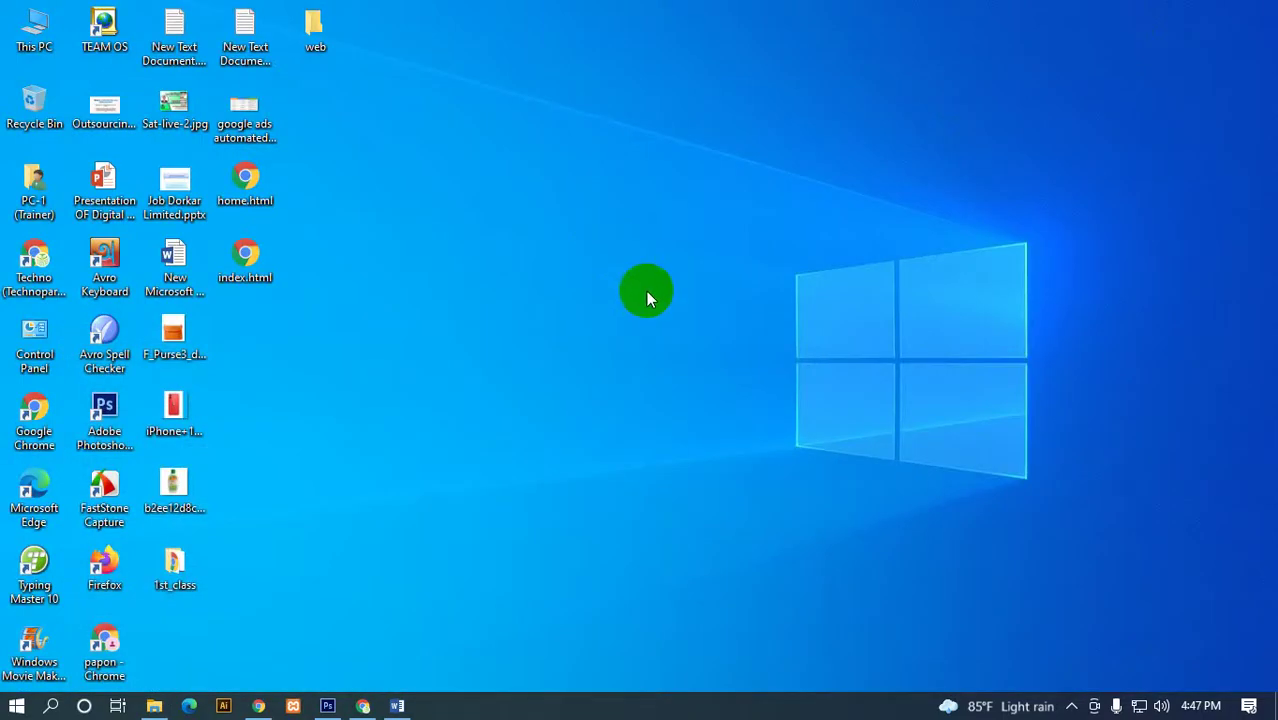
click(666, 303)
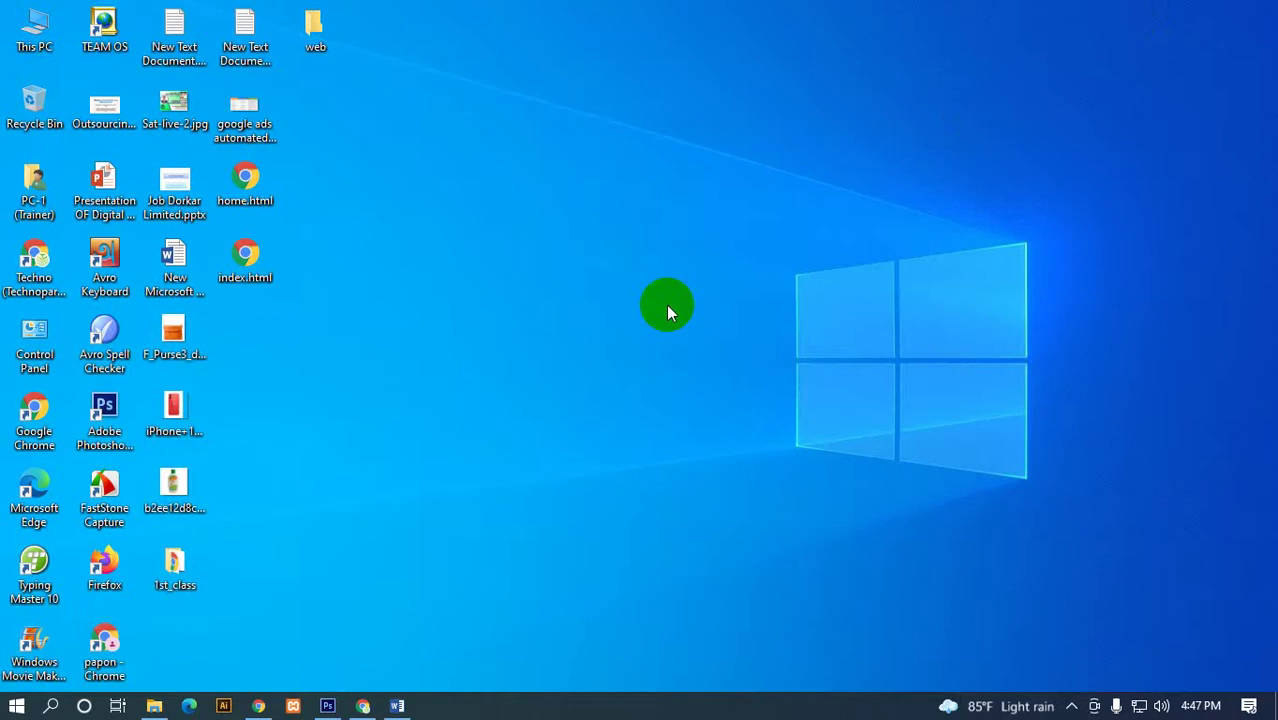